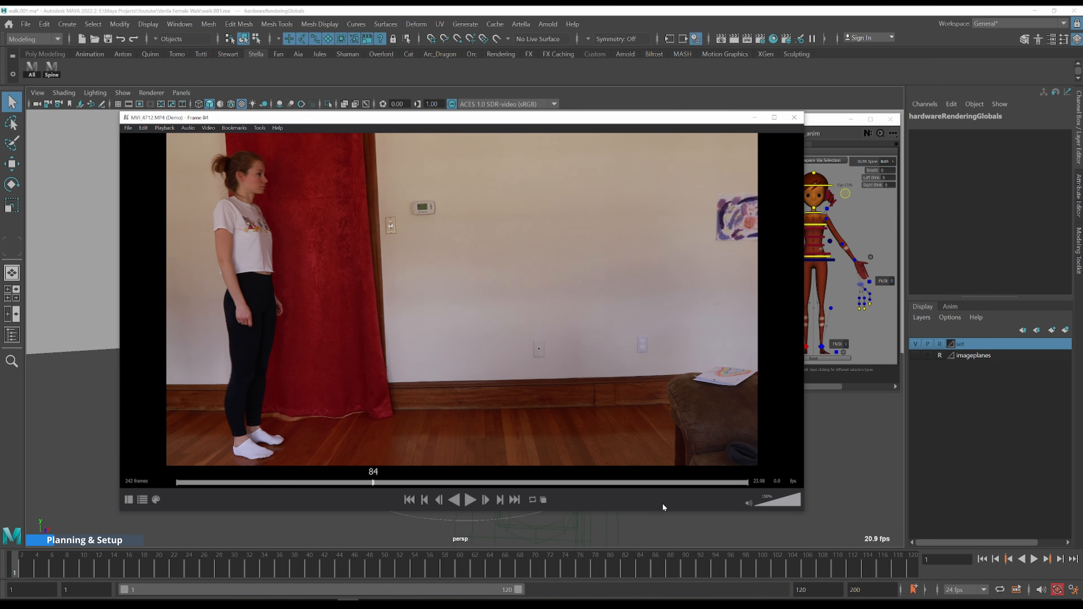
- Play the reference walk video, pause it, and scrub back through the stride to frame 94
{"action": "left_click", "coordinate": [471, 500]}
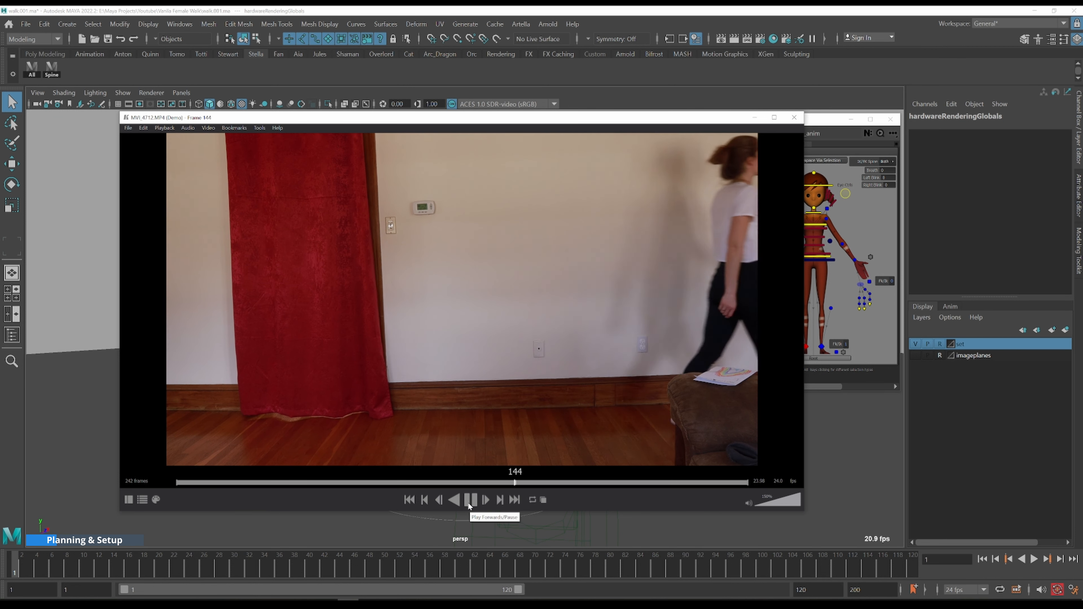
{"action": "left_click", "coordinate": [470, 500]}
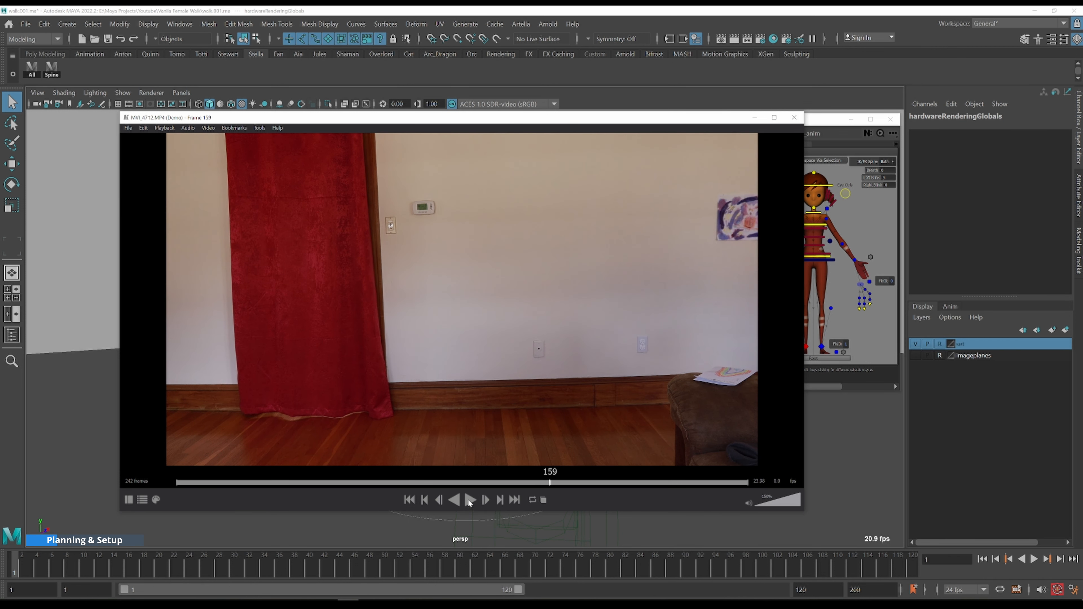
{"action": "left_click", "coordinate": [467, 482]}
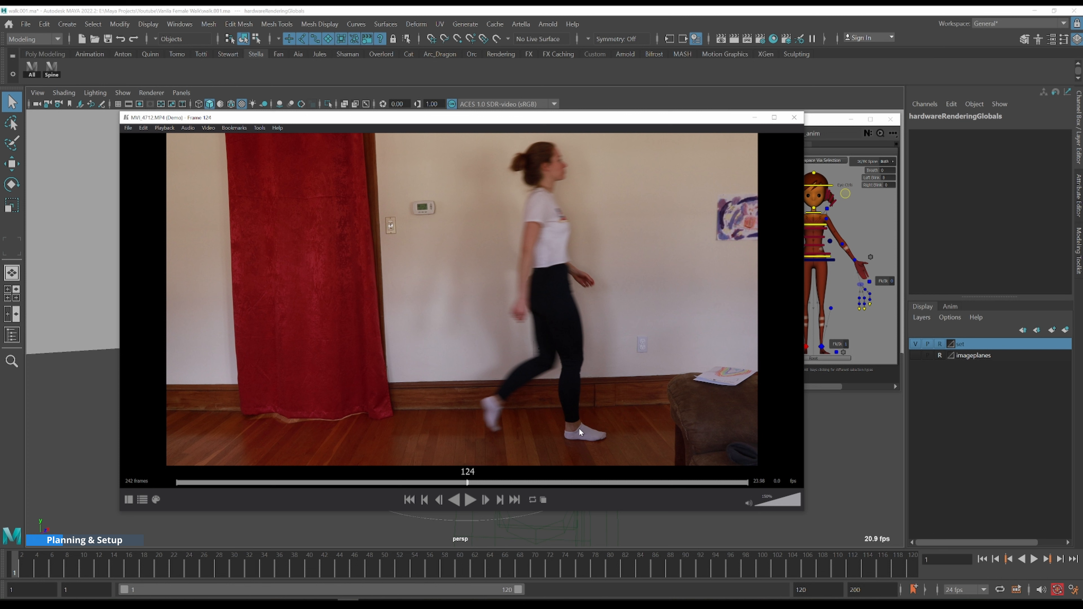
{"action": "left_click_drag", "start_coordinate": [467, 482], "coordinate": [413, 484]}
{"action": "left_click", "coordinate": [397, 484]}
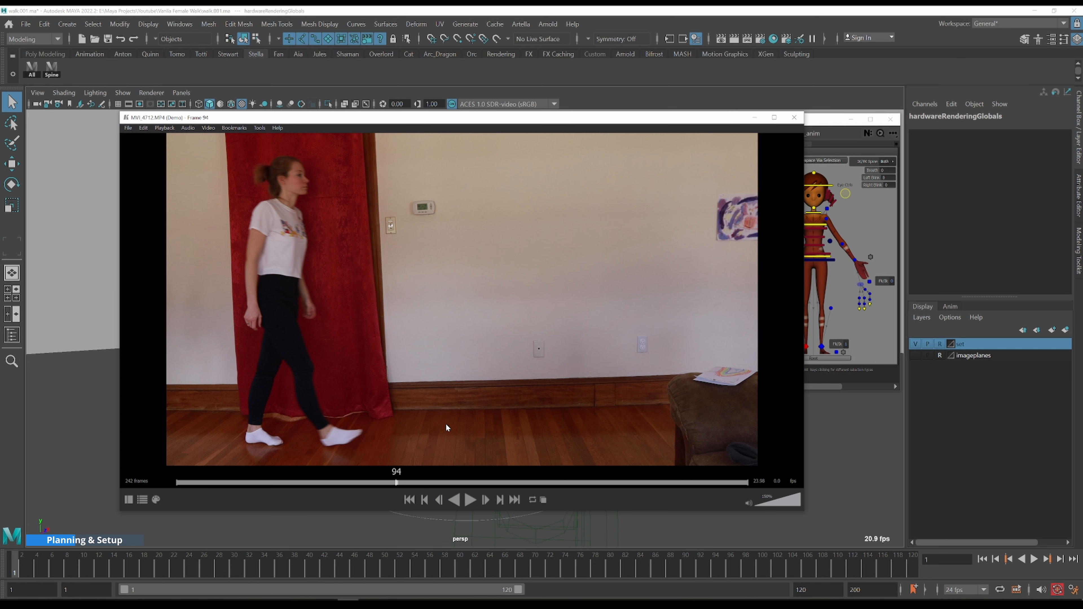
- Minimize the video player and turn on visibility of the imageplanes layer in the scene
{"action": "left_click", "coordinate": [754, 117]}
{"action": "left_click", "coordinate": [916, 356]}
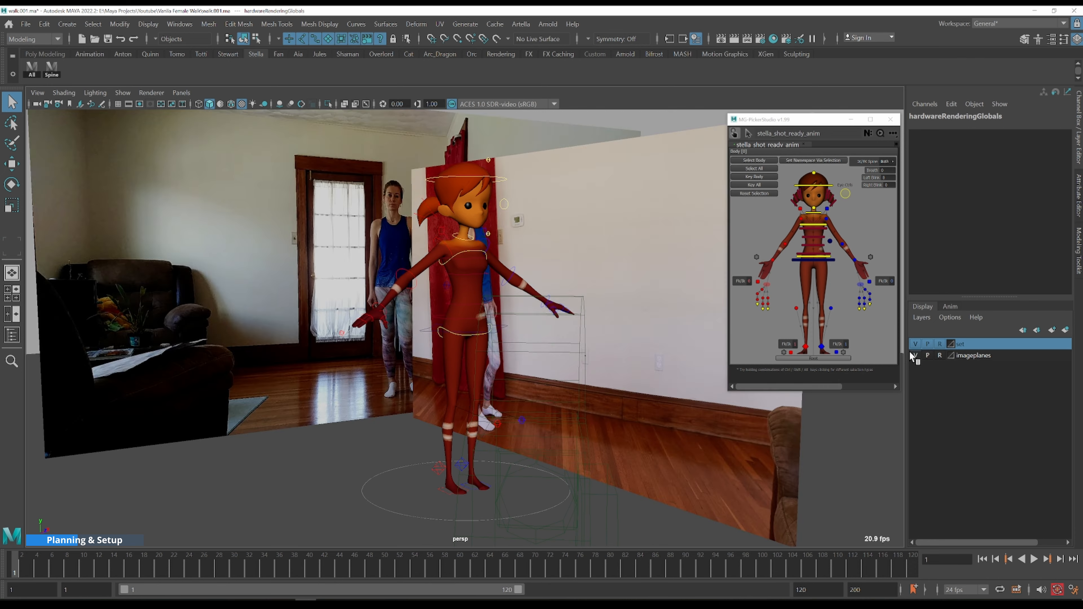
{"action": "left_click_drag", "start_coordinate": [389, 420], "coordinate": [417, 419], "text": "alt"}
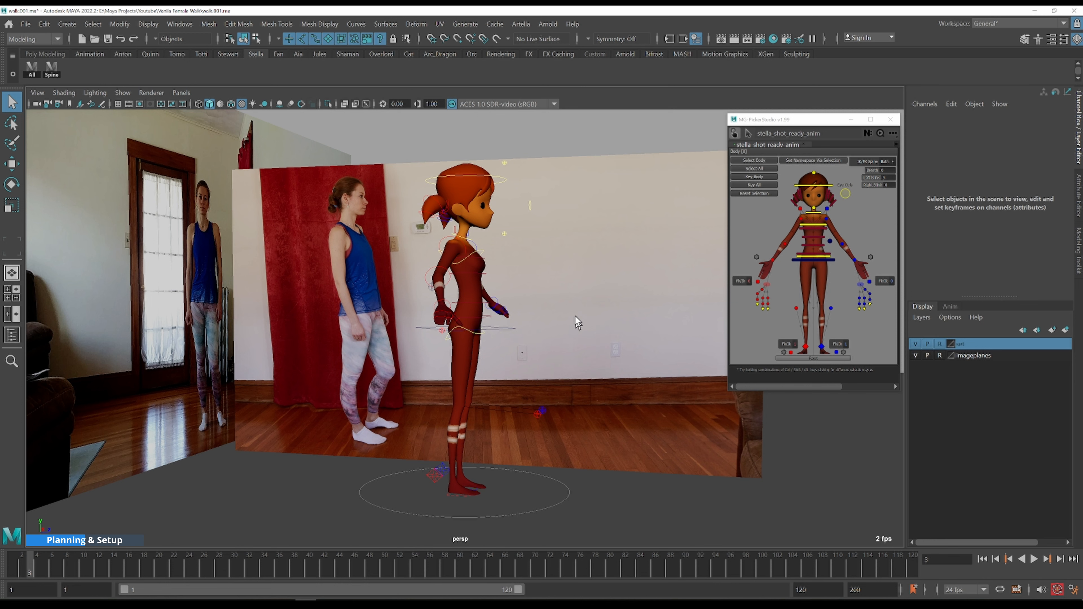
{"action": "scroll", "coordinate": [571, 307], "scroll_direction": "down", "scroll_amount": 5}
{"action": "left_click_drag", "start_coordinate": [383, 225], "coordinate": [390, 229], "text": "alt"}
- Create a free image plane, show its attributes, and minimize the character picker window
{"action": "left_click", "coordinate": [67, 24]}
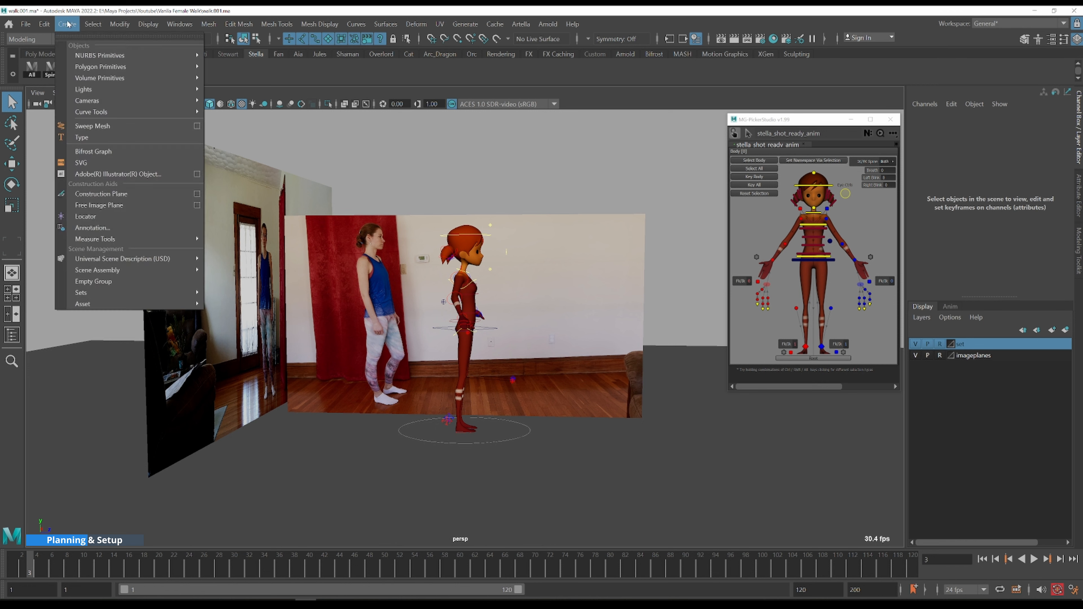
{"action": "left_click", "coordinate": [113, 206]}
{"action": "left_click_drag", "start_coordinate": [542, 451], "coordinate": [461, 406], "text": "alt"}
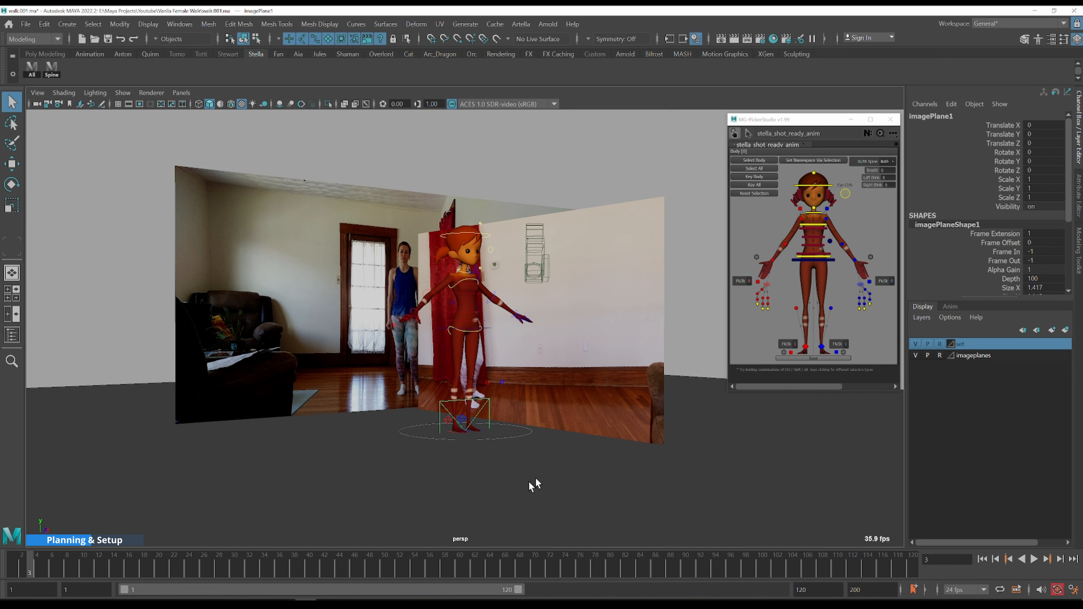
{"action": "key", "text": "ctrl+a"}
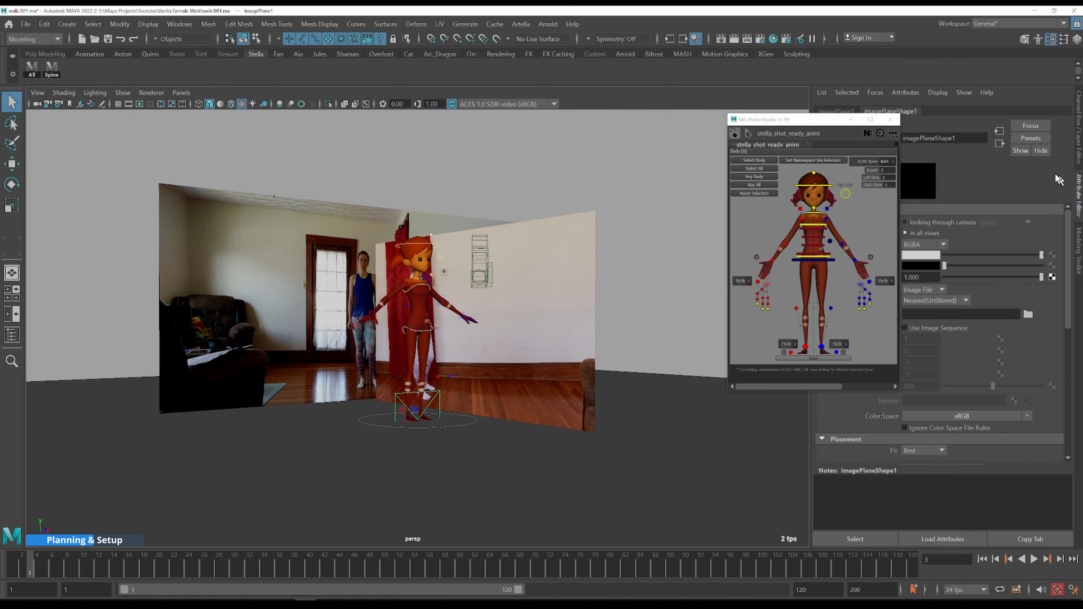
{"action": "left_click", "coordinate": [851, 120]}
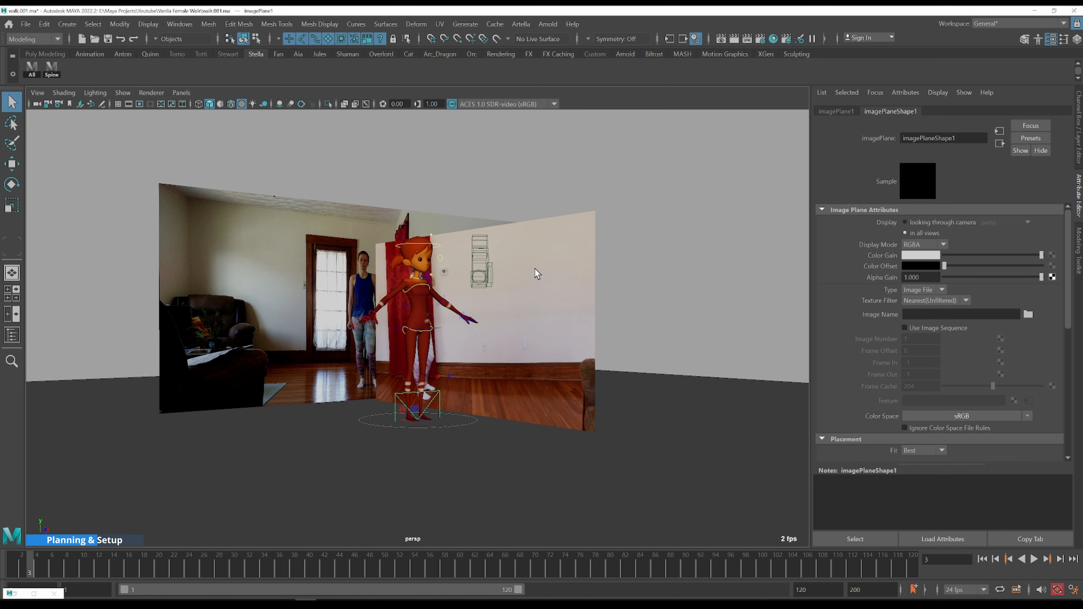
- Try the Movie type on the new image plane, return it to Image File, and look through its placement attributes
{"action": "left_click", "coordinate": [941, 290]}
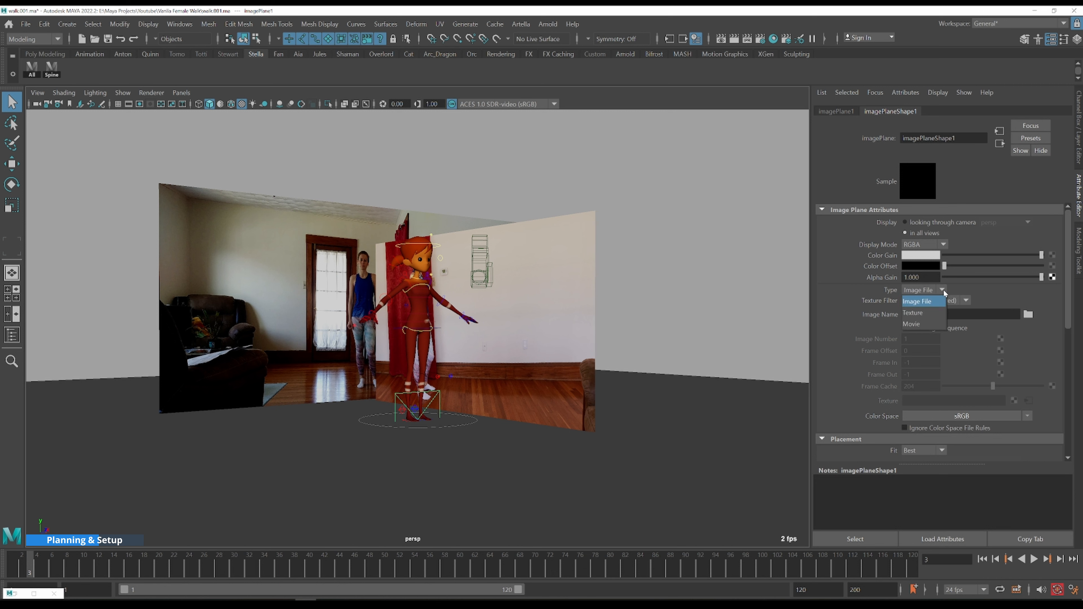
{"action": "left_click", "coordinate": [932, 325]}
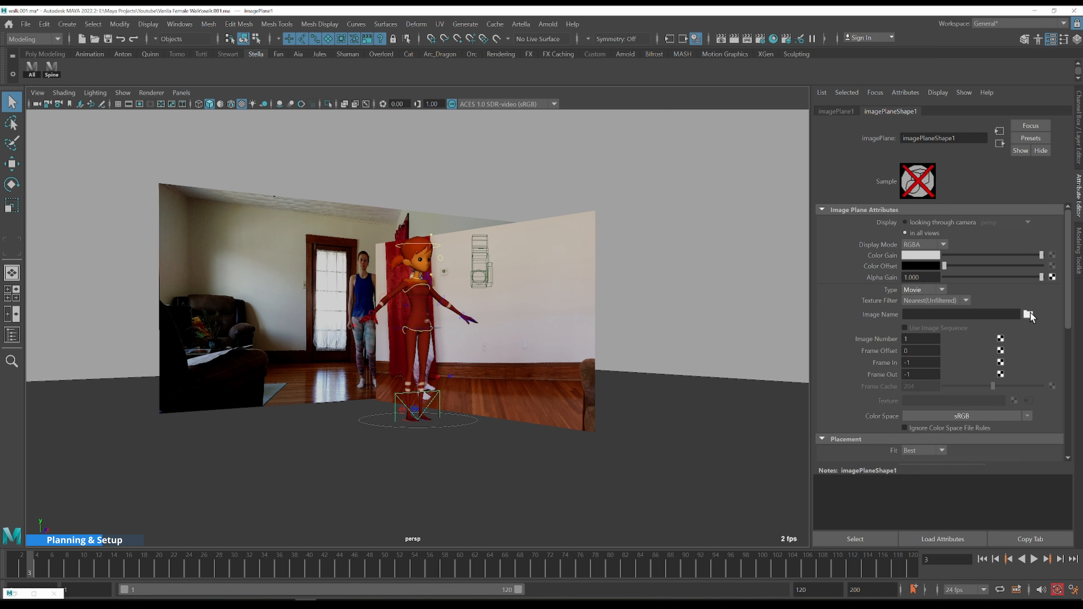
{"action": "left_click", "coordinate": [923, 290]}
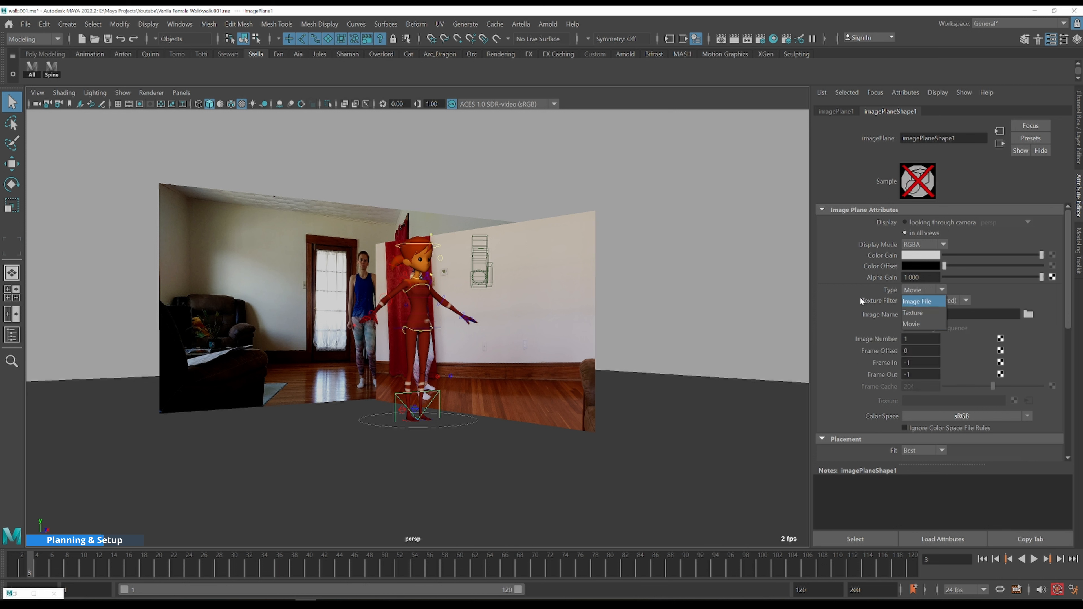
{"action": "left_click", "coordinate": [930, 303]}
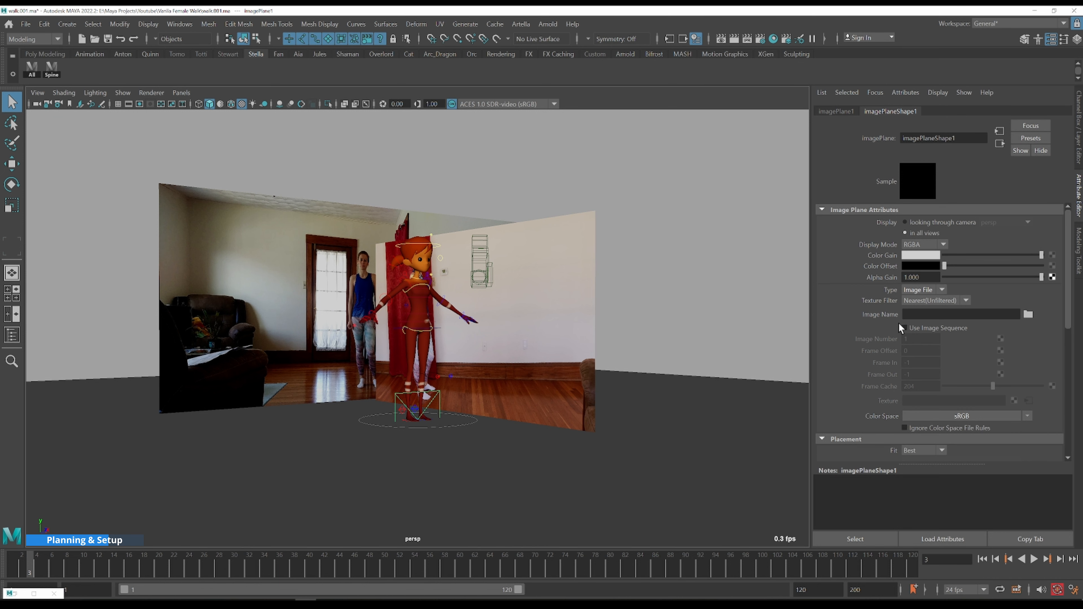
{"action": "scroll", "coordinate": [963, 332], "scroll_direction": "down", "scroll_amount": 5}
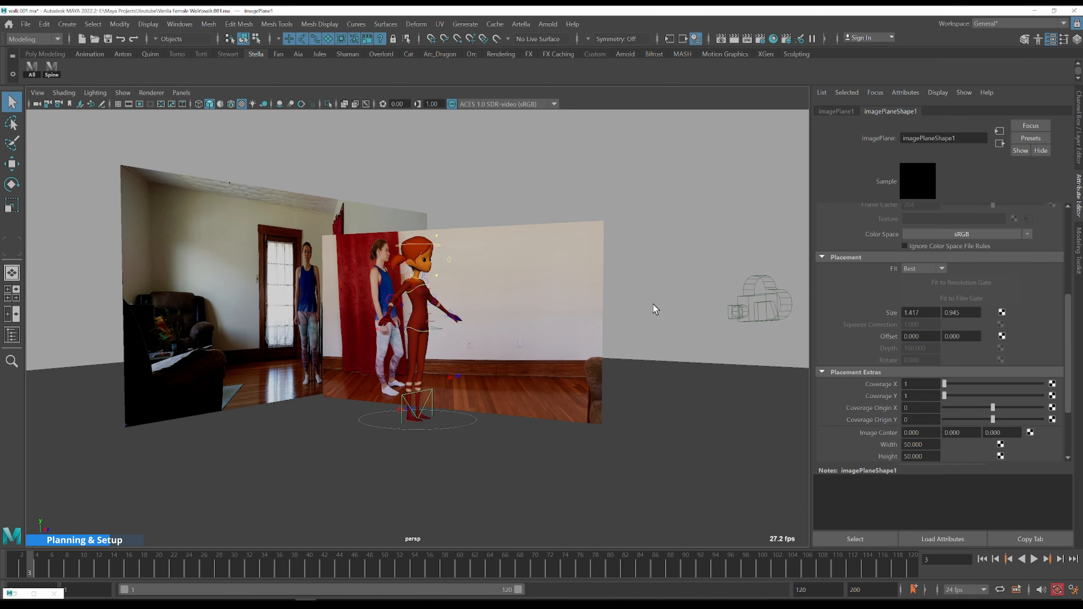
{"action": "left_click_drag", "start_coordinate": [658, 329], "coordinate": [648, 328], "text": "alt"}
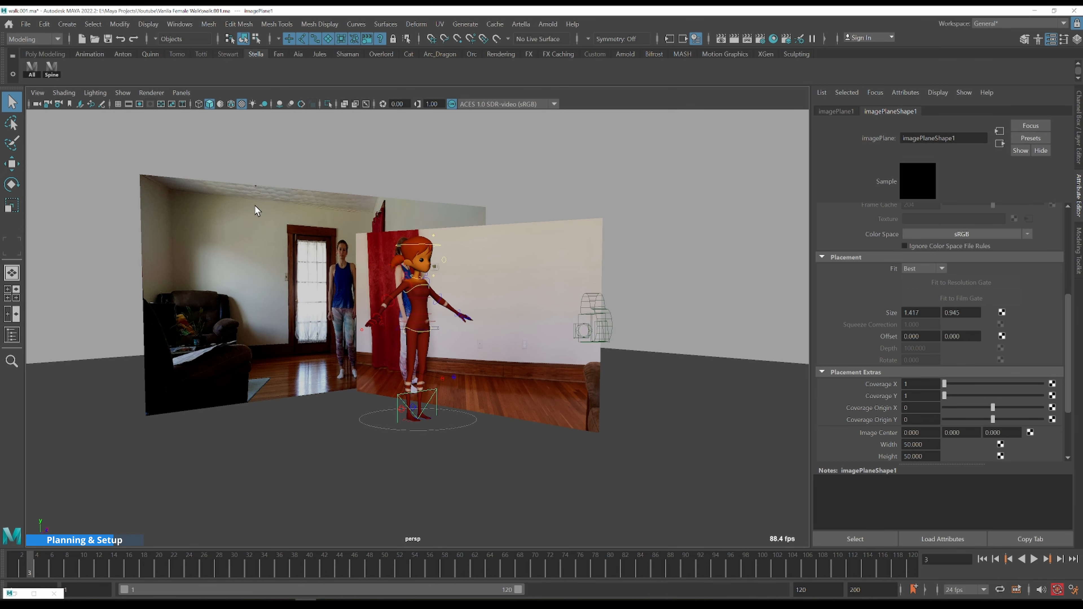
- Go back to frame 1 and show the shotcam_side orthographic camera in the perspective viewport of the two-pane layout
{"action": "key", "text": "alt+comma"}
{"action": "key", "text": "alt+comma"}
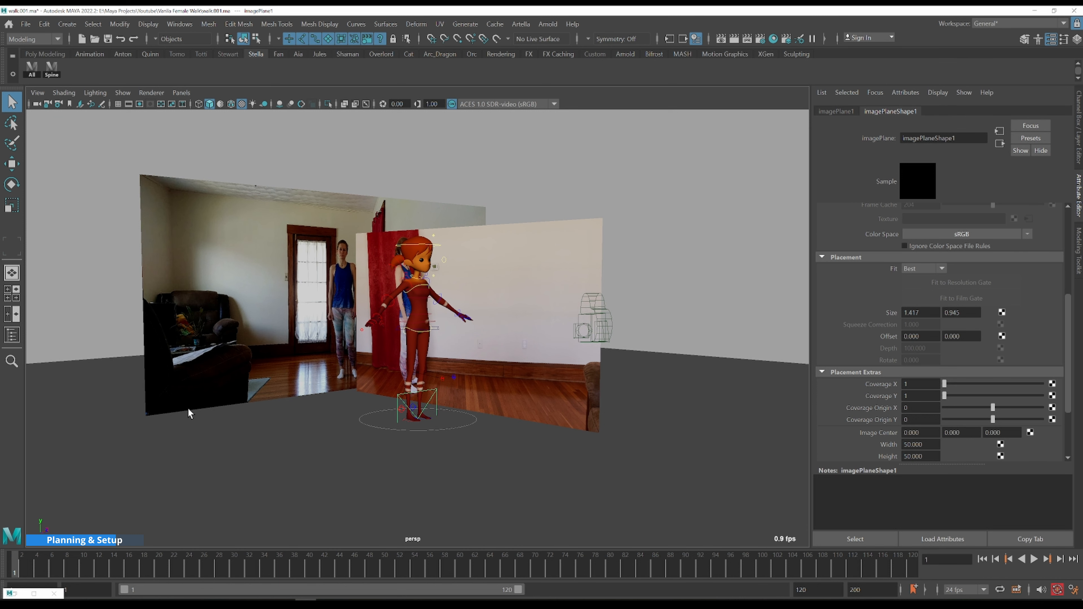
{"action": "scroll", "coordinate": [473, 423], "scroll_direction": "up", "scroll_amount": 4}
{"action": "left_click_drag", "start_coordinate": [461, 422], "coordinate": [488, 413], "text": "alt"}
{"action": "left_click_drag", "start_coordinate": [488, 413], "coordinate": [545, 417], "text": "alt"}
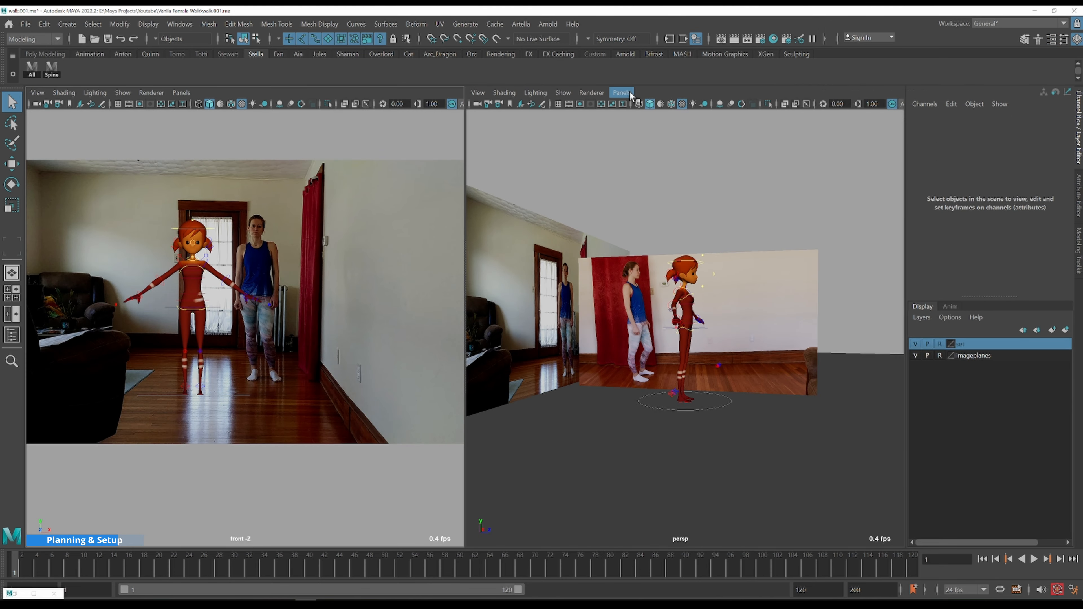
{"action": "left_click", "coordinate": [621, 93]}
{"action": "mouse_move", "coordinate": [665, 127]}
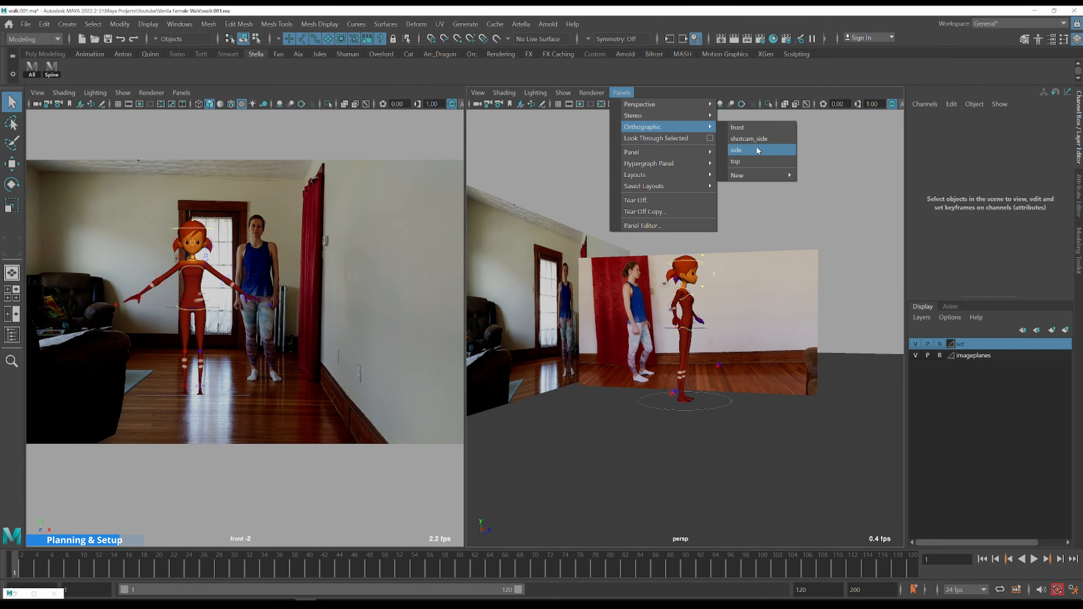
{"action": "left_click", "coordinate": [765, 139]}
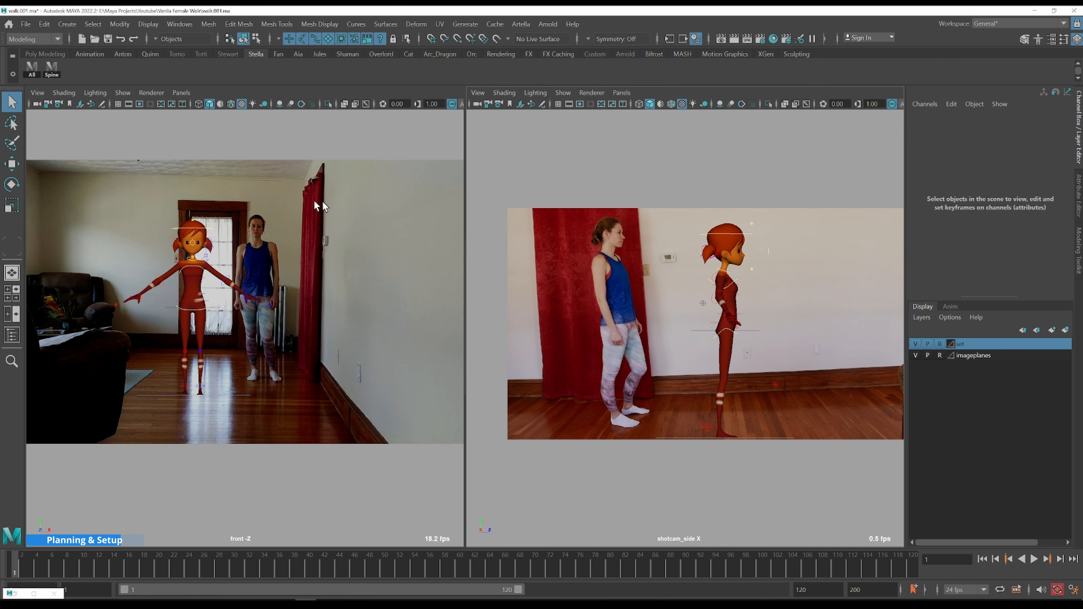
- Switch the shotcam_side viewport back to the perspective view and select the shot camera in the scene
{"action": "key", "text": "space"}
{"action": "mouse_move", "coordinate": [686, 185]}
{"action": "left_mouse_down"}
{"action": "mouse_move", "coordinate": [685, 166]}
{"action": "mouse_move", "coordinate": [684, 181]}
{"action": "left_mouse_up"}
{"action": "scroll", "coordinate": [673, 265], "scroll_direction": "down", "scroll_amount": 5}
{"action": "mouse_move", "coordinate": [762, 274]}
{"action": "left_mouse_down", "text": "alt"}
{"action": "mouse_move", "coordinate": [789, 288]}
{"action": "mouse_move", "coordinate": [756, 277]}
{"action": "left_mouse_up", "text": "alt"}
{"action": "left_click", "coordinate": [832, 330]}
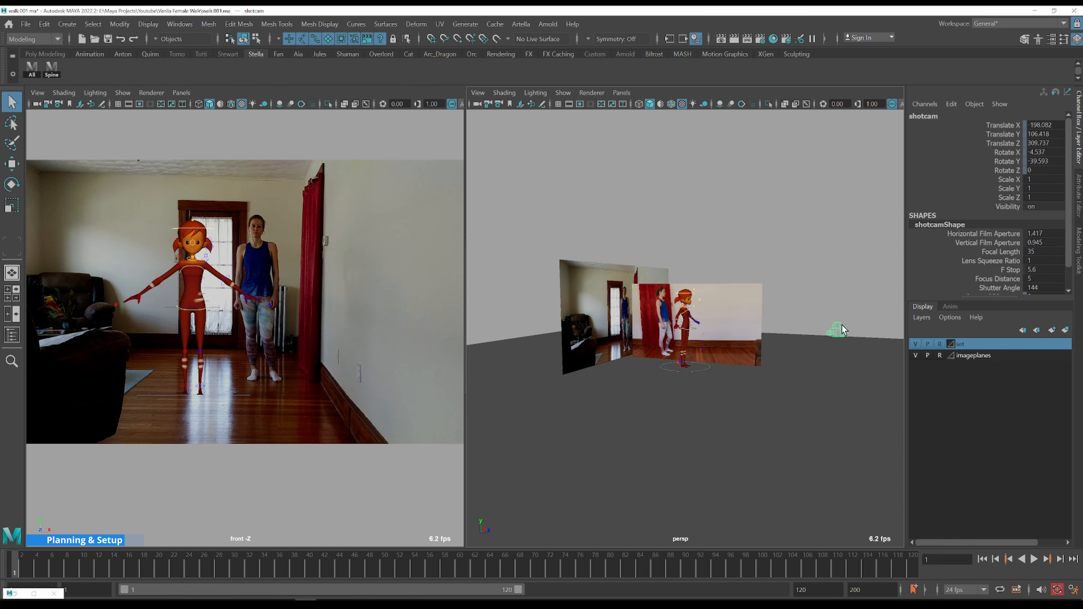
- Change the front viewport to look through the shotcam perspective camera
{"action": "left_click", "coordinate": [181, 92]}
{"action": "mouse_move", "coordinate": [273, 106]}
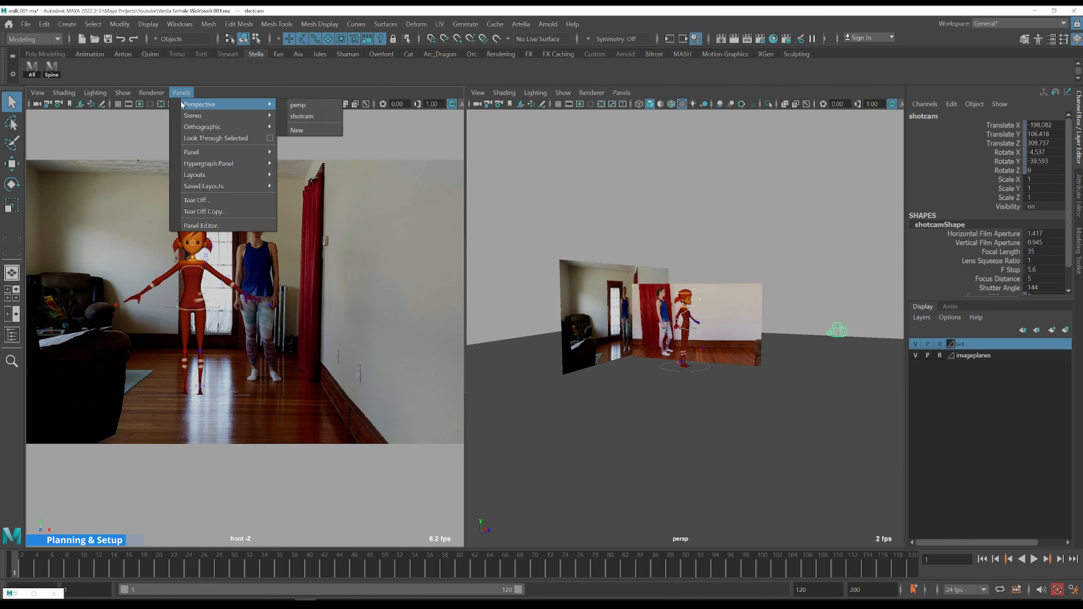
{"action": "left_click", "coordinate": [313, 118]}
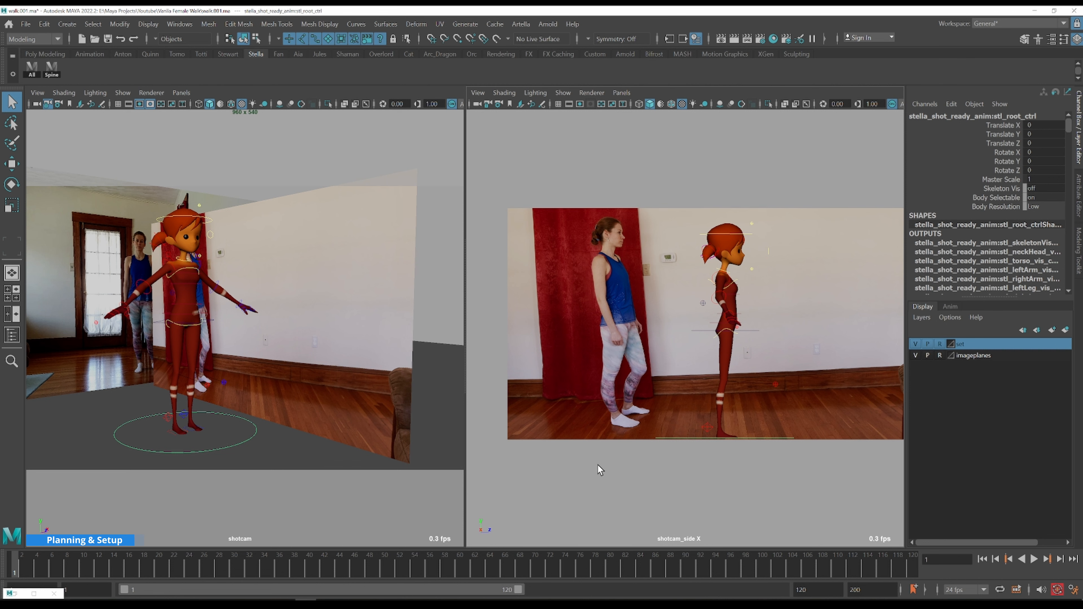
- Set the default in tangent to Linear and the default out tangent to Stepped in the animation preferences, and save them
{"action": "left_click", "coordinate": [1073, 590]}
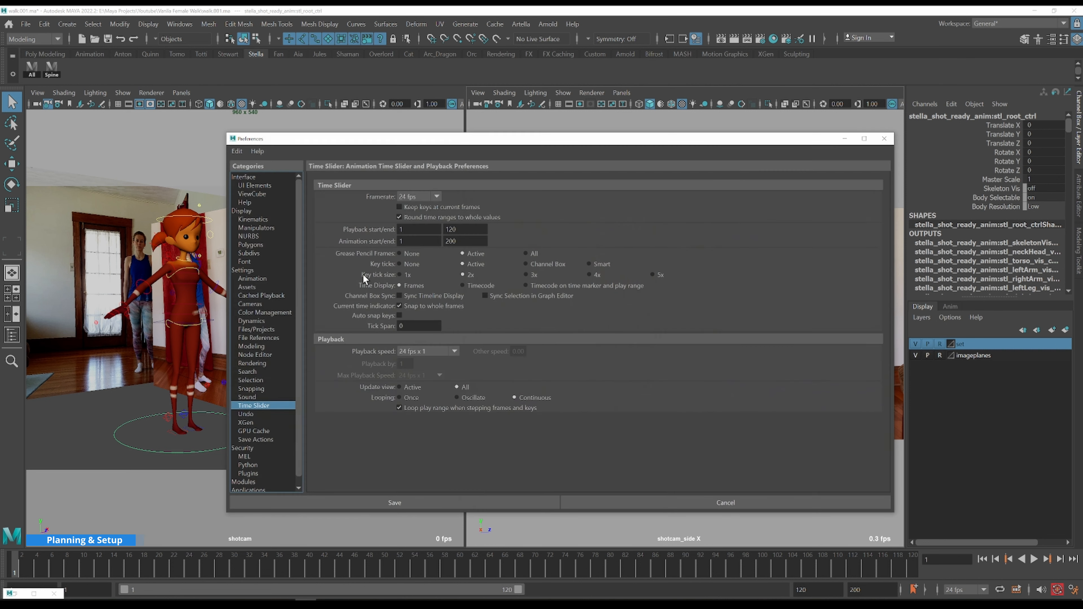
{"action": "left_click", "coordinate": [252, 279]}
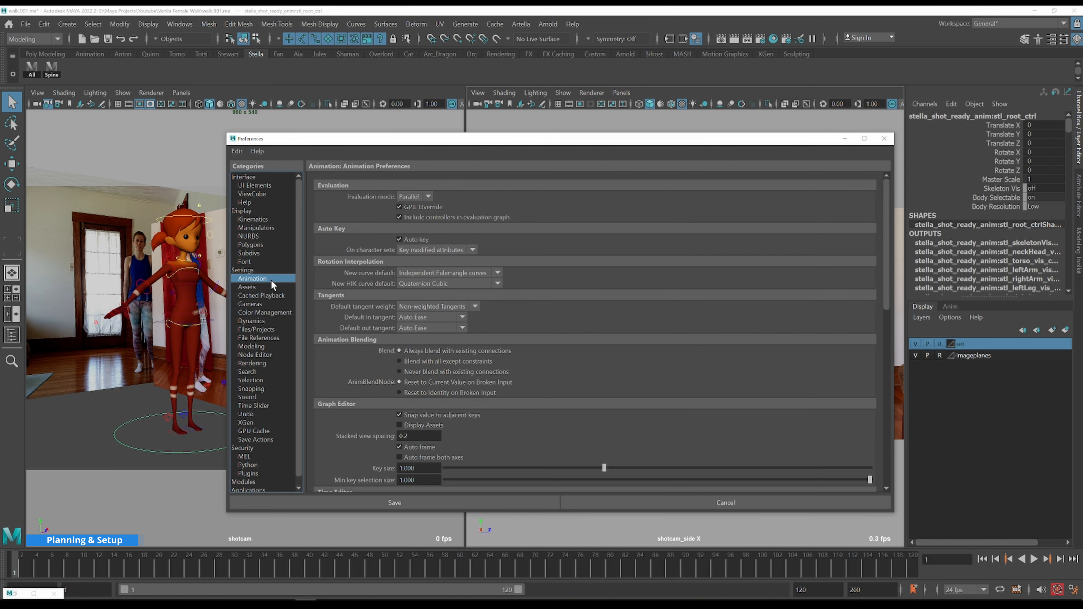
{"action": "left_click", "coordinate": [462, 318]}
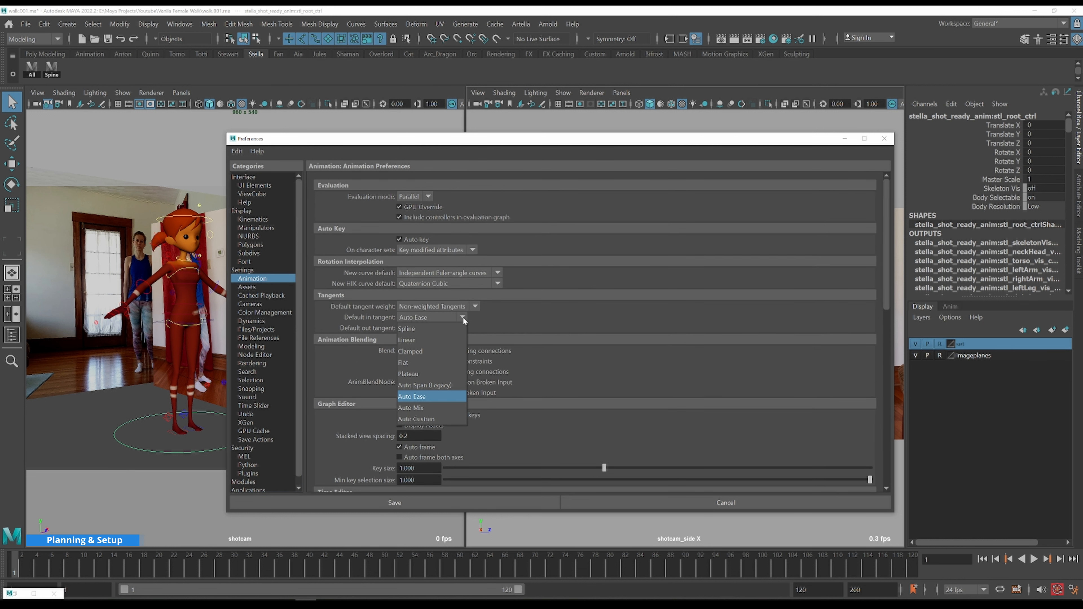
{"action": "left_click", "coordinate": [420, 340]}
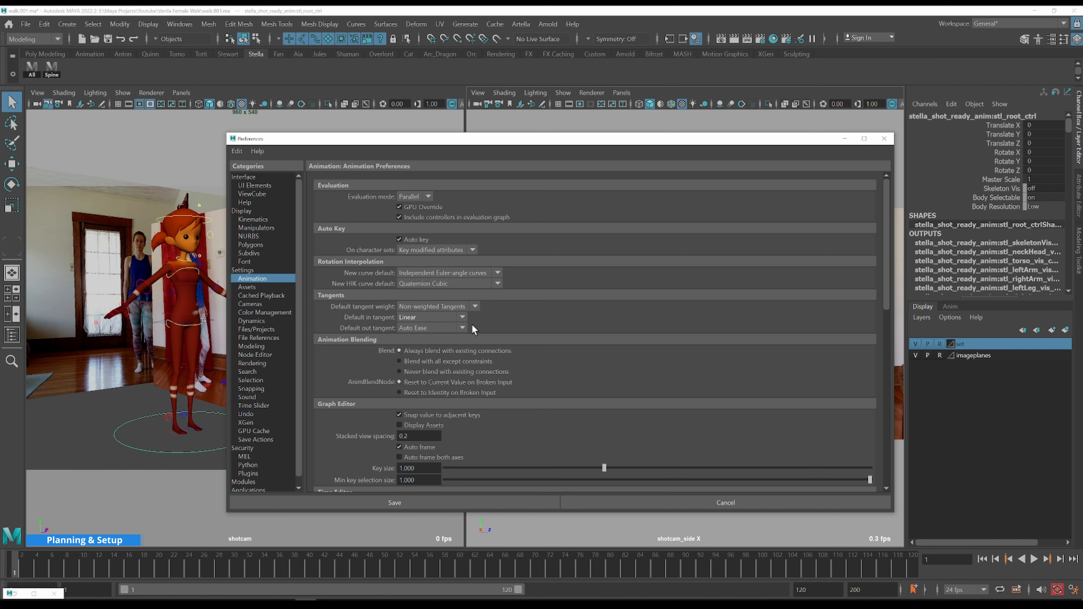
{"action": "left_click", "coordinate": [463, 328]}
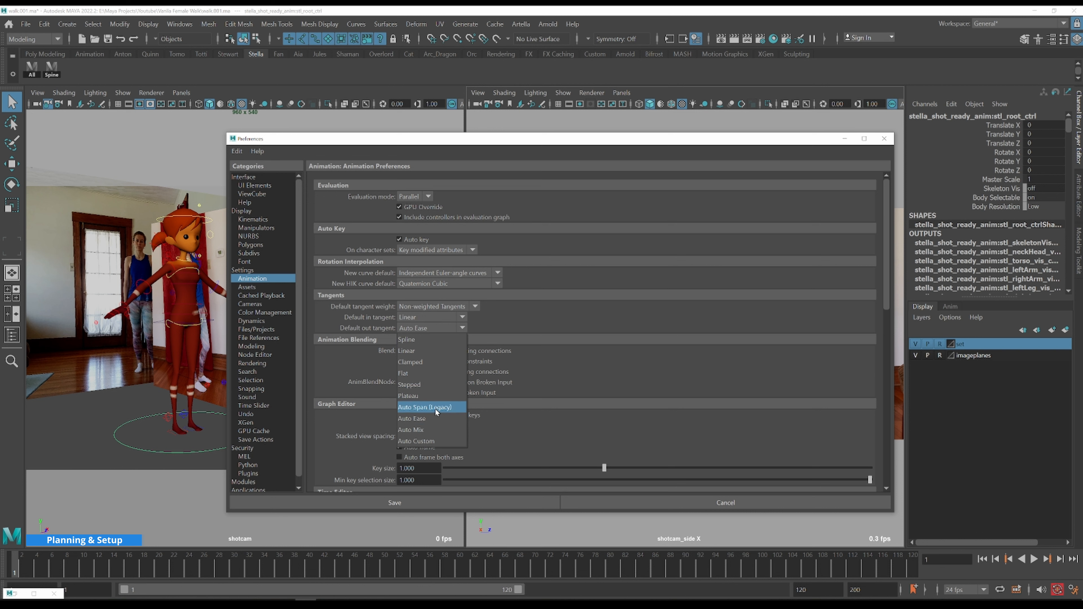
{"action": "left_click", "coordinate": [434, 384]}
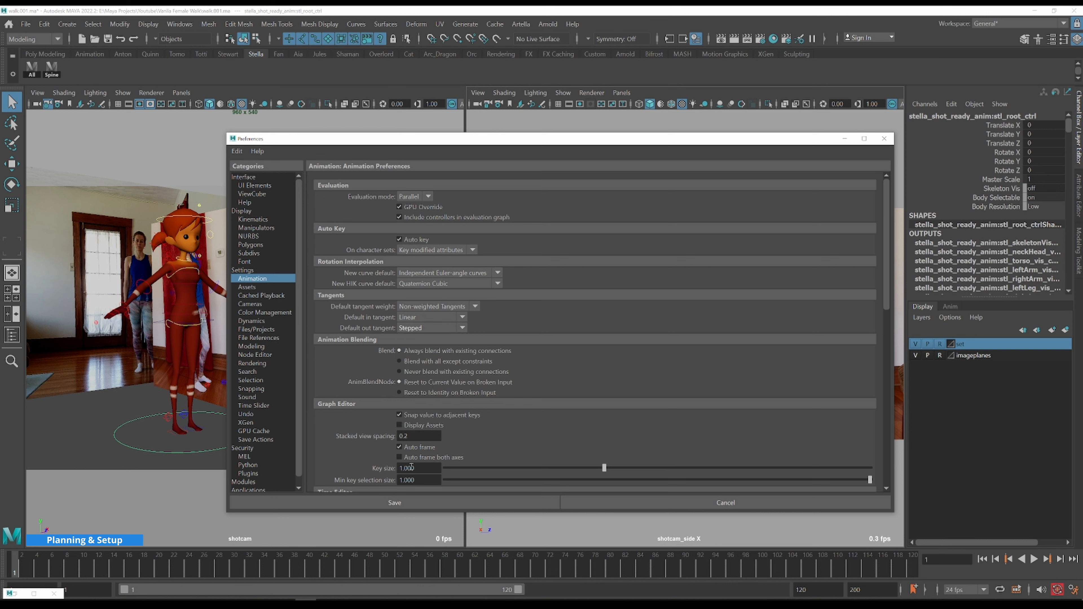
{"action": "left_click", "coordinate": [396, 502]}
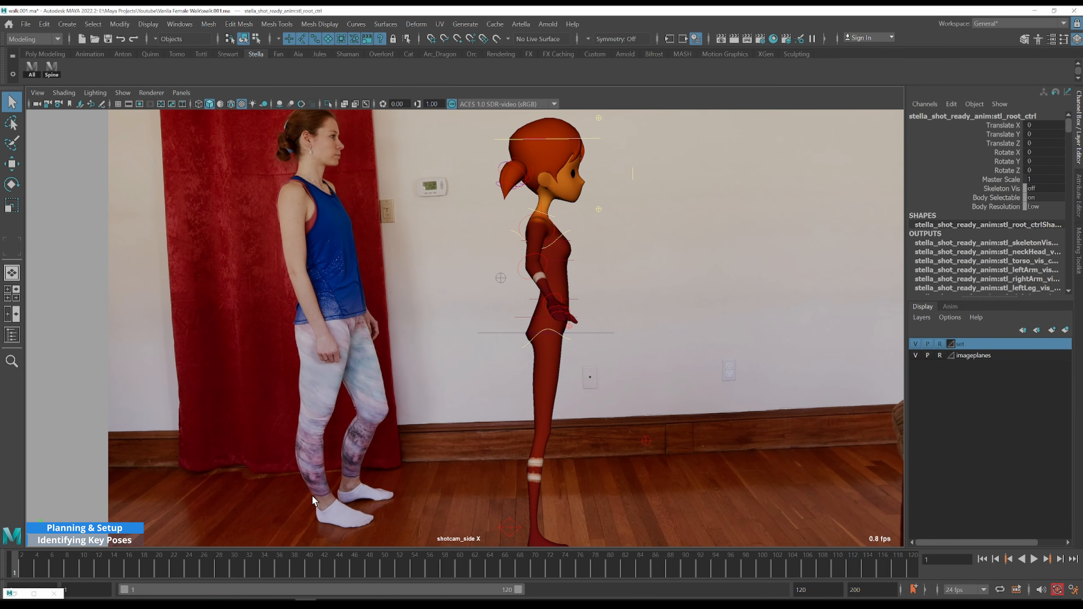
- Key the root control at frame 1 in the side camera view and start playback of the reference
{"action": "scroll", "coordinate": [599, 413], "scroll_direction": "down", "scroll_amount": 4}
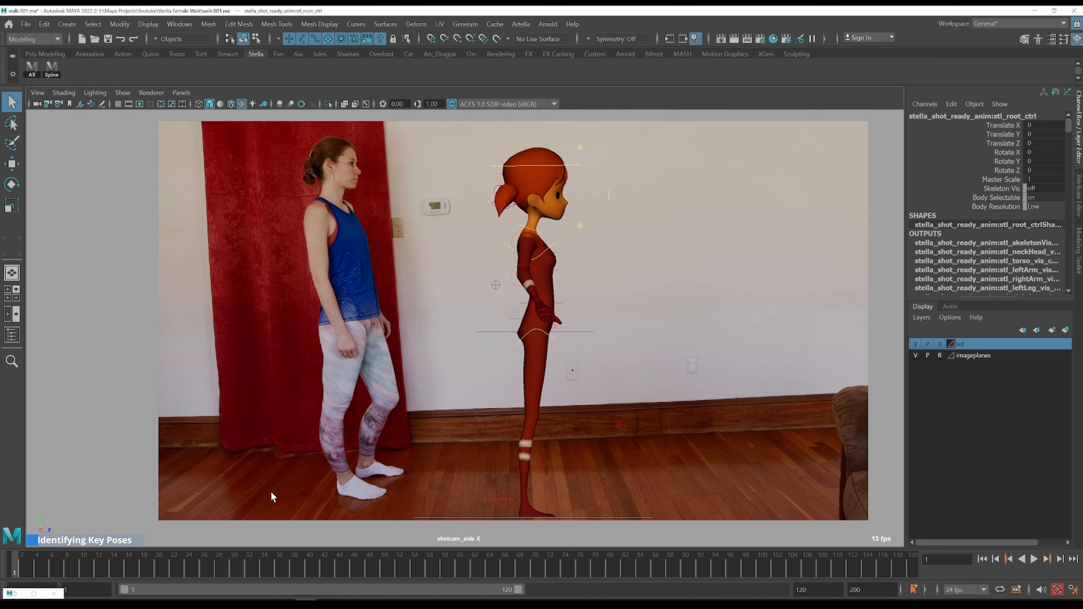
{"action": "key", "text": "s"}
{"action": "key", "text": "alt+v"}
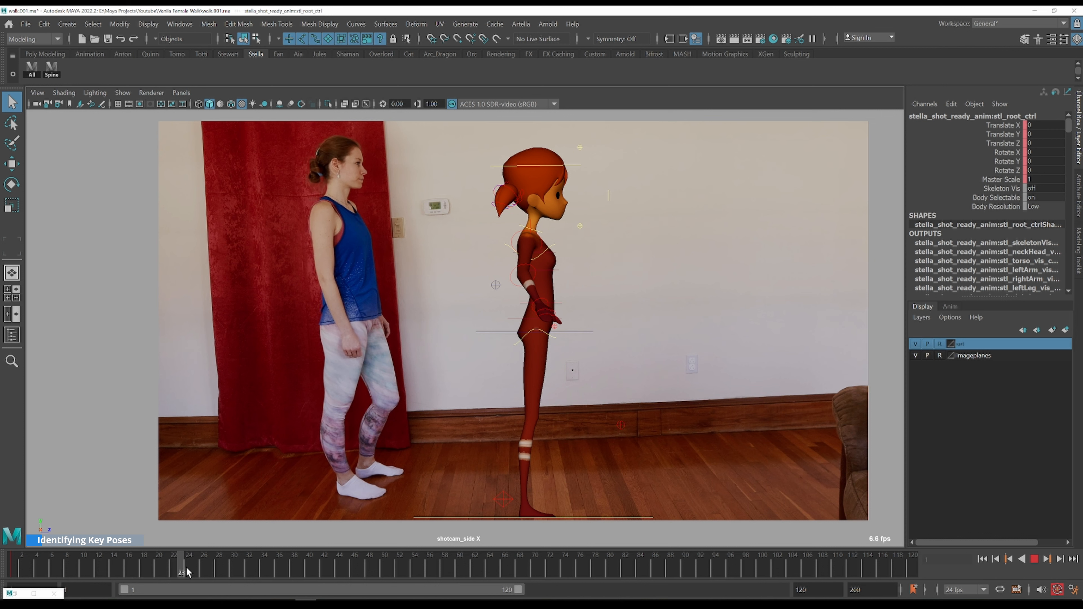
- Scrub and step through the early reference frames to find the first key pose, settling on frame 20
{"action": "left_click_drag", "start_coordinate": [172, 569], "coordinate": [159, 568]}
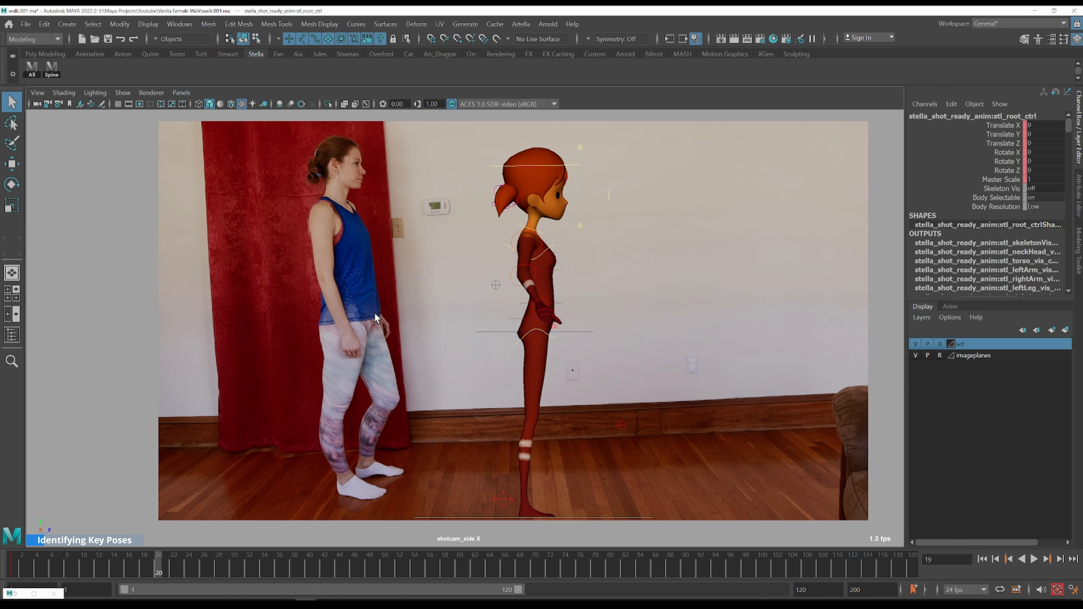
{"action": "key", "text": "alt+period"}
{"action": "key", "text": "alt+comma"}
{"action": "mouse_move", "coordinate": [102, 567]}
{"action": "left_mouse_down"}
{"action": "mouse_move", "coordinate": [0, 564]}
{"action": "mouse_move", "coordinate": [158, 564]}
{"action": "left_mouse_up"}
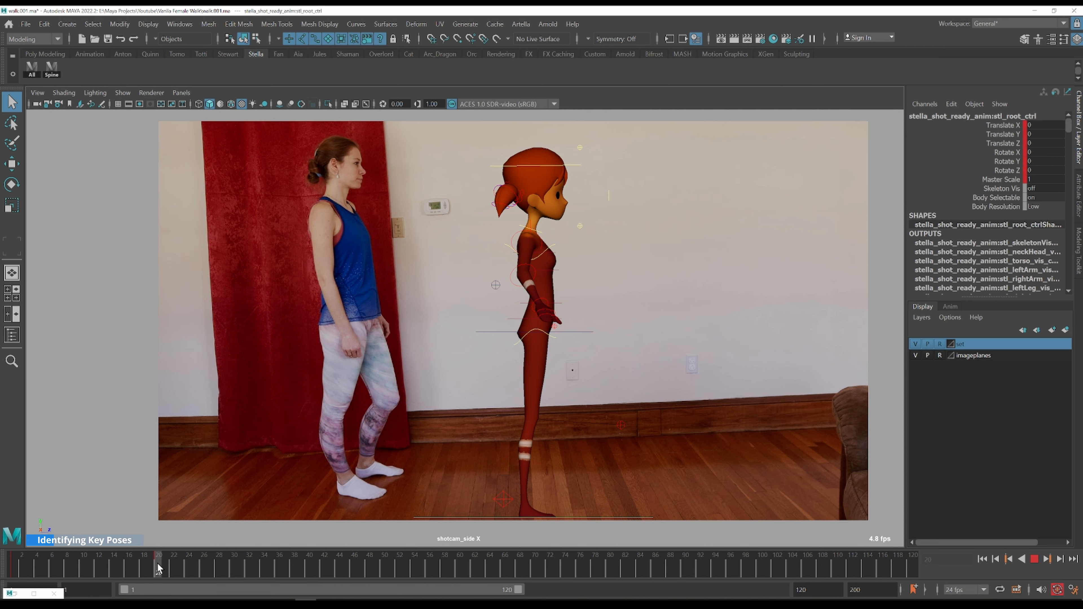
- Step the side-view reference forward frame by frame to find the next key pose, stopping at frame 27
{"action": "key", "text": "alt+period"}
{"action": "key", "text": "alt+period"}
{"action": "key", "text": "alt+period"}
{"action": "key", "text": "alt+period"}
{"action": "key", "text": "alt+period"}
{"action": "key", "text": "alt+period"}
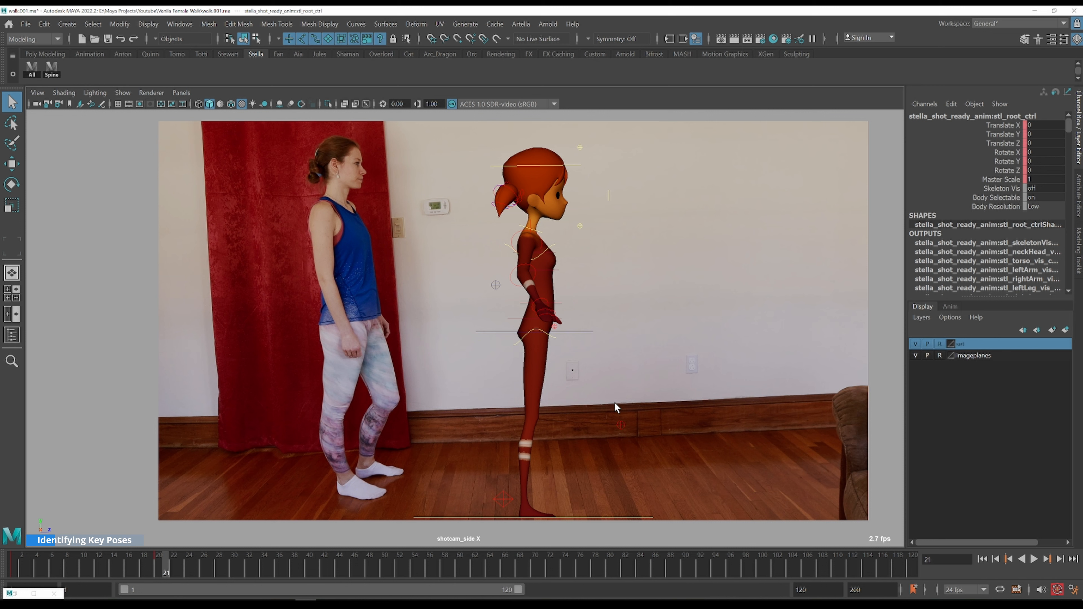
{"action": "key", "text": "alt+period"}
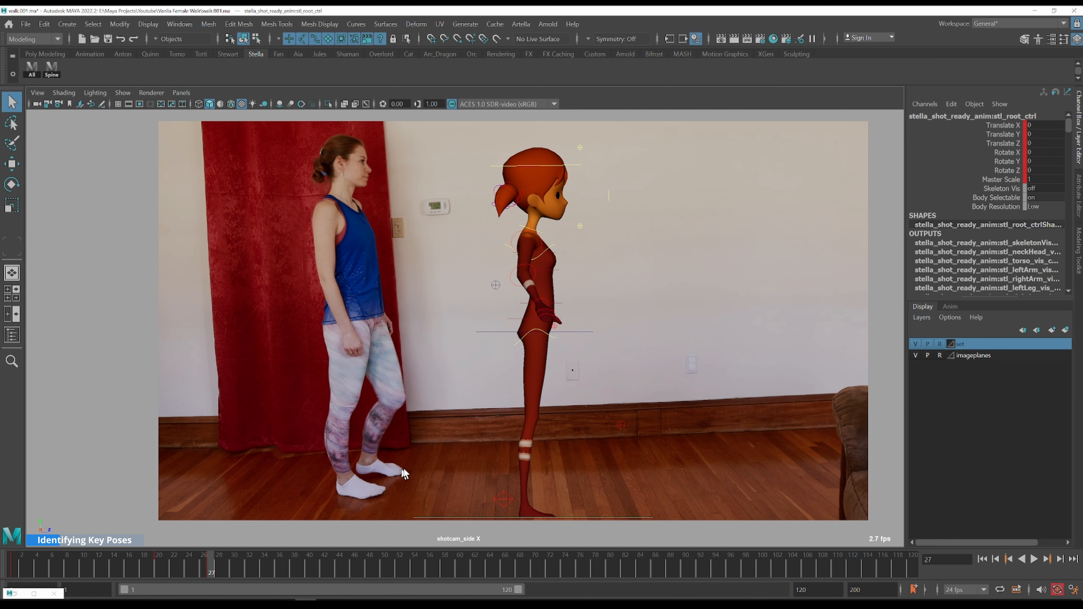
- Step through the first stride in the side-view reference, checking neighbouring frames and settling on frame 38 as the heel-contact pose
{"action": "key", "text": "alt+period"}
{"action": "key", "text": "alt+period"}
{"action": "key", "text": "alt+period"}
{"action": "key", "text": "alt+period"}
{"action": "key", "text": "alt+period"}
{"action": "key", "text": "alt+period"}
{"action": "key", "text": "alt+period"}
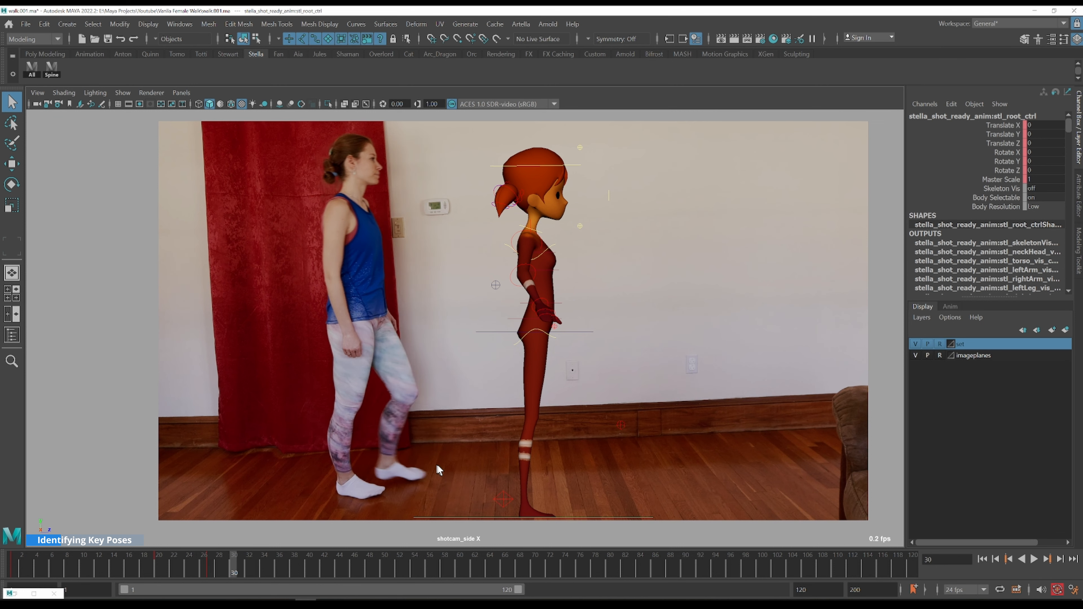
{"action": "key", "text": "alt+period"}
{"action": "key", "text": "alt+period"}
{"action": "key", "text": "alt+period"}
{"action": "key", "text": "alt+period"}
{"action": "key", "text": "alt+period"}
{"action": "key", "text": "alt+period"}
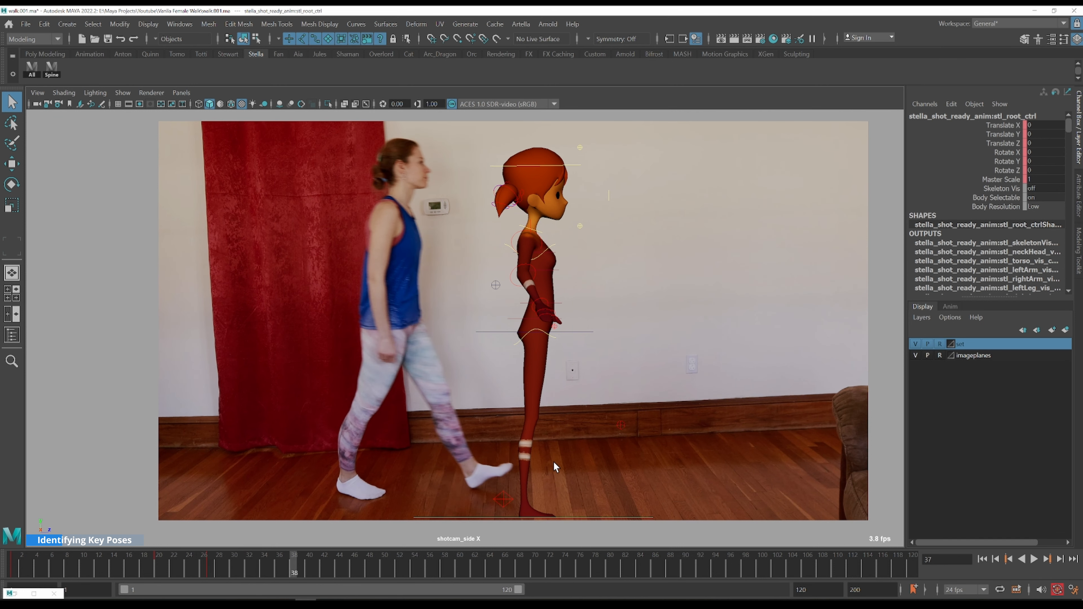
{"action": "key", "text": "alt+comma"}
{"action": "key", "text": "alt+comma"}
{"action": "key", "text": "alt+comma"}
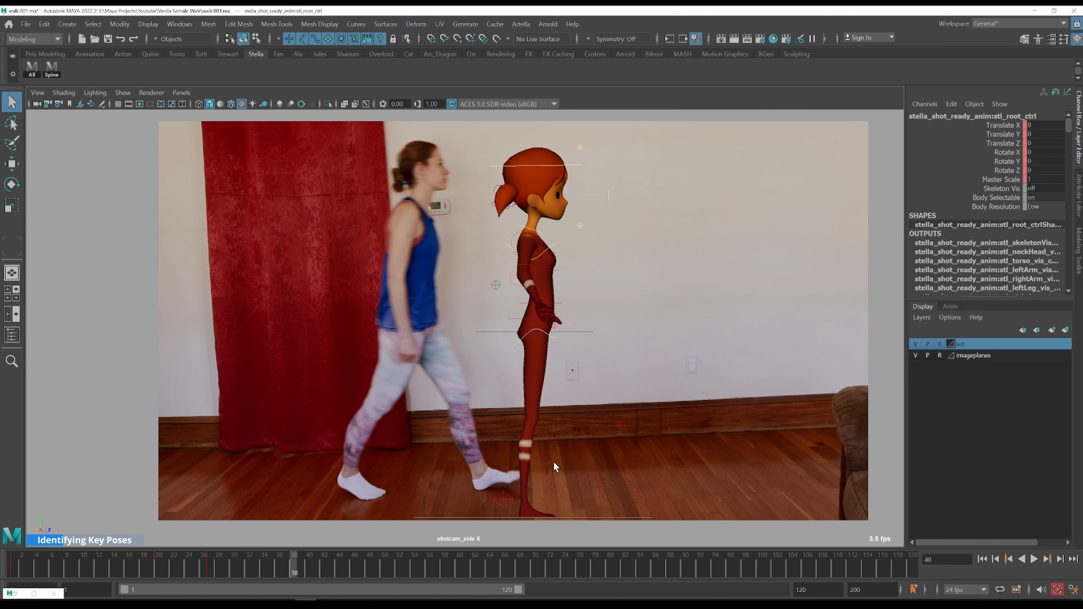
{"action": "key", "text": "alt+period"}
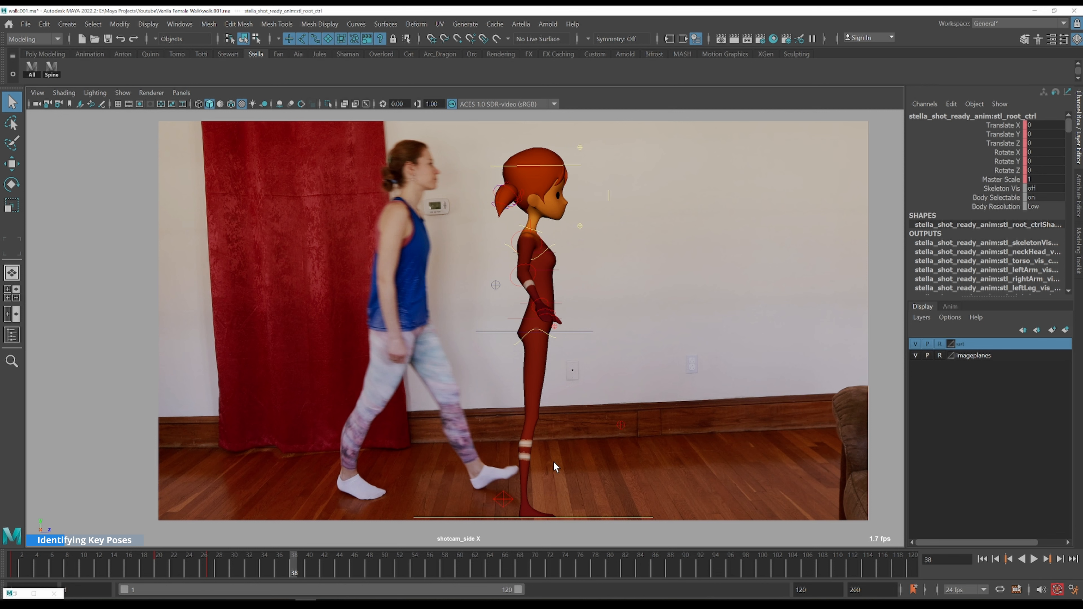
- Scrub through the second stride in the side-view reference to find the following contact pose, settling on frame 52
{"action": "left_click_drag", "start_coordinate": [295, 570], "coordinate": [440, 567]}
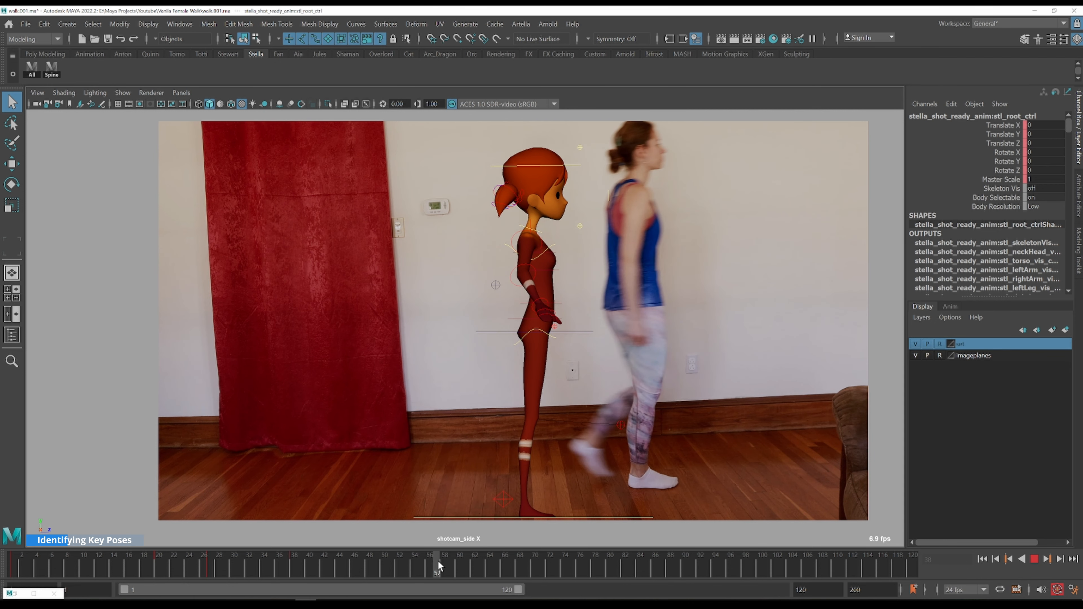
{"action": "left_click", "coordinate": [392, 565]}
{"action": "left_click_drag", "start_coordinate": [370, 562], "coordinate": [398, 563]}
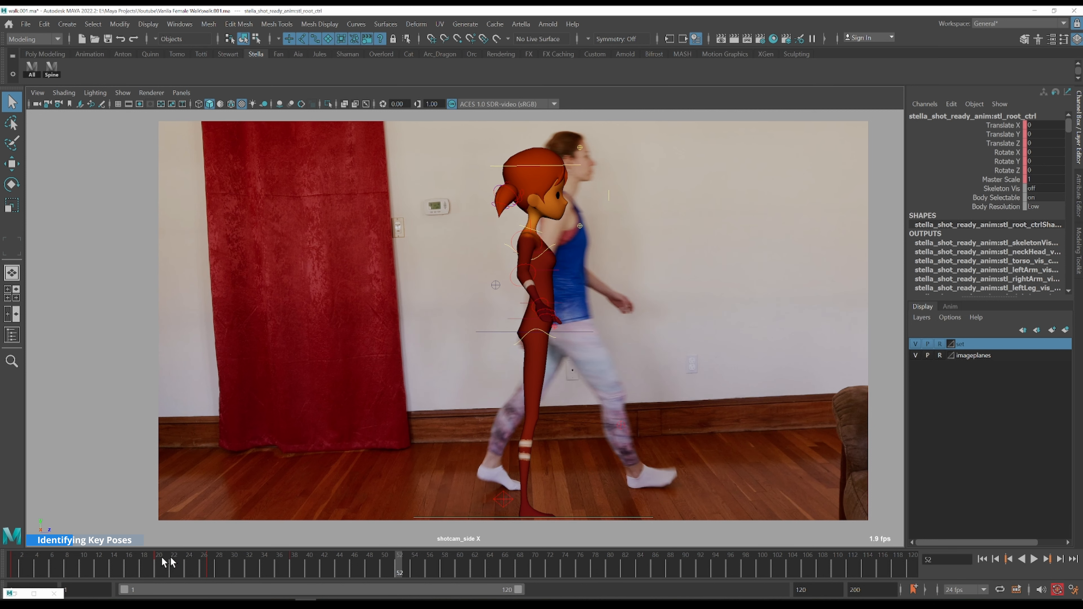
- Return to frame 1 and examine the opening movement closely in the side-view reference, playing and scrubbing up to frame 20
{"action": "left_click", "coordinate": [15, 561]}
{"action": "right_click_drag", "start_coordinate": [422, 260], "coordinate": [463, 323]}
{"action": "middle_click_drag", "start_coordinate": [462, 324], "coordinate": [477, 280]}
{"action": "right_click_drag", "start_coordinate": [452, 196], "coordinate": [464, 239]}
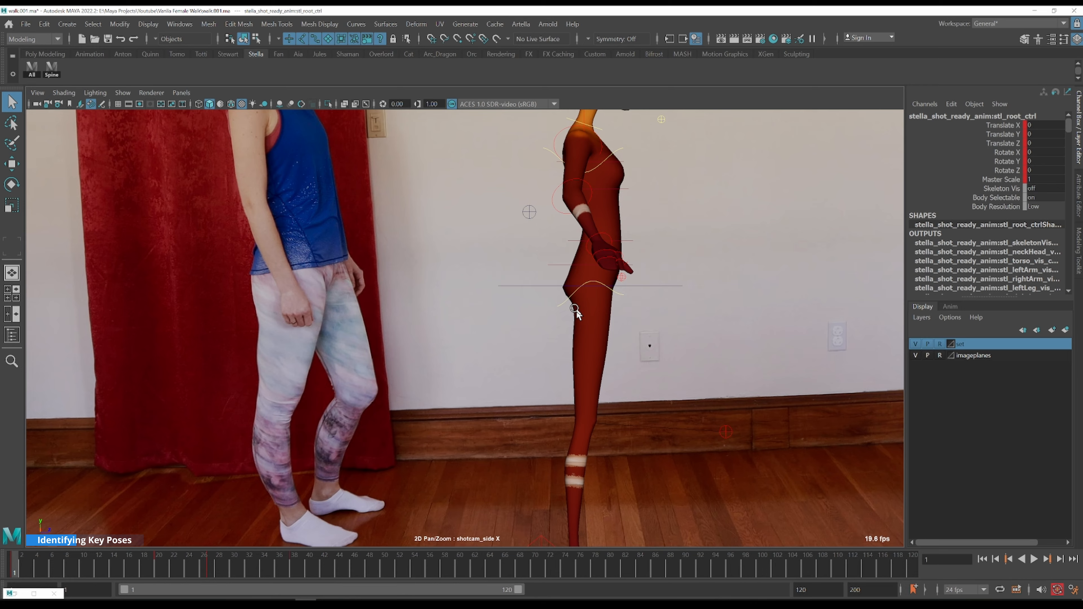
{"action": "right_click_drag", "start_coordinate": [574, 308], "coordinate": [533, 261]}
{"action": "middle_click_drag", "start_coordinate": [476, 187], "coordinate": [479, 245]}
{"action": "key", "text": "alt+v"}
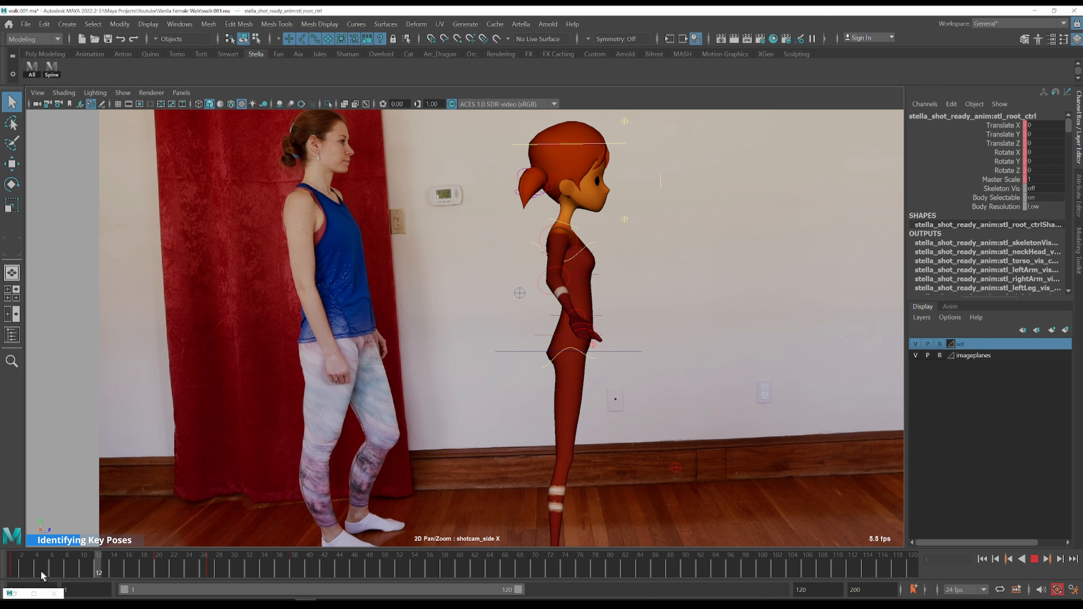
{"action": "left_click_drag", "start_coordinate": [42, 576], "coordinate": [157, 570]}
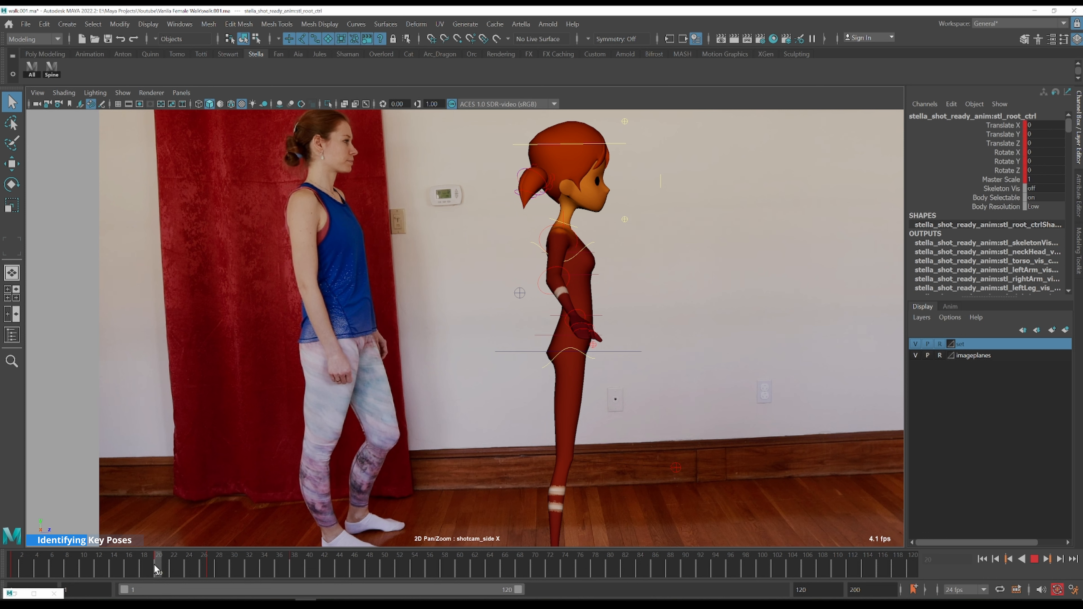
{"action": "mouse_move", "coordinate": [154, 564]}
{"action": "left_mouse_down"}
{"action": "mouse_move", "coordinate": [187, 564]}
{"action": "mouse_move", "coordinate": [157, 571]}
{"action": "left_mouse_up"}
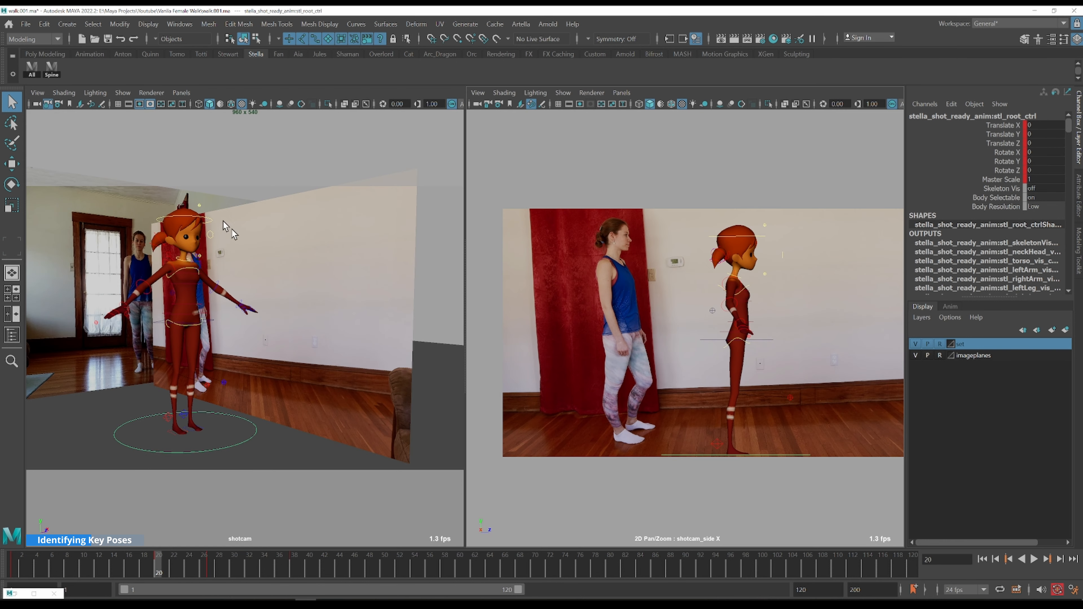
- Switch the shotcam view to the front camera and maximize that view
{"action": "left_click", "coordinate": [182, 92]}
{"action": "mouse_move", "coordinate": [202, 126]}
{"action": "left_click", "coordinate": [299, 127]}
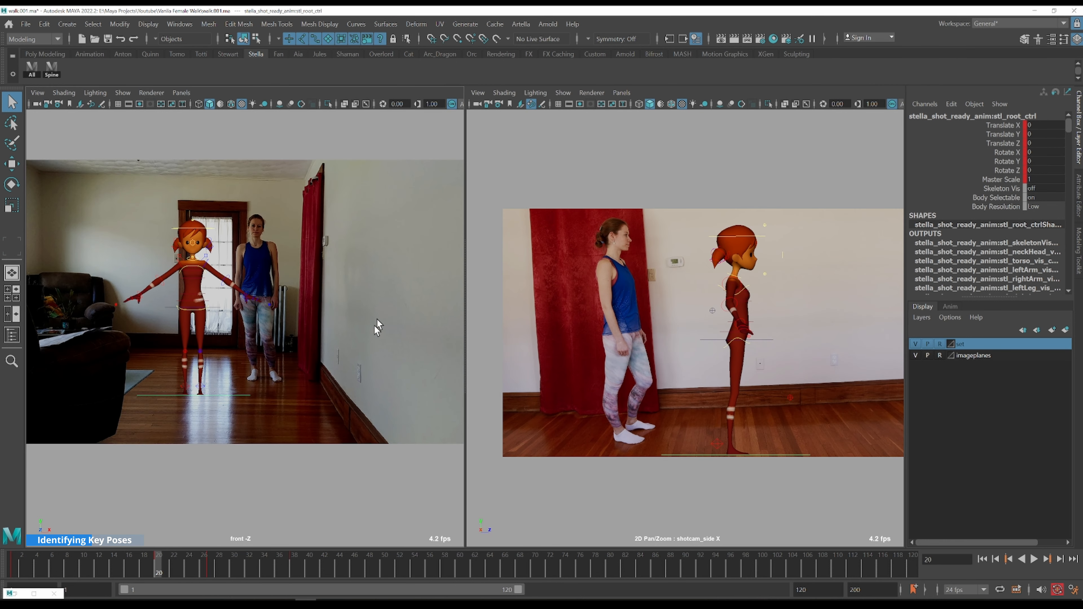
{"action": "key", "text": "space"}
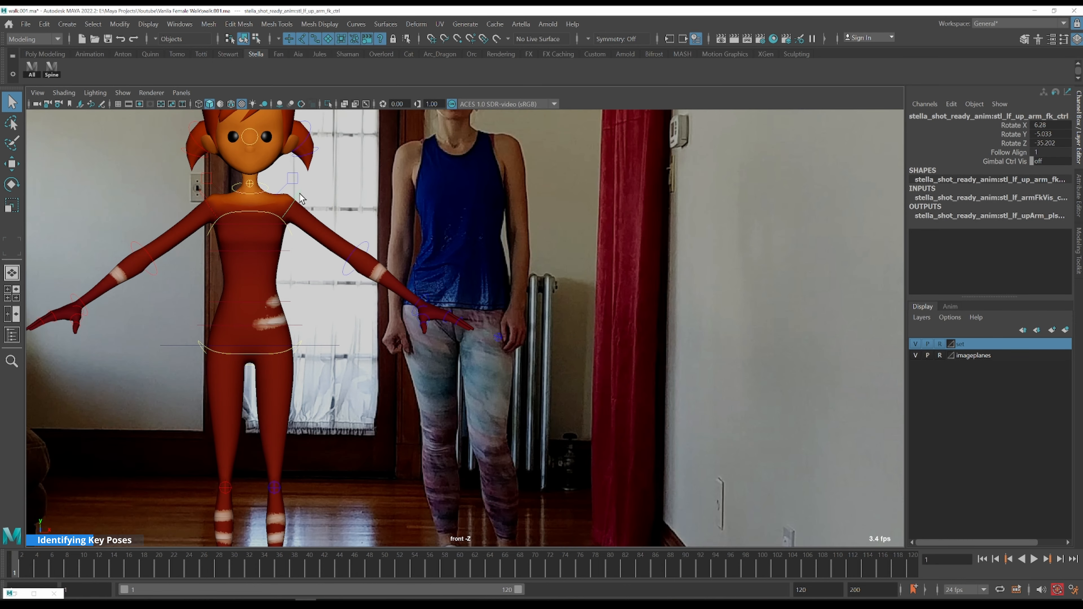
- Rotate the character's left upper arm FK control down to about -77 degrees in Z, clear of the front reference
{"action": "key", "text": "e"}
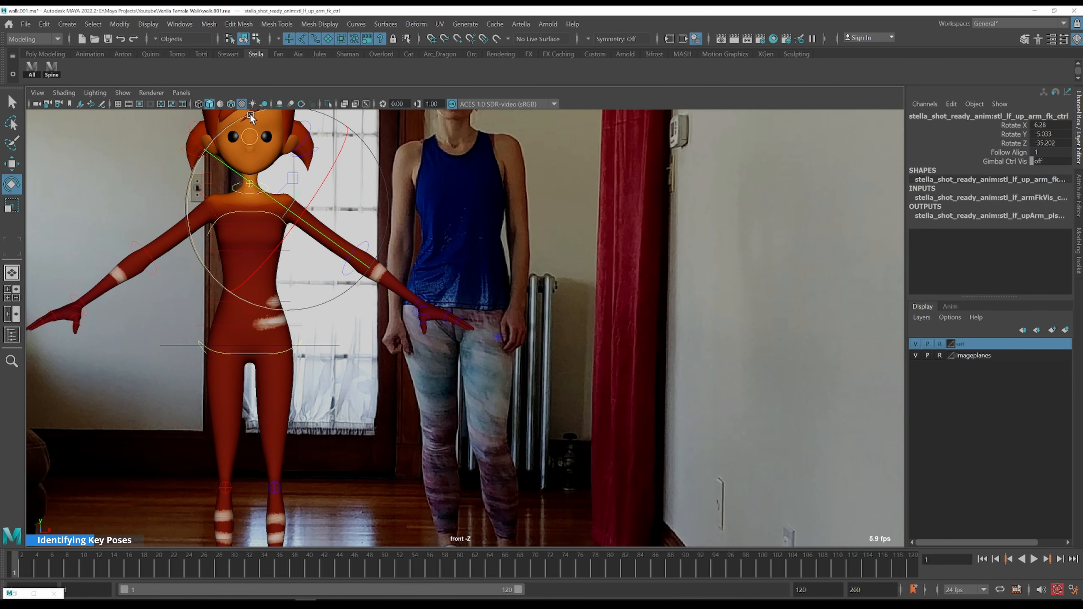
{"action": "left_click_drag", "start_coordinate": [250, 114], "coordinate": [323, 128]}
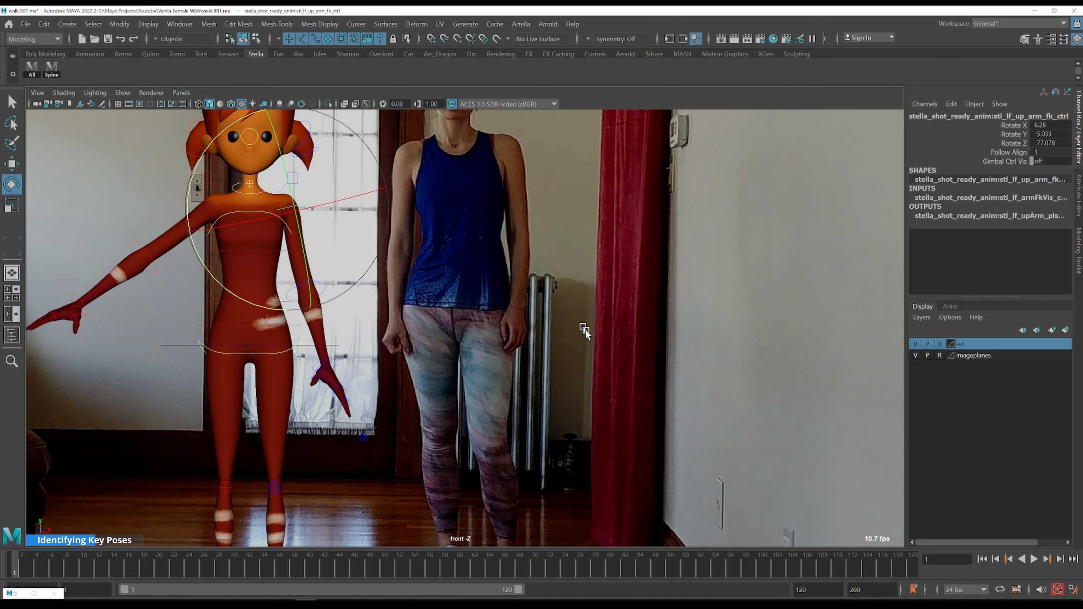
{"action": "key", "text": "q"}
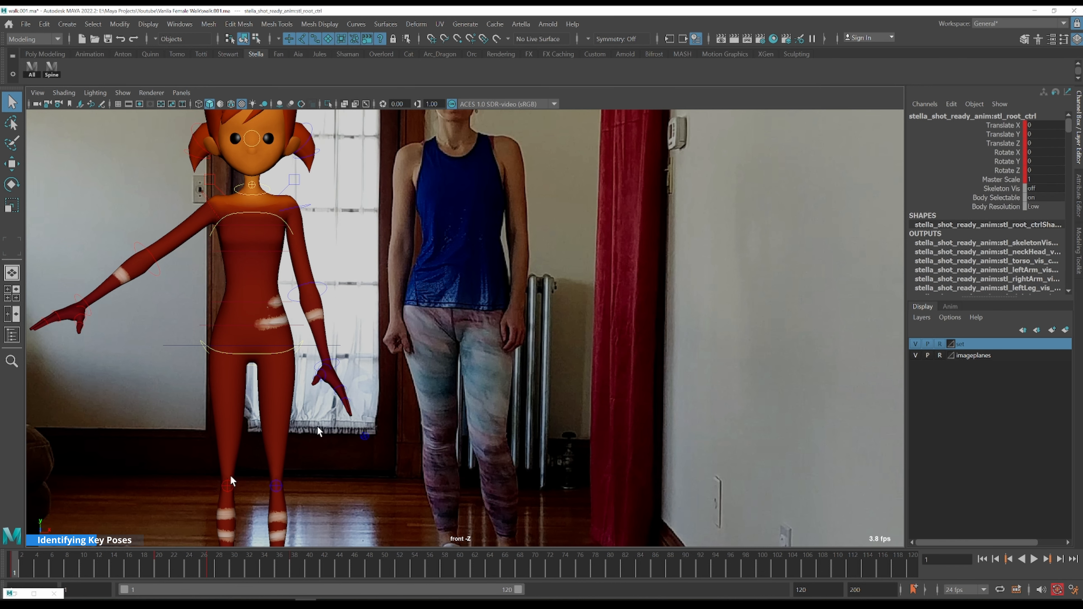
- Scrub the front-view reference from frame 1 to 27, then go back and step up to frame 17 to study the movement's start
{"action": "mouse_move", "coordinate": [20, 566]}
{"action": "left_mouse_down"}
{"action": "mouse_move", "coordinate": [108, 560]}
{"action": "mouse_move", "coordinate": [2, 561]}
{"action": "mouse_move", "coordinate": [157, 565]}
{"action": "mouse_move", "coordinate": [125, 569]}
{"action": "left_mouse_up"}
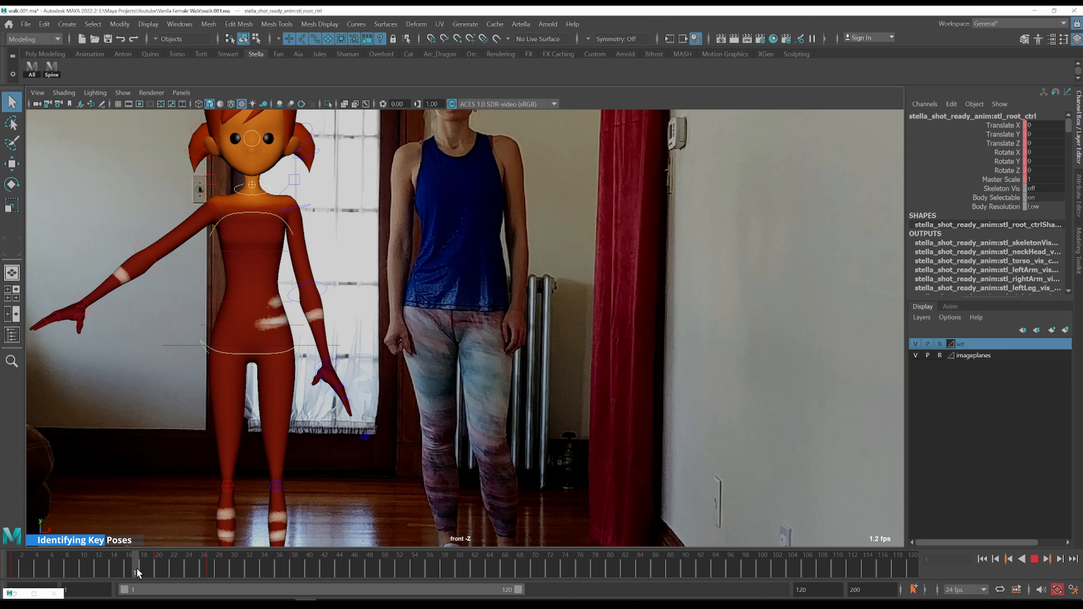
{"action": "left_click_drag", "start_coordinate": [153, 568], "coordinate": [211, 568]}
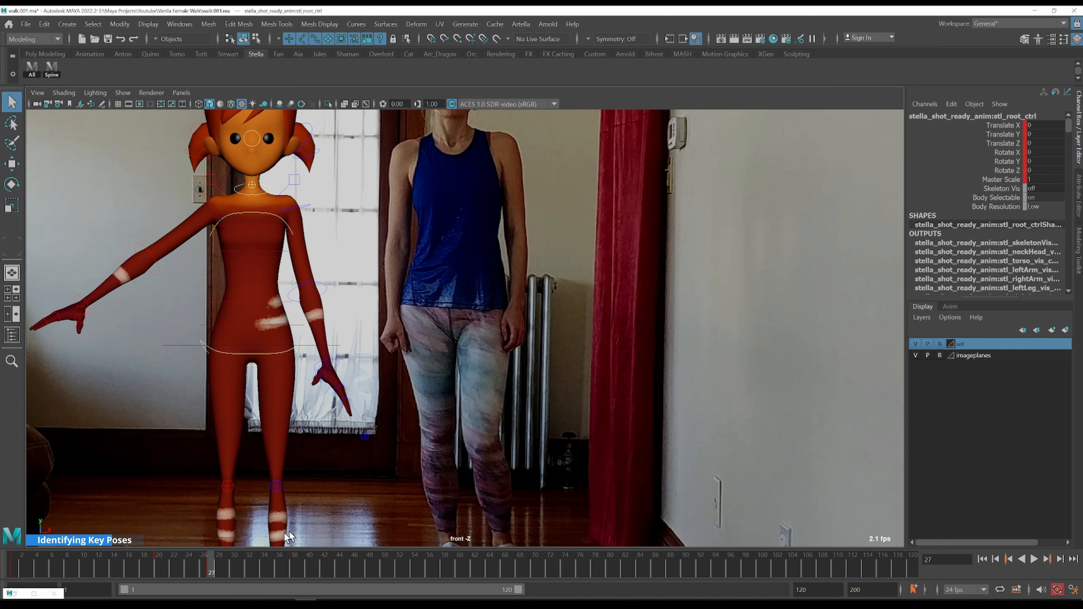
{"action": "left_click_drag", "start_coordinate": [206, 566], "coordinate": [116, 564]}
{"action": "key", "text": "alt+period"}
{"action": "key", "text": "alt+period"}
{"action": "key", "text": "alt+period"}
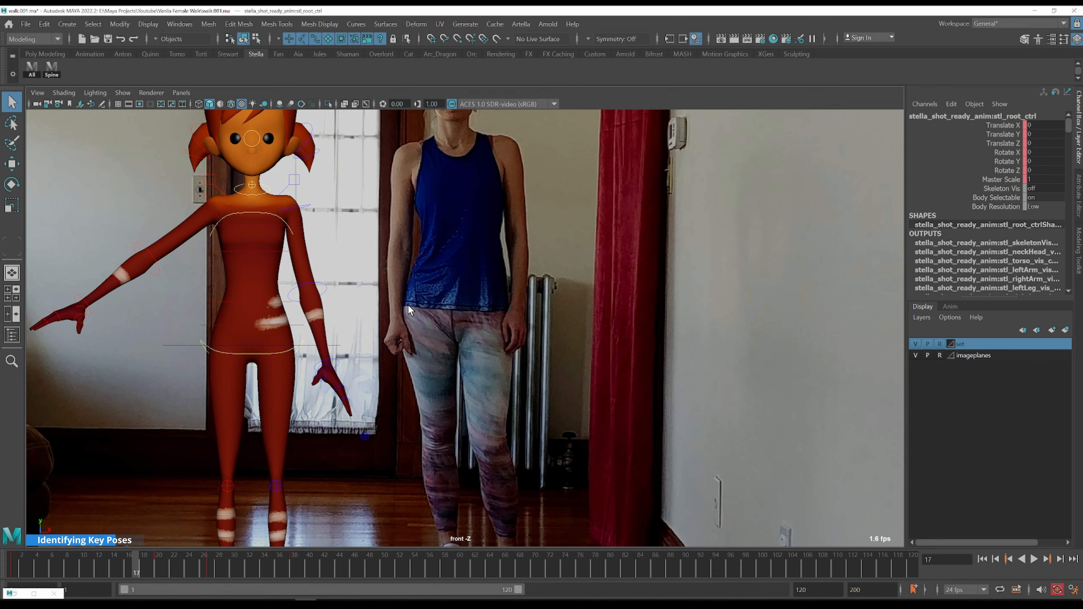
- Compare adjacent frames around frame 17 in the front-view reference, then jump to the key at frame 20
{"action": "key", "text": "alt+comma"}
{"action": "key", "text": "alt+period"}
{"action": "key", "text": "alt+comma"}
{"action": "key", "text": "alt+period"}
{"action": "key", "text": "alt+comma"}
{"action": "key", "text": "alt+period"}
{"action": "key", "text": "alt+comma"}
{"action": "key", "text": "alt+period"}
{"action": "key", "text": "alt+comma"}
{"action": "key", "text": "alt+period"}
{"action": "key", "text": "period"}
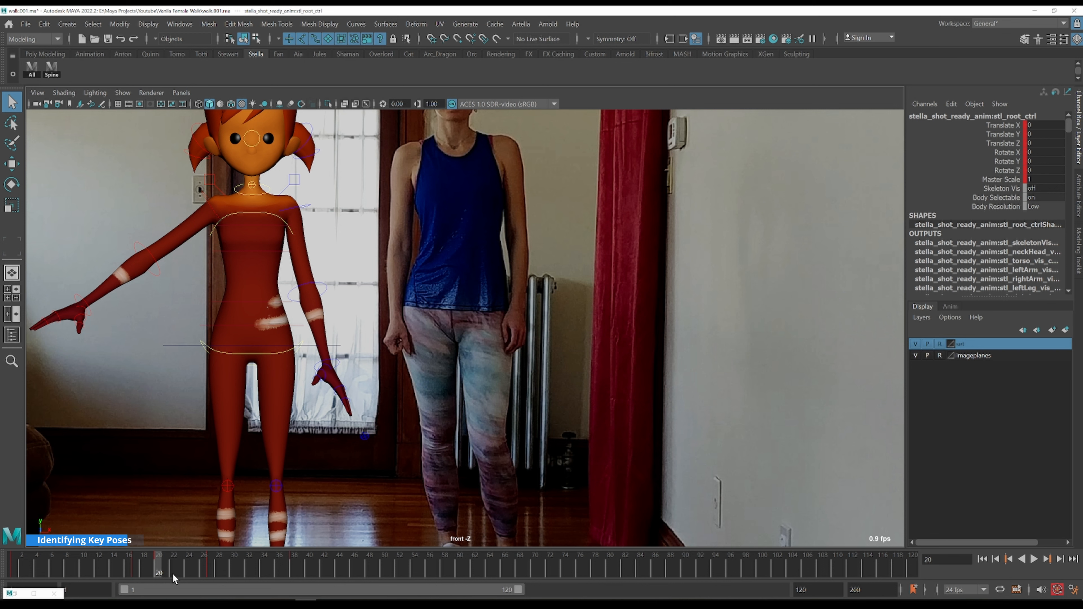
- Replay the opening of the front-view reference and examine the full-body pose at frame 27
{"action": "left_click", "coordinate": [112, 566]}
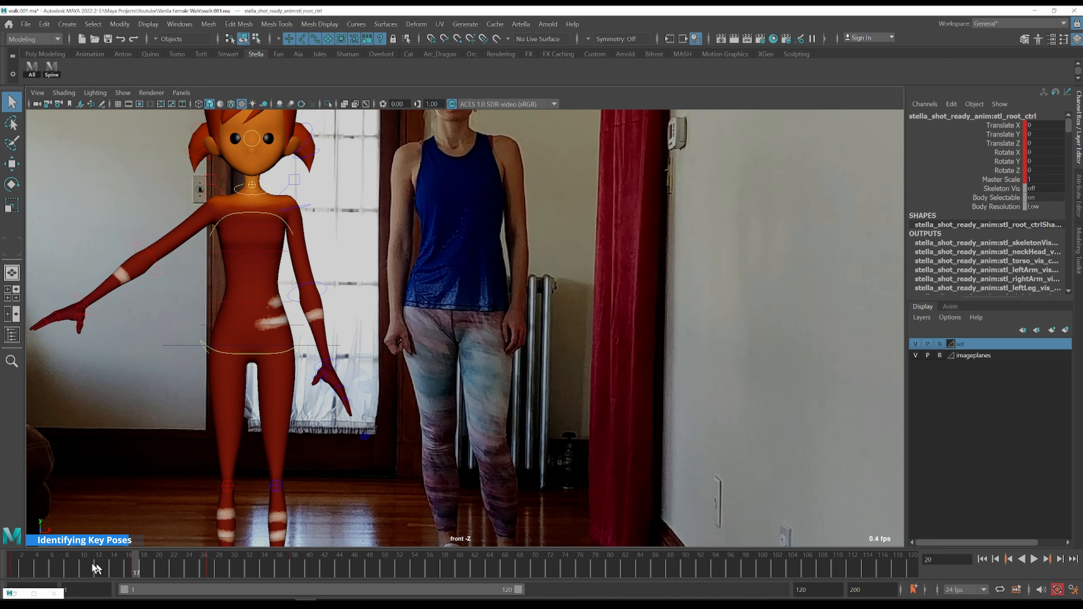
{"action": "key", "text": "alt+v"}
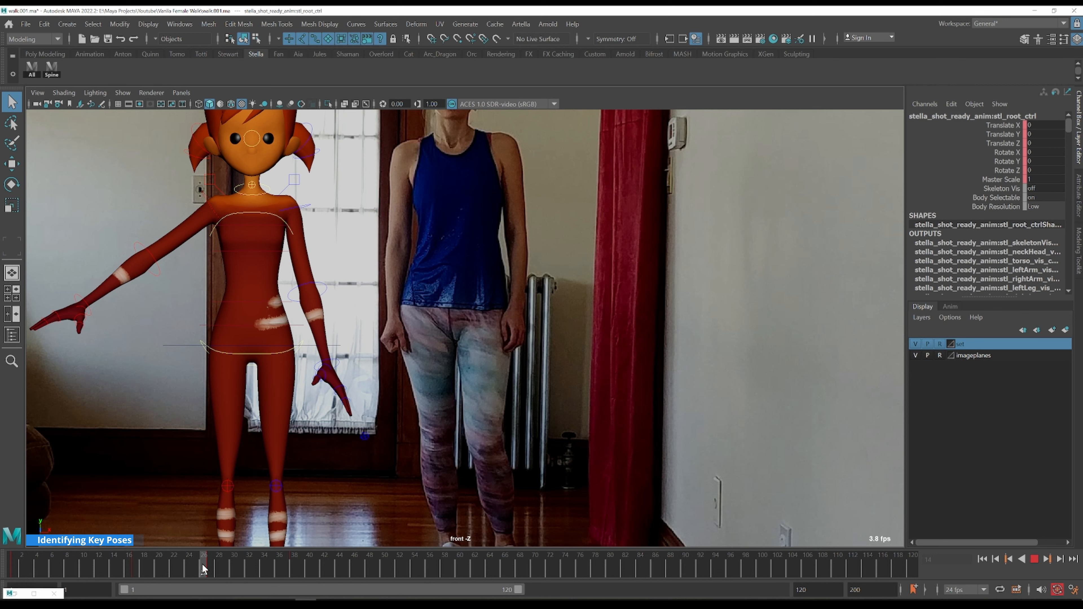
{"action": "key", "text": "Escape"}
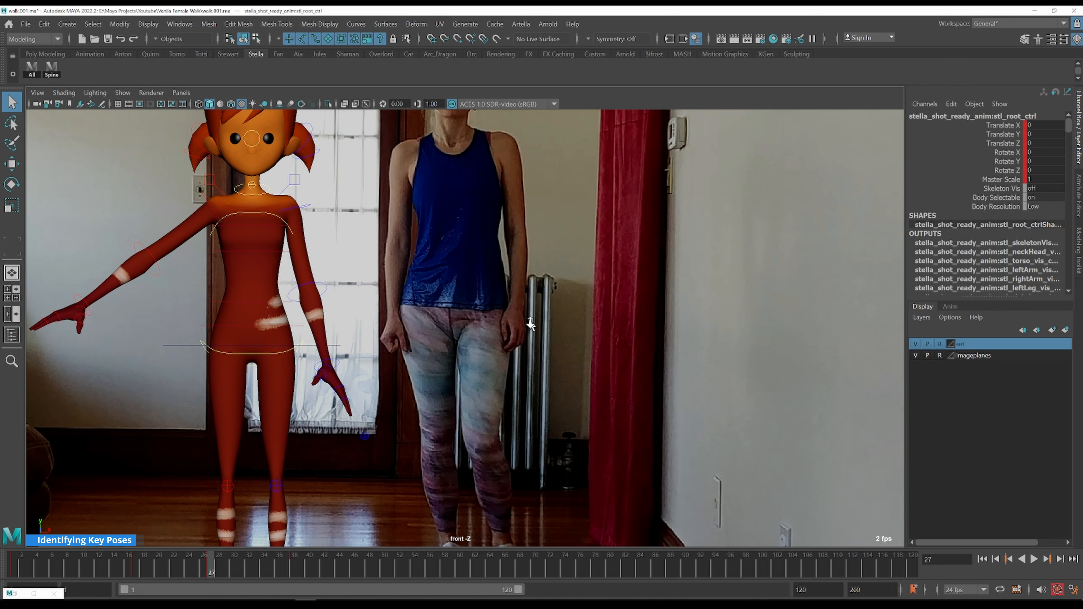
{"action": "scroll", "coordinate": [530, 321], "scroll_direction": "down", "scroll_amount": 5}
{"action": "key", "text": "alt+period"}
{"action": "key", "text": "alt+comma"}
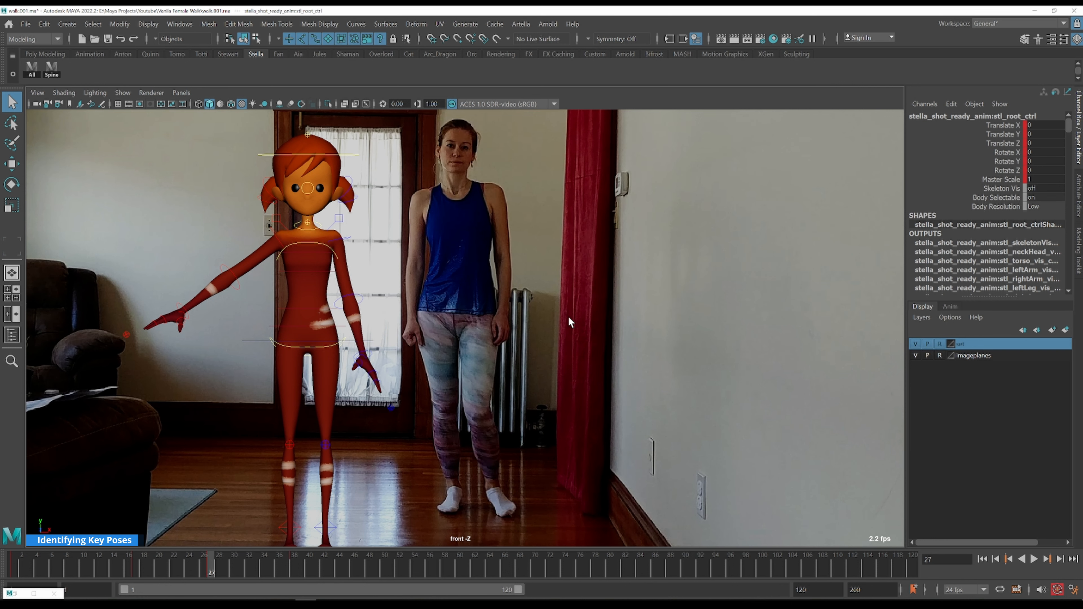
- Return to the two-view layout, select the COG control and replace the side camera view with the perspective view
{"action": "key", "text": "space"}
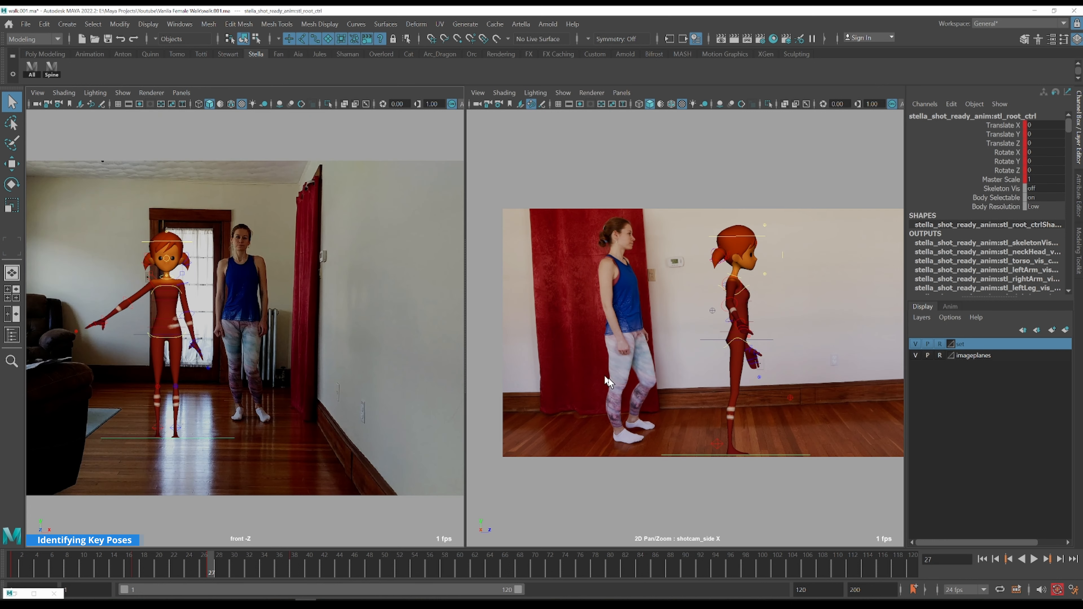
{"action": "left_click", "coordinate": [772, 343]}
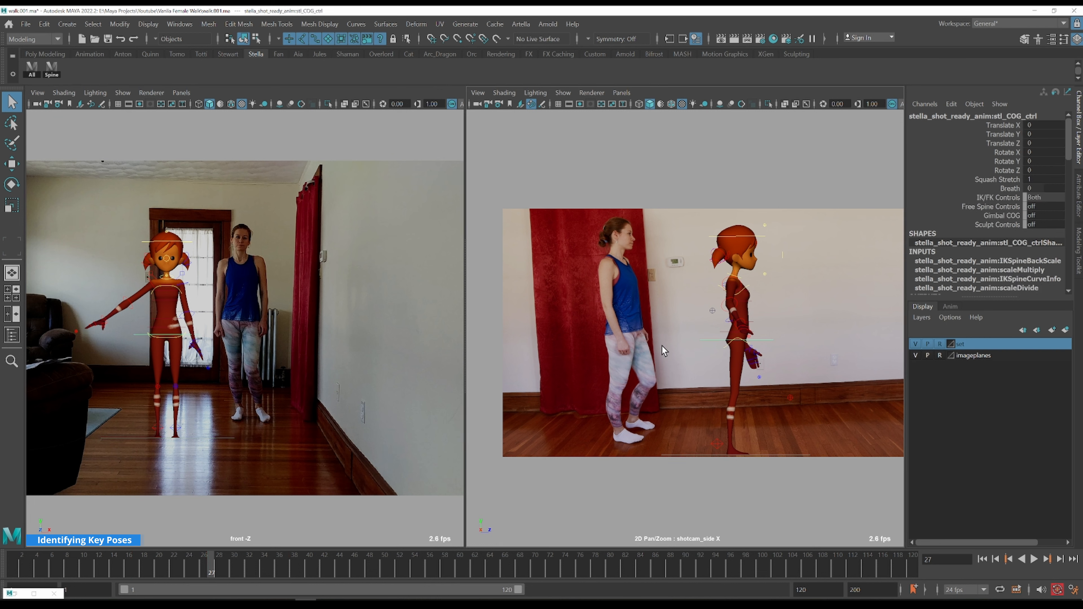
{"action": "key", "text": "space"}
{"action": "left_click_drag", "start_coordinate": [623, 304], "coordinate": [622, 266]}
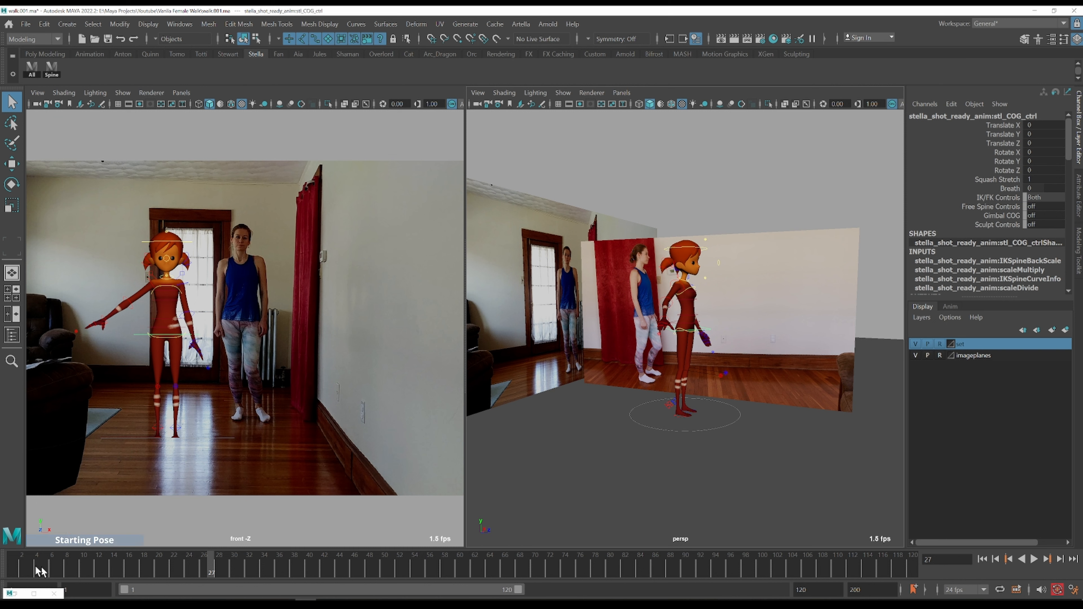
- Go to frame 1 and bring up the MG-PickerStudio character picker over the perspective view
{"action": "left_click", "coordinate": [21, 560]}
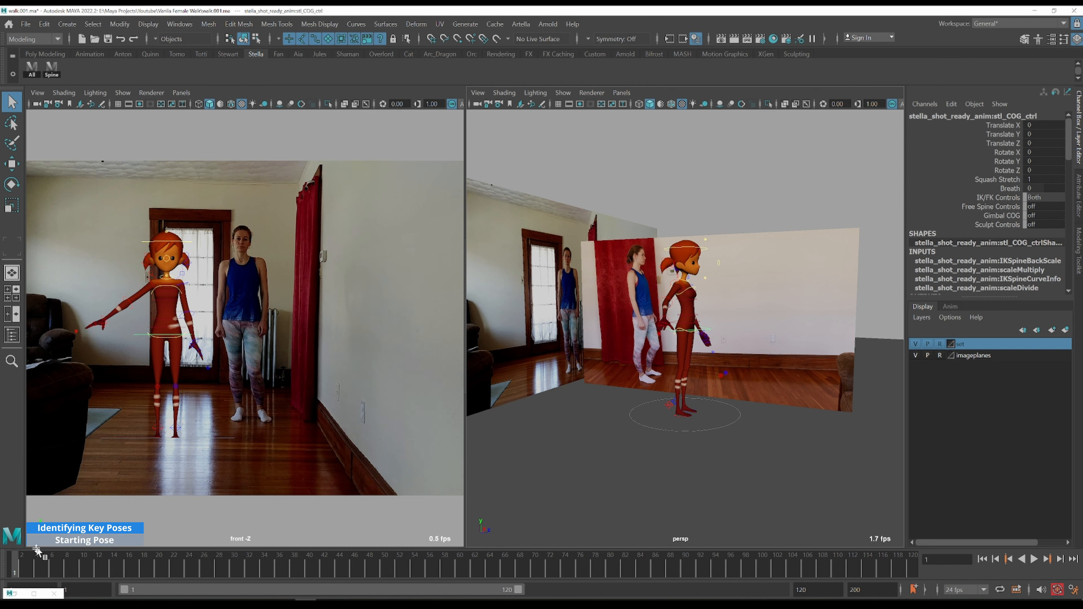
{"action": "left_click", "coordinate": [19, 595]}
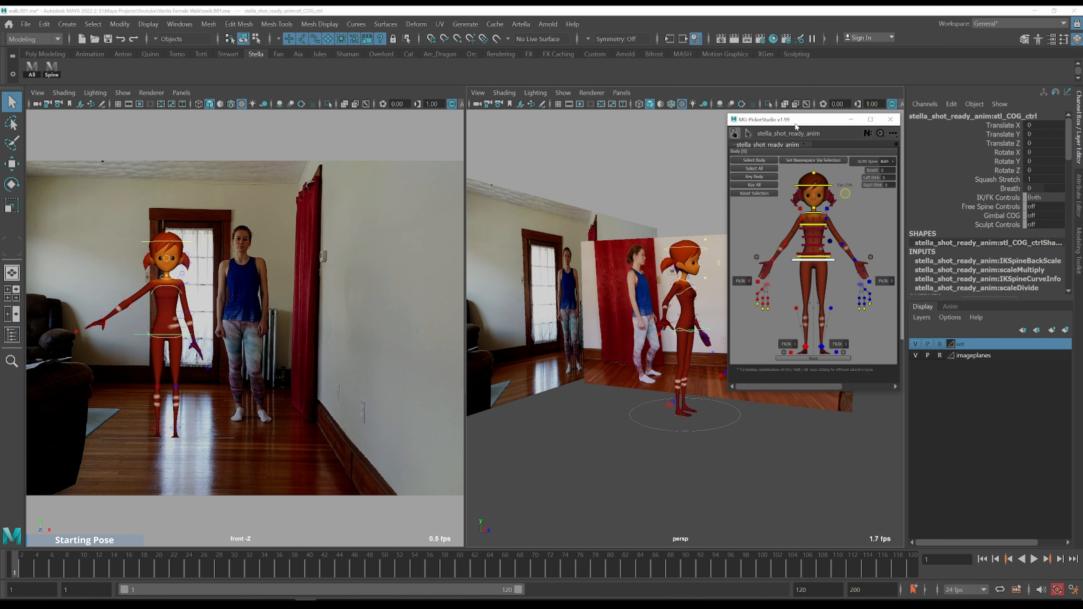
{"action": "left_click_drag", "start_coordinate": [804, 120], "coordinate": [804, 120]}
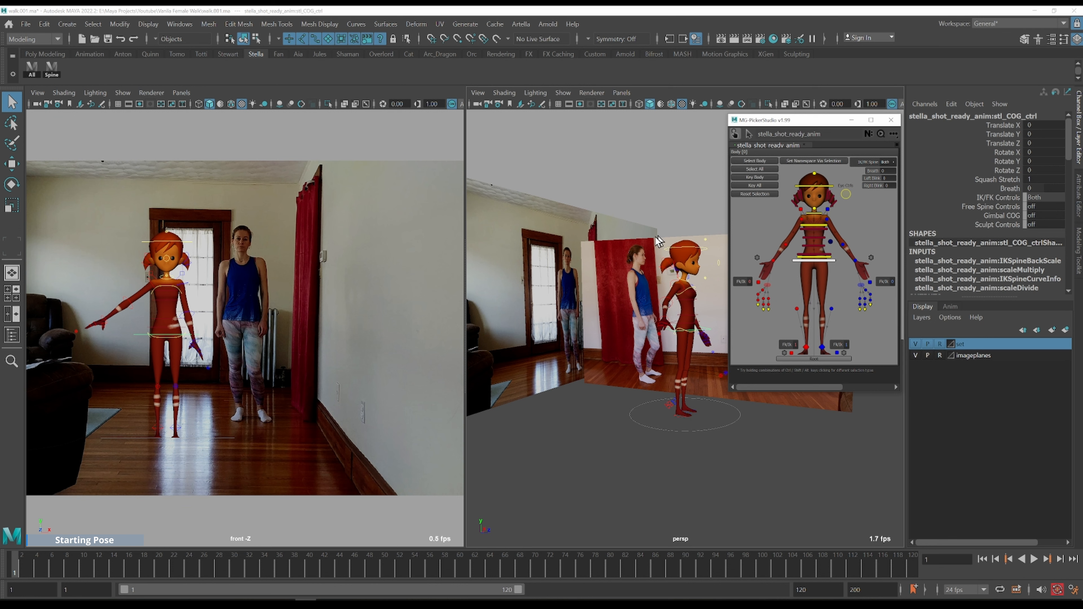
{"action": "left_click_drag", "start_coordinate": [785, 123], "coordinate": [785, 122]}
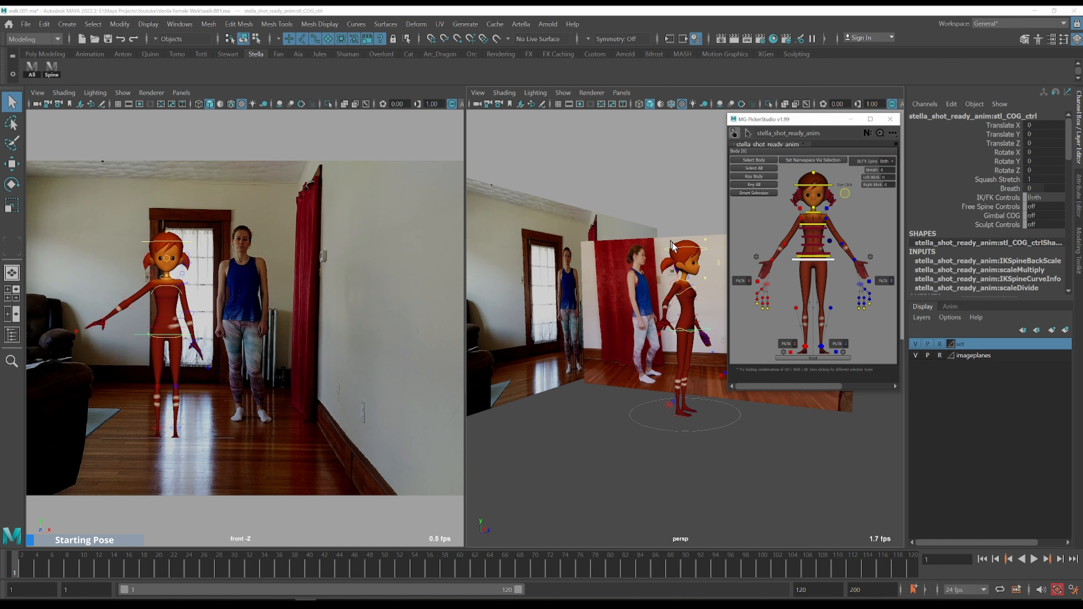
- Select the character's spine FK controls and minimize the MG-PickerStudio picker
{"action": "scroll", "coordinate": [691, 345], "scroll_direction": "up", "scroll_amount": 5}
{"action": "left_click_drag", "start_coordinate": [670, 342], "coordinate": [611, 319], "text": "alt"}
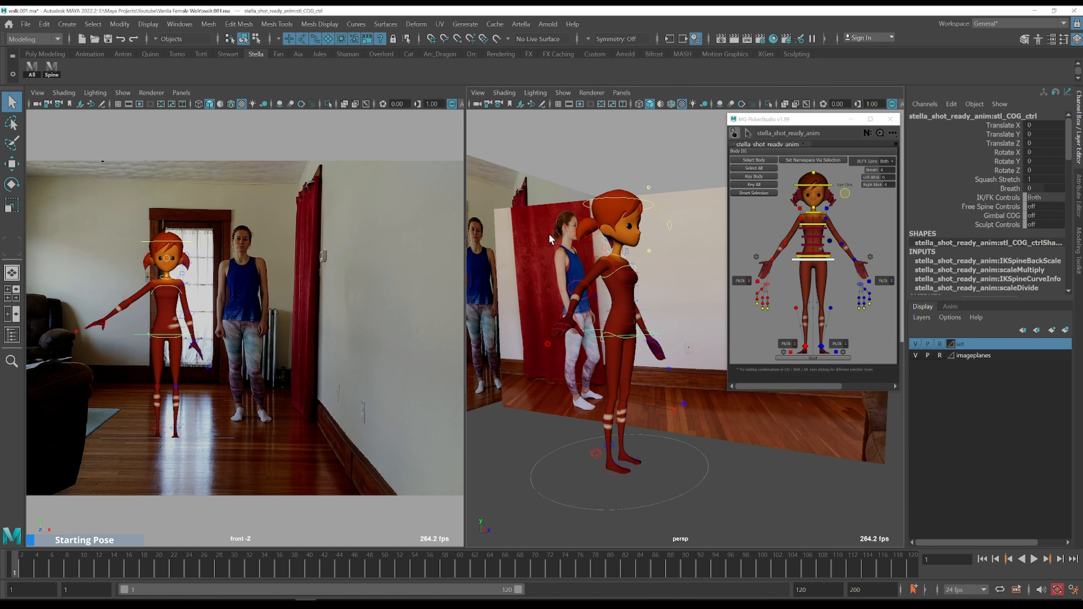
{"action": "left_click", "coordinate": [31, 70]}
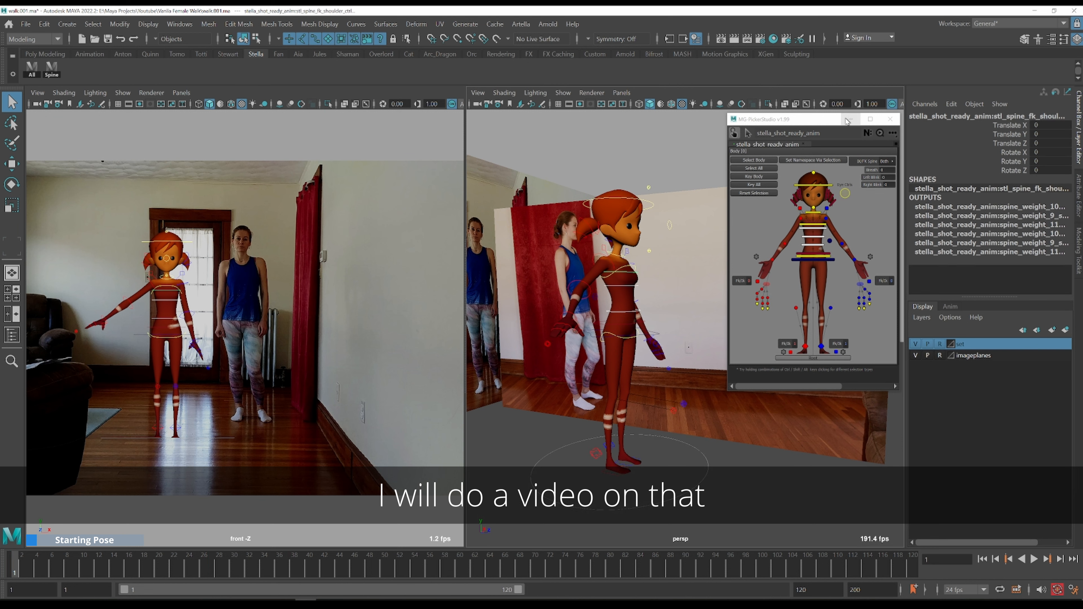
{"action": "left_click", "coordinate": [844, 122]}
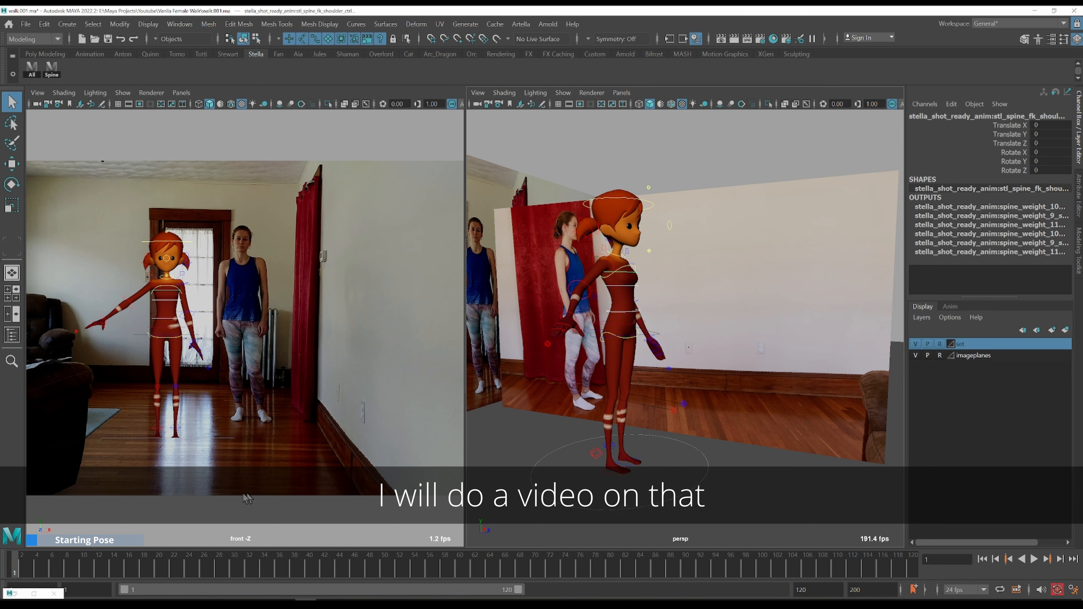
- Select the COG control in the perspective view and switch its IK/FK Controls attribute to FK
{"action": "key", "text": "space"}
{"action": "left_click", "coordinate": [359, 345]}
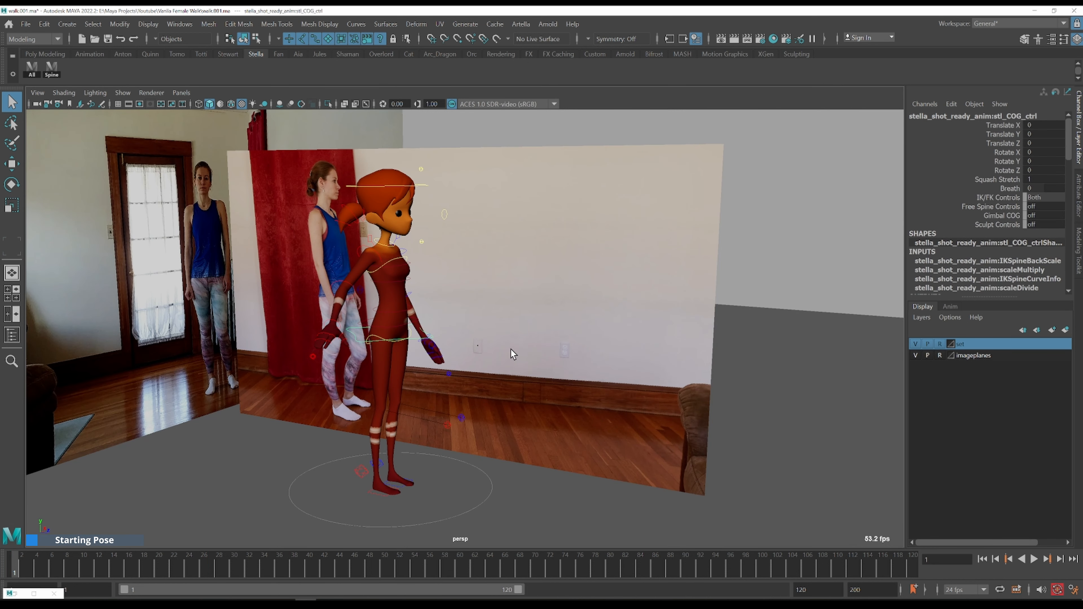
{"action": "left_click", "coordinate": [1037, 200]}
{"action": "left_click", "coordinate": [1051, 218]}
- Rotate the right upper arm FK control down beside the body, to Rotate X 8.011, Y 0.714, Z -79.151
{"action": "left_click_drag", "start_coordinate": [386, 321], "coordinate": [365, 315], "text": "alt"}
{"action": "left_click", "coordinate": [363, 245]}
{"action": "key", "text": "e"}
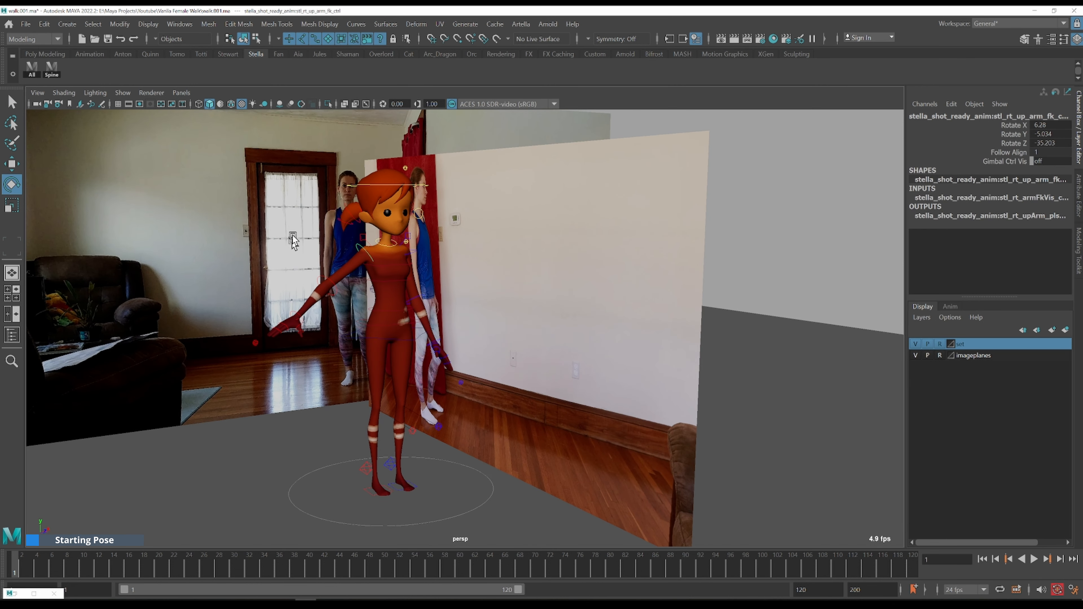
{"action": "left_click_drag", "start_coordinate": [288, 195], "coordinate": [298, 261]}
{"action": "left_click_drag", "start_coordinate": [489, 364], "coordinate": [540, 369], "text": "alt"}
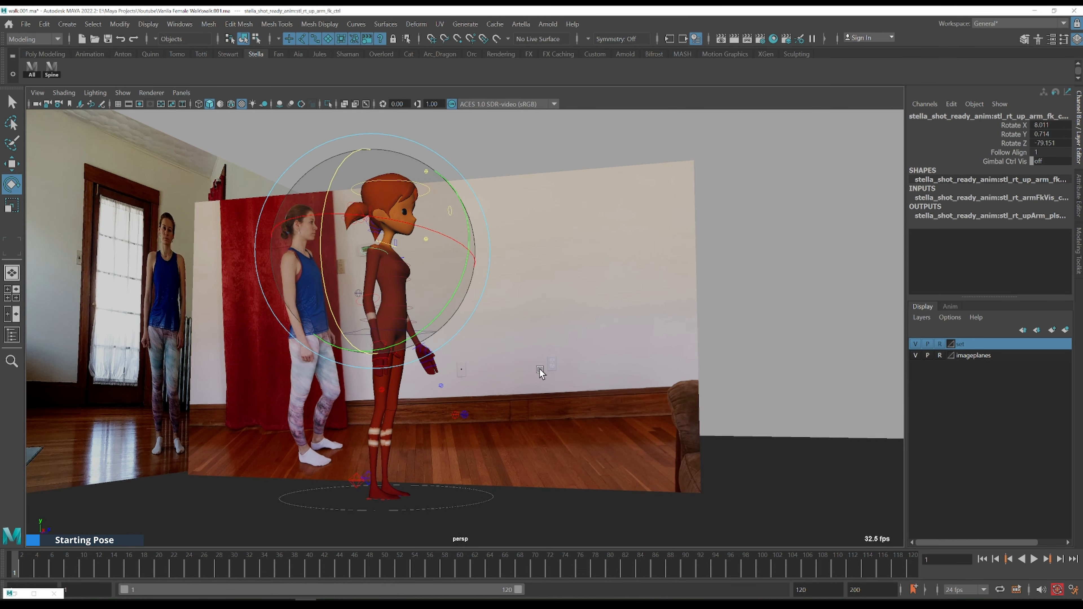
{"action": "key", "text": "q"}
- Select the COG control and move it in the front view to Translate X -2.253 and Translate Y -1.014
{"action": "key", "text": "space"}
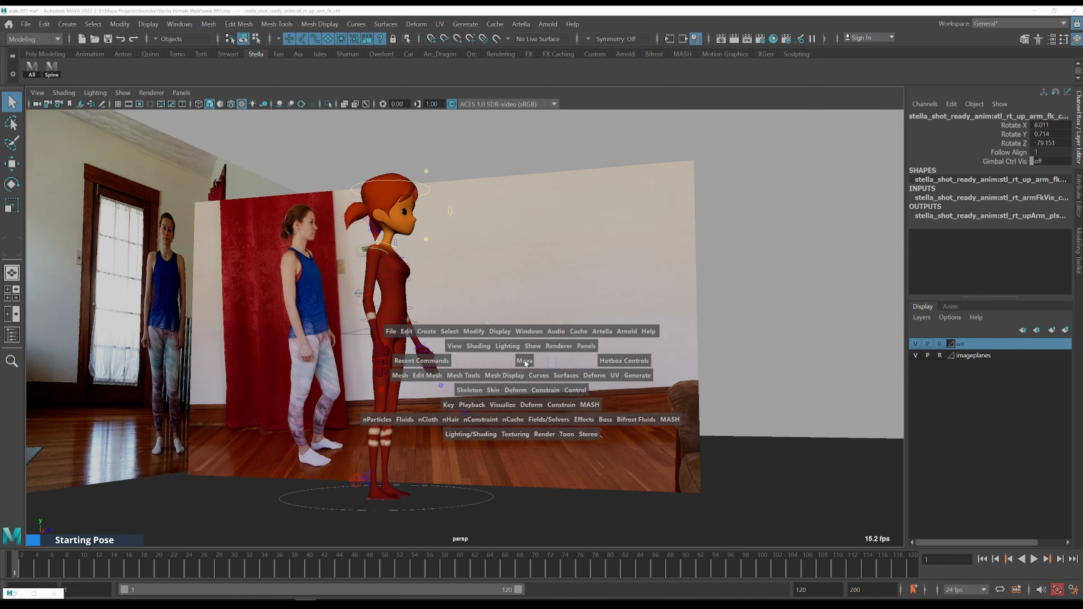
{"action": "key", "text": "space"}
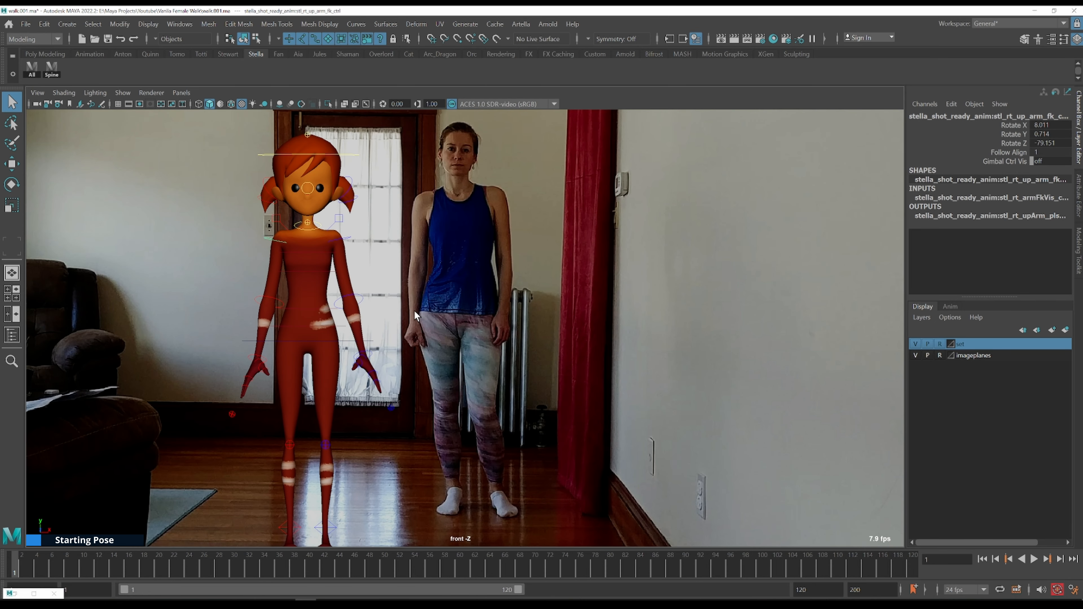
{"action": "key", "text": "space"}
{"action": "left_click", "coordinate": [665, 331]}
{"action": "left_click", "coordinate": [665, 329]}
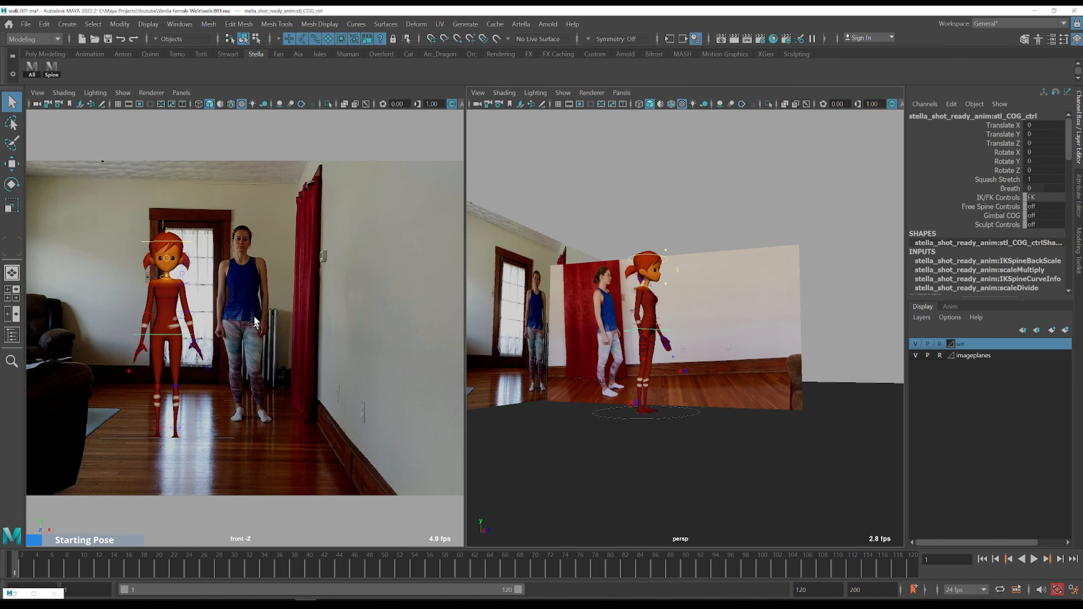
{"action": "key", "text": "space"}
{"action": "key", "text": "w"}
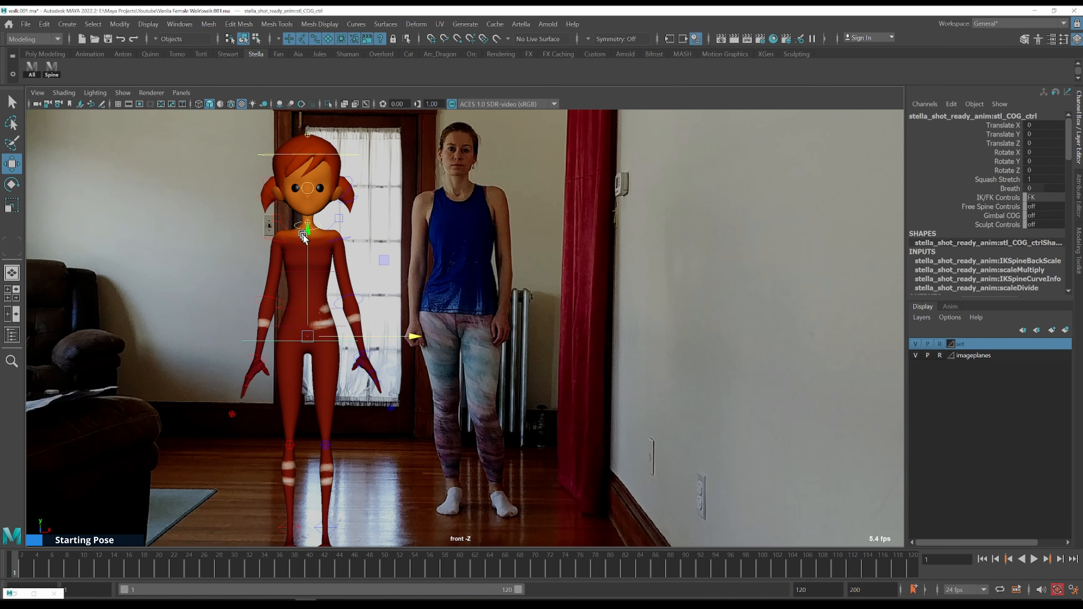
{"action": "left_click_drag", "start_coordinate": [383, 340], "coordinate": [377, 342]}
{"action": "left_click_drag", "start_coordinate": [302, 231], "coordinate": [303, 231]}
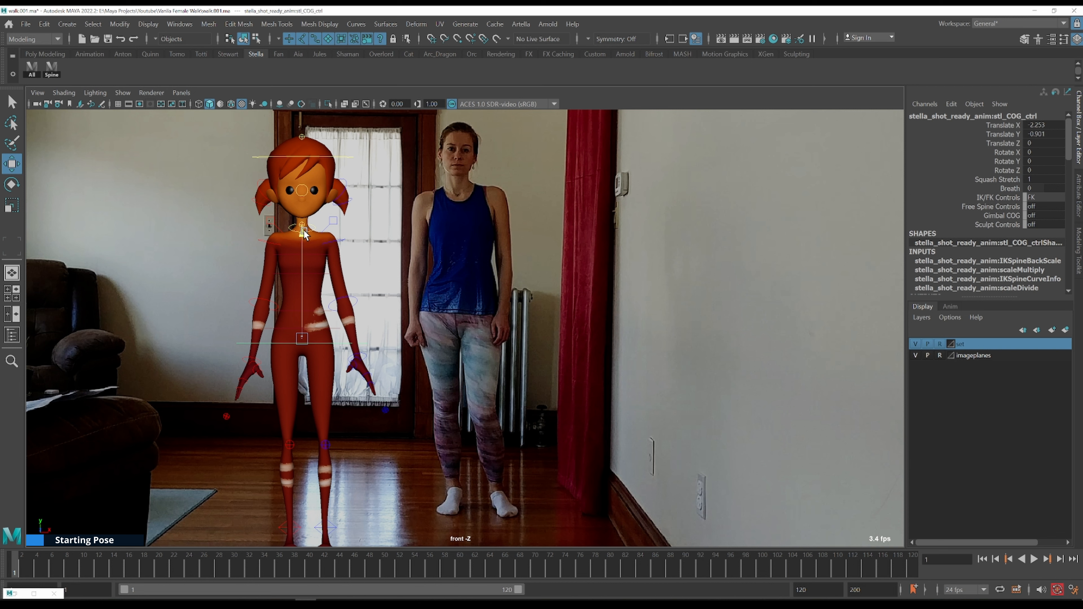
- Tilt the COG control to Rotate Z -1.614 and shift it sideways to Translate X -2.703
{"action": "key", "text": "q"}
{"action": "key", "text": "e"}
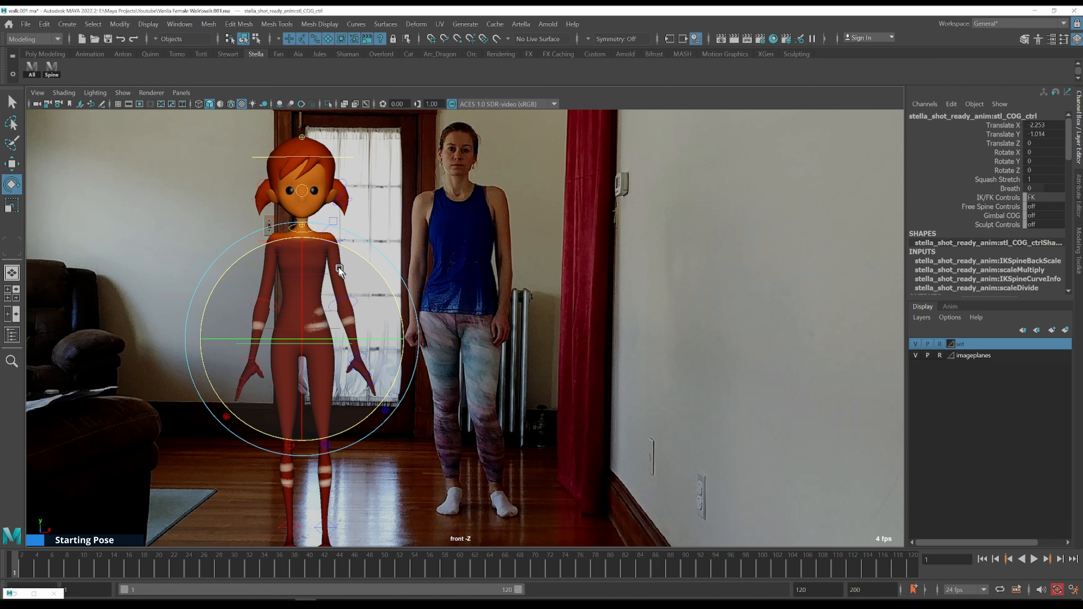
{"action": "left_click_drag", "start_coordinate": [348, 247], "coordinate": [352, 252]}
{"action": "key", "text": "q"}
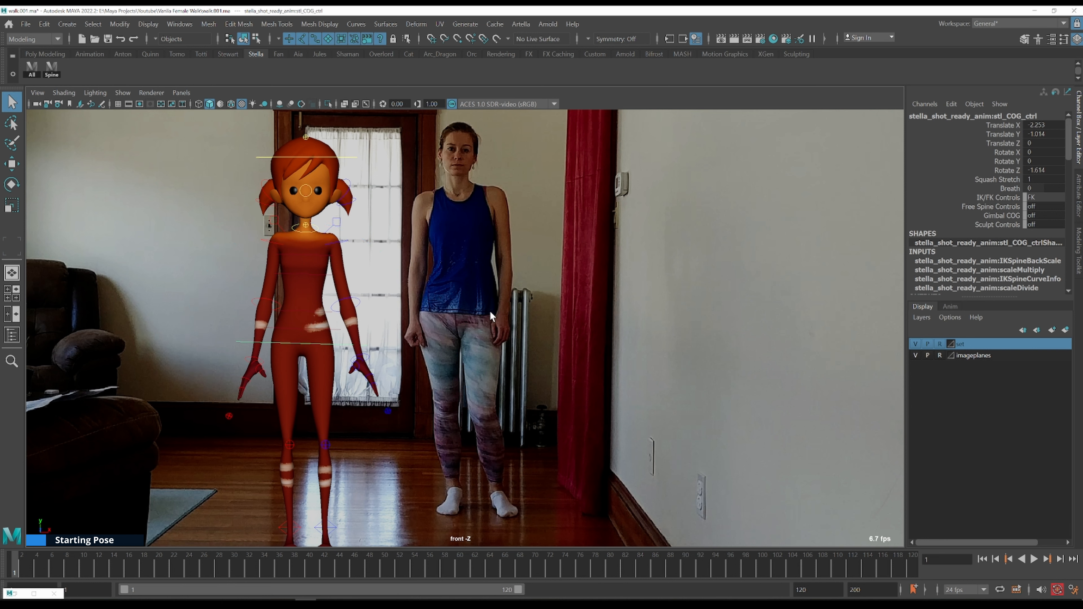
{"action": "key", "text": "w"}
{"action": "left_click_drag", "start_coordinate": [370, 341], "coordinate": [368, 341]}
{"action": "key", "text": "q"}
- Select the spine FK controls and rotate them together to Rotate Z 2.699
{"action": "left_click", "coordinate": [52, 68]}
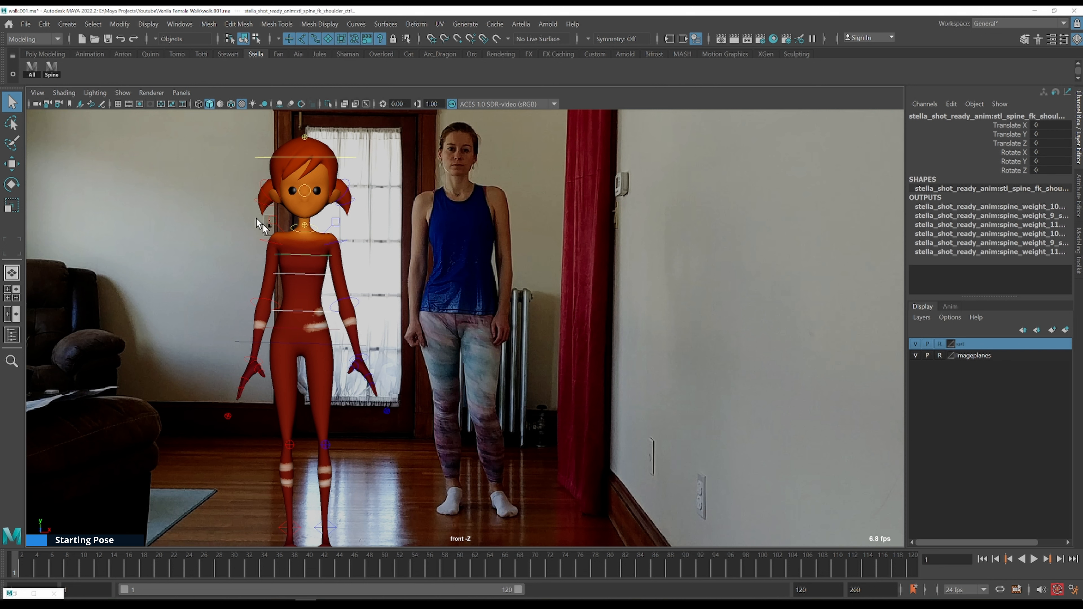
{"action": "key", "text": "e"}
{"action": "left_click_drag", "start_coordinate": [374, 326], "coordinate": [375, 319]}
{"action": "key", "text": "q"}
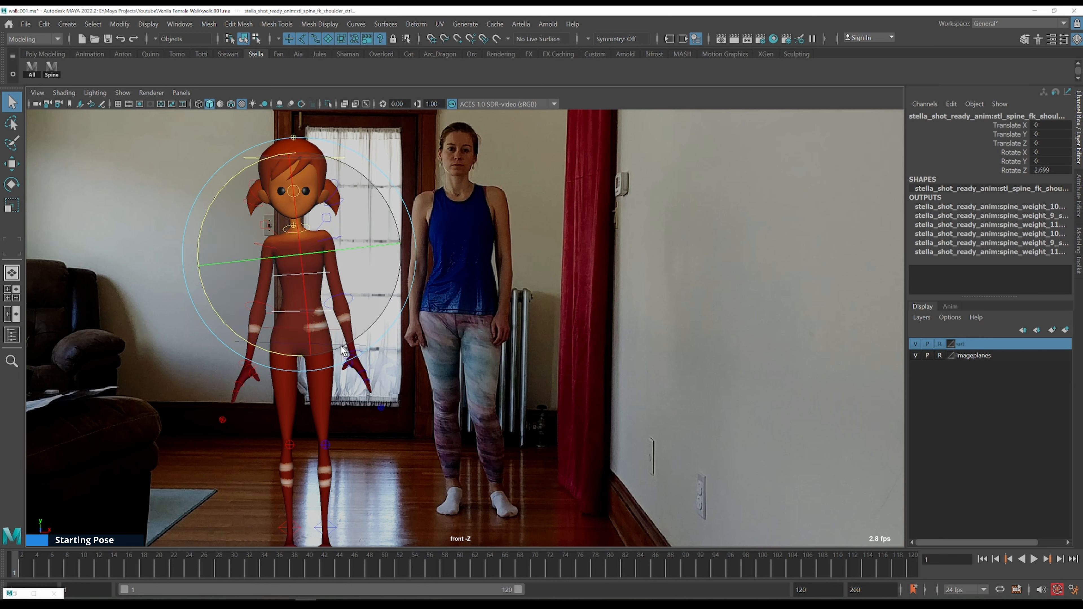
- Reselect the COG control and tilt the hips further to Rotate Z -3.84 in the front view
{"action": "left_click", "coordinate": [337, 343]}
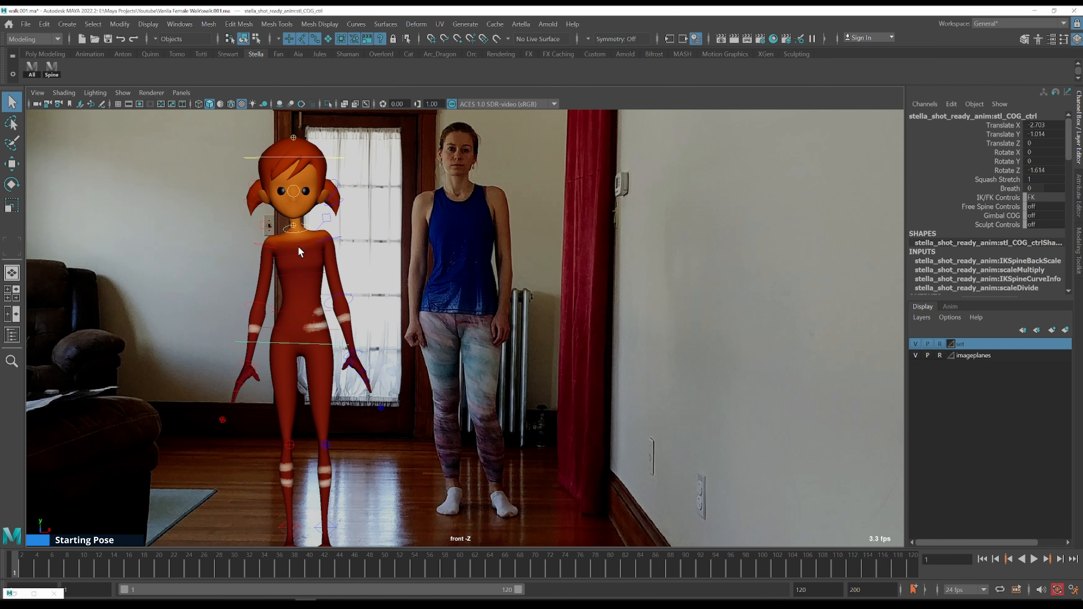
{"action": "left_click", "coordinate": [294, 287]}
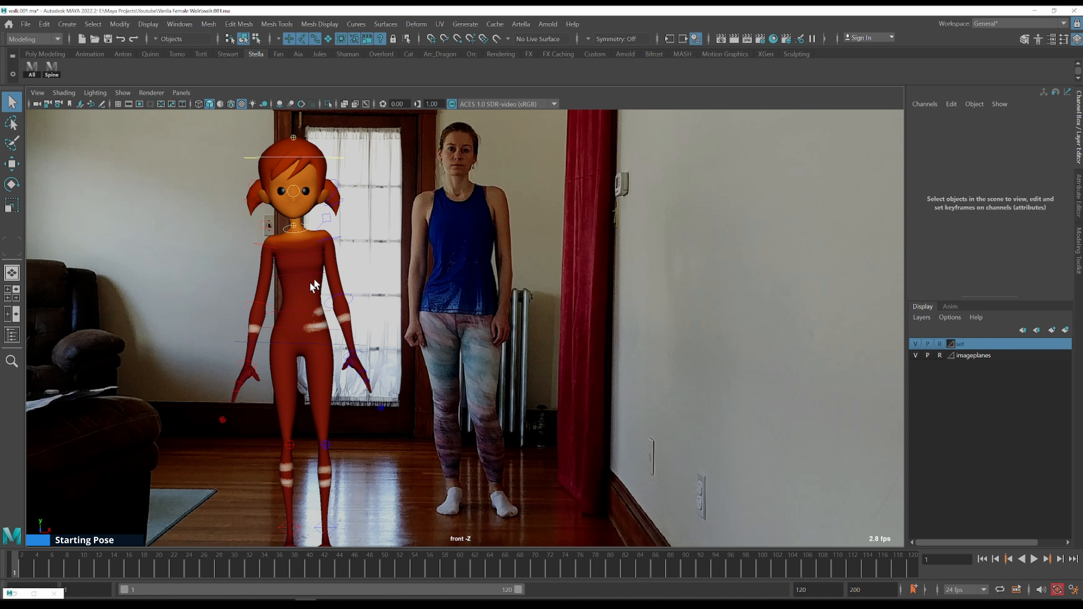
{"action": "left_click", "coordinate": [333, 344]}
{"action": "key", "text": "e"}
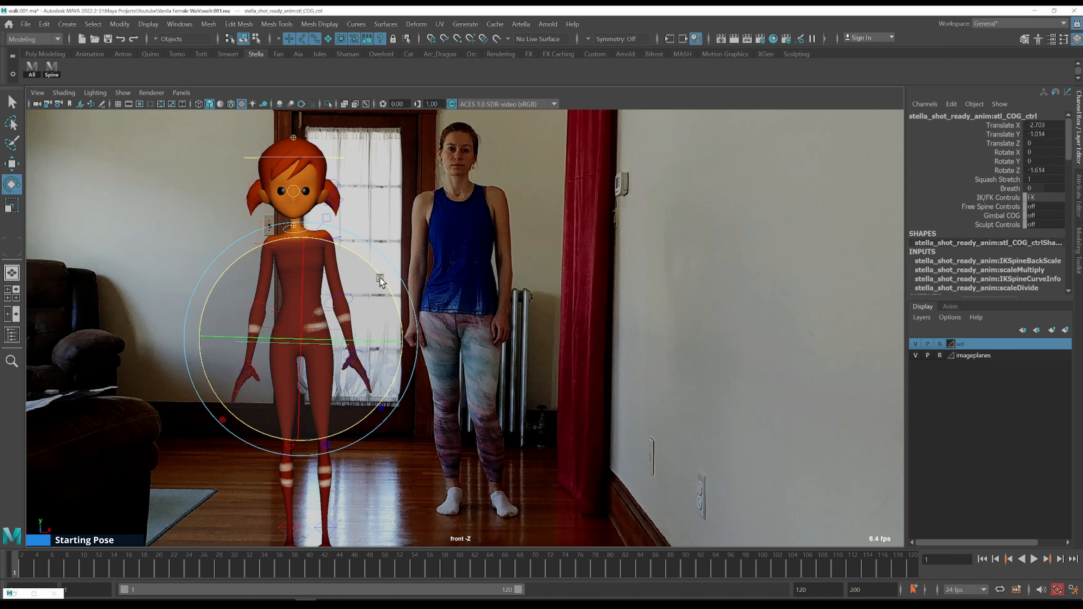
{"action": "left_click_drag", "start_coordinate": [380, 279], "coordinate": [381, 291]}
{"action": "key", "text": "q"}
- Select the shot camera and look through shotcam in place of the perspective view
{"action": "left_click", "coordinate": [433, 331]}
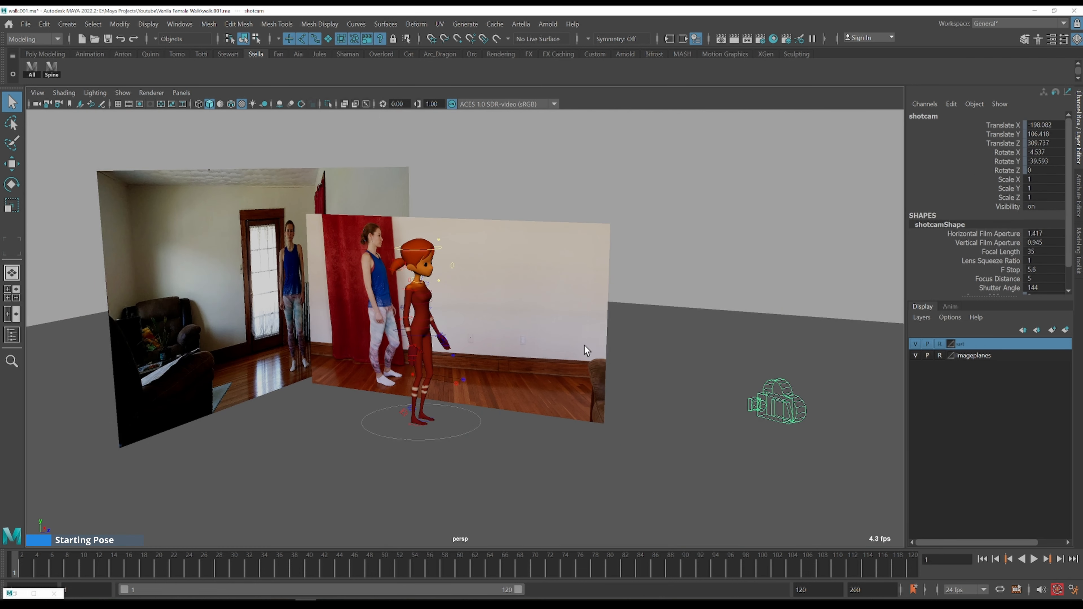
{"action": "left_click", "coordinate": [181, 92]}
{"action": "mouse_move", "coordinate": [256, 104]}
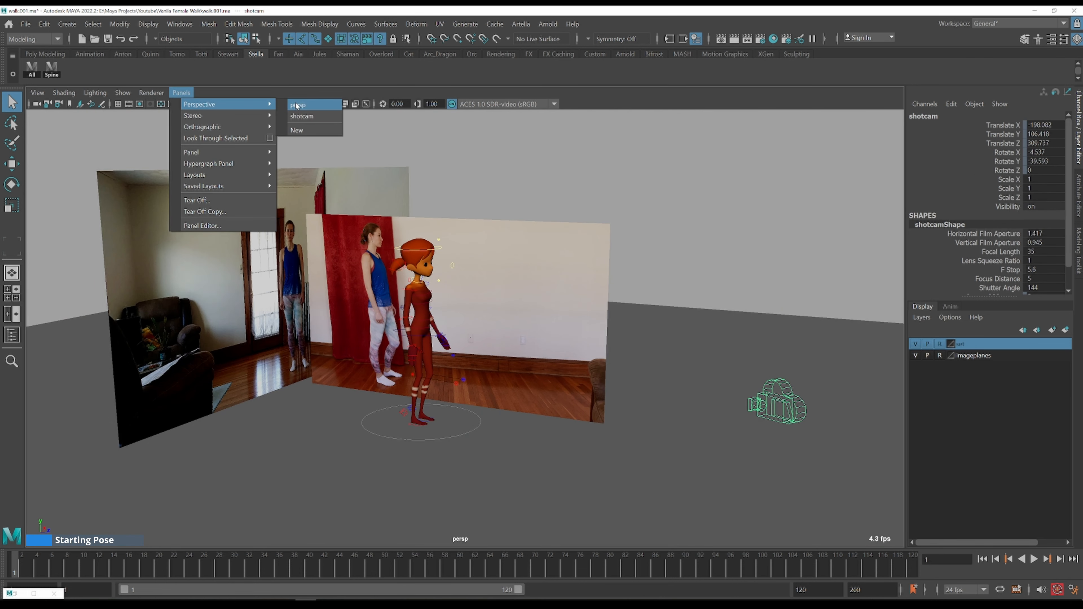
{"action": "left_click", "coordinate": [305, 116]}
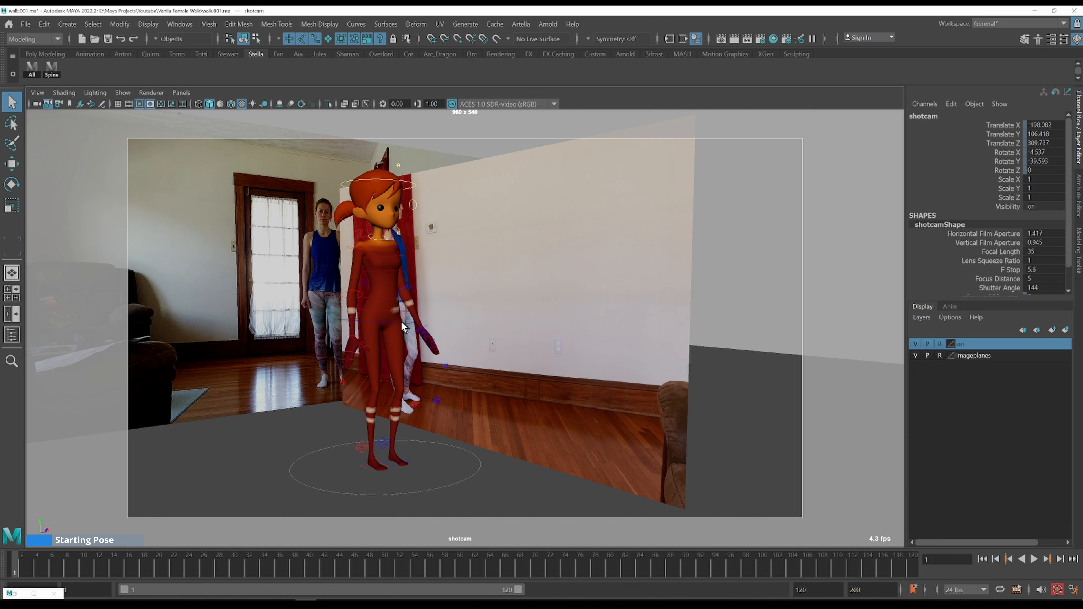
- Raise the COG control to Translate Y -0.392 while looking through shotcam
{"action": "left_click", "coordinate": [392, 321]}
{"action": "key", "text": "w"}
{"action": "left_click_drag", "start_coordinate": [379, 276], "coordinate": [379, 275]}
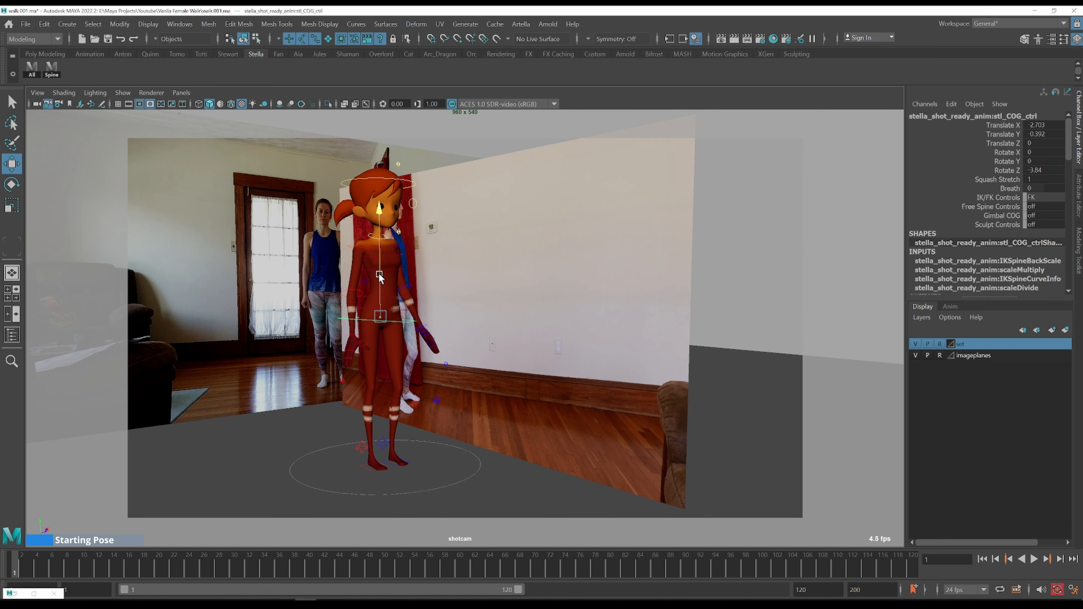
{"action": "key", "text": "q"}
- Select the right foot IK control in the front view and move the foot slightly inward
{"action": "left_click_drag", "start_coordinate": [484, 351], "coordinate": [430, 484]}
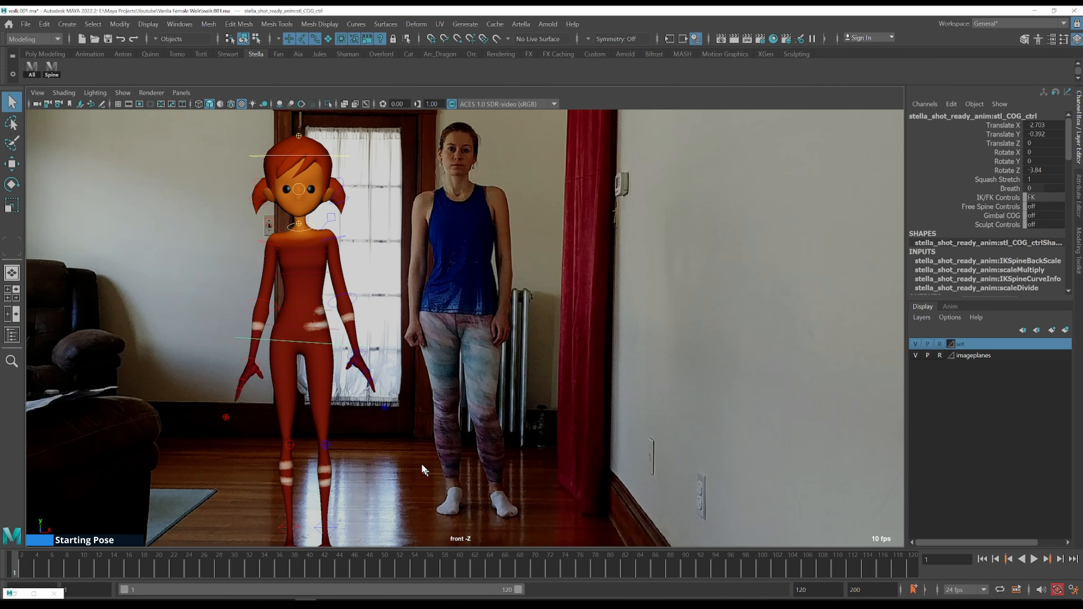
{"action": "left_click", "coordinate": [295, 527]}
{"action": "middle_click_drag", "start_coordinate": [514, 480], "coordinate": [464, 463], "text": "alt"}
{"action": "key", "text": "w"}
{"action": "mouse_move", "coordinate": [375, 495]}
{"action": "left_mouse_down"}
{"action": "mouse_move", "coordinate": [393, 495]}
{"action": "mouse_move", "coordinate": [380, 496]}
{"action": "left_mouse_up"}
{"action": "key", "text": "e"}
{"action": "key", "text": "q"}
- Rotate the left foot IK control to Rotate Y 10.237 and move it slightly forward along Z
{"action": "left_click", "coordinate": [380, 490]}
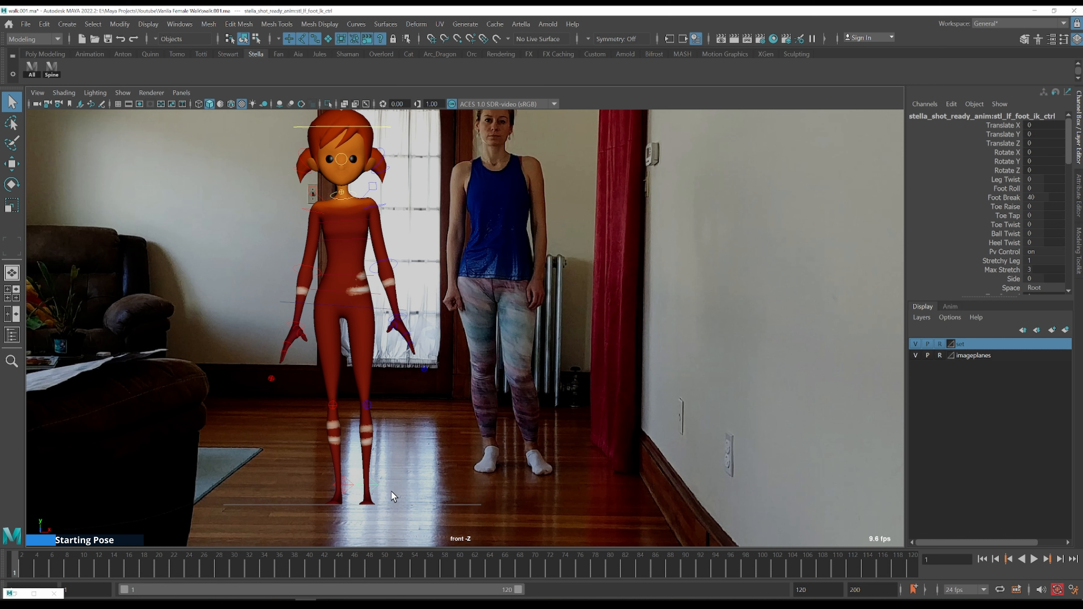
{"action": "key", "text": "e"}
{"action": "left_click_drag", "start_coordinate": [434, 495], "coordinate": [443, 495]}
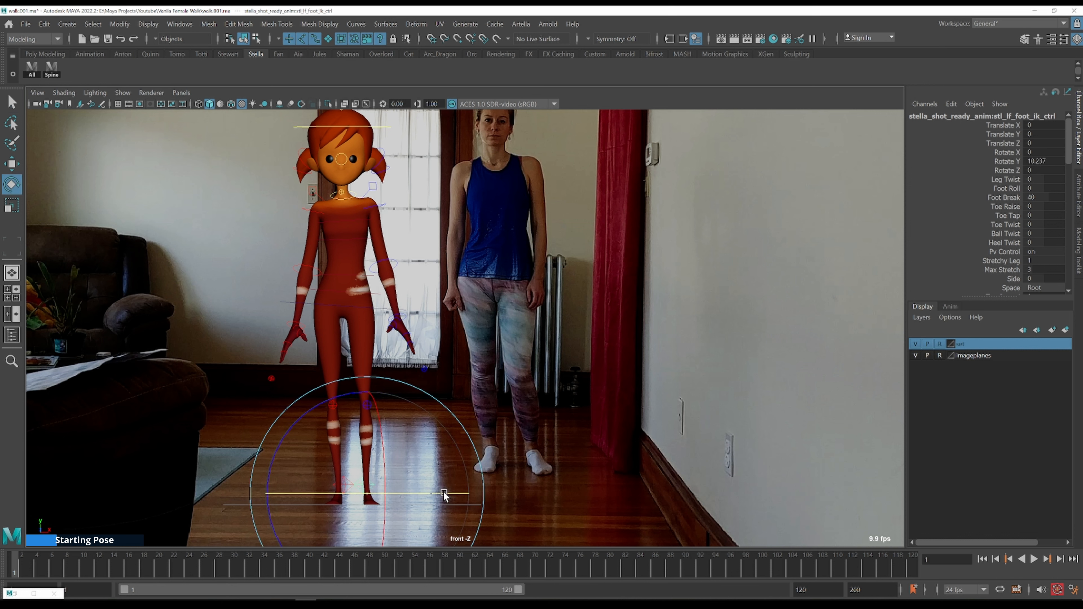
{"action": "key", "text": "q"}
{"action": "key", "text": "space"}
{"action": "left_click_drag", "start_coordinate": [622, 430], "coordinate": [731, 446], "text": "alt"}
{"action": "scroll", "coordinate": [719, 408], "scroll_direction": "up", "scroll_amount": 3}
{"action": "key", "text": "w"}
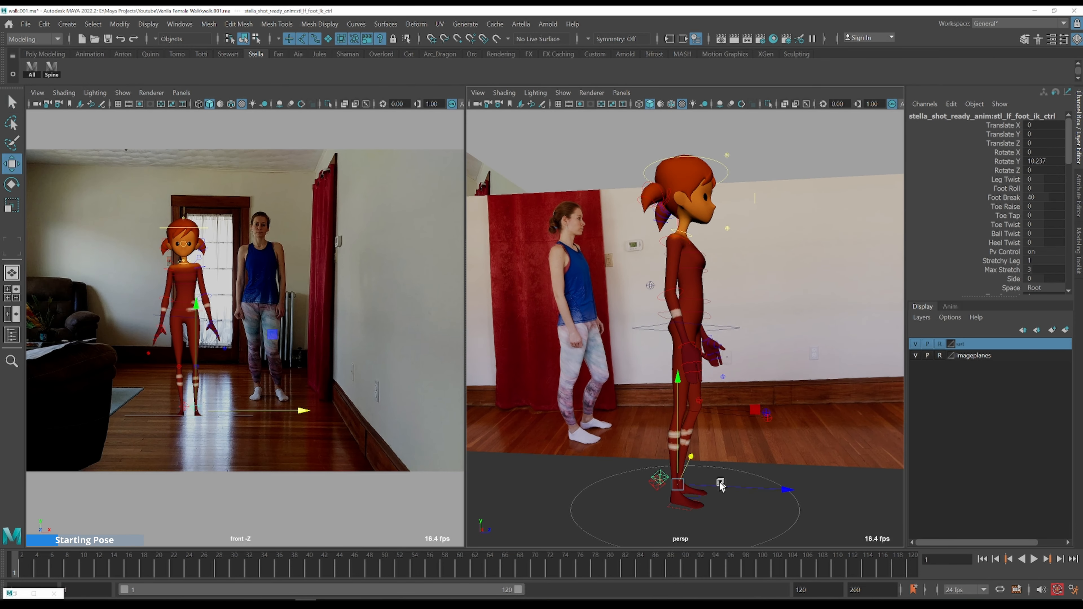
{"action": "left_click_drag", "start_coordinate": [720, 487], "coordinate": [731, 486]}
- Select the left knee pole vector control and move it outward to Translate X 2.201
{"action": "left_click_drag", "start_coordinate": [757, 485], "coordinate": [719, 441], "text": "alt"}
{"action": "key", "text": "q"}
{"action": "left_click", "coordinate": [737, 437]}
{"action": "key", "text": "w"}
{"action": "key", "text": "q"}
{"action": "left_click", "coordinate": [730, 440]}
{"action": "key", "text": "w"}
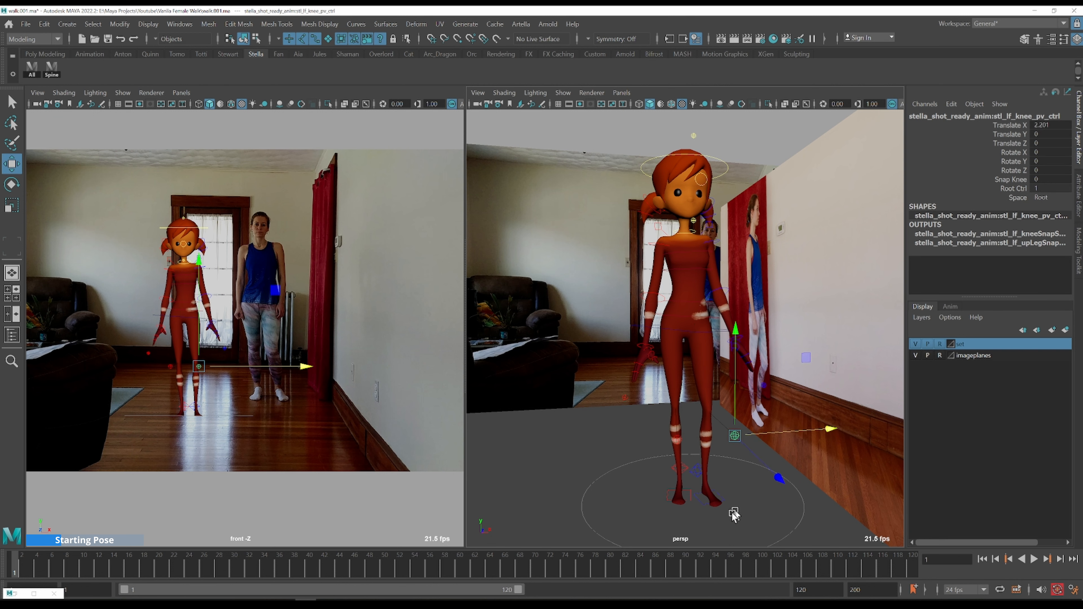
{"action": "mouse_move", "coordinate": [695, 502]}
{"action": "left_mouse_down", "text": "alt"}
{"action": "mouse_move", "coordinate": [749, 493]}
{"action": "mouse_move", "coordinate": [706, 493]}
{"action": "left_mouse_up", "text": "alt"}
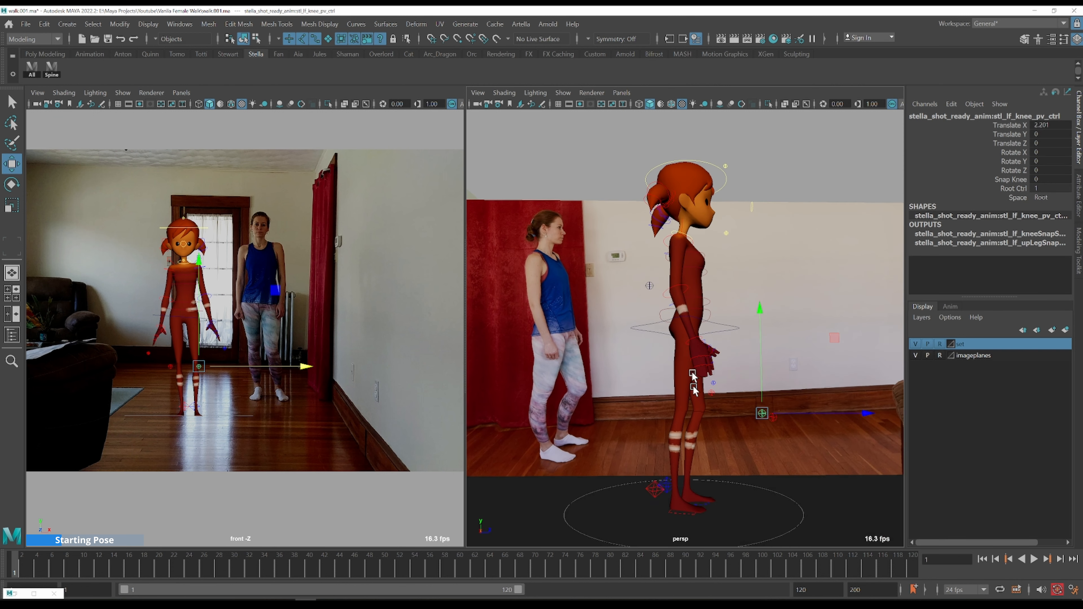
- Shift the COG control to Translate Y -0.666 and Translate Z -1.083, adjusting the body against the side reference
{"action": "key", "text": "q"}
{"action": "left_click_drag", "start_coordinate": [766, 355], "coordinate": [746, 355], "text": "alt"}
{"action": "left_click", "coordinate": [734, 329]}
{"action": "key", "text": "w"}
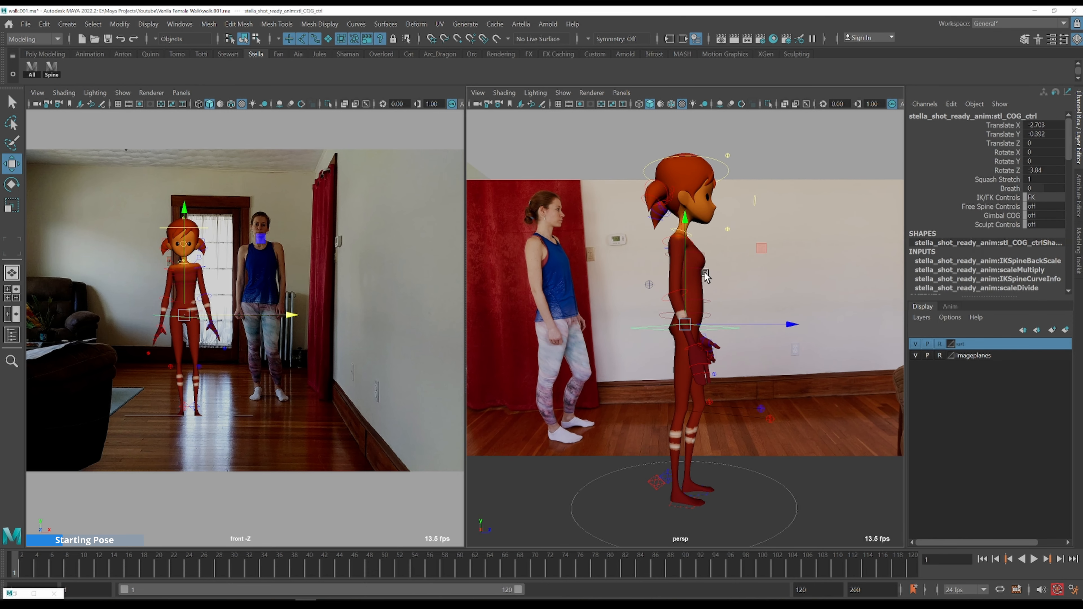
{"action": "left_click_drag", "start_coordinate": [683, 245], "coordinate": [688, 222]}
{"action": "key", "text": "plus"}
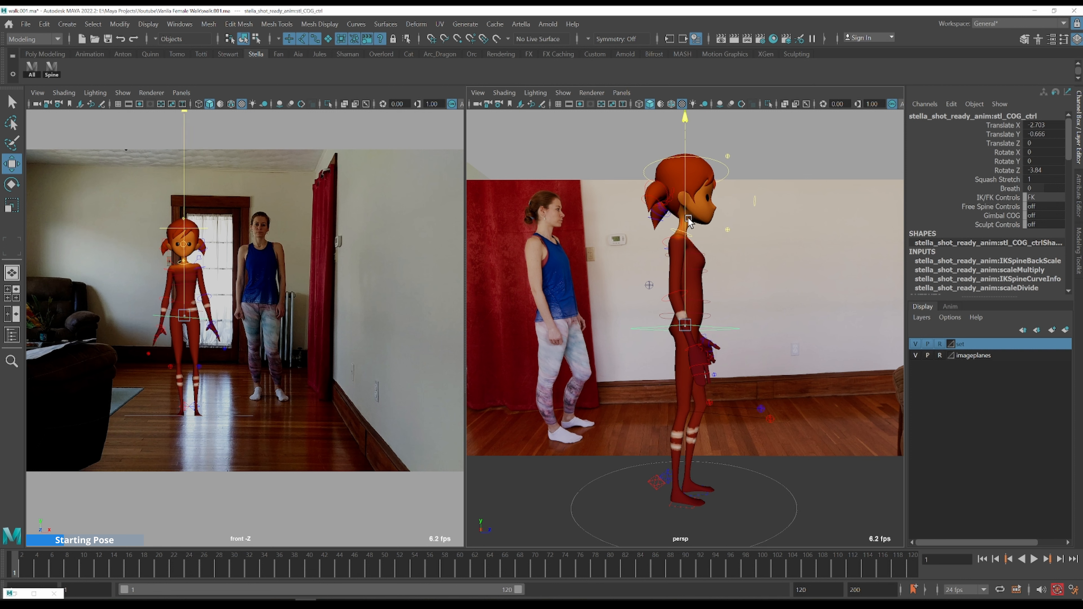
{"action": "left_click_drag", "start_coordinate": [799, 327], "coordinate": [796, 326]}
{"action": "left_click_drag", "start_coordinate": [683, 252], "coordinate": [682, 251]}
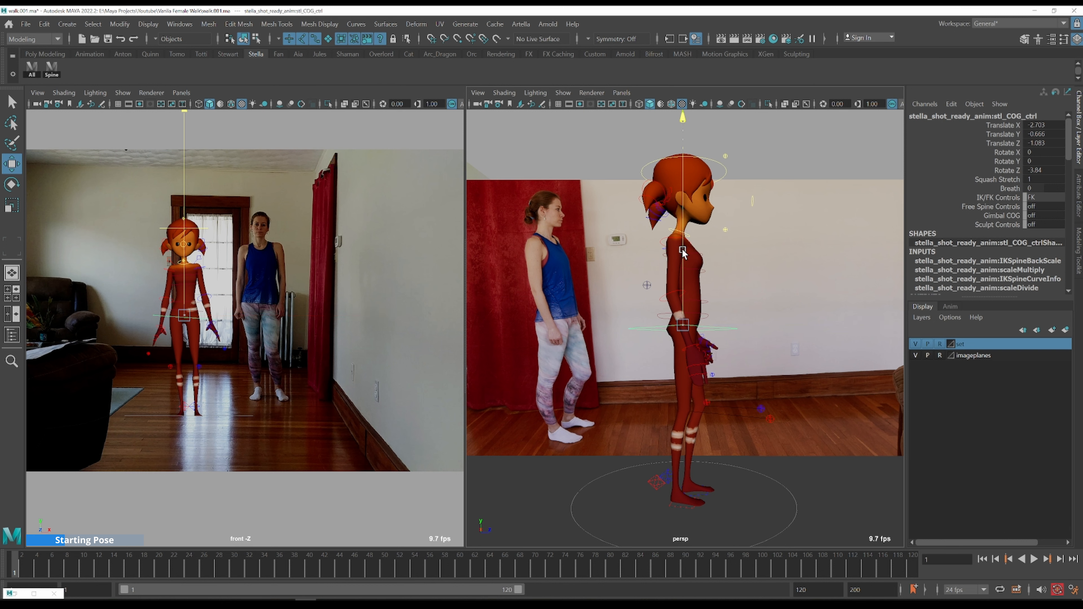
{"action": "left_click", "coordinate": [1002, 134]}
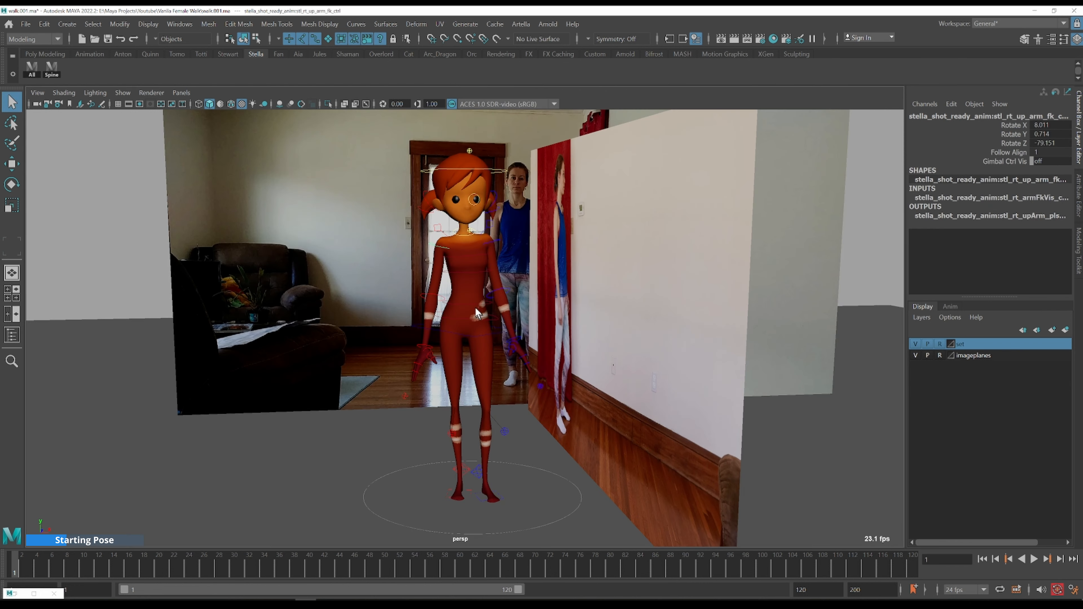
- Refine the rotation of the right upper arm FK control and rotate the left upper arm FK control down beside the body
{"action": "key", "text": "e"}
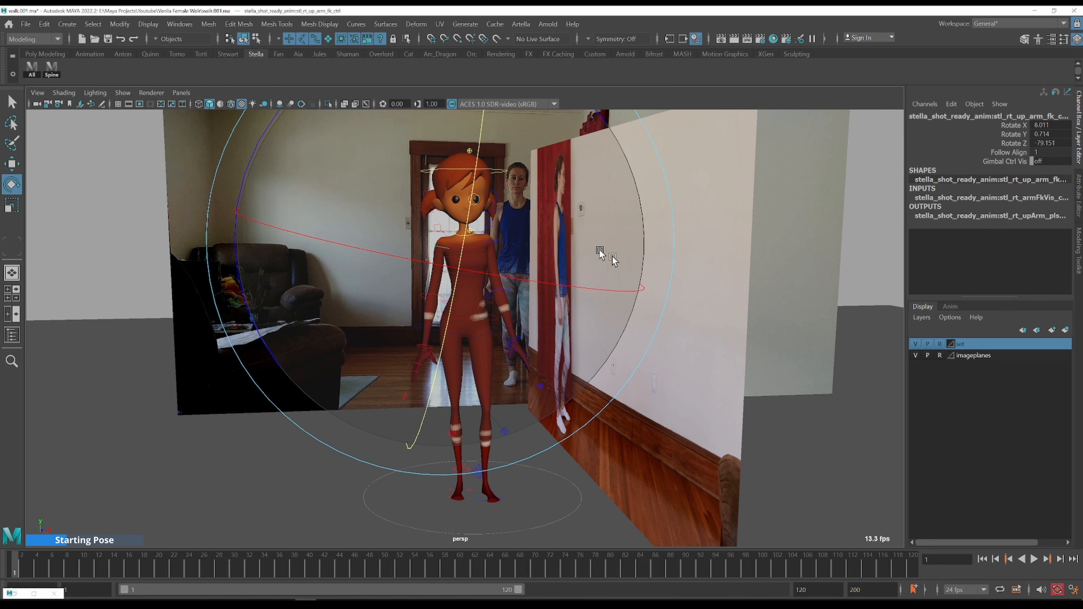
{"action": "left_click_drag", "start_coordinate": [246, 179], "coordinate": [250, 204]}
{"action": "left_click_drag", "start_coordinate": [426, 285], "coordinate": [492, 240], "text": "alt"}
{"action": "key", "text": "q"}
{"action": "left_click", "coordinate": [493, 240]}
{"action": "key", "text": "e"}
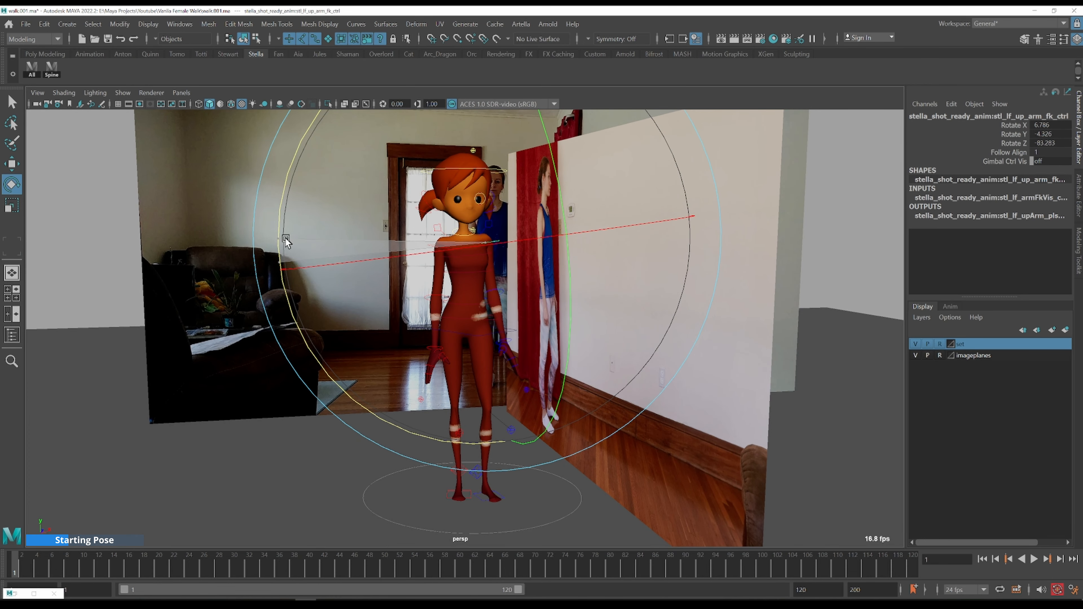
{"action": "key", "text": "q"}
- Select both clavicle controls and rotate them together to Rotate Z -11.499
{"action": "left_click", "coordinate": [443, 234]}
{"action": "left_click", "coordinate": [488, 229]}
{"action": "key", "text": "e"}
{"action": "left_click_drag", "start_coordinate": [292, 148], "coordinate": [338, 107]}
{"action": "key", "text": "q"}
- Select the base and middle finger controls of the right hand and start curling them together about Rotate Y
{"action": "scroll", "coordinate": [481, 239], "scroll_direction": "up", "scroll_amount": 5}
{"action": "left_click_drag", "start_coordinate": [506, 219], "coordinate": [530, 321], "text": "alt"}
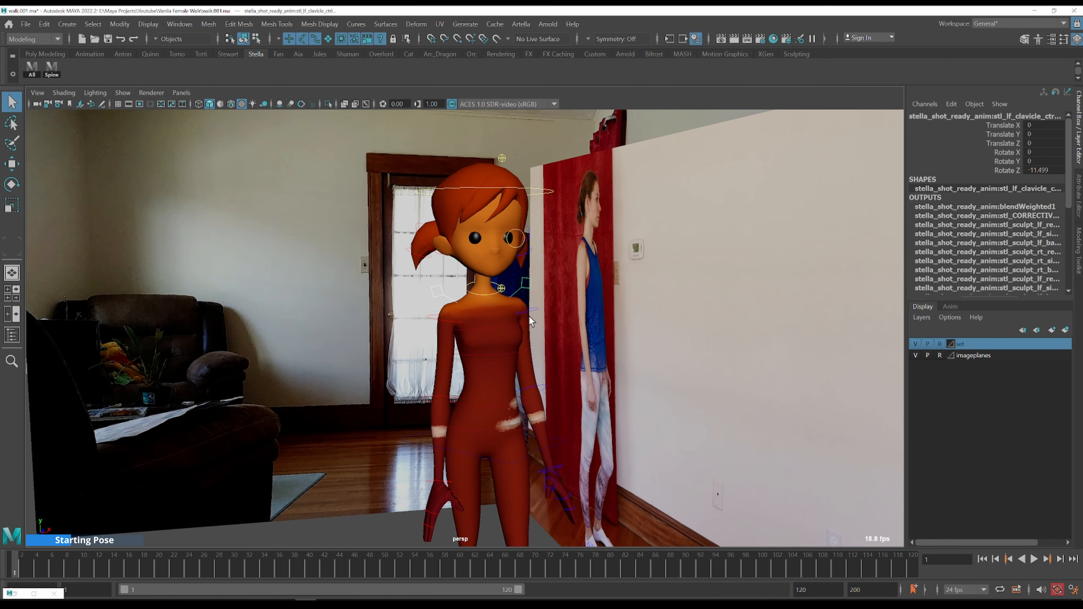
{"action": "left_click_drag", "start_coordinate": [466, 306], "coordinate": [568, 307], "text": "alt"}
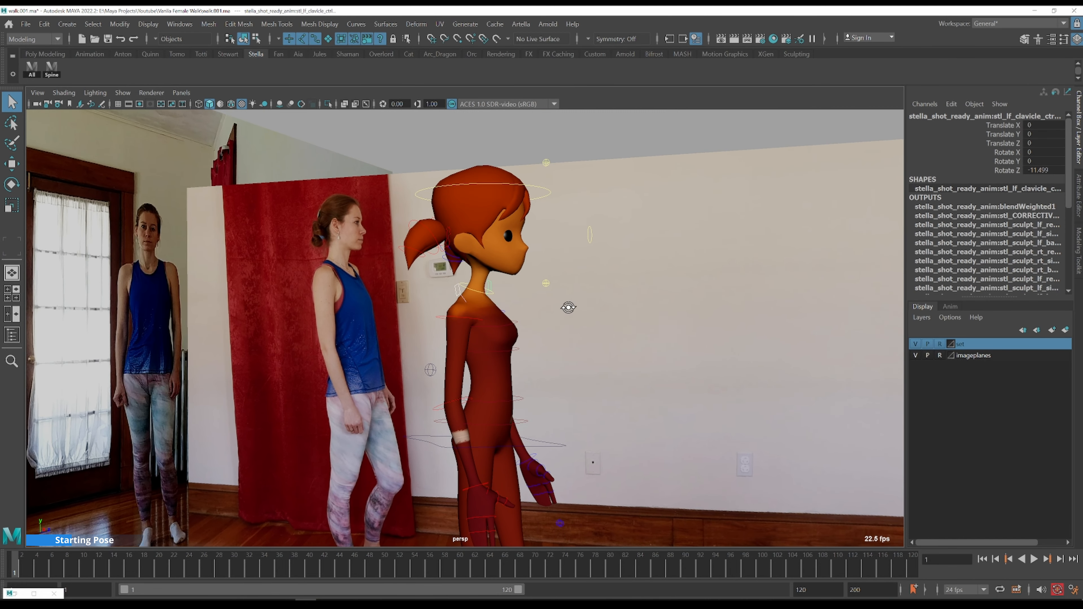
{"action": "middle_click_drag", "start_coordinate": [542, 438], "coordinate": [574, 318], "text": "alt"}
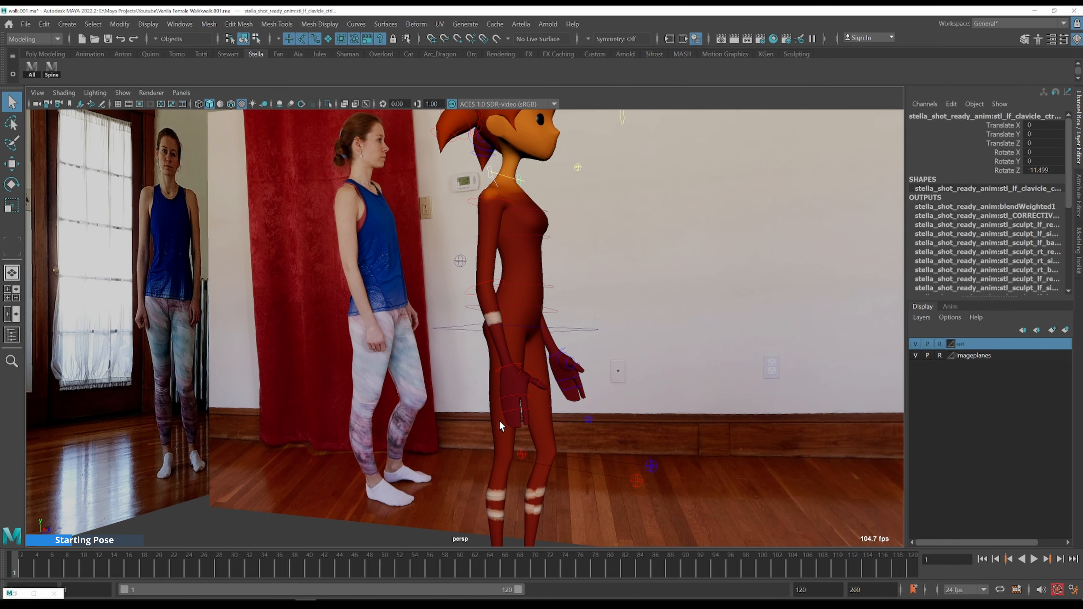
{"action": "left_click", "coordinate": [510, 400]}
{"action": "left_click", "coordinate": [524, 398]}
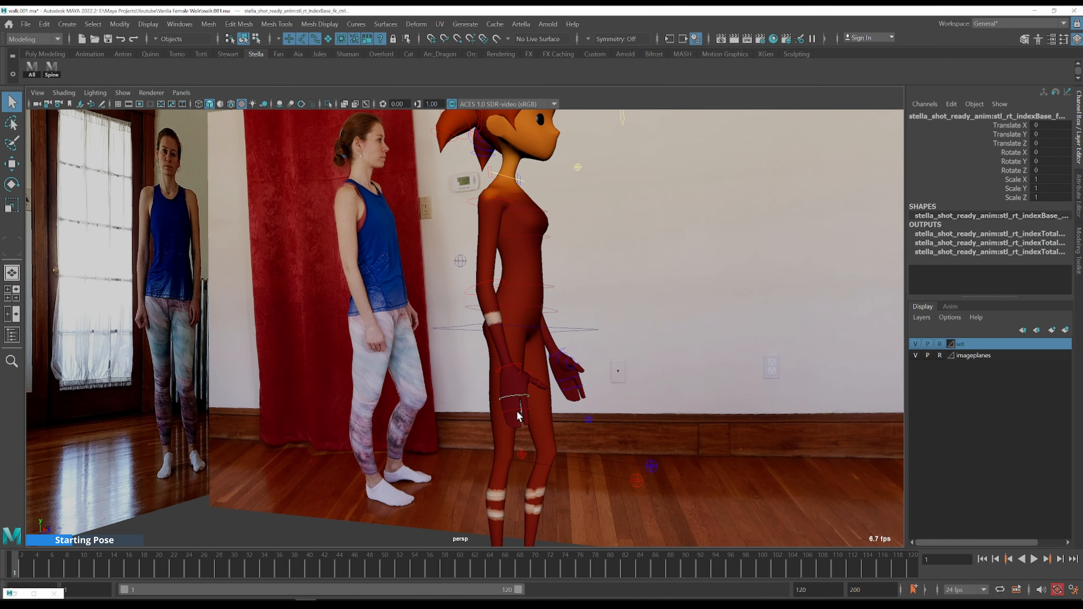
{"action": "left_click", "coordinate": [512, 411]}
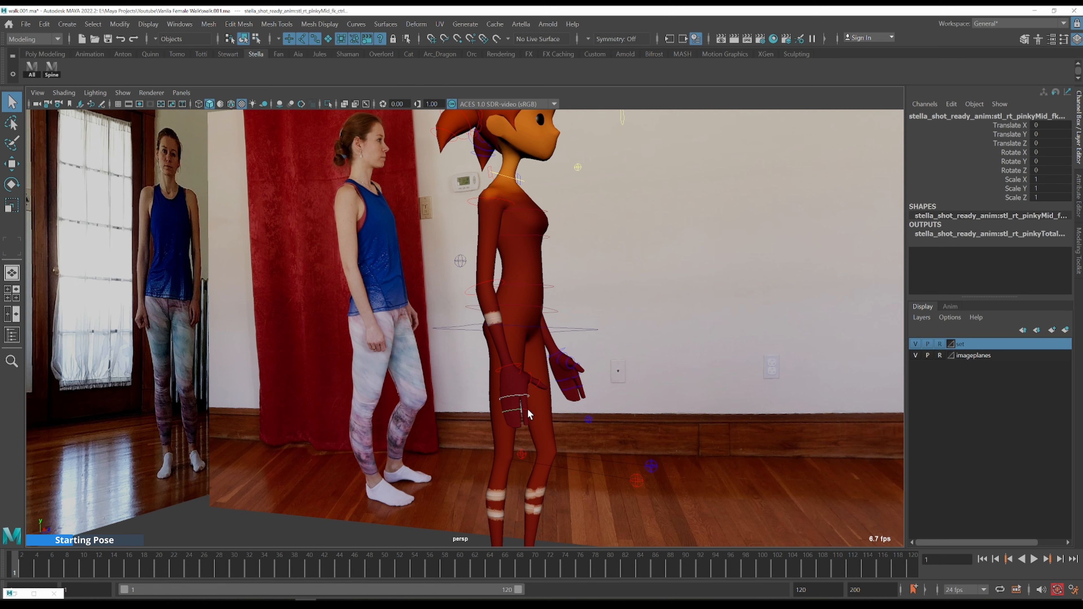
{"action": "key", "text": "e"}
{"action": "mouse_move", "coordinate": [489, 412]}
{"action": "left_mouse_down"}
{"action": "mouse_move", "coordinate": [511, 416]}
{"action": "mouse_move", "coordinate": [486, 418]}
{"action": "left_mouse_up"}
{"action": "key", "text": "minus"}
{"action": "key", "text": "minus"}
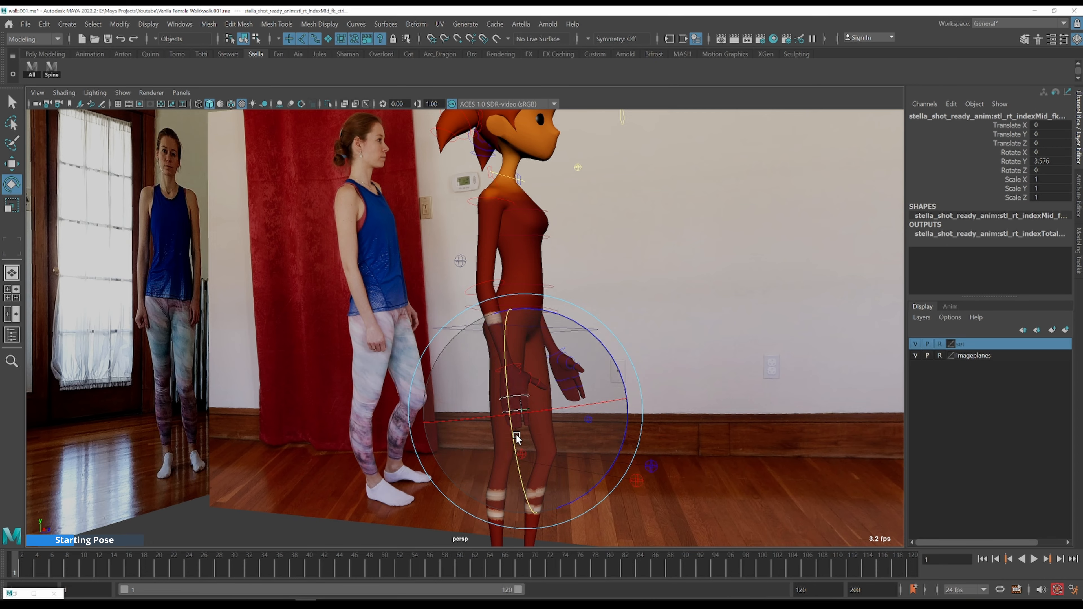
- Curl the right hand's middle finger controls further inward to about Rotate Y 109
{"action": "scroll", "coordinate": [505, 369], "scroll_direction": "up", "scroll_amount": 6}
{"action": "scroll", "coordinate": [510, 371], "scroll_direction": "down", "scroll_amount": 2}
{"action": "left_click_drag", "start_coordinate": [508, 353], "coordinate": [509, 359], "text": "alt"}
{"action": "left_click_drag", "start_coordinate": [448, 381], "coordinate": [501, 416]}
{"action": "key", "text": "q"}
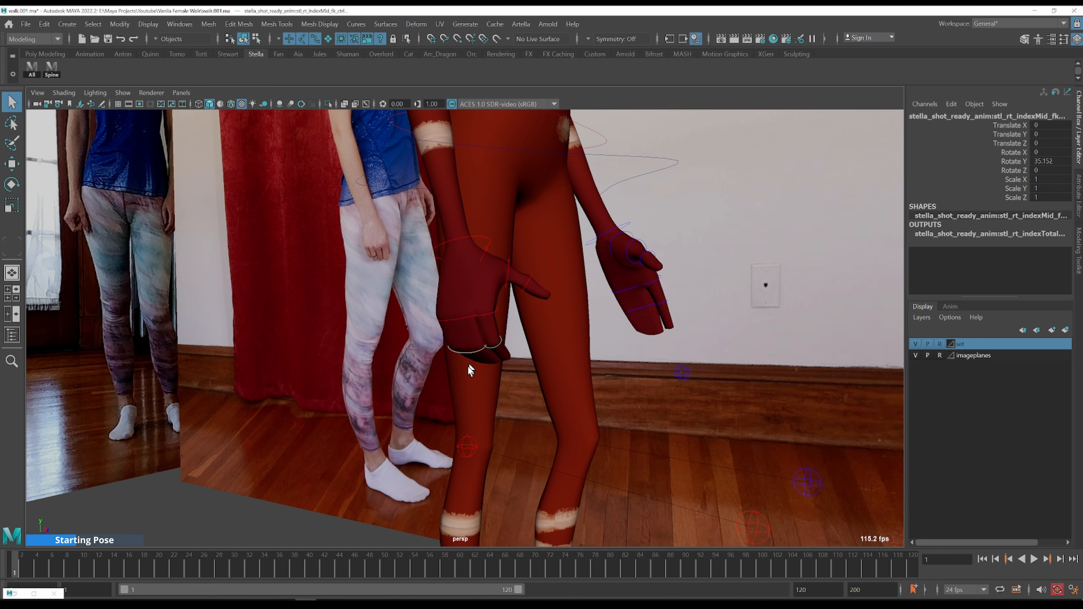
{"action": "key", "text": "e"}
{"action": "left_click_drag", "start_coordinate": [441, 304], "coordinate": [517, 413]}
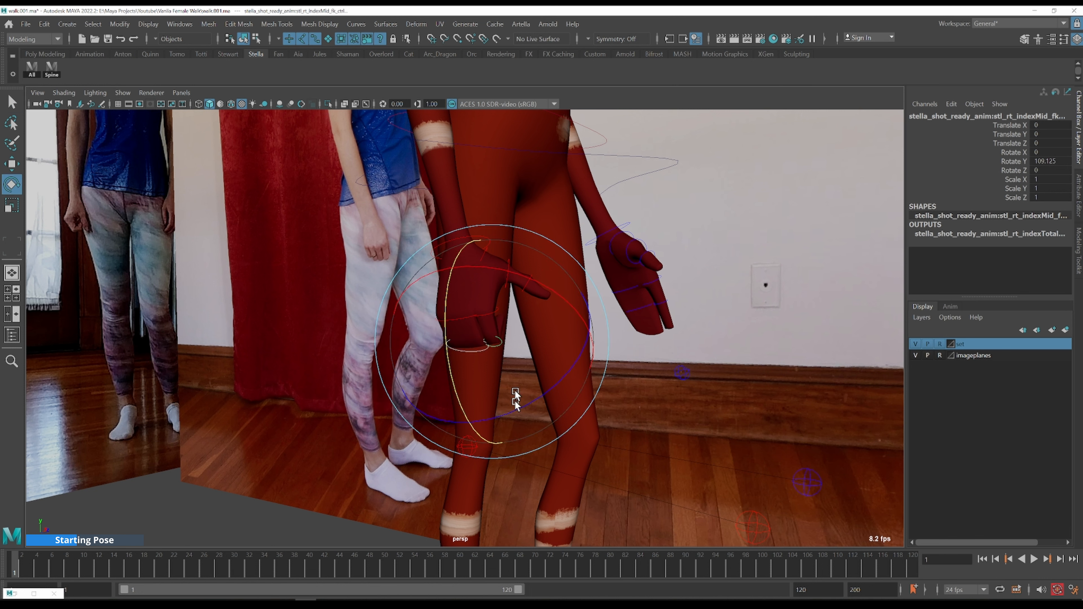
- Rotate the right thumb base control toward the palm to Rotate X -0.132, Rotate Y 44.983 and Rotate Z 10.975
{"action": "key", "text": "q"}
{"action": "left_click", "coordinate": [485, 245]}
{"action": "key", "text": "e"}
{"action": "left_click_drag", "start_coordinate": [583, 287], "coordinate": [480, 352]}
{"action": "key", "text": "q"}
{"action": "key", "text": "e"}
{"action": "key", "text": "q"}
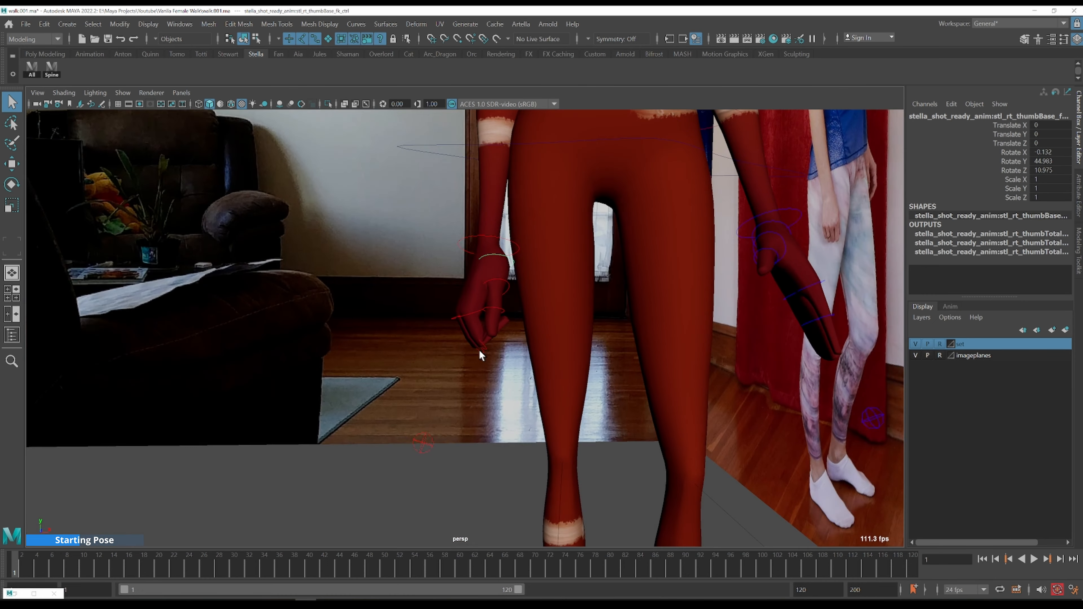
- Rotate the right upper arm FK control to Rotate X 7.926, Rotate Y 1.364 and Rotate Z -83.839
{"action": "scroll", "coordinate": [504, 304], "scroll_direction": "down", "scroll_amount": 6}
{"action": "middle_click_drag", "start_coordinate": [503, 305], "coordinate": [513, 374], "text": "alt"}
{"action": "left_click_drag", "start_coordinate": [513, 374], "coordinate": [582, 372], "text": "alt"}
{"action": "left_click_drag", "start_coordinate": [529, 299], "coordinate": [558, 297], "text": "alt"}
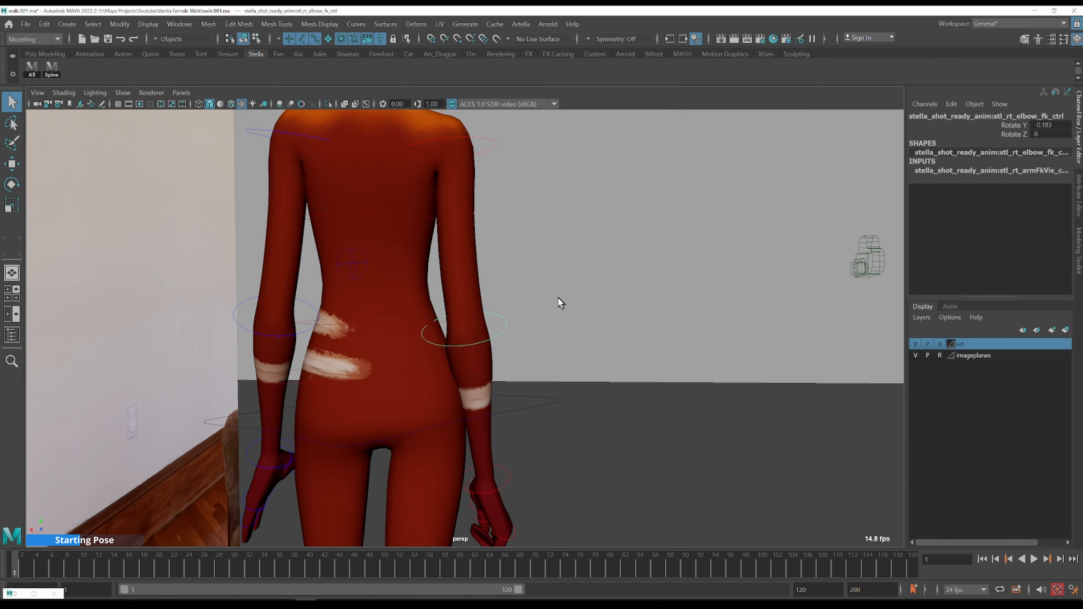
{"action": "middle_click_drag", "start_coordinate": [537, 256], "coordinate": [538, 307], "text": "alt"}
{"action": "left_click", "coordinate": [495, 193]}
{"action": "key", "text": "e"}
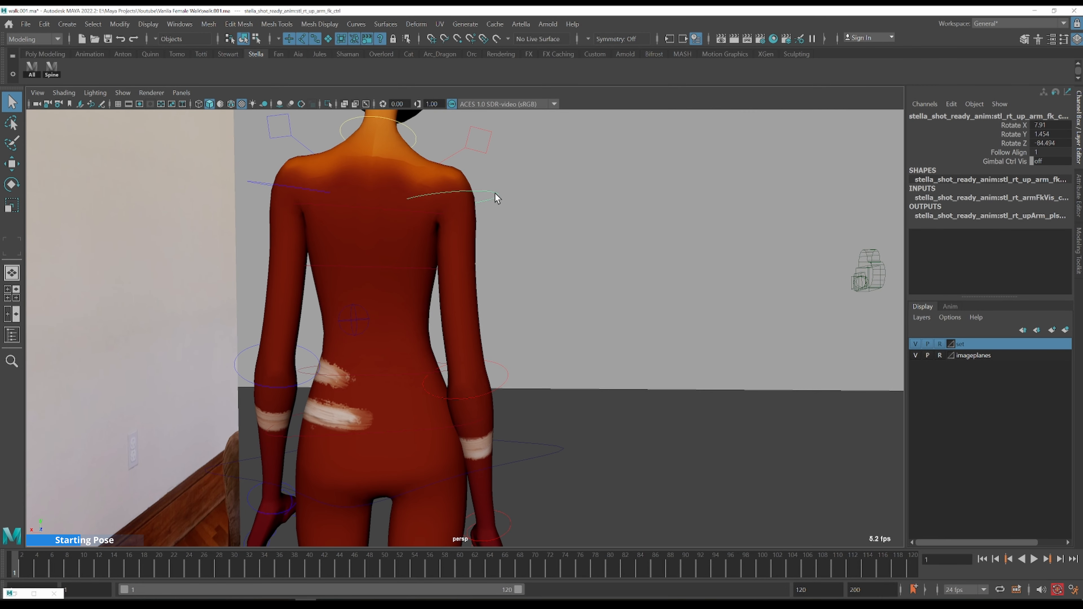
{"action": "left_click_drag", "start_coordinate": [518, 267], "coordinate": [443, 328]}
{"action": "key", "text": "q"}
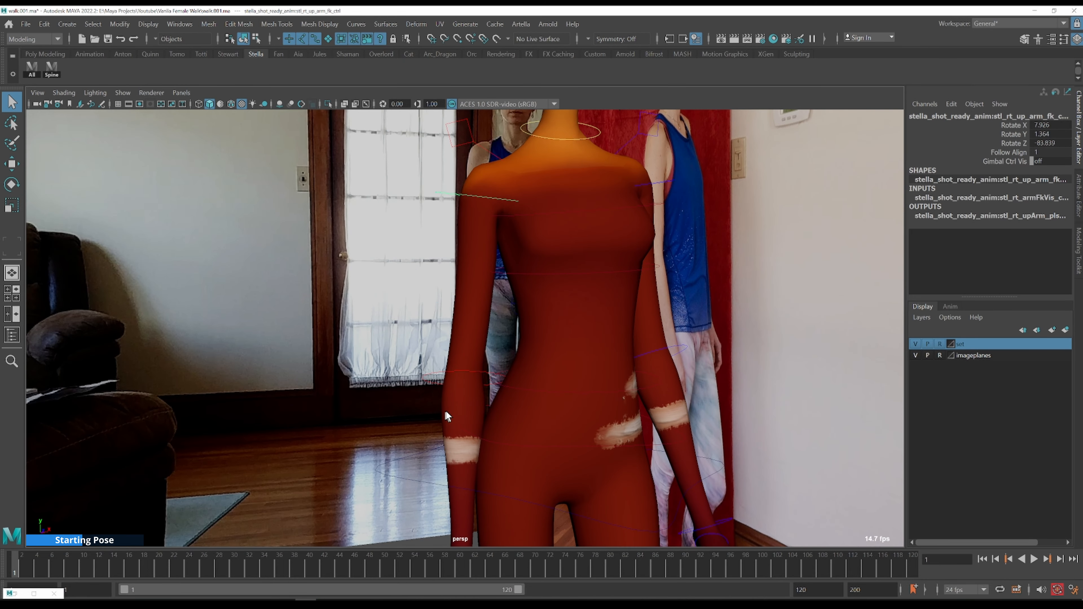
- Swing the right upper arm FK control to Rotate Y -0.629 to match the side reference
{"action": "scroll", "coordinate": [452, 414], "scroll_direction": "down", "scroll_amount": 3}
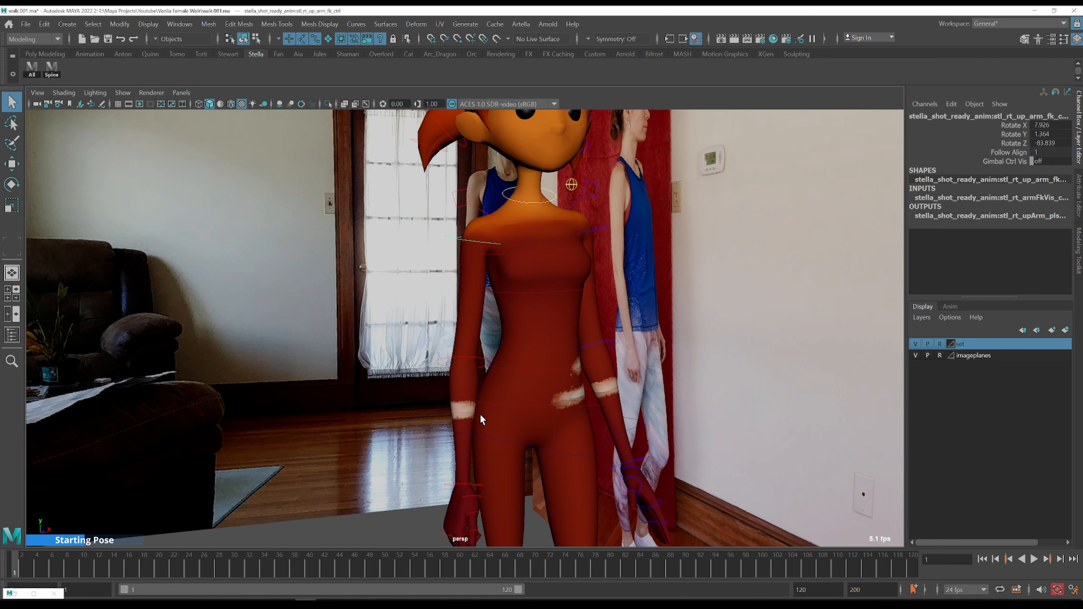
{"action": "left_click_drag", "start_coordinate": [496, 416], "coordinate": [513, 415], "text": "alt"}
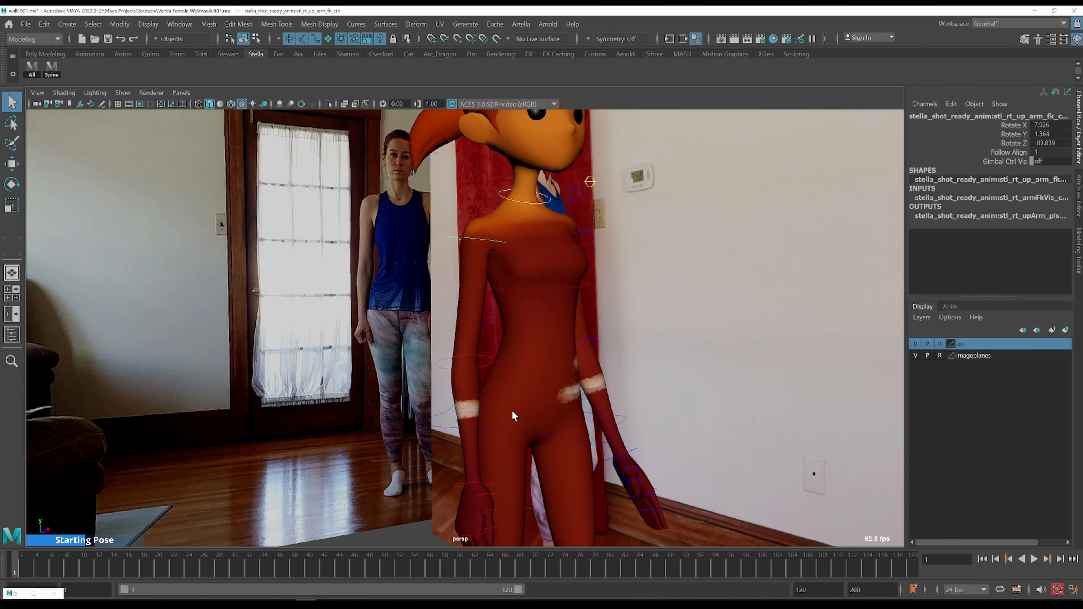
{"action": "key", "text": "e"}
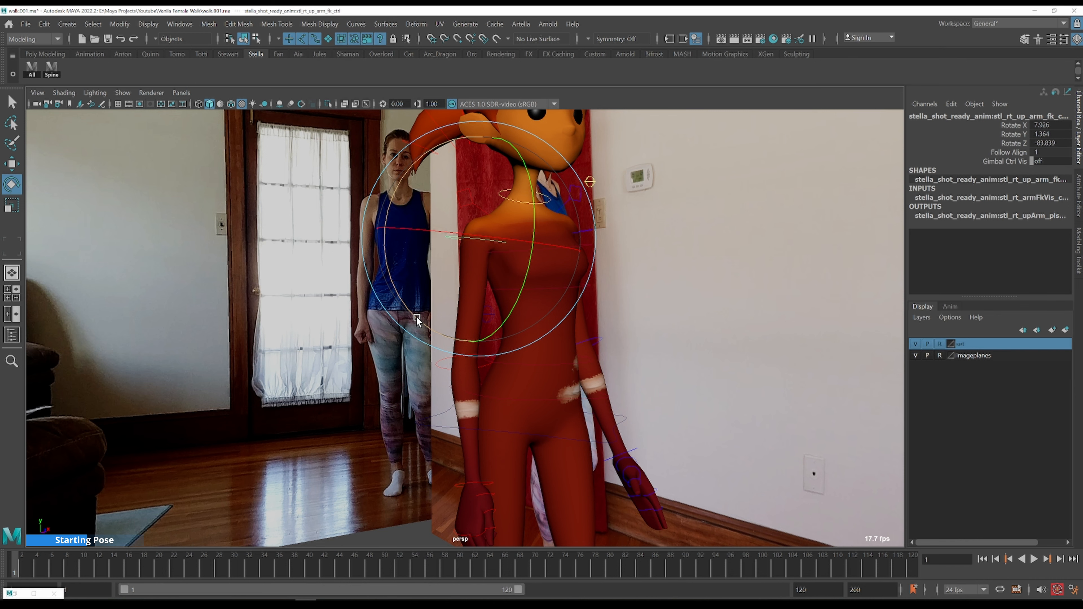
{"action": "left_click_drag", "start_coordinate": [417, 316], "coordinate": [563, 384], "text": "alt"}
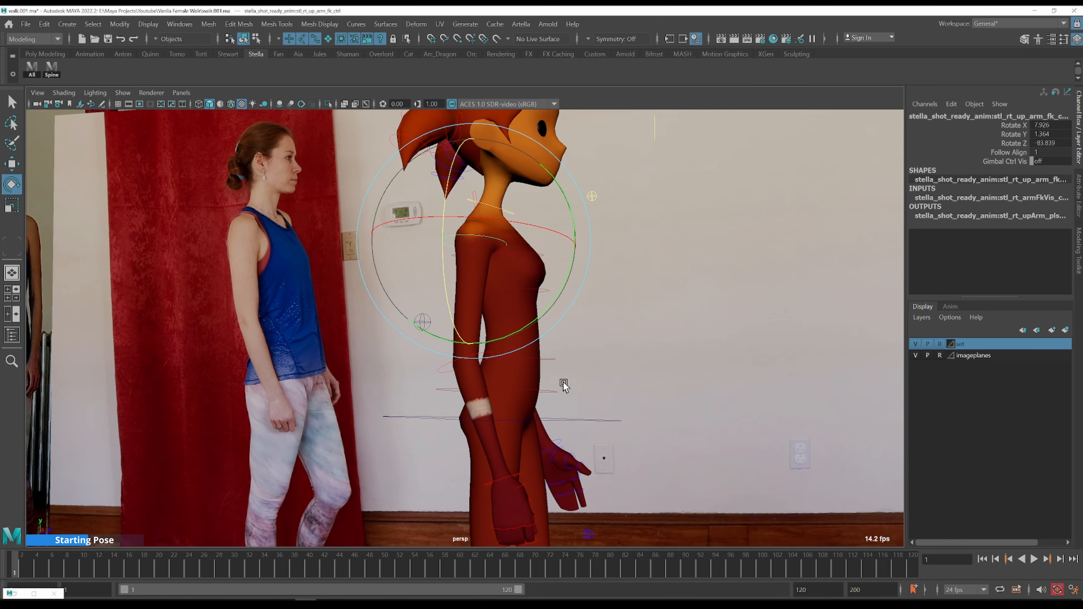
{"action": "left_click_drag", "start_coordinate": [545, 308], "coordinate": [567, 341]}
{"action": "key", "text": "q"}
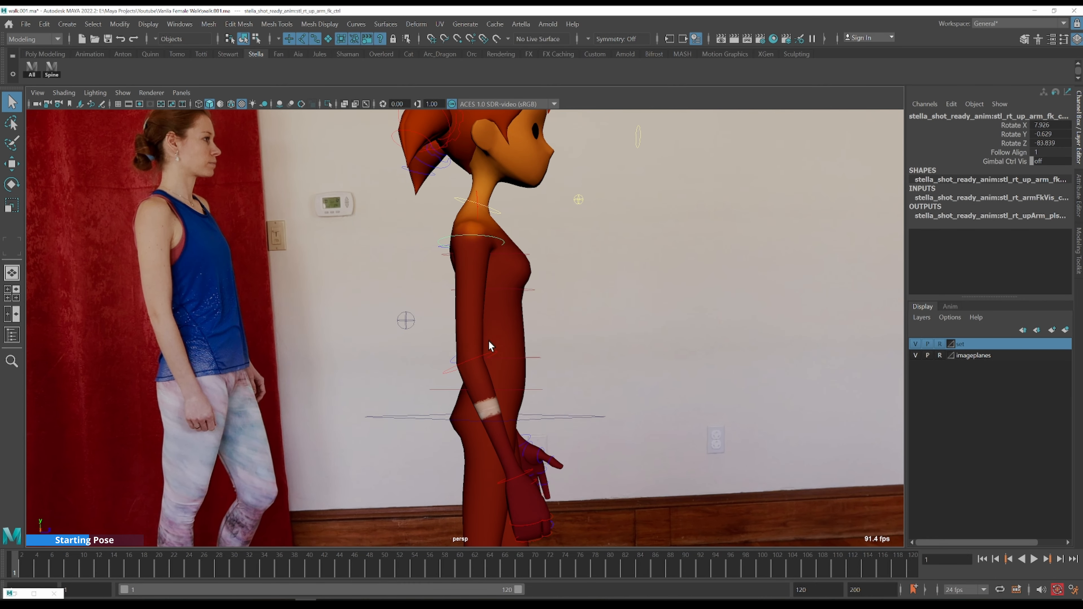
- Bend the right elbow FK control to Rotate Y 9.784 against the side reference
{"action": "left_click", "coordinate": [489, 349]}
{"action": "key", "text": "e"}
{"action": "left_click", "coordinate": [484, 353]}
{"action": "left_click_drag", "start_coordinate": [568, 364], "coordinate": [573, 378]}
{"action": "mouse_move", "coordinate": [616, 403]}
{"action": "left_mouse_down", "text": "alt"}
{"action": "mouse_move", "coordinate": [547, 409]}
{"action": "mouse_move", "coordinate": [612, 404]}
{"action": "left_mouse_up", "text": "alt"}
{"action": "scroll", "coordinate": [560, 369], "scroll_direction": "down", "scroll_amount": 5}
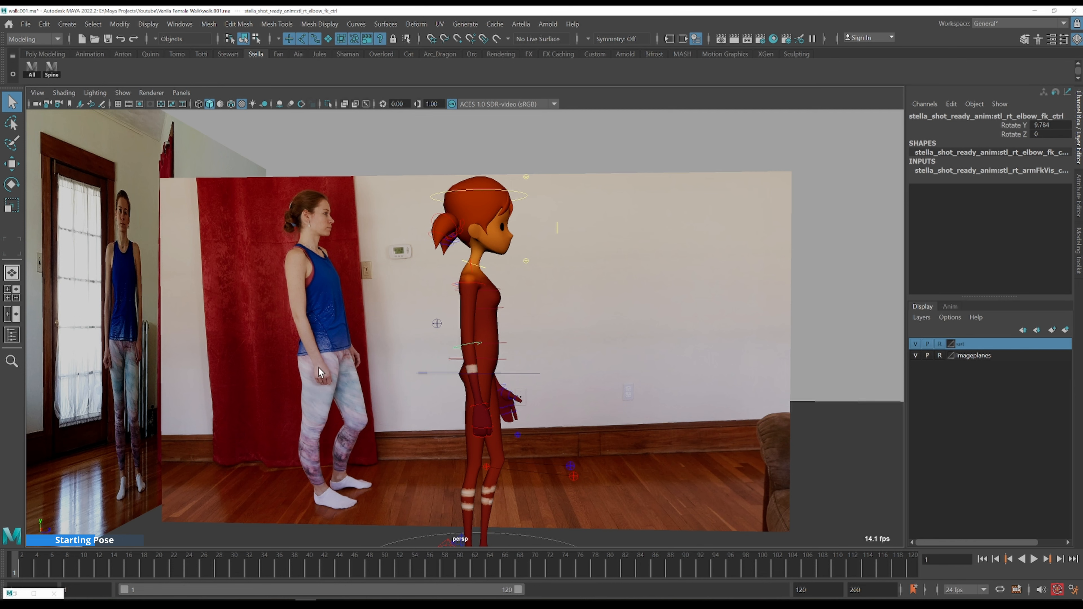
- Adjust the neck control's rotation and tilt the head control to Rotate Z -2.006 against the front reference
{"action": "left_click_drag", "start_coordinate": [570, 388], "coordinate": [476, 403], "text": "alt"}
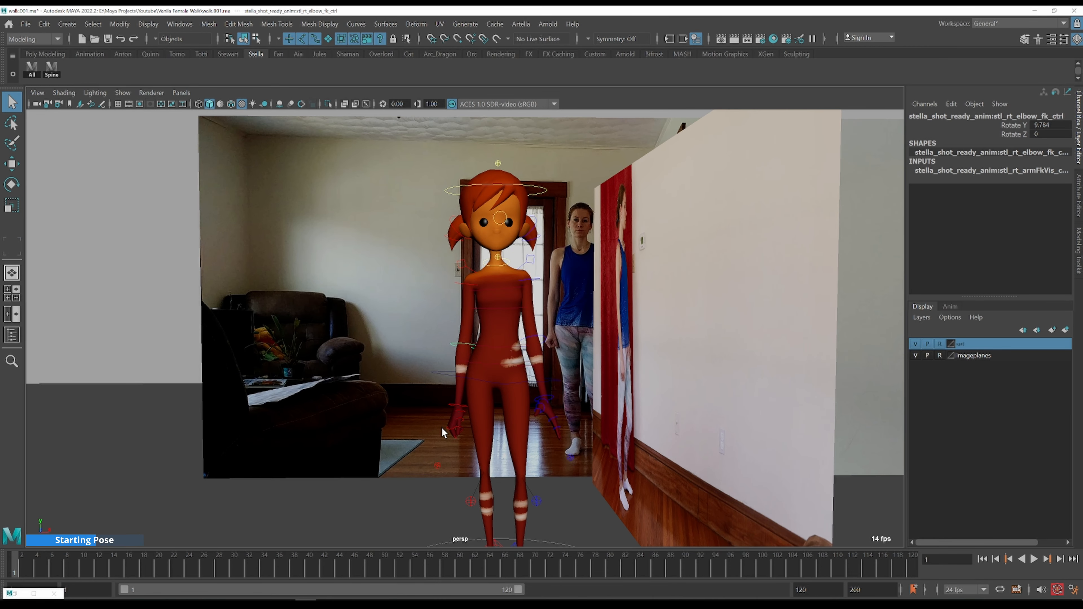
{"action": "left_click_drag", "start_coordinate": [541, 416], "coordinate": [595, 417], "text": "alt"}
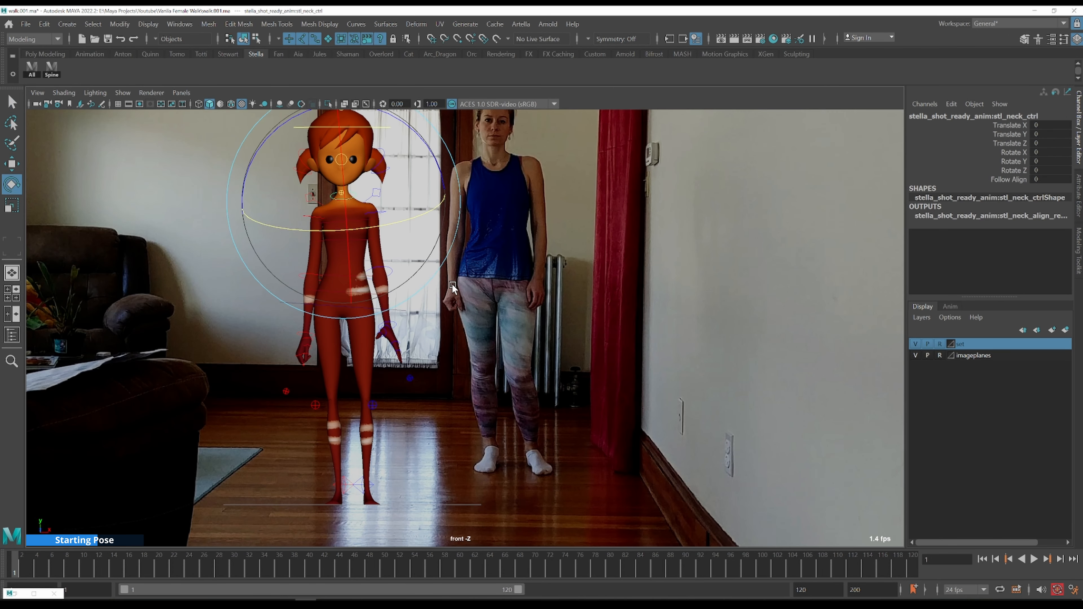
{"action": "left_click_drag", "start_coordinate": [431, 149], "coordinate": [434, 153]}
{"action": "key", "text": "Down"}
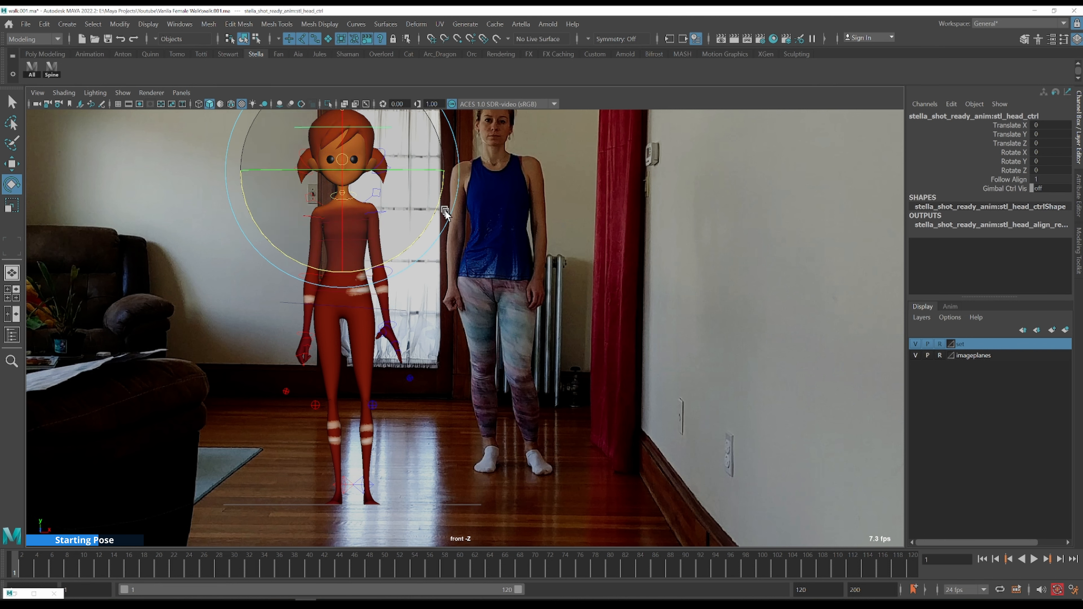
{"action": "left_click_drag", "start_coordinate": [440, 196], "coordinate": [439, 199]}
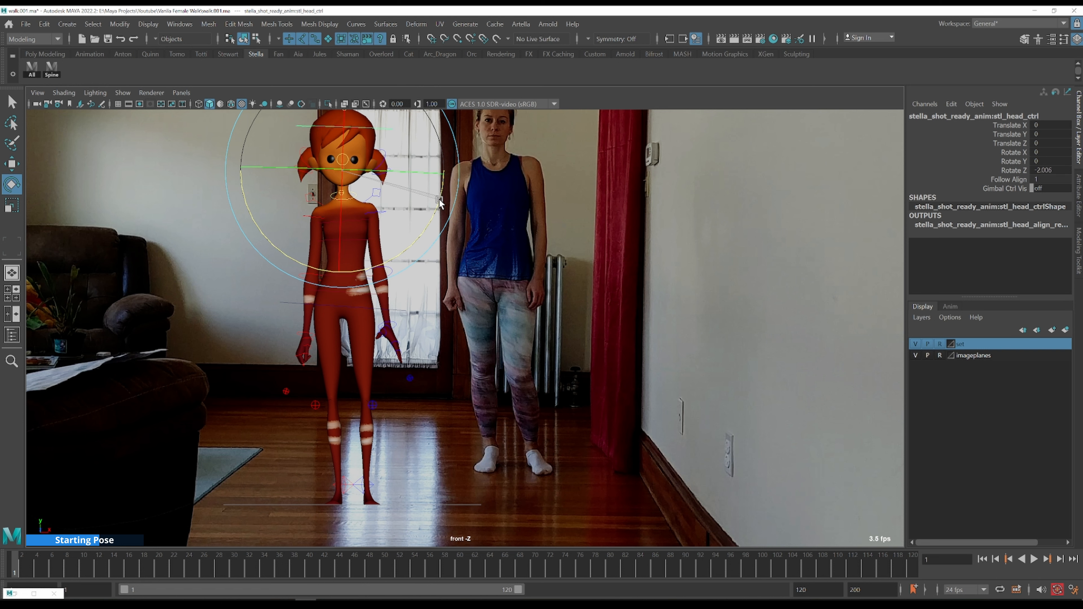
{"action": "key", "text": "q"}
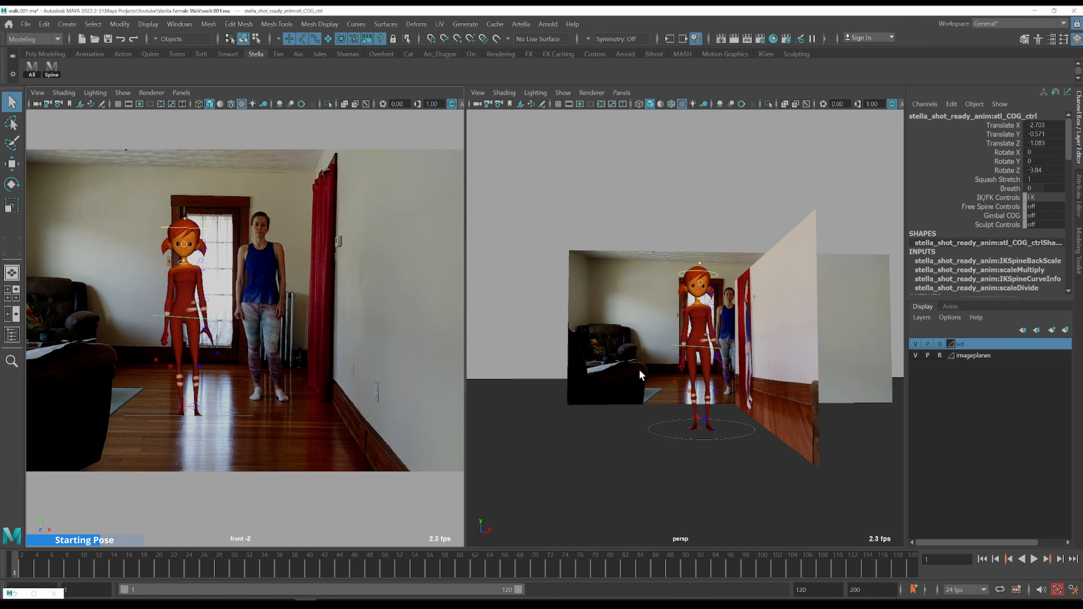
- Twist the COG control to Rotate X -0.179, Rotate Y -2.673 and Rotate Z -3.836
{"action": "left_click_drag", "start_coordinate": [639, 369], "coordinate": [661, 403], "text": "alt"}
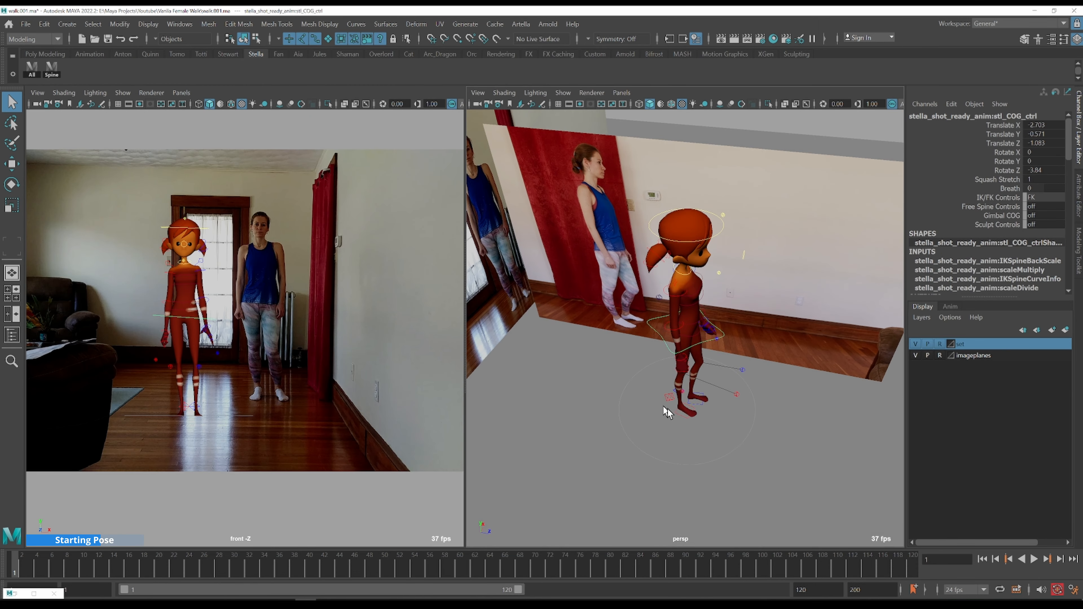
{"action": "scroll", "coordinate": [752, 436], "scroll_direction": "up", "scroll_amount": 5}
{"action": "middle_click_drag", "start_coordinate": [743, 401], "coordinate": [673, 349], "text": "alt"}
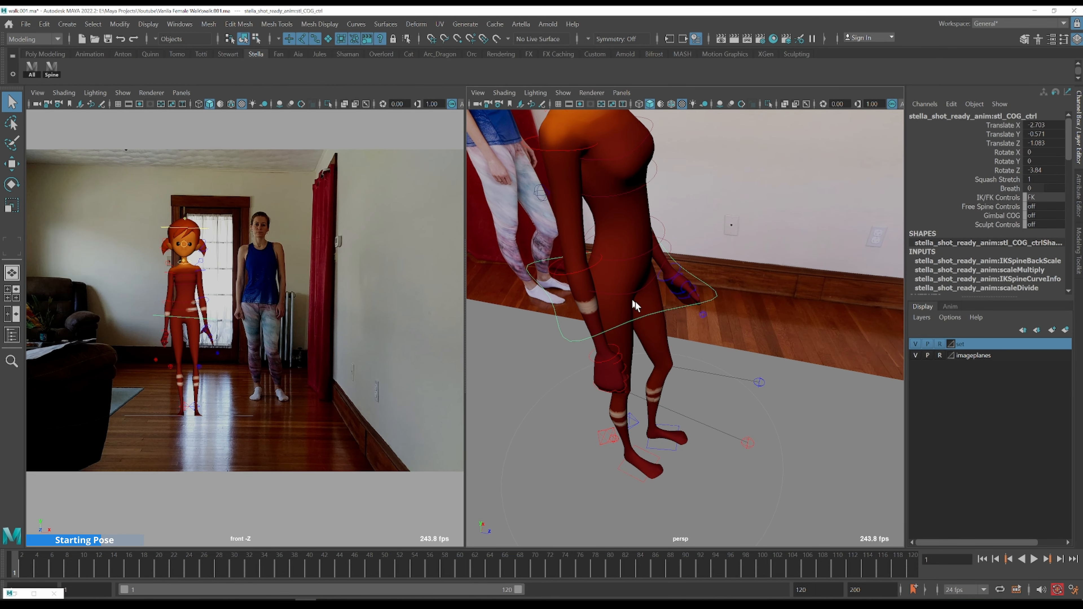
{"action": "left_click_drag", "start_coordinate": [737, 443], "coordinate": [745, 416], "text": "alt"}
{"action": "key", "text": "e"}
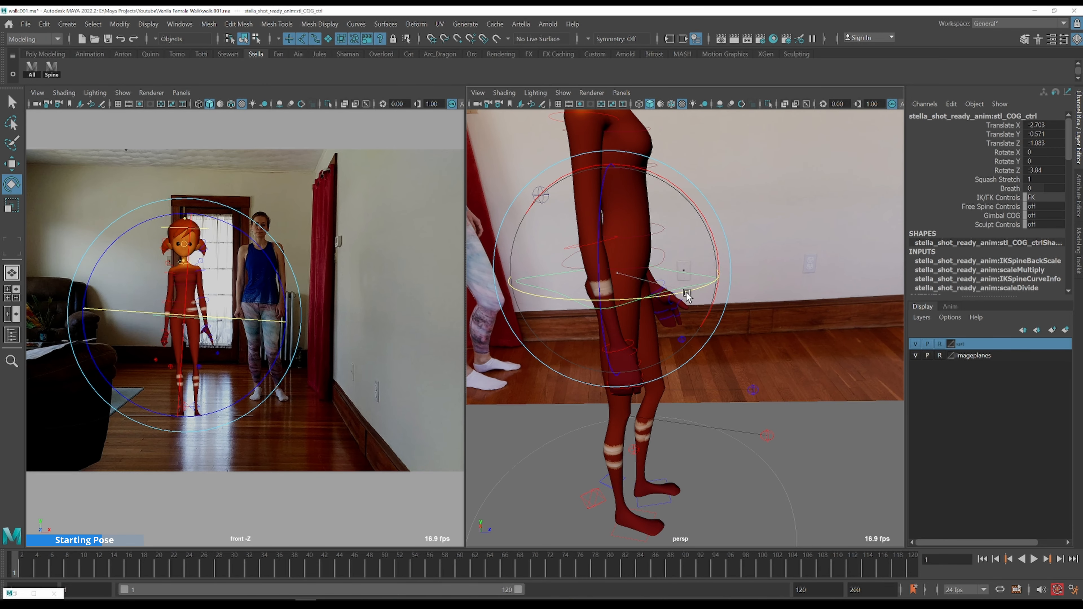
{"action": "left_click_drag", "start_coordinate": [686, 292], "coordinate": [704, 270]}
{"action": "key", "text": "q"}
- Select all spine FK controls and counter-twist them to Rotate X -0.035 and Rotate Y 0.736
{"action": "left_click", "coordinate": [51, 68]}
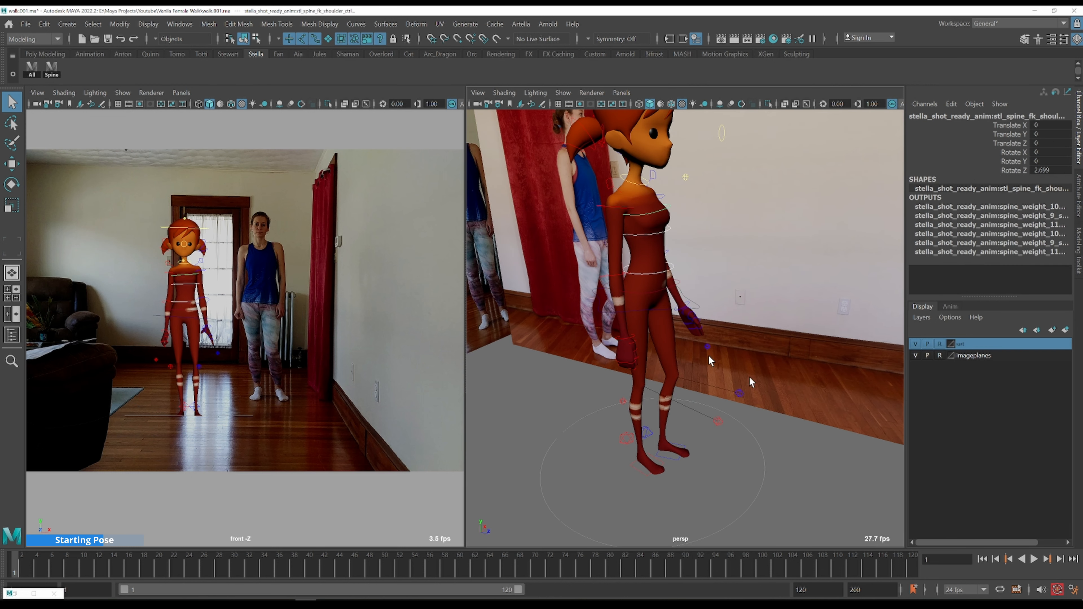
{"action": "left_click_drag", "start_coordinate": [744, 307], "coordinate": [703, 260], "text": "alt"}
{"action": "key", "text": "e"}
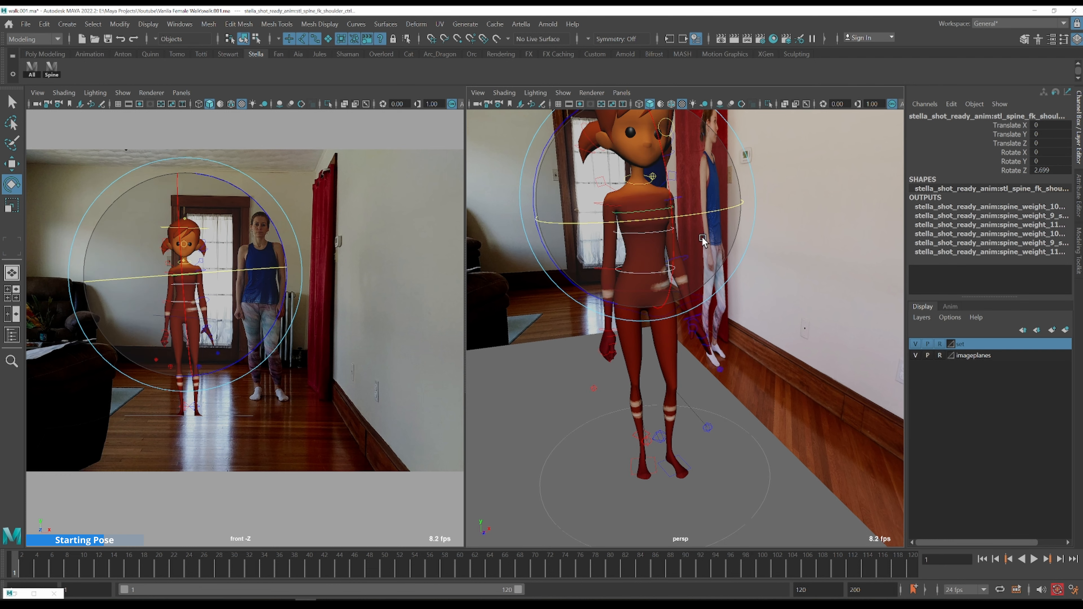
{"action": "mouse_move", "coordinate": [703, 218]}
{"action": "left_mouse_down"}
{"action": "mouse_move", "coordinate": [683, 256]}
{"action": "mouse_move", "coordinate": [708, 367]}
{"action": "mouse_move", "coordinate": [684, 334]}
{"action": "left_mouse_up"}
{"action": "key", "text": "q"}
{"action": "left_click_drag", "start_coordinate": [738, 399], "coordinate": [739, 351], "text": "alt"}
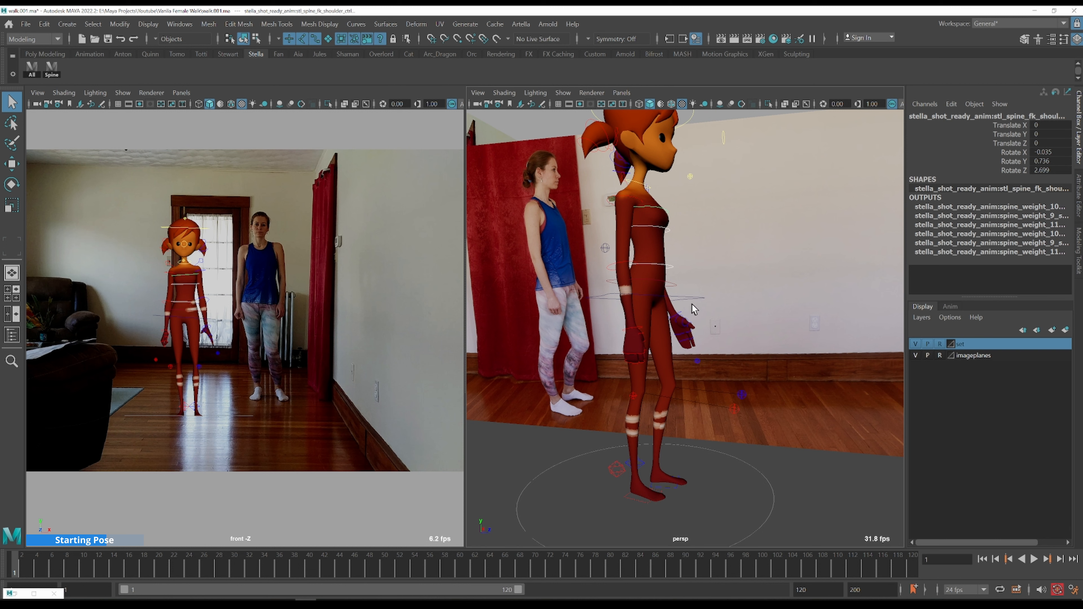
- Raise the COG control to Translate Y -0.457
{"action": "left_click", "coordinate": [696, 297]}
{"action": "key", "text": "w"}
{"action": "left_click_drag", "start_coordinate": [643, 262], "coordinate": [643, 256]}
{"action": "key", "text": "q"}
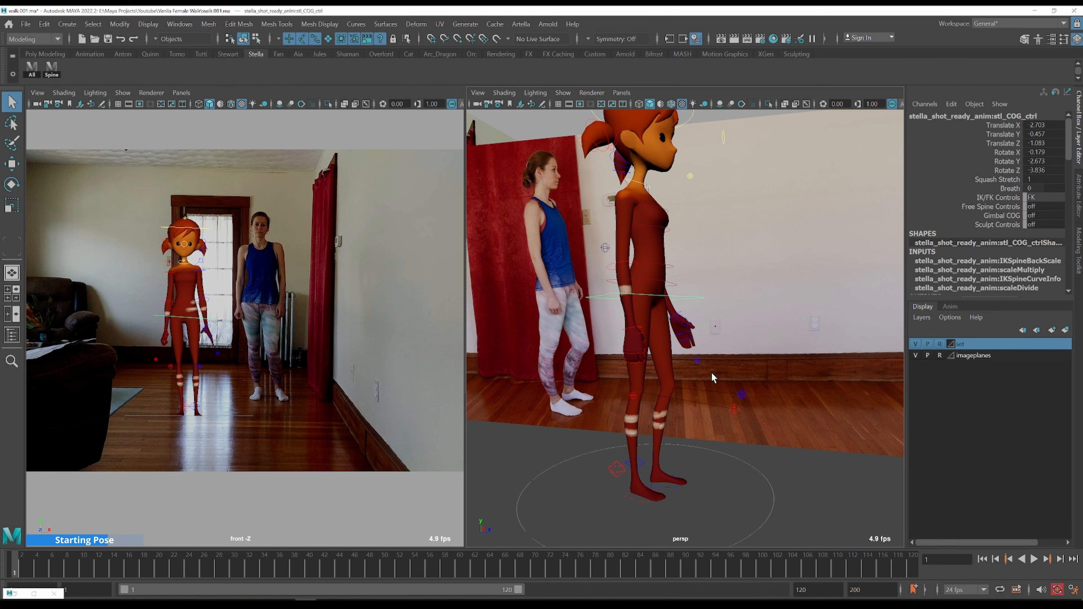
- Rotate the left upper arm FK control to Rotate X 22.163, Rotate Y -7.279 and Rotate Z -81.85
{"action": "left_click_drag", "start_coordinate": [722, 390], "coordinate": [690, 205], "text": "alt"}
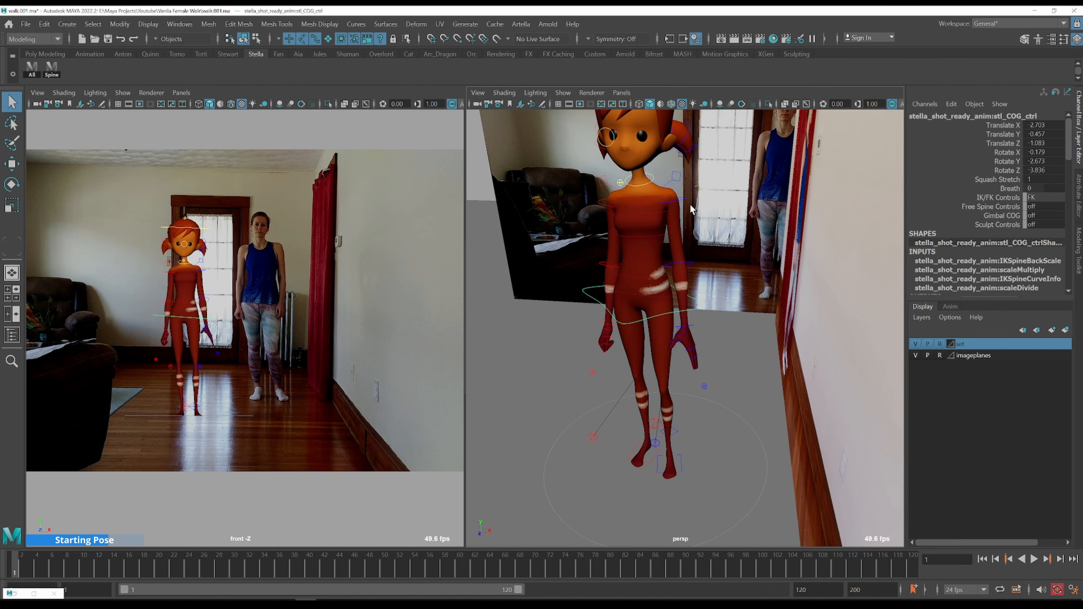
{"action": "left_click", "coordinate": [685, 199]}
{"action": "scroll", "coordinate": [707, 298], "scroll_direction": "up", "scroll_amount": 5}
{"action": "left_click_drag", "start_coordinate": [707, 298], "coordinate": [736, 266], "text": "alt"}
{"action": "key", "text": "e"}
{"action": "left_click_drag", "start_coordinate": [645, 294], "coordinate": [643, 300]}
{"action": "left_click_drag", "start_coordinate": [645, 300], "coordinate": [722, 281], "text": "alt"}
{"action": "key", "text": "q"}
{"action": "left_click_drag", "start_coordinate": [712, 412], "coordinate": [696, 406], "text": "alt"}
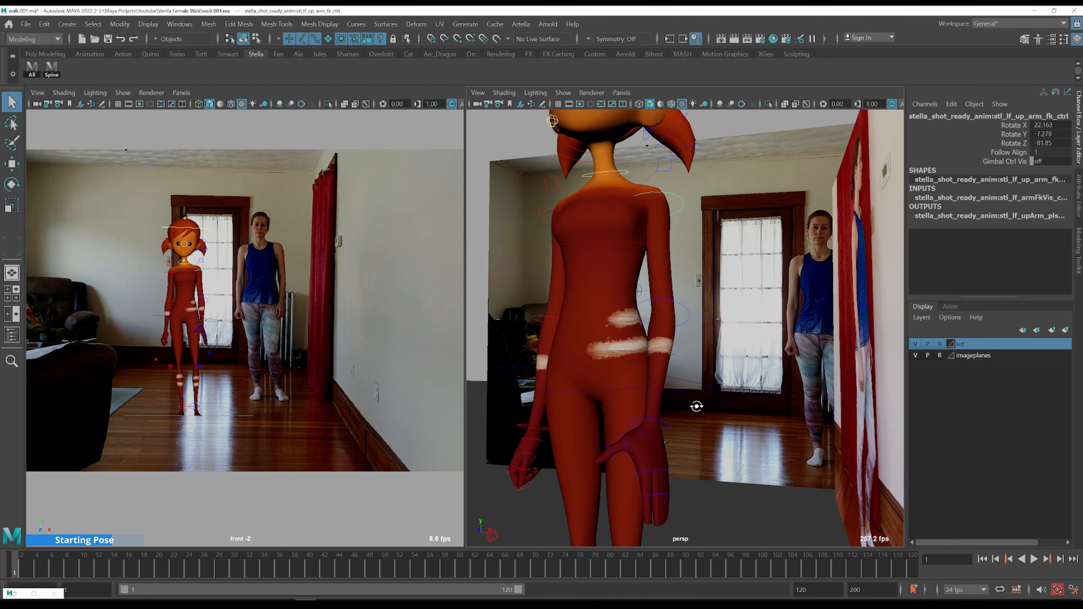
- Select the left index and pinky base finger controls and curl them together to Rotate Y 21.701
{"action": "left_click", "coordinate": [663, 471]}
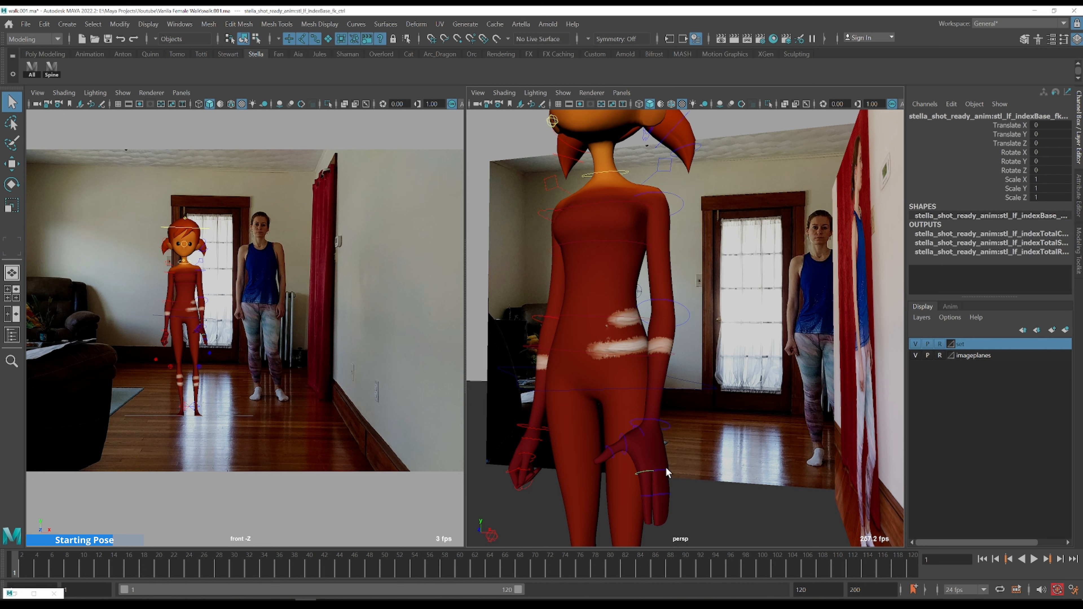
{"action": "left_click", "coordinate": [660, 471], "text": "shift"}
{"action": "middle_click_drag", "start_coordinate": [698, 446], "coordinate": [701, 401], "text": "alt"}
{"action": "left_click_drag", "start_coordinate": [684, 394], "coordinate": [709, 397], "text": "alt"}
{"action": "key", "text": "e"}
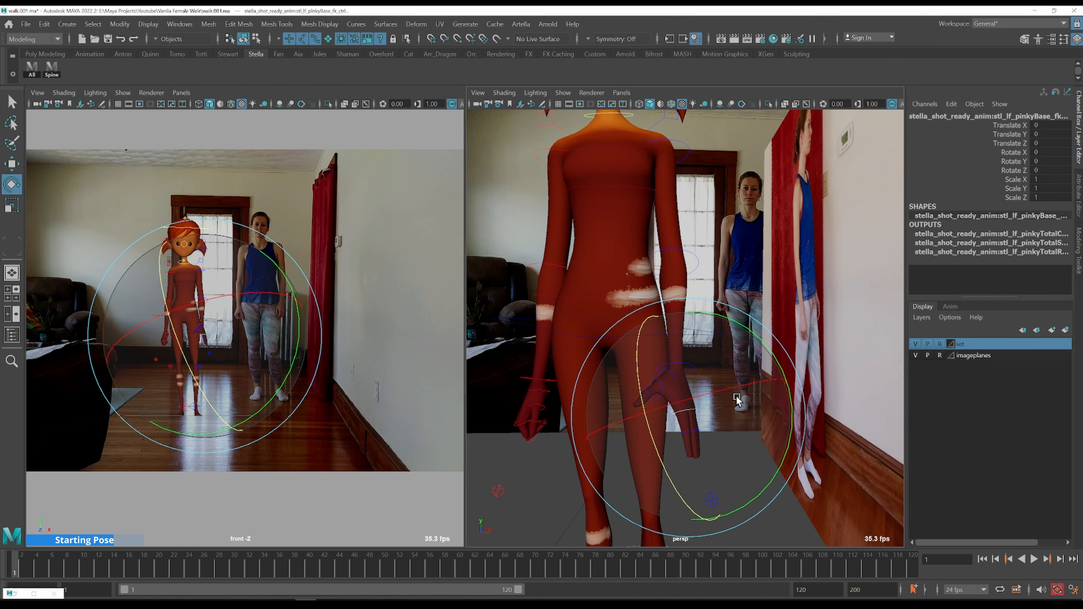
{"action": "left_click_drag", "start_coordinate": [769, 346], "coordinate": [775, 368]}
{"action": "key", "text": "q"}
{"action": "key", "text": "space"}
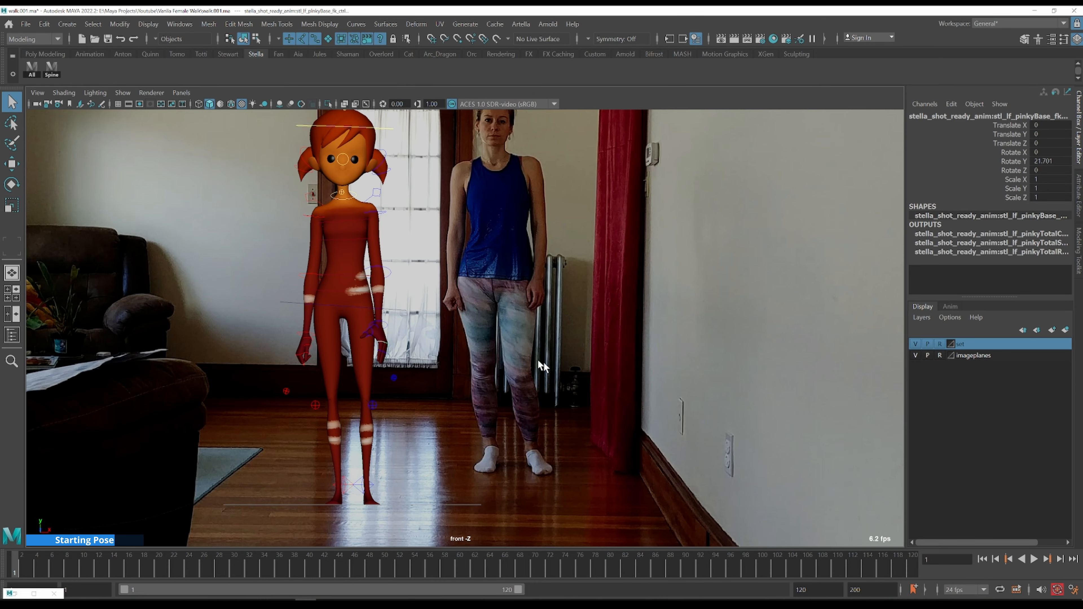
- Bring up the MG-PickerStudio window, select the left hand's mid finger controls and curl them together to Rotate Y 32.294
{"action": "key", "text": "e"}
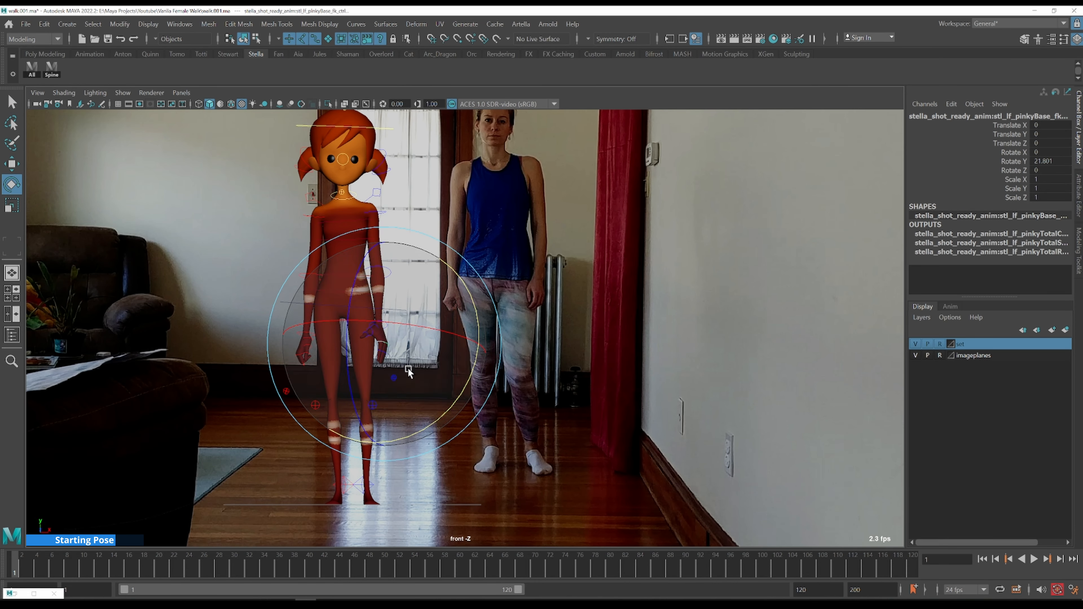
{"action": "key", "text": "q"}
{"action": "left_click", "coordinate": [23, 591]}
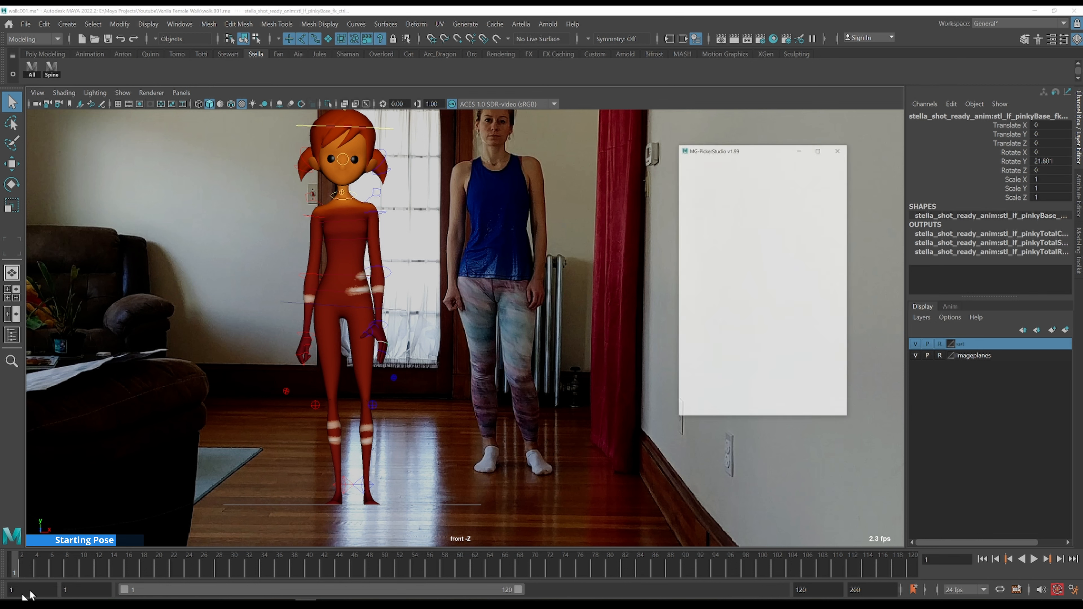
{"action": "left_click", "coordinate": [859, 305]}
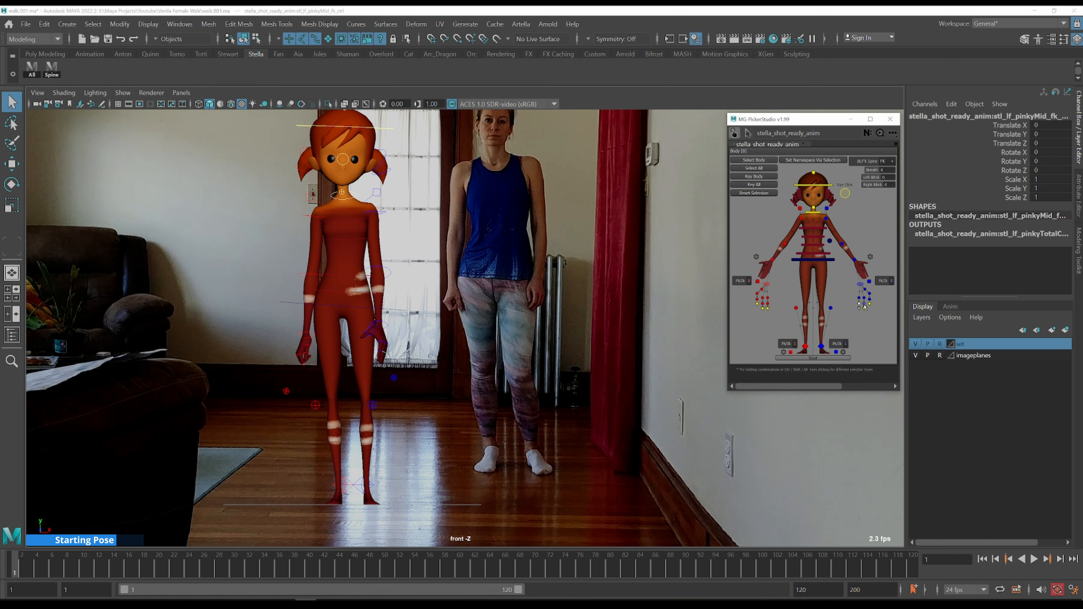
{"action": "key", "text": "e"}
{"action": "left_click_drag", "start_coordinate": [463, 376], "coordinate": [425, 420]}
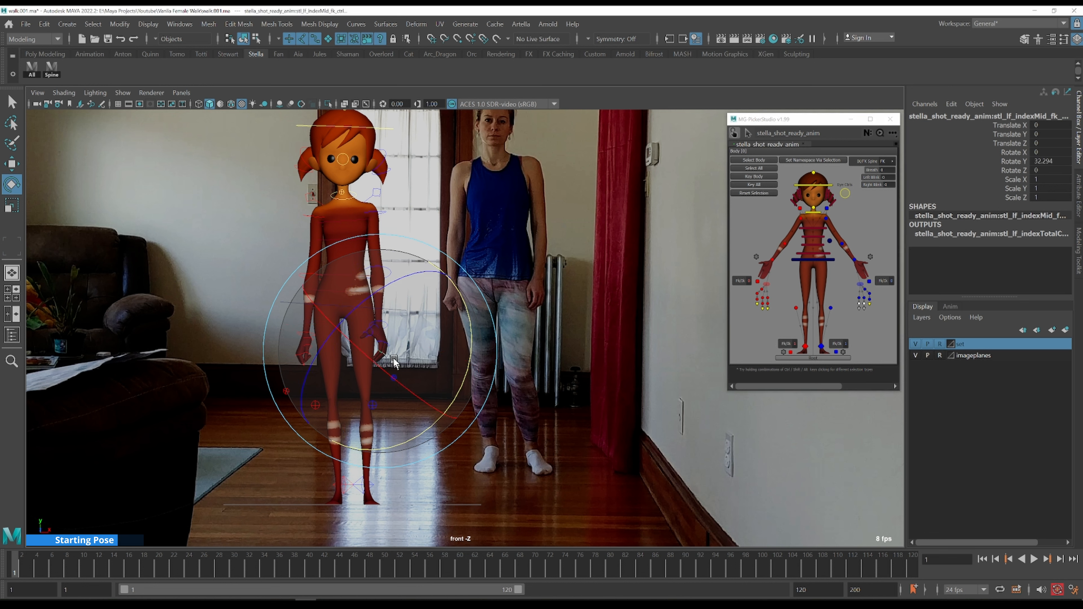
{"action": "key", "text": "q"}
- Rotate the left thumb base FK control to Rotate X 0.853, Rotate Y 40.735 and Rotate Z 9.978
{"action": "left_click", "coordinate": [379, 331]}
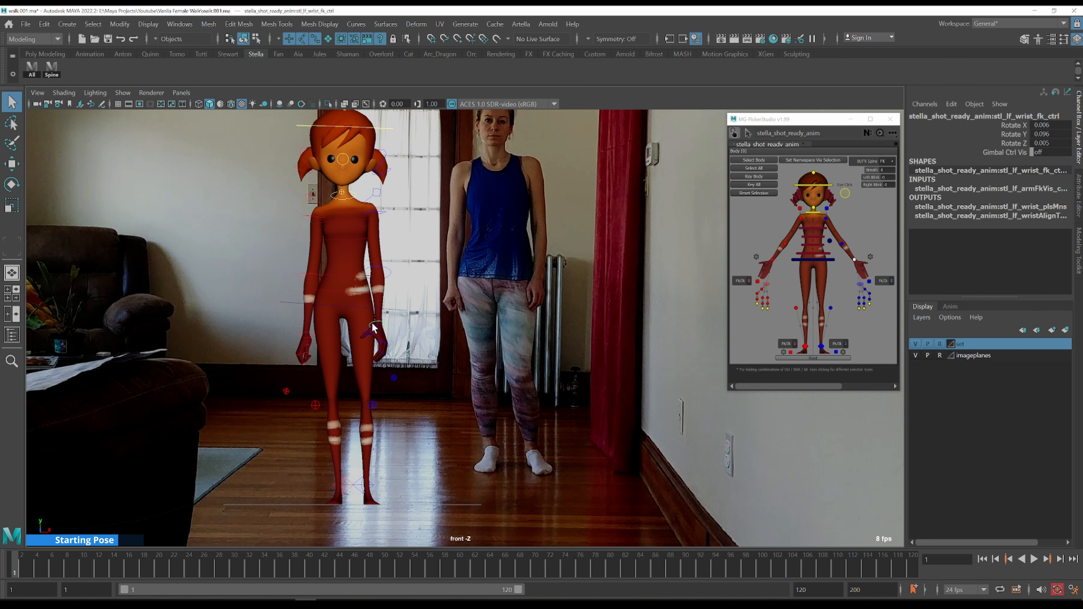
{"action": "left_click", "coordinate": [374, 325]}
{"action": "key", "text": "e"}
{"action": "left_click_drag", "start_coordinate": [332, 394], "coordinate": [390, 410]}
{"action": "scroll", "coordinate": [389, 372], "scroll_direction": "up", "scroll_amount": 8}
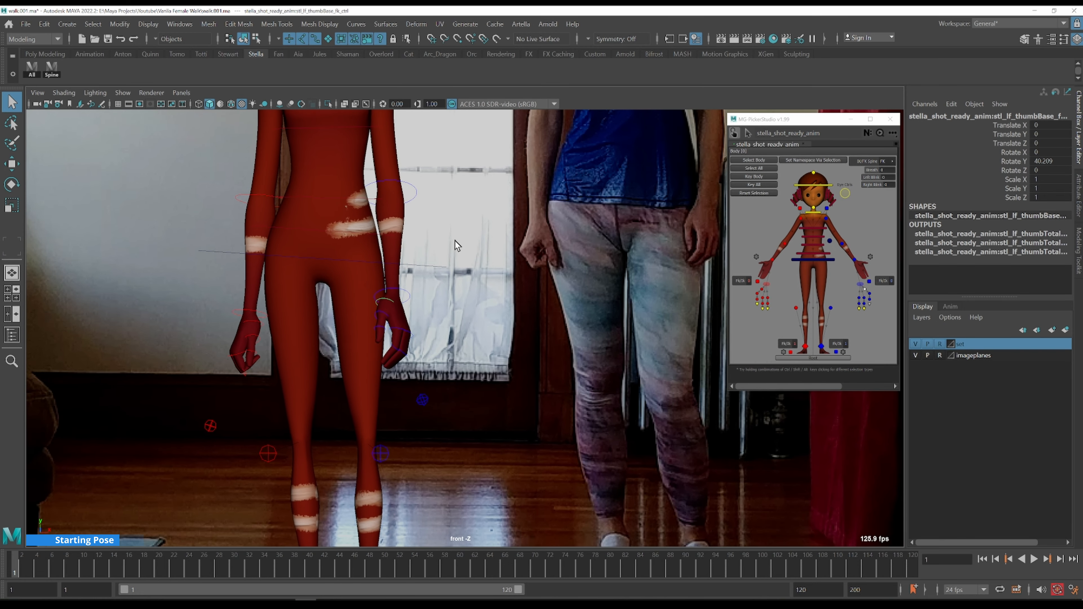
{"action": "key", "text": "e"}
{"action": "left_click_drag", "start_coordinate": [422, 328], "coordinate": [425, 296]}
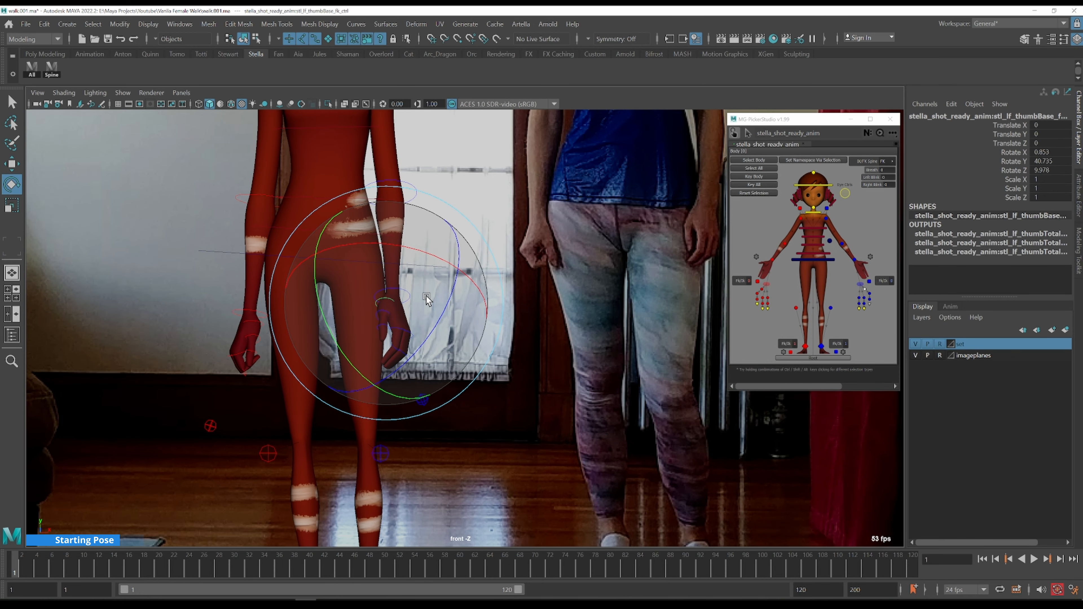
- Rotate the left wrist FK control to Rotate X 10.919, Rotate Y 2.702 and Rotate Z -10.641
{"action": "left_click", "coordinate": [405, 290]}
{"action": "left_click_drag", "start_coordinate": [424, 335], "coordinate": [375, 286]}
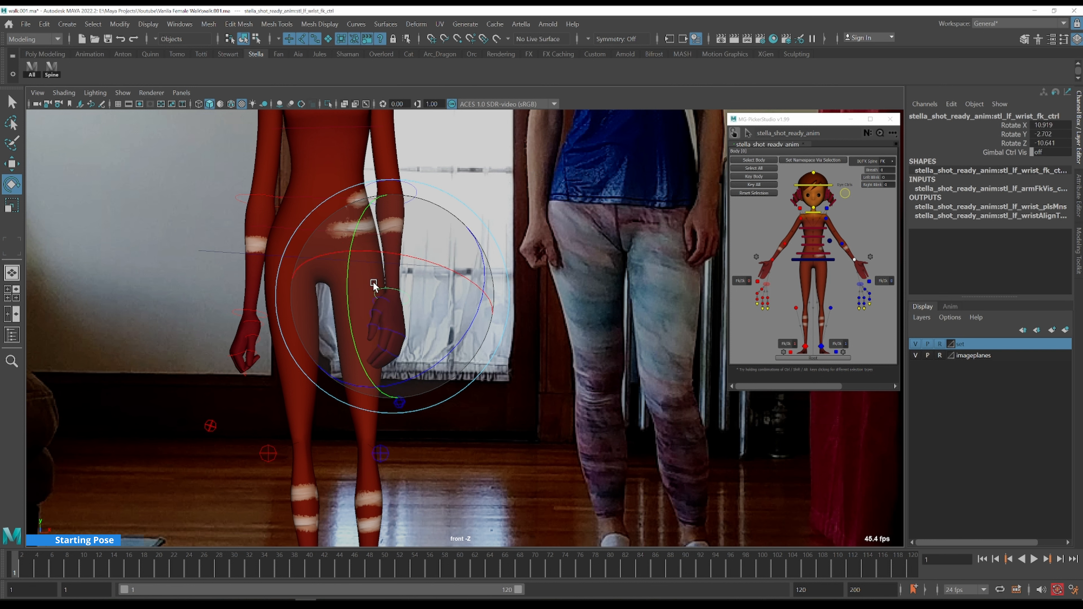
{"action": "key", "text": "q"}
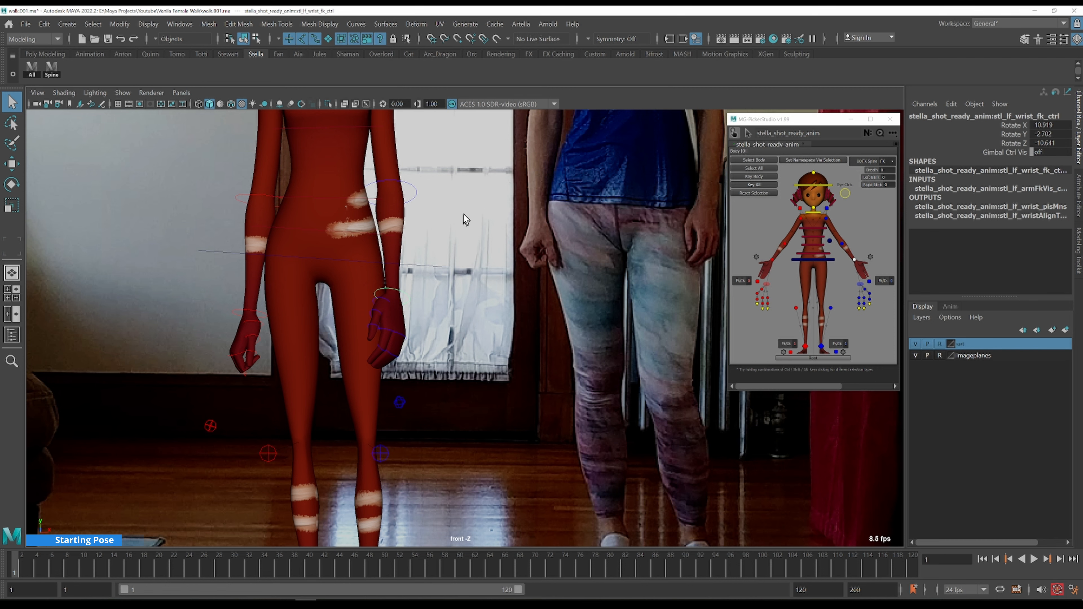
- Fine-tune the left upper arm FK rotation in the front view and shift the COG control to Translate X -2.084
{"action": "middle_click_drag", "start_coordinate": [466, 186], "coordinate": [401, 351], "text": "alt"}
{"action": "left_click", "coordinate": [334, 239]}
{"action": "key", "text": "e"}
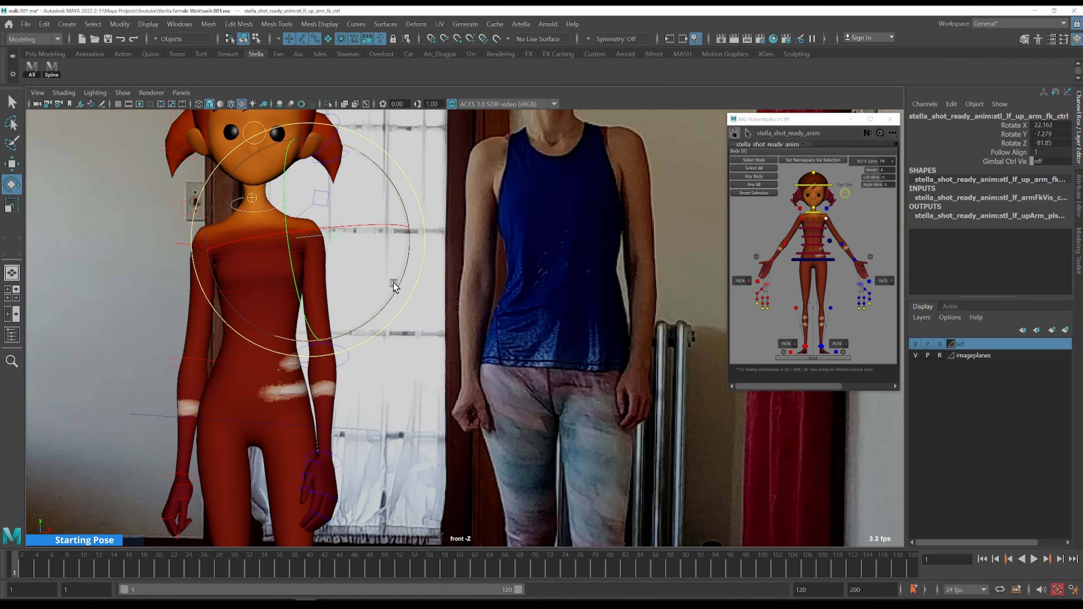
{"action": "left_click_drag", "start_coordinate": [396, 281], "coordinate": [395, 282]}
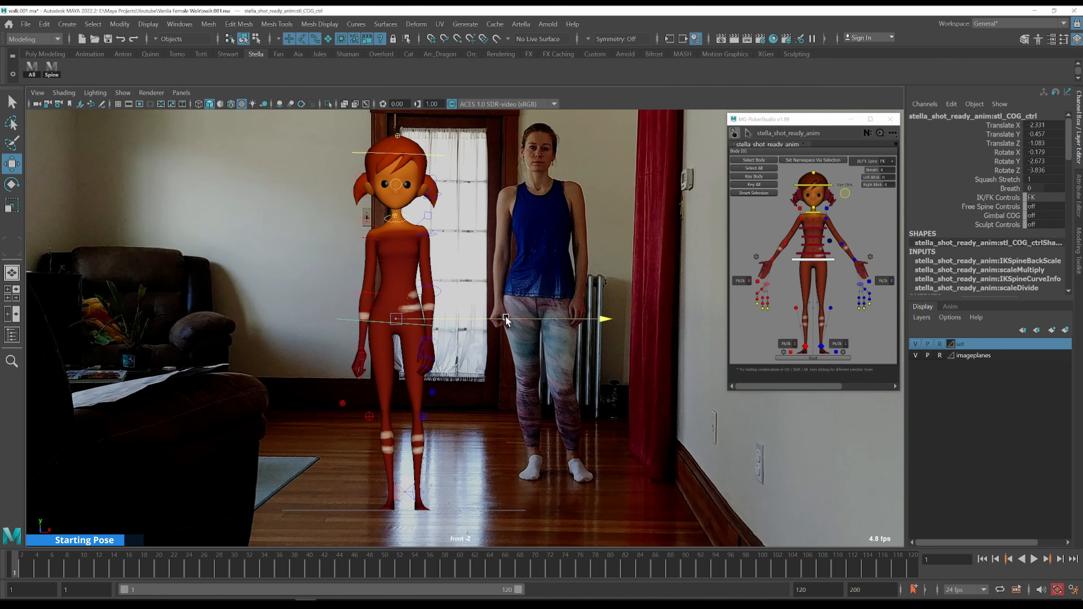
{"action": "left_click_drag", "start_coordinate": [506, 320], "coordinate": [507, 321]}
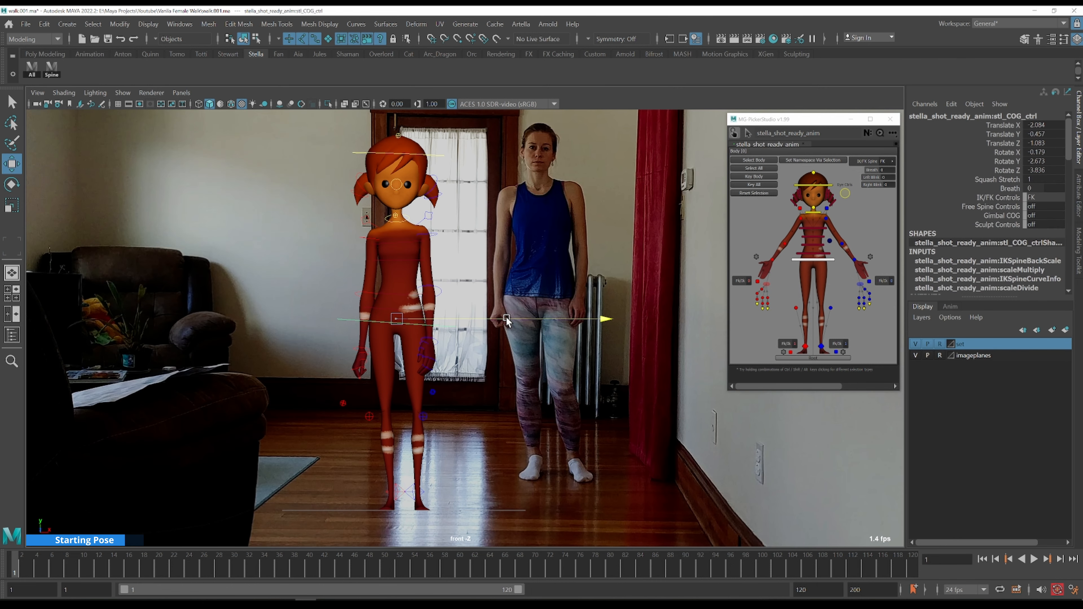
{"action": "key", "text": "q"}
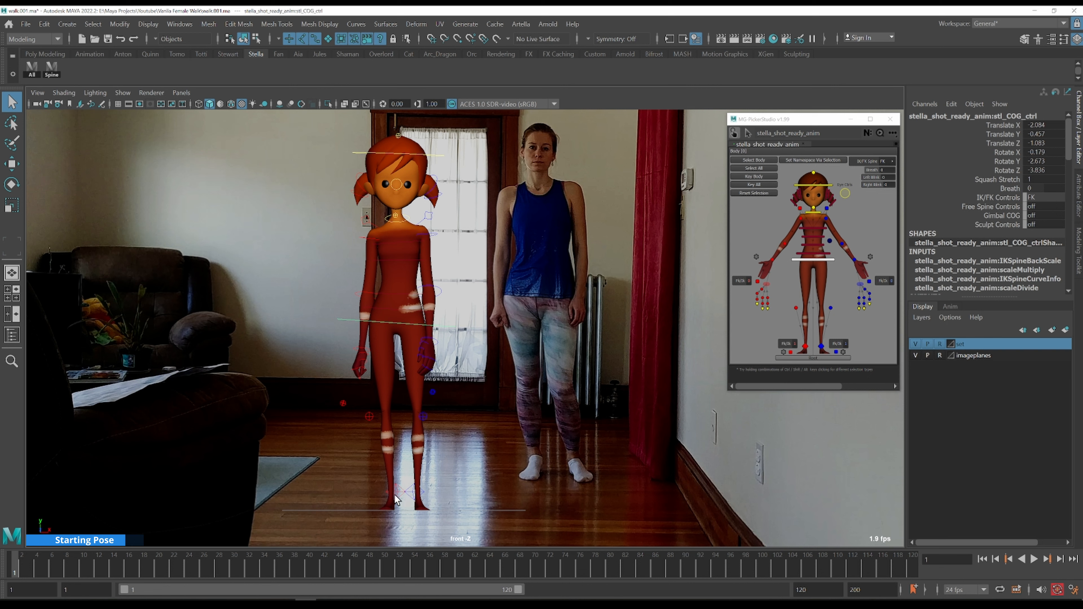
- Turn the right foot IK control to Rotate Y -16.763 and rotate the left foot IK control to match the front reference
{"action": "left_click", "coordinate": [396, 497]}
{"action": "key", "text": "e"}
{"action": "left_click_drag", "start_coordinate": [422, 500], "coordinate": [409, 503]}
{"action": "key", "text": "q"}
{"action": "left_click", "coordinate": [414, 493]}
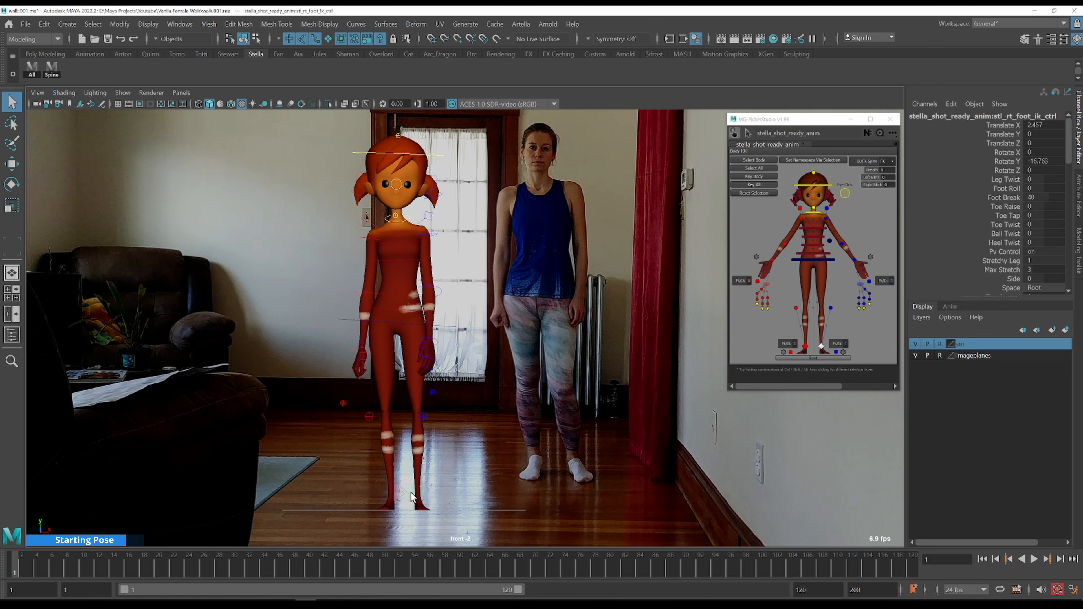
{"action": "key", "text": "e"}
{"action": "left_click_drag", "start_coordinate": [466, 500], "coordinate": [474, 498]}
{"action": "key", "text": "q"}
- Try adjusting the left foot IK control's Foot Roll attribute while viewing the feet in the perspective view
{"action": "left_click", "coordinate": [427, 489]}
{"action": "left_click", "coordinate": [422, 491]}
{"action": "scroll", "coordinate": [1026, 192], "scroll_direction": "down", "scroll_amount": 3}
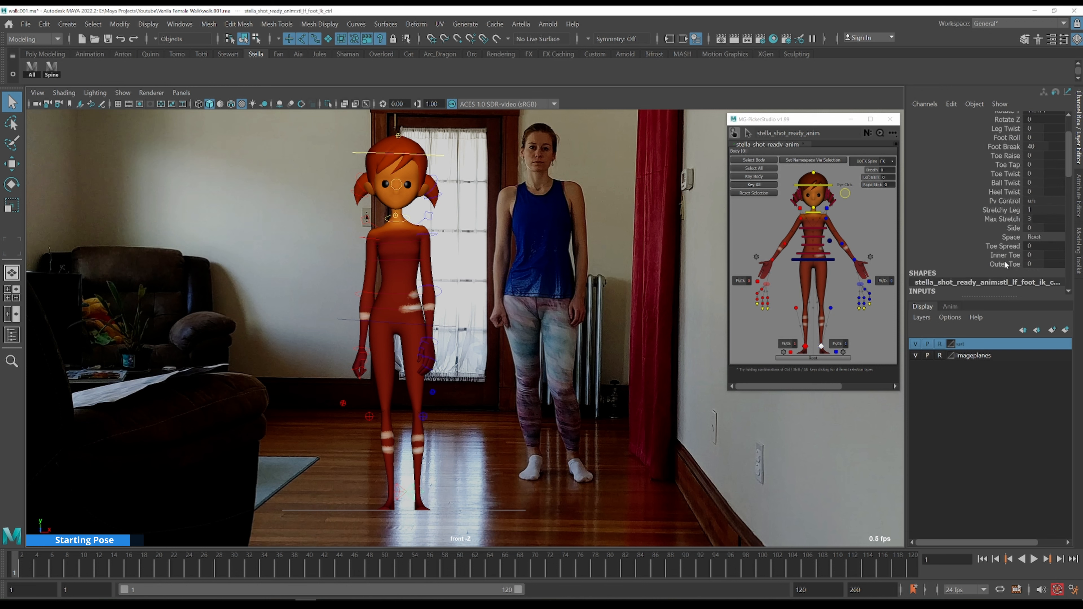
{"action": "left_click", "coordinate": [1007, 138]}
{"action": "key", "text": "space"}
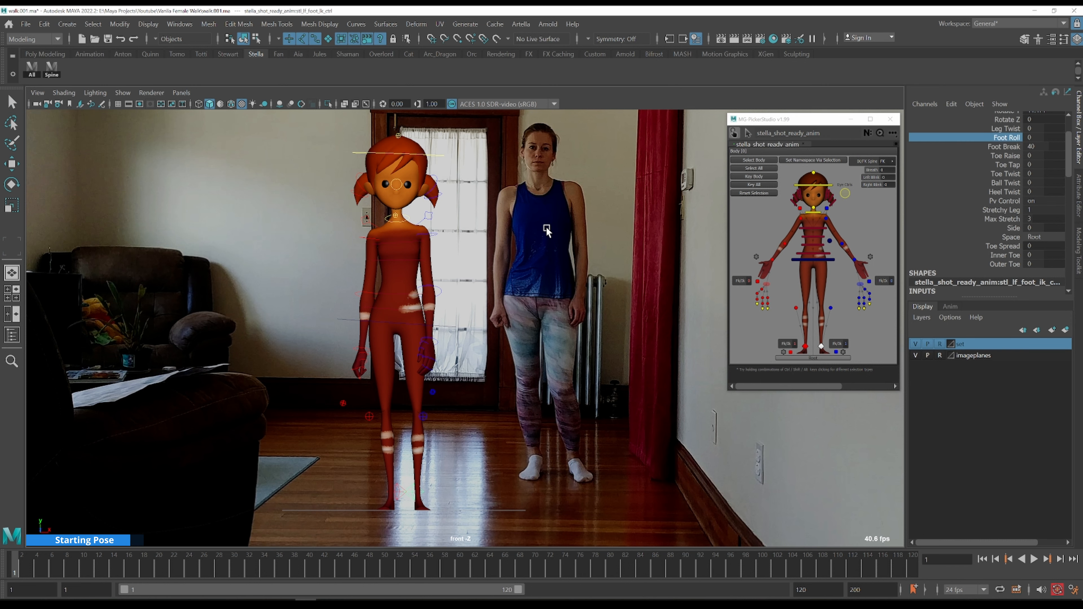
{"action": "scroll", "coordinate": [551, 256], "scroll_direction": "down", "scroll_amount": 6}
{"action": "left_click_drag", "start_coordinate": [535, 233], "coordinate": [583, 263], "text": "alt"}
{"action": "middle_click_drag", "start_coordinate": [582, 263], "coordinate": [534, 266], "text": "alt"}
{"action": "key", "text": "space"}
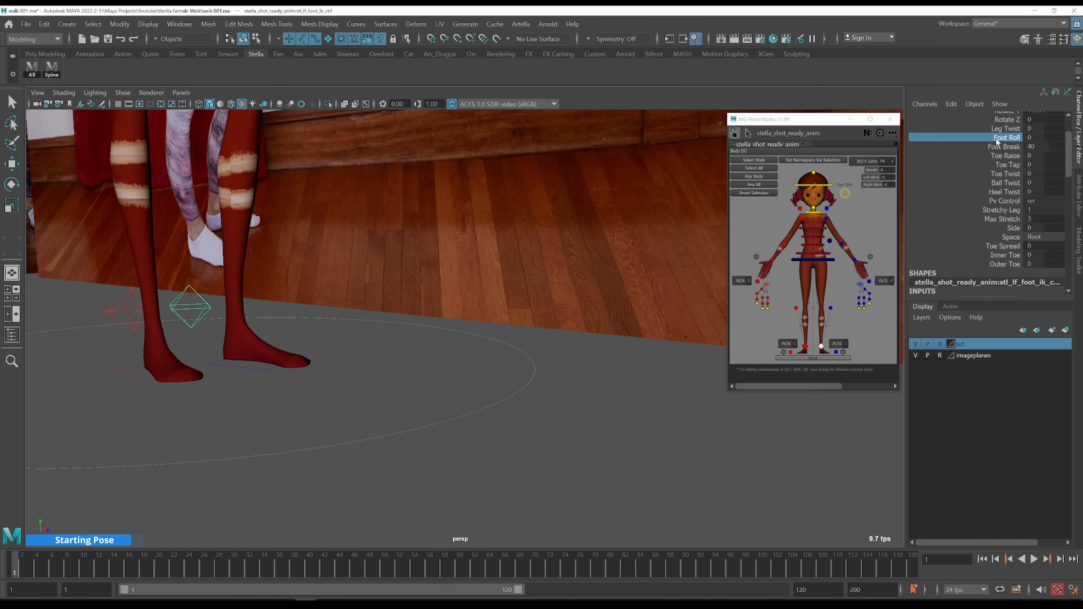
{"action": "middle_click_drag", "start_coordinate": [436, 210], "coordinate": [616, 217]}
- Try a Side value of -6.64 on the left foot IK control, check it in the front view and undo it
{"action": "left_click", "coordinate": [1013, 229]}
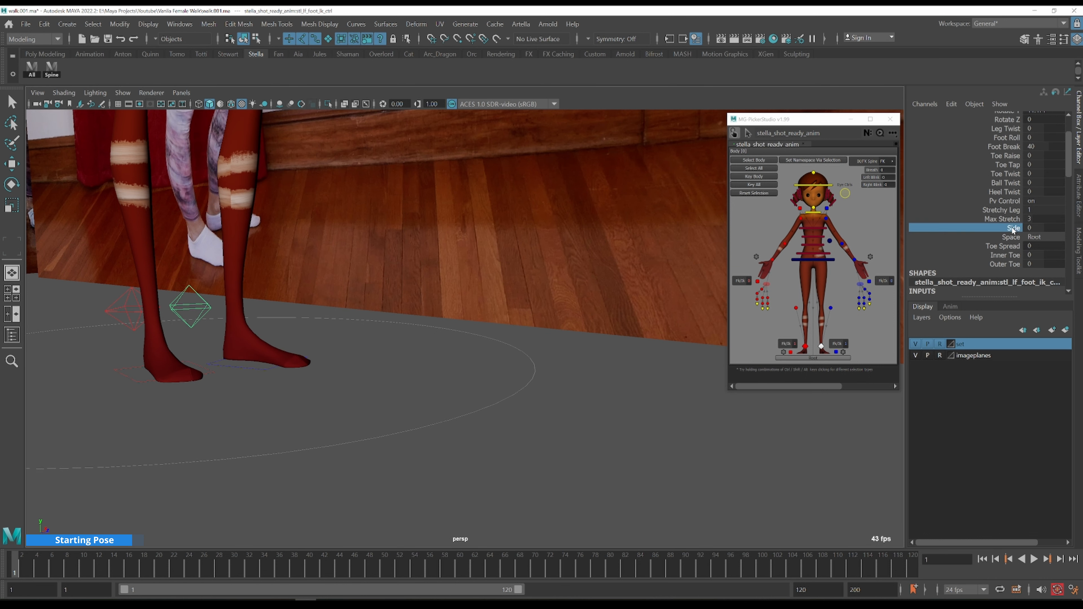
{"action": "middle_click_drag", "start_coordinate": [380, 266], "coordinate": [501, 268]}
{"action": "left_click_drag", "start_coordinate": [500, 268], "coordinate": [409, 261], "text": "alt"}
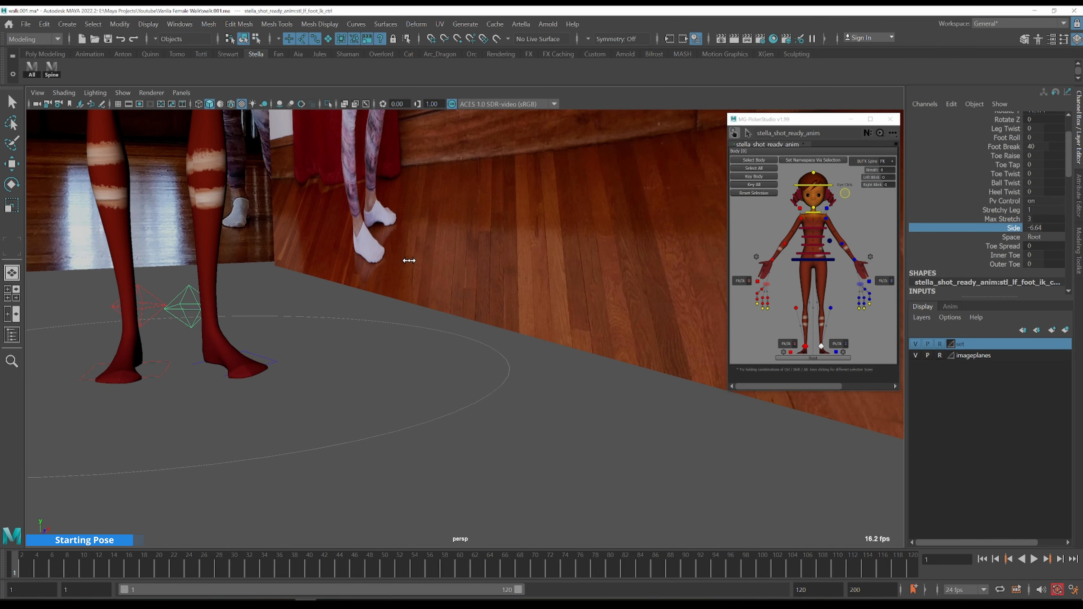
{"action": "mouse_move", "coordinate": [432, 256]}
{"action": "middle_mouse_down"}
{"action": "mouse_move", "coordinate": [609, 234]}
{"action": "mouse_move", "coordinate": [384, 252]}
{"action": "mouse_move", "coordinate": [413, 264]}
{"action": "middle_mouse_up"}
{"action": "key", "text": "space"}
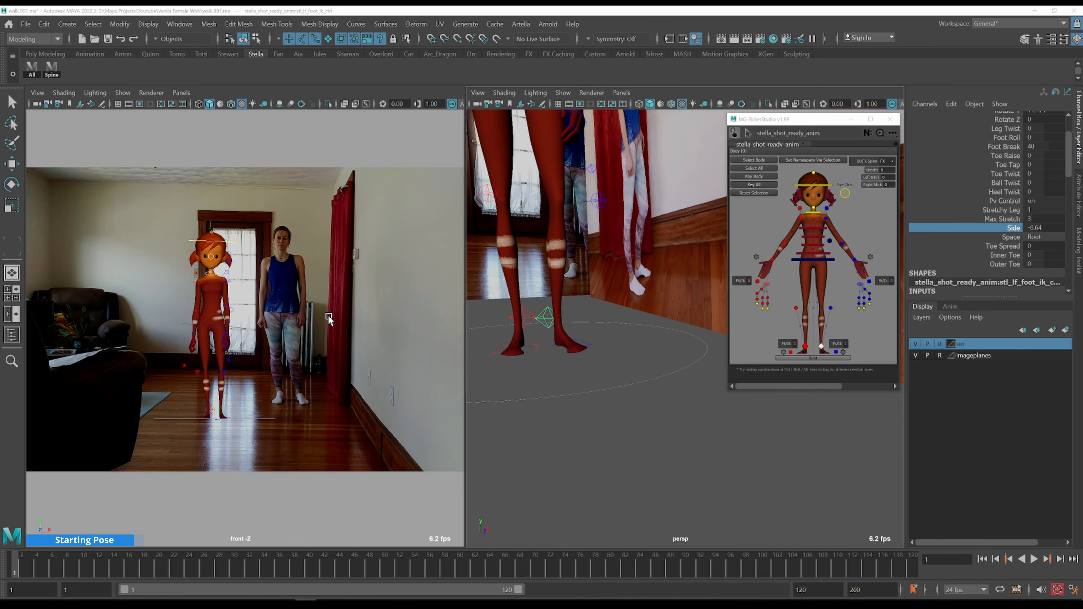
{"action": "key", "text": "space"}
{"action": "key", "text": "ctrl+z"}
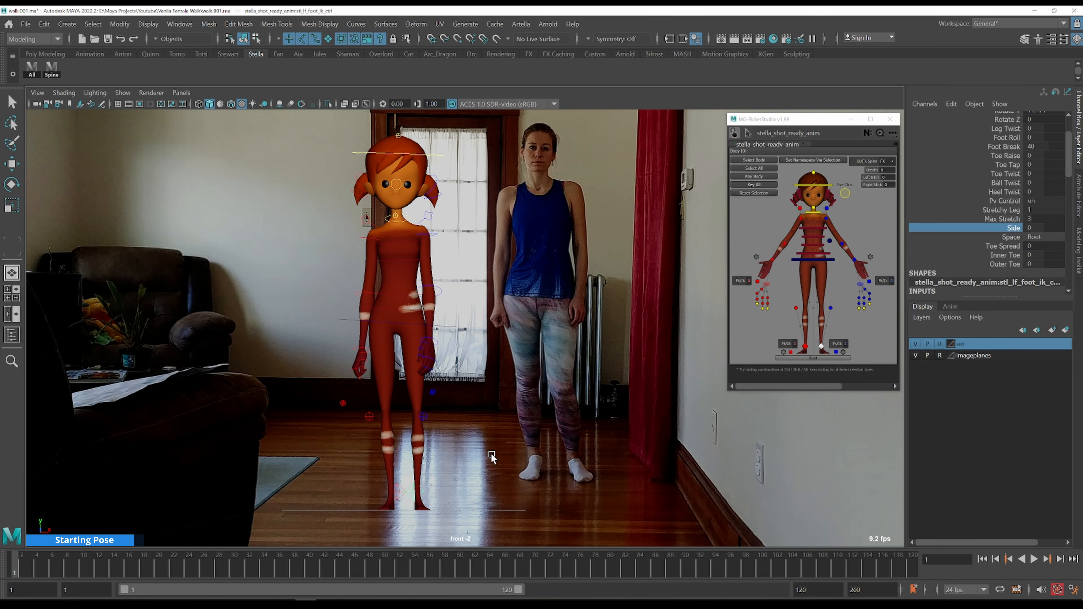
- Move the left knee pole vector control slightly inward in the front view
{"action": "middle_click_drag", "start_coordinate": [495, 451], "coordinate": [456, 457]}
{"action": "left_click", "coordinate": [423, 416]}
{"action": "key", "text": "w"}
{"action": "left_click_drag", "start_coordinate": [477, 421], "coordinate": [470, 421]}
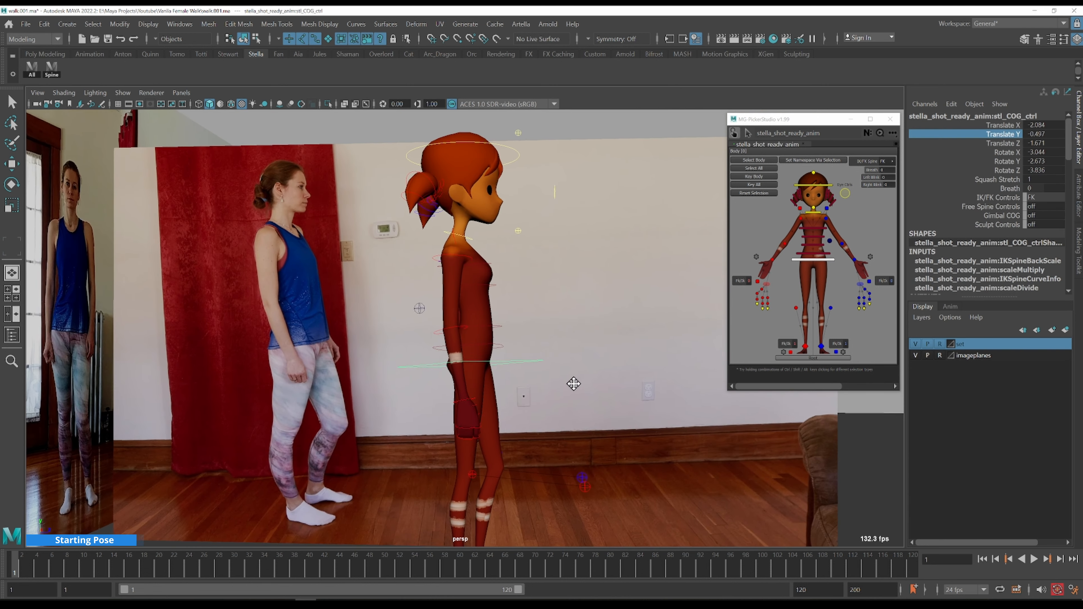
- Tilt the head control up to Rotate X -4.2 to match the side reference
{"action": "middle_click_drag", "start_coordinate": [570, 367], "coordinate": [576, 386], "text": "alt"}
{"action": "left_click", "coordinate": [522, 174]}
{"action": "key", "text": "e"}
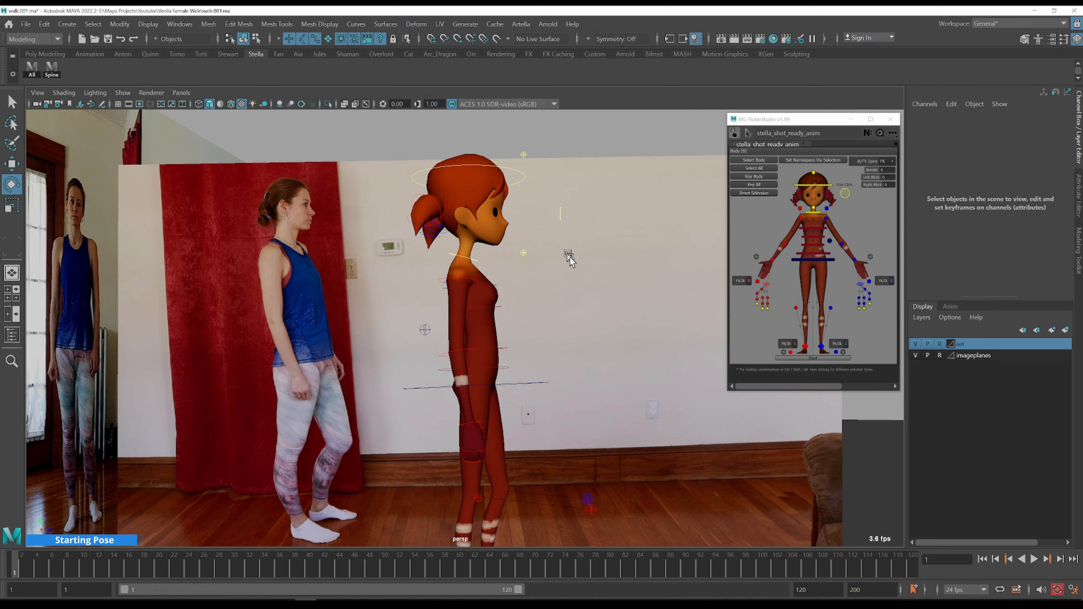
{"action": "left_click", "coordinate": [515, 169]}
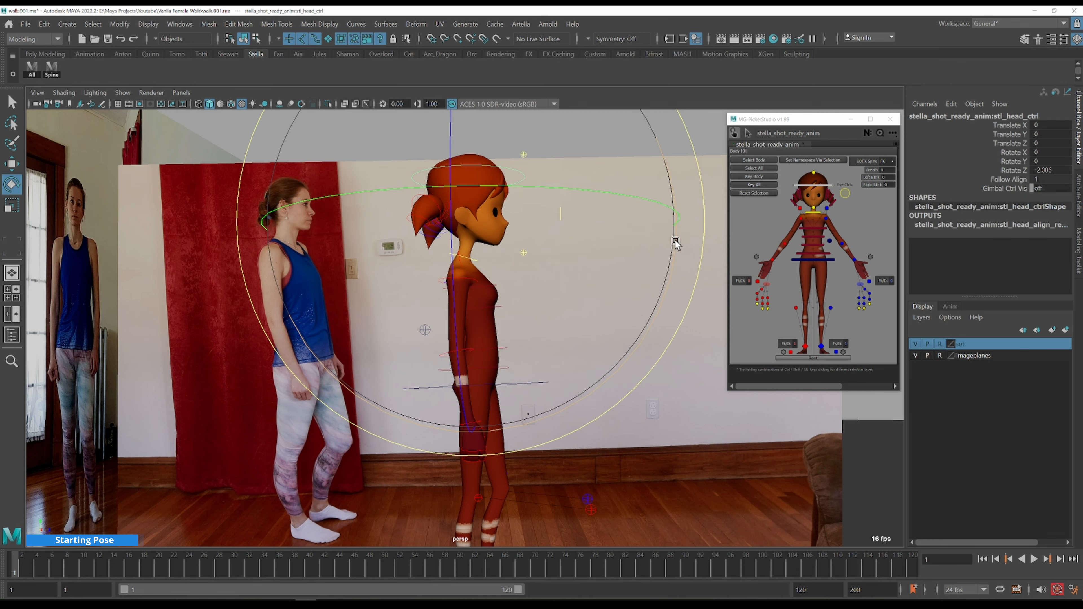
{"action": "left_click_drag", "start_coordinate": [675, 244], "coordinate": [678, 230]}
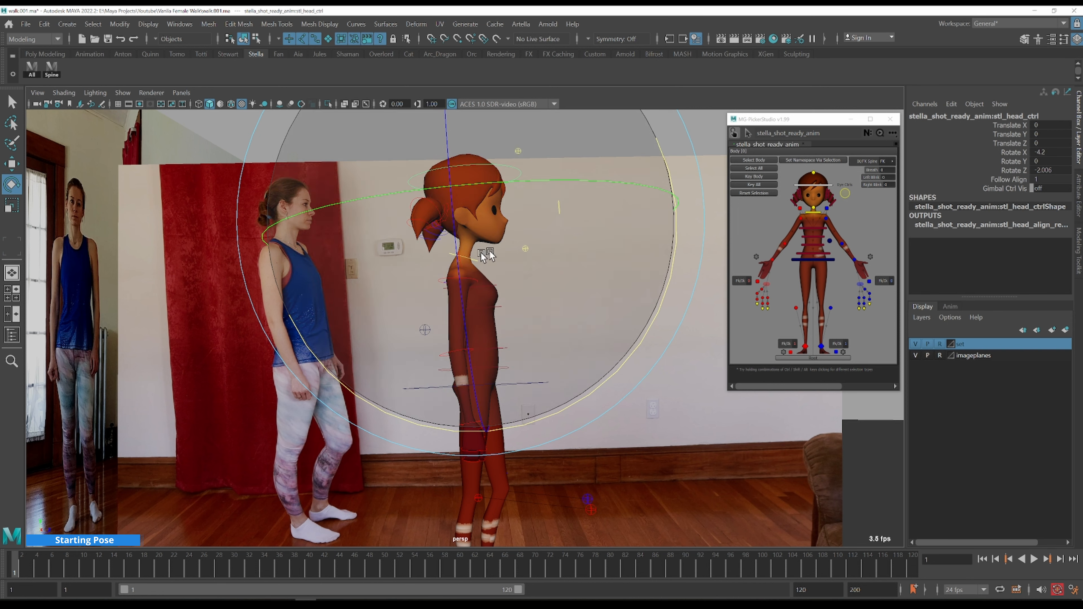
{"action": "key", "text": "q"}
- Select all of Stella's rig controls and key the starting pose at frame 1
{"action": "left_click_drag", "start_coordinate": [554, 299], "coordinate": [515, 307], "text": "alt"}
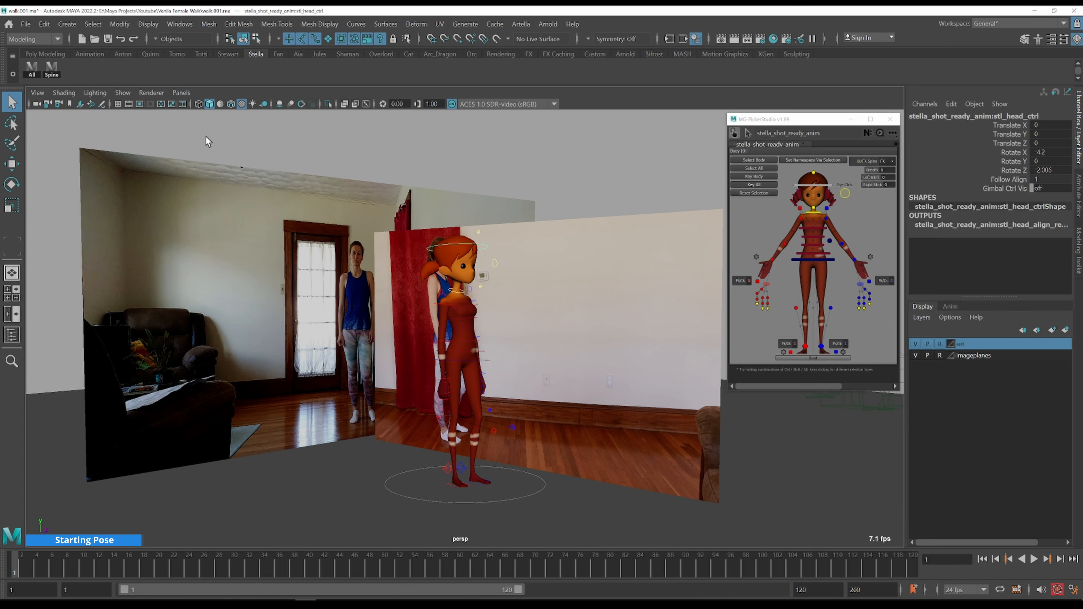
{"action": "left_click", "coordinate": [32, 68]}
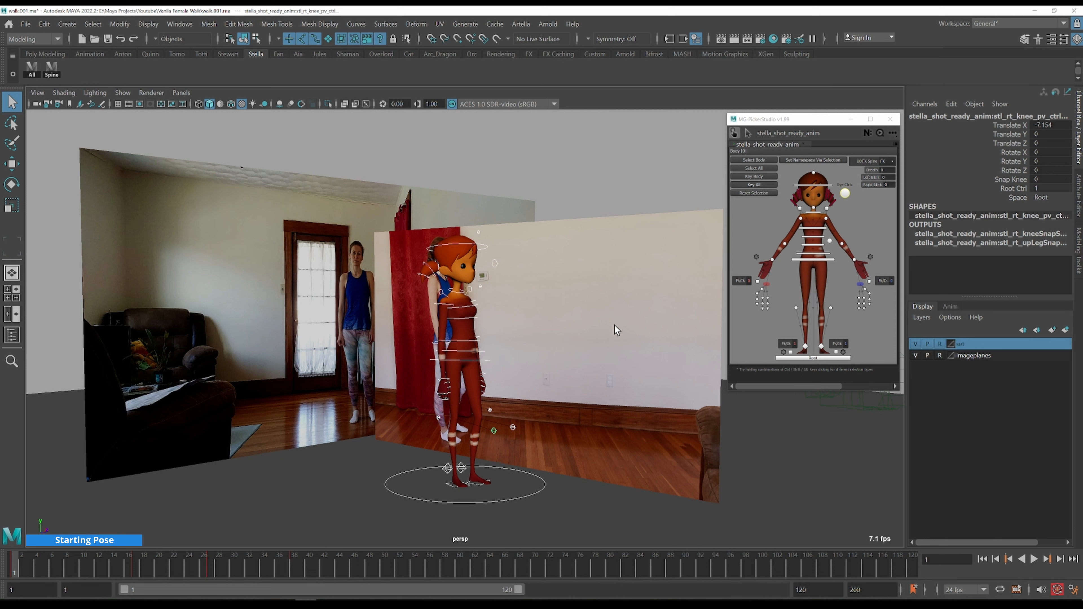
{"action": "key", "text": "s"}
{"action": "left_click", "coordinate": [529, 469]}
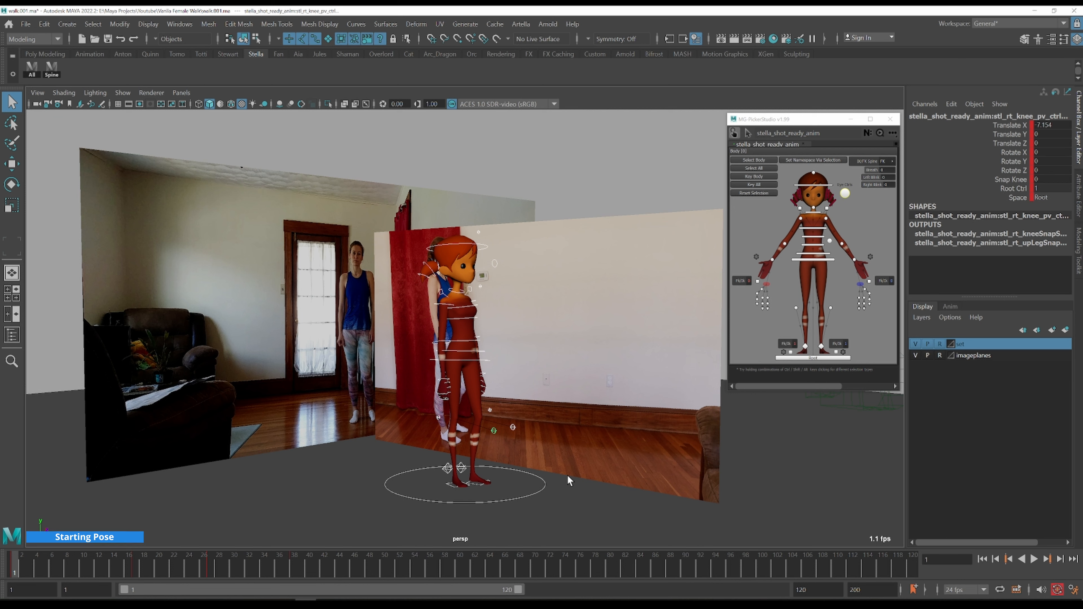
- Go to frame 17, select all of Stella's rig controls and key the held starting pose there
{"action": "left_click", "coordinate": [135, 561]}
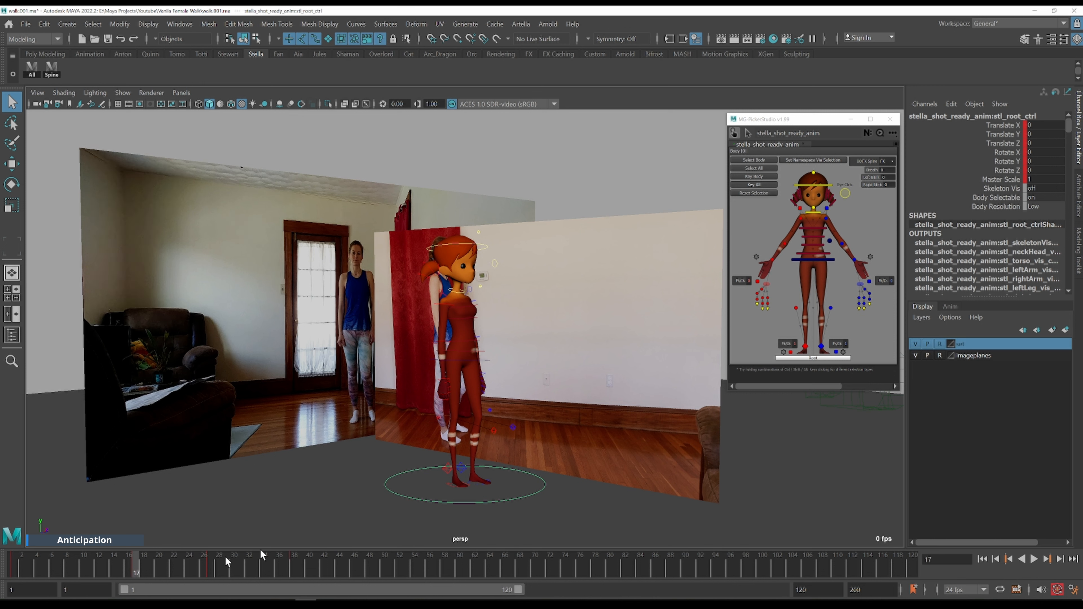
{"action": "left_click", "coordinate": [32, 68]}
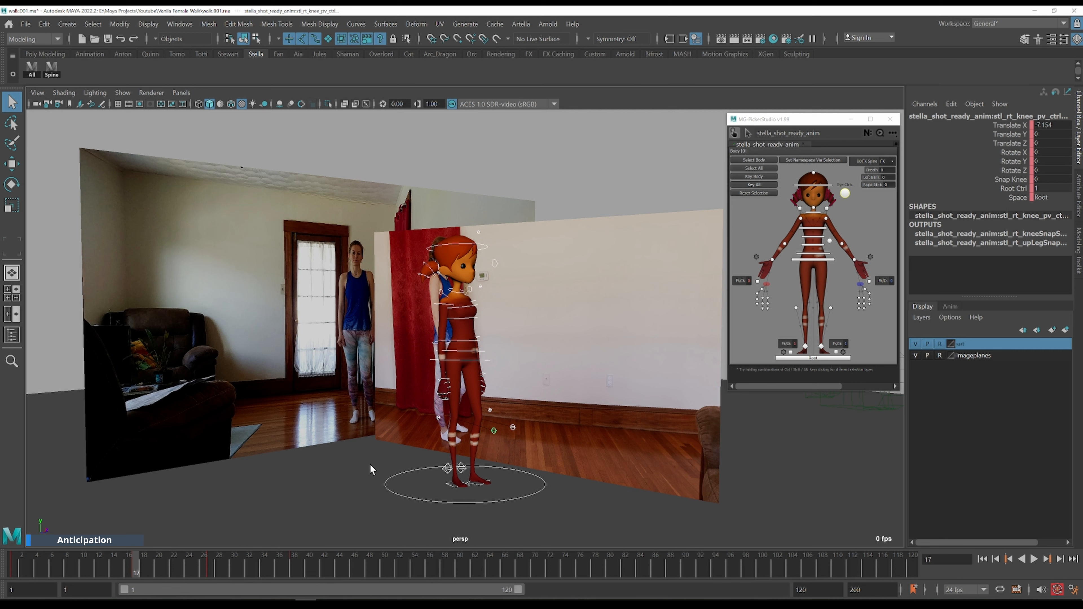
{"action": "key", "text": "alt+v"}
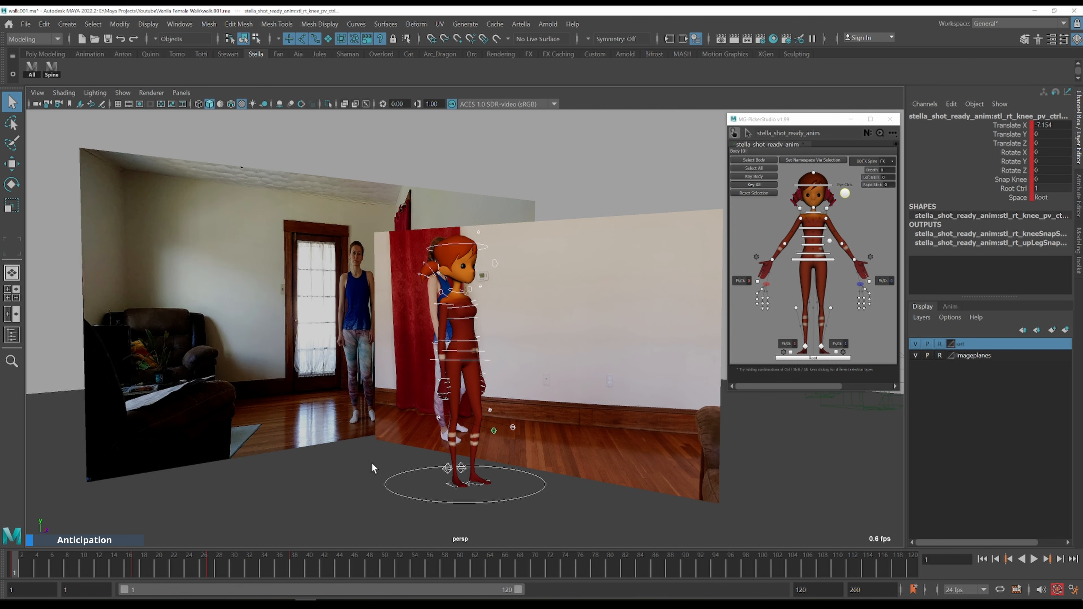
{"action": "left_click_drag", "start_coordinate": [378, 456], "coordinate": [487, 368], "text": "alt"}
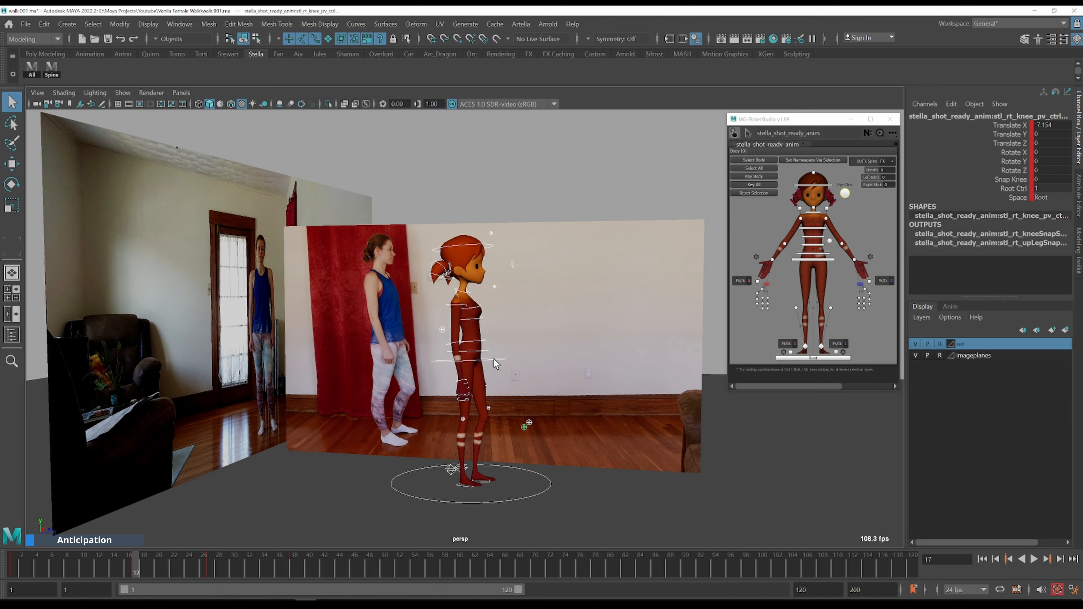
- Select the COG control and compare the side-view pose and reference between frames 1 and 17
{"action": "left_click", "coordinate": [494, 359]}
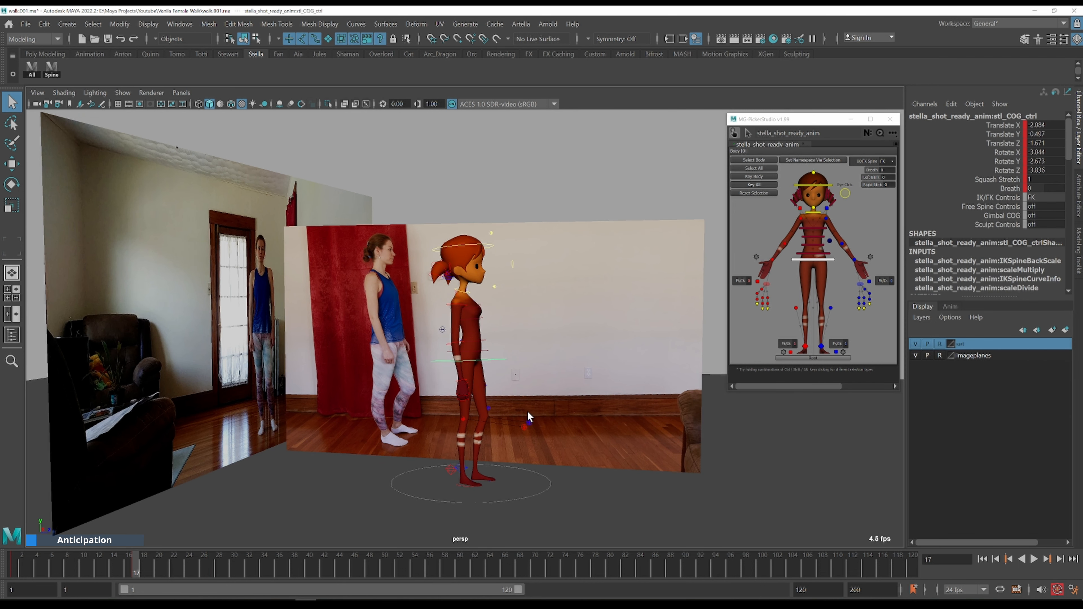
{"action": "scroll", "coordinate": [436, 367], "scroll_direction": "up", "scroll_amount": 9}
{"action": "middle_click_drag", "start_coordinate": [612, 409], "coordinate": [553, 316], "text": "alt"}
{"action": "scroll", "coordinate": [552, 317], "scroll_direction": "down", "scroll_amount": 4}
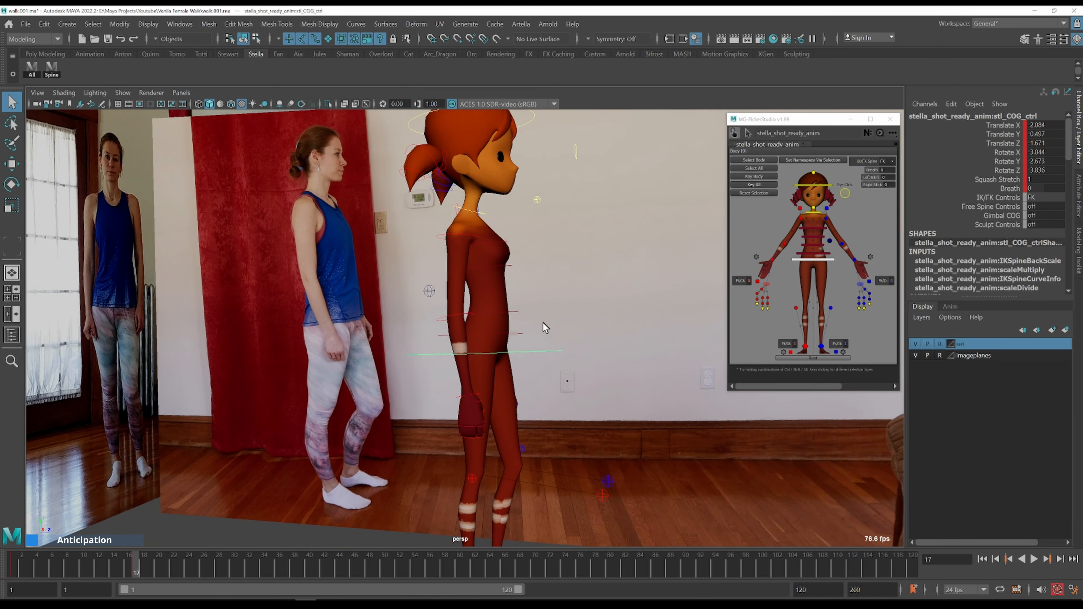
{"action": "left_click_drag", "start_coordinate": [544, 325], "coordinate": [372, 294], "text": "alt"}
{"action": "key", "text": "comma"}
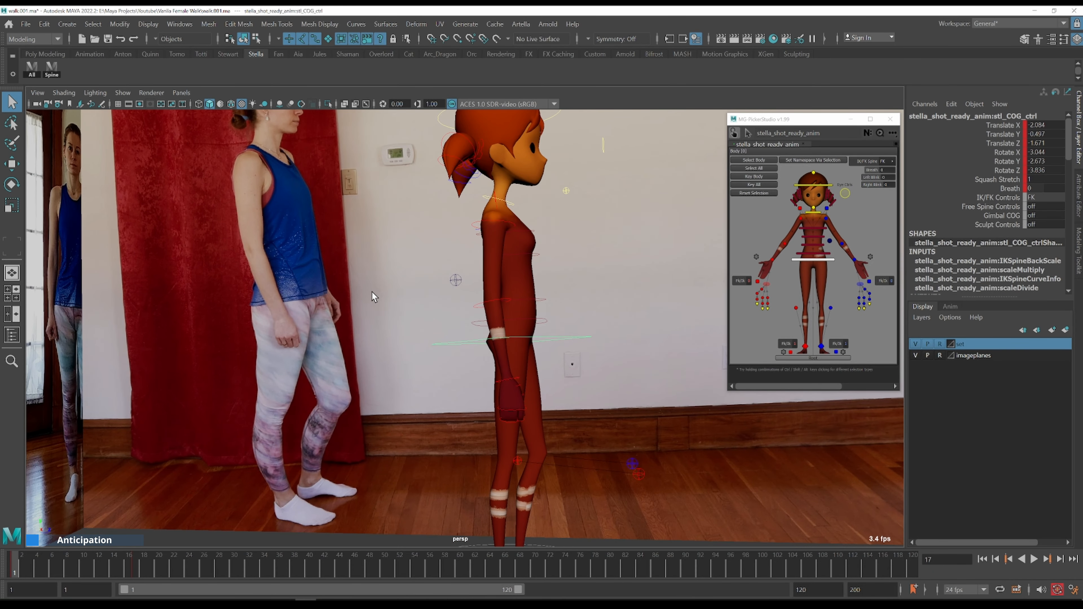
{"action": "scroll", "coordinate": [630, 276], "scroll_direction": "down", "scroll_amount": 2}
{"action": "middle_click_drag", "start_coordinate": [632, 275], "coordinate": [627, 321], "text": "alt"}
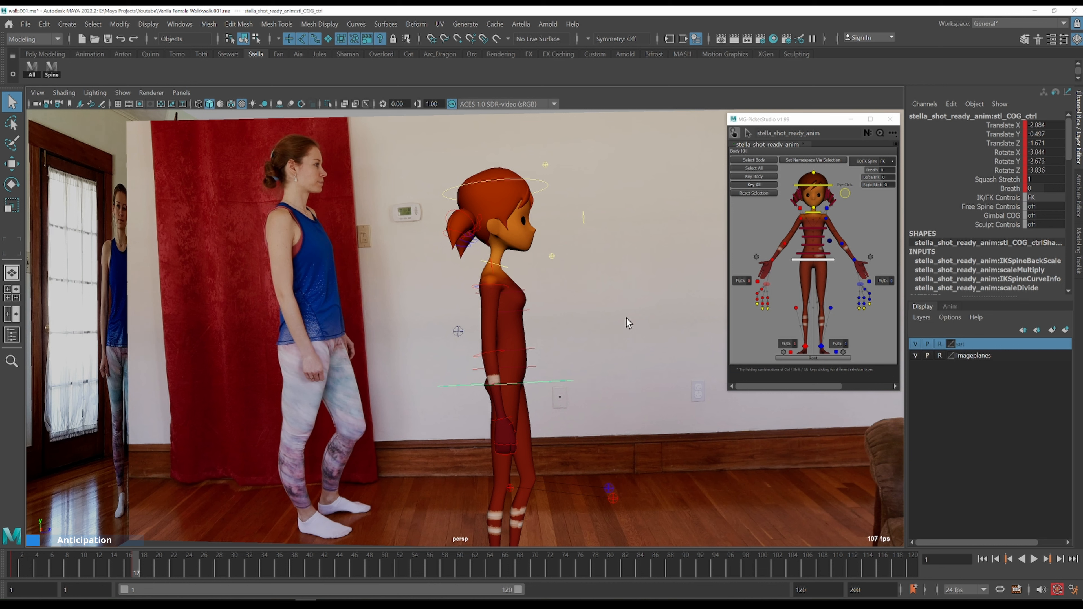
{"action": "key", "text": "period"}
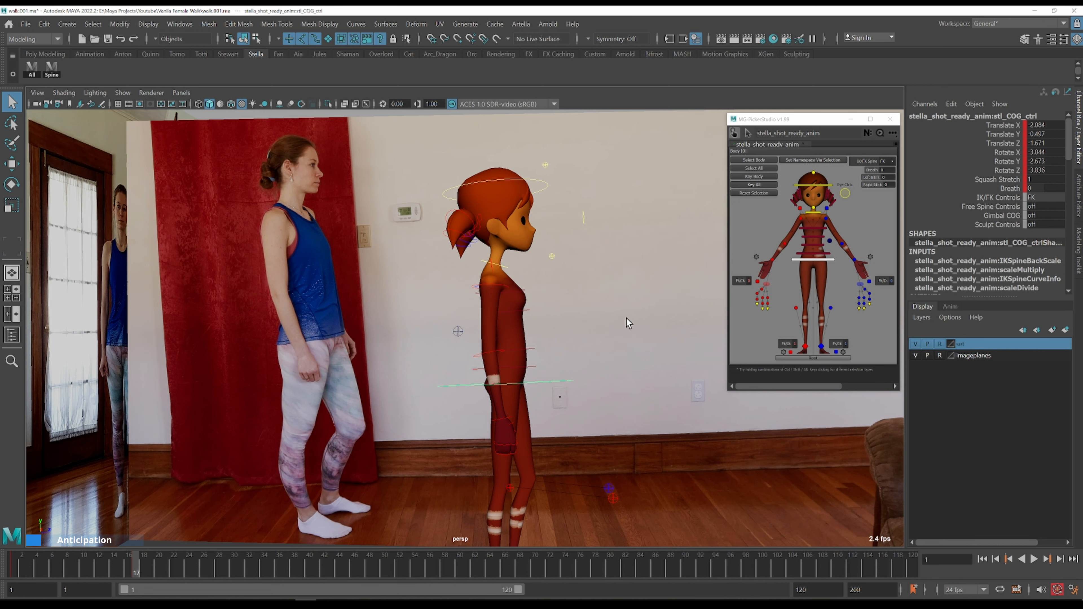
{"action": "key", "text": "comma"}
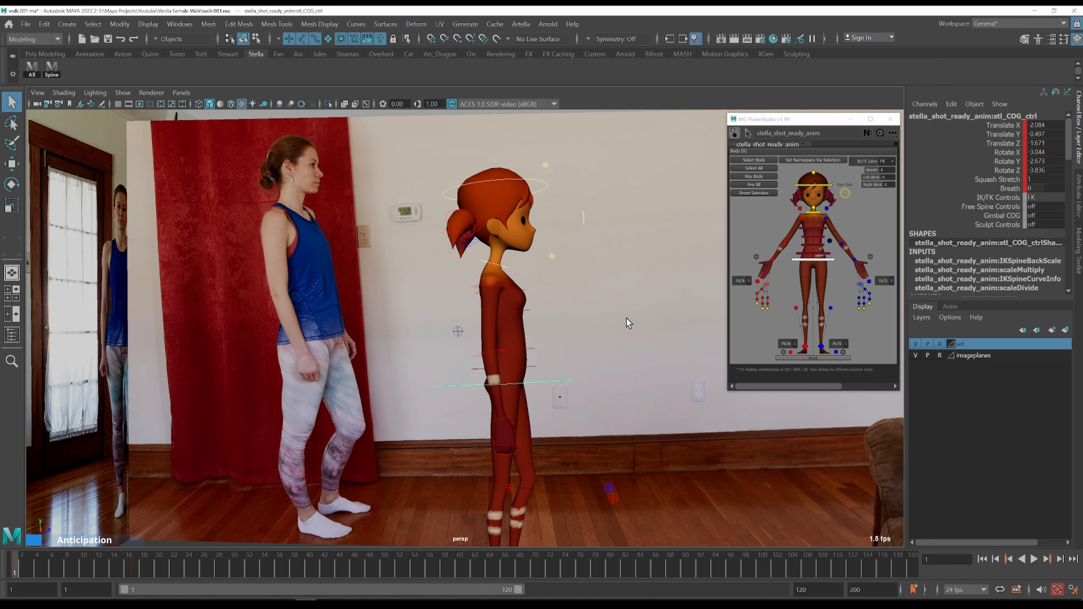
{"action": "key", "text": "period"}
{"action": "key", "text": "comma"}
{"action": "key", "text": "period"}
- Compare the front-view reference with the rig between frames 1 and 17
{"action": "key", "text": "space"}
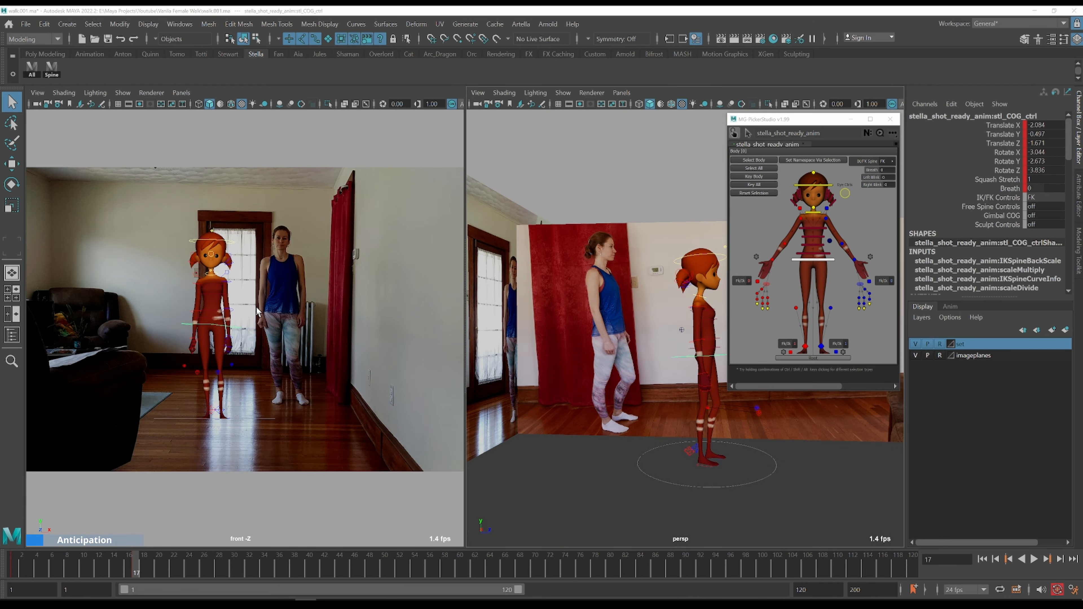
{"action": "key", "text": "space"}
{"action": "key", "text": "comma"}
{"action": "key", "text": "period"}
{"action": "key", "text": "comma"}
{"action": "key", "text": "period"}
{"action": "key", "text": "comma"}
{"action": "key", "text": "period"}
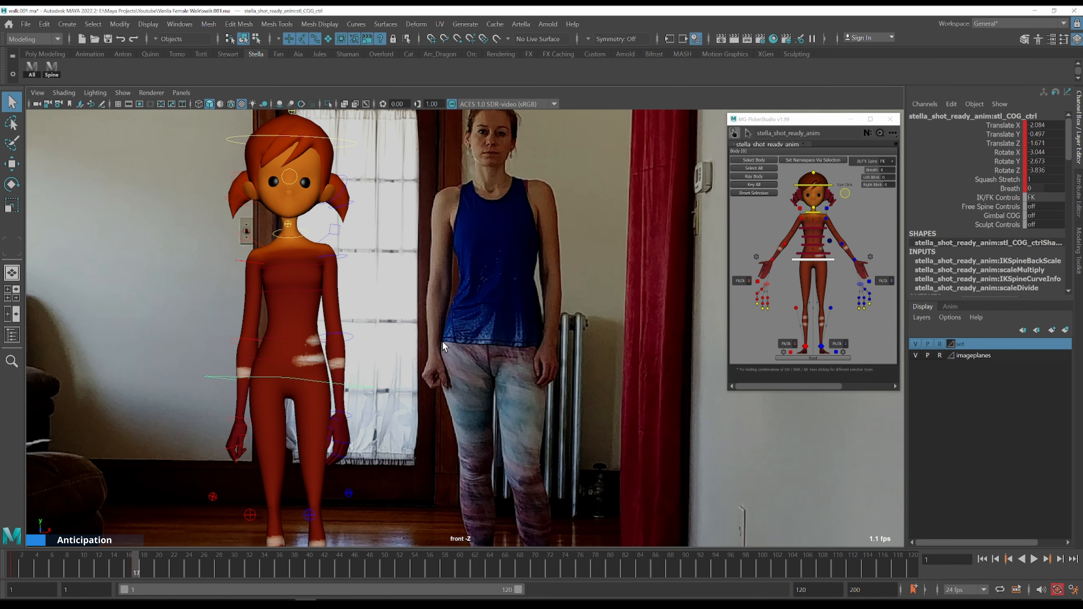
- At frame 17, twist the COG control in the front view to about Rotate Y -2.003 and check it against frame 1
{"action": "key", "text": "e"}
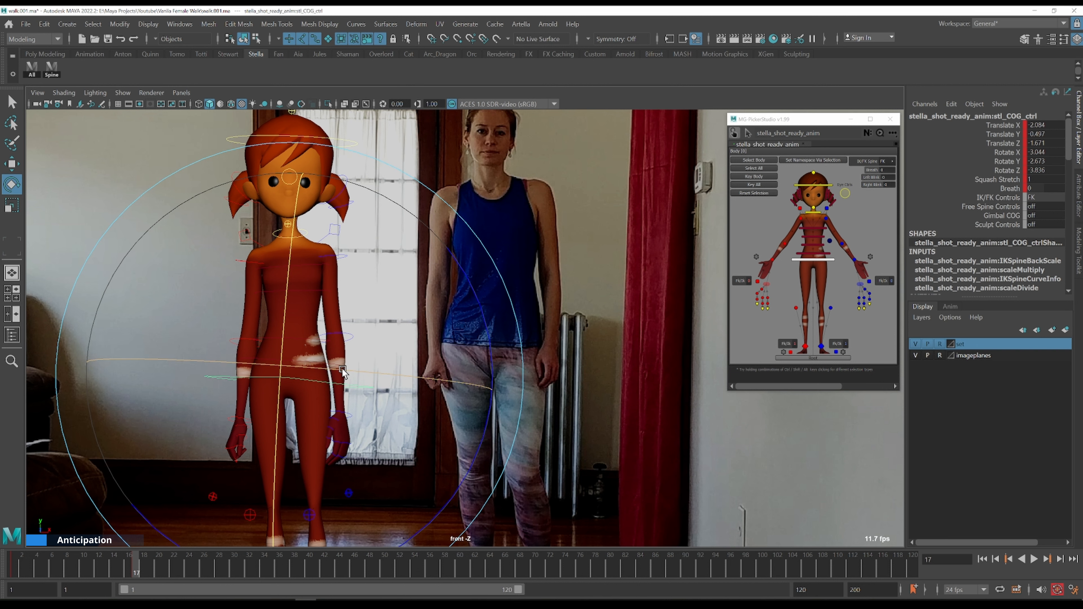
{"action": "left_click_drag", "start_coordinate": [342, 370], "coordinate": [343, 370]}
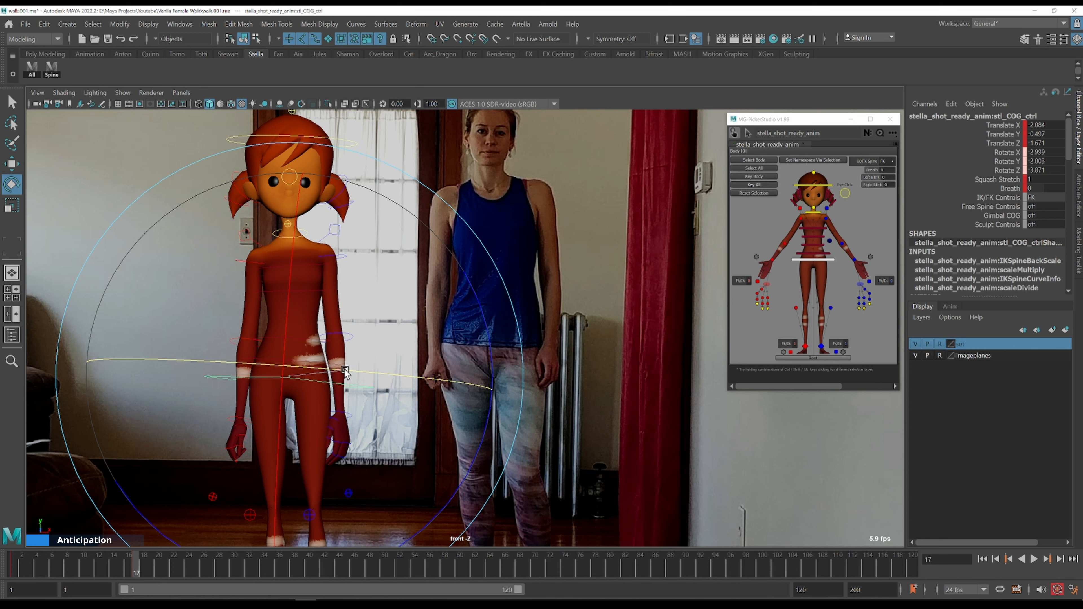
{"action": "key", "text": "comma"}
{"action": "key", "text": "period"}
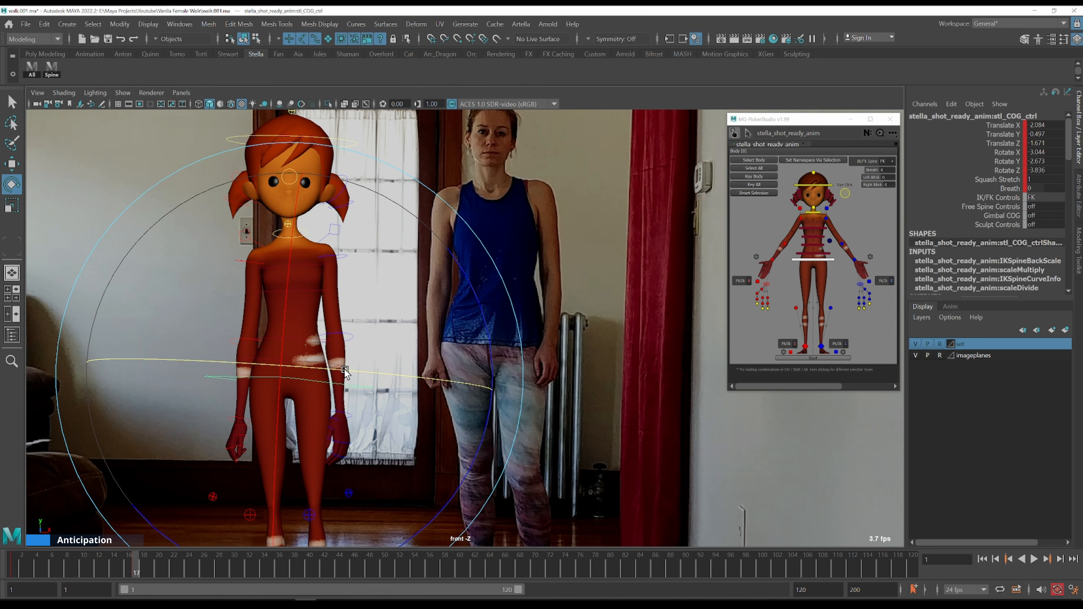
{"action": "key", "text": "comma"}
{"action": "key", "text": "period"}
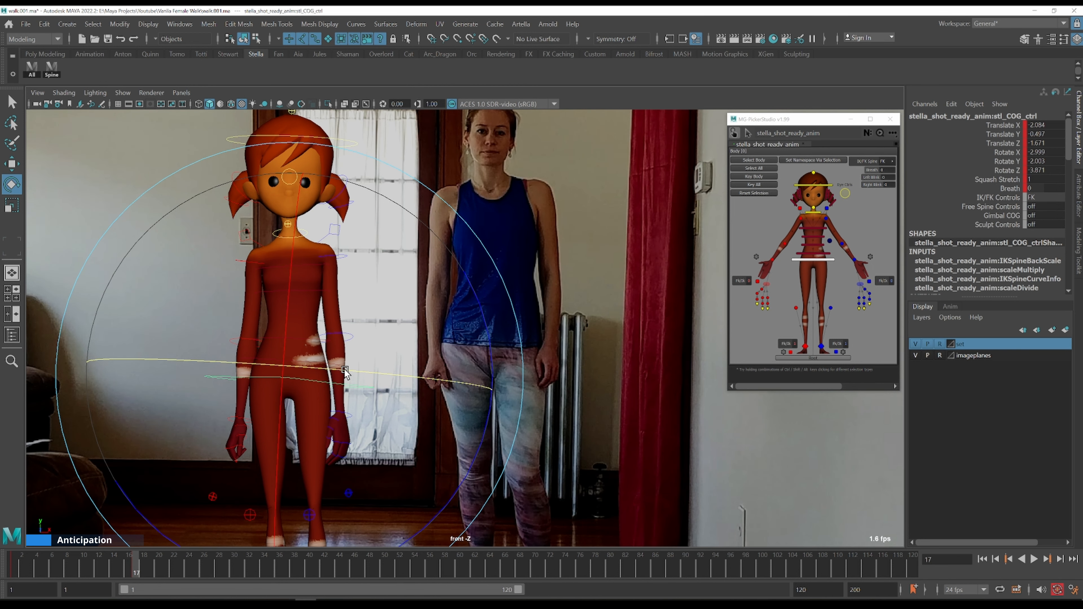
{"action": "key", "text": "comma"}
{"action": "key", "text": "period"}
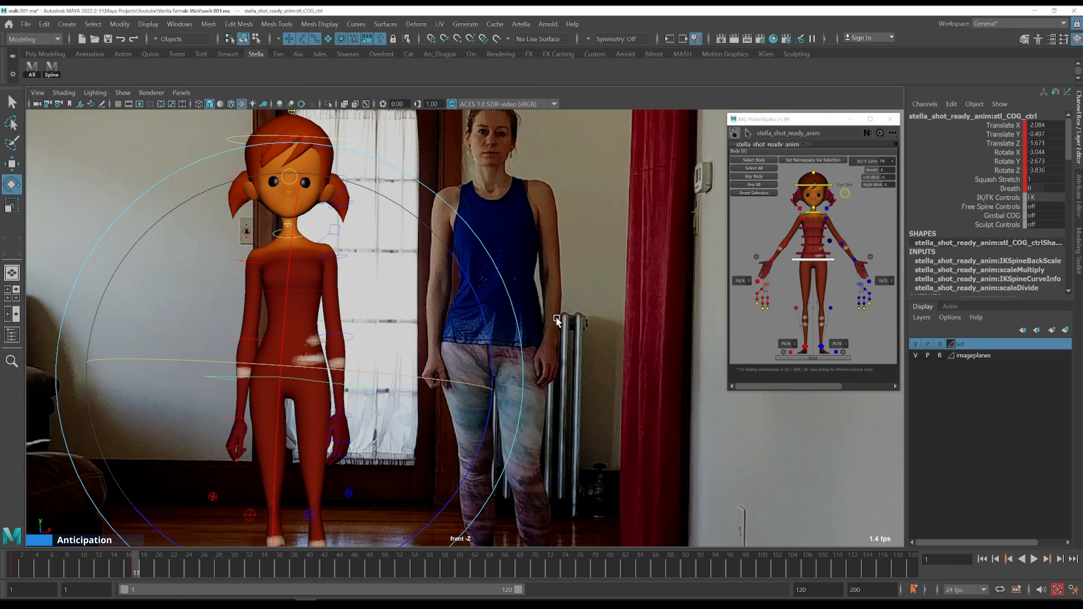
- Lean the COG control forward in the side view to about Rotate X -0.401
{"action": "key", "text": "space"}
{"action": "key", "text": "space"}
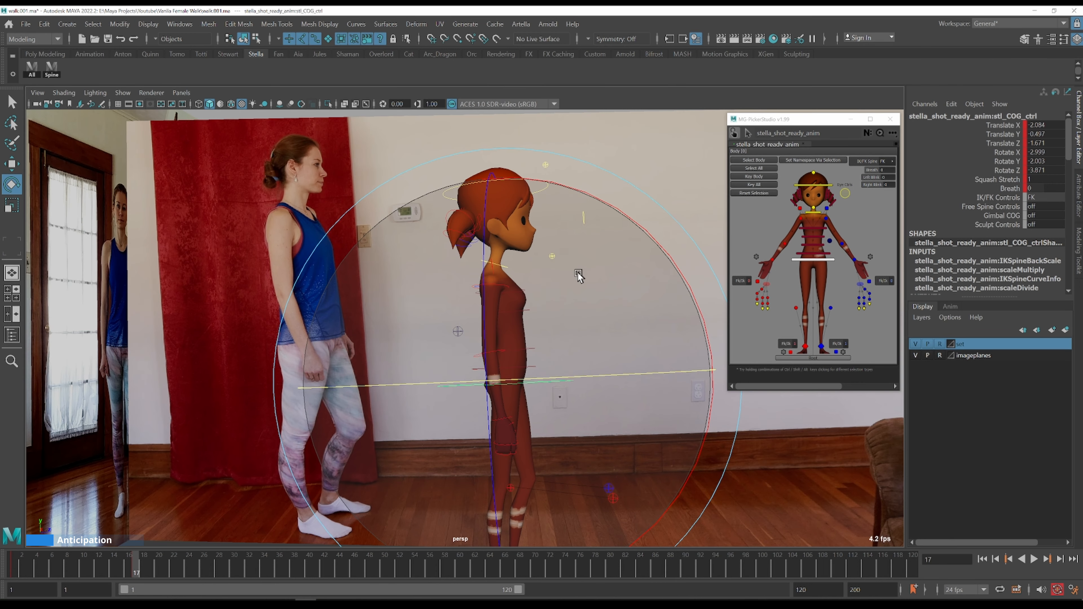
{"action": "left_click_drag", "start_coordinate": [631, 213], "coordinate": [633, 222]}
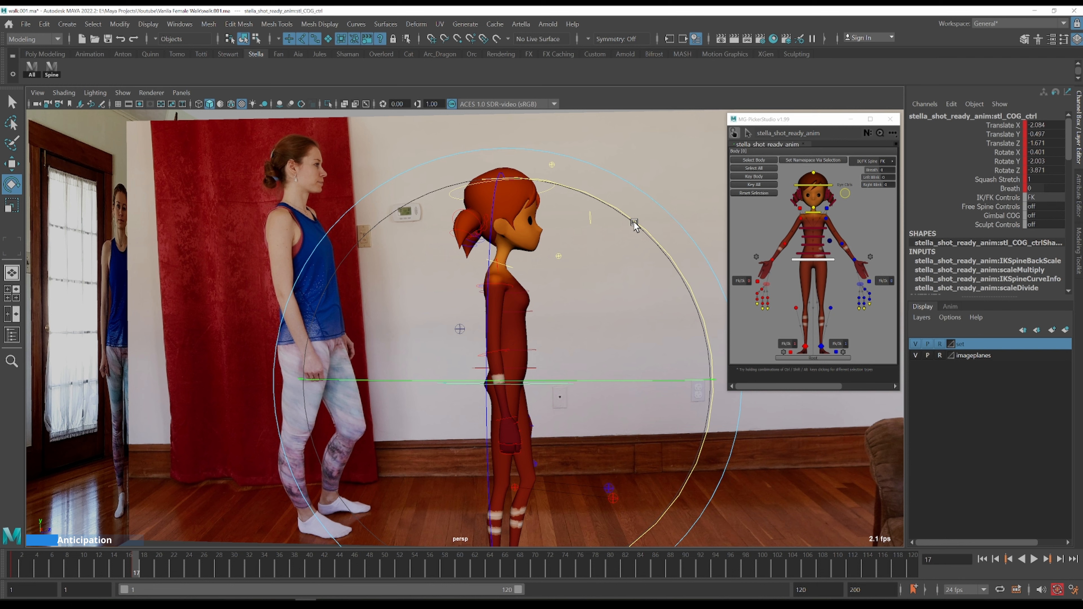
{"action": "left_click_drag", "start_coordinate": [633, 224], "coordinate": [622, 303], "text": "alt"}
{"action": "key", "text": "q"}
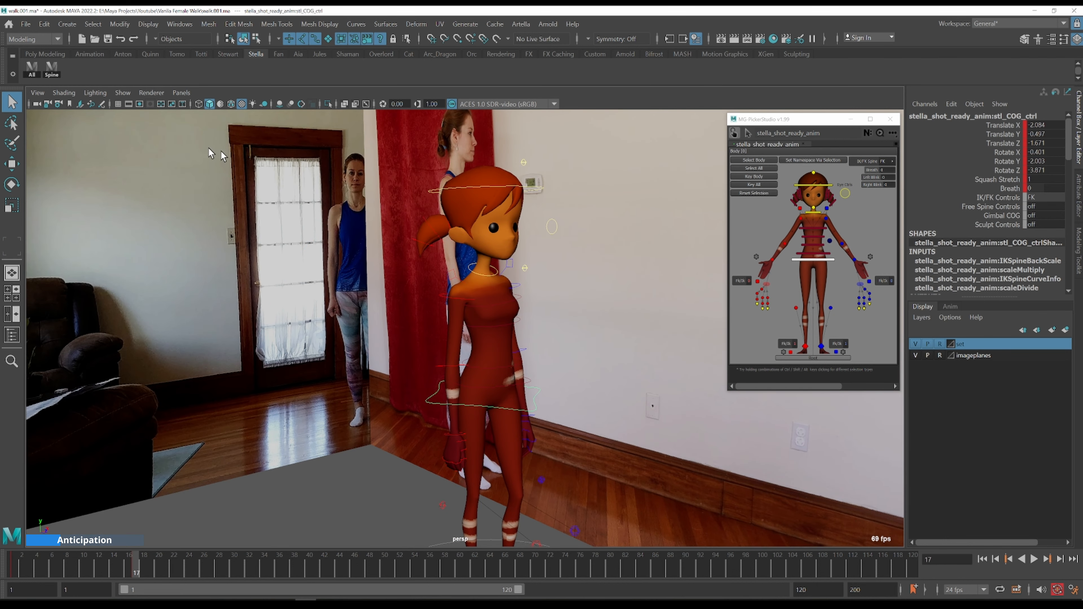
- Select the spine FK controls and twist them together to about Rotate Y -0.163, comparing against frame 1
{"action": "left_click", "coordinate": [257, 159]}
{"action": "left_click", "coordinate": [53, 68]}
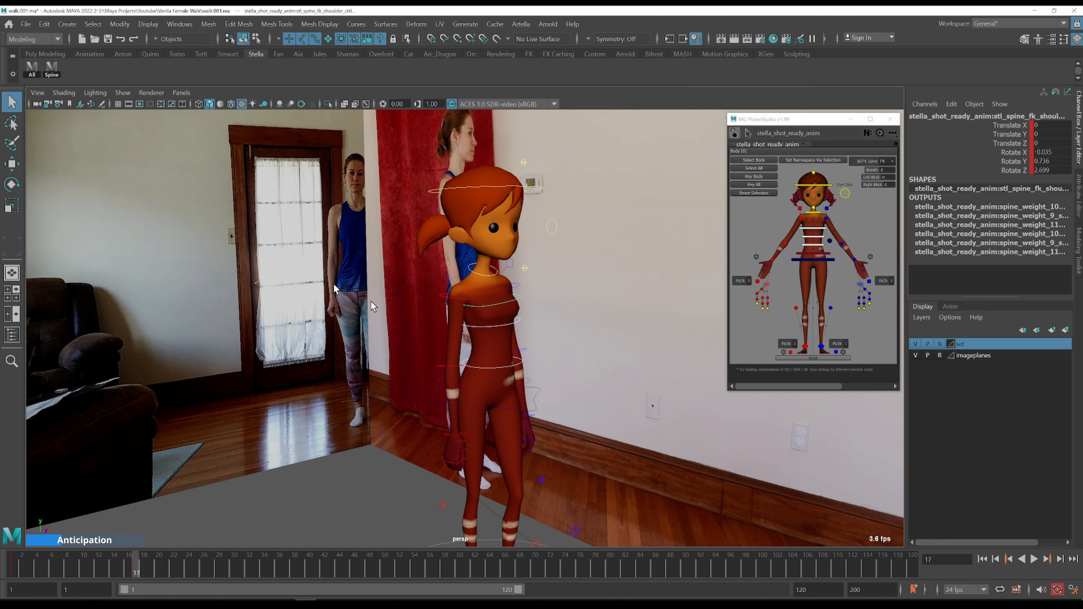
{"action": "left_click_drag", "start_coordinate": [504, 330], "coordinate": [517, 320], "text": "alt"}
{"action": "key", "text": "e"}
{"action": "left_click_drag", "start_coordinate": [604, 314], "coordinate": [603, 315]}
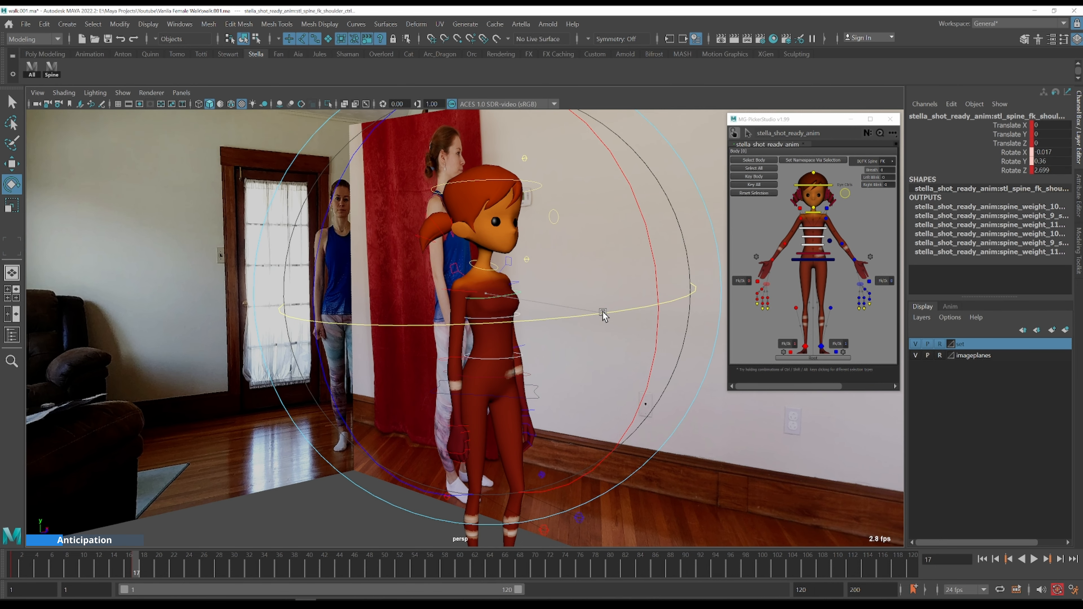
{"action": "left_click_drag", "start_coordinate": [602, 315], "coordinate": [600, 314]}
{"action": "key", "text": "q"}
{"action": "left_click_drag", "start_coordinate": [561, 353], "coordinate": [604, 258], "text": "alt"}
{"action": "key", "text": "alt+shift+v"}
{"action": "key", "text": "period"}
{"action": "key", "text": "comma"}
{"action": "key", "text": "period"}
- Tilt the spine FK controls slightly back at frame 17 to about Rotate X -0.539, checking against frame 1
{"action": "left_click_drag", "start_coordinate": [516, 296], "coordinate": [547, 161], "text": "alt"}
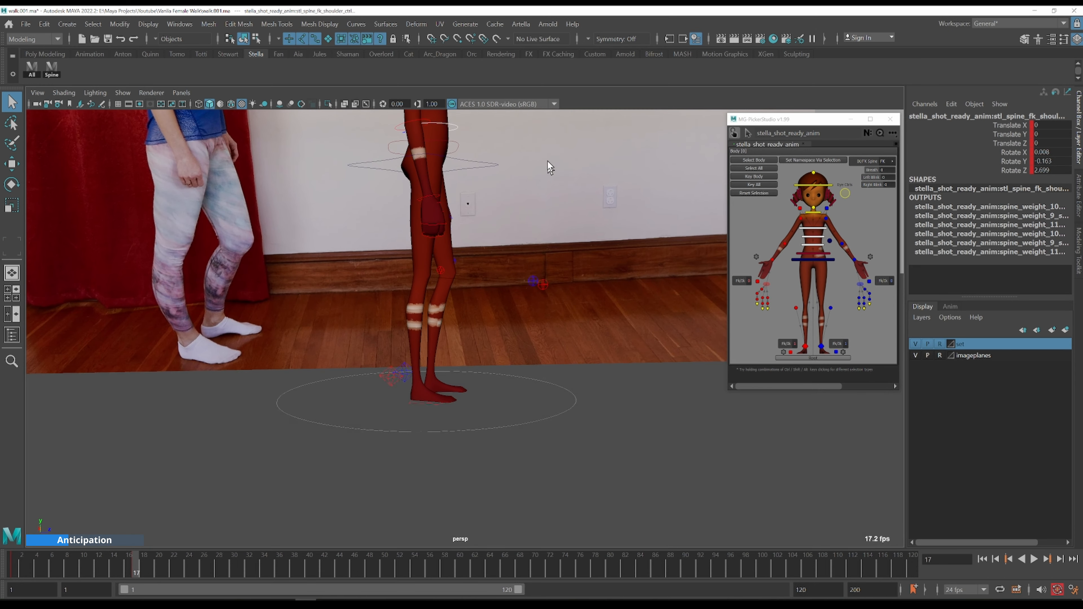
{"action": "right_click_drag", "start_coordinate": [548, 161], "coordinate": [537, 337], "text": "alt"}
{"action": "key", "text": "e"}
{"action": "left_click_drag", "start_coordinate": [596, 173], "coordinate": [557, 204]}
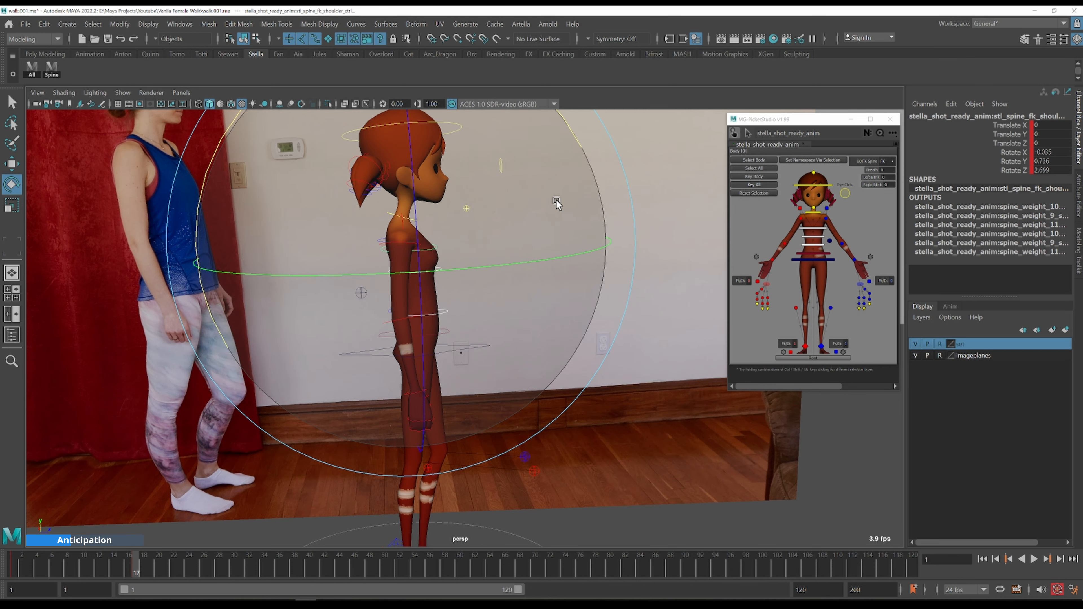
{"action": "key", "text": "alt+shift+v"}
{"action": "key", "text": "period"}
{"action": "key", "text": "comma"}
{"action": "key", "text": "period"}
- Twist the COG control at frame 17 to about Rotate Y -1.442 and compare it with frame 1
{"action": "left_click_drag", "start_coordinate": [520, 322], "coordinate": [463, 395], "text": "alt"}
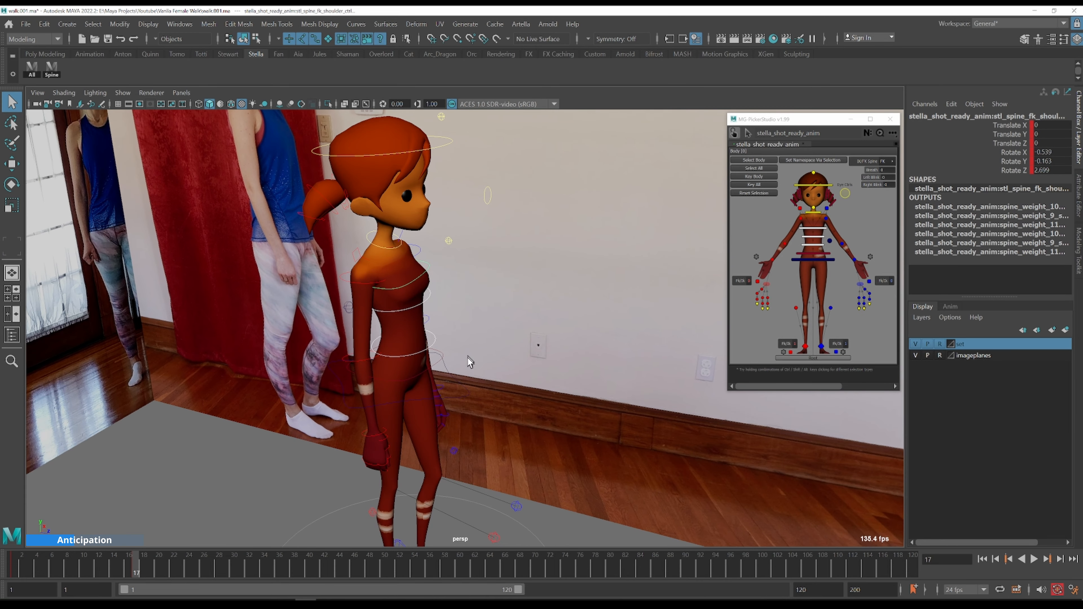
{"action": "left_click", "coordinate": [443, 396]}
{"action": "left_click_drag", "start_coordinate": [484, 467], "coordinate": [488, 464]}
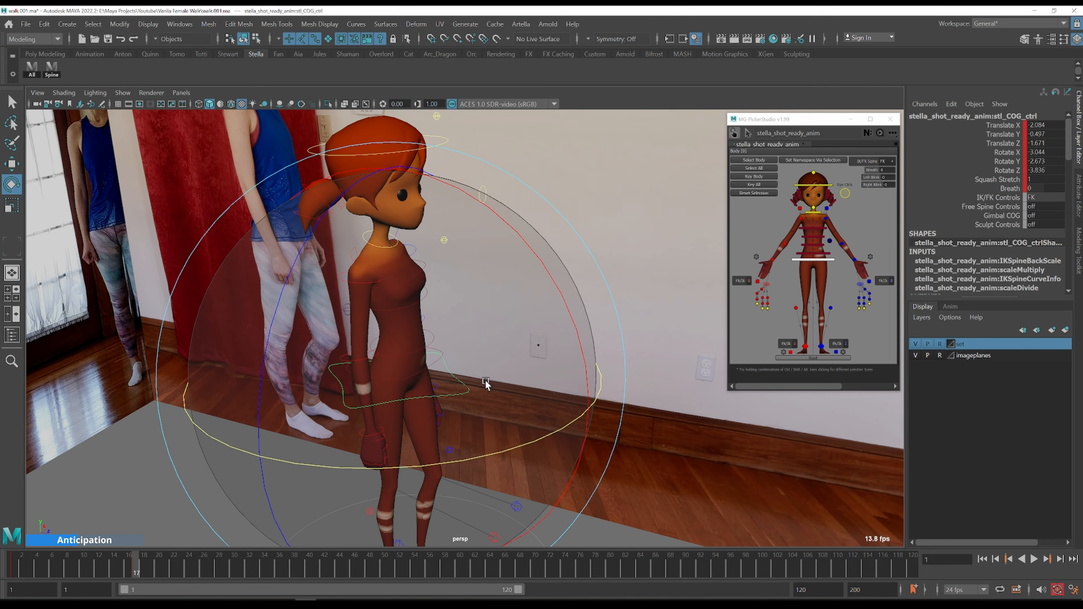
{"action": "key", "text": "comma"}
{"action": "key", "text": "period"}
- Shift the COG control sideways toward the character's left at frame 17 to about Translate X -1.297, comparing against frame 1
{"action": "left_click_drag", "start_coordinate": [485, 374], "coordinate": [463, 350], "text": "alt"}
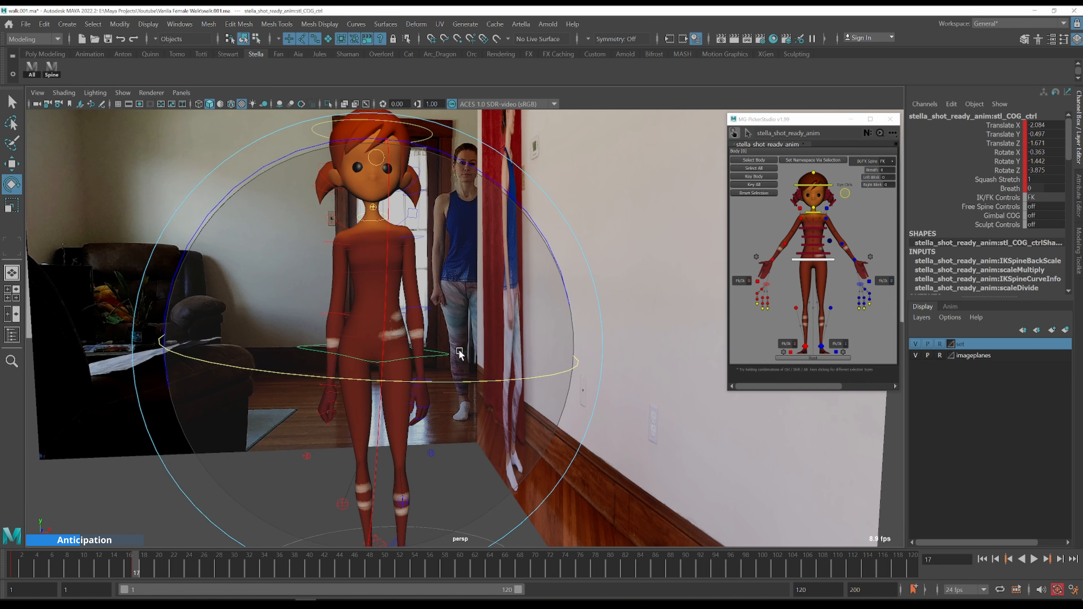
{"action": "key", "text": "w"}
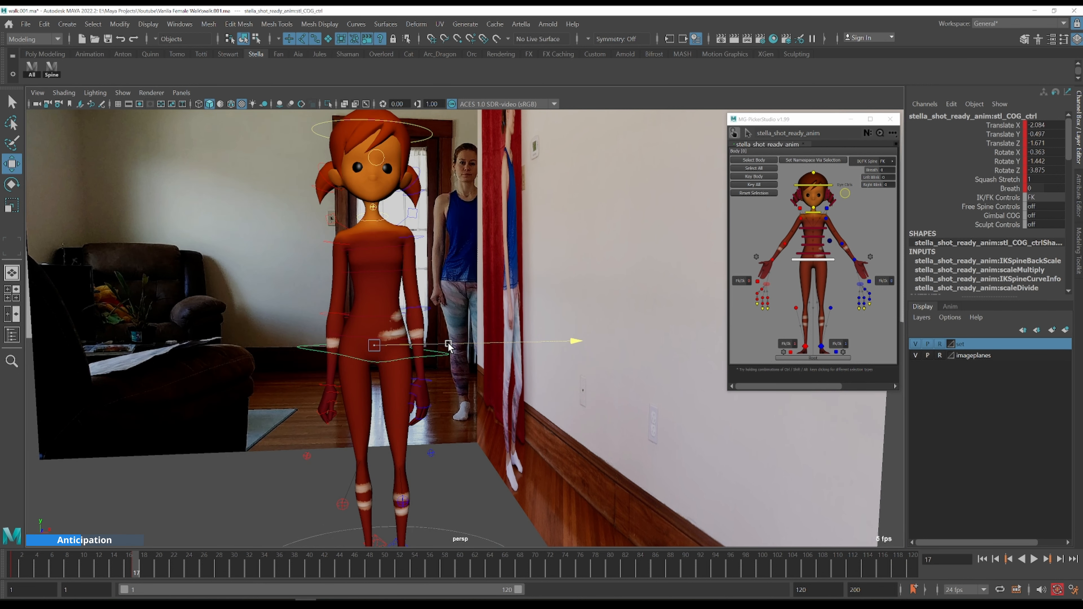
{"action": "left_click_drag", "start_coordinate": [449, 347], "coordinate": [450, 348]}
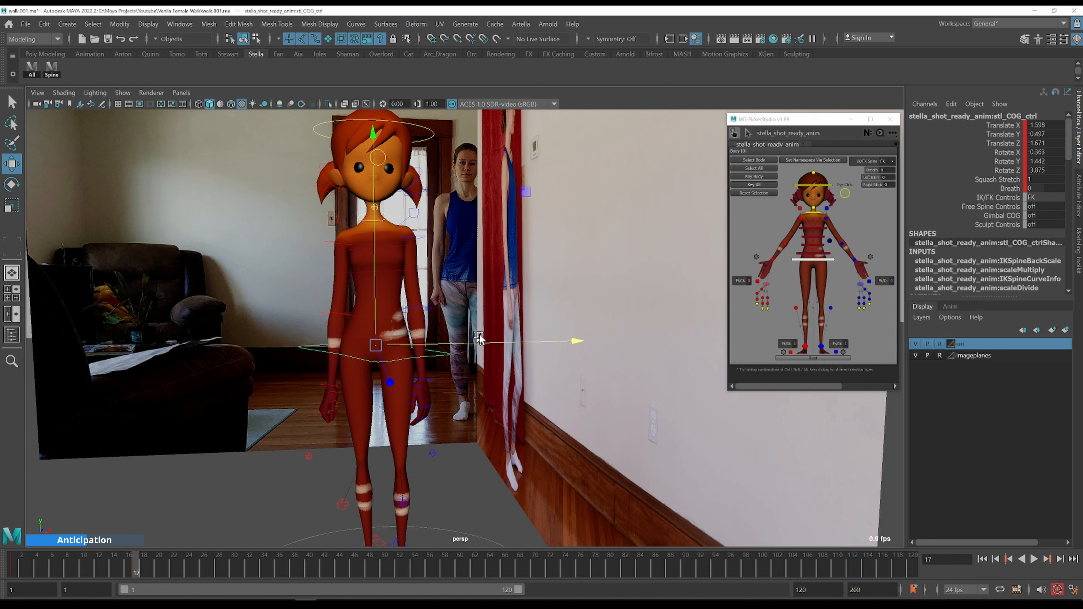
{"action": "key", "text": "comma"}
{"action": "key", "text": "period"}
{"action": "key", "text": "comma"}
{"action": "key", "text": "period"}
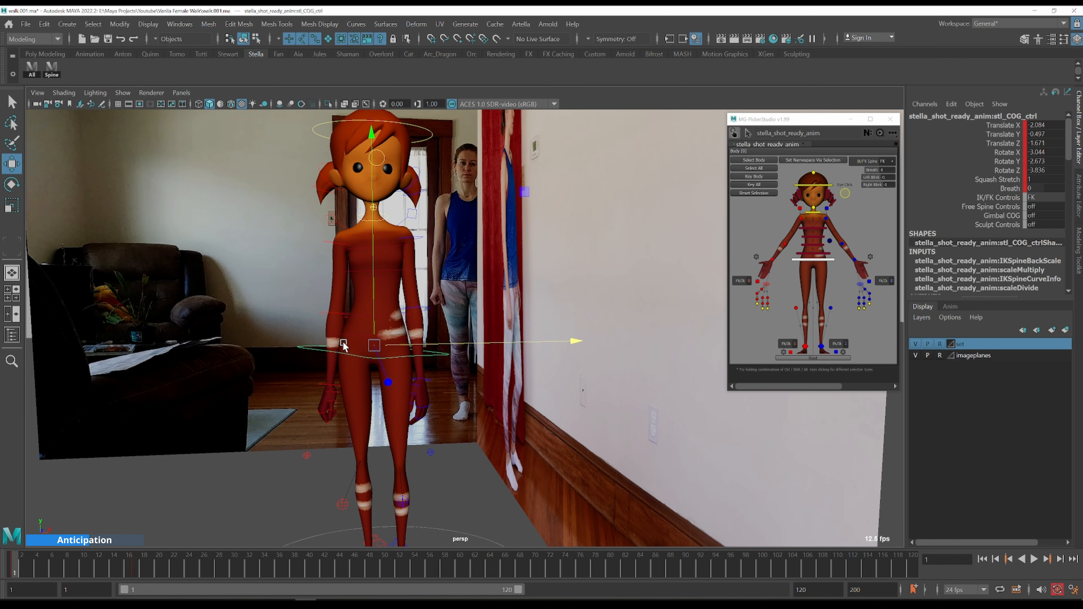
{"action": "key", "text": "comma"}
{"action": "key", "text": "period"}
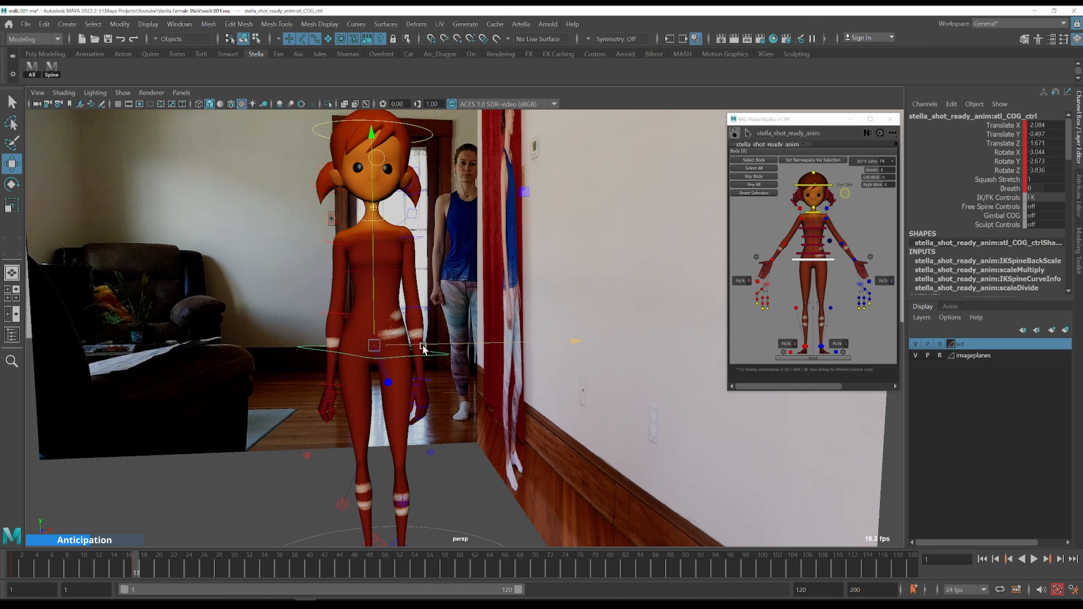
{"action": "left_click_drag", "start_coordinate": [424, 349], "coordinate": [428, 348]}
{"action": "key", "text": "comma"}
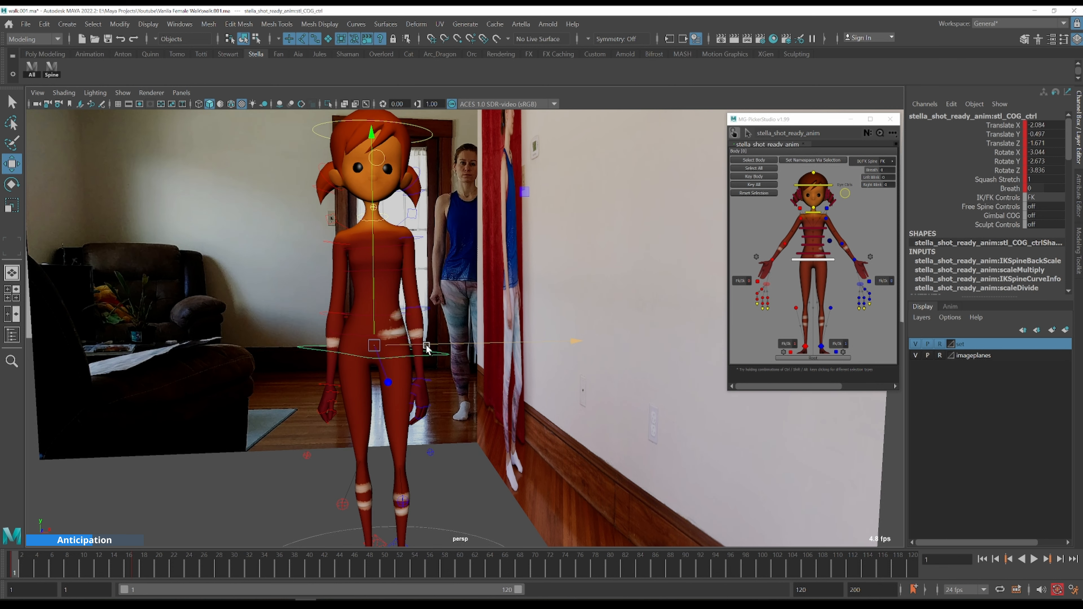
{"action": "key", "text": "period"}
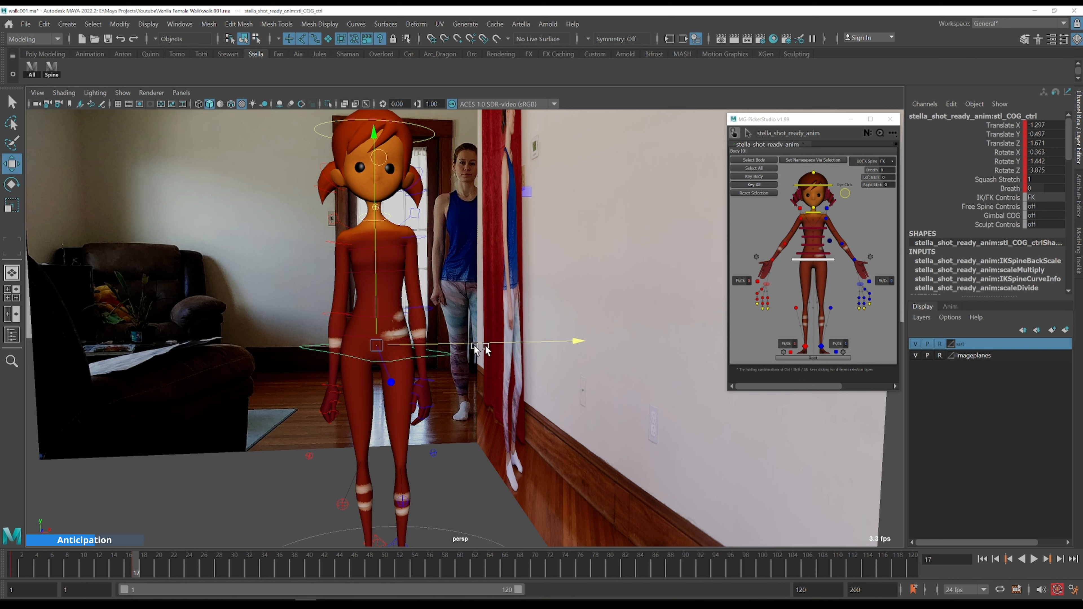
- Tilt the COG control sideways at frame 17 to about Rotate Z -3.223
{"action": "key", "text": "e"}
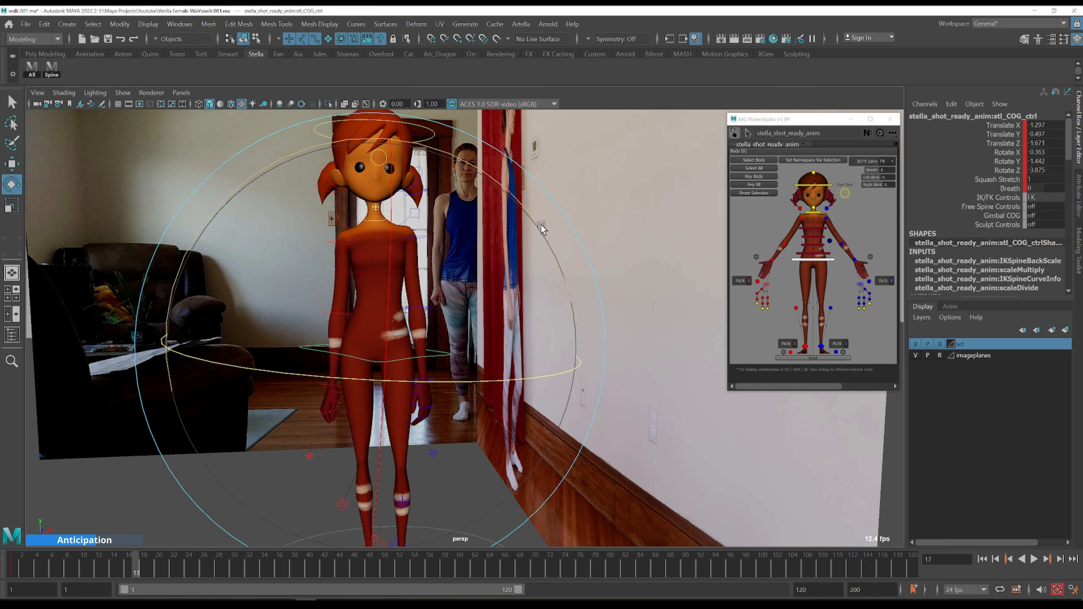
{"action": "left_click_drag", "start_coordinate": [540, 227], "coordinate": [539, 226]}
{"action": "key", "text": "q"}
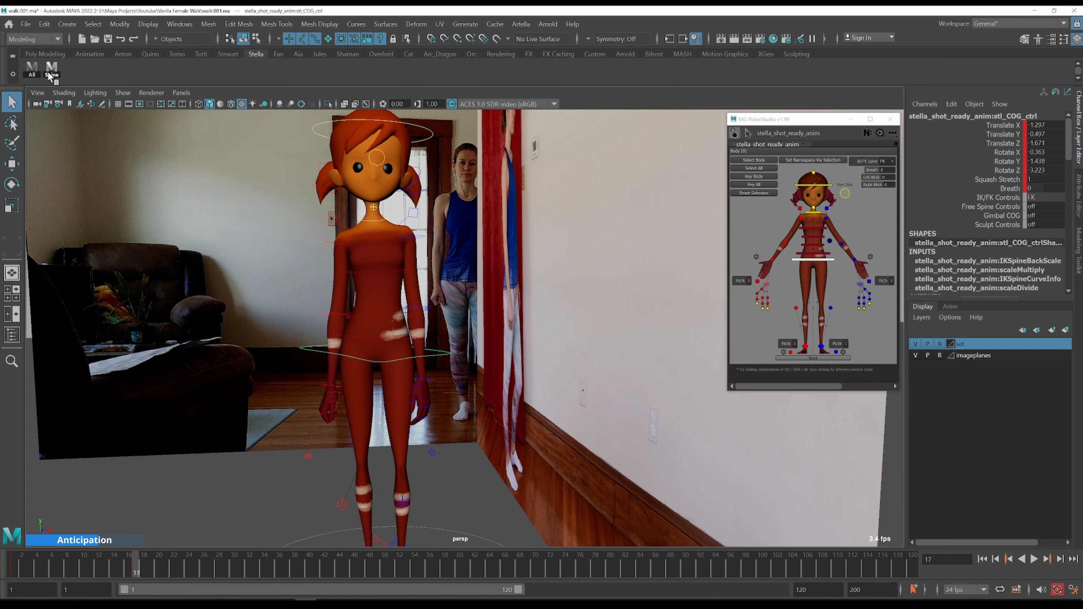
- Select the spine FK controls, tilt them slightly sideways at frame 17 and compare the pose with frame 1
{"action": "left_click", "coordinate": [51, 71]}
{"action": "key", "text": "e"}
{"action": "left_click_drag", "start_coordinate": [181, 162], "coordinate": [183, 159]}
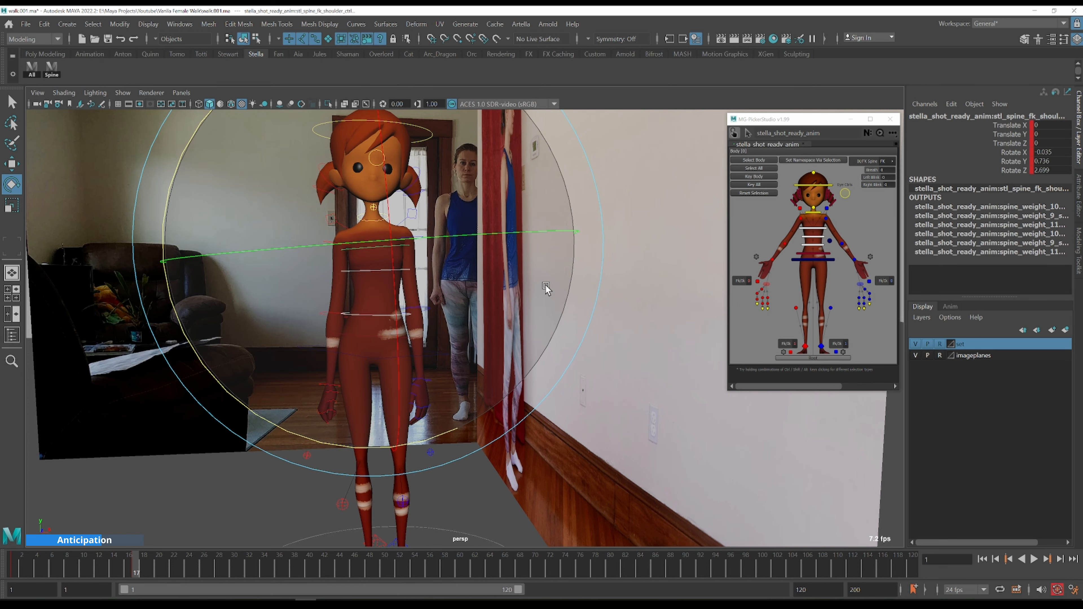
{"action": "key", "text": "comma"}
{"action": "key", "text": "period"}
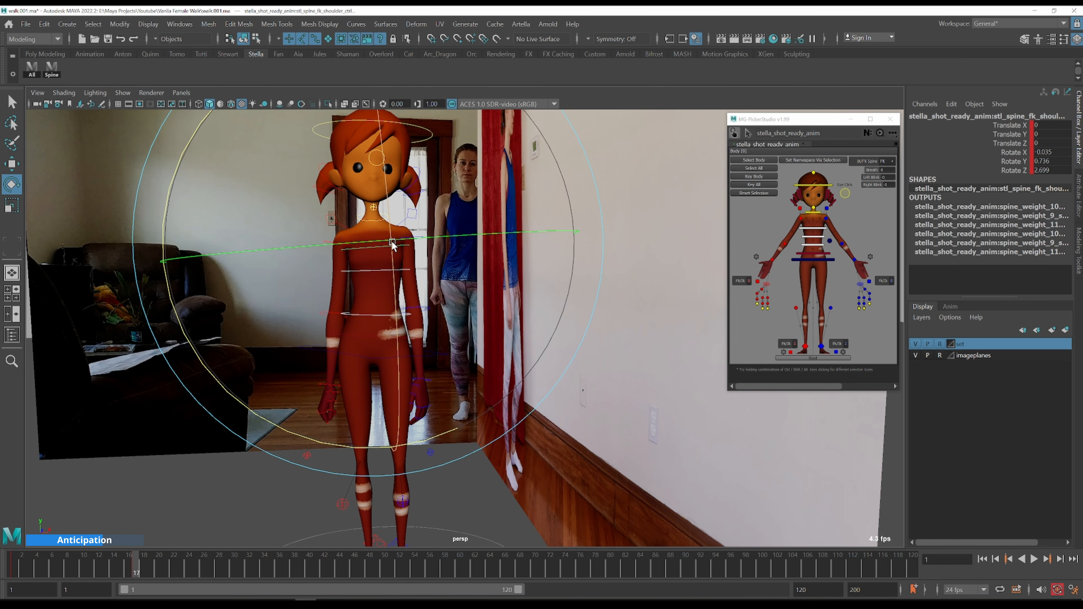
{"action": "key", "text": "comma"}
{"action": "key", "text": "comma"}
{"action": "key", "text": "period"}
{"action": "key", "text": "comma"}
- Check the head control, then rotate the COG control to adjust the body's forward lean, comparing frames 1 and 17 from the side
{"action": "key", "text": "q"}
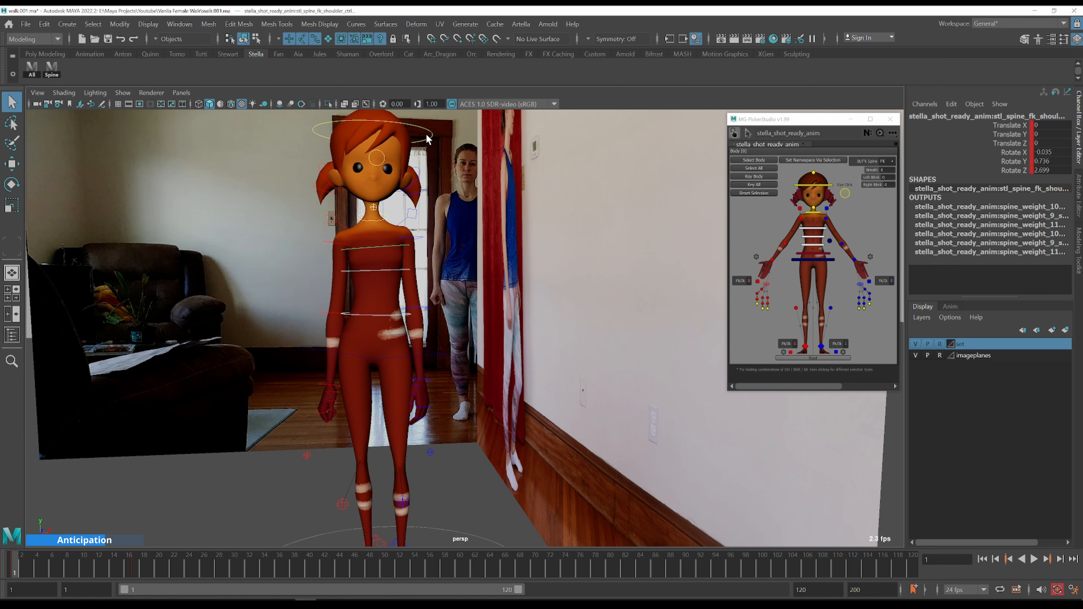
{"action": "left_click", "coordinate": [427, 133]}
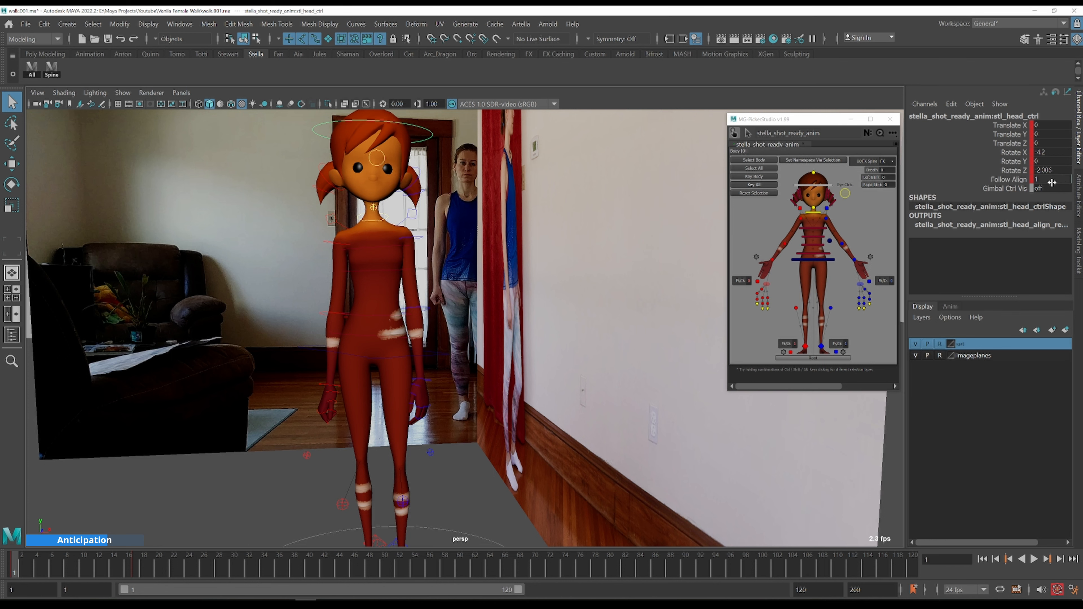
{"action": "left_click_drag", "start_coordinate": [485, 264], "coordinate": [489, 297], "text": "alt"}
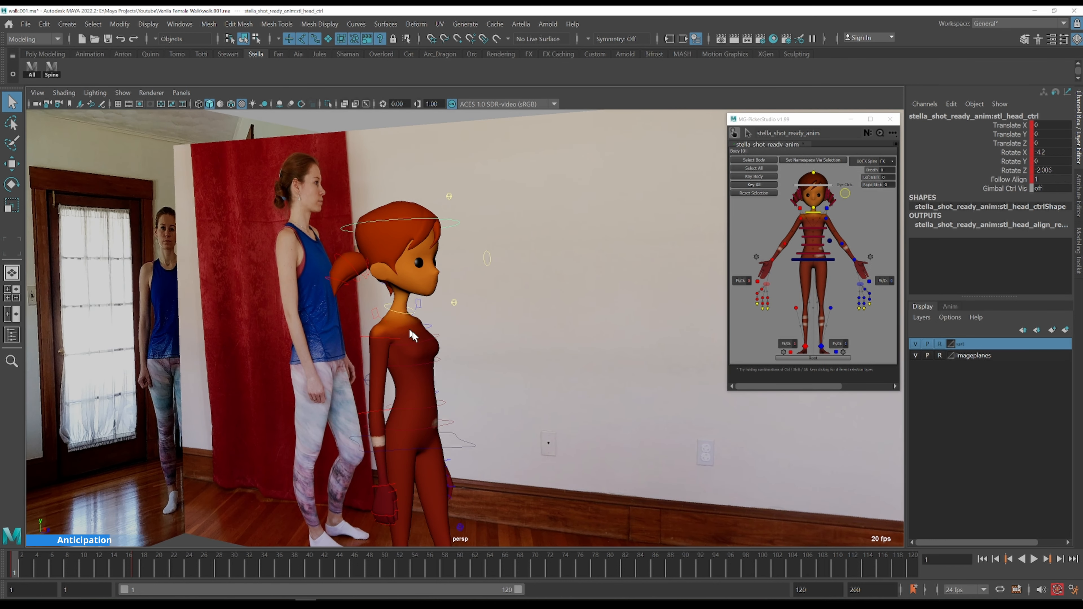
{"action": "left_click", "coordinate": [466, 448]}
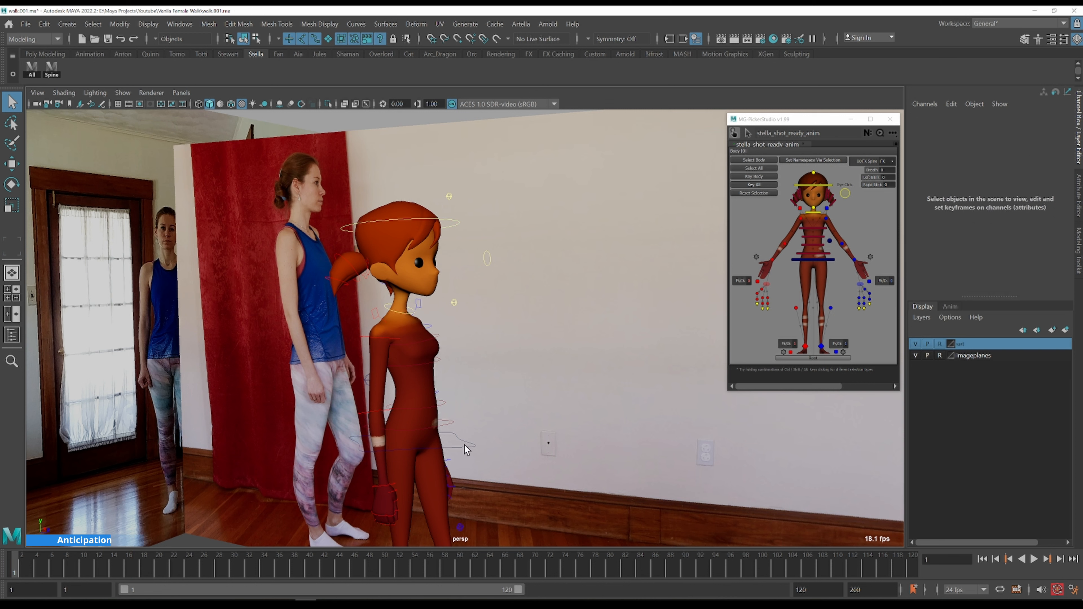
{"action": "left_click", "coordinate": [465, 448]}
{"action": "key", "text": "e"}
{"action": "mouse_move", "coordinate": [552, 459]}
{"action": "left_mouse_down"}
{"action": "mouse_move", "coordinate": [513, 461]}
{"action": "mouse_move", "coordinate": [578, 455]}
{"action": "mouse_move", "coordinate": [483, 461]}
{"action": "mouse_move", "coordinate": [564, 462]}
{"action": "mouse_move", "coordinate": [498, 459]}
{"action": "mouse_move", "coordinate": [588, 451]}
{"action": "mouse_move", "coordinate": [551, 453]}
{"action": "left_mouse_up"}
{"action": "key", "text": "period"}
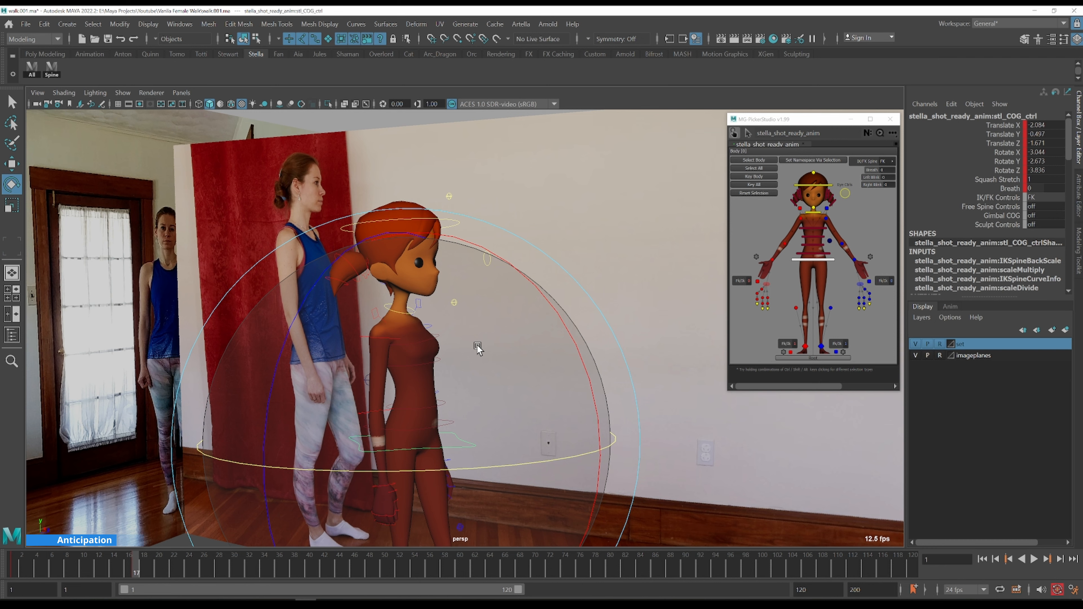
{"action": "key", "text": "q"}
{"action": "left_click_drag", "start_coordinate": [503, 340], "coordinate": [519, 422], "text": "alt"}
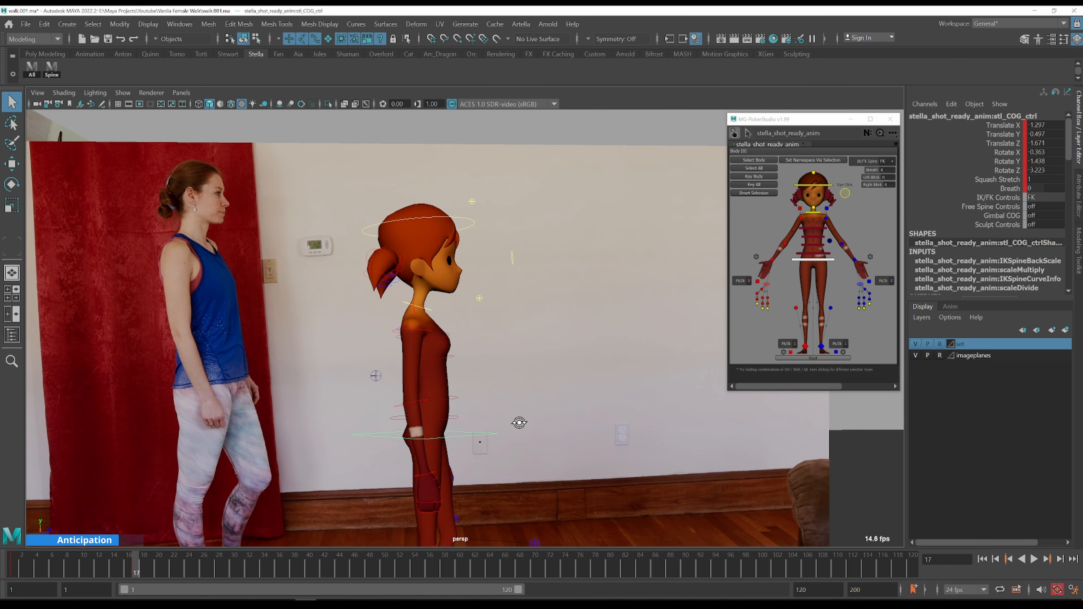
{"action": "key", "text": "comma"}
{"action": "key", "text": "period"}
- Rotate the neck control at frame 17 to about Rotate X -0.302 and compare it with frame 1
{"action": "left_click", "coordinate": [428, 311]}
{"action": "left_click", "coordinate": [429, 307]}
{"action": "key", "text": "e"}
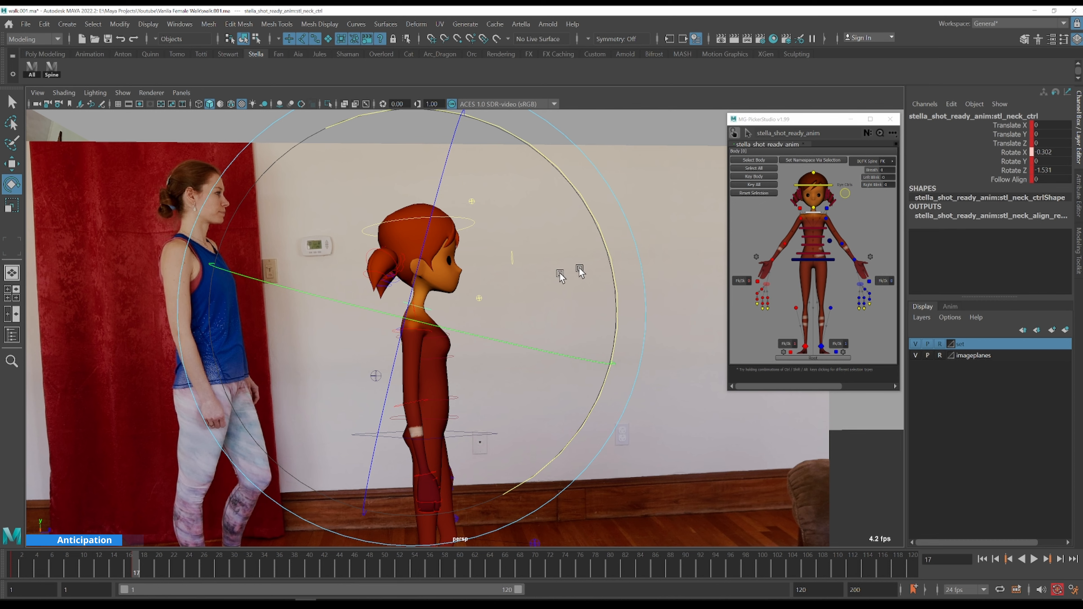
{"action": "left_click_drag", "start_coordinate": [561, 273], "coordinate": [416, 265]}
{"action": "key", "text": "comma"}
{"action": "key", "text": "period"}
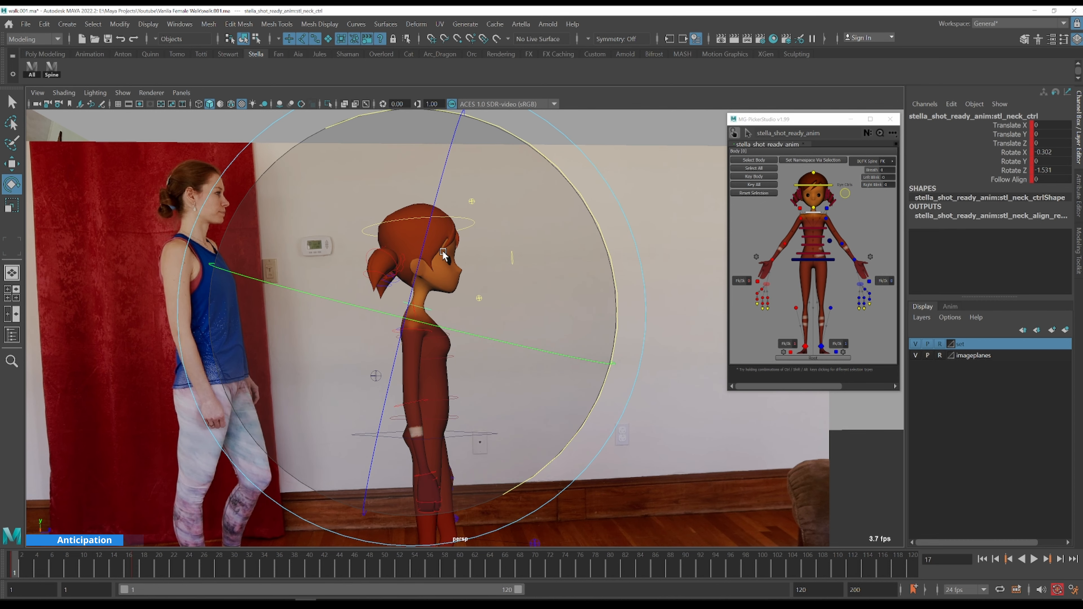
{"action": "key", "text": "comma"}
{"action": "key", "text": "period"}
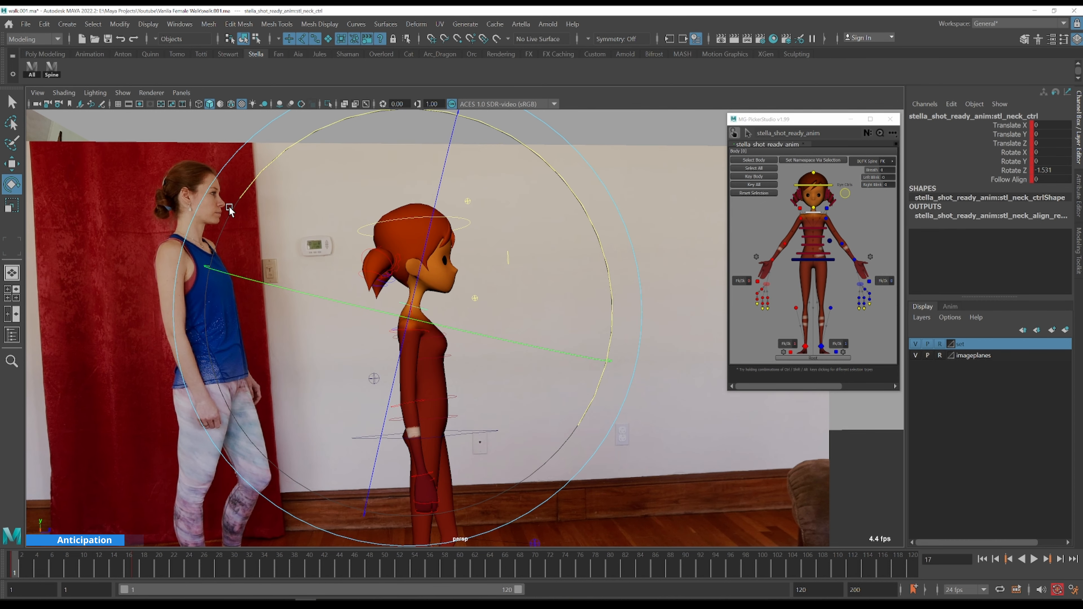
- Examine the side reference close up, comparing the actress's head and neck angle between frames 1 and 17
{"action": "key", "text": "comma"}
{"action": "right_click_drag", "start_coordinate": [228, 205], "coordinate": [324, 205], "text": "alt"}
{"action": "middle_click_drag", "start_coordinate": [323, 205], "coordinate": [294, 251], "text": "alt"}
{"action": "right_click_drag", "start_coordinate": [294, 252], "coordinate": [247, 374], "text": "alt"}
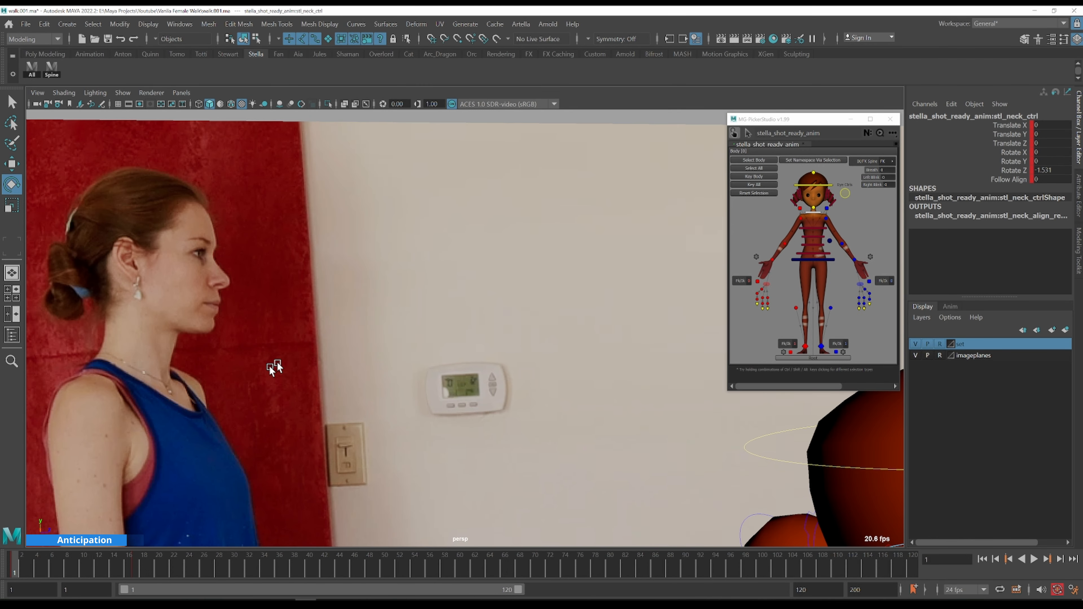
{"action": "middle_click_drag", "start_coordinate": [270, 300], "coordinate": [547, 333], "text": "alt"}
{"action": "key", "text": "period"}
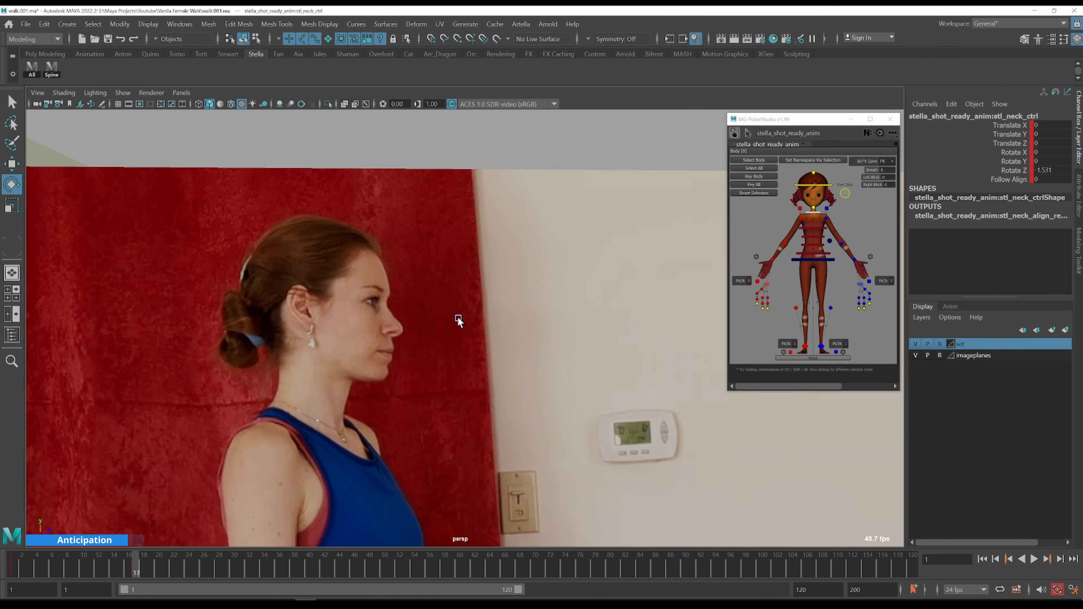
{"action": "key", "text": "comma"}
{"action": "key", "text": "period"}
{"action": "key", "text": "comma"}
{"action": "key", "text": "comma"}
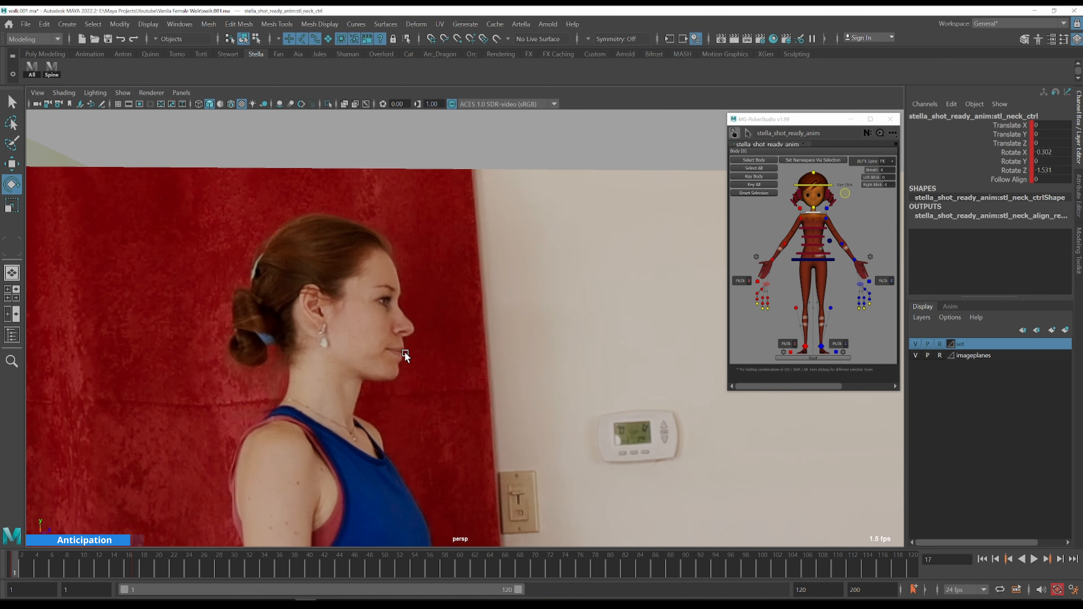
{"action": "key", "text": "period"}
{"action": "key", "text": "comma"}
{"action": "key", "text": "period"}
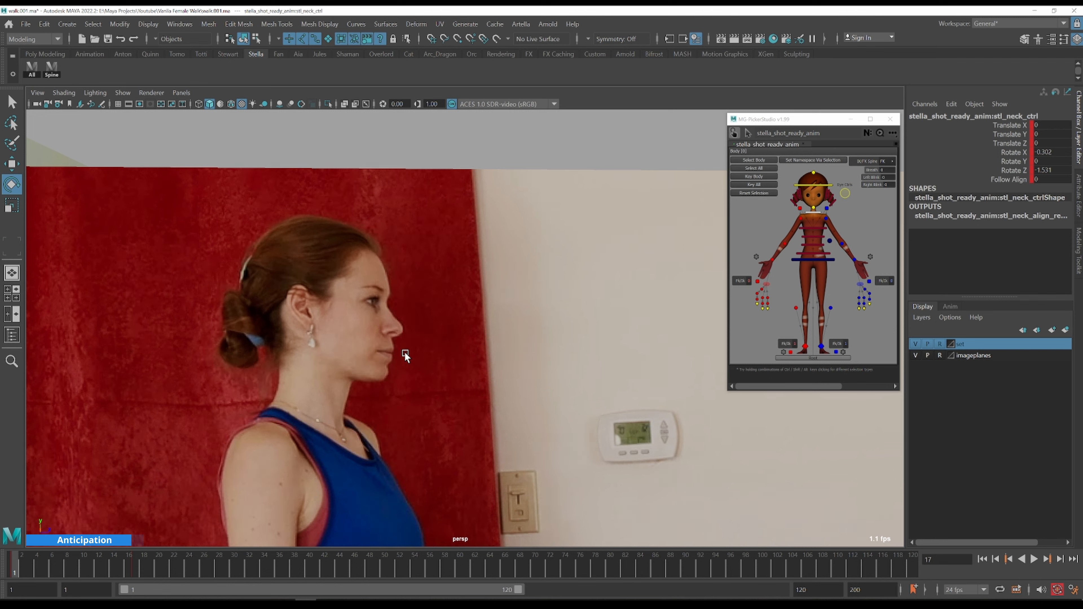
{"action": "key", "text": "comma"}
{"action": "key", "text": "period"}
{"action": "scroll", "coordinate": [388, 337], "scroll_direction": "down", "scroll_amount": 10}
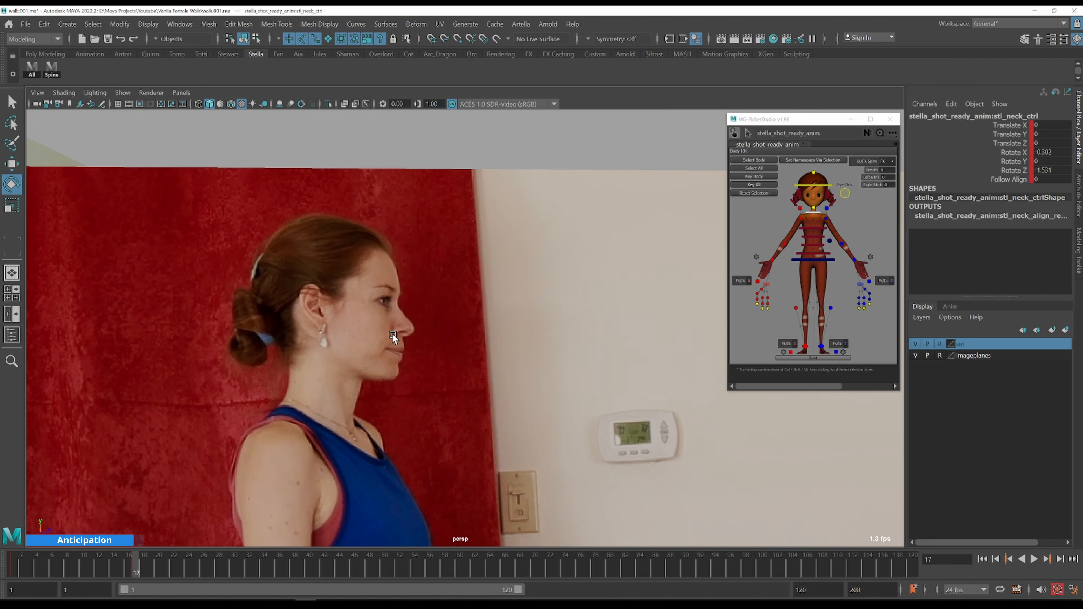
{"action": "middle_click_drag", "start_coordinate": [503, 341], "coordinate": [278, 254], "text": "alt"}
{"action": "scroll", "coordinate": [490, 309], "scroll_direction": "down", "scroll_amount": 4}
{"action": "left_click_drag", "start_coordinate": [491, 309], "coordinate": [495, 314], "text": "alt"}
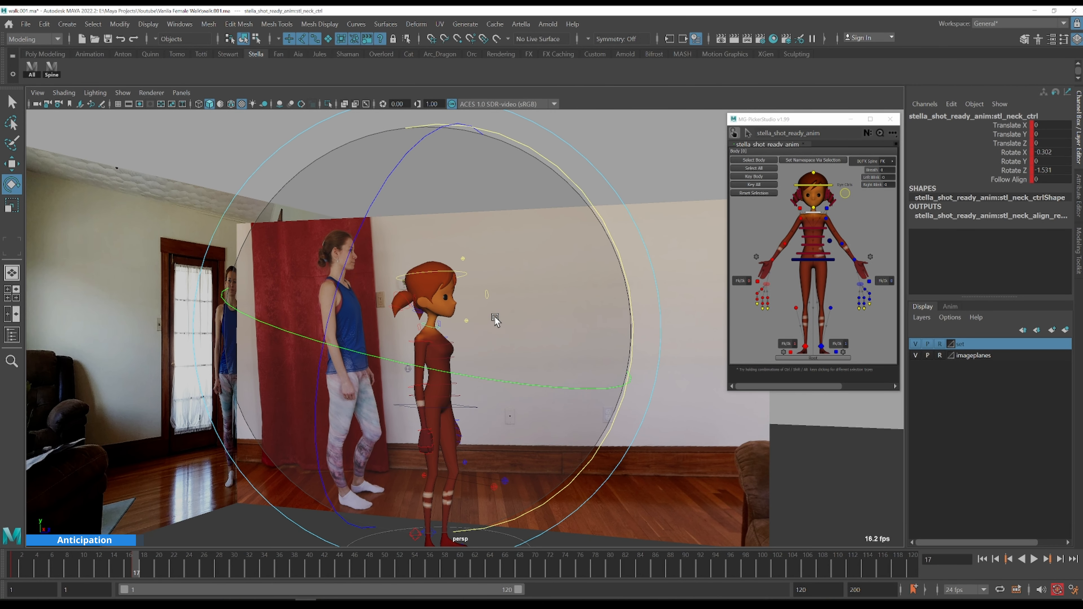
{"action": "key", "text": "q"}
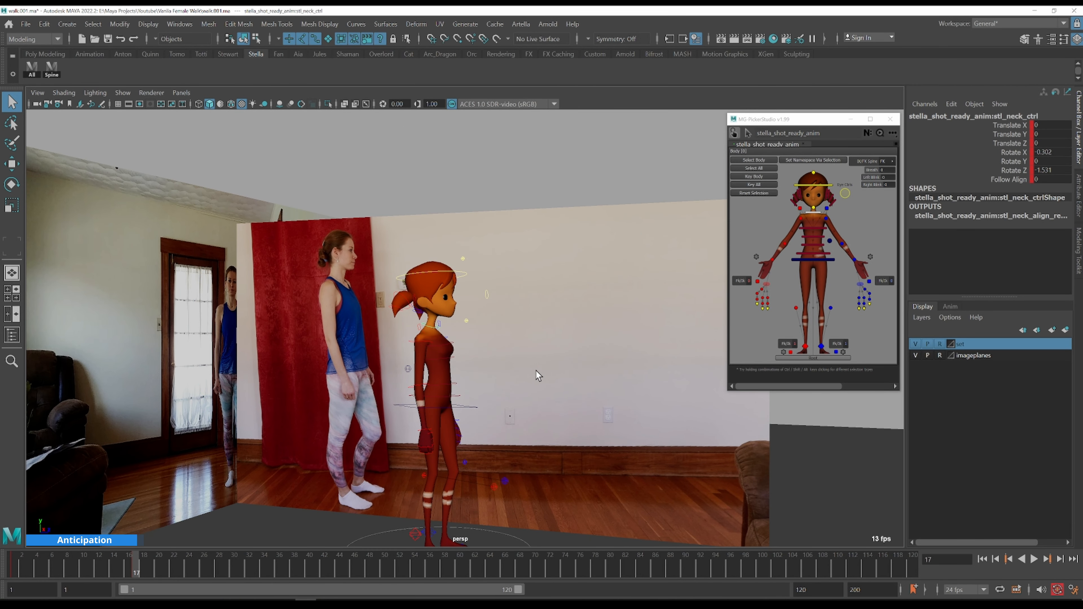
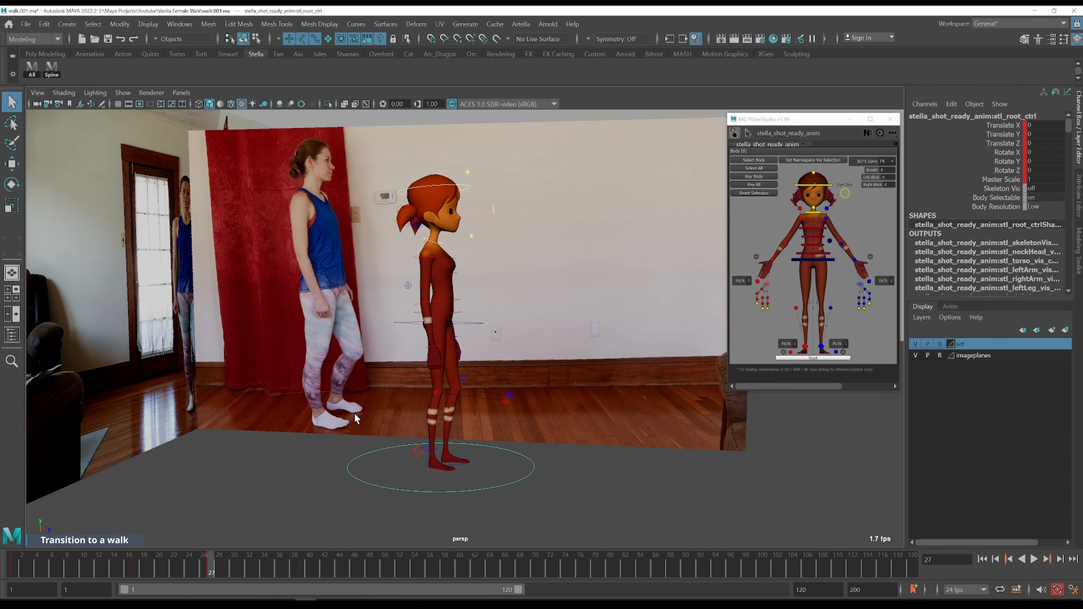
- Select and key all of the character's controls at frame 27, and switch to the front view
{"action": "left_click", "coordinate": [475, 324]}
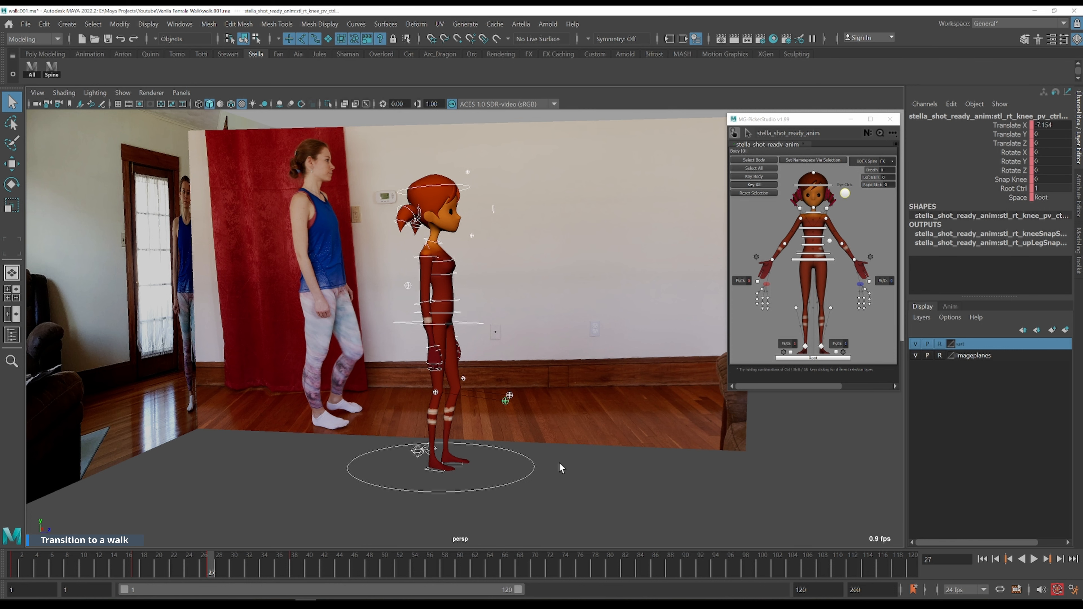
{"action": "key", "text": "space"}
{"action": "key", "text": "space"}
{"action": "scroll", "coordinate": [448, 345], "scroll_direction": "down", "scroll_amount": 2}
{"action": "middle_click_drag", "start_coordinate": [542, 379], "coordinate": [543, 335], "text": "alt"}
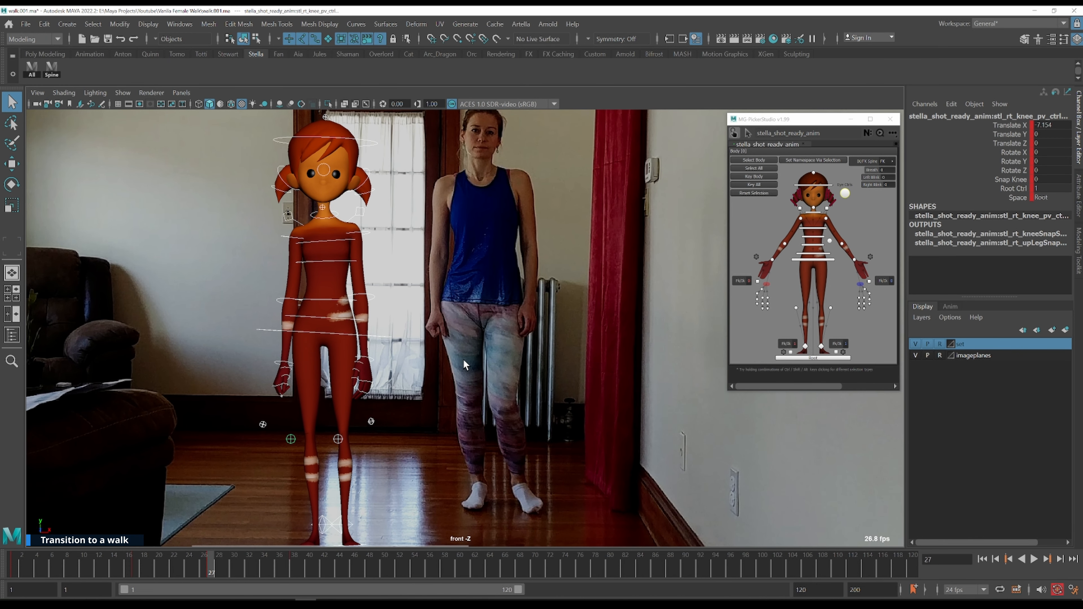
- Compare the front reference at frames 17 and 27 with the rig controls hidden, and show the controls again
{"action": "key", "text": "alt+1"}
{"action": "key", "text": "comma"}
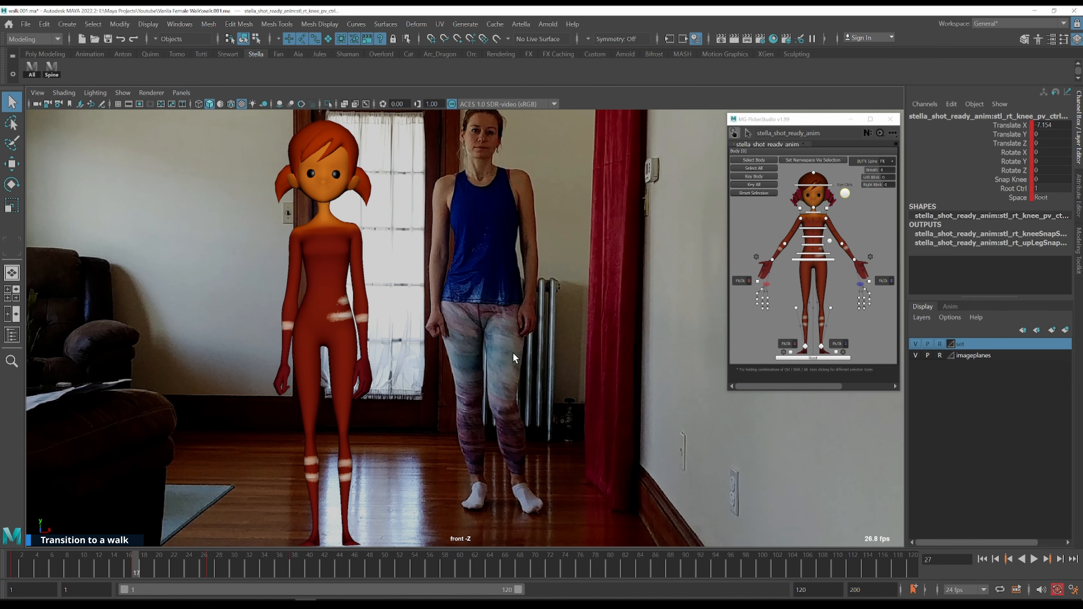
{"action": "key", "text": "period"}
{"action": "key", "text": "comma"}
{"action": "key", "text": "period"}
{"action": "key", "text": "comma"}
{"action": "key", "text": "period"}
{"action": "key", "text": "comma"}
{"action": "key", "text": "period"}
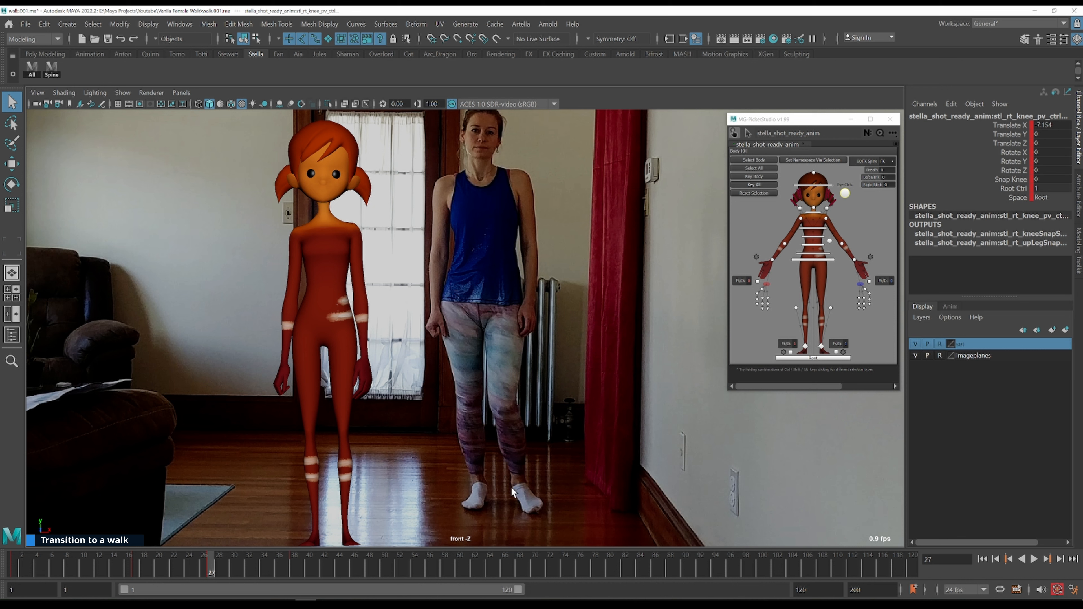
{"action": "key", "text": "alt+1"}
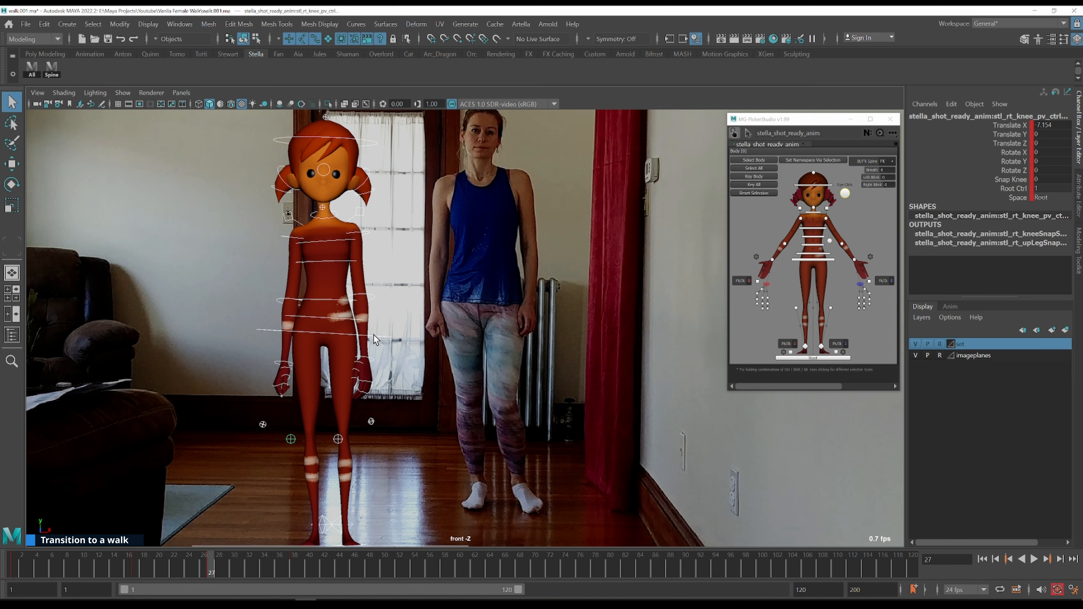
- Shift the COG control sideways toward the character's right at frame 27 to about Translate X -2.389, comparing against frame 17
{"action": "left_click", "coordinate": [380, 337]}
{"action": "left_click", "coordinate": [384, 337]}
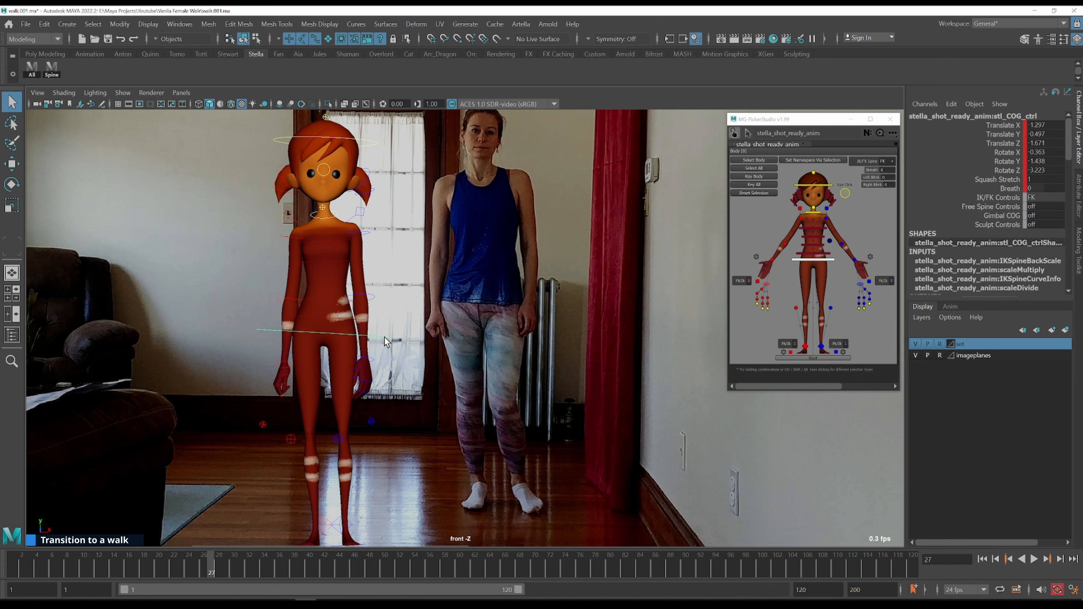
{"action": "key", "text": "w"}
{"action": "left_click_drag", "start_coordinate": [448, 329], "coordinate": [445, 329]}
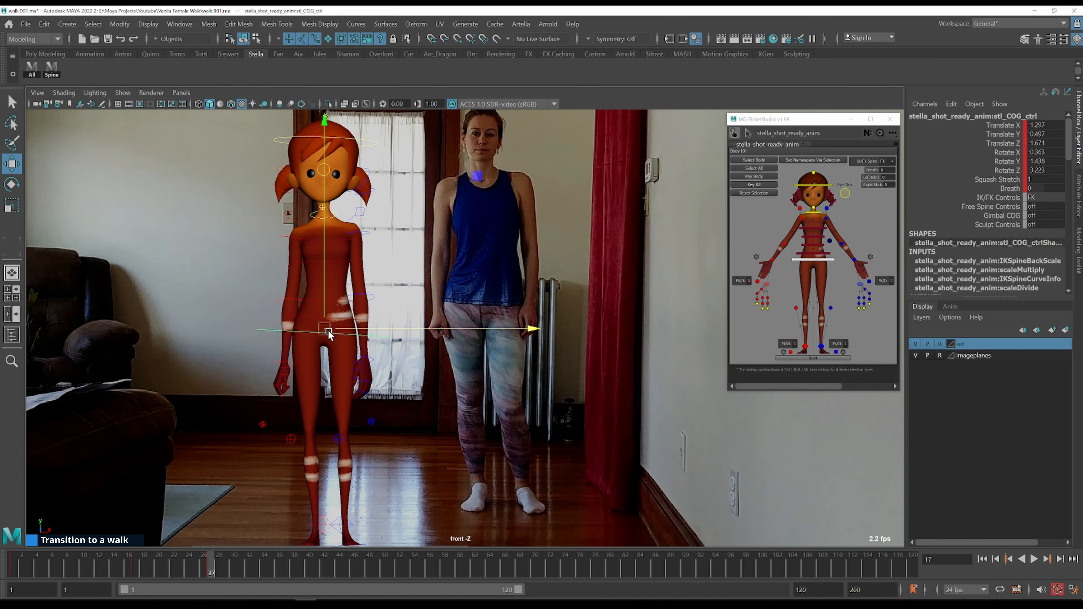
{"action": "left_click_drag", "start_coordinate": [366, 327], "coordinate": [366, 328]}
{"action": "key", "text": "comma"}
{"action": "key", "text": "period"}
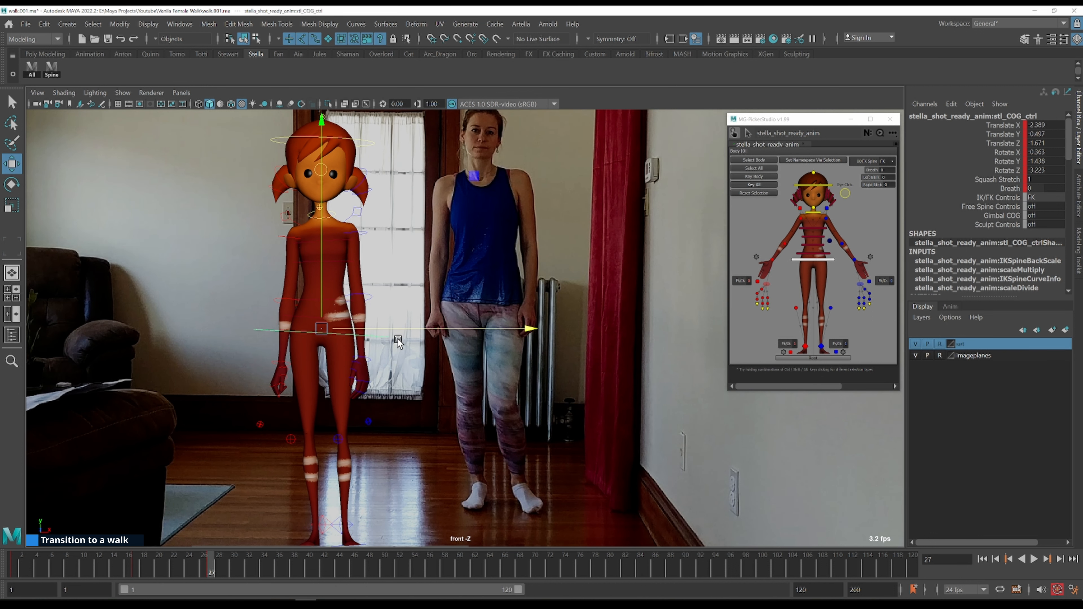
{"action": "key", "text": "comma"}
{"action": "key", "text": "period"}
{"action": "key", "text": "comma"}
{"action": "key", "text": "period"}
{"action": "key", "text": "comma"}
{"action": "key", "text": "period"}
{"action": "key", "text": "comma"}
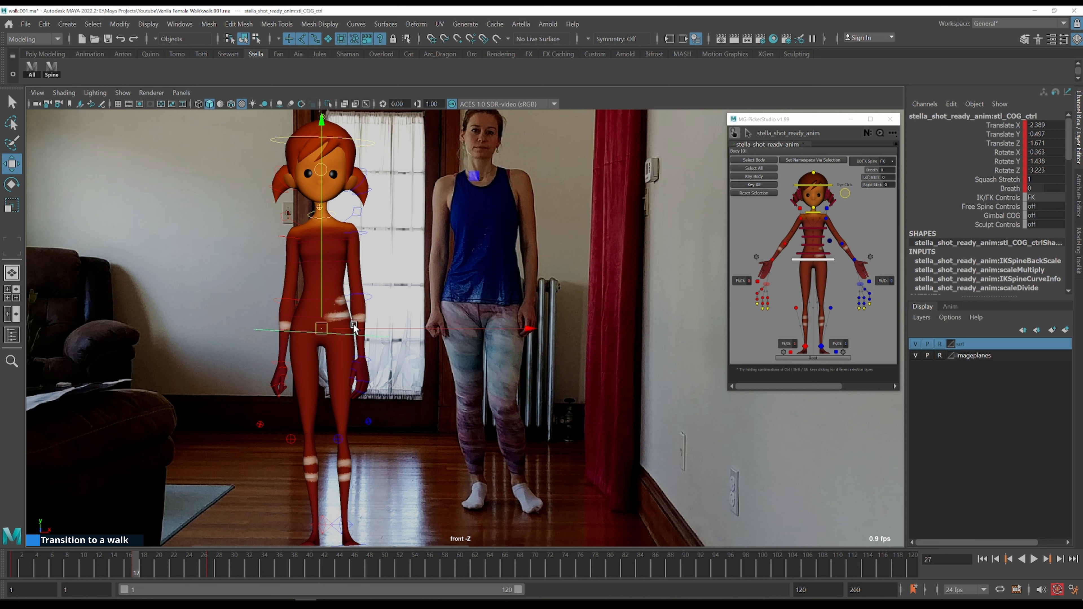
{"action": "key", "text": "period"}
- Raise the COG control at frame 27 to about Translate Y -0.278 and compare the height change with frame 17
{"action": "left_click_drag", "start_coordinate": [322, 271], "coordinate": [321, 271]}
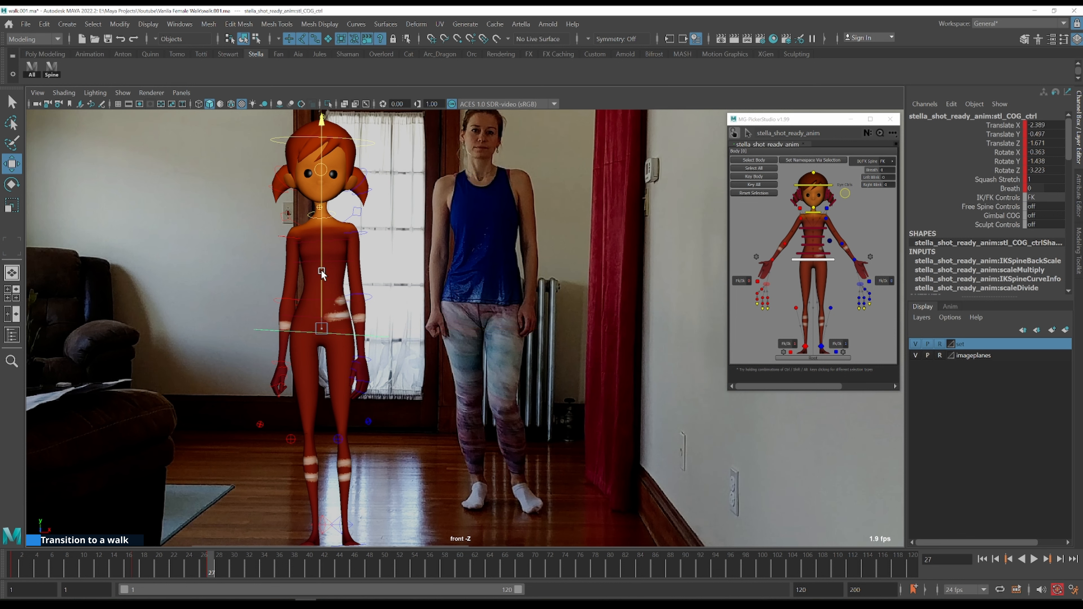
{"action": "key", "text": "comma"}
{"action": "key", "text": "period"}
{"action": "key", "text": "comma"}
{"action": "key", "text": "period"}
{"action": "key", "text": "comma"}
{"action": "key", "text": "period"}
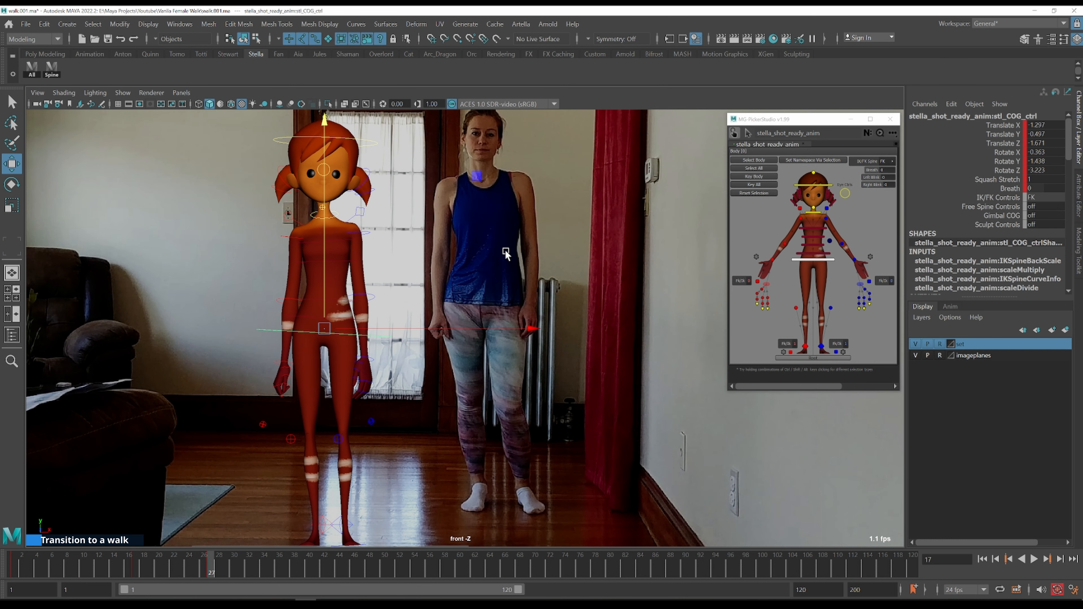
{"action": "key", "text": "comma"}
{"action": "key", "text": "period"}
{"action": "key", "text": "comma"}
{"action": "key", "text": "period"}
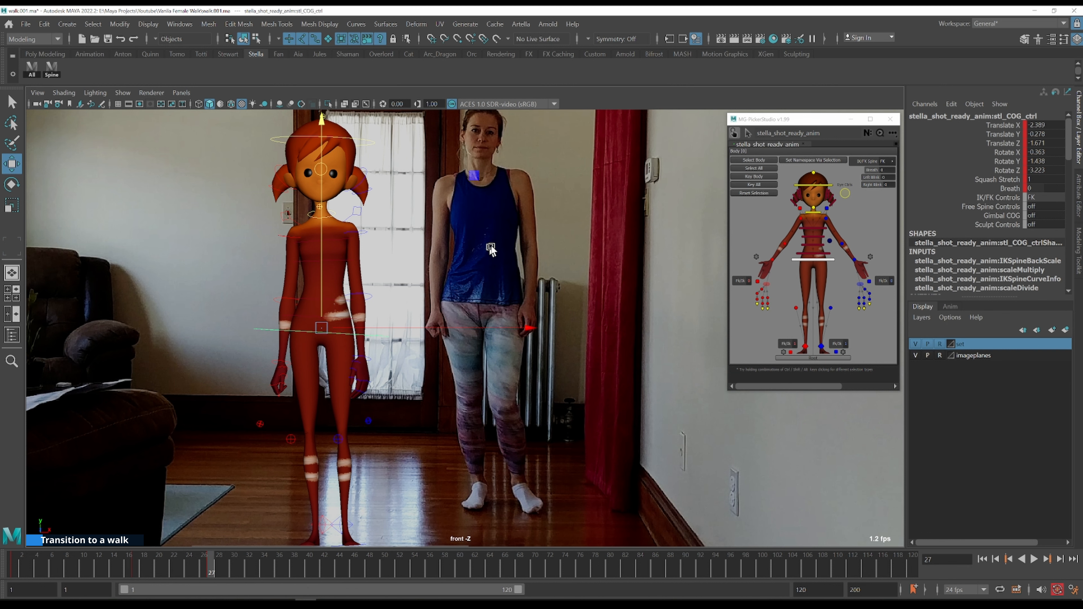
{"action": "key", "text": "comma"}
{"action": "key", "text": "period"}
{"action": "key", "text": "comma"}
{"action": "key", "text": "period"}
- Scrub the reference past frame 27 and examine the hip rotation by comparing frames 17 and 27
{"action": "left_click_drag", "start_coordinate": [211, 566], "coordinate": [250, 570]}
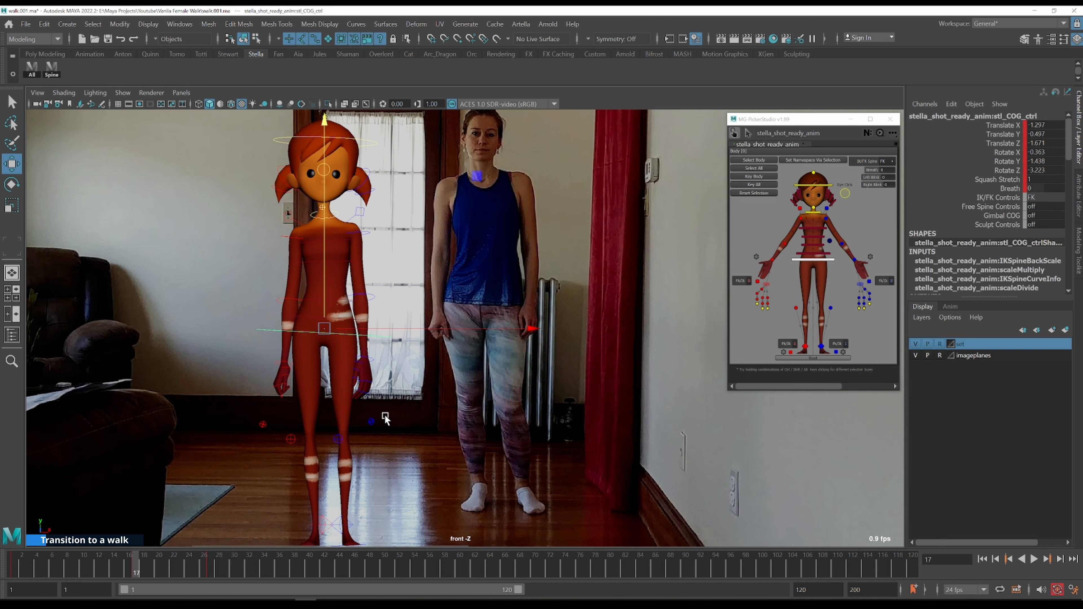
{"action": "key", "text": "period"}
{"action": "key", "text": "e"}
{"action": "key", "text": "comma"}
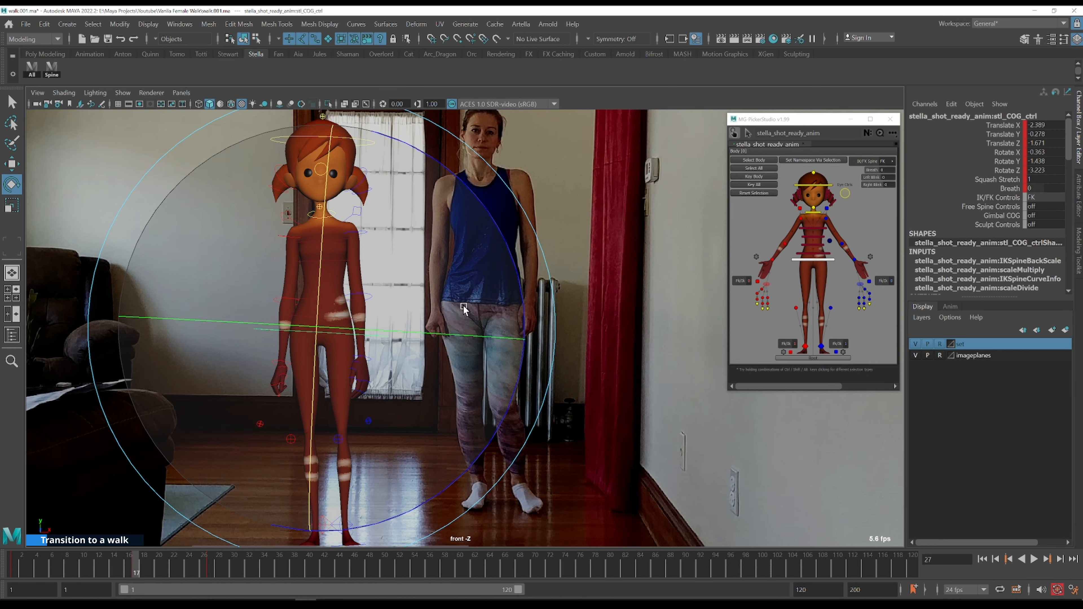
{"action": "key", "text": "period"}
{"action": "key", "text": "comma"}
{"action": "key", "text": "period"}
{"action": "key", "text": "q"}
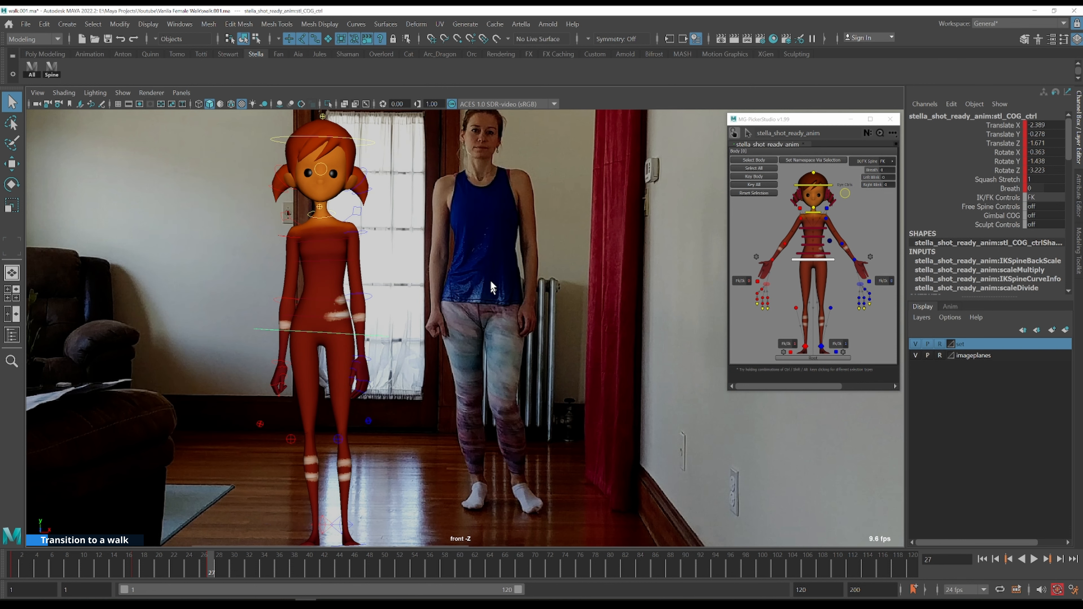
- Examine the front reference frame by frame from frame 17 toward frame 27 to study the hip motion
{"action": "key", "text": "comma"}
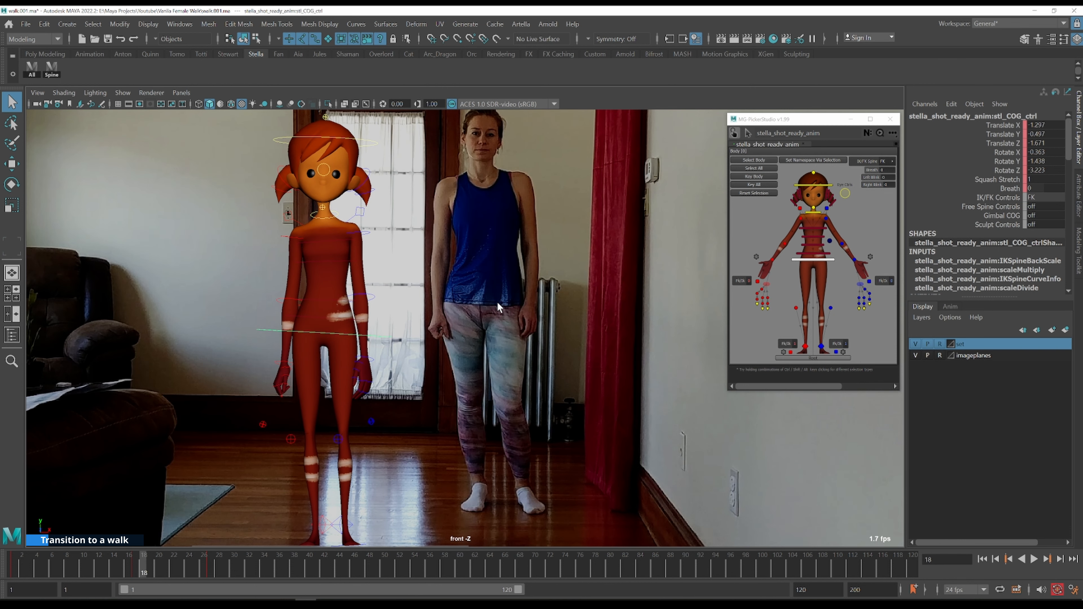
{"action": "key", "text": "alt+period"}
{"action": "key", "text": "alt+period"}
{"action": "key", "text": "alt+period"}
{"action": "key", "text": "alt+period"}
{"action": "key", "text": "alt+period"}
{"action": "key", "text": "alt+period"}
{"action": "key", "text": "alt+period"}
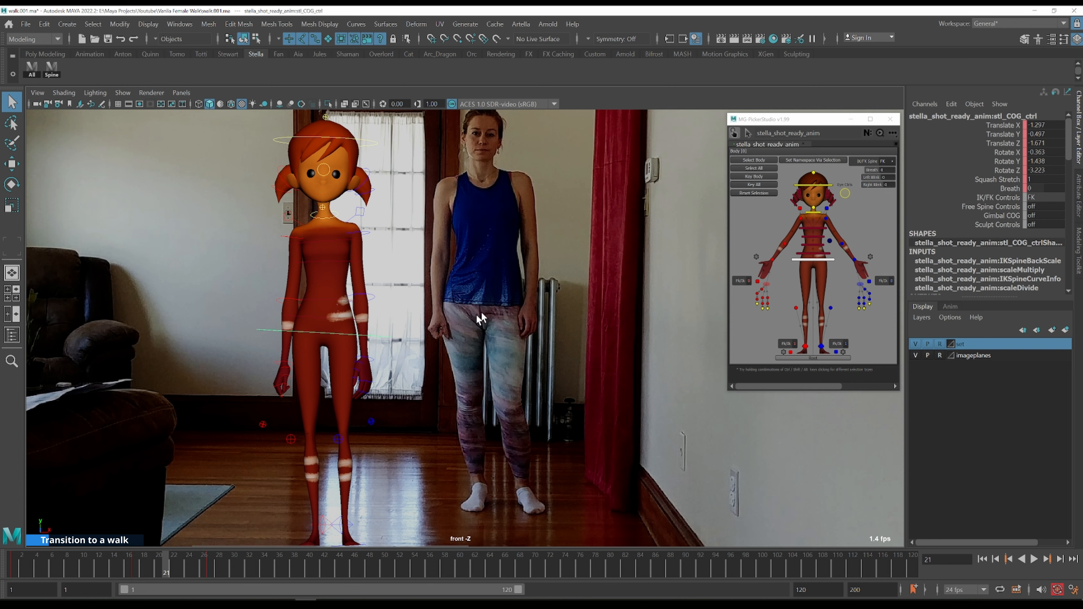
{"action": "key", "text": "alt+comma"}
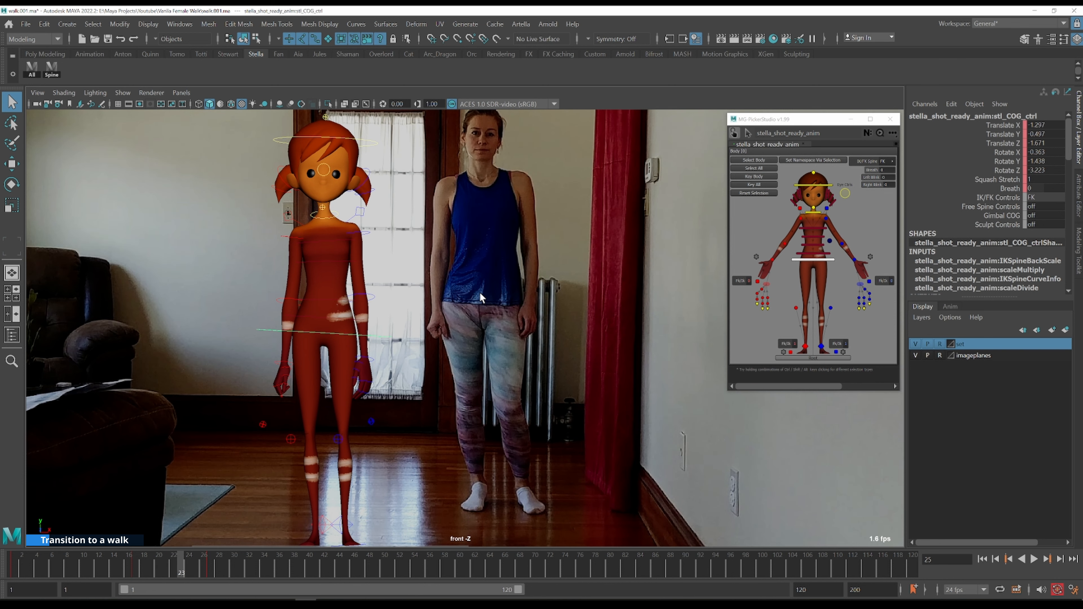
- Rotate the COG control at frame 27 to about Rotate Y -0.772, comparing against frame 17
{"action": "key", "text": "comma"}
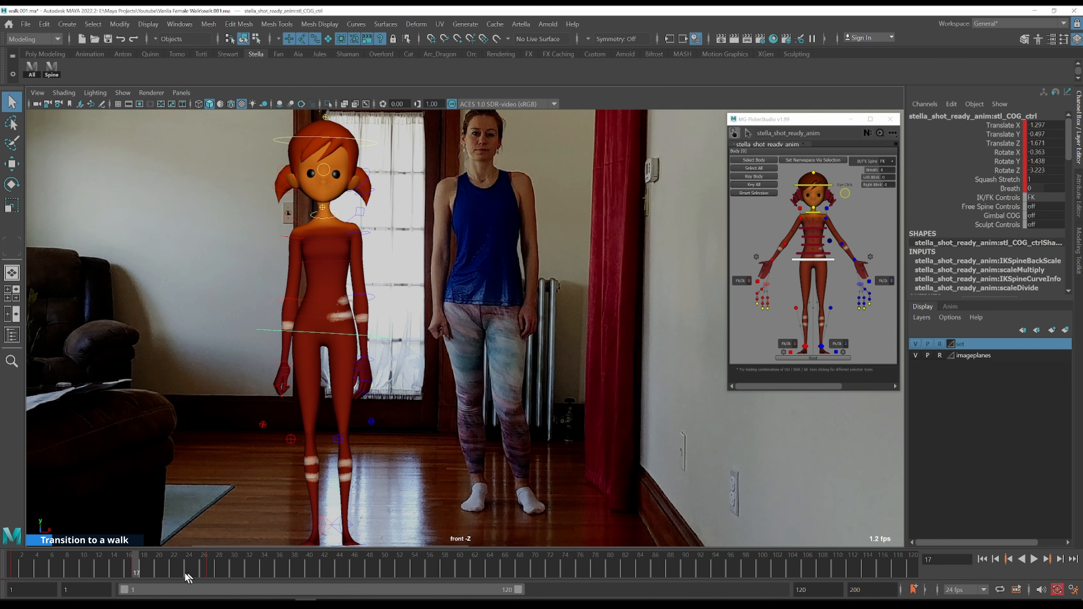
{"action": "left_click", "coordinate": [210, 571]}
{"action": "key", "text": "e"}
{"action": "left_click_drag", "start_coordinate": [388, 331], "coordinate": [392, 334]}
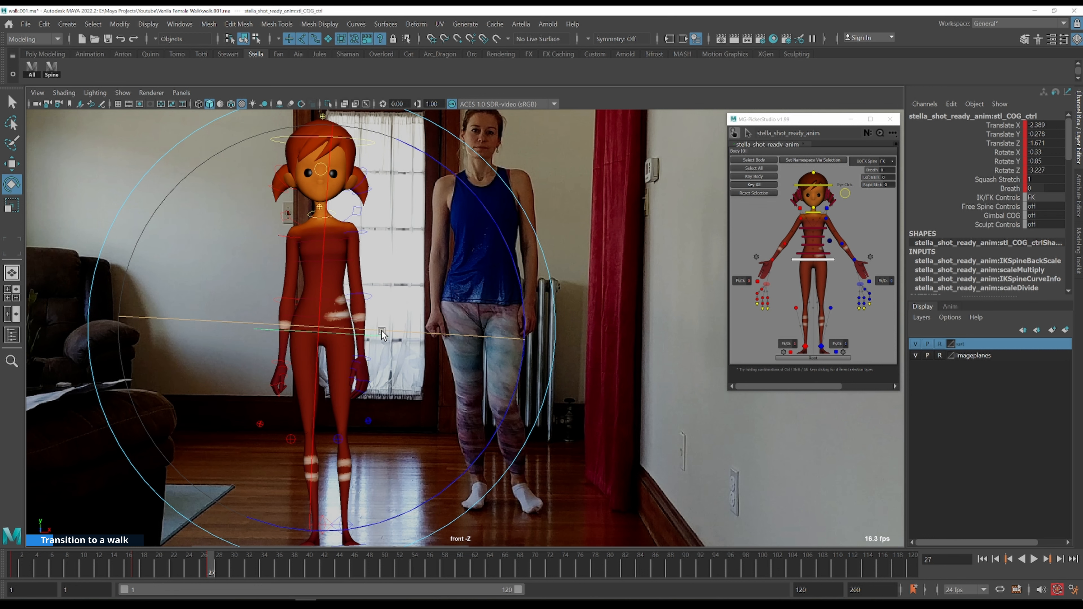
{"action": "left_click_drag", "start_coordinate": [383, 333], "coordinate": [383, 333]}
{"action": "key", "text": "q"}
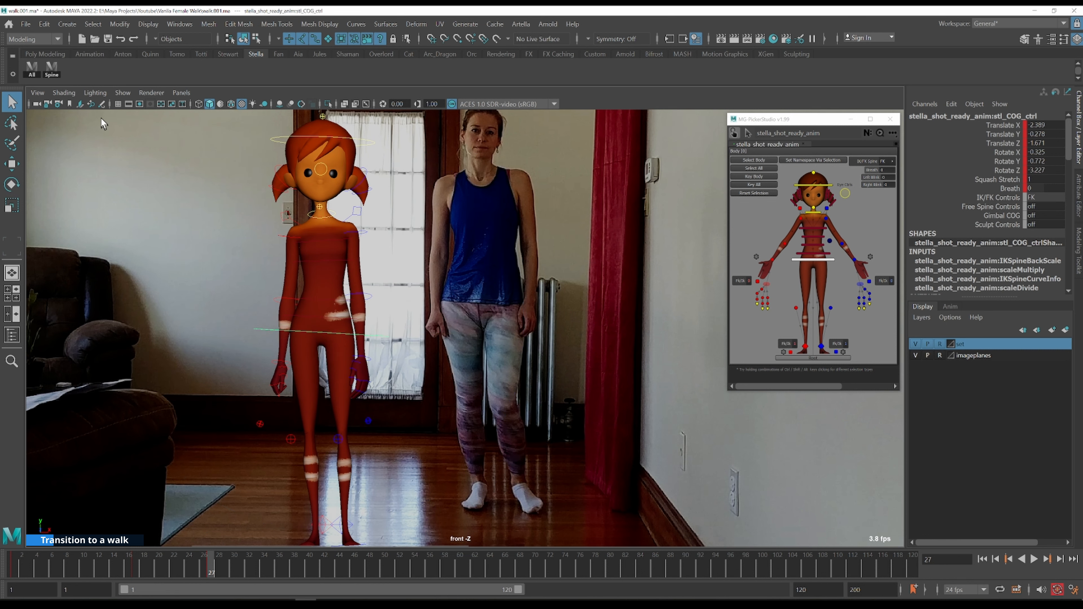
- Rotate the FK spine controls at frame 27 to about Rotate Y -2.903 and compare the twist with frame 17
{"action": "left_click", "coordinate": [47, 71]}
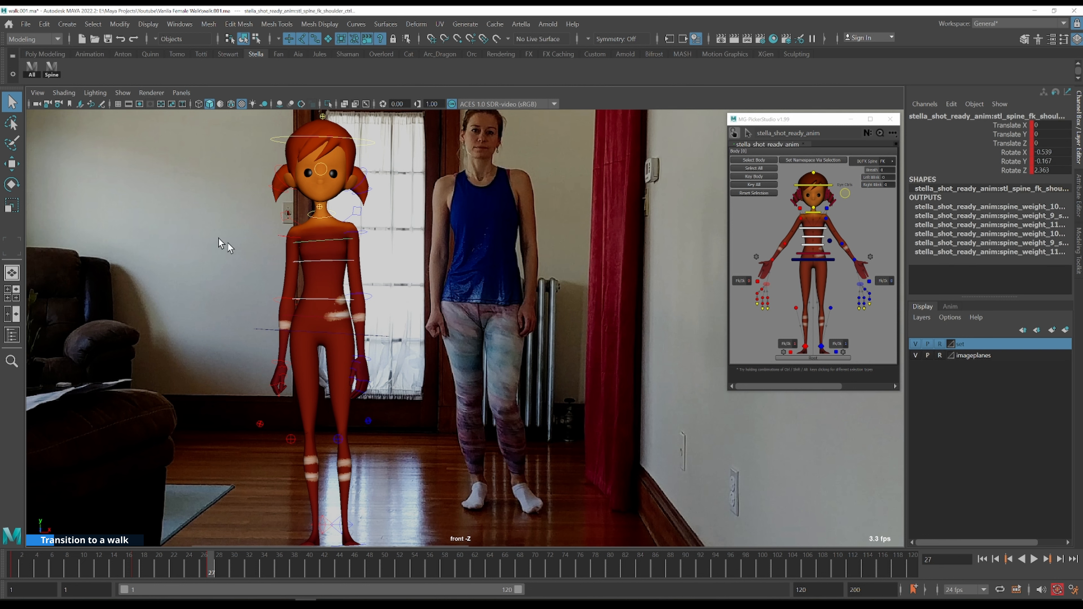
{"action": "key", "text": "e"}
{"action": "left_click_drag", "start_coordinate": [429, 226], "coordinate": [422, 228]}
{"action": "key", "text": "comma"}
{"action": "key", "text": "period"}
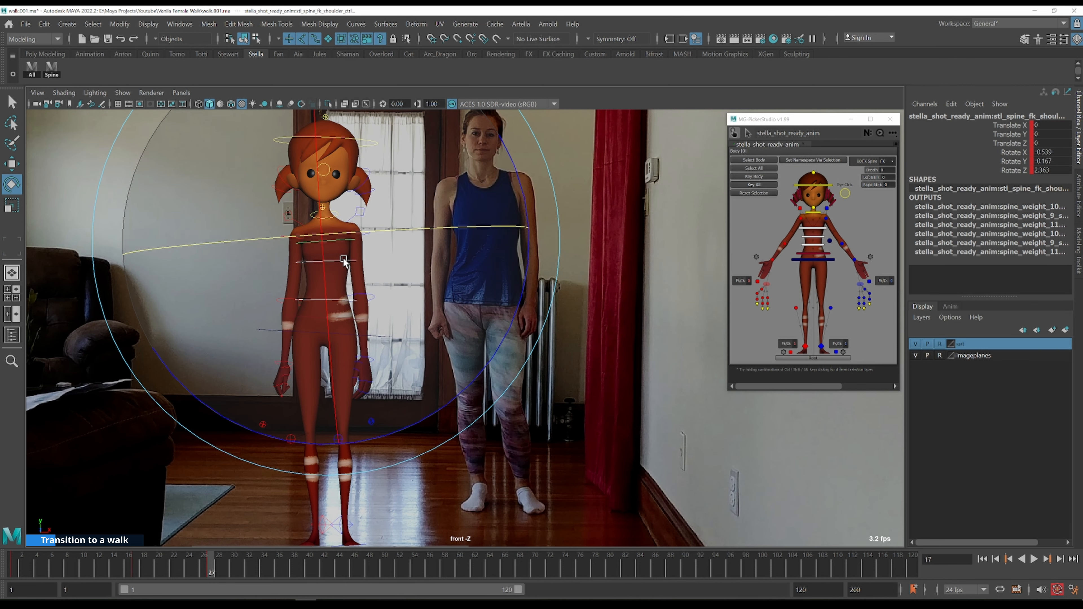
{"action": "key", "text": "comma"}
{"action": "key", "text": "period"}
{"action": "key", "text": "q"}
- Tilt the COG control at frame 27 to about Rotate Z -4.151
{"action": "left_click", "coordinate": [379, 340]}
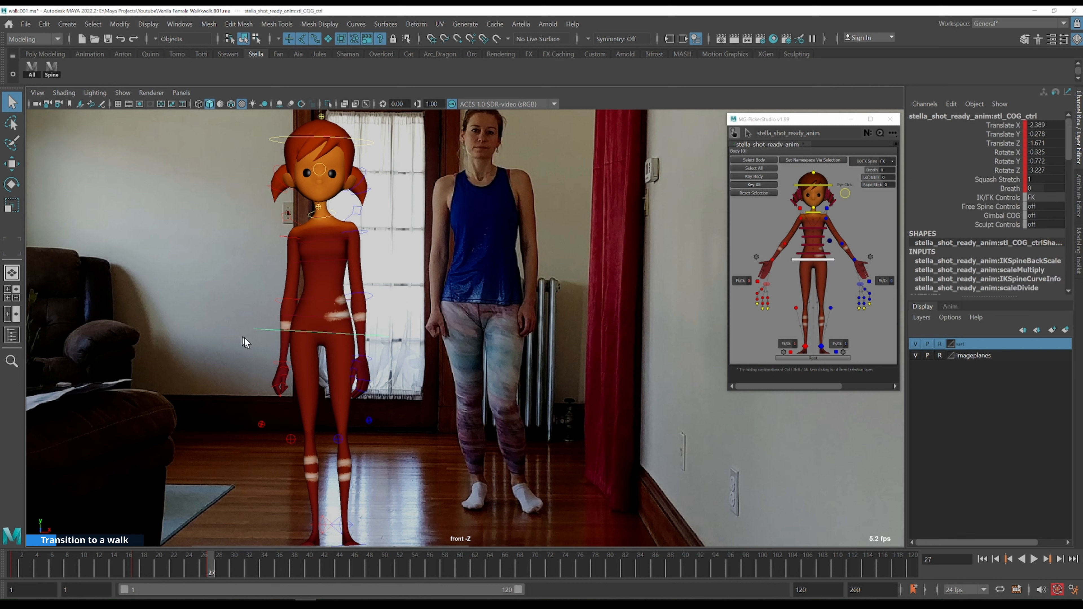
{"action": "key", "text": "e"}
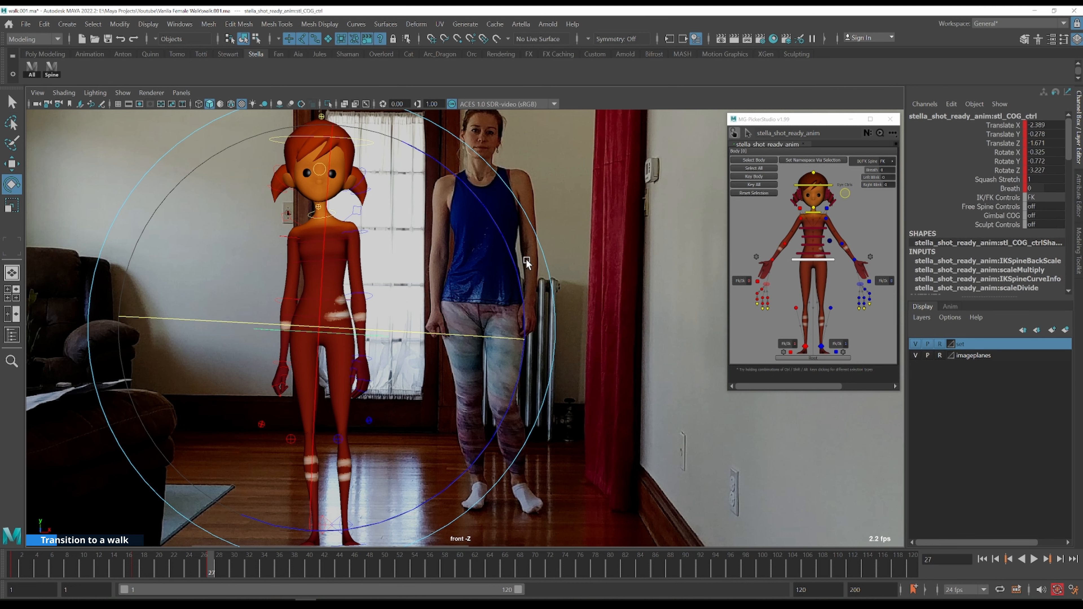
{"action": "left_click_drag", "start_coordinate": [515, 255], "coordinate": [515, 259]}
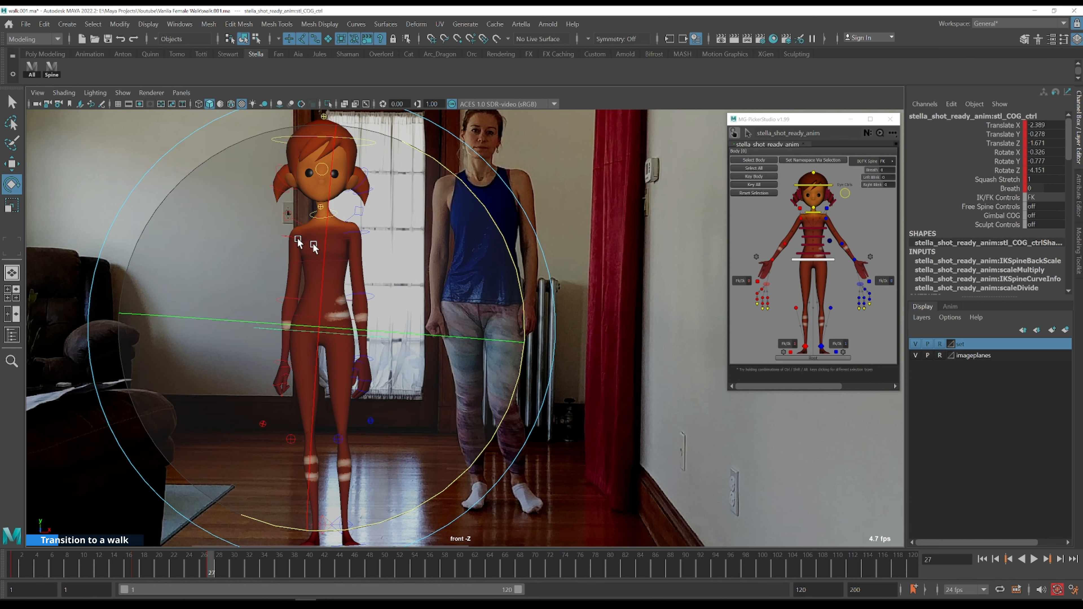
- Counter-tilt the FK spine controls at frame 27 to about Rotate Z 3.216, comparing against frame 17
{"action": "left_click", "coordinate": [51, 69]}
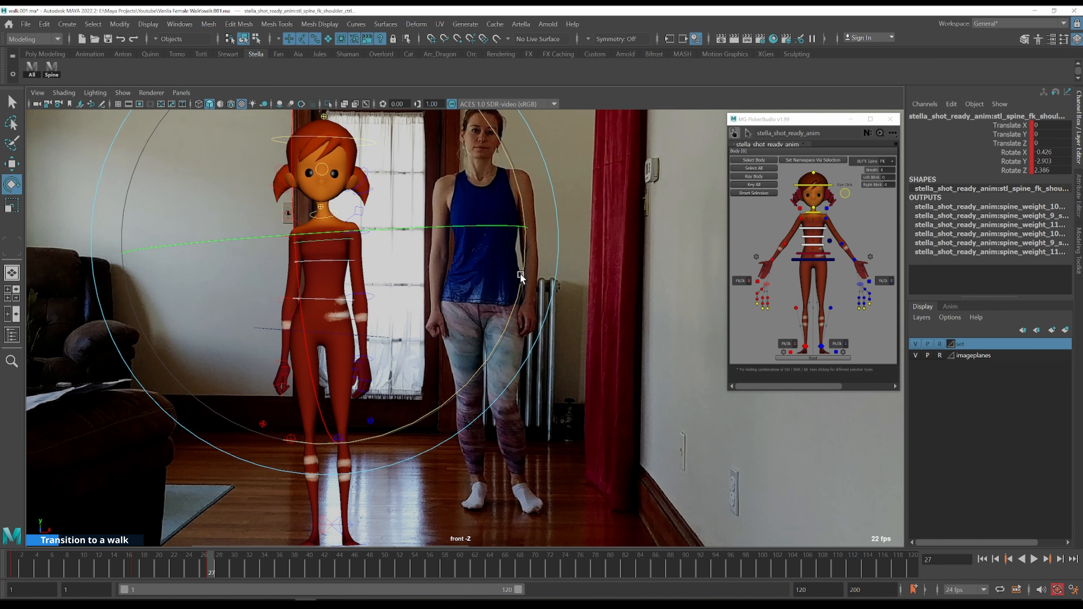
{"action": "left_click_drag", "start_coordinate": [522, 274], "coordinate": [524, 275]}
{"action": "key", "text": "comma"}
{"action": "key", "text": "period"}
{"action": "key", "text": "comma"}
{"action": "key", "text": "period"}
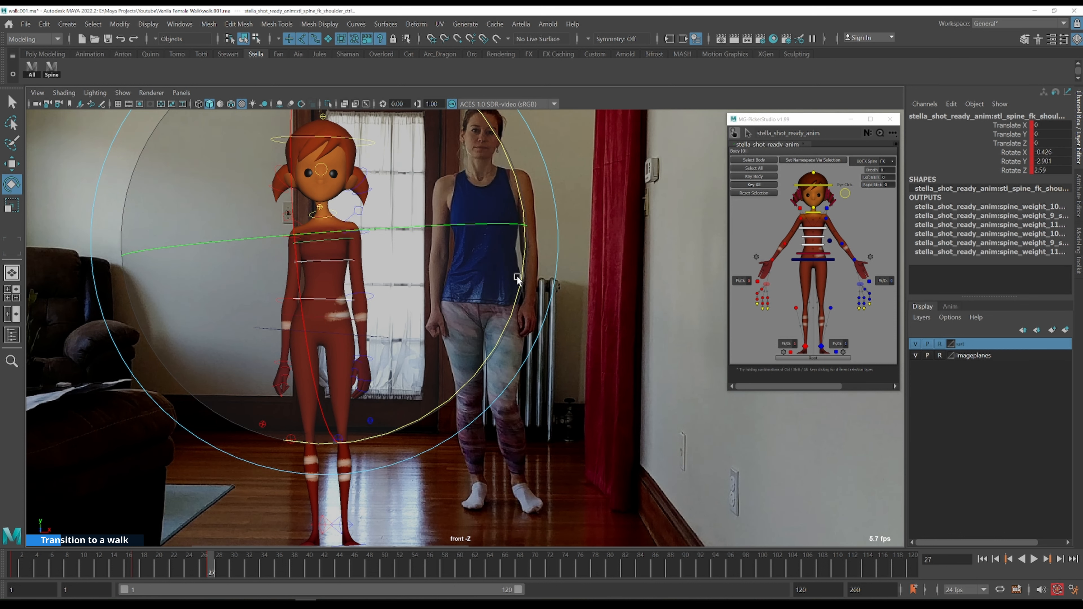
{"action": "key", "text": "comma"}
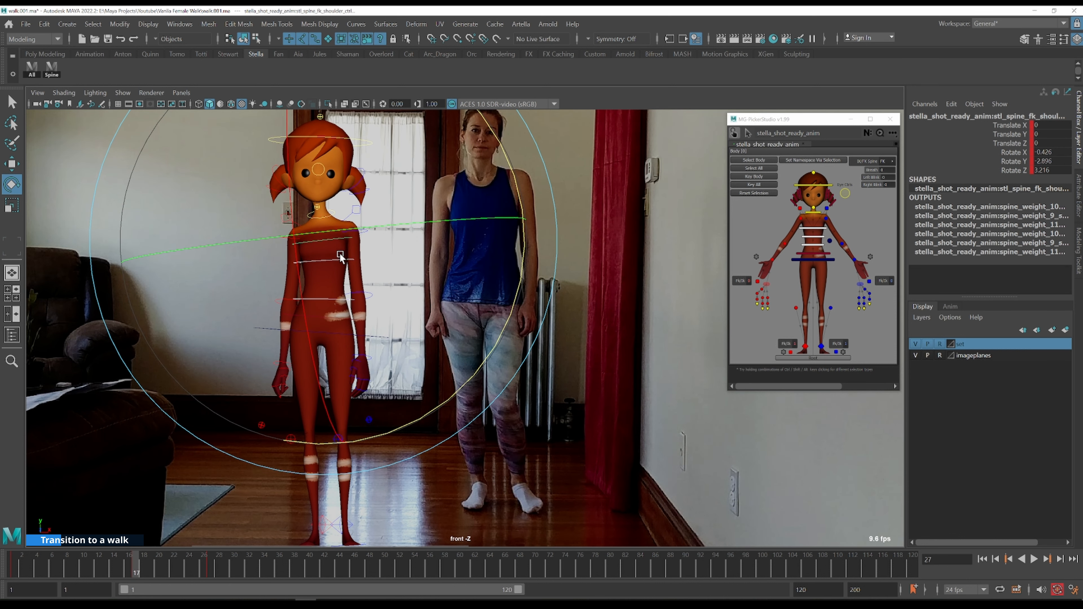
{"action": "key", "text": "period"}
{"action": "key", "text": "q"}
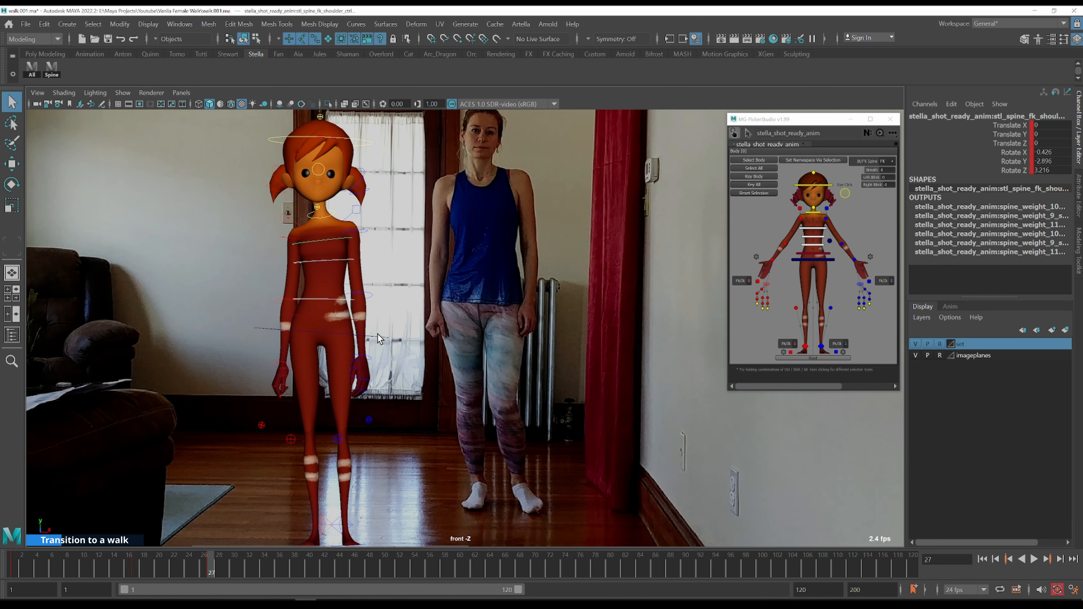
- Increase the COG control's tilt at frame 27 to about Rotate Z -4.335 and compare the pose with frame 17
{"action": "left_click", "coordinate": [375, 335]}
{"action": "key", "text": "e"}
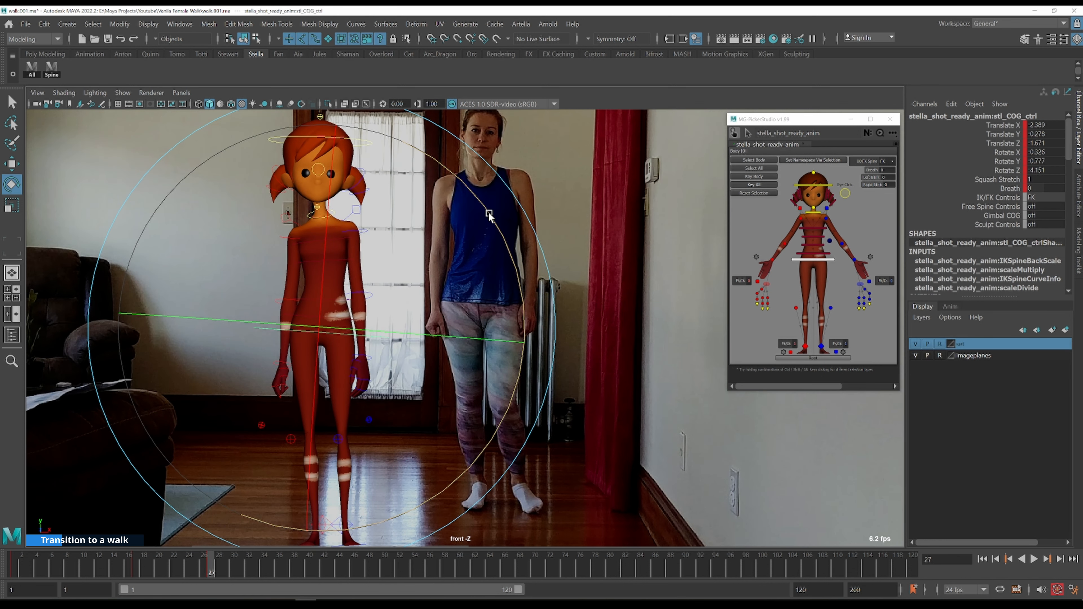
{"action": "key", "text": "comma"}
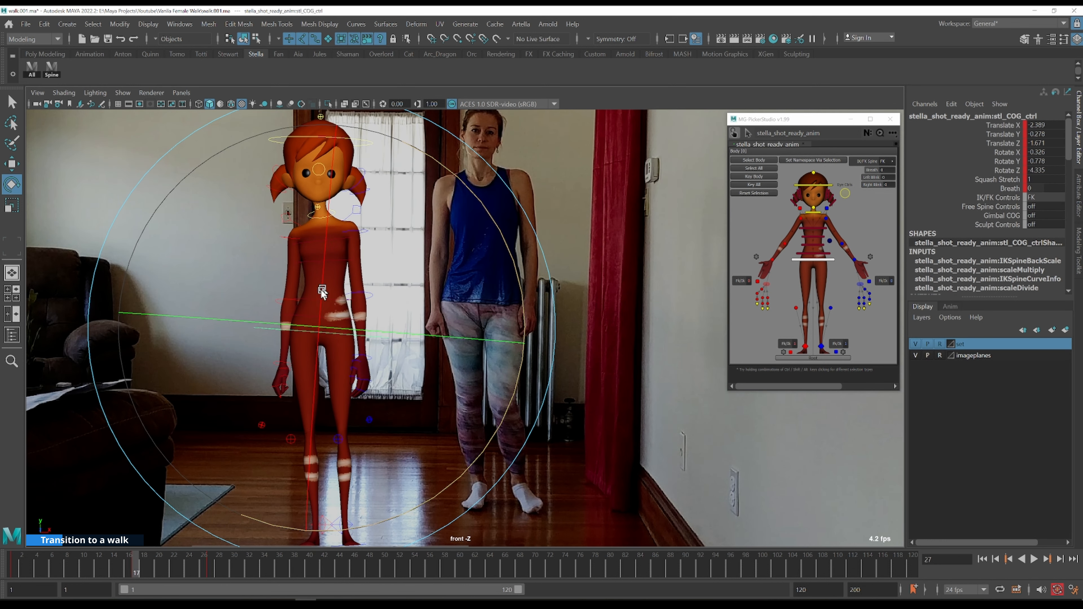
{"action": "key", "text": "period"}
{"action": "key", "text": "comma"}
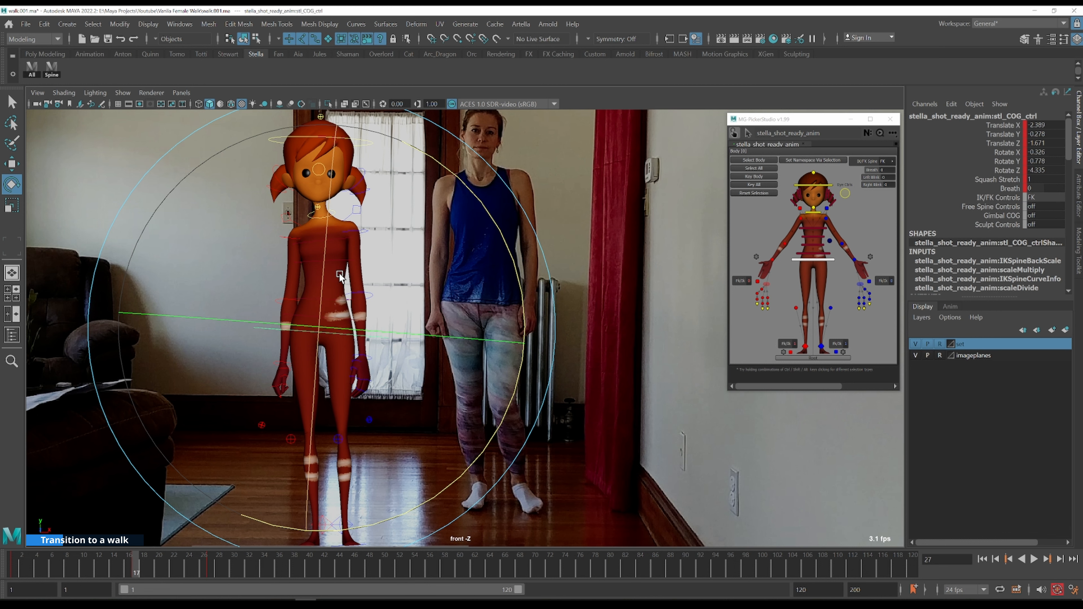
{"action": "key", "text": "period"}
{"action": "key", "text": "comma"}
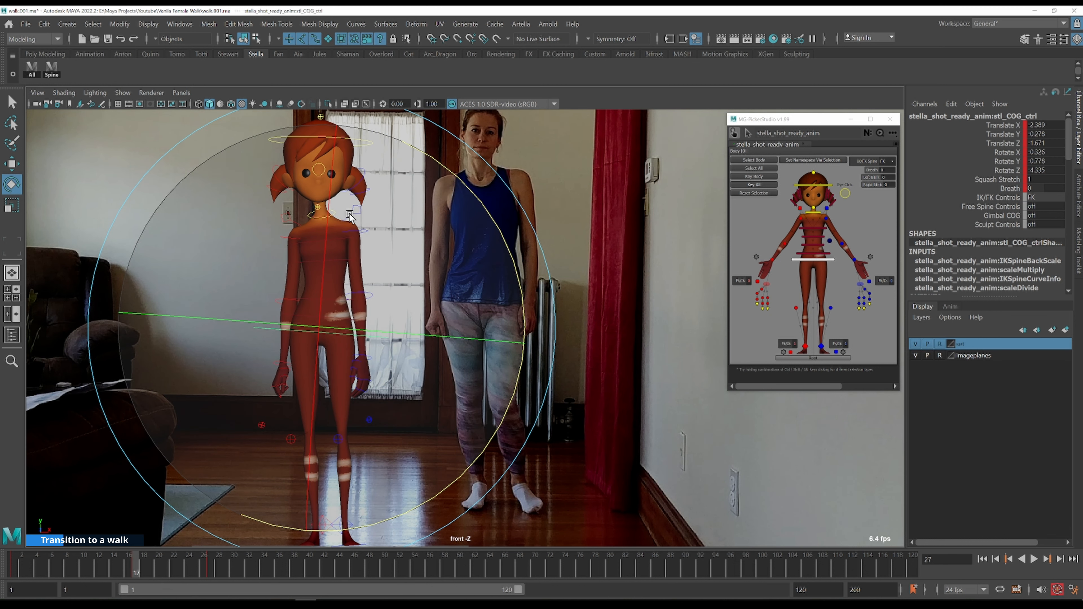
{"action": "key", "text": "period"}
- Tilt the neck control at frame 27 to about Rotate Z -5.437
{"action": "left_click", "coordinate": [358, 224]}
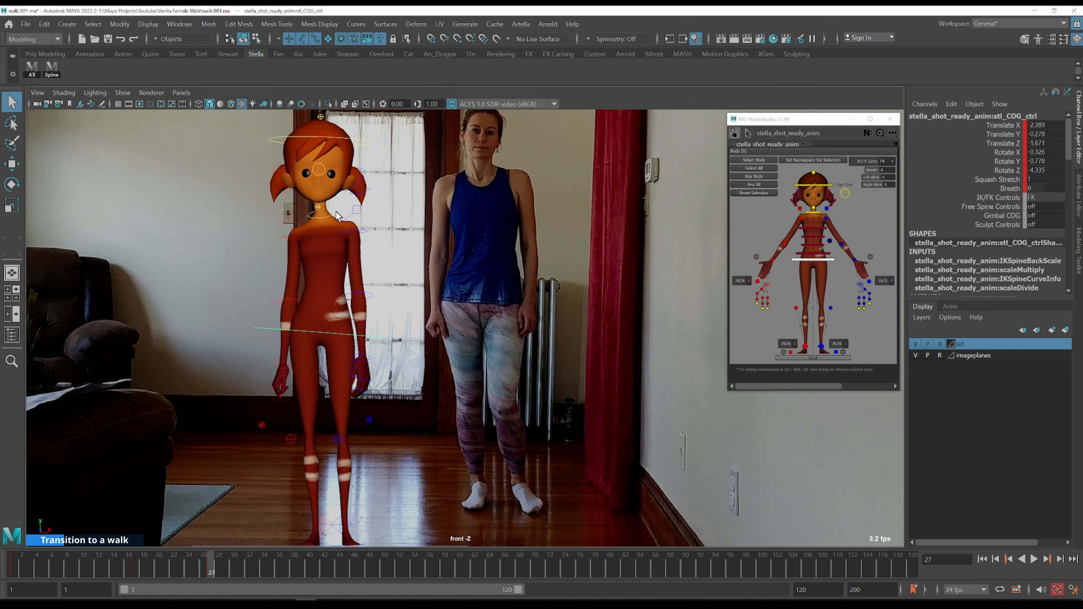
{"action": "key", "text": "e"}
{"action": "mouse_move", "coordinate": [496, 140]}
{"action": "left_mouse_down"}
{"action": "mouse_move", "coordinate": [509, 139]}
{"action": "mouse_move", "coordinate": [499, 139]}
{"action": "left_mouse_up"}
{"action": "key", "text": "q"}
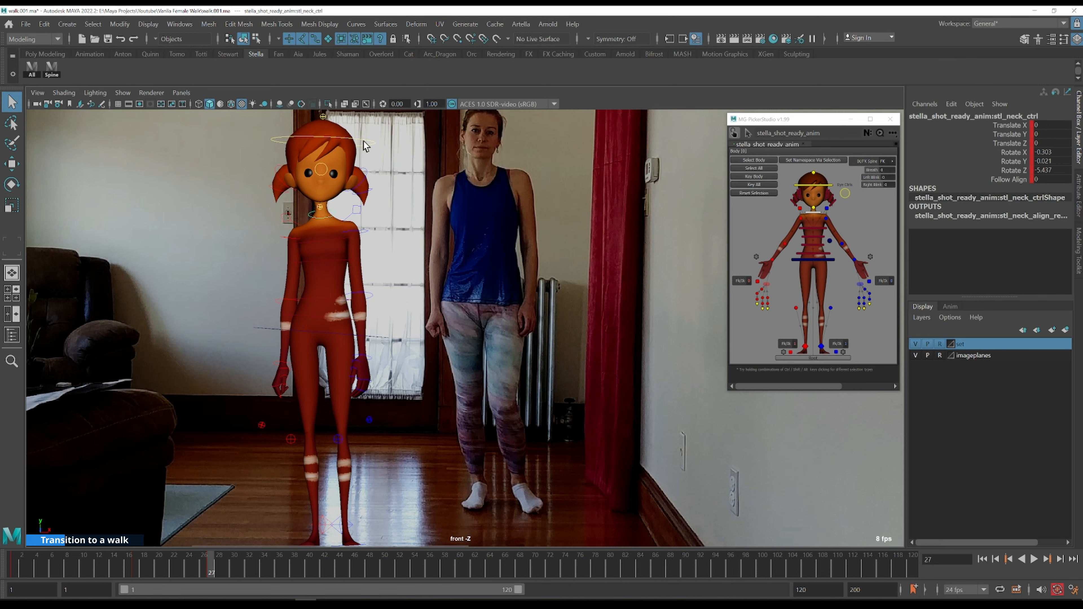
- Tilt the head control at frame 27 to about Rotate Z -4.404
{"action": "left_click", "coordinate": [365, 138]}
{"action": "key", "text": "e"}
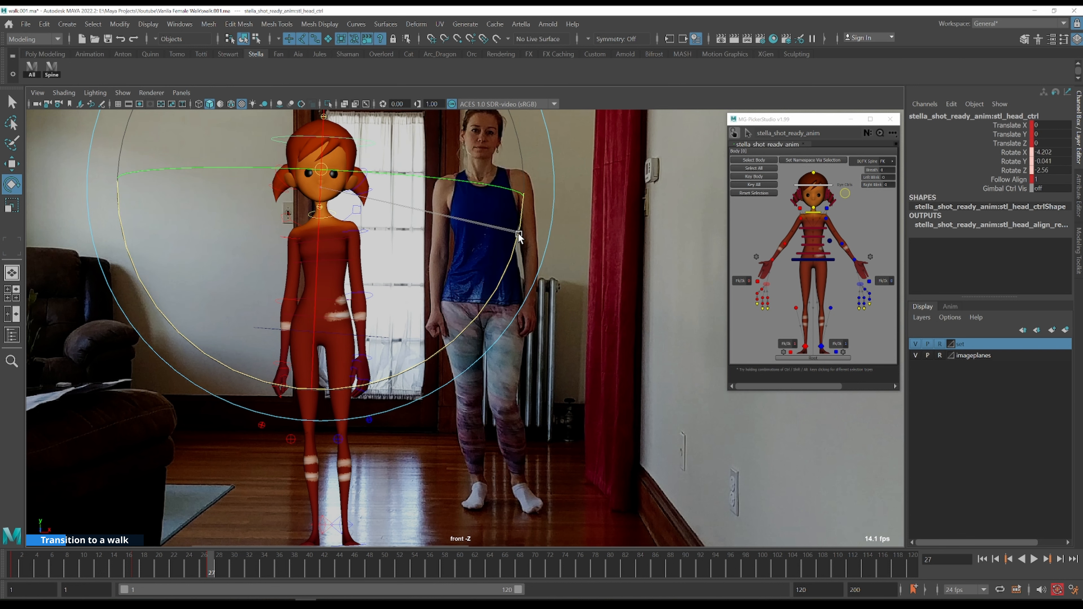
{"action": "left_click_drag", "start_coordinate": [520, 234], "coordinate": [379, 202]}
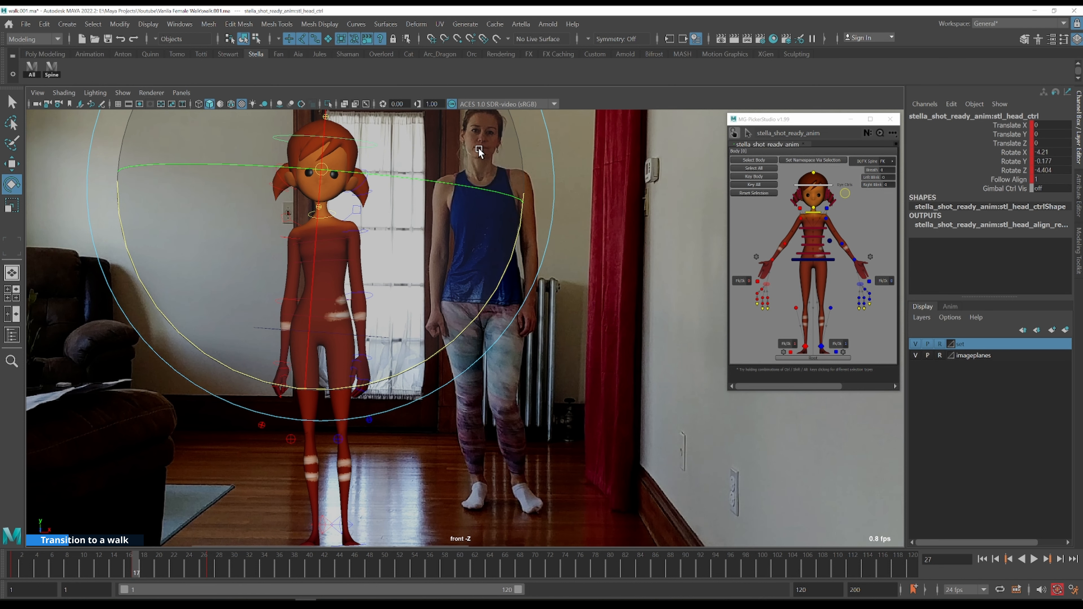
{"action": "key", "text": "q"}
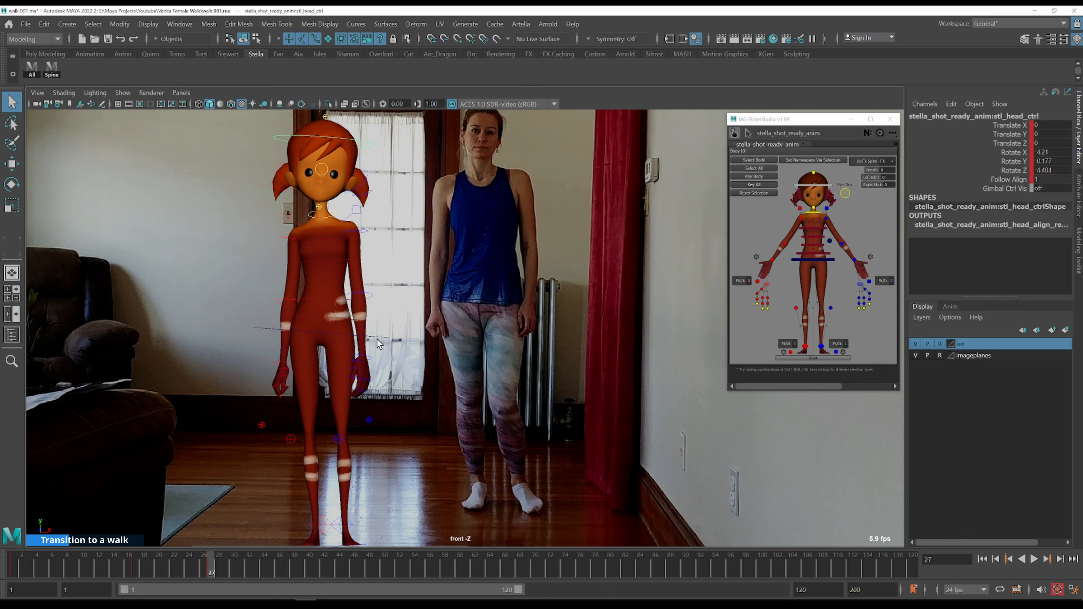
- Try raising the COG control at frame 27 to about Translate Y -0.06
{"action": "left_click", "coordinate": [379, 337]}
{"action": "key", "text": "w"}
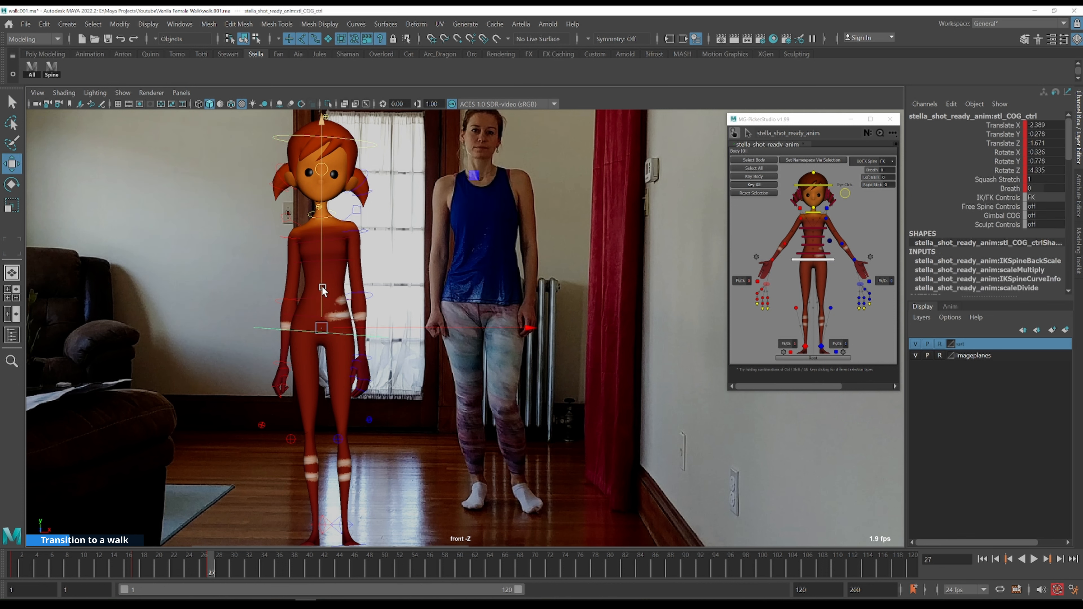
{"action": "left_click_drag", "start_coordinate": [321, 286], "coordinate": [321, 284]}
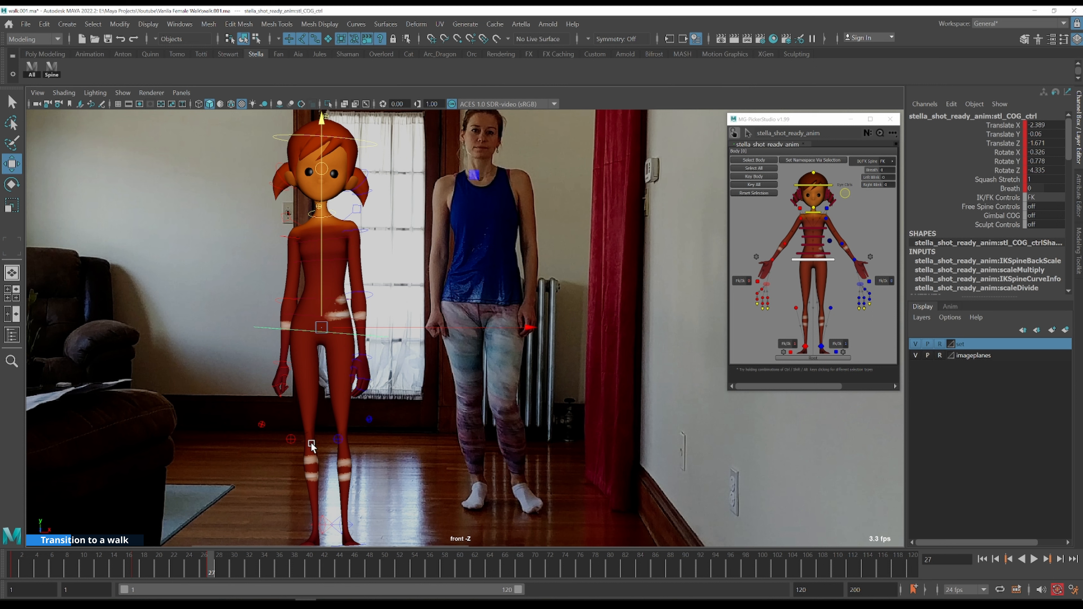
{"action": "key", "text": "ctrl+z"}
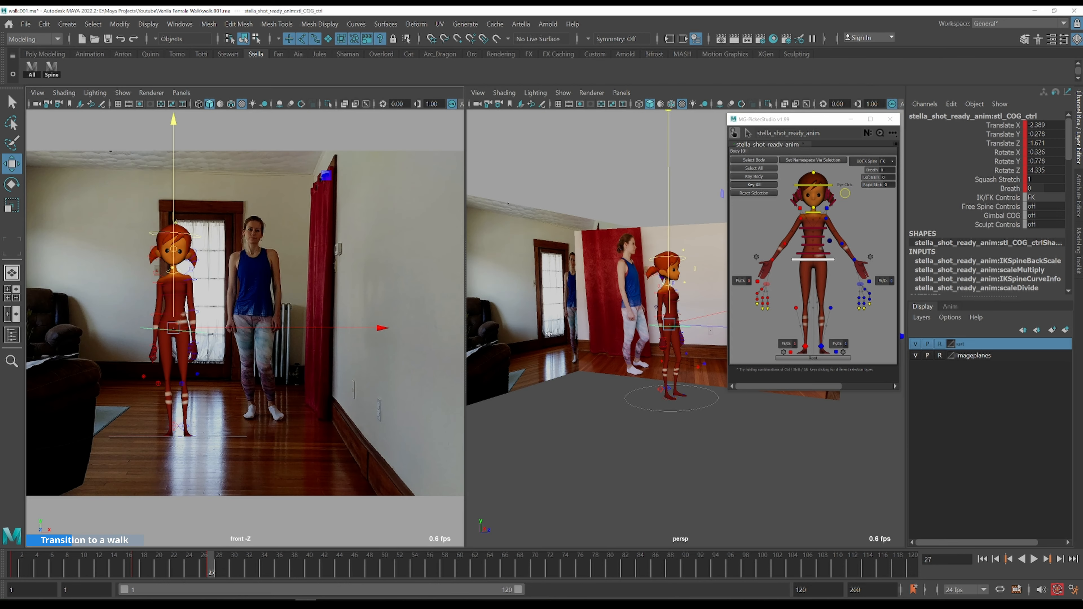
- Lower the COG control at frame 27 to about Translate Y -0.603 in the perspective view, checking the knees against frame 17
{"action": "key", "text": "space"}
{"action": "key", "text": "space"}
{"action": "left_click", "coordinate": [577, 297]}
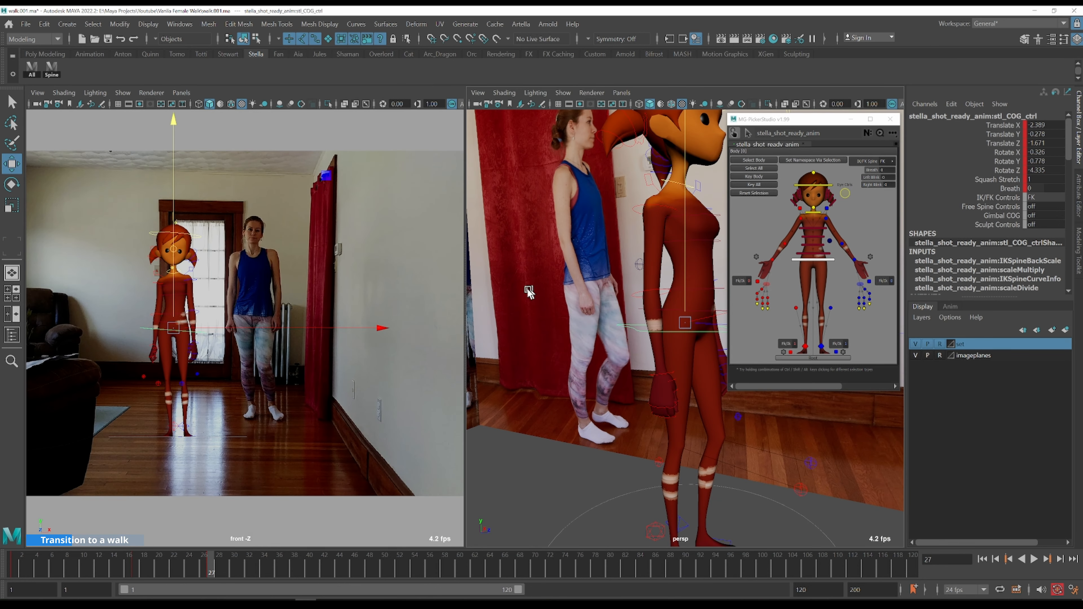
{"action": "key", "text": "space"}
{"action": "scroll", "coordinate": [529, 331], "scroll_direction": "down", "scroll_amount": 6}
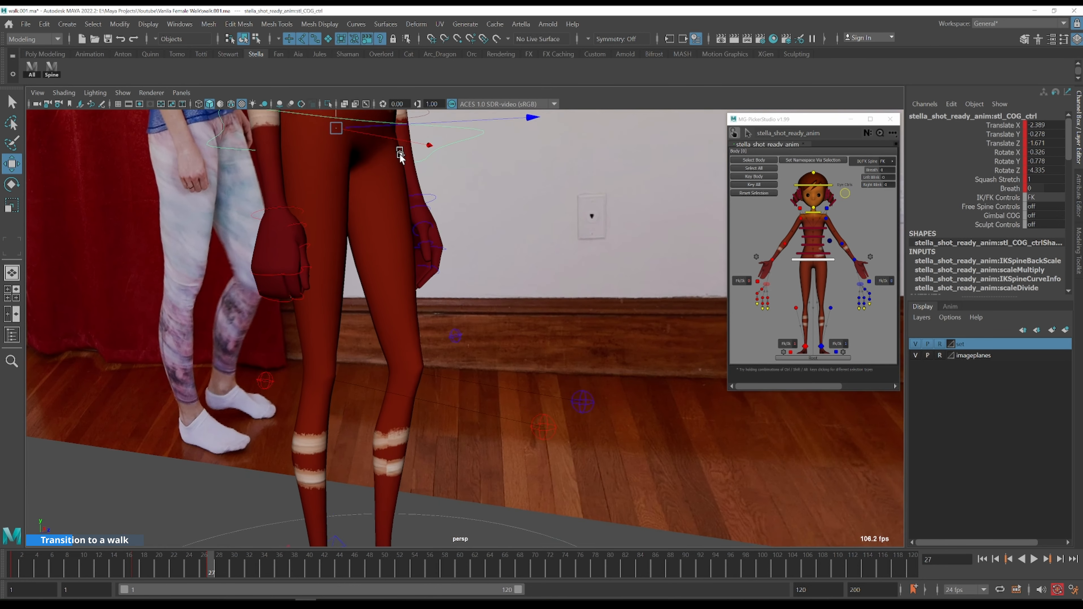
{"action": "left_click_drag", "start_coordinate": [363, 135], "coordinate": [380, 147]}
{"action": "key", "text": "."}
{"action": "key", "text": "."}
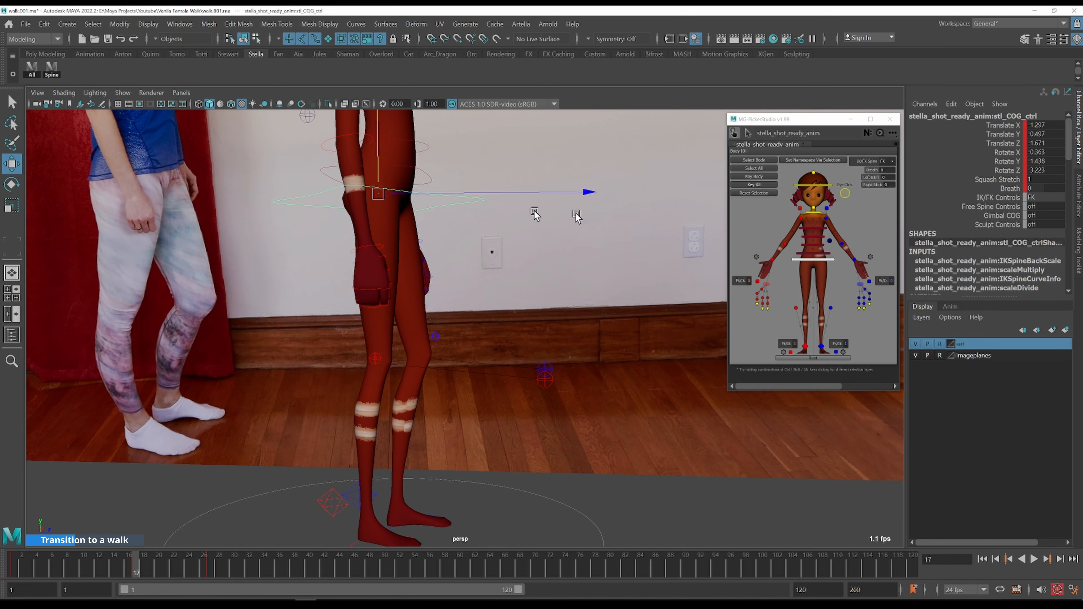
- Open the Graph Editor on the COG control's Translate Y curve and lower the keys at frames 1 and 17 to about -0.626
{"action": "left_click", "coordinate": [1013, 134]}
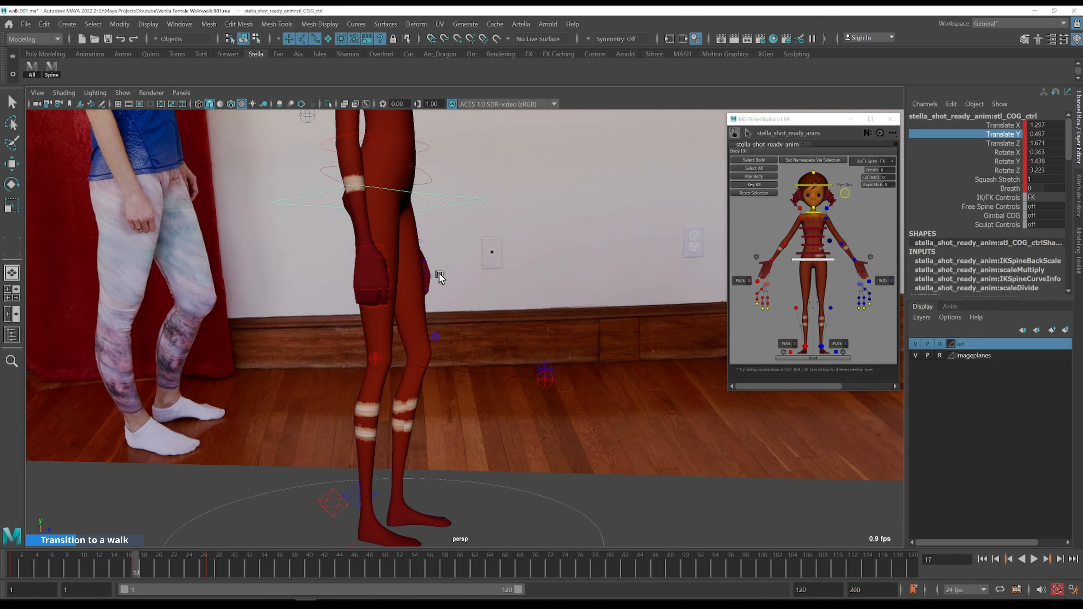
{"action": "key", "text": "ctrl+g"}
{"action": "left_click", "coordinate": [135, 203]}
{"action": "left_click_drag", "start_coordinate": [622, 200], "coordinate": [230, 307]}
{"action": "mouse_move", "coordinate": [740, 128]}
{"action": "left_mouse_down"}
{"action": "mouse_move", "coordinate": [412, 112]}
{"action": "mouse_move", "coordinate": [725, 120]}
{"action": "left_mouse_up"}
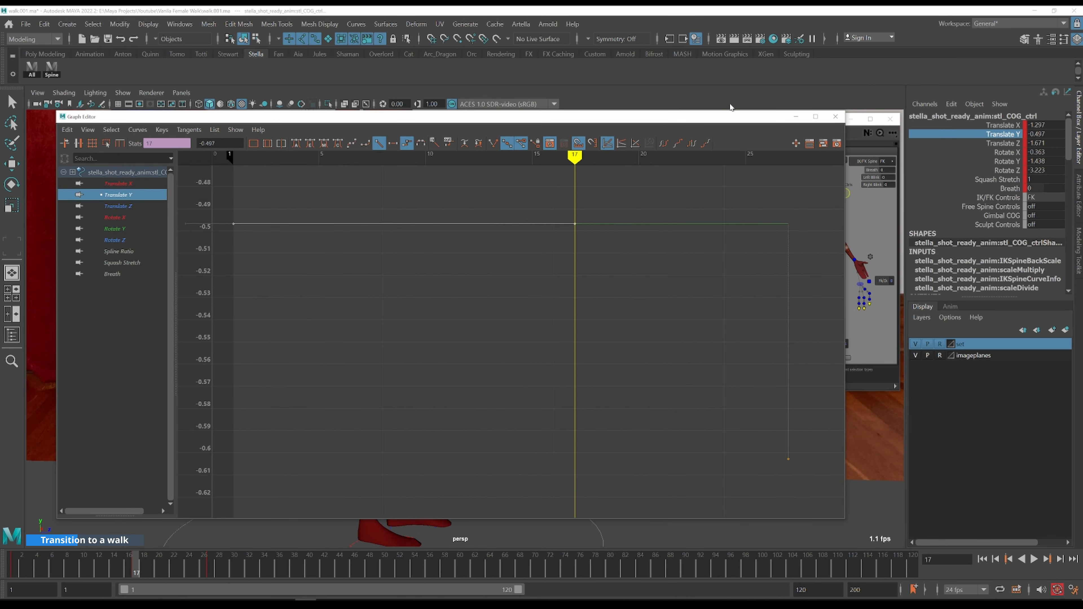
{"action": "left_click_drag", "start_coordinate": [807, 118], "coordinate": [821, 104]}
{"action": "left_click_drag", "start_coordinate": [726, 106], "coordinate": [815, 92]}
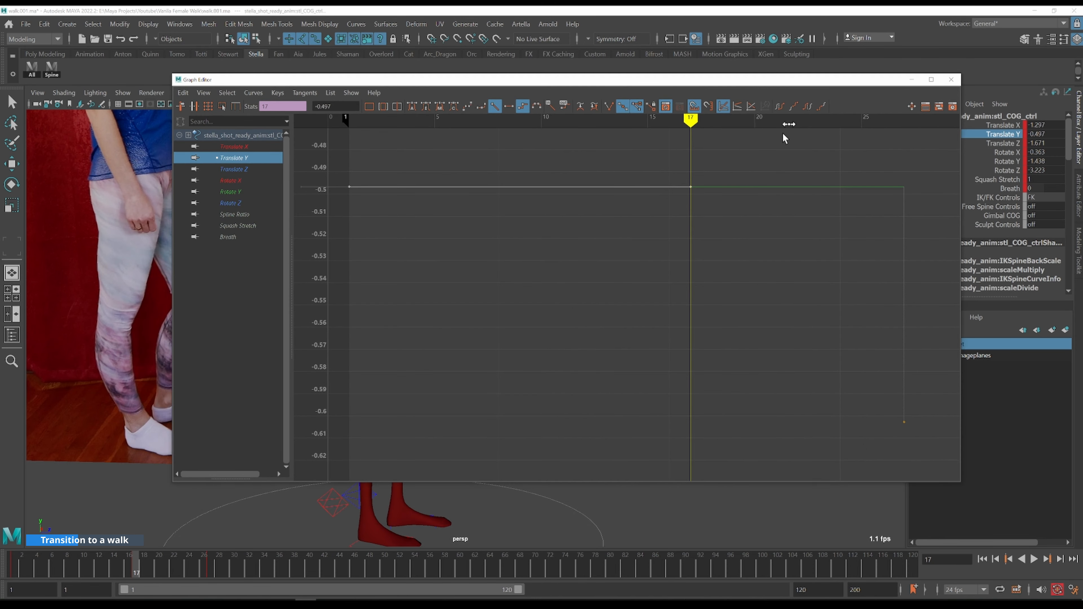
{"action": "middle_click_drag", "start_coordinate": [751, 205], "coordinate": [737, 423], "text": "shift"}
{"action": "middle_click_drag", "start_coordinate": [756, 245], "coordinate": [756, 315], "text": "shift"}
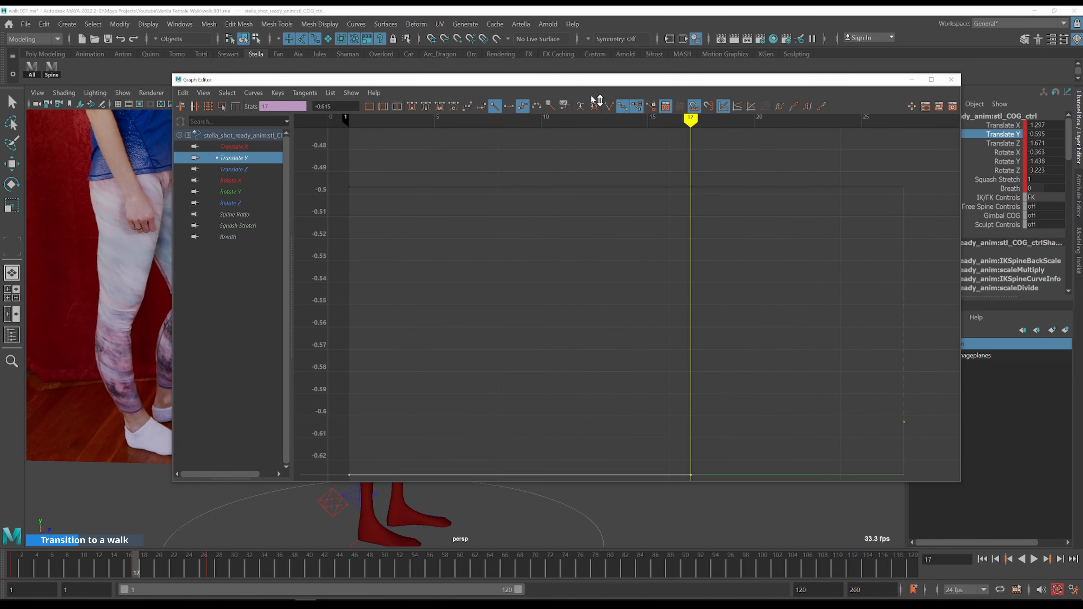
- Uncover the legs beside the Graph Editor and lower the Translate Y keys at frames 1 and 17 to about -0.639, comparing with frame 27
{"action": "left_click_drag", "start_coordinate": [170, 140], "coordinate": [426, 149]}
{"action": "key", "text": "a"}
{"action": "key", "text": "period"}
{"action": "key", "text": "comma"}
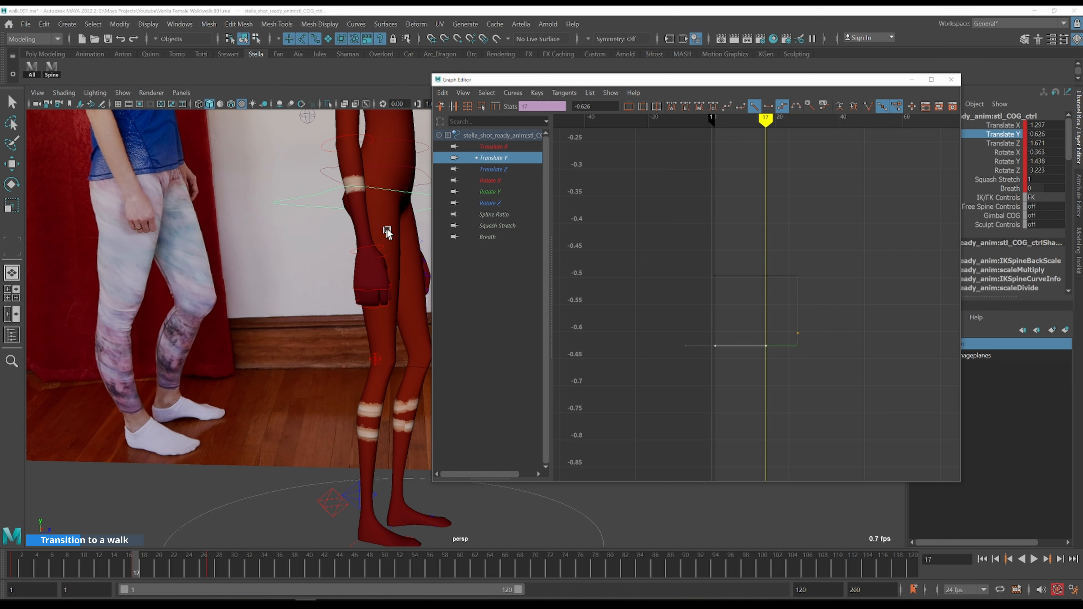
{"action": "middle_click_drag", "start_coordinate": [814, 243], "coordinate": [815, 246], "text": "shift"}
{"action": "key", "text": "period"}
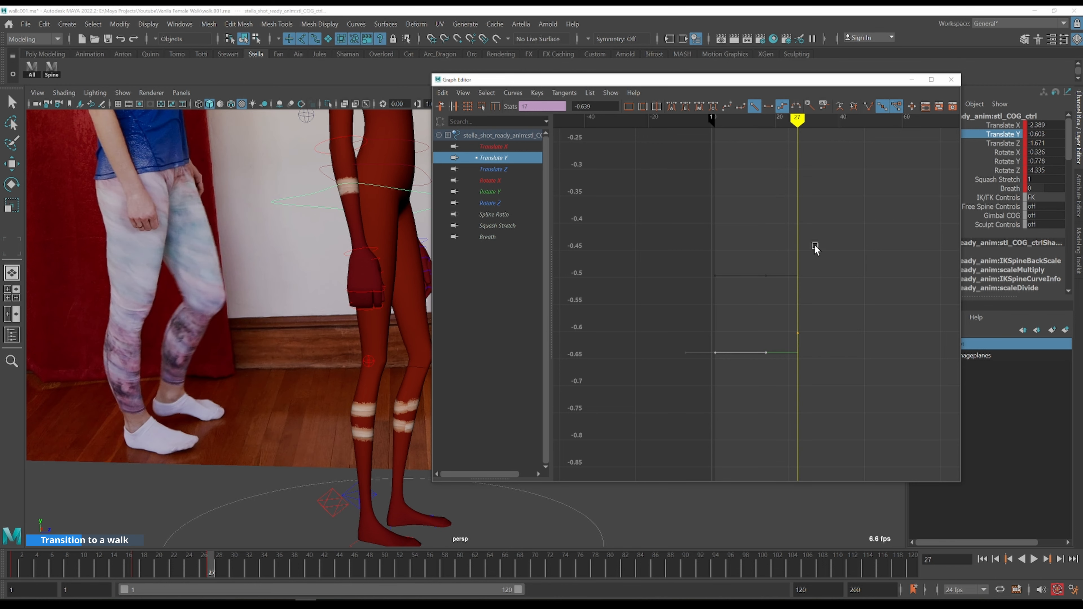
- Raise the COG control's Translate Y key at frame 27 to about -0.585 and compare with frame 17
{"action": "left_click", "coordinate": [410, 193]}
{"action": "left_click_drag", "start_coordinate": [788, 256], "coordinate": [827, 347]}
{"action": "middle_click_drag", "start_coordinate": [810, 280], "coordinate": [809, 273], "text": "shift"}
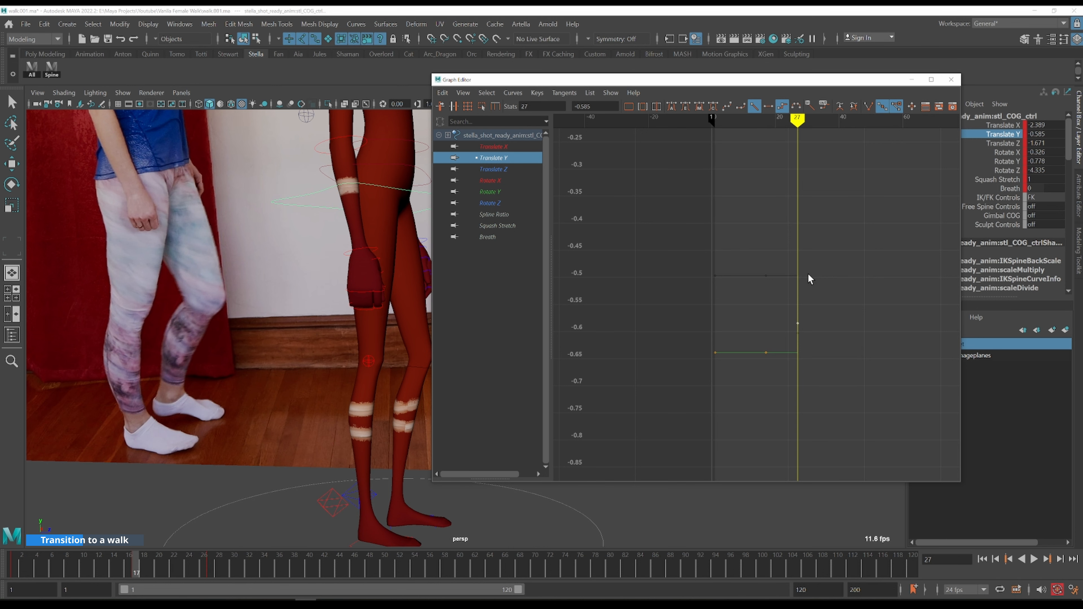
{"action": "key", "text": "comma"}
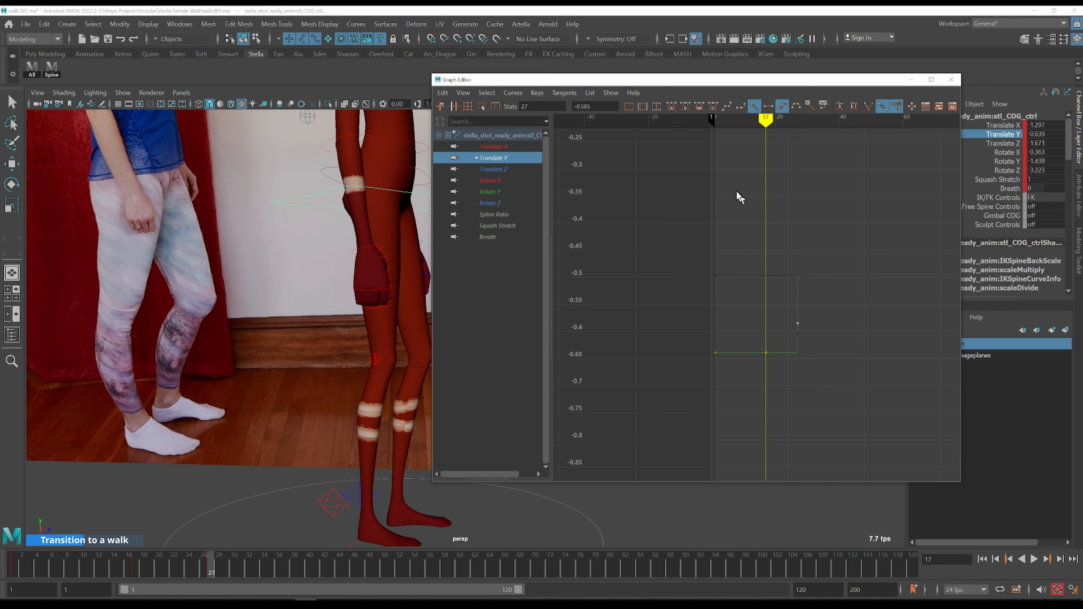
- Minimize the Graph Editor and compare the COG pose at frames 17 and 27 in the perspective view
{"action": "key", "text": "period"}
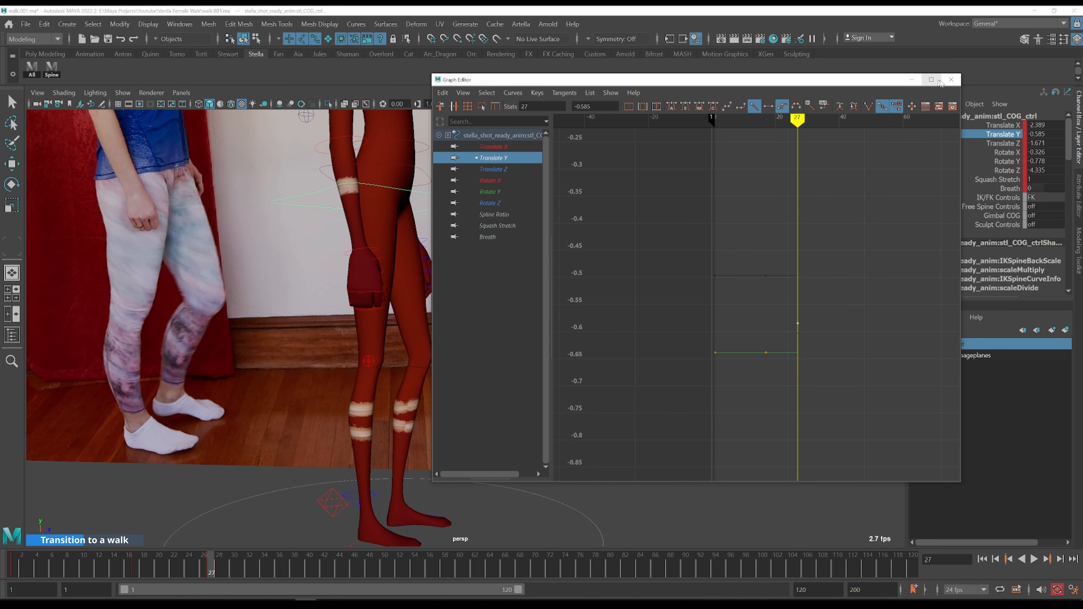
{"action": "left_click", "coordinate": [912, 84]}
{"action": "left_click_drag", "start_coordinate": [548, 331], "coordinate": [447, 242], "text": "alt"}
{"action": "key", "text": "comma"}
{"action": "key", "text": "period"}
{"action": "key", "text": "w"}
{"action": "middle_click_drag", "start_coordinate": [413, 203], "coordinate": [446, 245], "text": "alt"}
{"action": "left_click_drag", "start_coordinate": [391, 318], "coordinate": [415, 315], "text": "alt"}
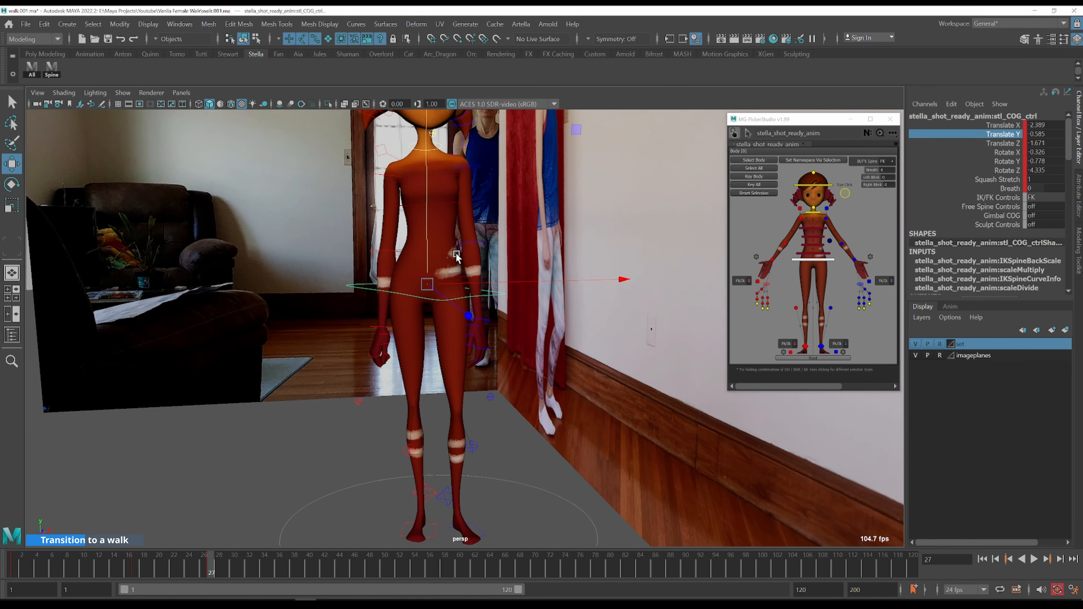
- Examine the legs from the side at frames 17 and 27 against the reference footage
{"action": "key", "text": "space"}
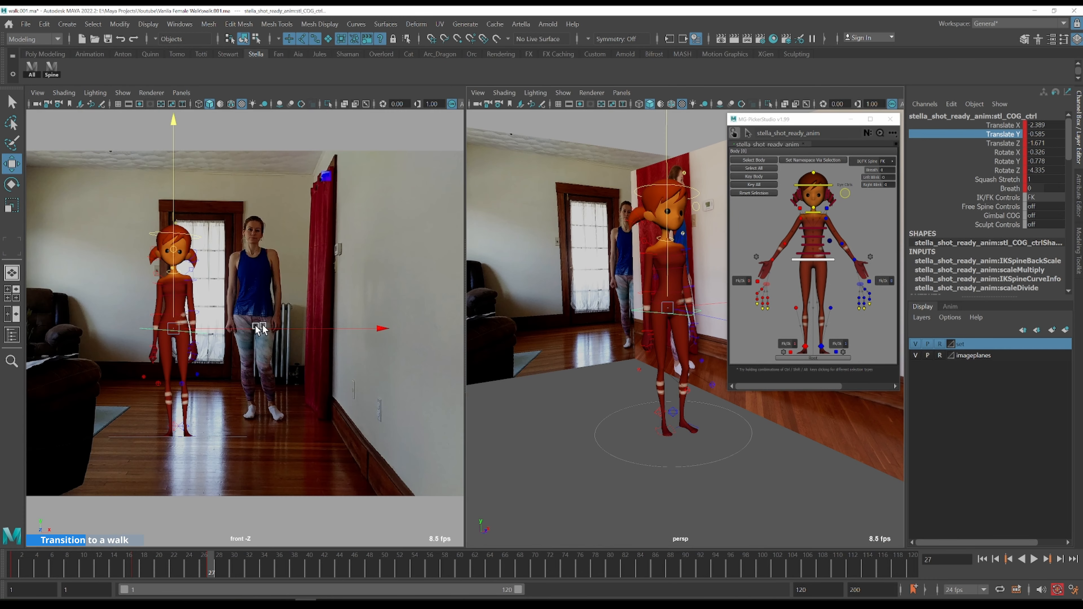
{"action": "key", "text": "space"}
{"action": "key", "text": "space"}
{"action": "key", "text": "space"}
{"action": "left_click_drag", "start_coordinate": [478, 400], "coordinate": [436, 414], "text": "alt"}
{"action": "middle_click_drag", "start_coordinate": [435, 413], "coordinate": [492, 267], "text": "alt"}
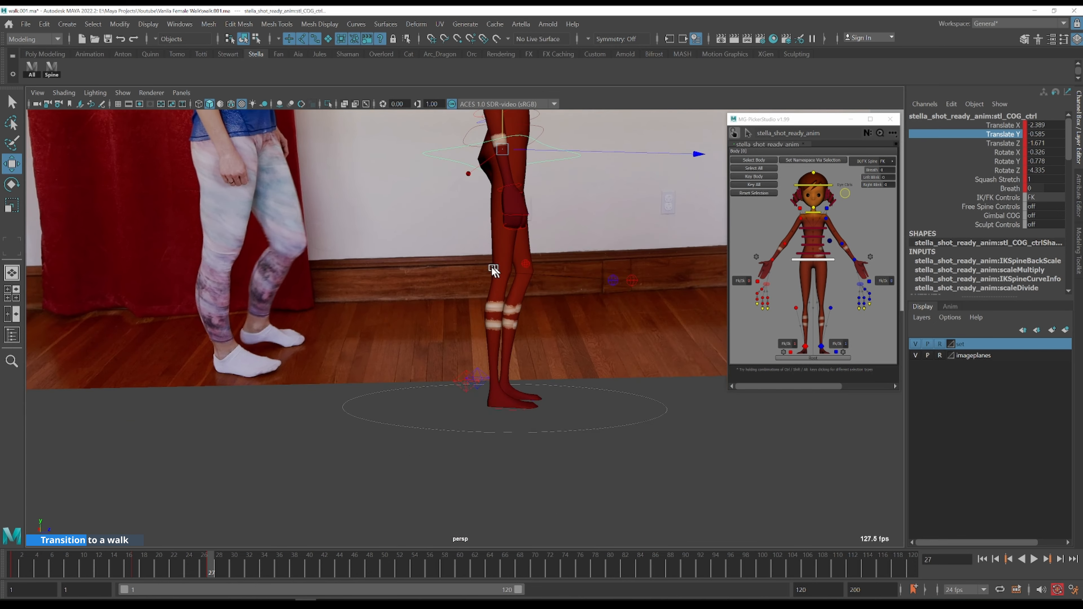
{"action": "key", "text": "comma"}
{"action": "key", "text": "period"}
{"action": "key", "text": "comma"}
{"action": "key", "text": "period"}
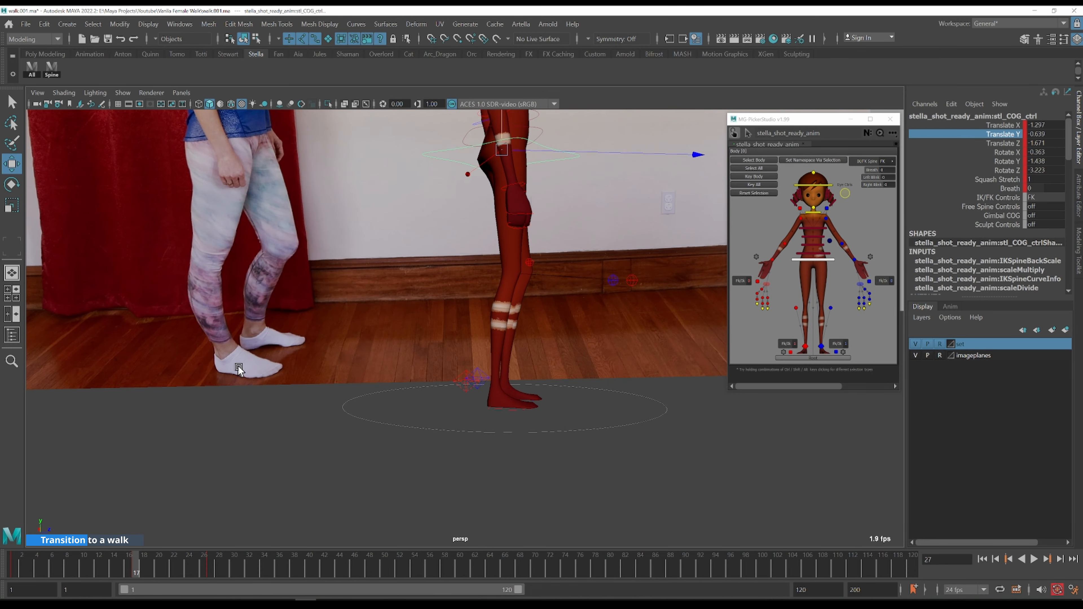
{"action": "key", "text": "comma"}
{"action": "key", "text": "period"}
{"action": "key", "text": "comma"}
{"action": "key", "text": "period"}
- At frame 27, set the right foot IK control's Side to about 0.181 and Foot Roll to about -4.27, matching the front reference
{"action": "key", "text": "space"}
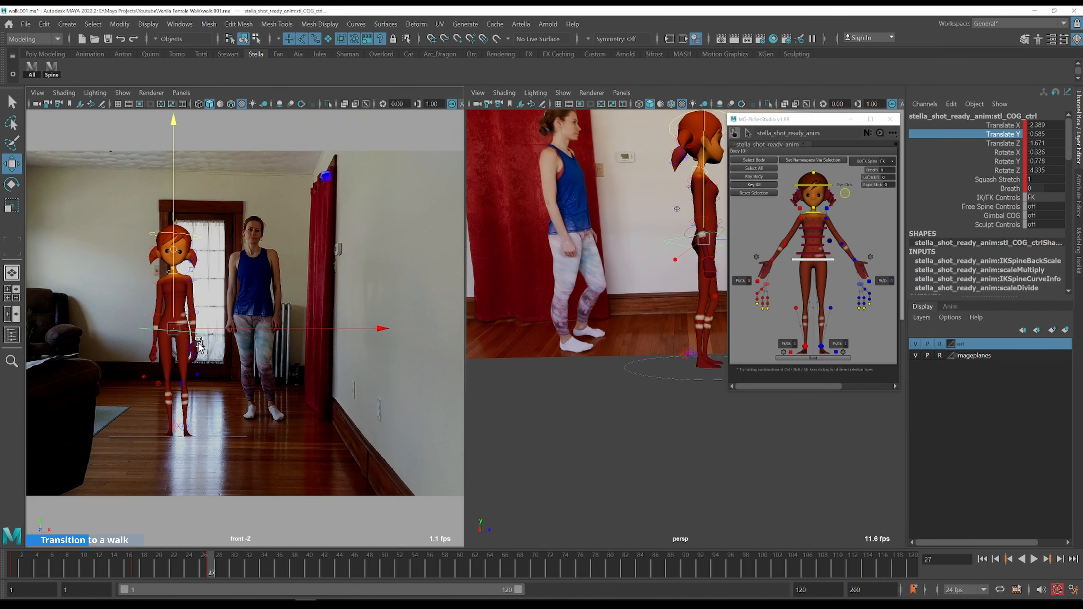
{"action": "key", "text": "space"}
{"action": "scroll", "coordinate": [501, 485], "scroll_direction": "up", "scroll_amount": 3}
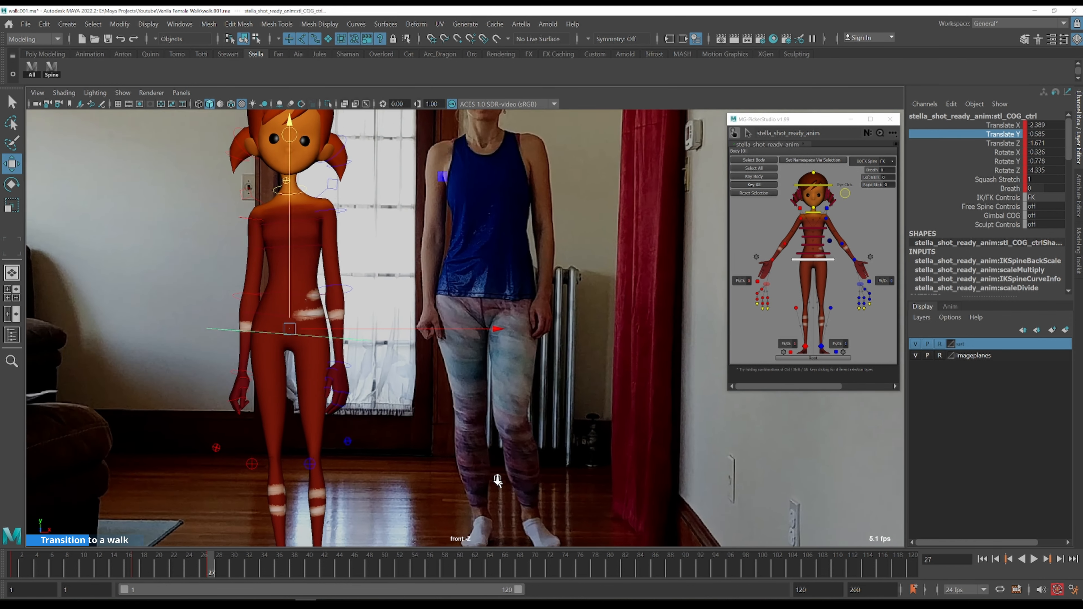
{"action": "middle_click_drag", "start_coordinate": [557, 469], "coordinate": [530, 224], "text": "alt"}
{"action": "key", "text": "comma"}
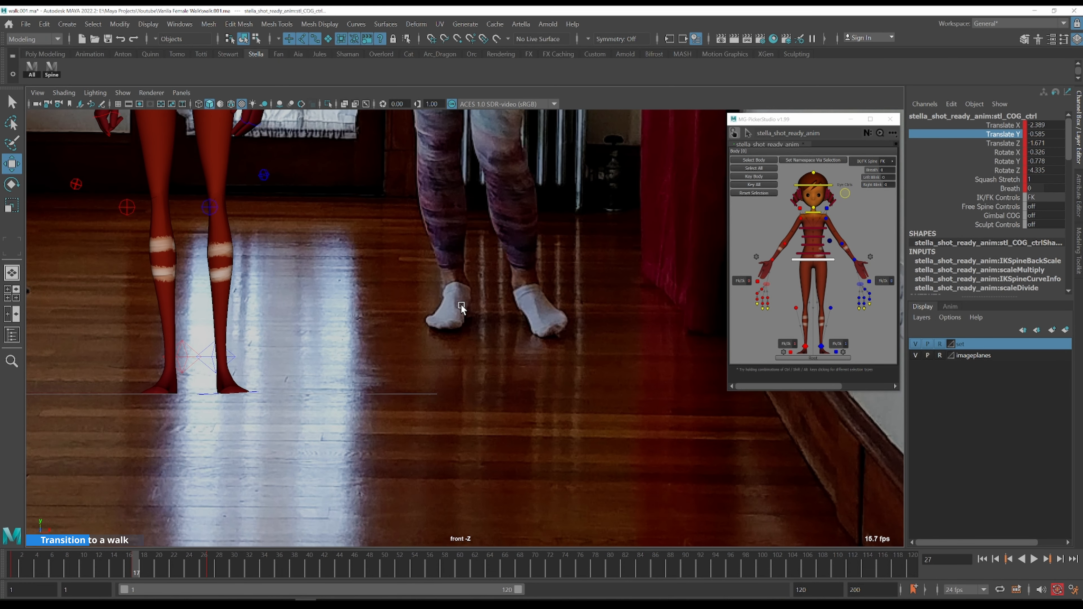
{"action": "key", "text": "comma"}
{"action": "key", "text": "period"}
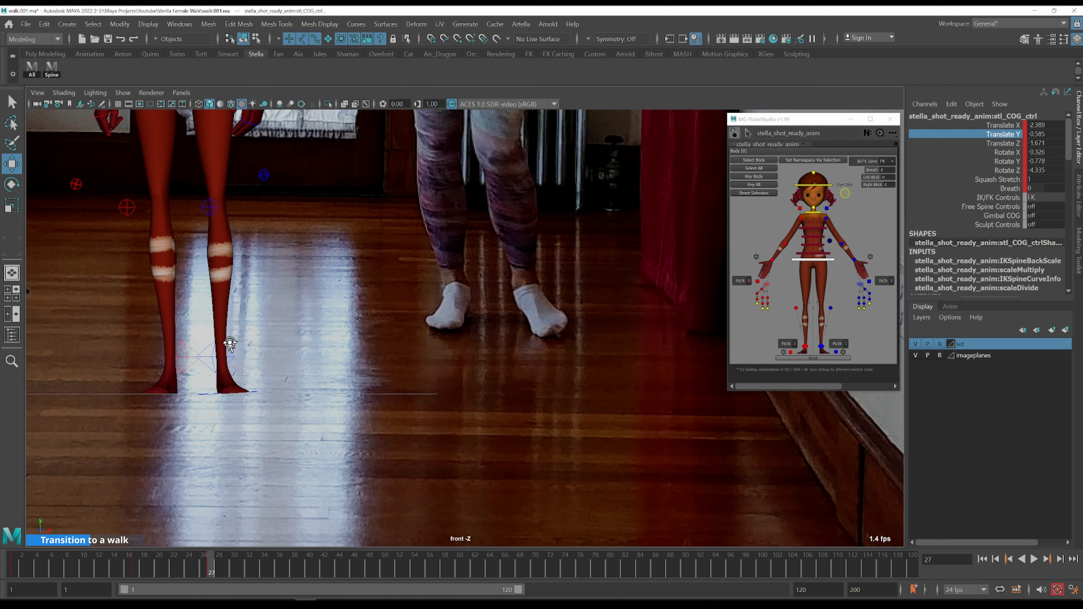
{"action": "left_click", "coordinate": [184, 355]}
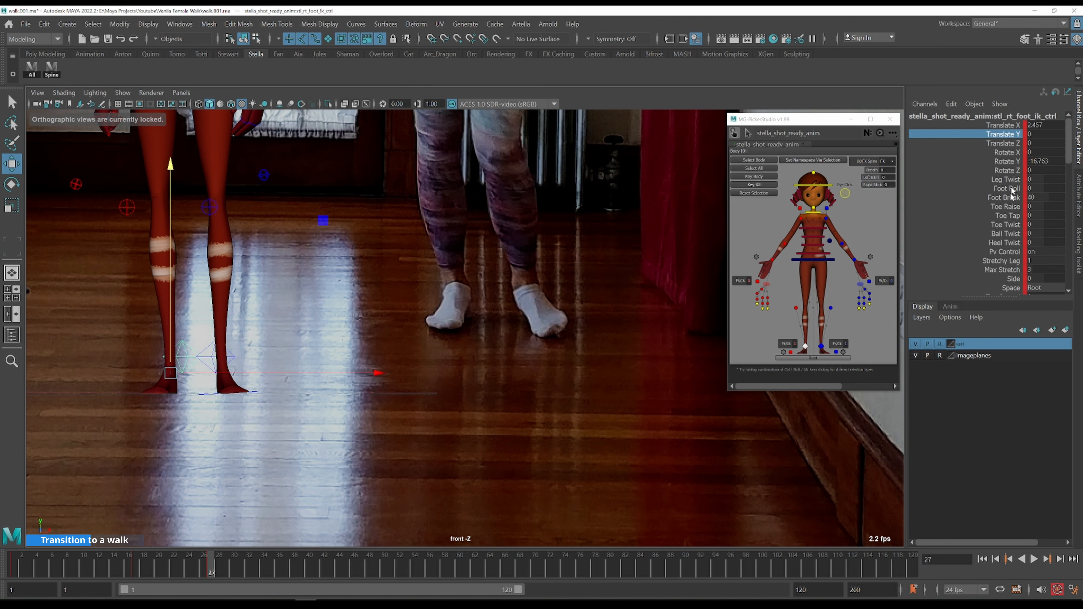
{"action": "left_click", "coordinate": [1006, 279]}
{"action": "middle_click_drag", "start_coordinate": [424, 306], "coordinate": [462, 303]}
{"action": "middle_click_drag", "start_coordinate": [566, 294], "coordinate": [416, 304]}
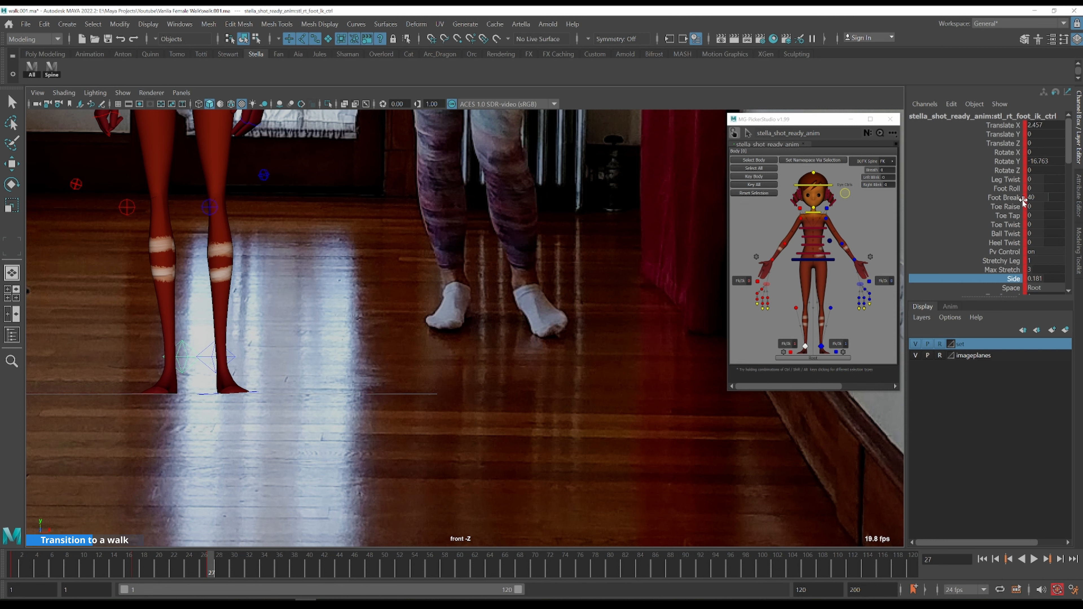
{"action": "left_click", "coordinate": [1006, 189]}
{"action": "middle_click_drag", "start_coordinate": [528, 312], "coordinate": [421, 329]}
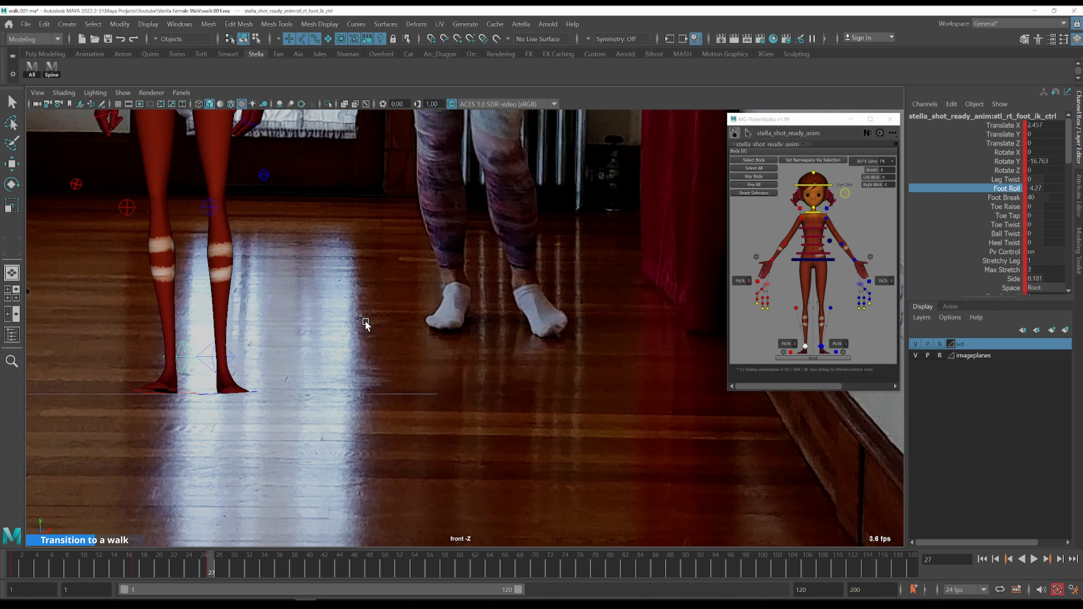
- Raise the COG control's Translate Y at frame 27 to about -0.468 in the perspective view
{"action": "key", "text": "space"}
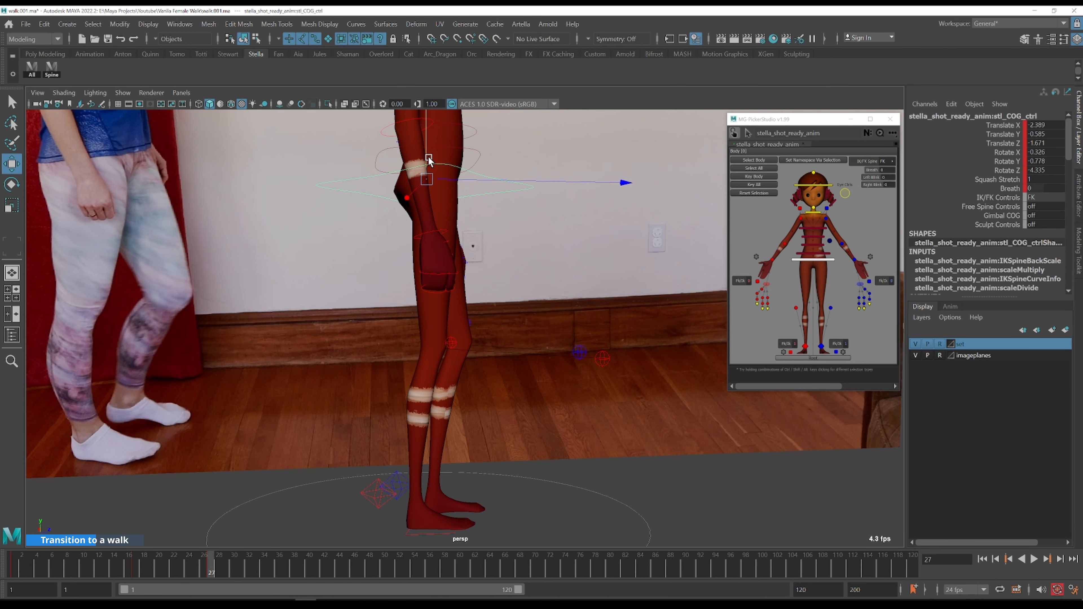
{"action": "left_click", "coordinate": [1009, 135]}
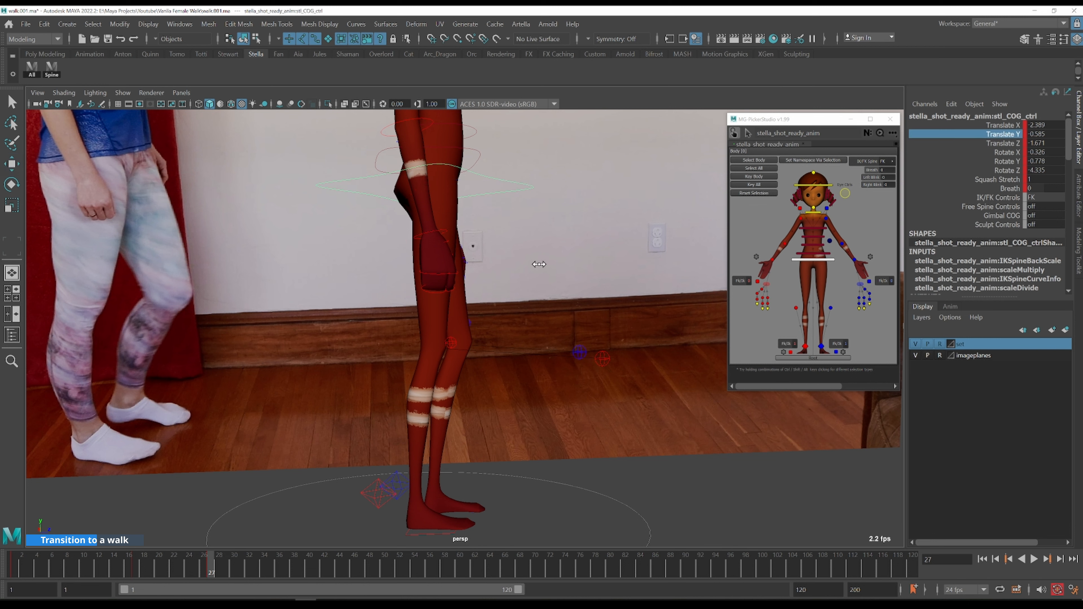
{"action": "middle_click_drag", "start_coordinate": [541, 264], "coordinate": [572, 267]}
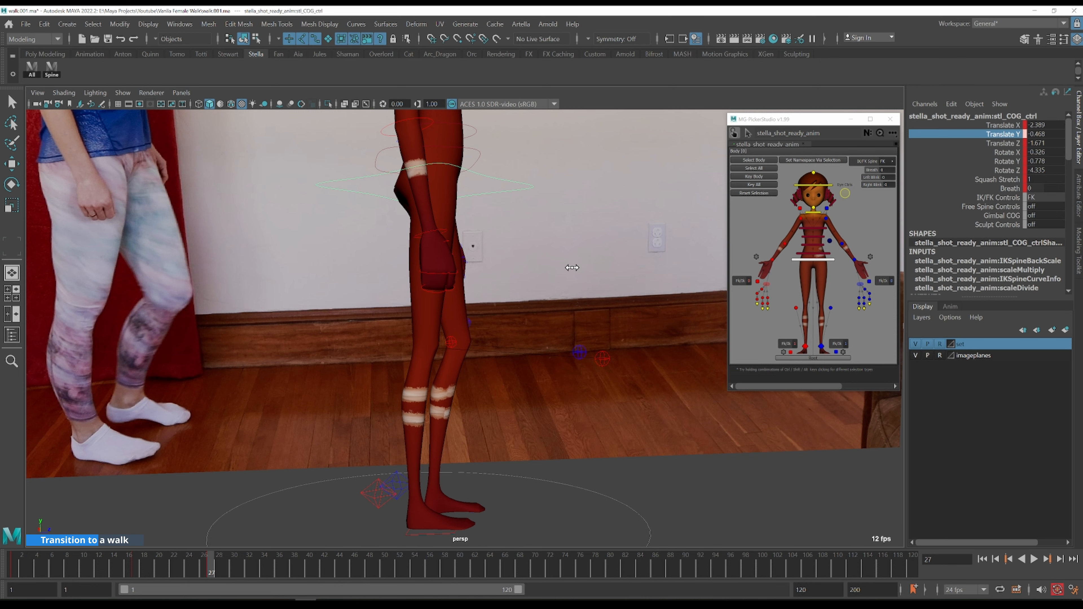
{"action": "scroll", "coordinate": [548, 258], "scroll_direction": "down", "scroll_amount": 5}
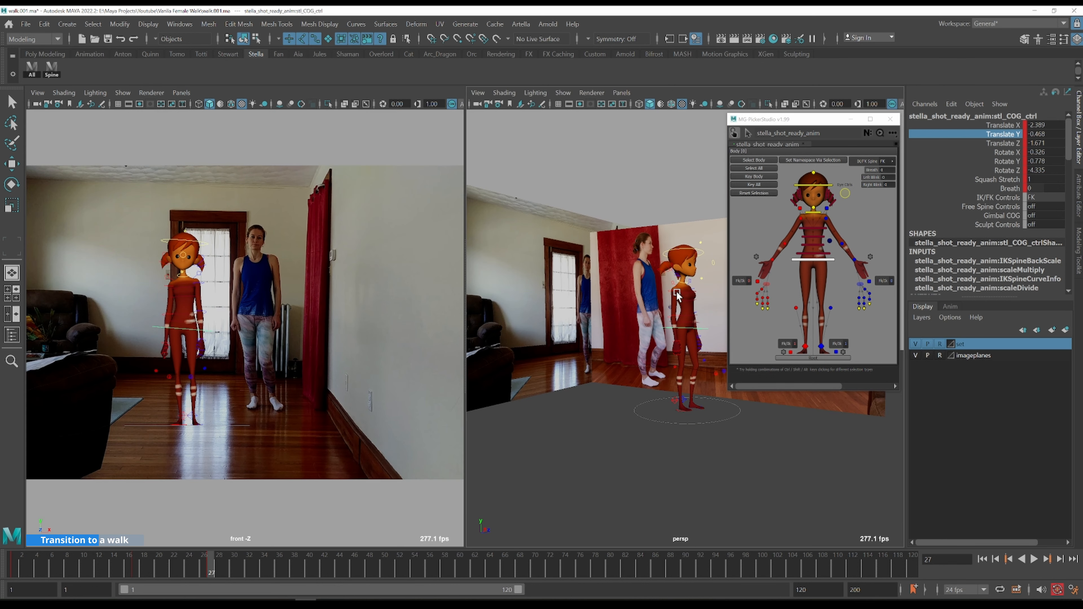
- Rotate the right upper arm FK control at frame 27 to about Rotate Y 1.547 and compare with frame 17
{"action": "left_click", "coordinate": [671, 295]}
{"action": "key", "text": "space"}
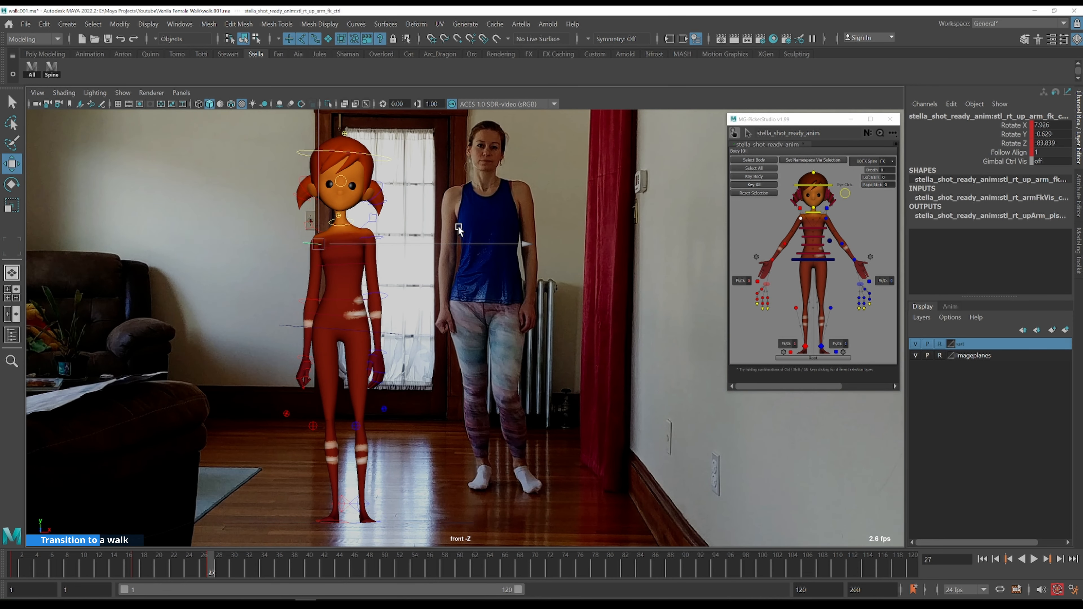
{"action": "key", "text": "e"}
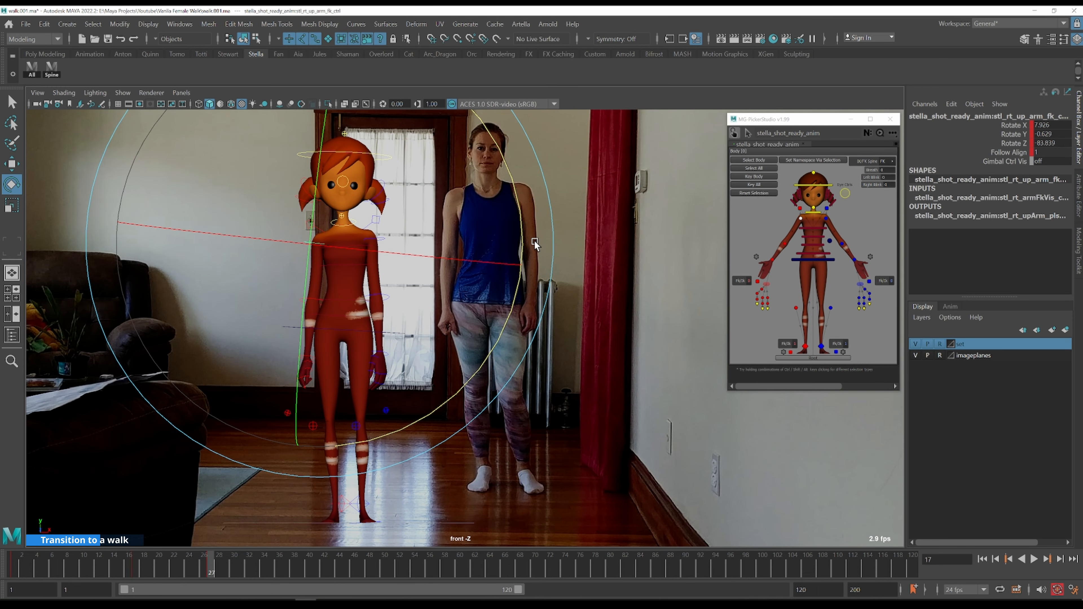
{"action": "key", "text": "space"}
{"action": "key", "text": "space"}
{"action": "left_click_drag", "start_coordinate": [565, 258], "coordinate": [517, 277], "text": "alt"}
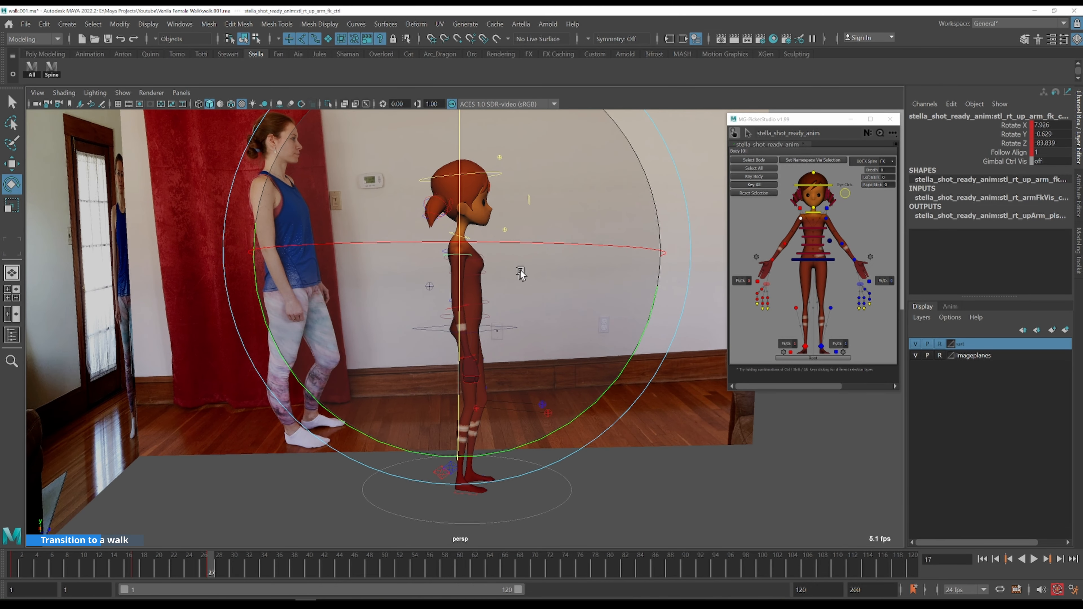
{"action": "left_click_drag", "start_coordinate": [637, 337], "coordinate": [636, 343]}
{"action": "key", "text": "comma"}
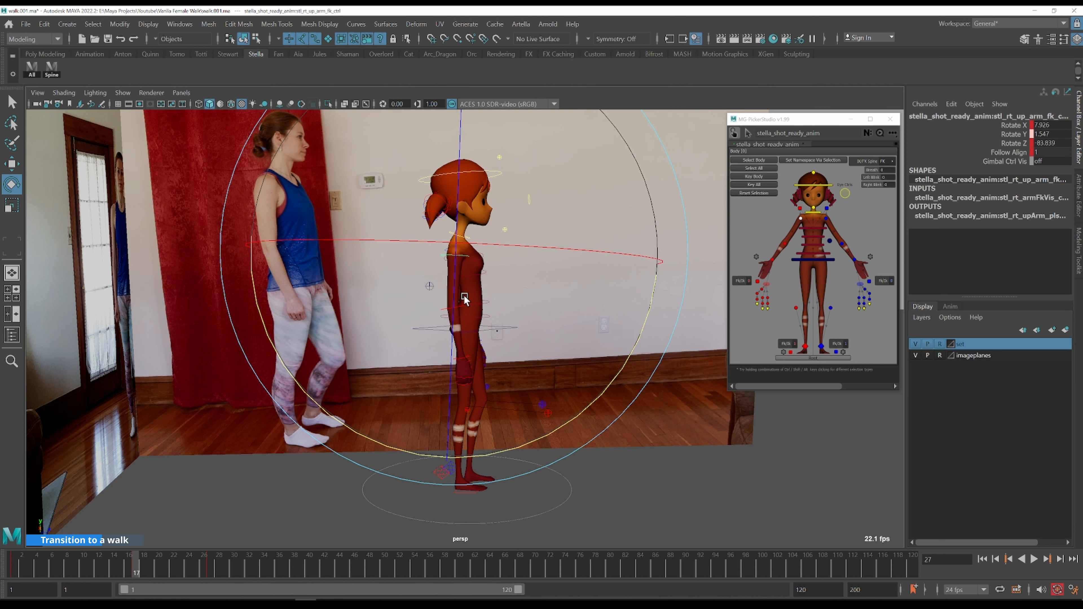
{"action": "key", "text": "period"}
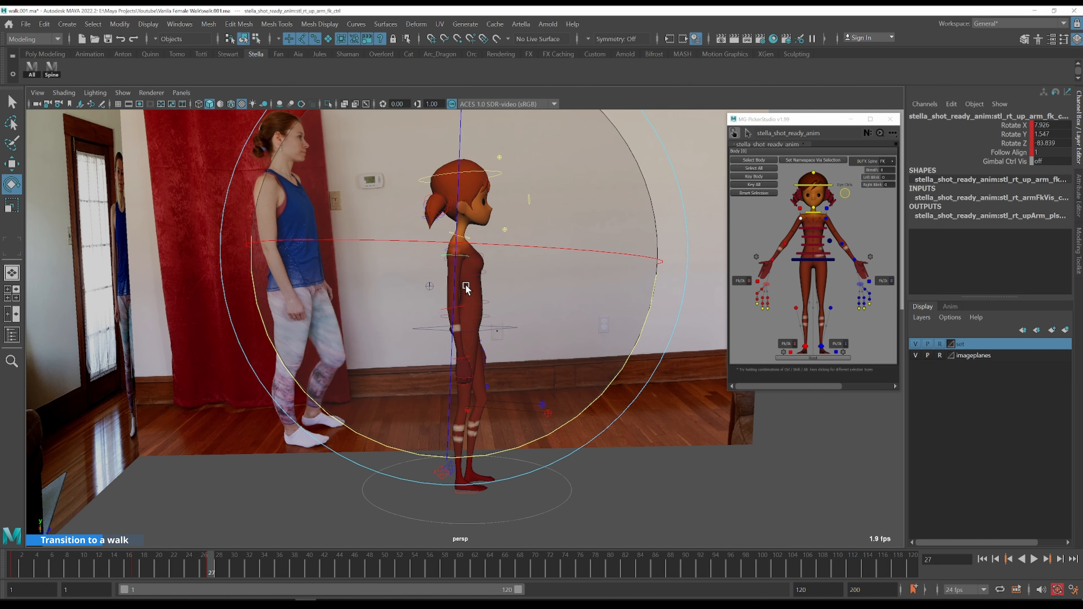
- Rotate the right elbow FK control at frame 27 to about Rotate Y 5.91 and compare the arm with frame 17
{"action": "key", "text": "q"}
{"action": "left_click", "coordinate": [459, 311]}
{"action": "key", "text": "e"}
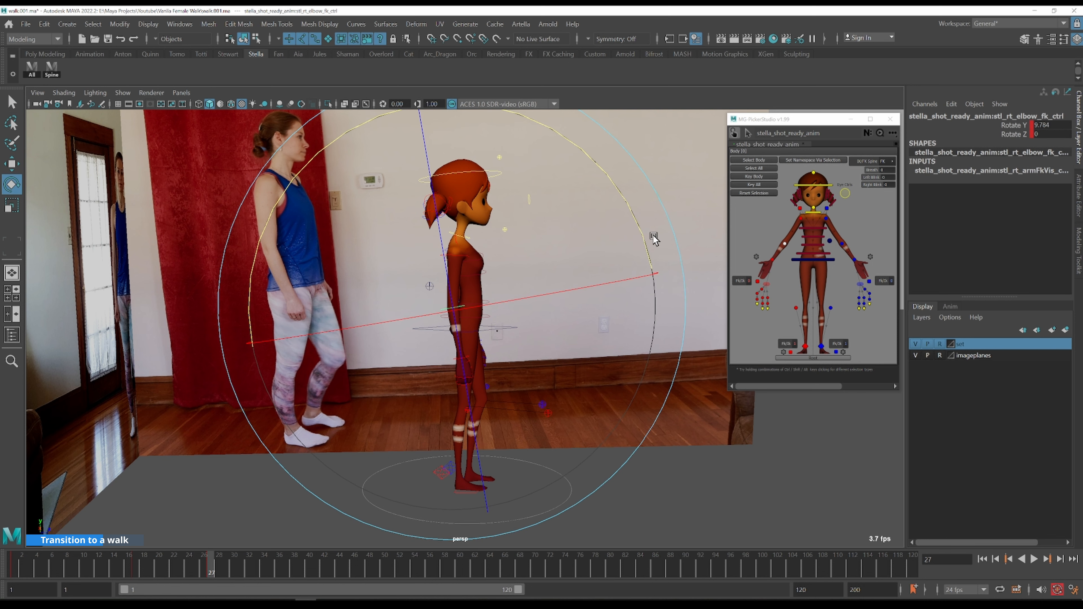
{"action": "left_click_drag", "start_coordinate": [518, 228], "coordinate": [515, 229]}
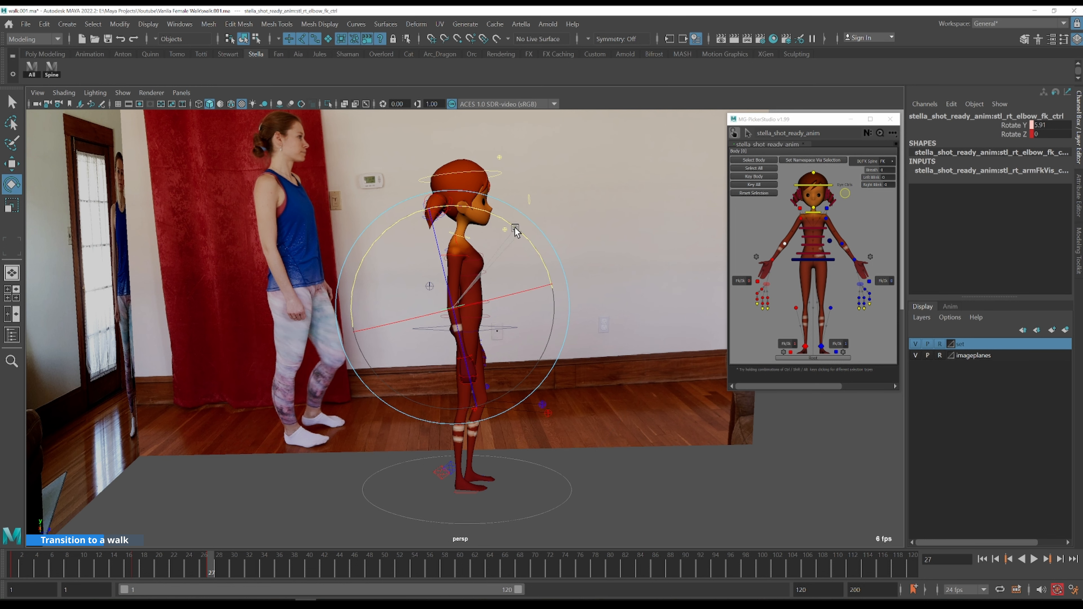
{"action": "key", "text": "comma"}
{"action": "key", "text": "period"}
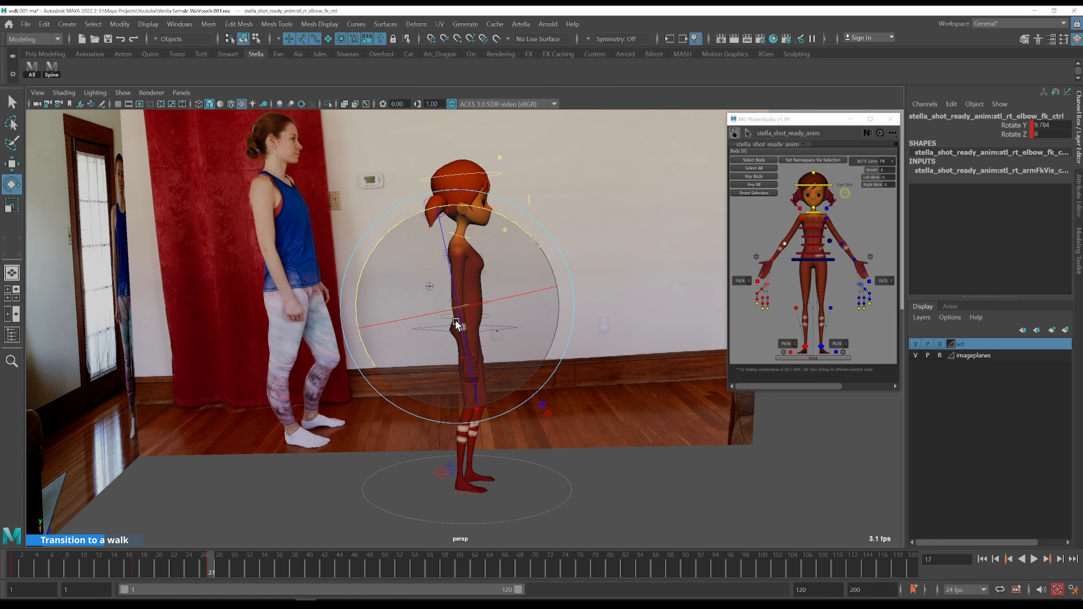
{"action": "key", "text": "comma"}
{"action": "key", "text": "period"}
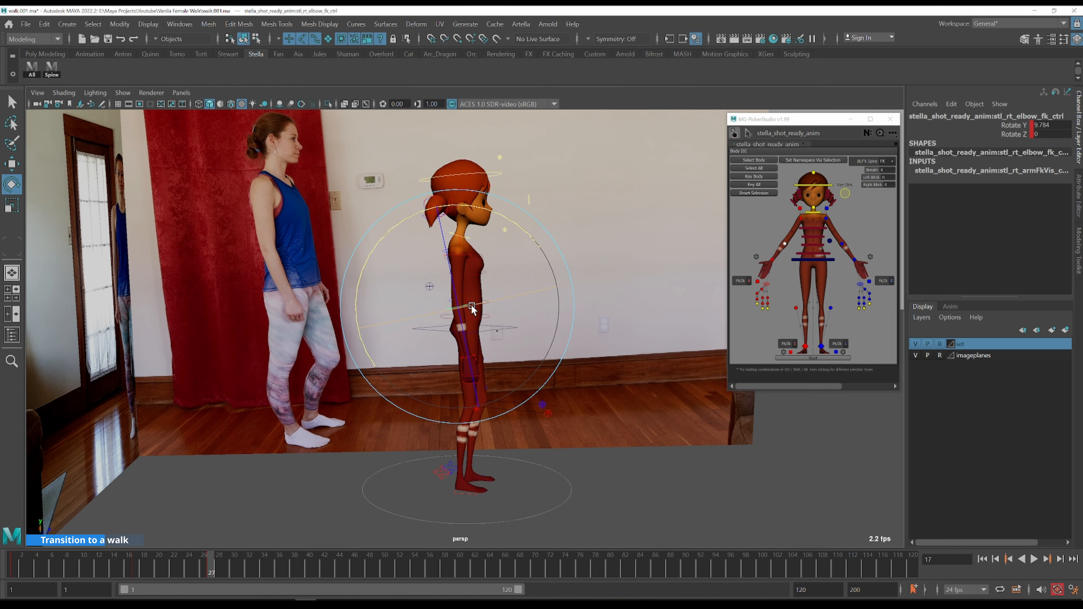
{"action": "key", "text": "comma"}
{"action": "key", "text": "period"}
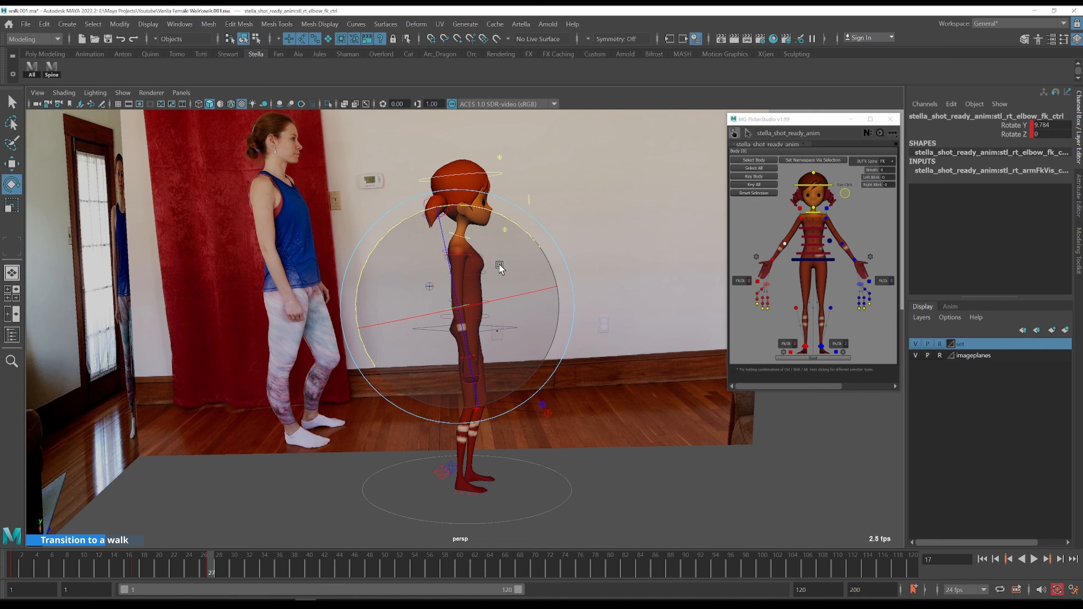
- Examine the right arm's change between frames 17 and 27 up close against the side reference
{"action": "key", "text": "q"}
{"action": "scroll", "coordinate": [487, 325], "scroll_direction": "up", "scroll_amount": 2}
{"action": "middle_click_drag", "start_coordinate": [495, 301], "coordinate": [566, 329], "text": "alt"}
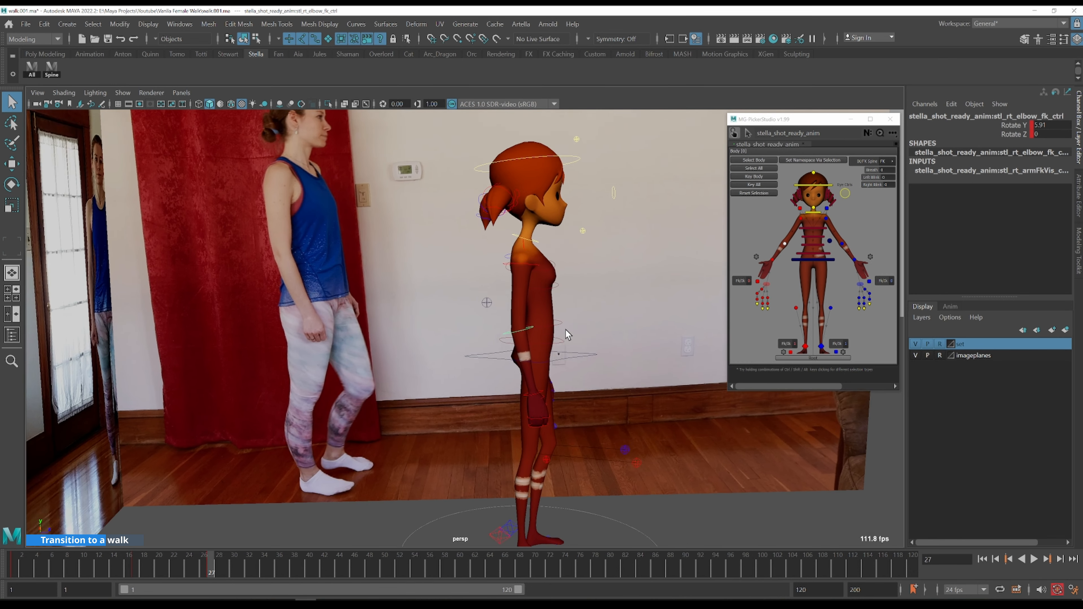
{"action": "key", "text": "comma"}
{"action": "key", "text": "period"}
{"action": "key", "text": "comma"}
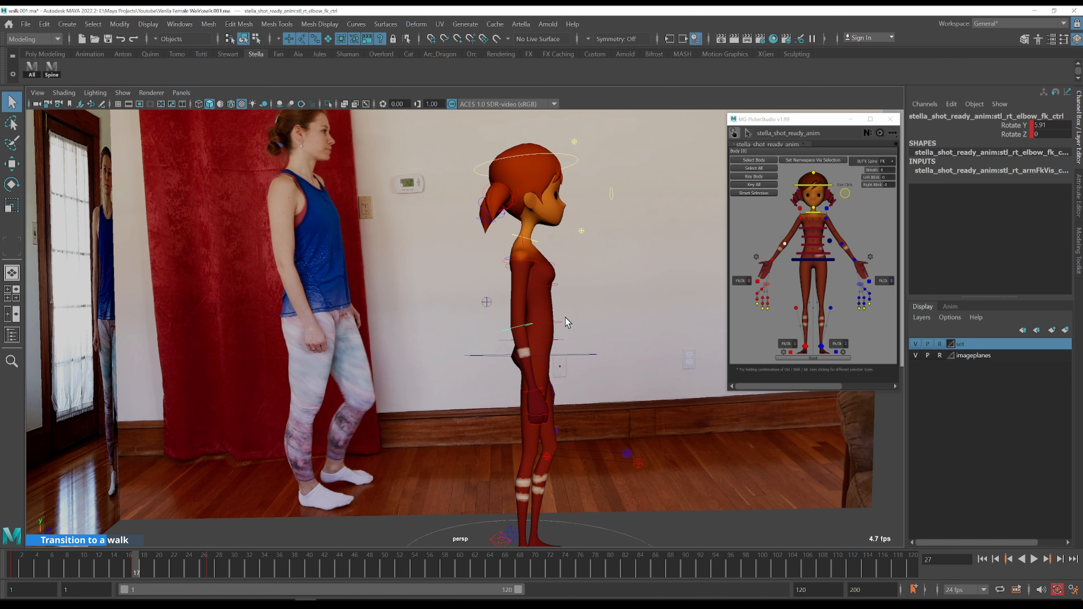
{"action": "key", "text": "period"}
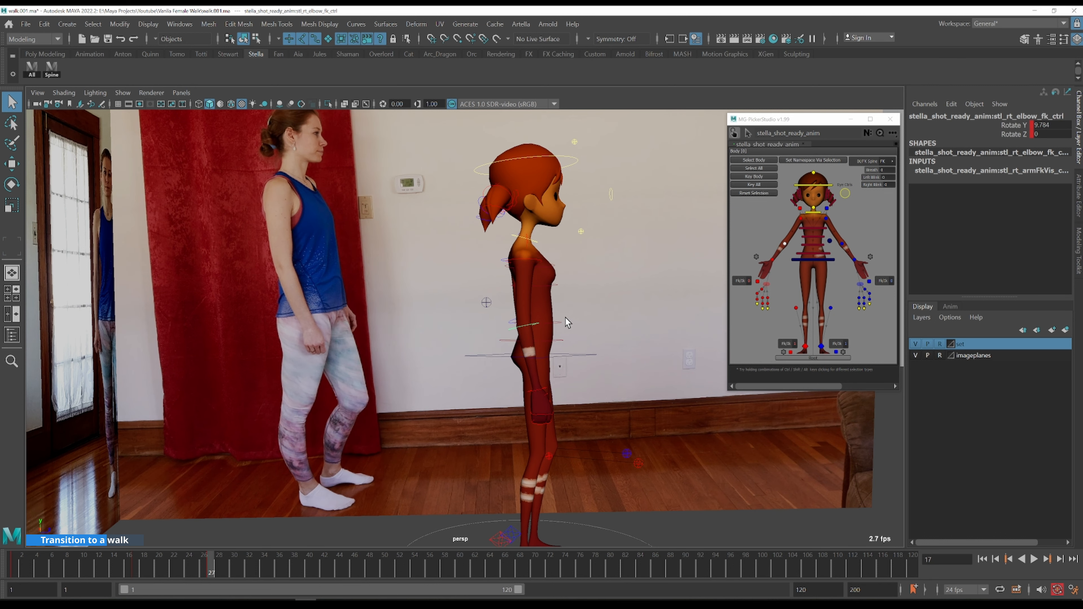
{"action": "key", "text": "e"}
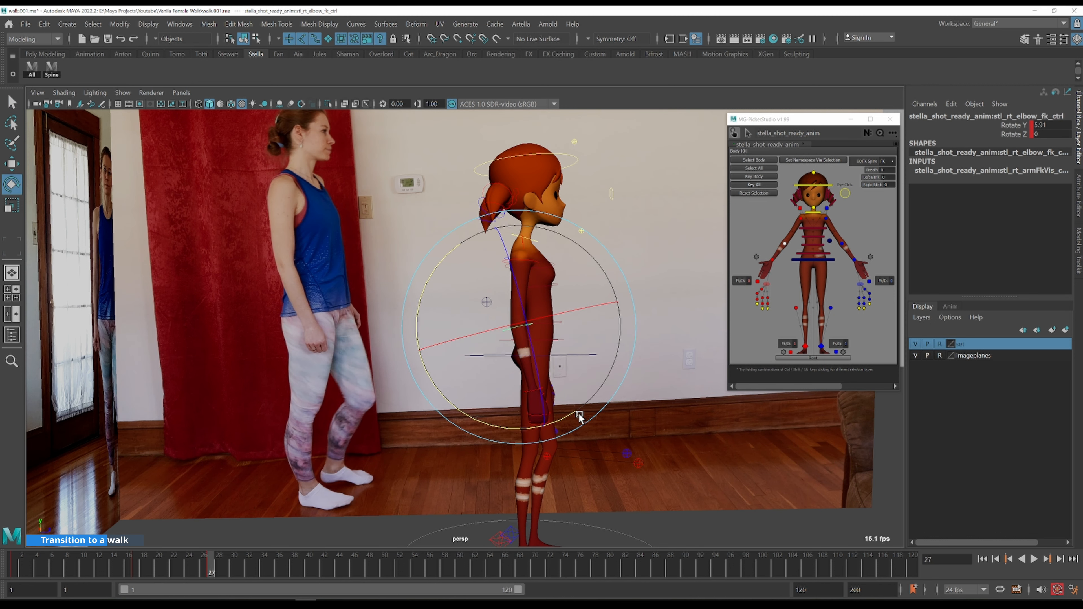
{"action": "key", "text": "comma"}
{"action": "key", "text": "period"}
- Rotate the right wrist FK control at frame 27 to about Rotate Y -5.023 and compare with frame 17
{"action": "key", "text": "q"}
{"action": "left_click", "coordinate": [539, 393]}
{"action": "key", "text": "e"}
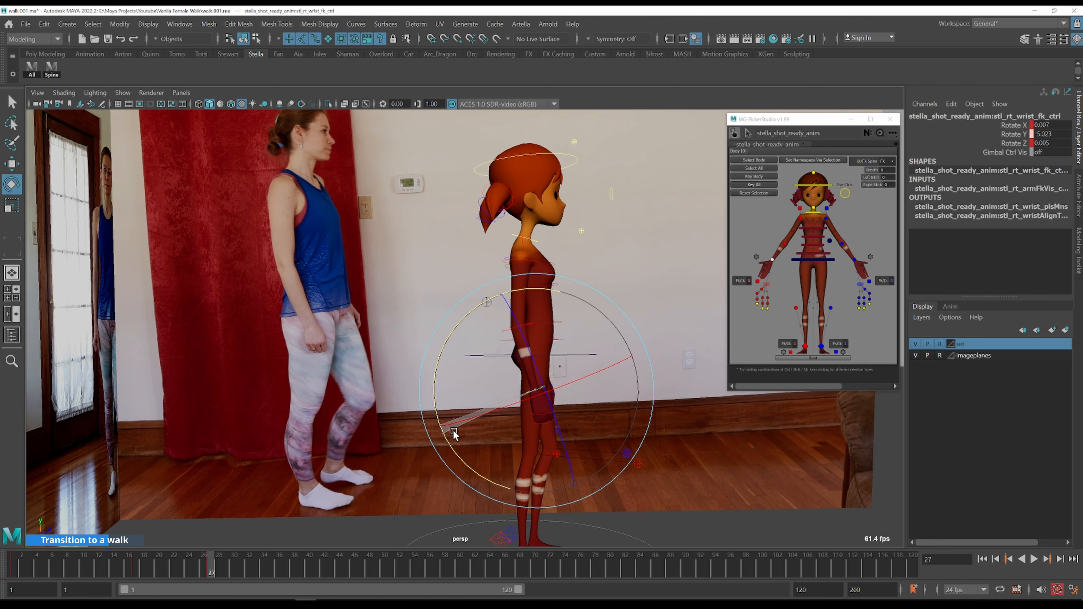
{"action": "key", "text": "comma"}
{"action": "key", "text": "period"}
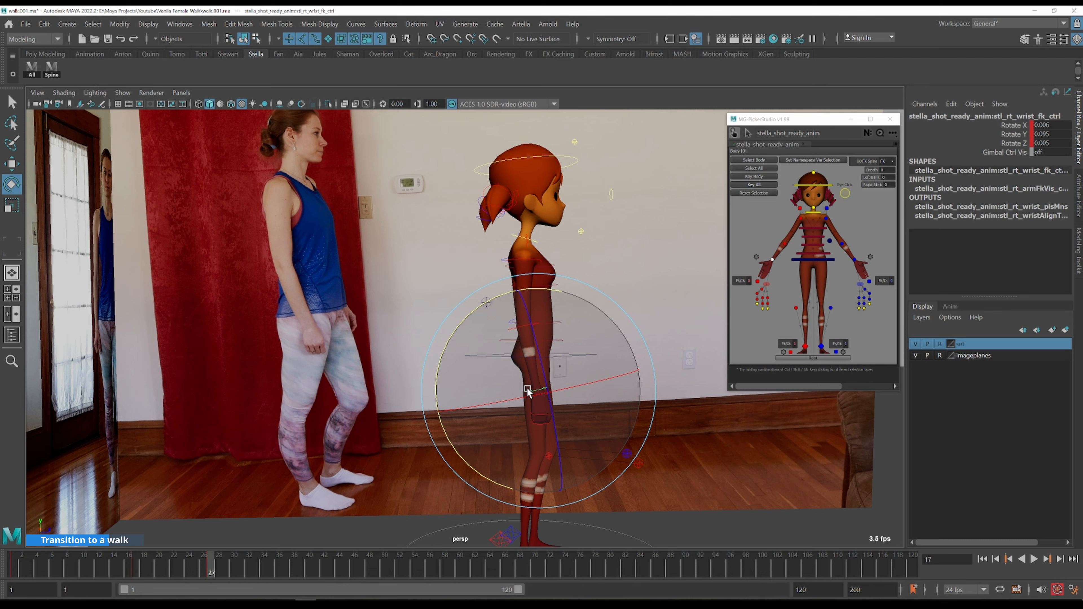
{"action": "key", "text": "comma"}
{"action": "key", "text": "period"}
- Adjust the right upper arm FK control from the character's front at frame 27 to about Rotate X 6.003, Y 1.54, Z -83.787
{"action": "left_click_drag", "start_coordinate": [581, 380], "coordinate": [530, 329], "text": "alt"}
{"action": "key", "text": "q"}
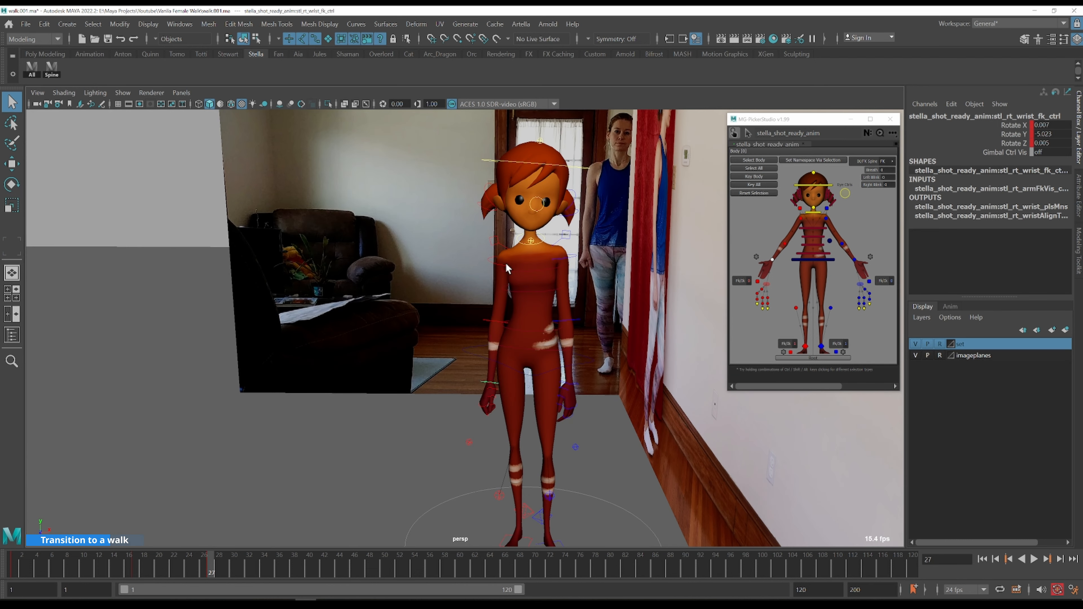
{"action": "left_click", "coordinate": [507, 267]}
{"action": "key", "text": "e"}
{"action": "left_click_drag", "start_coordinate": [604, 291], "coordinate": [601, 294]}
{"action": "key", "text": "q"}
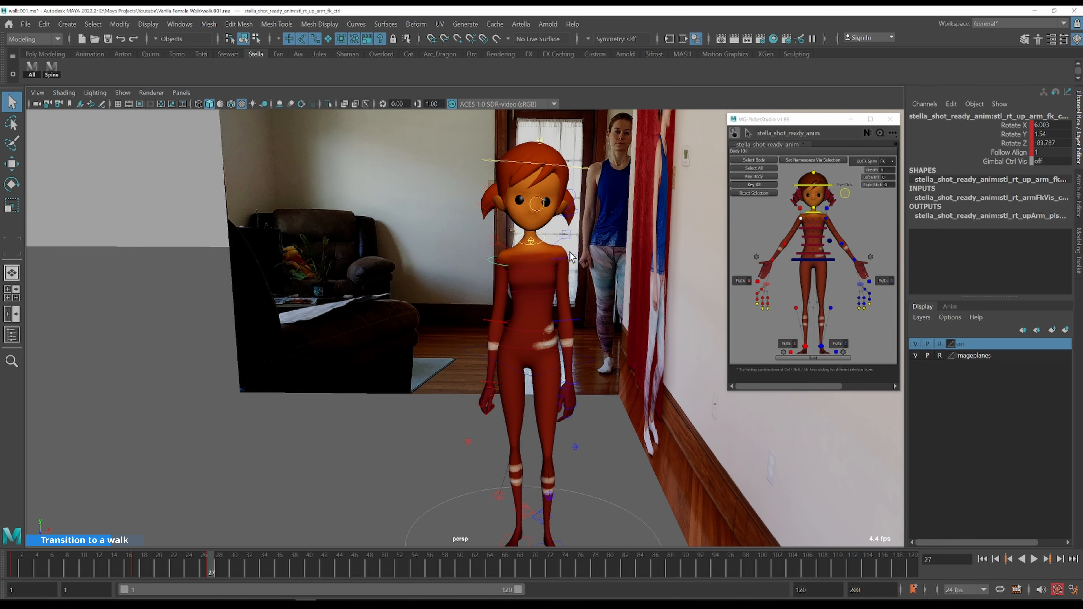
- In the front view, rotate the left upper arm FK control to Rotate Y about -4.949 at frame 27, comparing against frame 17
{"action": "left_click", "coordinate": [573, 257]}
{"action": "key", "text": "space"}
{"action": "key", "text": "comma"}
{"action": "key", "text": "period"}
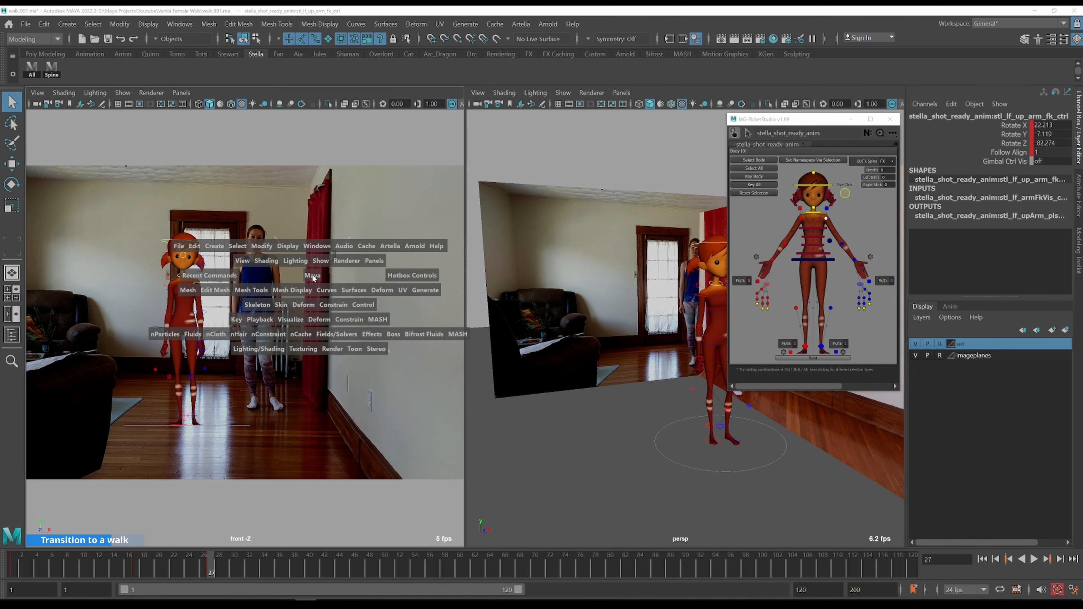
{"action": "key", "text": "space"}
{"action": "key", "text": "e"}
{"action": "key", "text": "comma"}
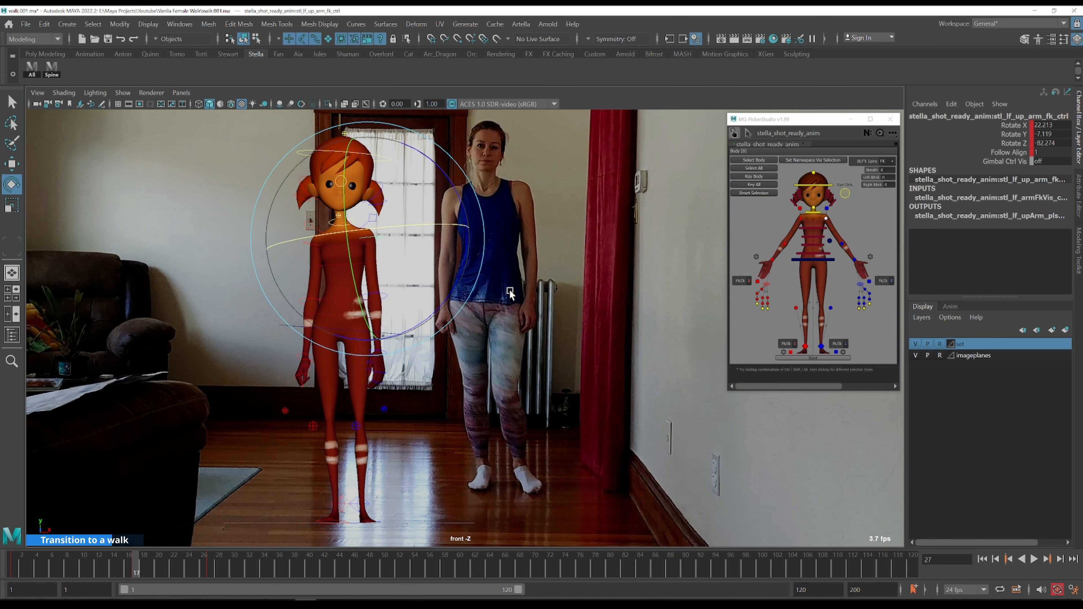
{"action": "key", "text": "period"}
{"action": "key", "text": "period"}
{"action": "key", "text": "comma"}
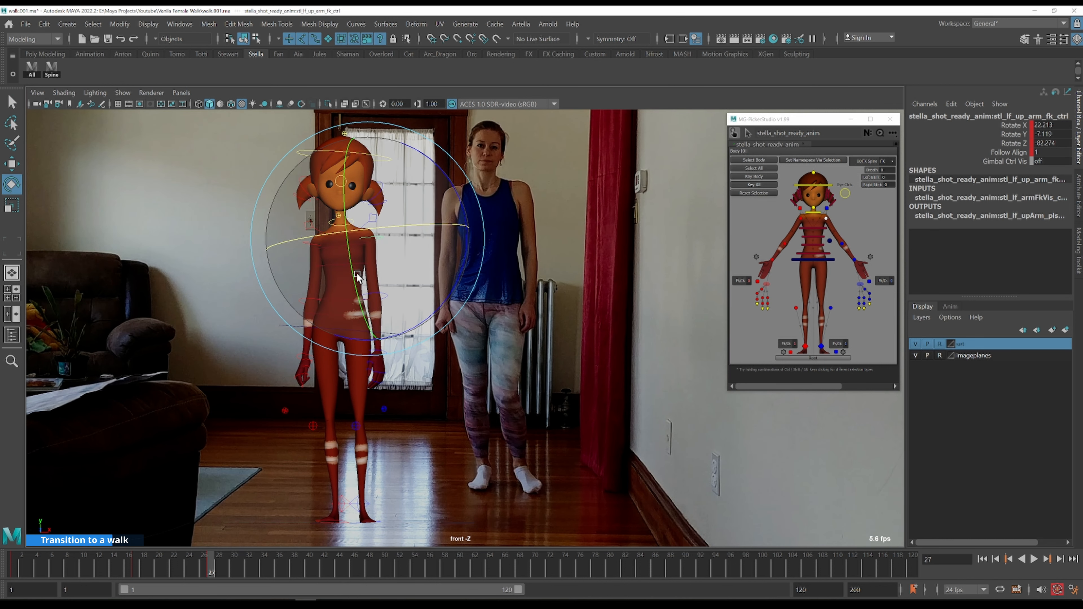
{"action": "key", "text": "period"}
{"action": "left_click_drag", "start_coordinate": [352, 272], "coordinate": [353, 275]}
{"action": "key", "text": "comma"}
{"action": "key", "text": "period"}
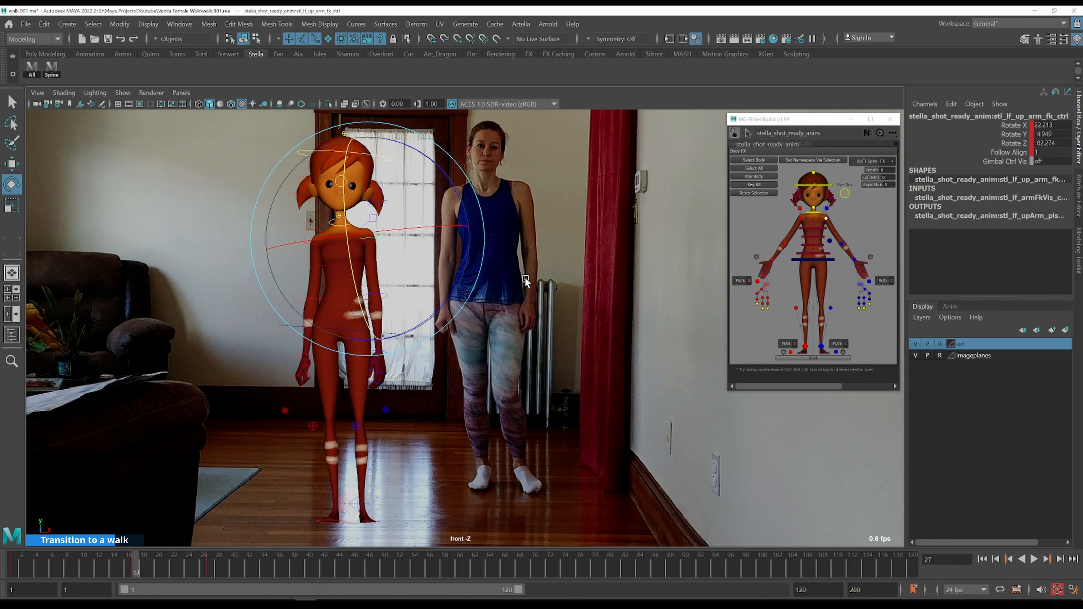
- Refine the left upper arm's rotation at frame 27 to about 21.2 in X and -82.16 in Z, comparing it with frame 17
{"action": "key", "text": "comma"}
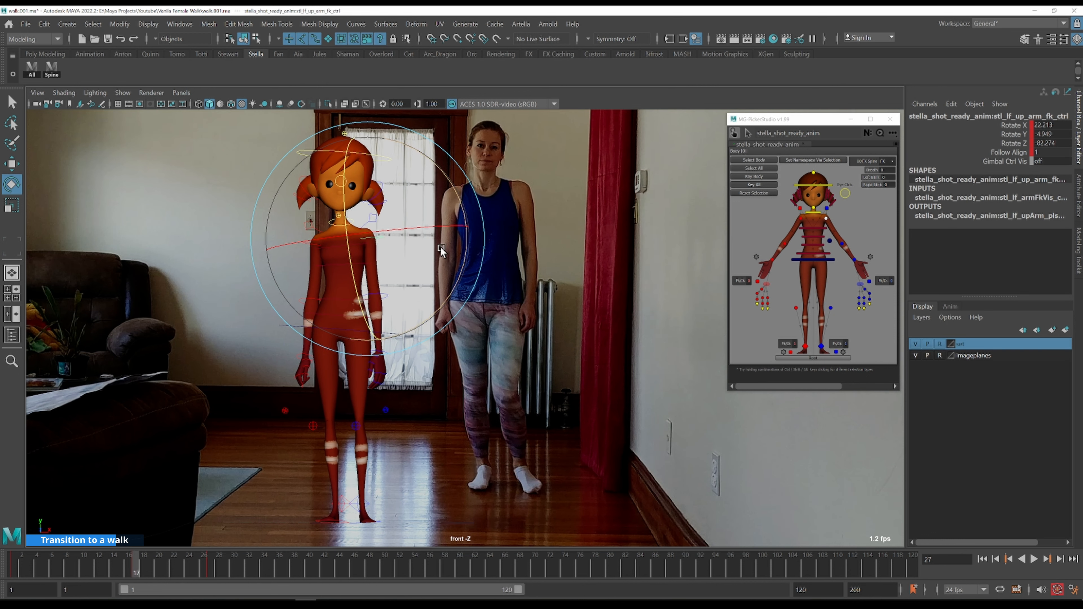
{"action": "key", "text": "period"}
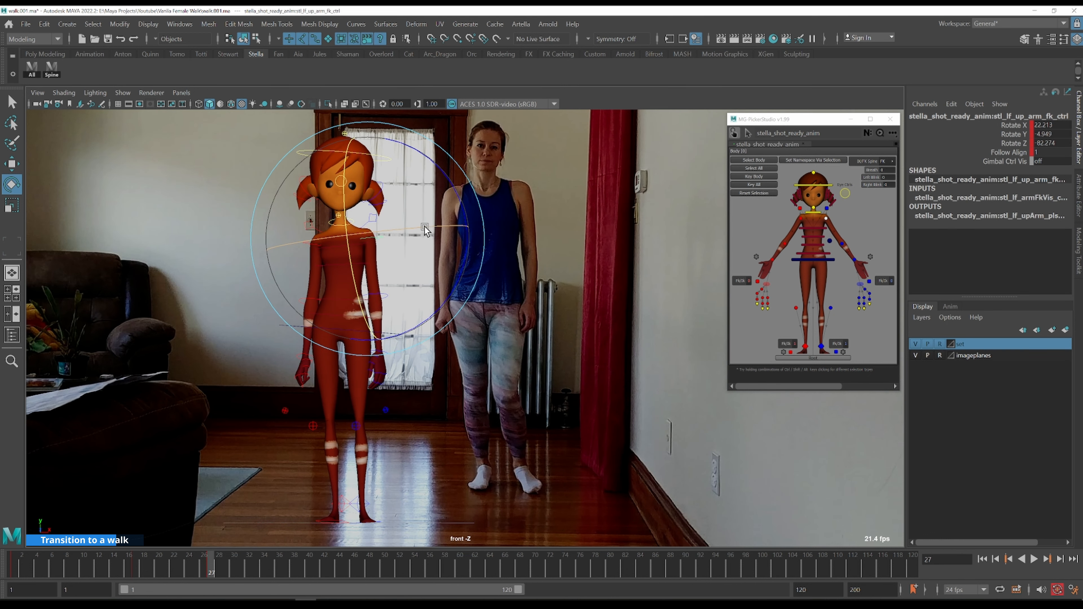
{"action": "left_click_drag", "start_coordinate": [425, 231], "coordinate": [428, 231]}
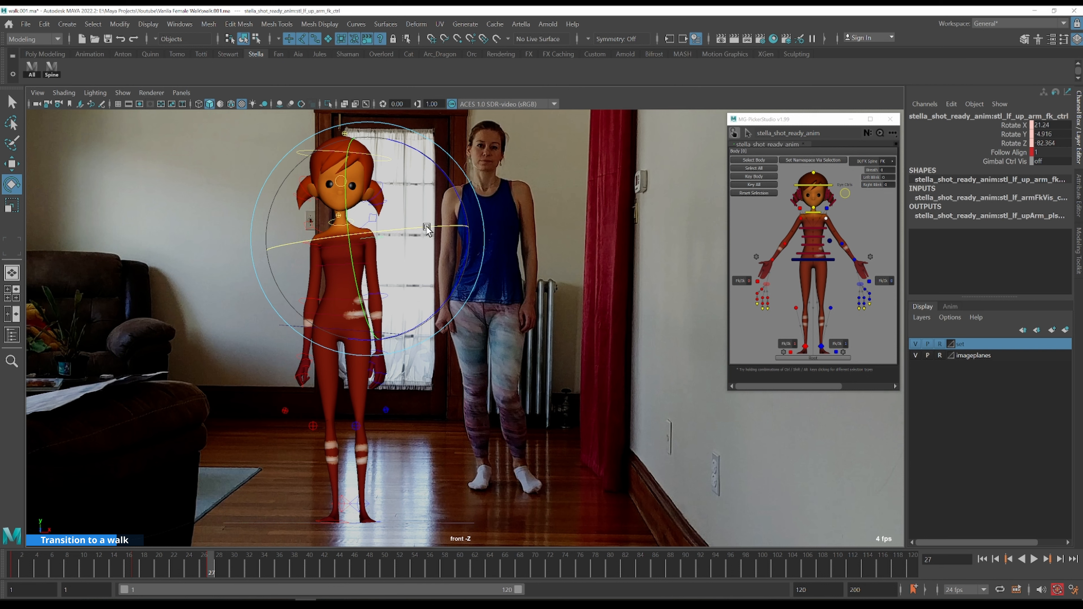
{"action": "key", "text": "comma"}
{"action": "key", "text": "period"}
{"action": "key", "text": "comma"}
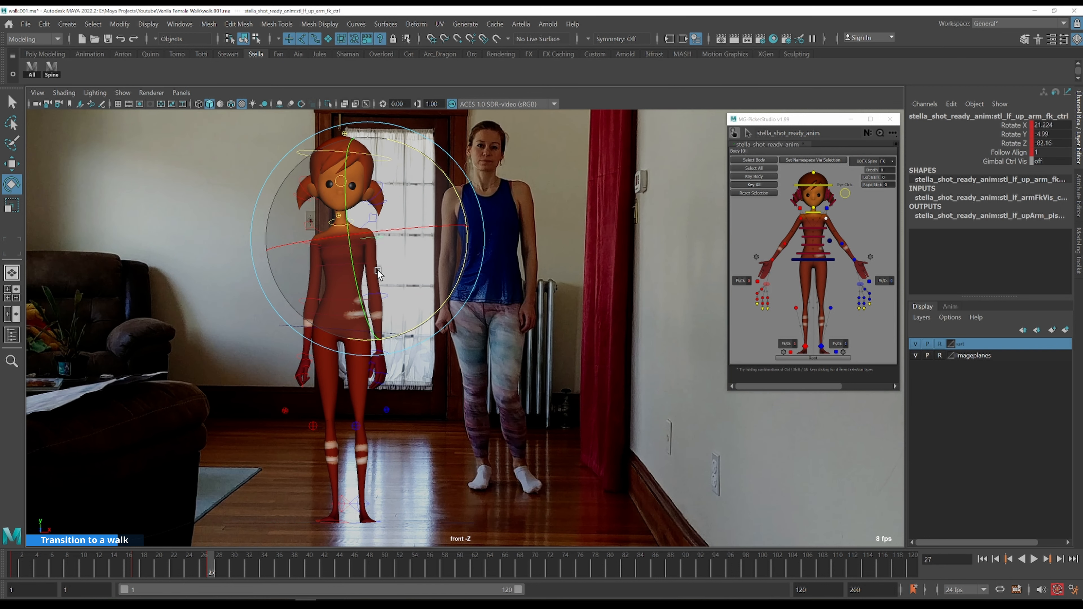
{"action": "key", "text": "period"}
{"action": "key", "text": "comma"}
{"action": "key", "text": "period"}
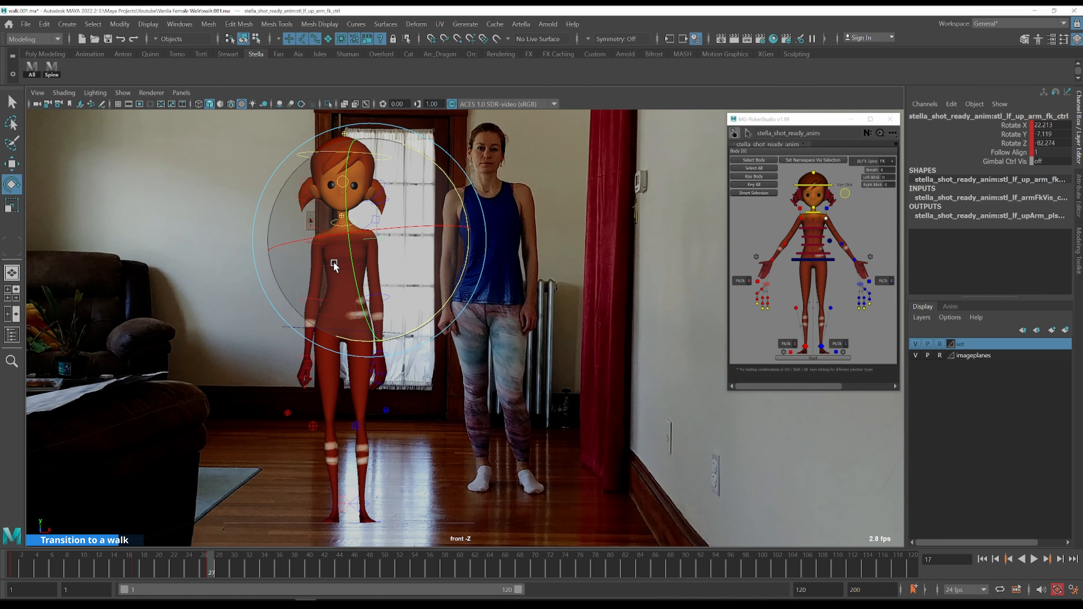
{"action": "key", "text": "q"}
{"action": "key", "text": "comma"}
{"action": "key", "text": "period"}
{"action": "key", "text": "comma"}
- Return to the perspective view, select all of the character's controls, and go to frame 38 beside the side reference
{"action": "key", "text": "space"}
{"action": "key", "text": "space"}
{"action": "left_click", "coordinate": [530, 345]}
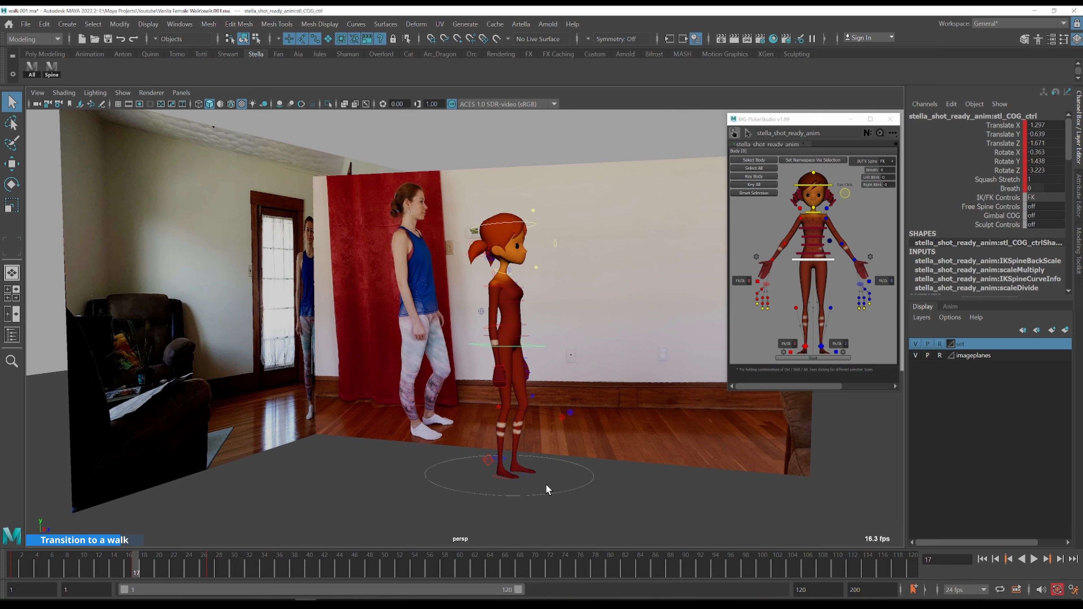
{"action": "left_click_drag", "start_coordinate": [539, 438], "coordinate": [565, 438], "text": "alt"}
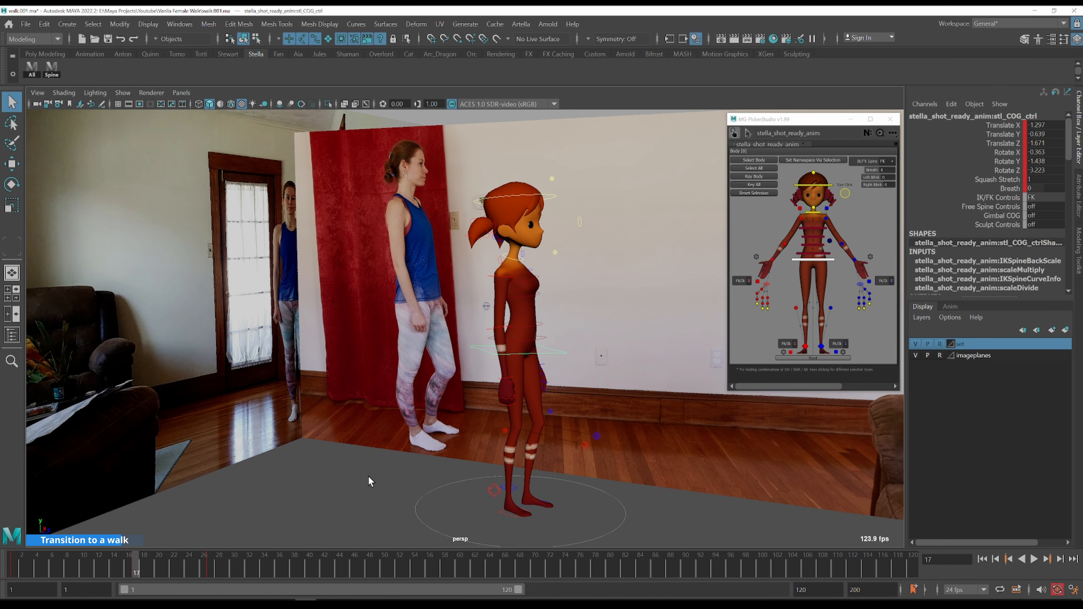
{"action": "left_click", "coordinate": [333, 470]}
{"action": "left_click", "coordinate": [31, 68]}
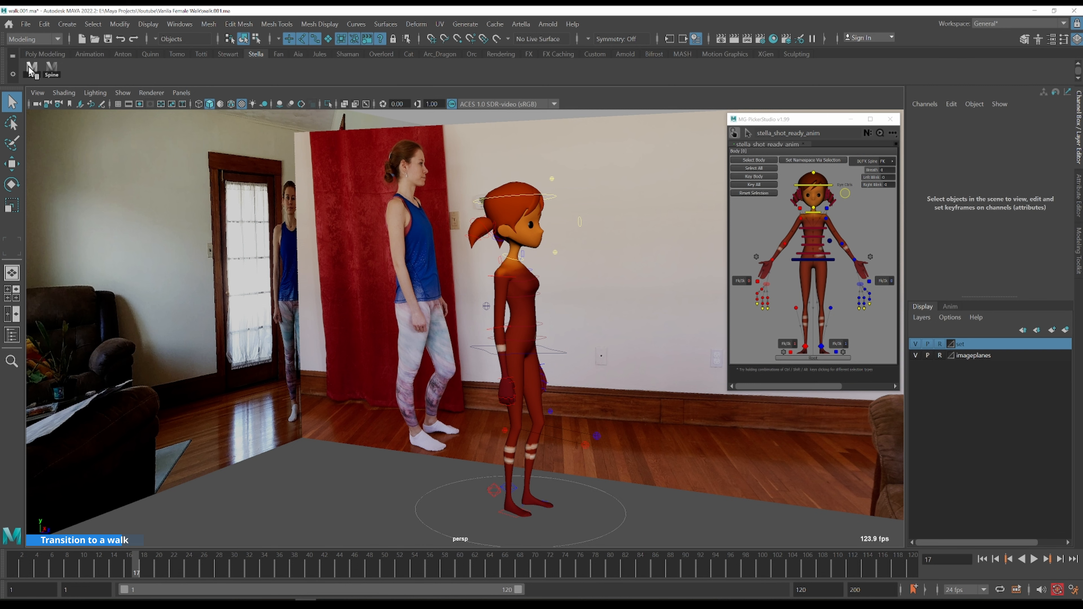
{"action": "scroll", "coordinate": [353, 354], "scroll_direction": "down", "scroll_amount": 5}
{"action": "left_click_drag", "start_coordinate": [514, 375], "coordinate": [494, 391], "text": "alt"}
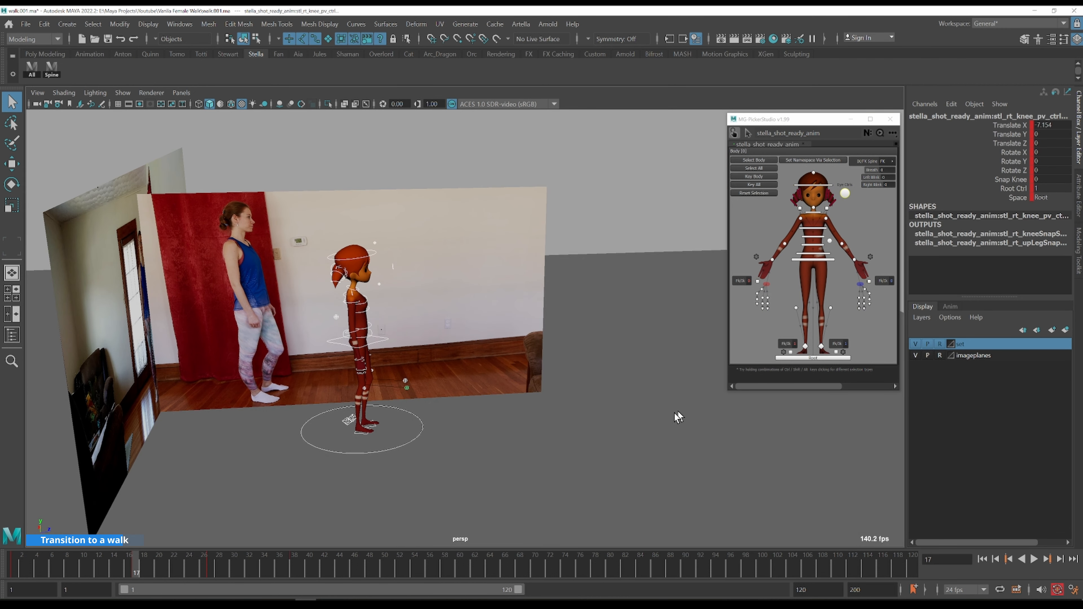
{"action": "left_click_drag", "start_coordinate": [577, 415], "coordinate": [421, 428], "text": "alt"}
{"action": "scroll", "coordinate": [329, 373], "scroll_direction": "up", "scroll_amount": 4}
{"action": "middle_click_drag", "start_coordinate": [359, 337], "coordinate": [555, 311], "text": "alt"}
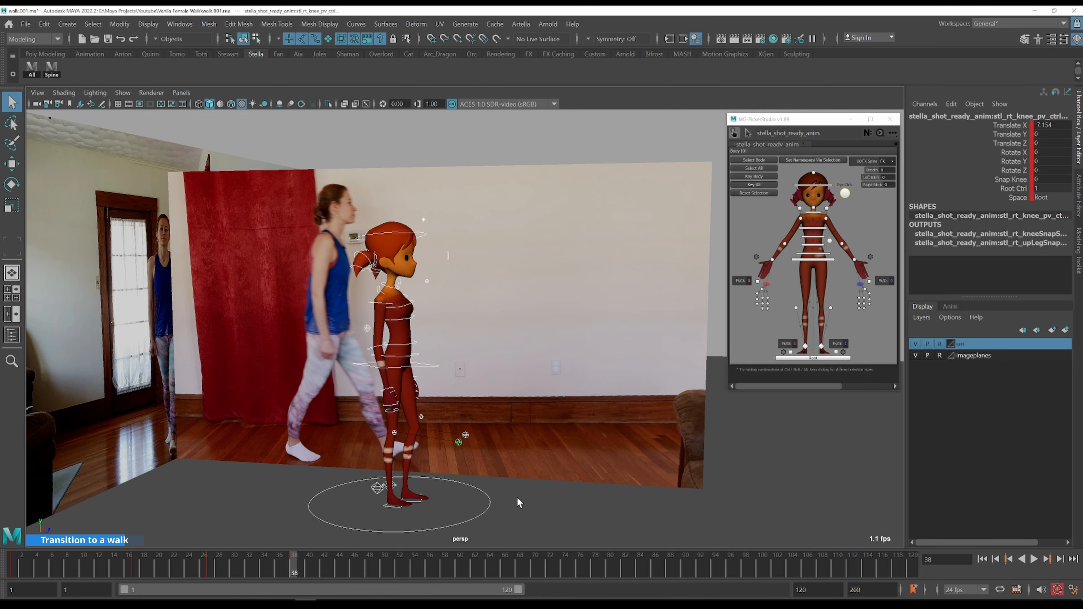
{"action": "left_click_drag", "start_coordinate": [537, 498], "coordinate": [514, 499], "text": "alt"}
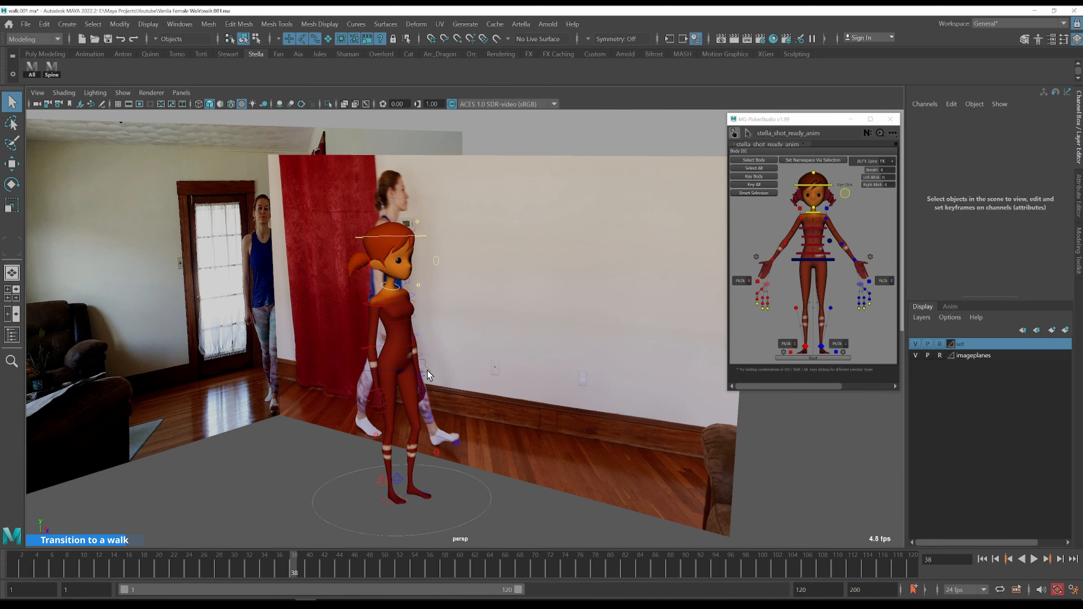
- Compare the COG control's earlier keyed poses with the side reference and move it forward to Translate Z about -0.651 at frame 27
{"action": "left_click", "coordinate": [427, 366]}
{"action": "left_click_drag", "start_coordinate": [434, 397], "coordinate": [477, 433], "text": "alt"}
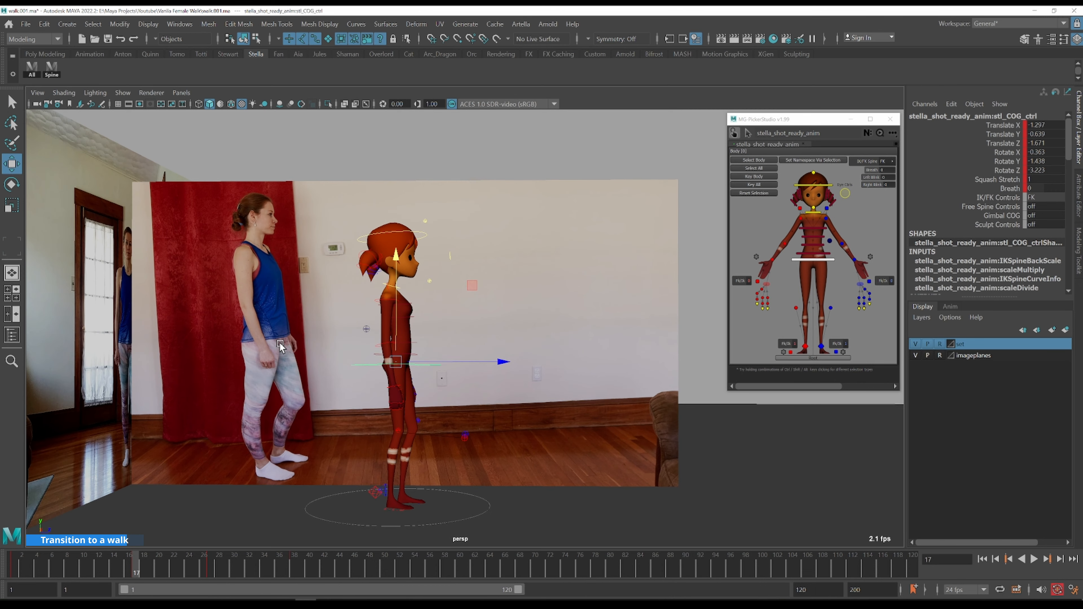
{"action": "key", "text": "period"}
{"action": "key", "text": "comma"}
{"action": "key", "text": "comma"}
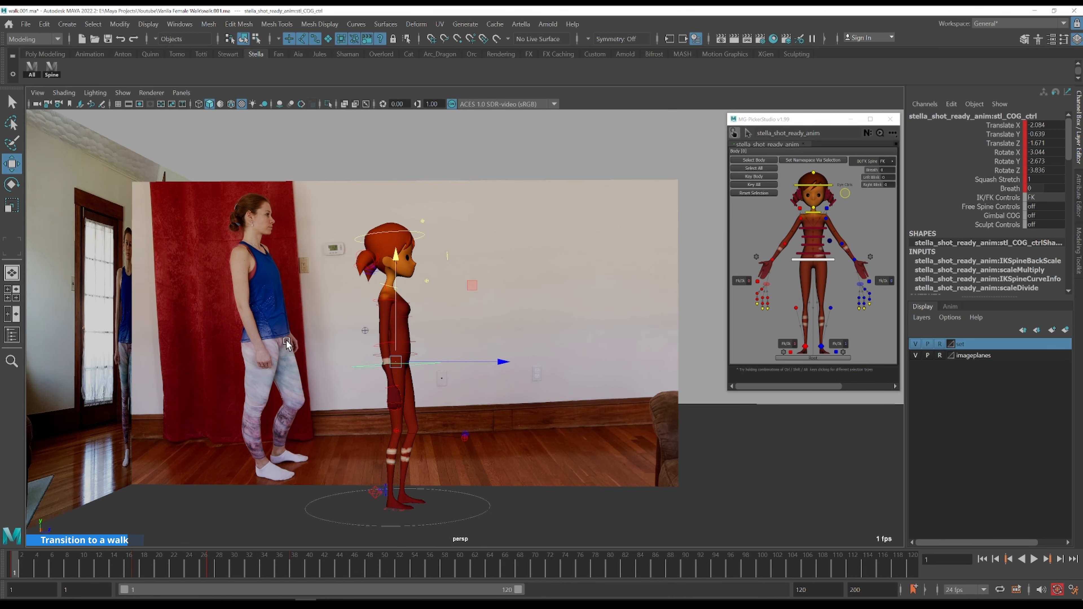
{"action": "scroll", "coordinate": [286, 341], "scroll_direction": "up", "scroll_amount": 1}
{"action": "scroll", "coordinate": [286, 340], "scroll_direction": "up", "scroll_amount": 2}
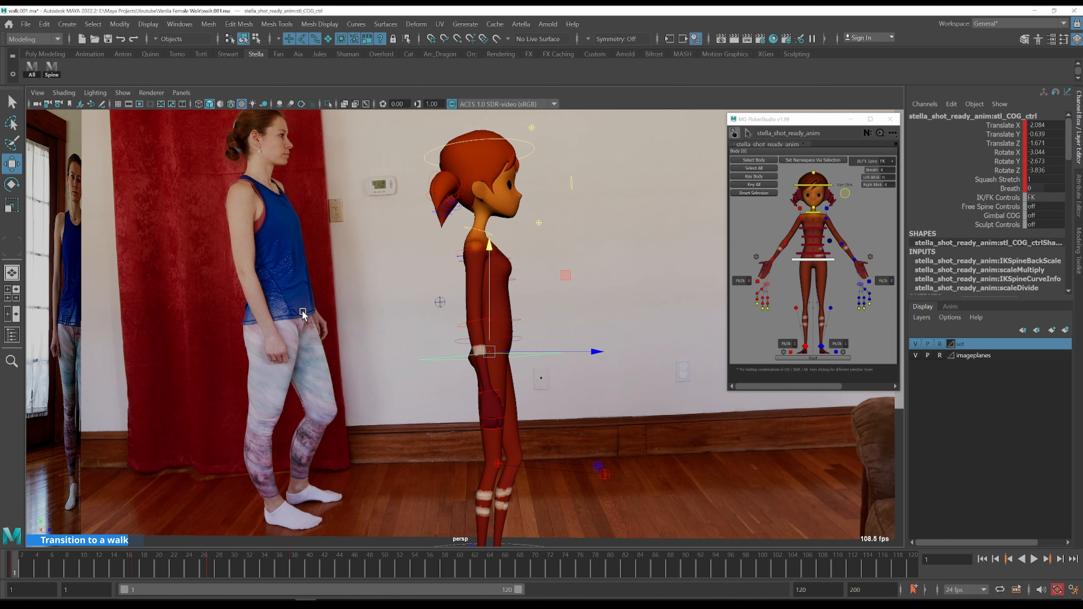
{"action": "key", "text": "period"}
{"action": "key", "text": "period"}
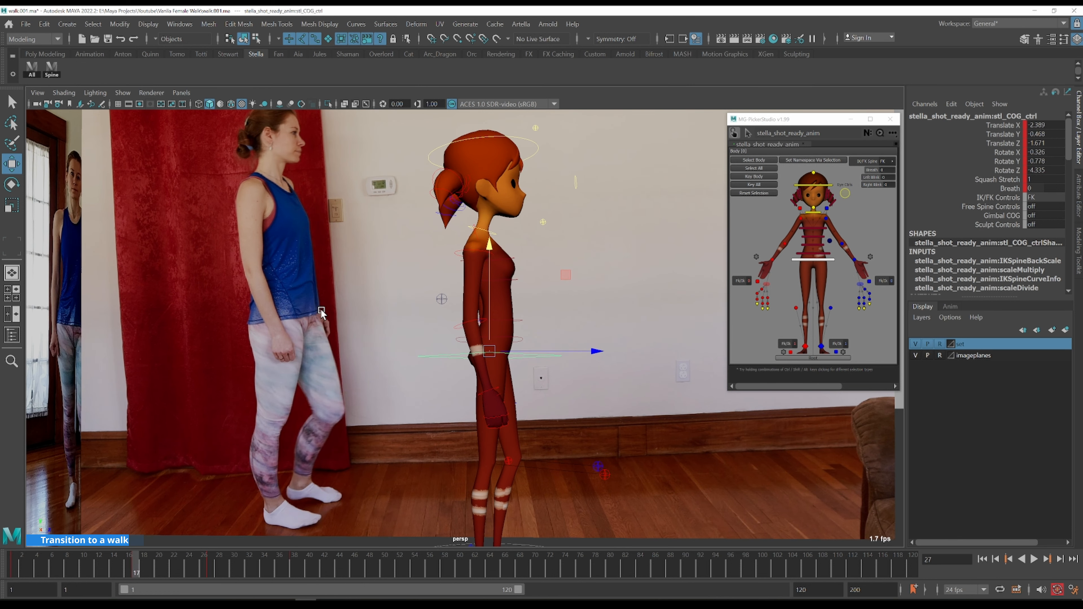
{"action": "left_click_drag", "start_coordinate": [597, 352], "coordinate": [597, 355]}
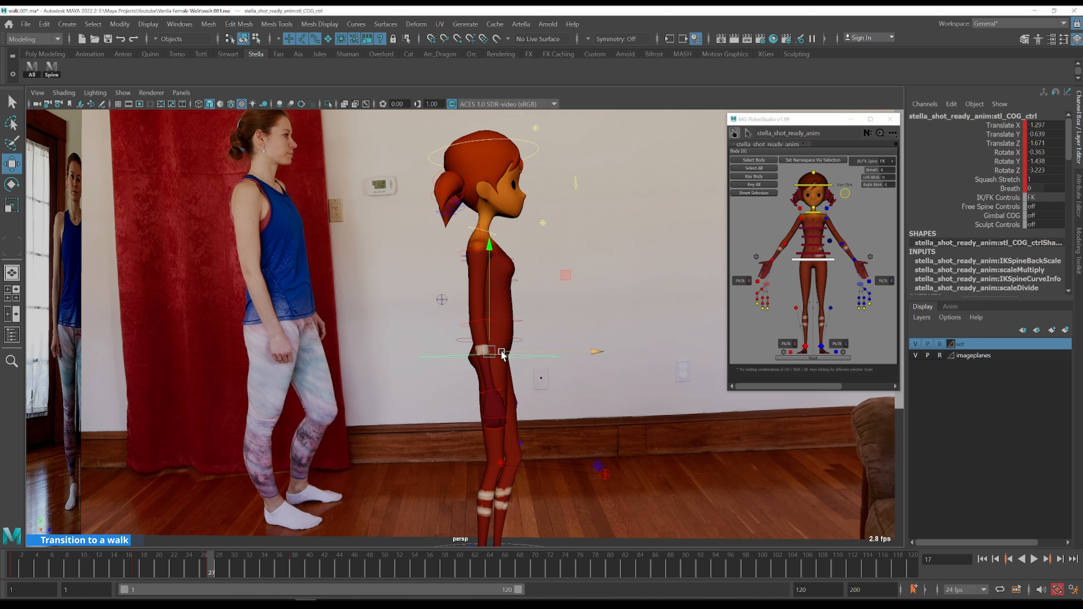
{"action": "key", "text": "period"}
{"action": "key", "text": "comma"}
{"action": "key", "text": "comma"}
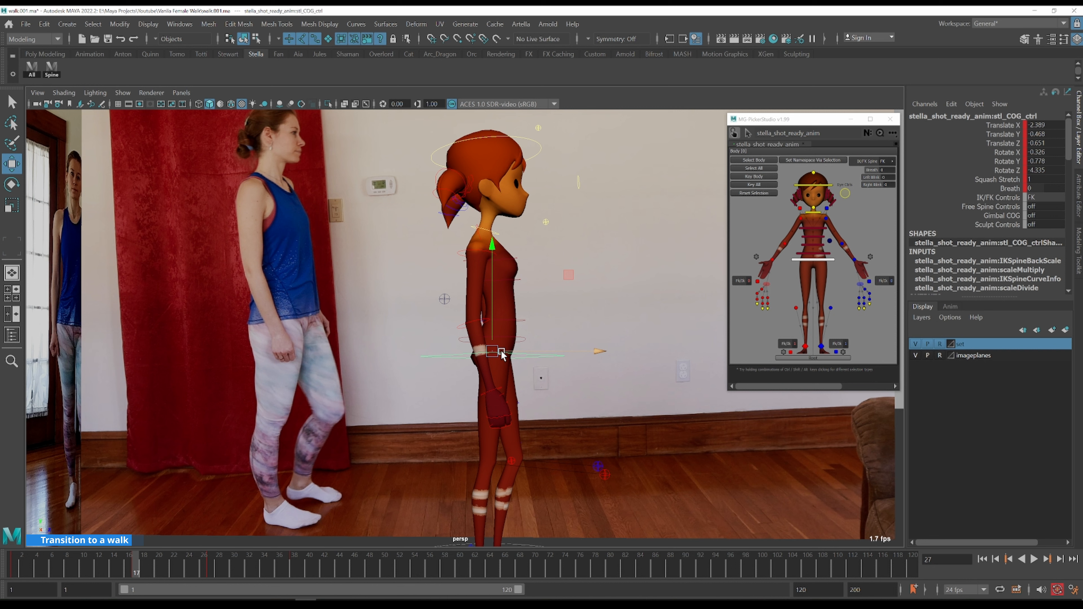
- Tilt the COG control forward to Rotate X about 0.443 at frame 27, comparing it with frame 17
{"action": "key", "text": "period"}
{"action": "key", "text": "period"}
{"action": "key", "text": "comma"}
{"action": "key", "text": "period"}
{"action": "key", "text": "e"}
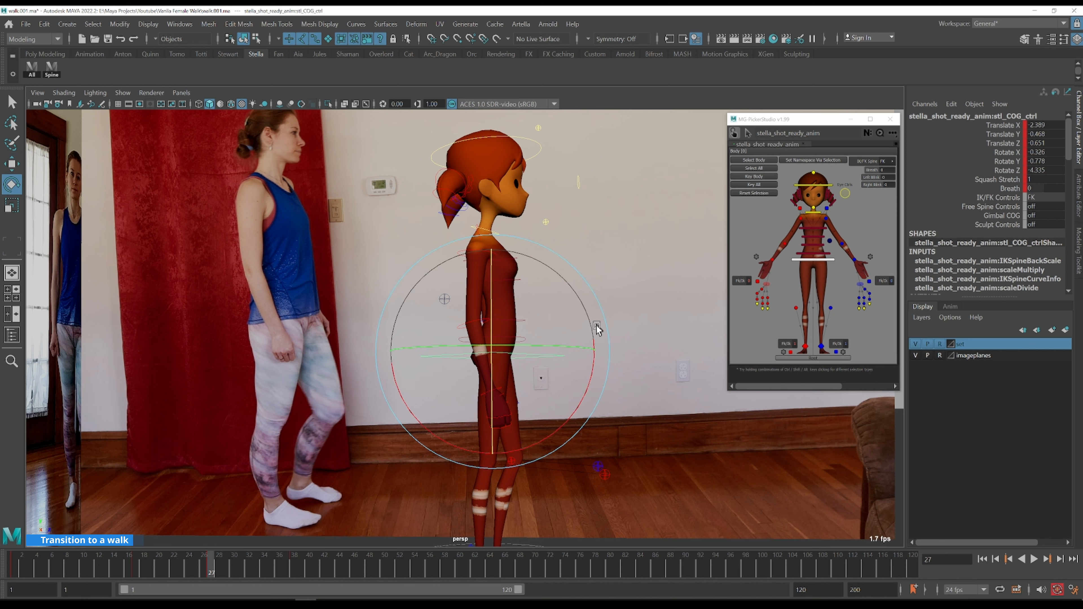
{"action": "left_click_drag", "start_coordinate": [591, 362], "coordinate": [541, 327]}
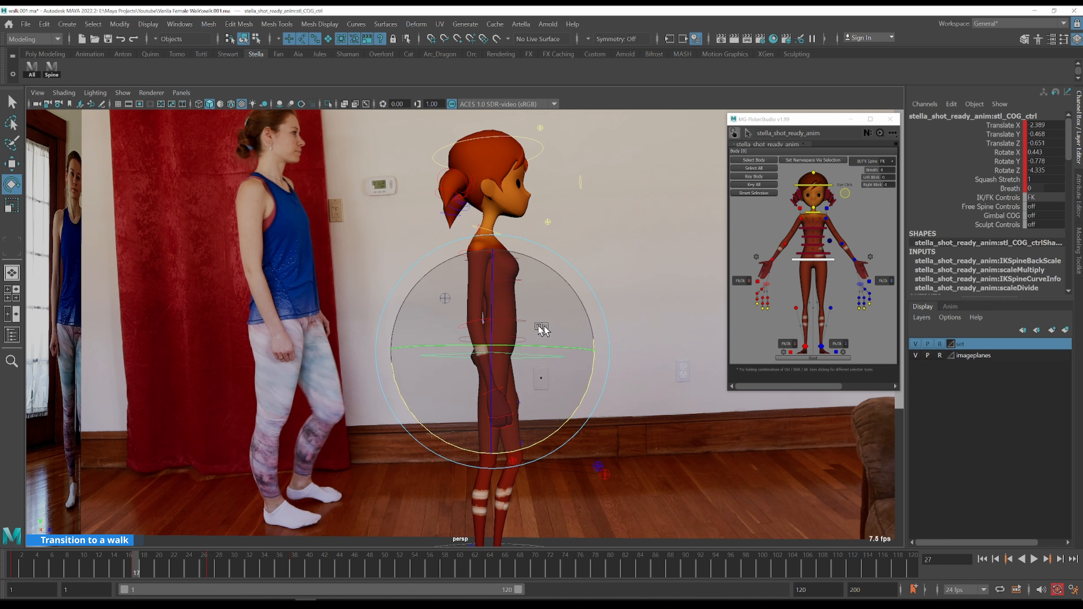
{"action": "key", "text": "comma"}
{"action": "key", "text": "period"}
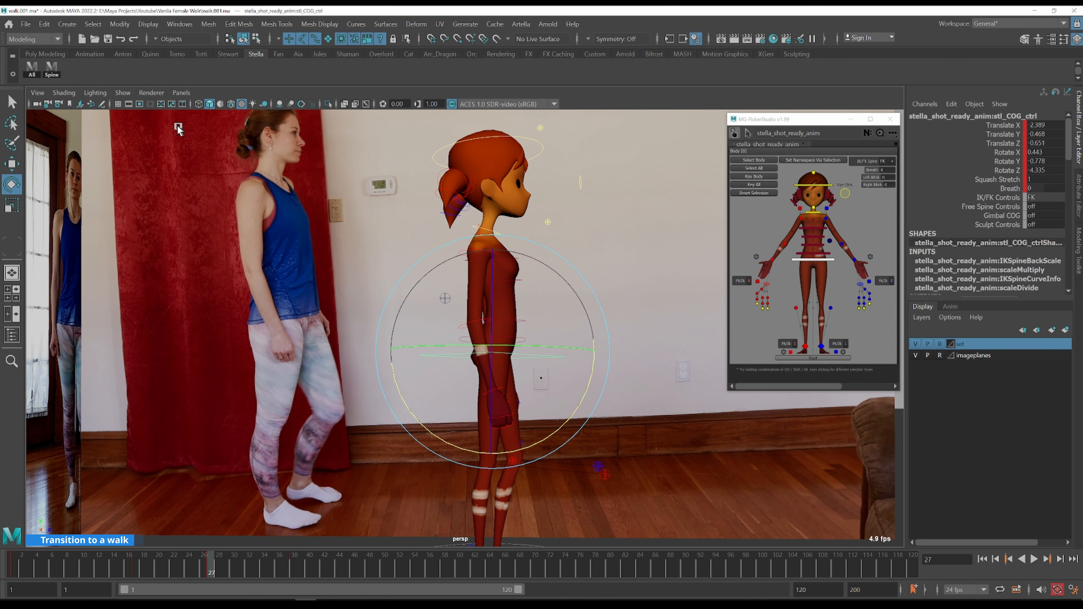
- Select the FK spine controls and rotate them forward at frame 27 until the shoulder's Rotate X is about 0.165, checking against the earlier keys
{"action": "left_click", "coordinate": [52, 68]}
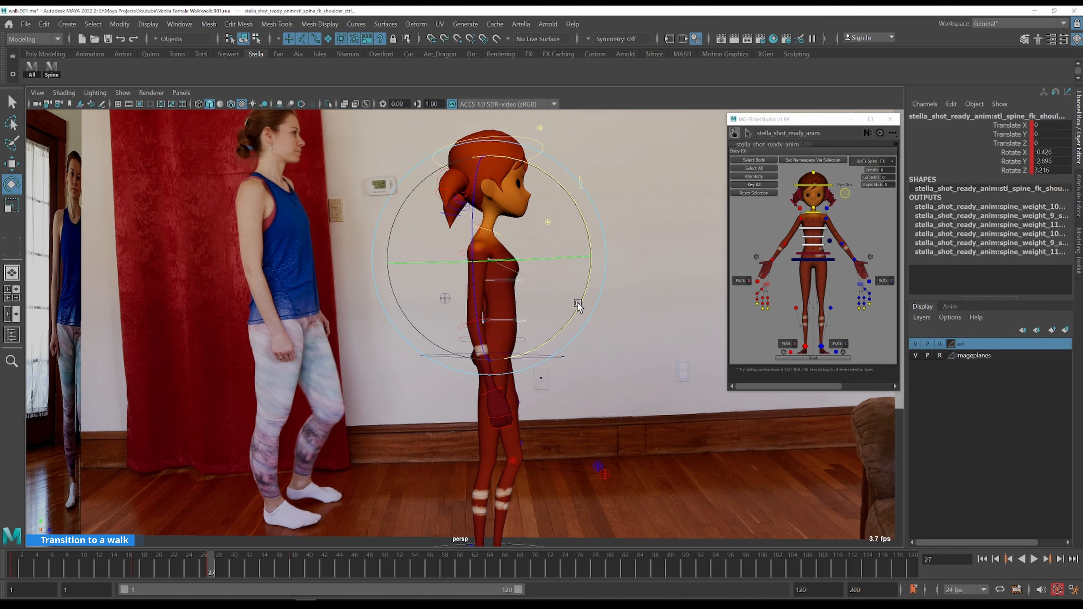
{"action": "left_click_drag", "start_coordinate": [576, 303], "coordinate": [565, 351]}
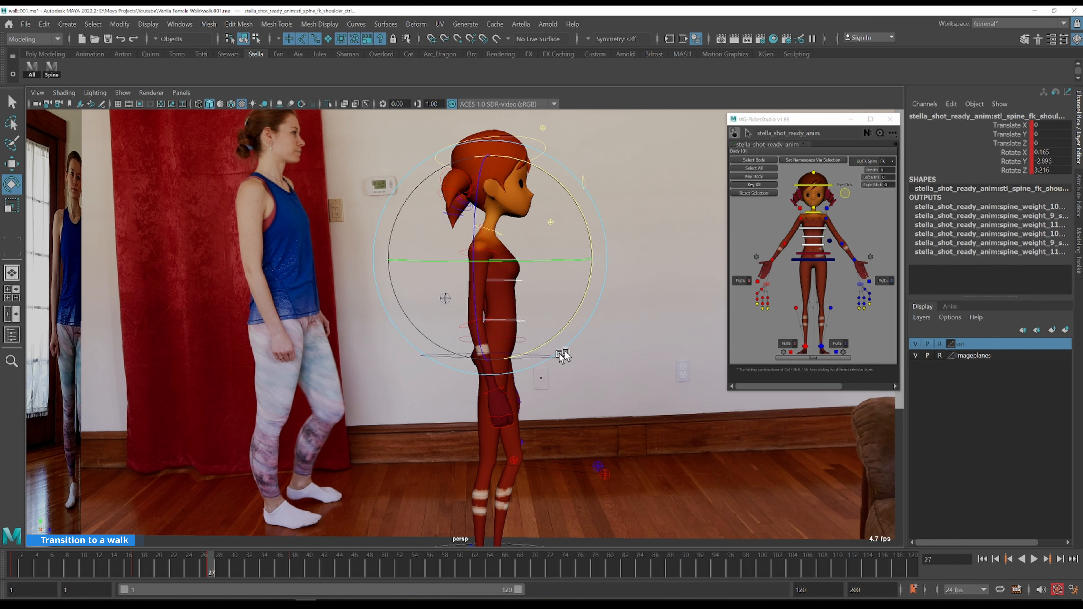
{"action": "key", "text": "equal"}
{"action": "key", "text": "comma"}
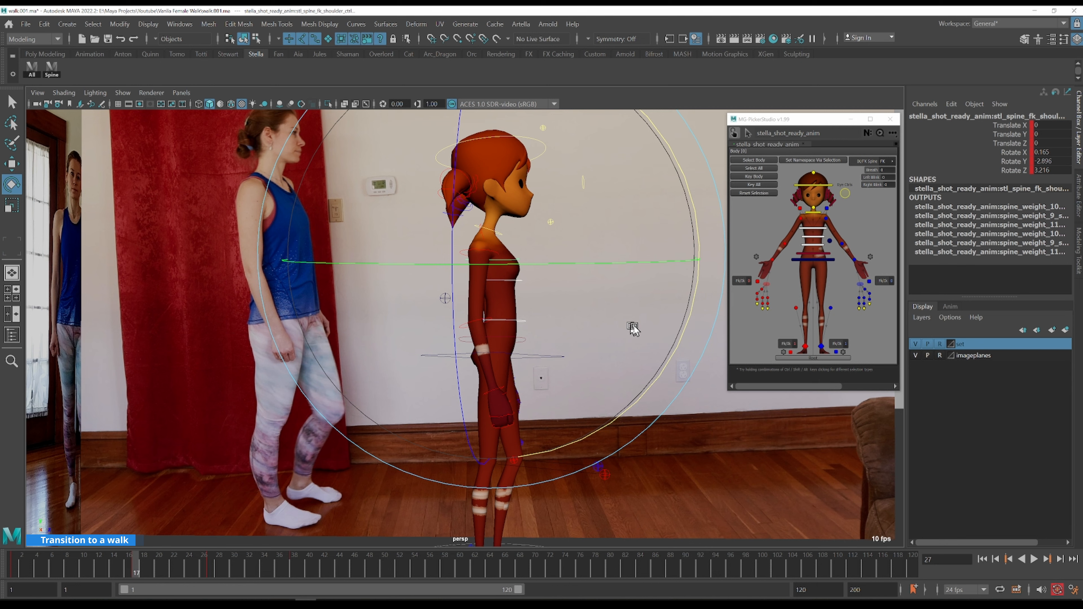
{"action": "key", "text": "period"}
{"action": "key", "text": "comma"}
{"action": "key", "text": "comma"}
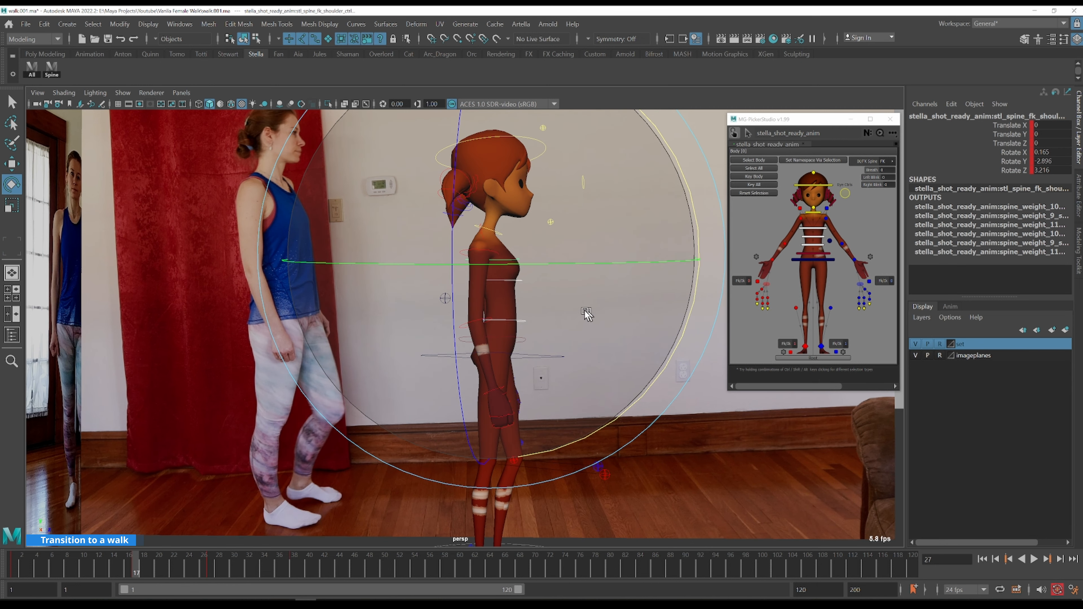
{"action": "key", "text": "period"}
{"action": "key", "text": "period"}
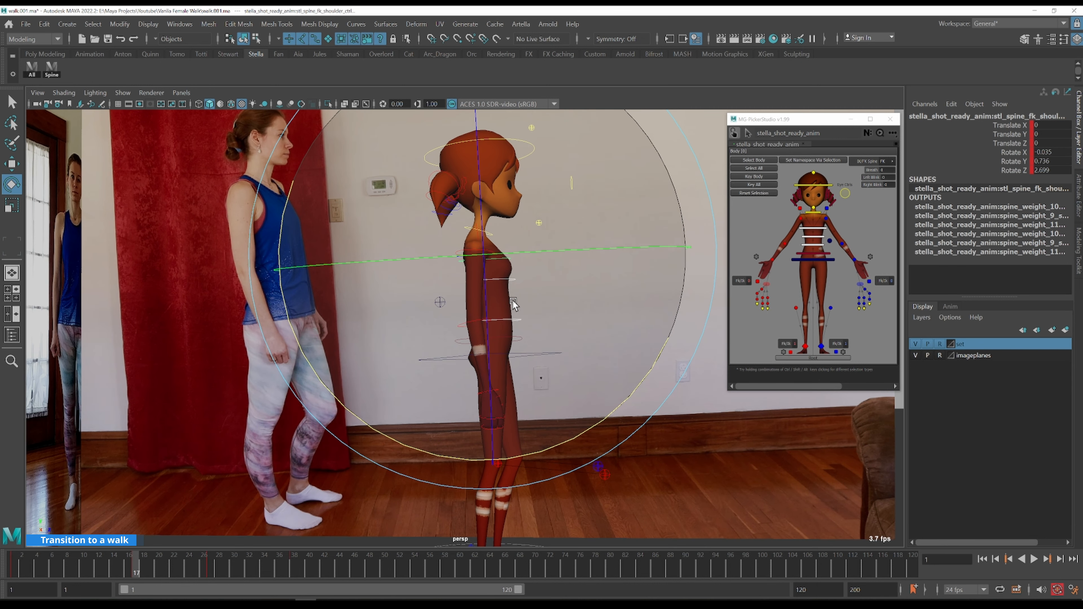
{"action": "key", "text": "comma"}
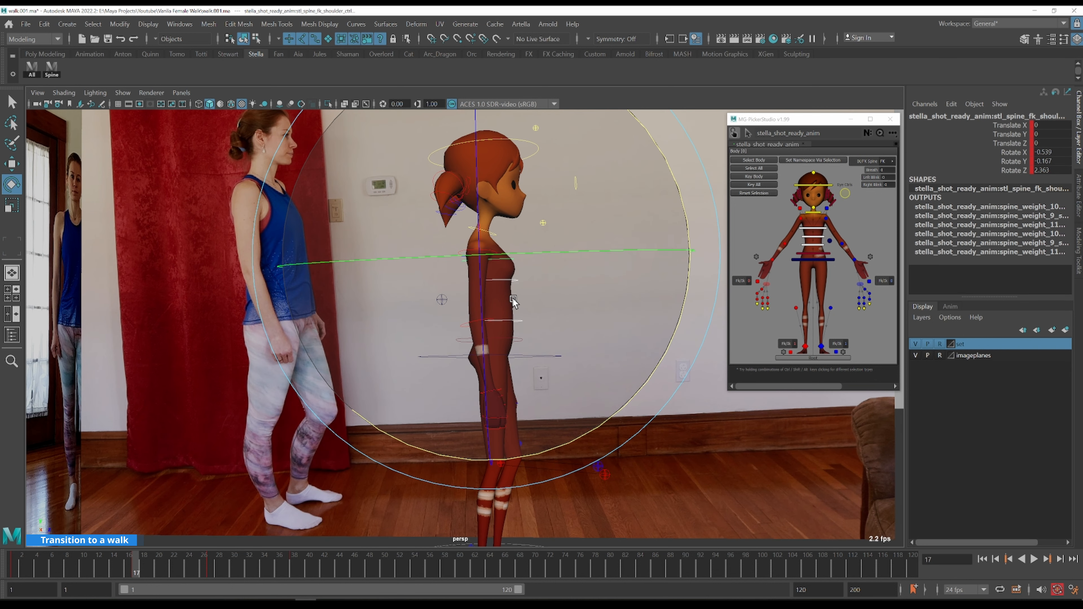
{"action": "scroll", "coordinate": [544, 418], "scroll_direction": "down", "scroll_amount": 3}
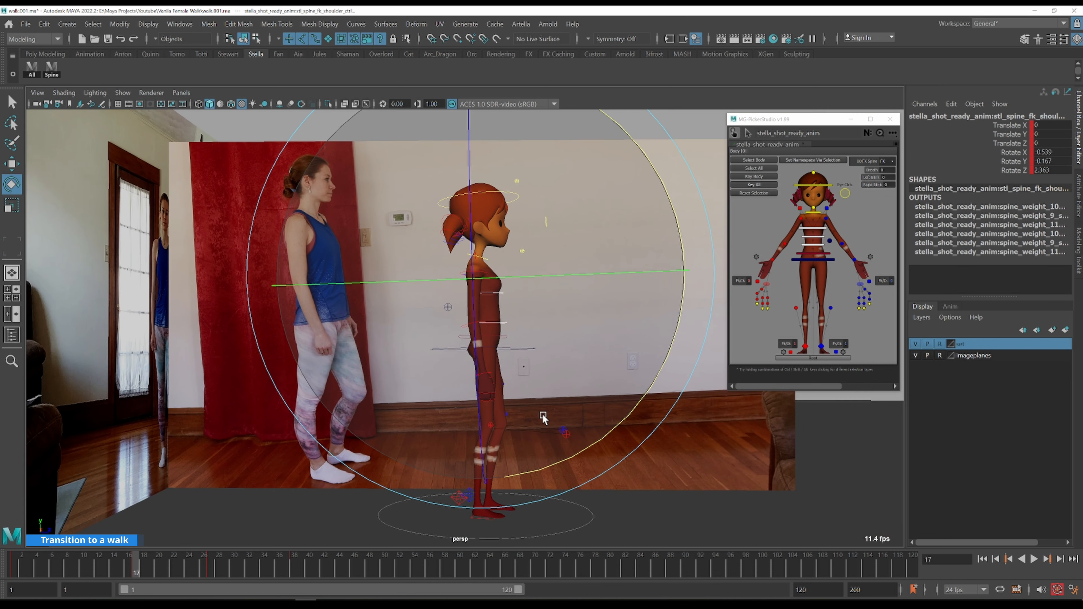
- Move the COG control forward to Translate Z about 20.183 at frame 38, following the reference and comparing it with frame 27
{"action": "key", "text": "q"}
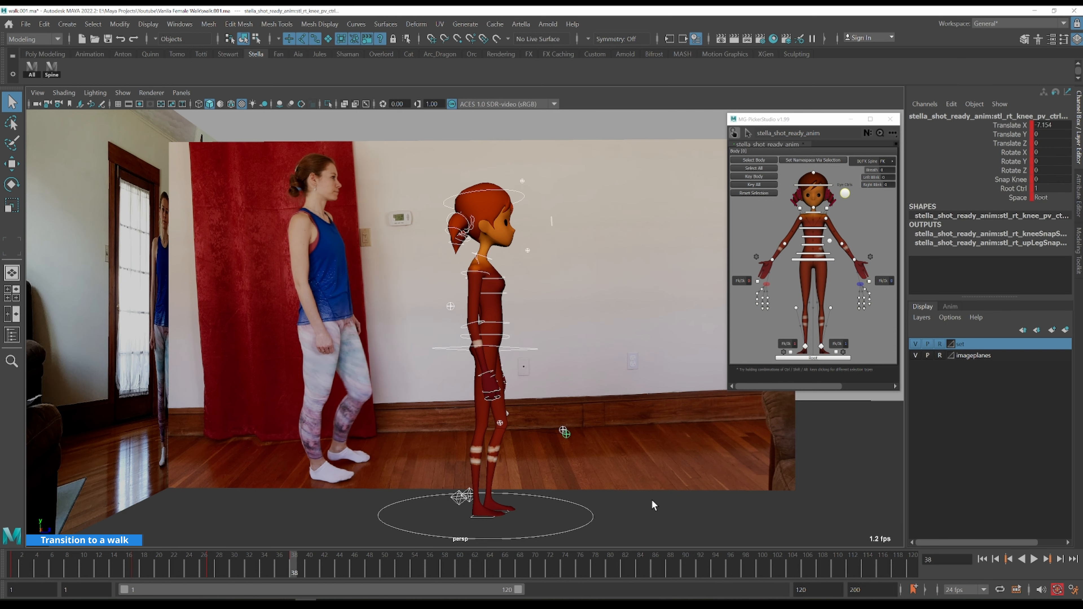
{"action": "left_click", "coordinate": [527, 348]}
{"action": "mouse_move", "coordinate": [636, 440]}
{"action": "left_mouse_down", "text": "alt"}
{"action": "mouse_move", "coordinate": [614, 433]}
{"action": "mouse_move", "coordinate": [624, 430]}
{"action": "left_mouse_up", "text": "alt"}
{"action": "key", "text": "comma"}
{"action": "key", "text": "period"}
{"action": "key", "text": "comma"}
{"action": "key", "text": "period"}
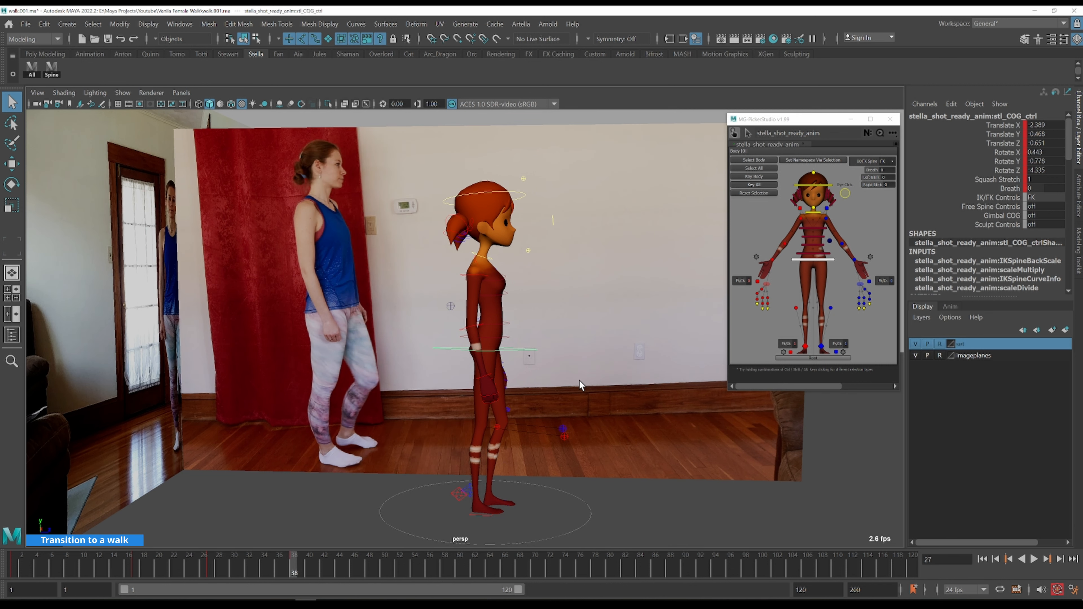
{"action": "key", "text": "w"}
{"action": "left_click_drag", "start_coordinate": [597, 346], "coordinate": [636, 347]}
{"action": "key", "text": "comma"}
{"action": "key", "text": "period"}
{"action": "key", "text": "comma"}
{"action": "key", "text": "period"}
- Lower the COG control to Translate Y about -4.279 at frame 38 and compare it with the pose at frame 27
{"action": "left_click_drag", "start_coordinate": [524, 261], "coordinate": [520, 275]}
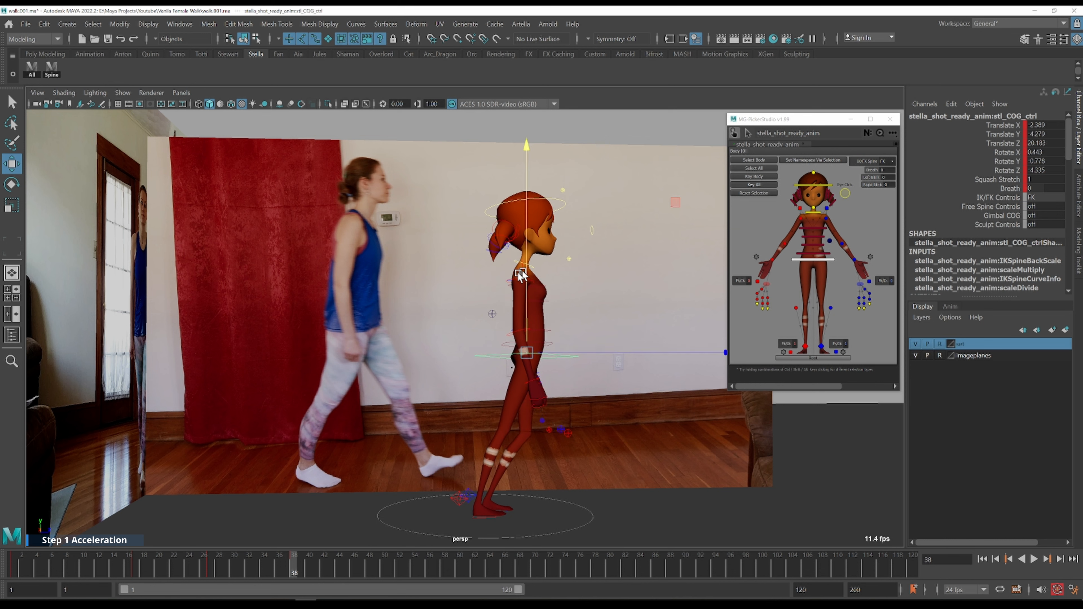
{"action": "key", "text": "comma"}
{"action": "key", "text": "period"}
{"action": "key", "text": "comma"}
- View the scene through the shotcam_side camera and compare the hip height at frames 27 and 38 with the reference
{"action": "left_click", "coordinate": [182, 92]}
{"action": "mouse_move", "coordinate": [239, 127]}
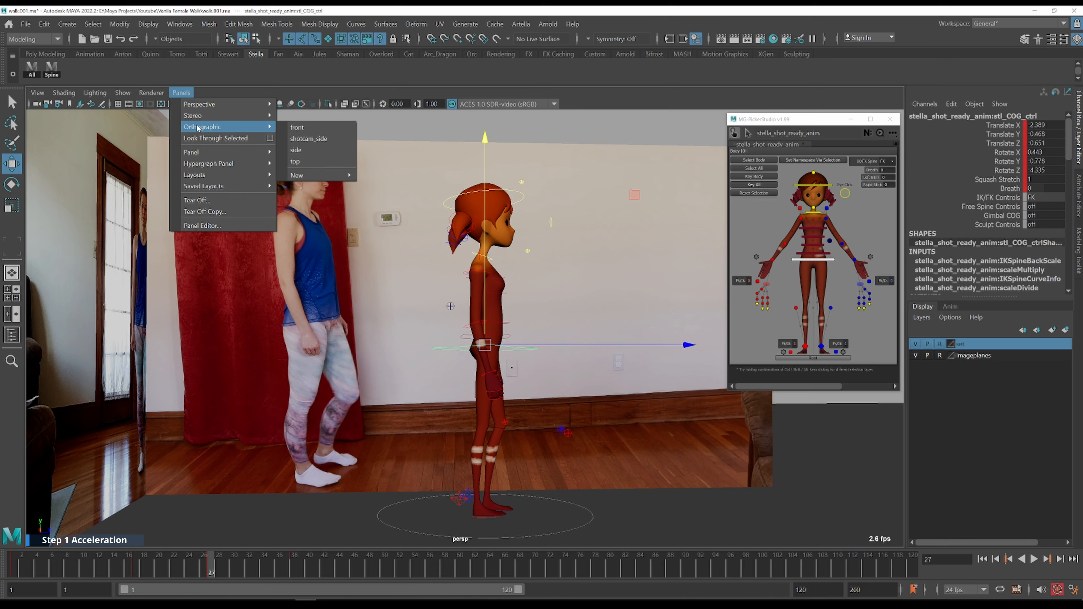
{"action": "left_click", "coordinate": [309, 139]}
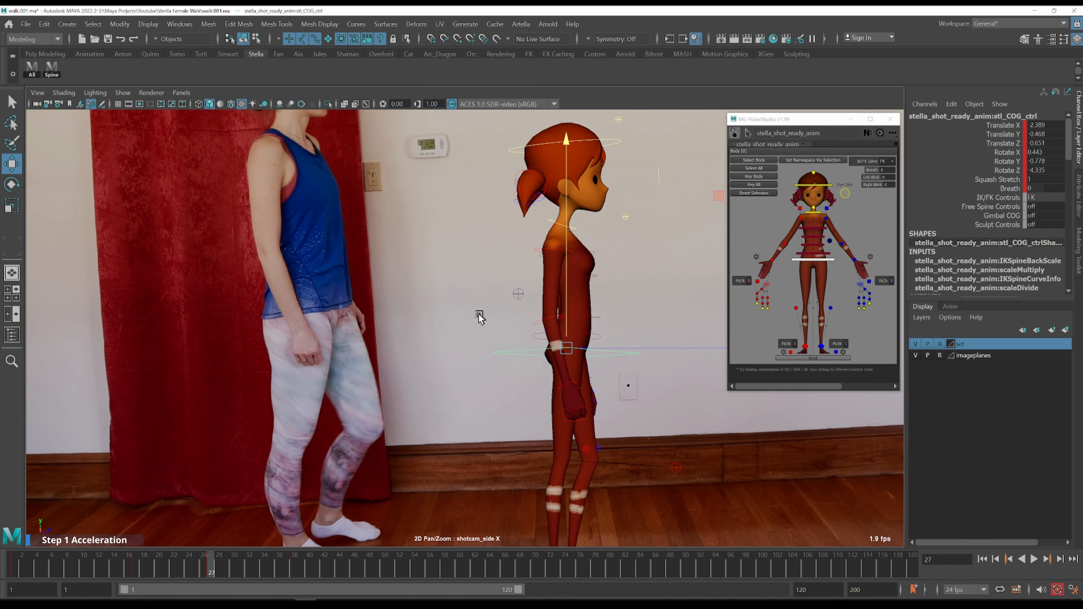
{"action": "key", "text": "period"}
{"action": "key", "text": "comma"}
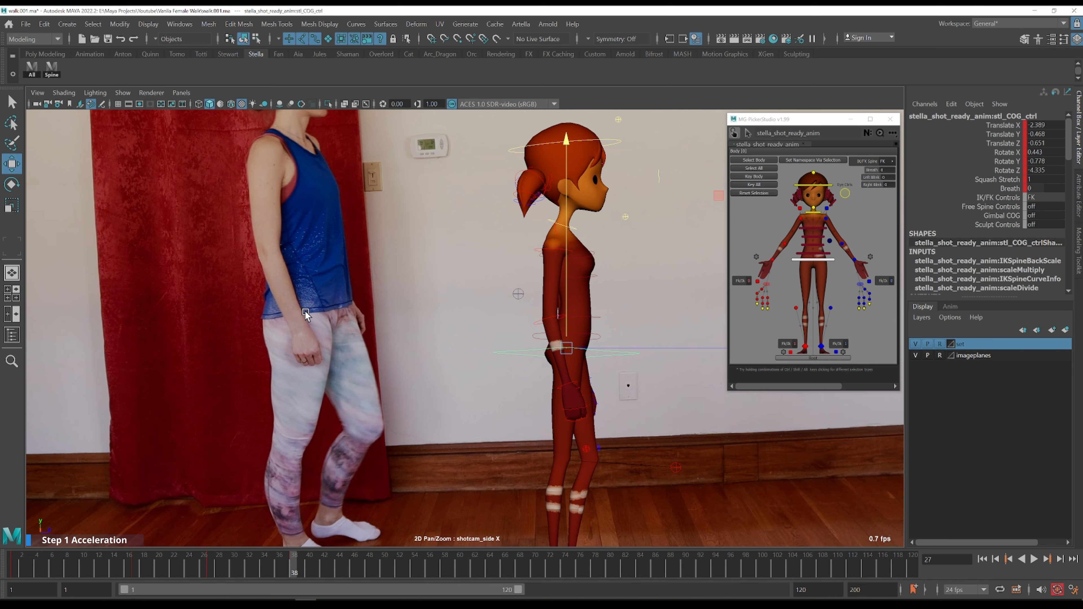
{"action": "key", "text": "period"}
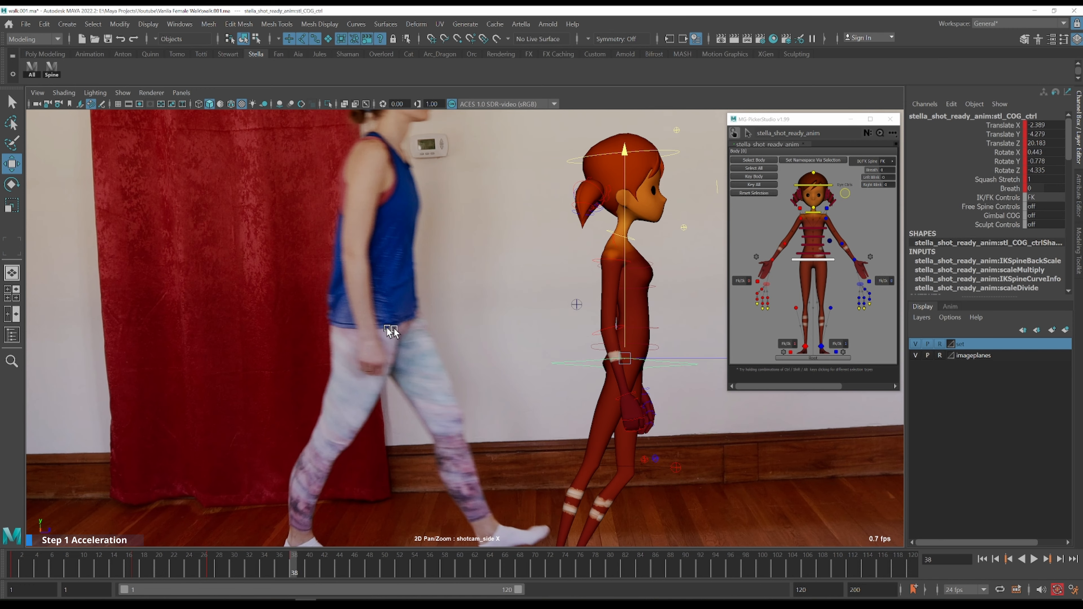
{"action": "key", "text": "comma"}
{"action": "key", "text": "period"}
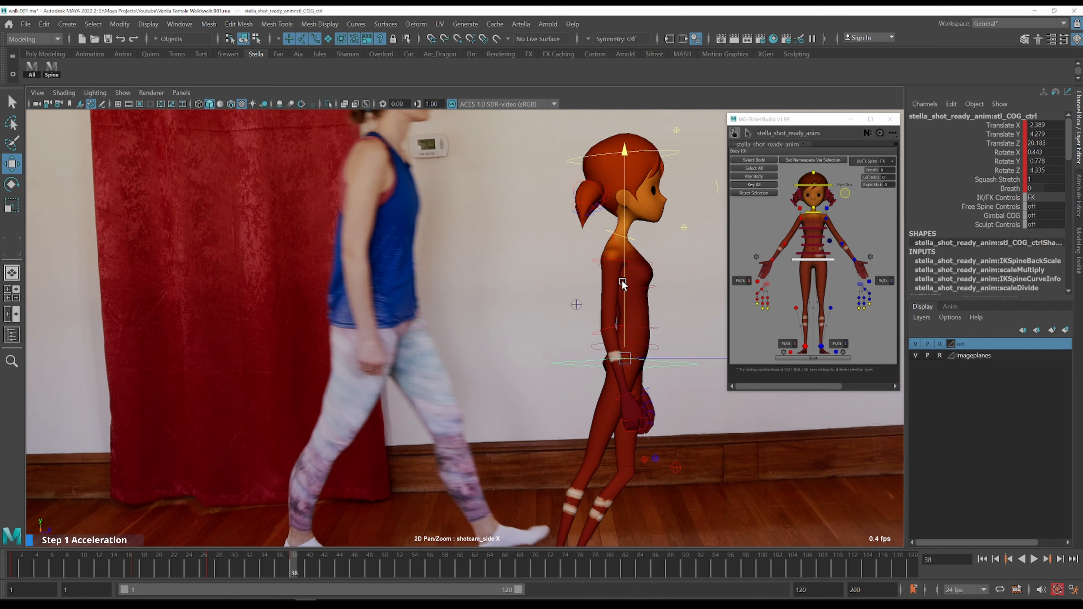
- Lower the COG control to Translate Y about -5.468 at frame 38, checking the drop against frame 27
{"action": "left_click_drag", "start_coordinate": [622, 282], "coordinate": [622, 288]}
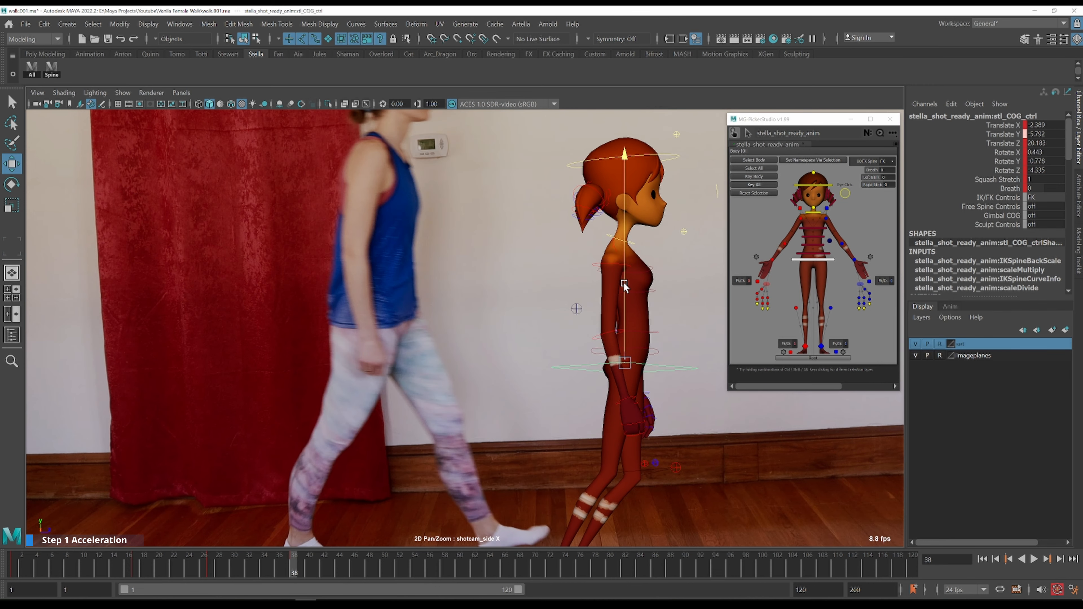
{"action": "key", "text": "comma"}
{"action": "key", "text": "period"}
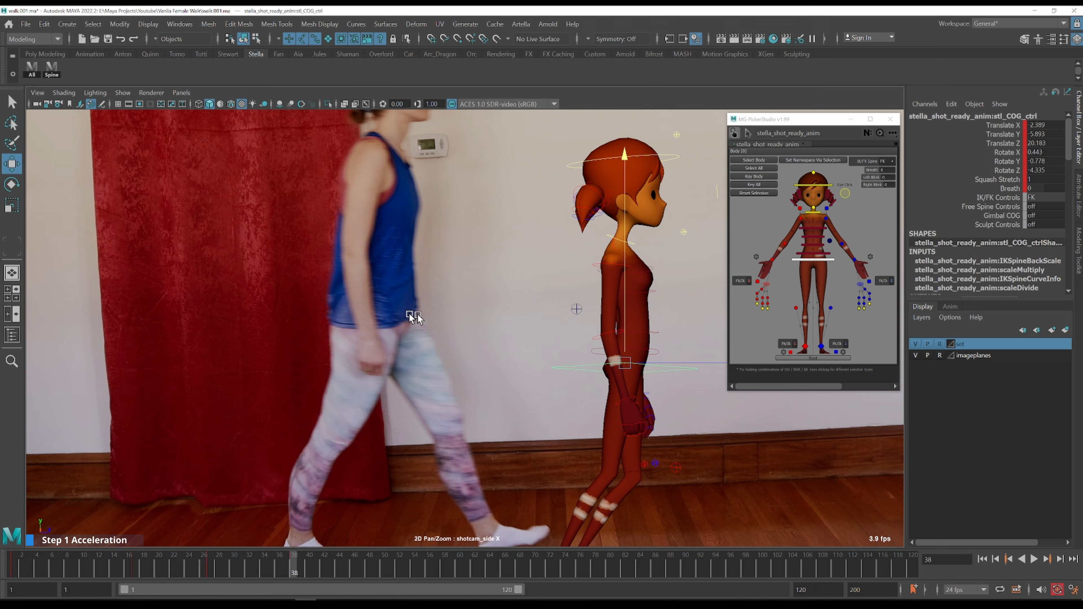
{"action": "scroll", "coordinate": [380, 310], "scroll_direction": "down", "scroll_amount": 4}
{"action": "middle_click_drag", "start_coordinate": [484, 254], "coordinate": [372, 220]}
{"action": "key", "text": "comma"}
{"action": "key", "text": "period"}
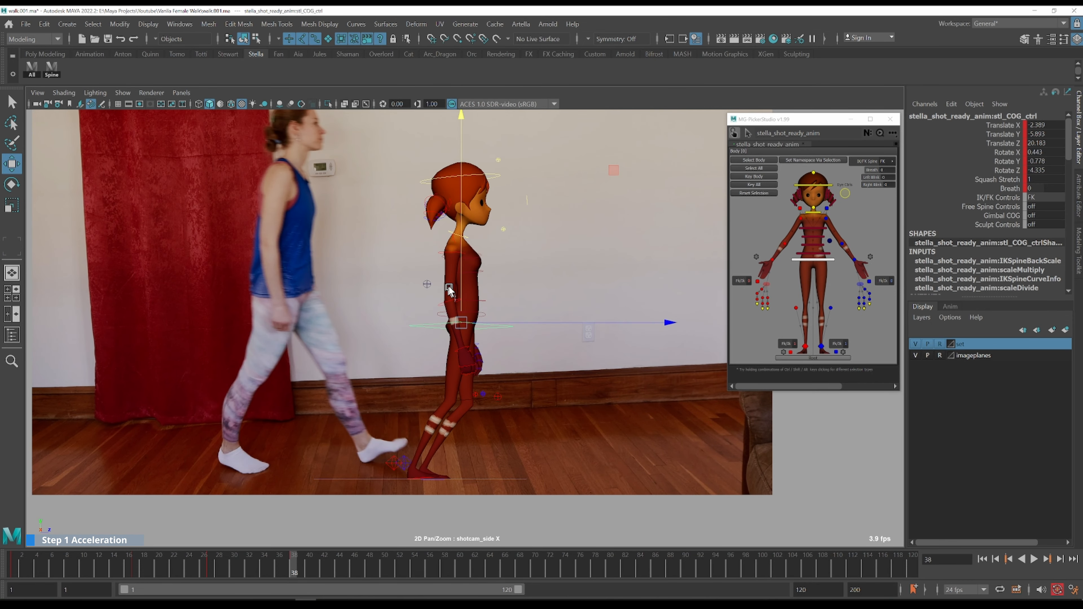
{"action": "key", "text": "comma"}
{"action": "key", "text": "period"}
{"action": "left_click_drag", "start_coordinate": [459, 265], "coordinate": [462, 263]}
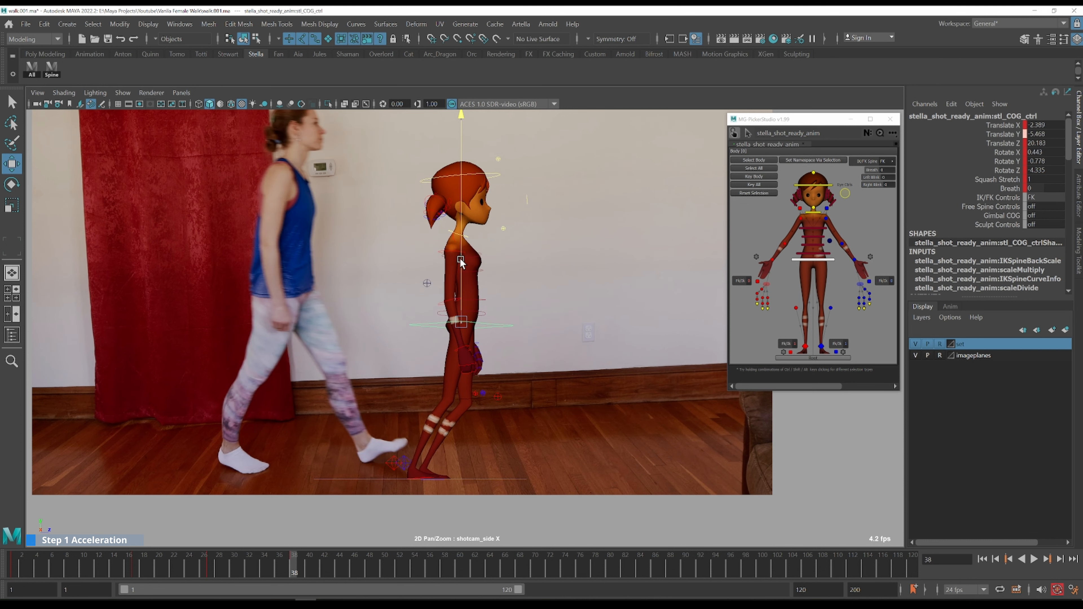
- Raise the Foot Roll of the right foot IK control to about 24.297 at frame 38
{"action": "key", "text": "q"}
{"action": "left_click", "coordinate": [389, 461]}
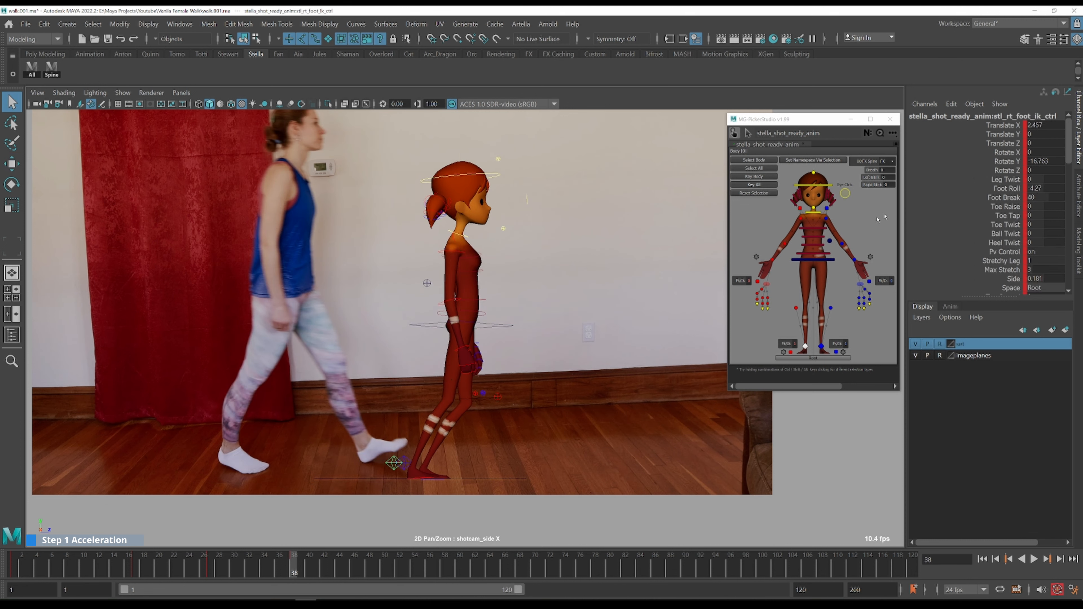
{"action": "left_click", "coordinate": [1010, 187]}
{"action": "middle_click_drag", "start_coordinate": [597, 337], "coordinate": [847, 344]}
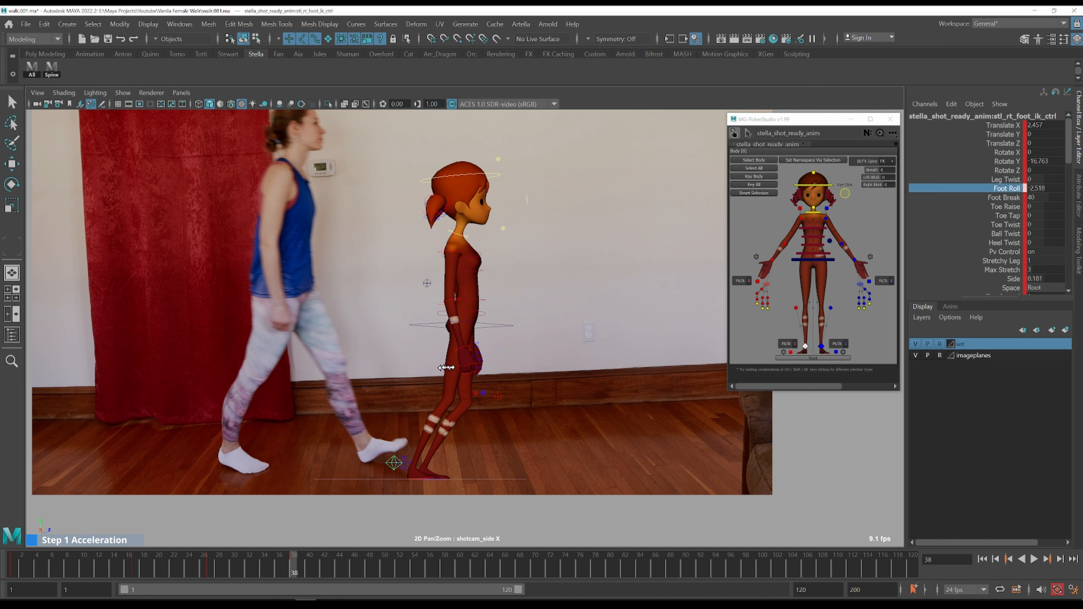
{"action": "middle_click_drag", "start_coordinate": [446, 367], "coordinate": [728, 368]}
{"action": "middle_click_drag", "start_coordinate": [427, 355], "coordinate": [715, 354]}
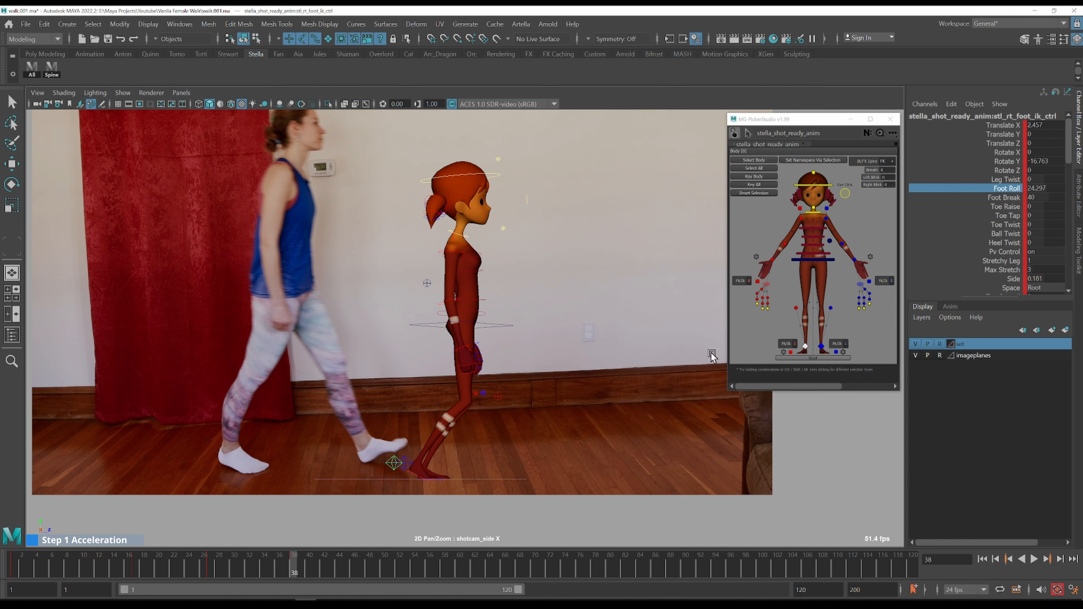
- Move the COG control forward to Translate Z about 30.245 at frame 38
{"action": "left_click", "coordinate": [502, 326]}
{"action": "key", "text": "w"}
{"action": "left_click_drag", "start_coordinate": [556, 321], "coordinate": [571, 319]}
{"action": "key", "text": "q"}
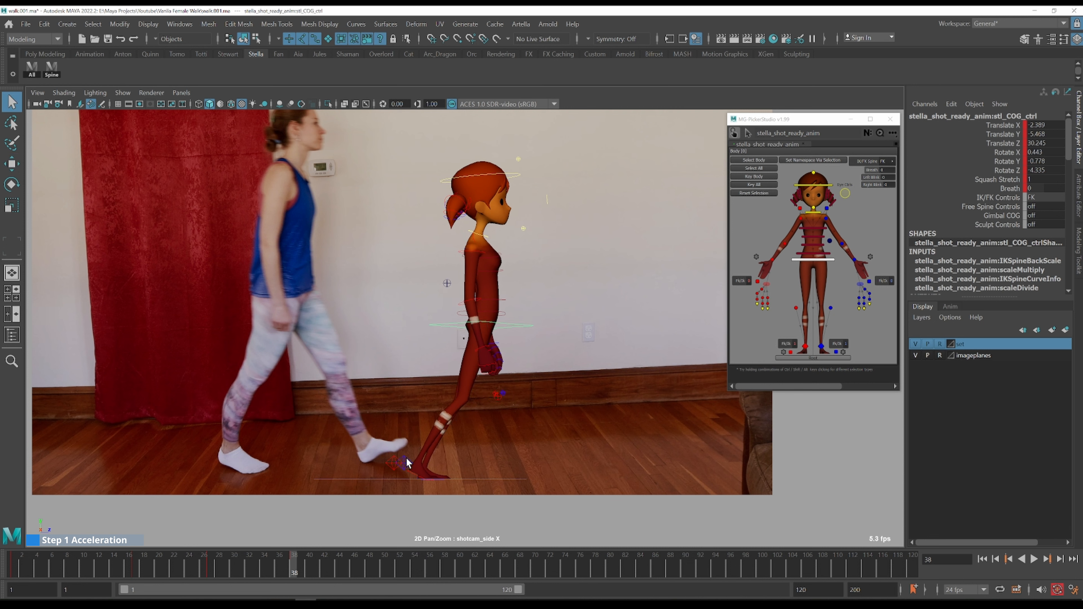
- Step the left foot IK control forward to Translate Z about 55.277 at frame 38
{"action": "left_click", "coordinate": [406, 463]}
{"action": "key", "text": "w"}
{"action": "left_click_drag", "start_coordinate": [488, 466], "coordinate": [592, 451]}
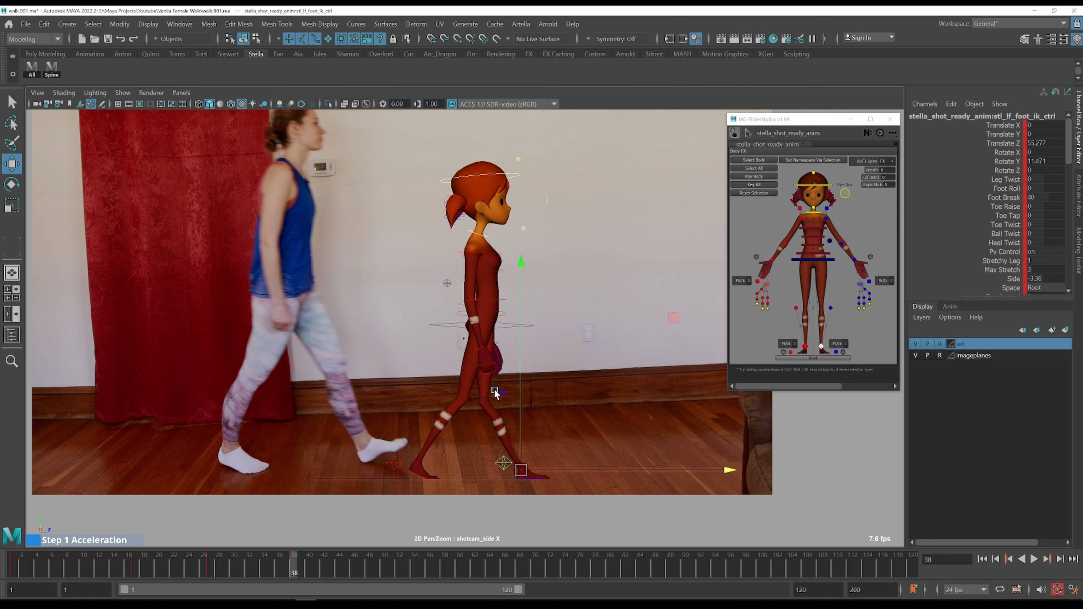
- Move the left knee pole vector control forward to Translate Z about 53.712 at frame 38
{"action": "left_click", "coordinate": [495, 390]}
{"action": "key", "text": "q"}
{"action": "left_click", "coordinate": [503, 392]}
{"action": "left_click", "coordinate": [831, 308]}
{"action": "key", "text": "w"}
{"action": "left_click_drag", "start_coordinate": [611, 395], "coordinate": [728, 393]}
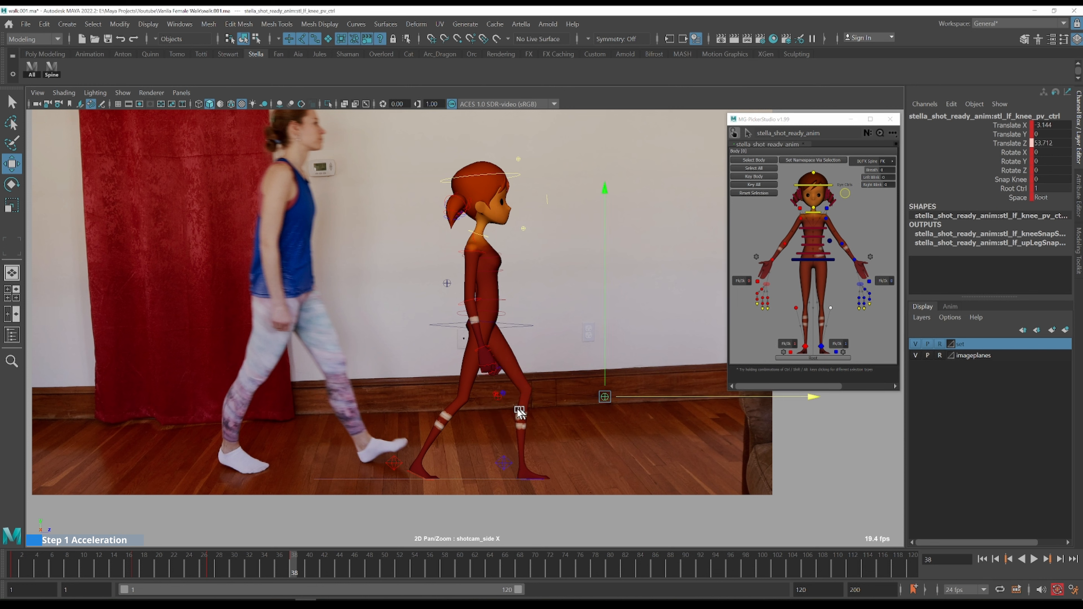
- Move the right knee pole vector control forward to Translate Z about 4.535 at frame 38
{"action": "key", "text": "q"}
{"action": "left_click", "coordinate": [498, 397]}
{"action": "key", "text": "w"}
{"action": "left_click_drag", "start_coordinate": [583, 398], "coordinate": [591, 399]}
{"action": "key", "text": "period"}
{"action": "key", "text": "q"}
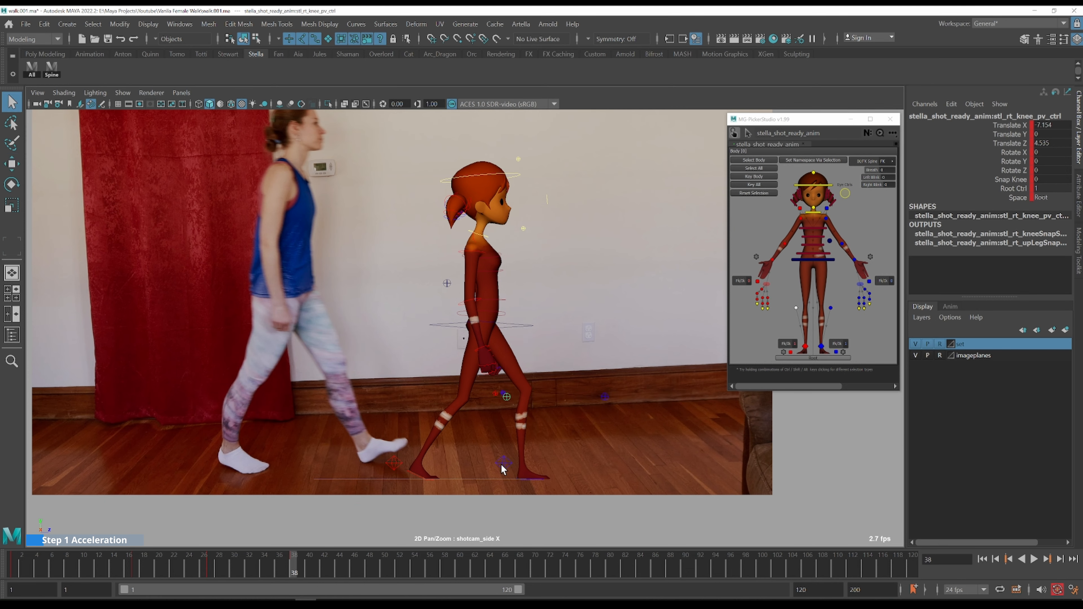
- Extend the left foot to Translate Z about 70.016 and lift its toes with Foot Roll about -29.78 at frame 38
{"action": "left_click", "coordinate": [504, 463]}
{"action": "key", "text": "w"}
{"action": "left_click_drag", "start_coordinate": [585, 470], "coordinate": [607, 470]}
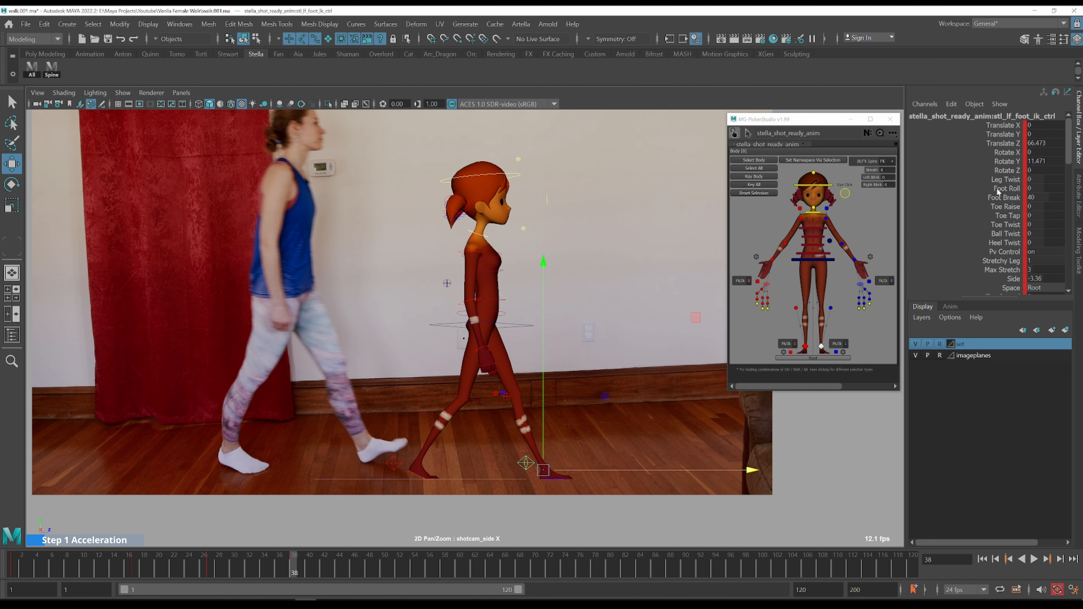
{"action": "left_click", "coordinate": [986, 190]}
{"action": "middle_click_drag", "start_coordinate": [596, 347], "coordinate": [241, 379]}
{"action": "key", "text": "w"}
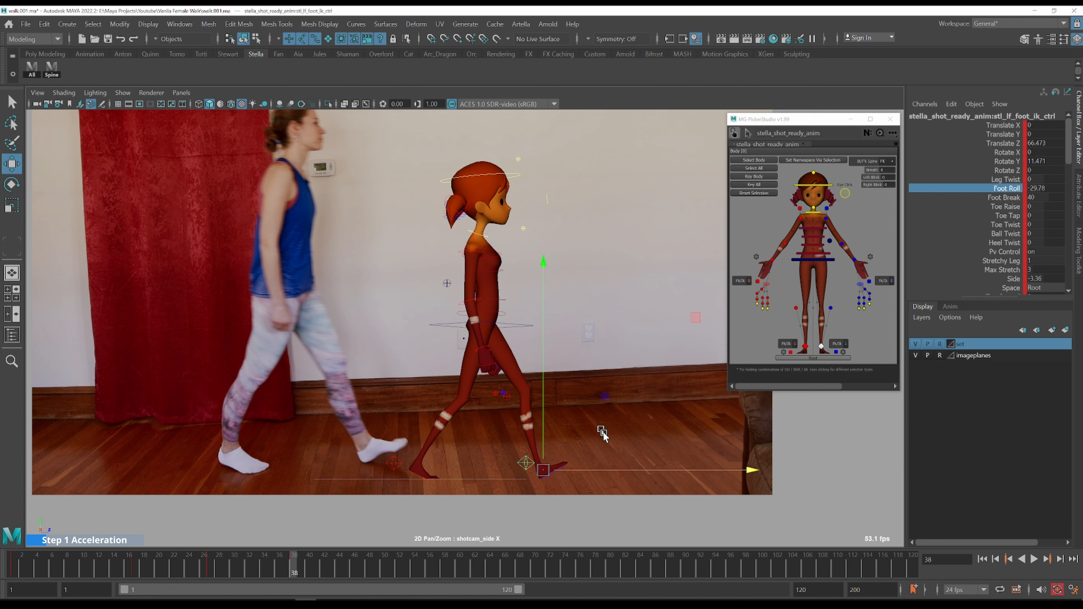
{"action": "left_click_drag", "start_coordinate": [580, 469], "coordinate": [587, 466]}
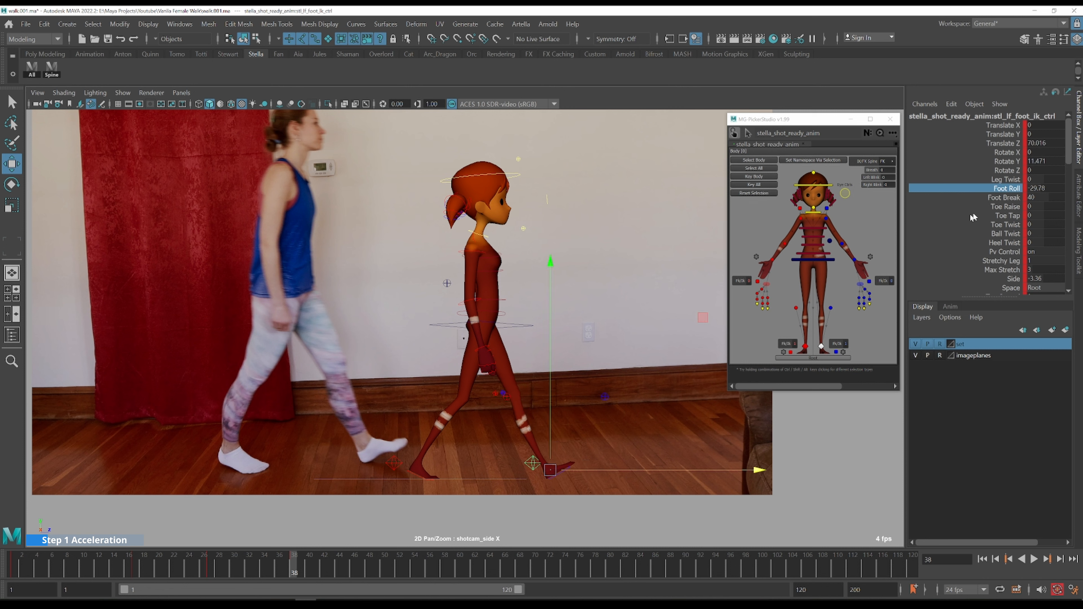
- Adjust the Foot Roll of the right foot IK control at frame 38
{"action": "left_click", "coordinate": [804, 346]}
{"action": "left_click", "coordinate": [1005, 191]}
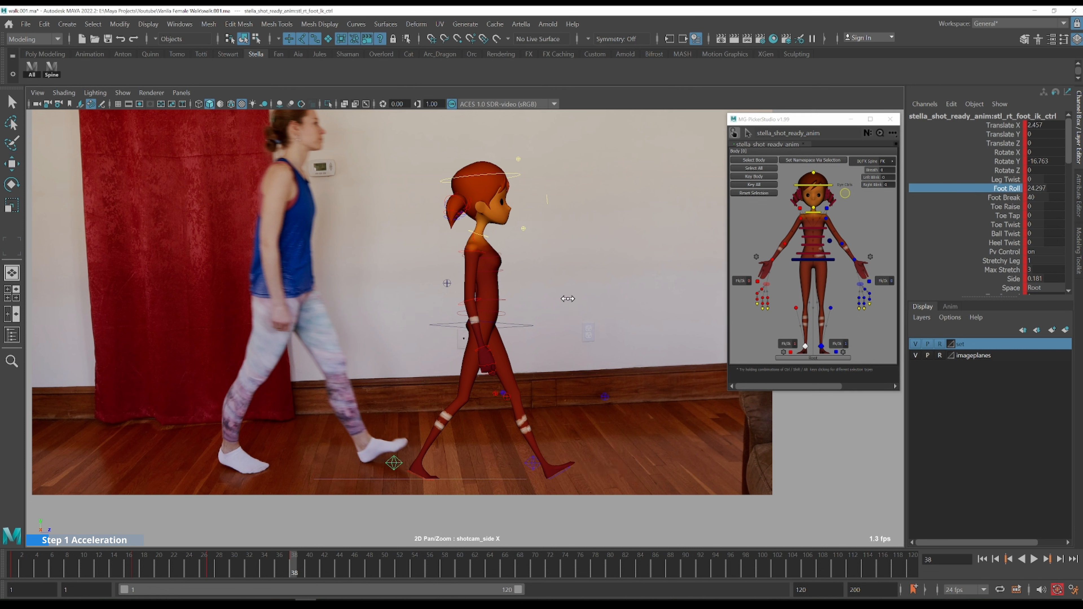
{"action": "middle_click_drag", "start_coordinate": [558, 299], "coordinate": [90, 346]}
- In the front view, set the COG control's Translate X to 0 and tilt it to Rotate Z about 2.809 at frame 38
{"action": "left_click", "coordinate": [510, 324]}
{"action": "key", "text": "space"}
{"action": "key", "text": "space"}
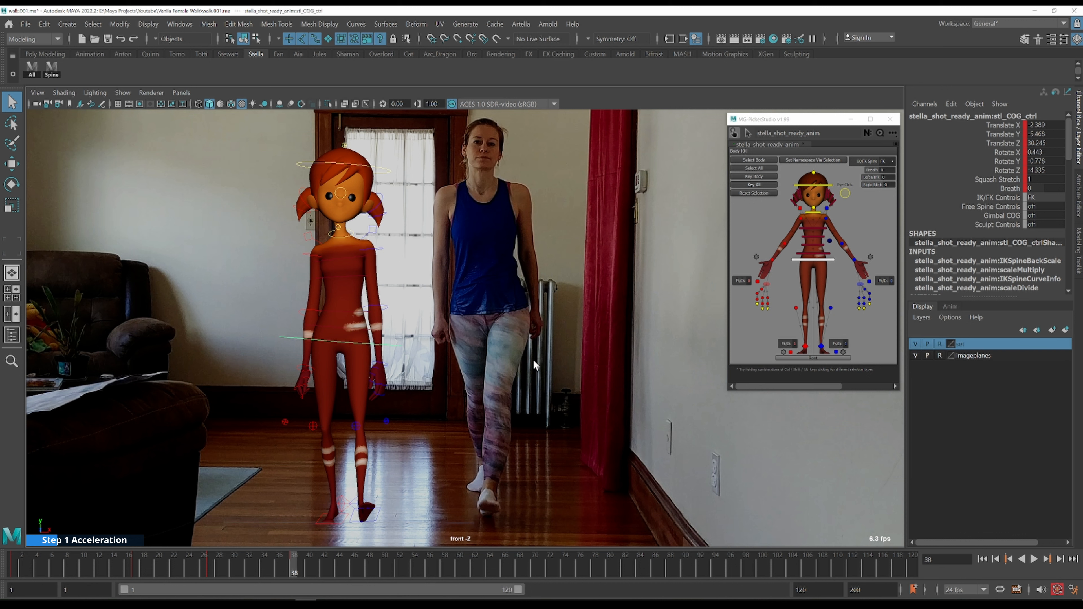
{"action": "key", "text": "w"}
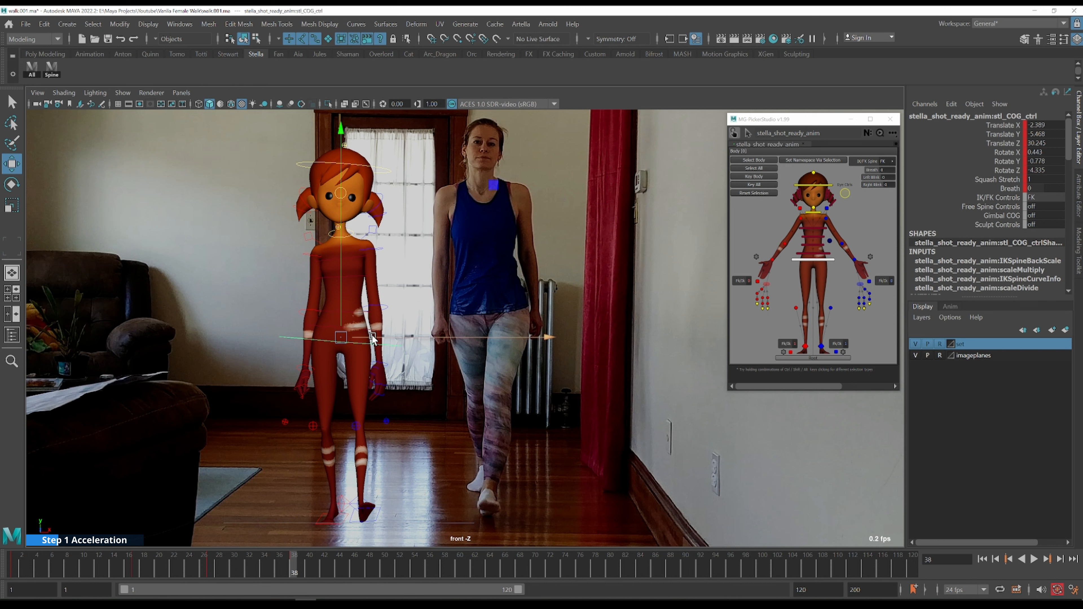
{"action": "double_click", "coordinate": [1051, 125]}
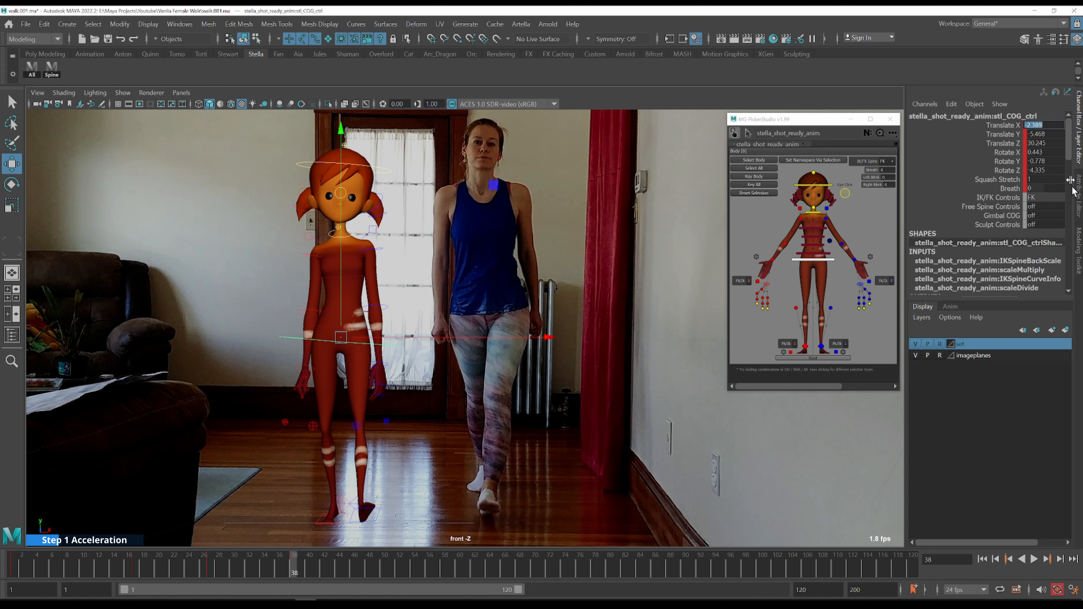
{"action": "type", "text": "0"}
{"action": "key", "text": "Return"}
{"action": "key", "text": "e"}
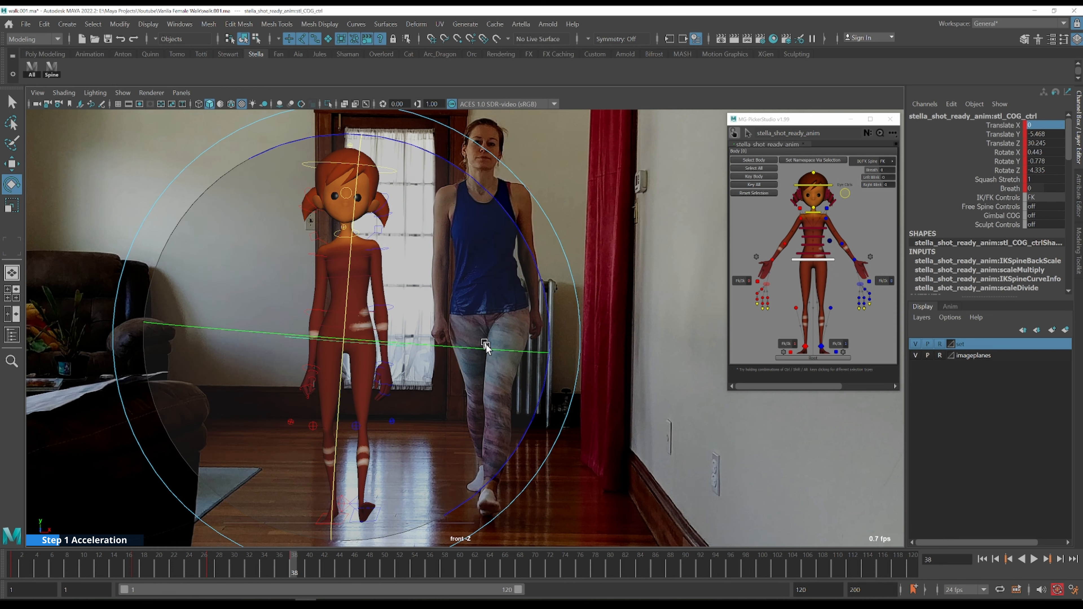
{"action": "left_click_drag", "start_coordinate": [537, 404], "coordinate": [550, 380]}
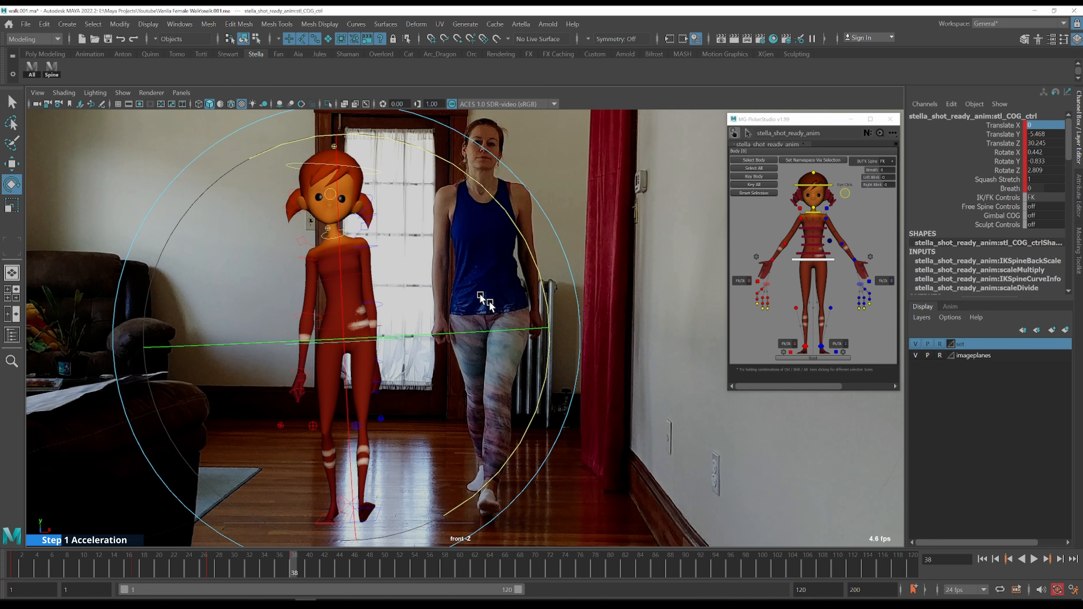
{"action": "key", "text": "q"}
- Select the FK spine controls and counter-rotate them until the shoulder's Rotate Z is about -1.492 at frame 38
{"action": "left_click", "coordinate": [52, 68]}
{"action": "key", "text": "e"}
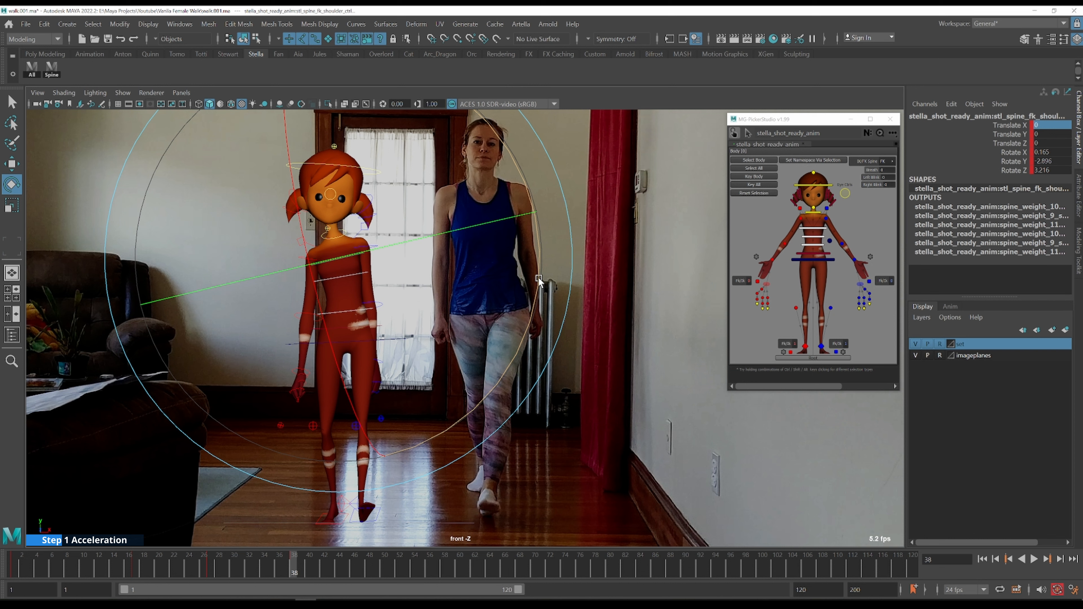
{"action": "left_click_drag", "start_coordinate": [539, 277], "coordinate": [537, 292]}
{"action": "key", "text": "q"}
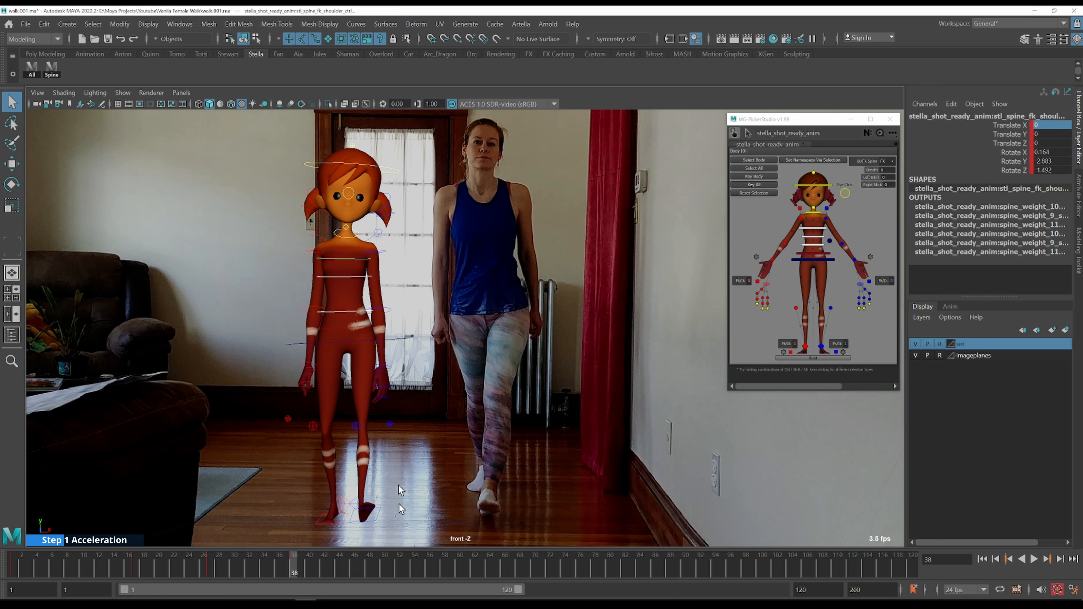
- Check the reference from the side, then twist the COG control to Rotate Y about -15.844 at frame 38
{"action": "left_click", "coordinate": [396, 340]}
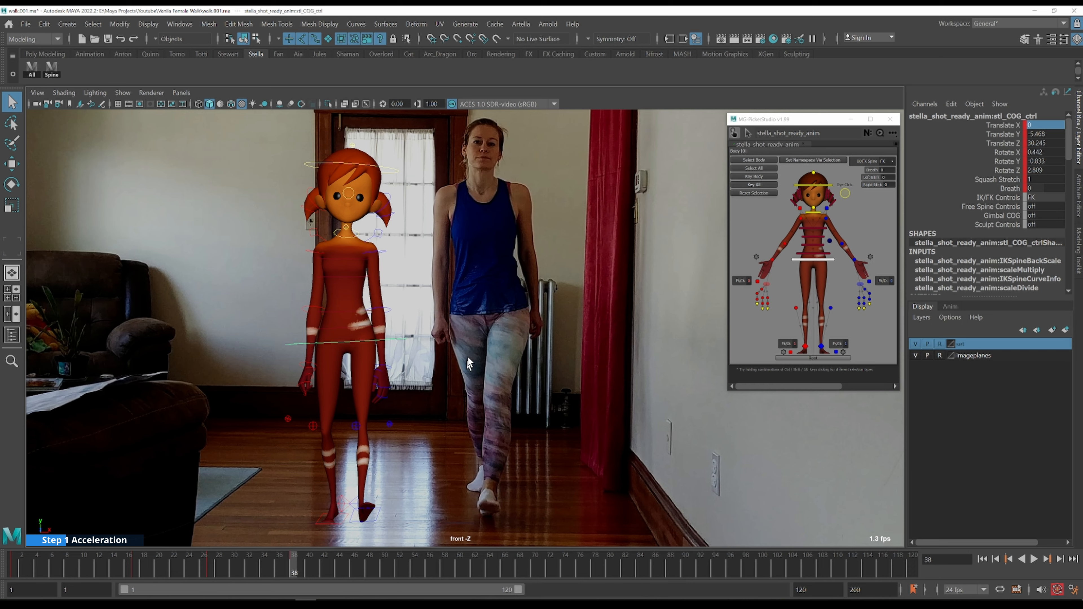
{"action": "key", "text": "space"}
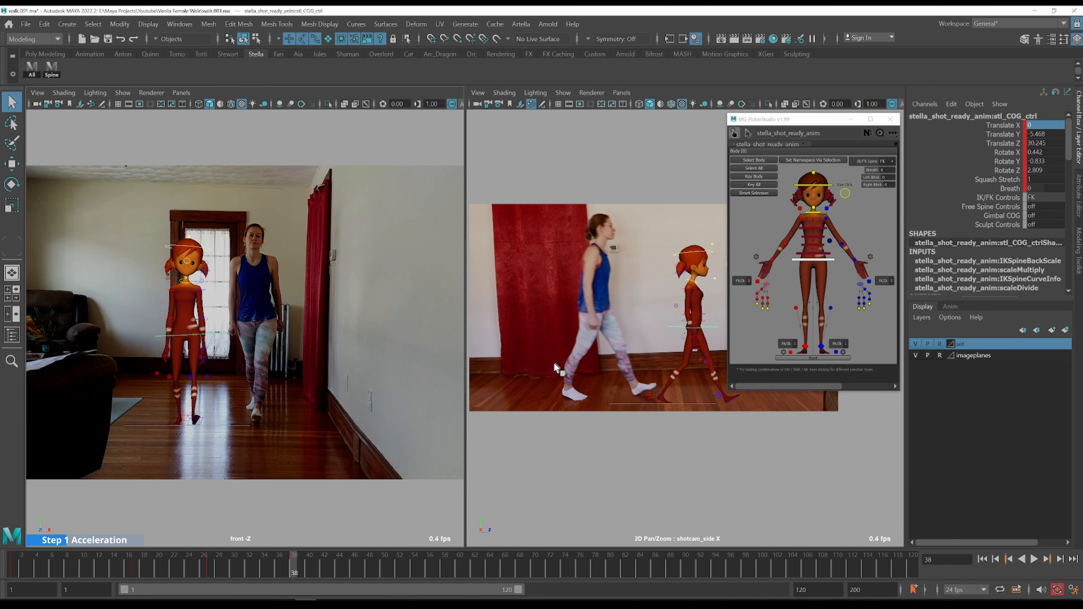
{"action": "key", "text": "space"}
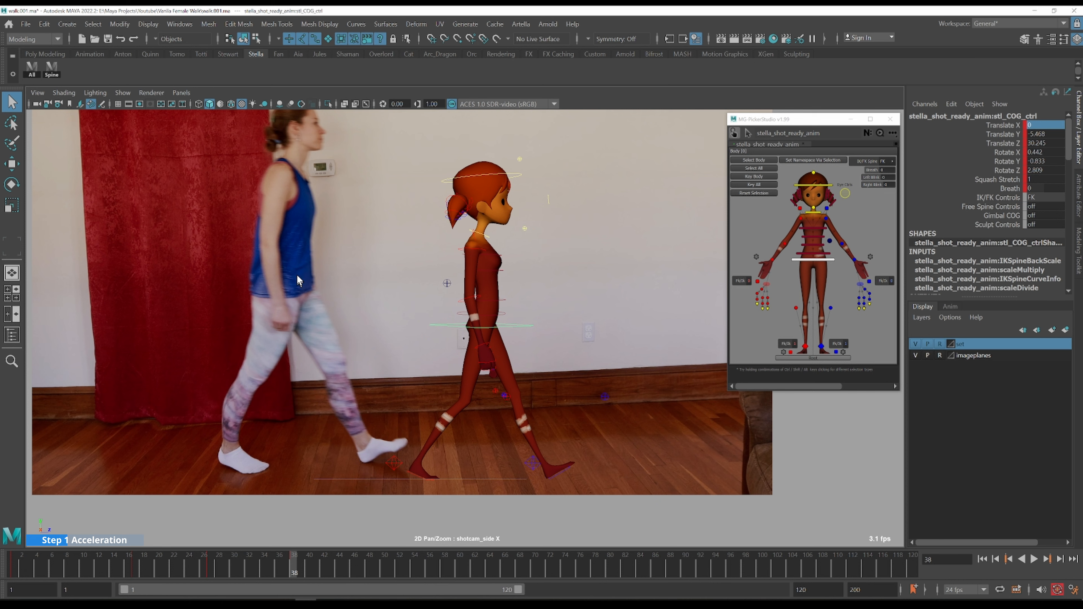
{"action": "left_click_drag", "start_coordinate": [520, 348], "coordinate": [551, 358], "text": "alt"}
{"action": "key", "text": "e"}
{"action": "key", "text": "q"}
{"action": "key", "text": "space"}
{"action": "key", "text": "space"}
{"action": "left_click_drag", "start_coordinate": [515, 393], "coordinate": [507, 317], "text": "alt"}
{"action": "key", "text": "e"}
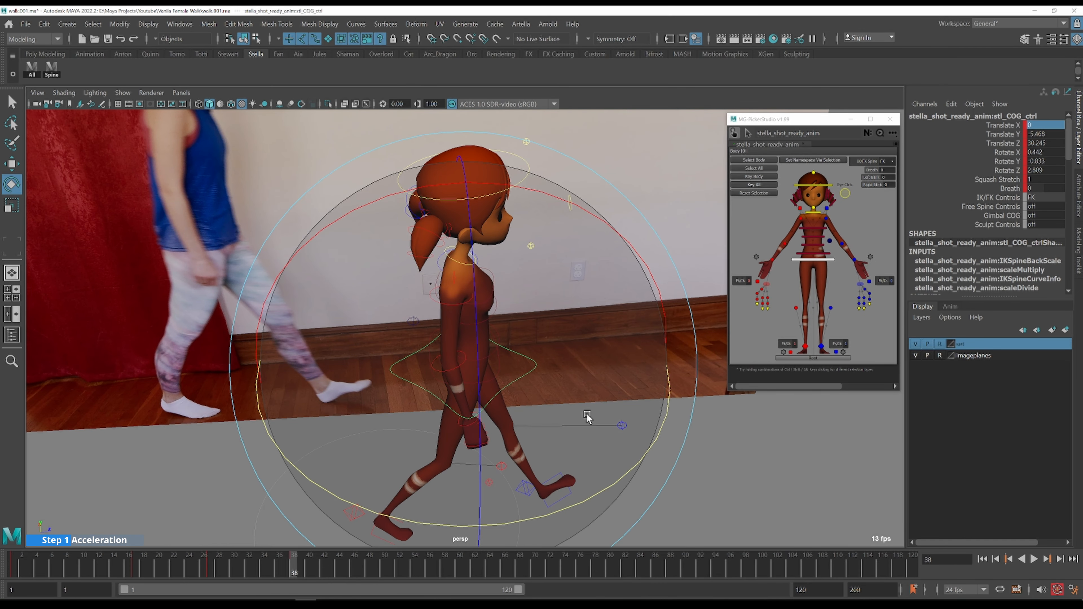
{"action": "key", "text": "minus"}
{"action": "left_click_drag", "start_coordinate": [559, 416], "coordinate": [541, 409]}
{"action": "left_click_drag", "start_coordinate": [452, 360], "coordinate": [531, 436], "text": "alt"}
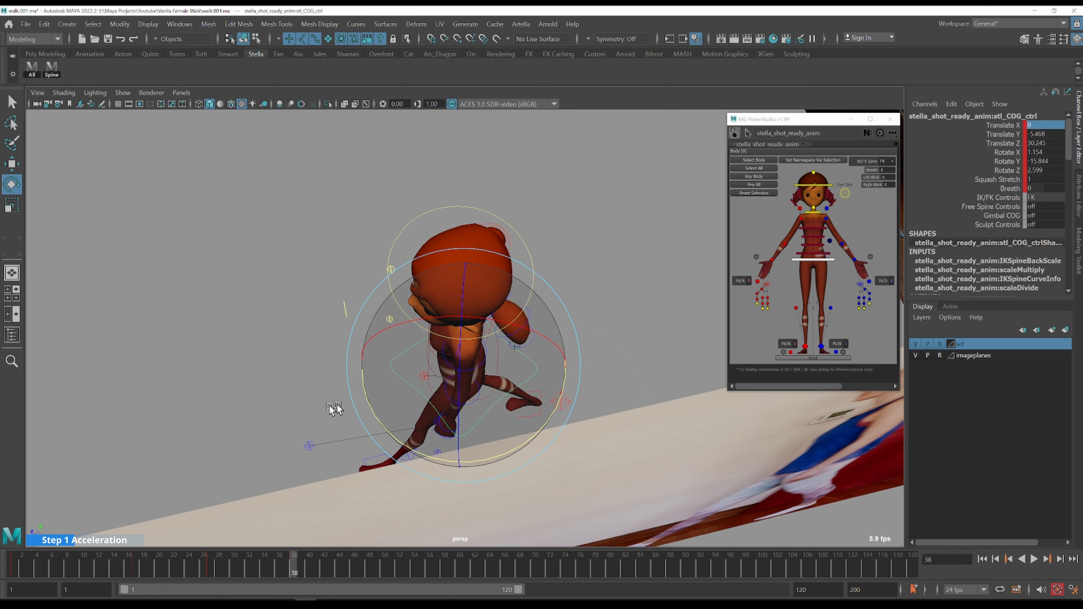
- Switch the perspective view beside the front view to the shotcam_side camera
{"action": "key", "text": "["}
{"action": "left_click_drag", "start_coordinate": [456, 374], "coordinate": [473, 336], "text": "alt"}
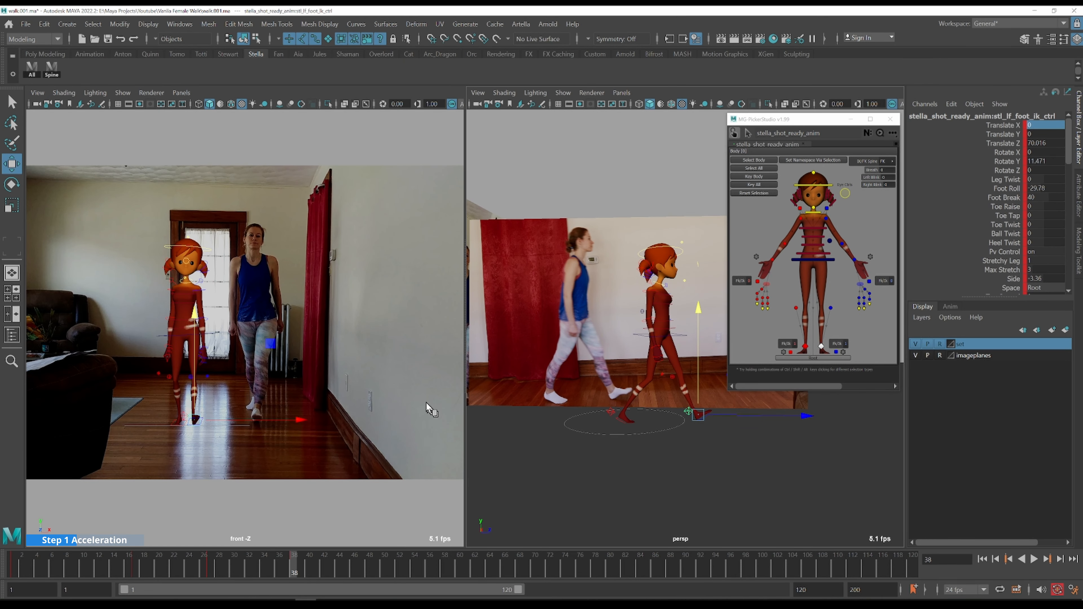
{"action": "left_click", "coordinate": [626, 92]}
{"action": "mouse_move", "coordinate": [683, 127]}
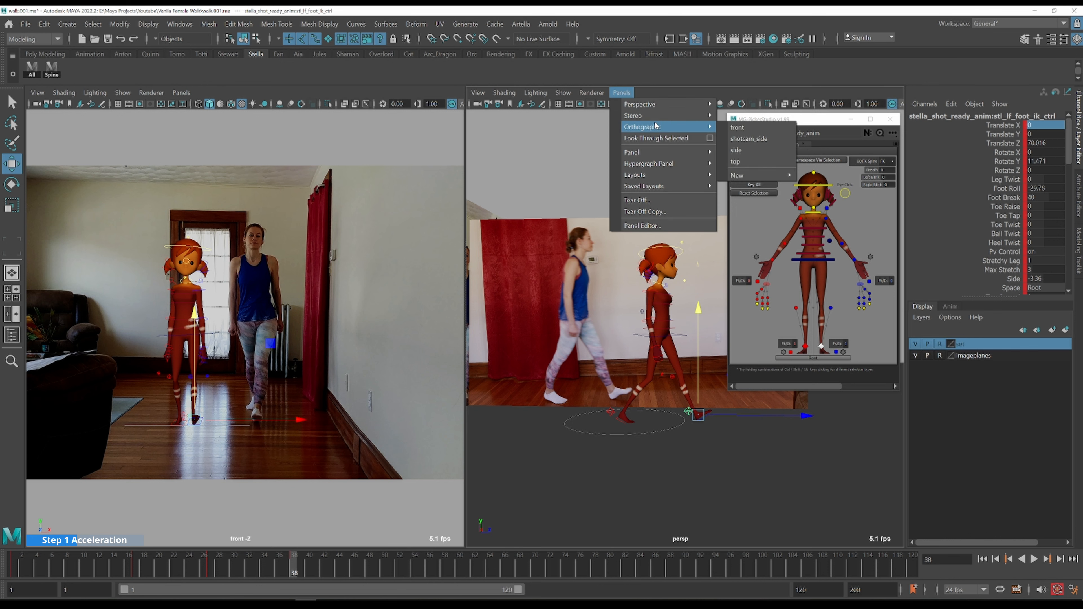
{"action": "left_click", "coordinate": [782, 139]}
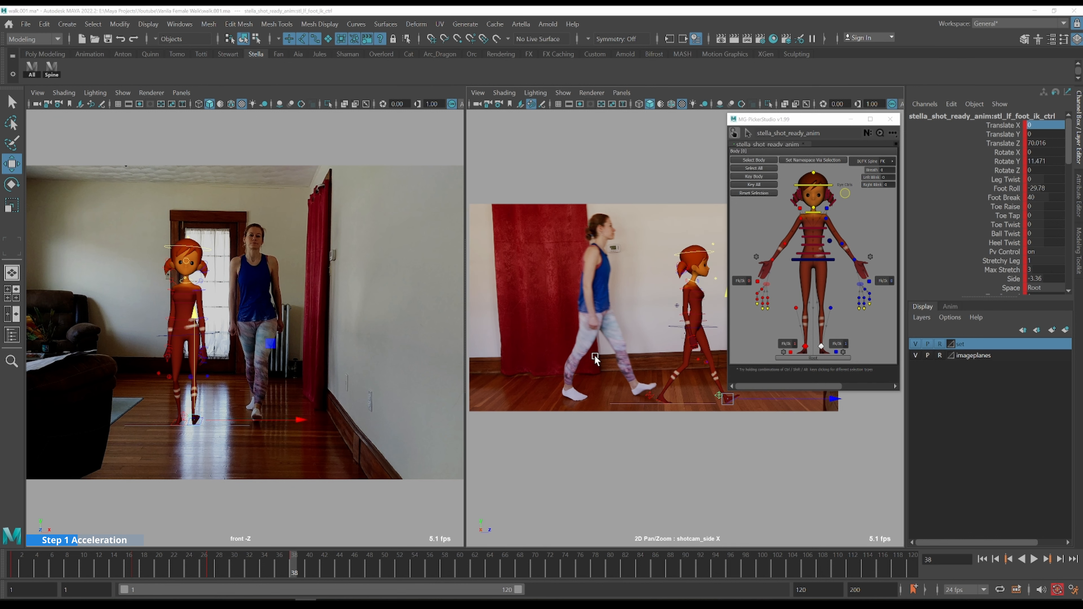
- From the side view, move the COG control to Translate Z about 32.087 and the left foot IK control to Translate Z about 71.575
{"action": "key", "text": "space"}
{"action": "key", "text": "q"}
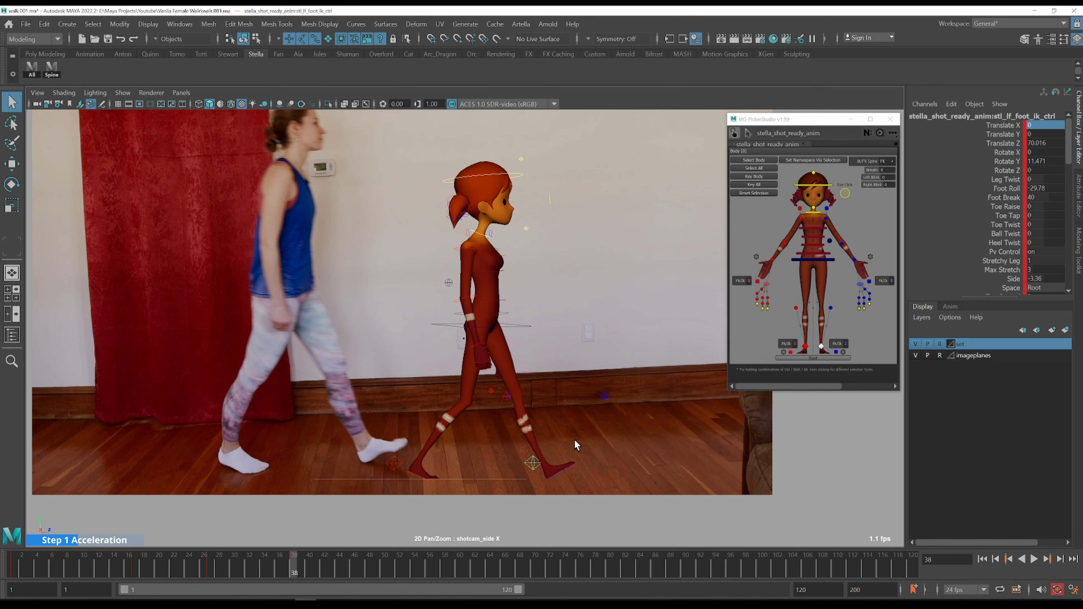
{"action": "left_click", "coordinate": [523, 324]}
{"action": "key", "text": "w"}
{"action": "left_click_drag", "start_coordinate": [583, 321], "coordinate": [594, 325]}
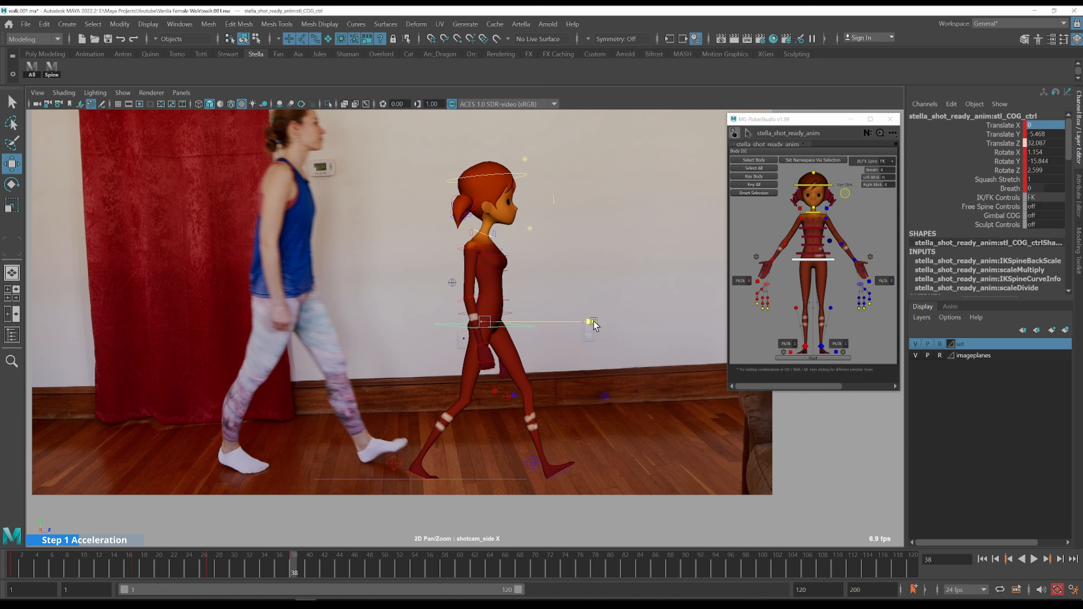
{"action": "left_click_drag", "start_coordinate": [594, 325], "coordinate": [594, 325]}
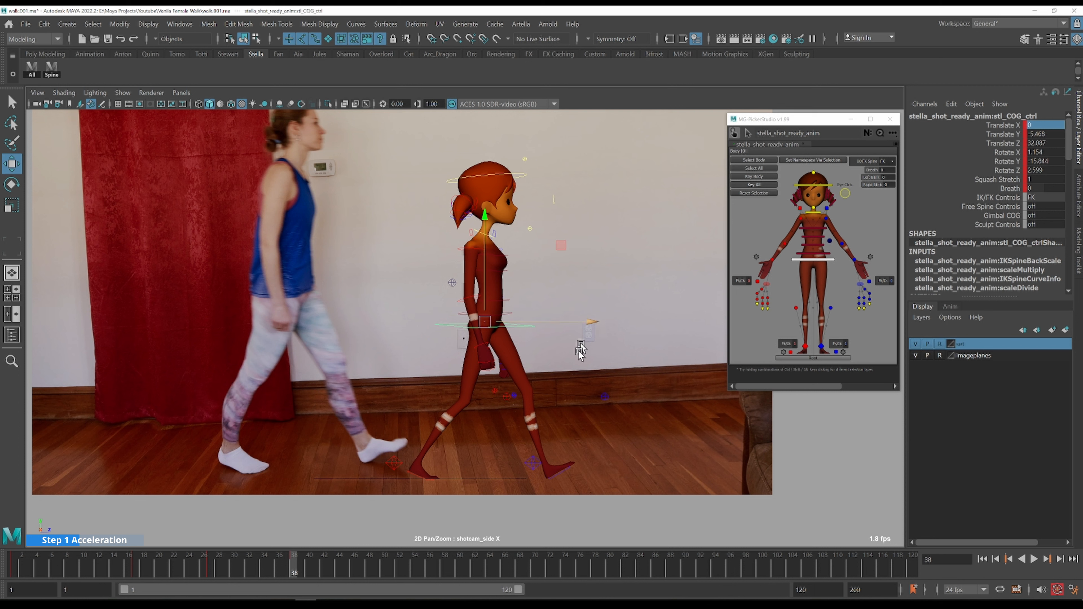
{"action": "left_click", "coordinate": [533, 460]}
{"action": "left_click_drag", "start_coordinate": [588, 470], "coordinate": [590, 469]}
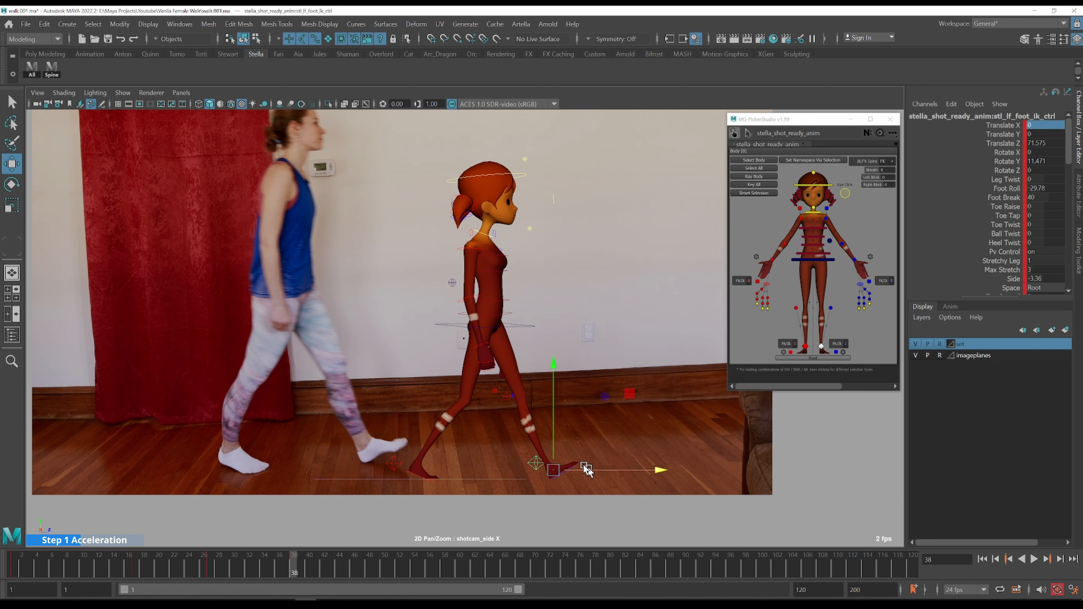
- Reduce the right foot IK control's Foot Roll to about 14.199 at frame 38
{"action": "left_click", "coordinate": [396, 463]}
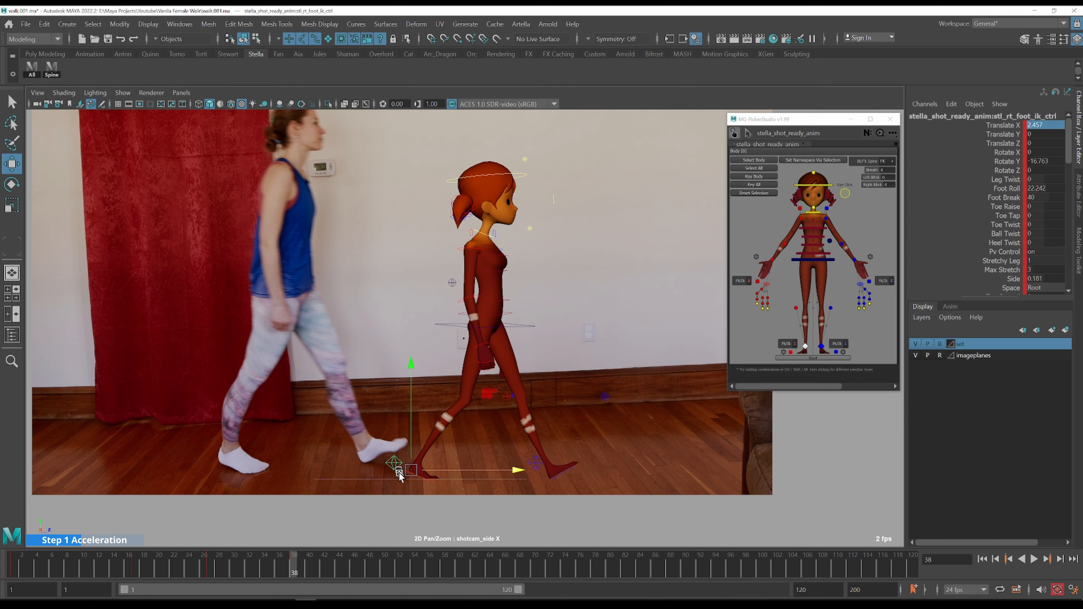
{"action": "left_click", "coordinate": [1015, 191]}
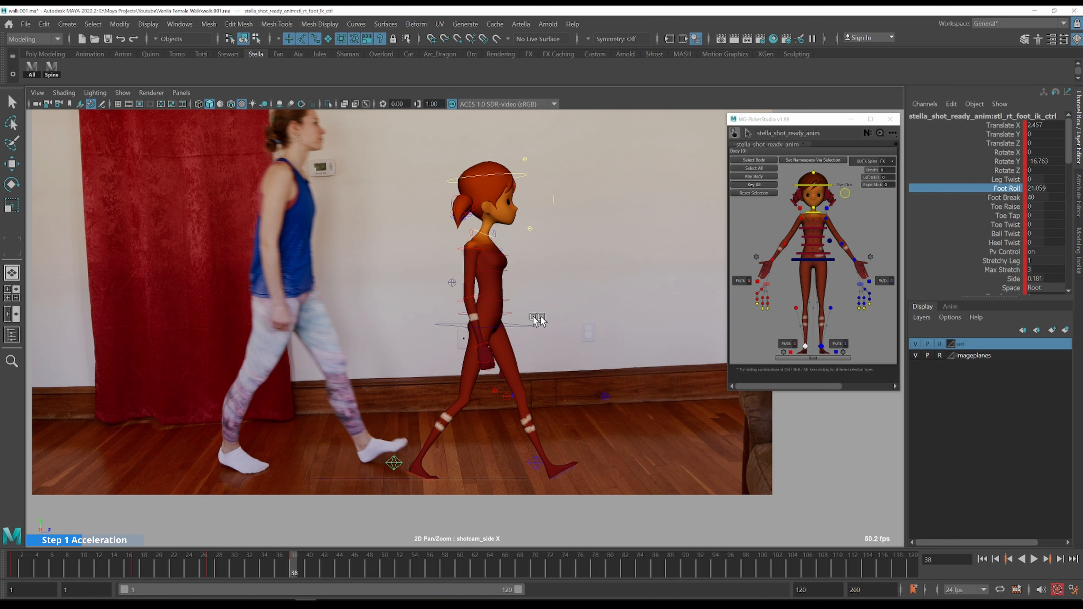
{"action": "middle_click_drag", "start_coordinate": [573, 318], "coordinate": [410, 324]}
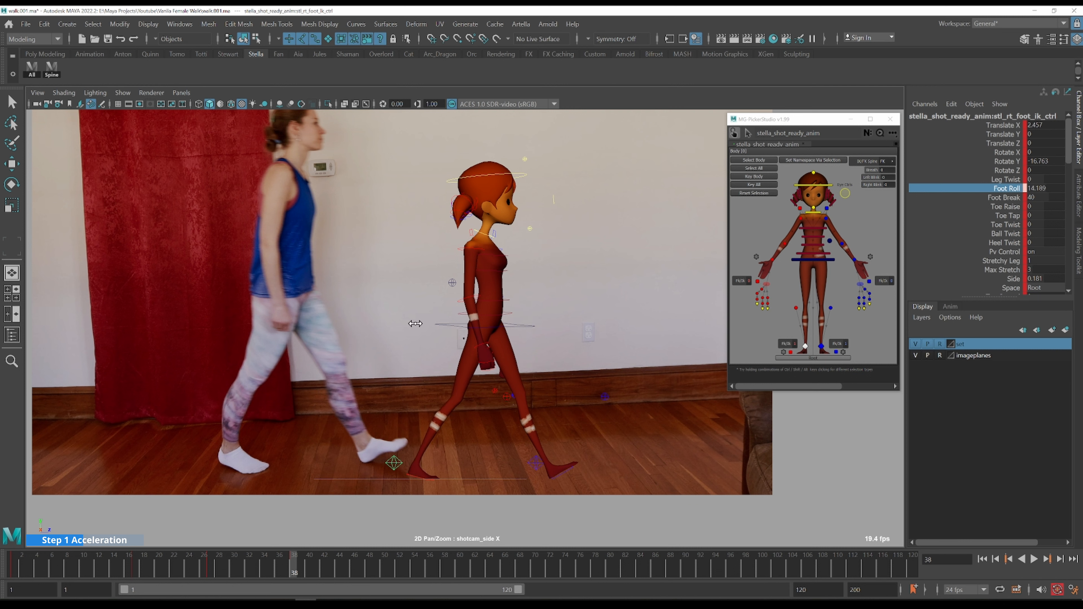
{"action": "key", "text": "q"}
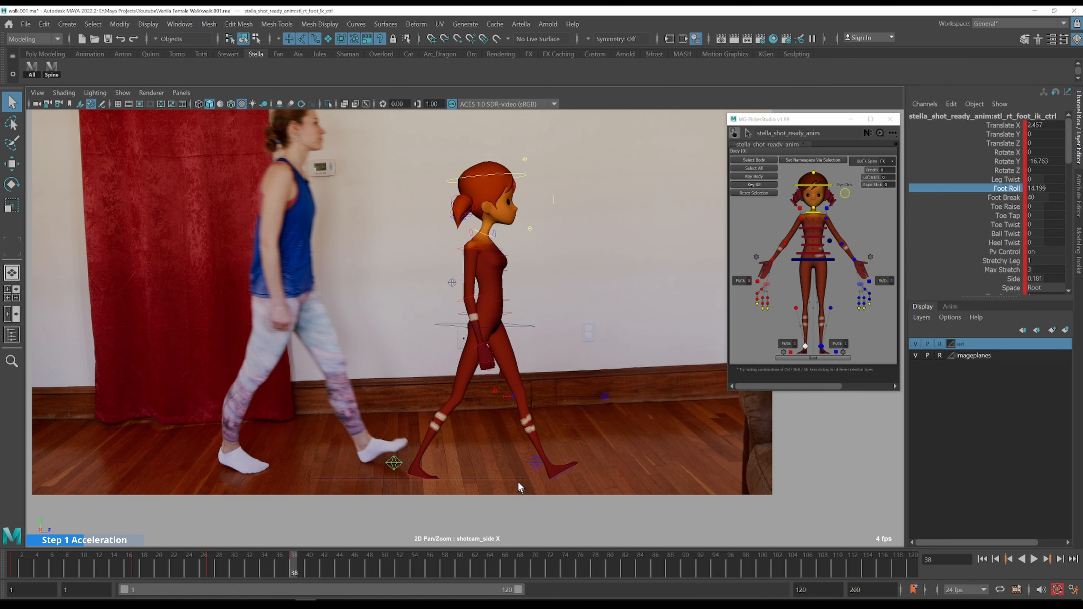
- Compare frames 26, 27 and 38 in the front view and move the left foot IK control inward in X at frame 38
{"action": "left_click", "coordinate": [535, 459]}
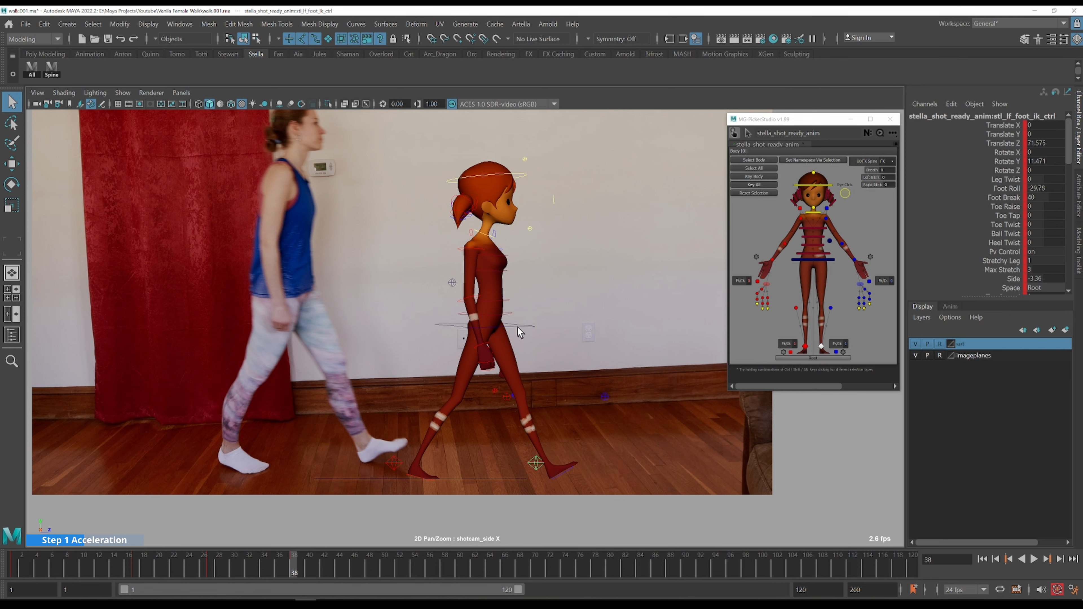
{"action": "key", "text": "space"}
{"action": "key", "text": "space"}
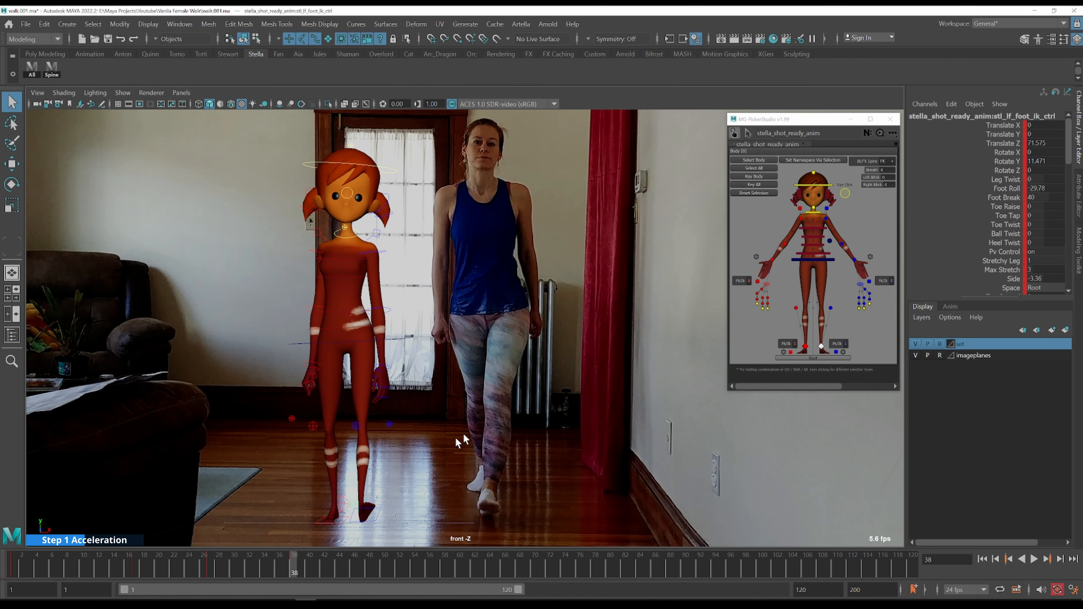
{"action": "key", "text": "w"}
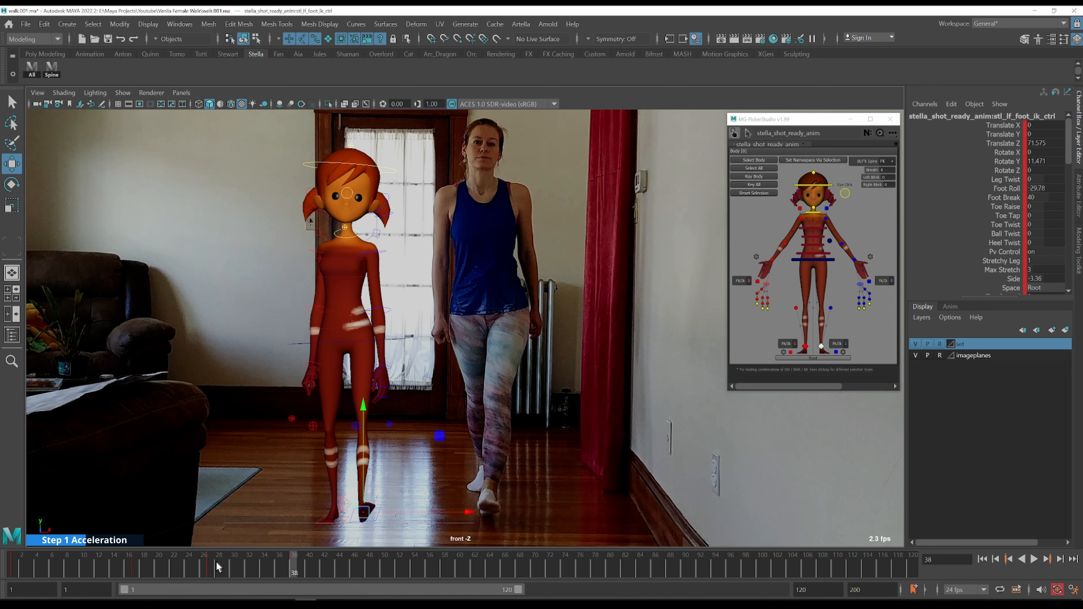
{"action": "left_click", "coordinate": [205, 563]}
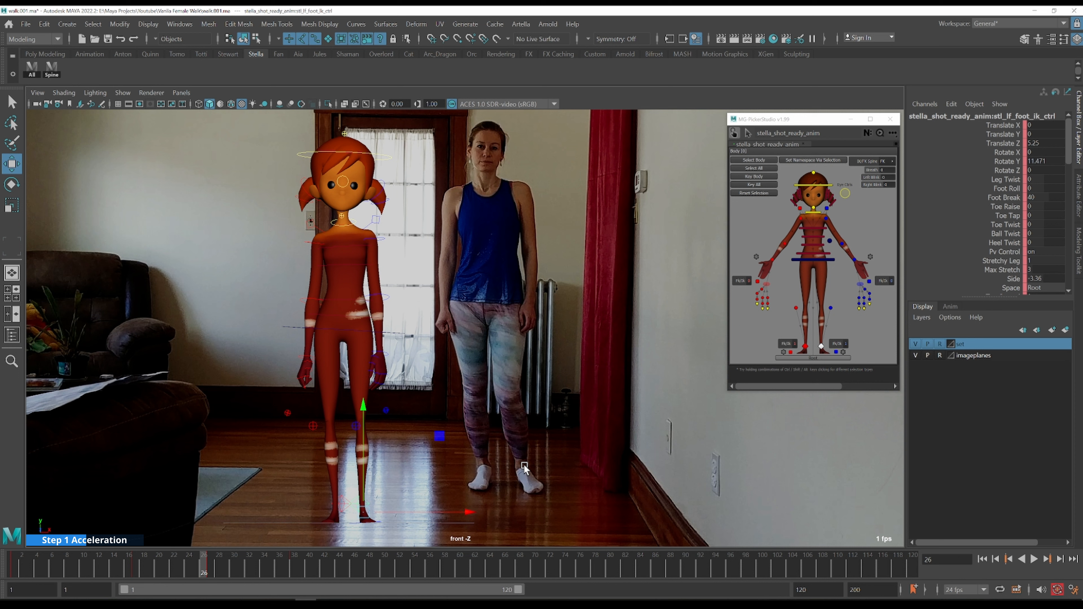
{"action": "key", "text": "alt+period"}
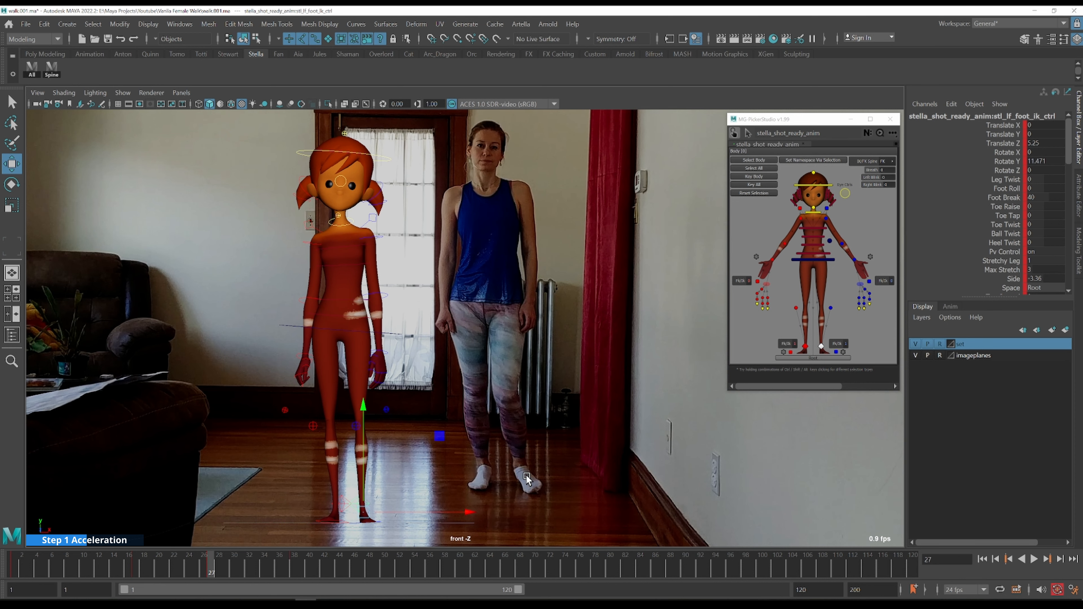
{"action": "key", "text": "period"}
{"action": "key", "text": "comma"}
{"action": "key", "text": "period"}
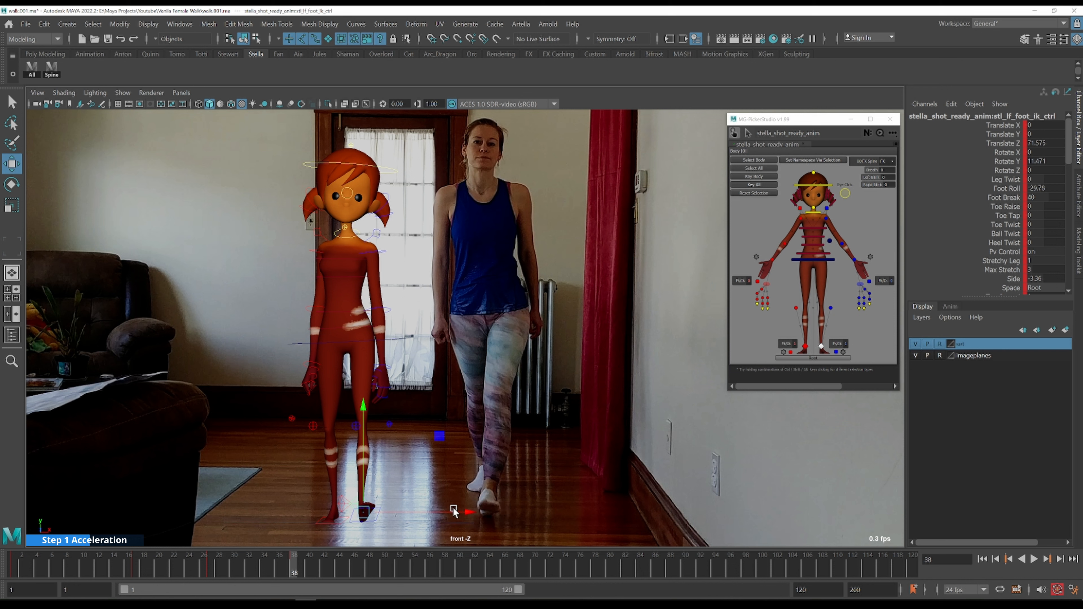
{"action": "left_click_drag", "start_coordinate": [460, 511], "coordinate": [435, 519]}
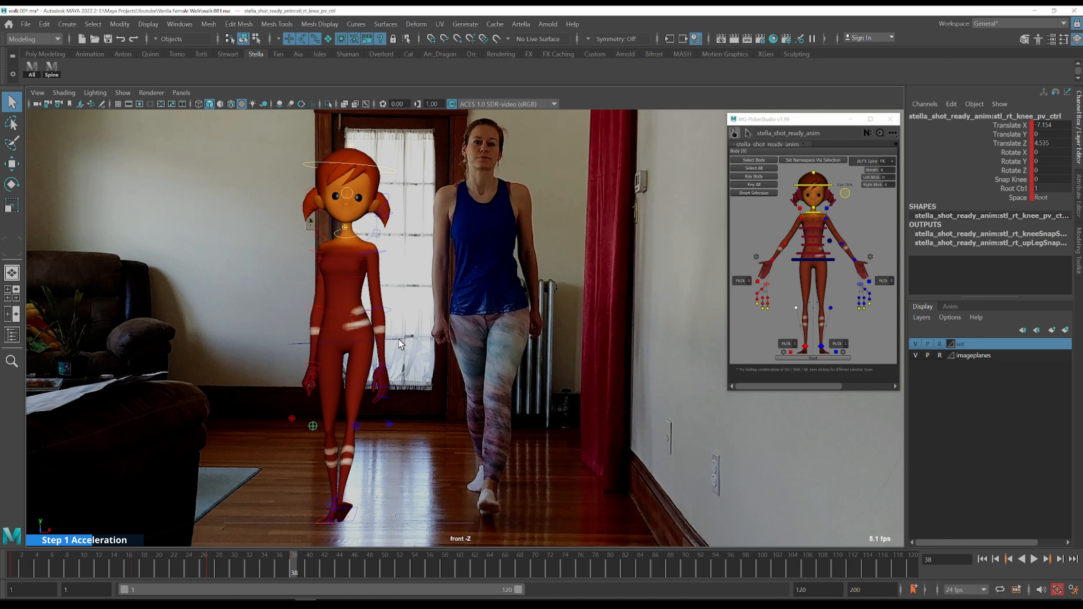
- Shift the COG control sideways to Translate X about -3.363 at frame 38
{"action": "left_click", "coordinate": [399, 340]}
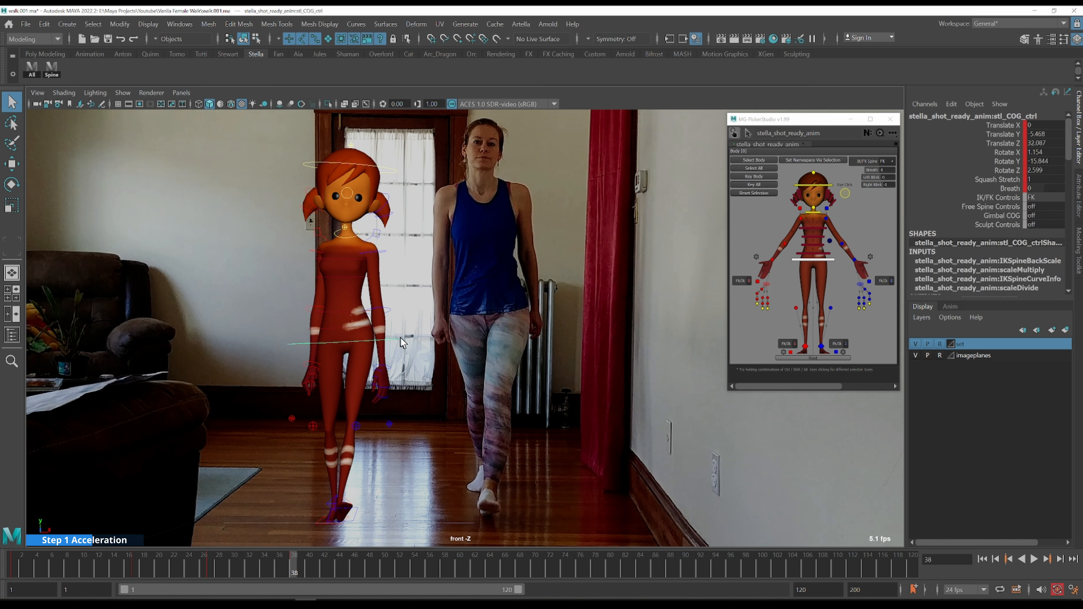
{"action": "key", "text": "w"}
{"action": "left_click_drag", "start_coordinate": [453, 337], "coordinate": [445, 339]}
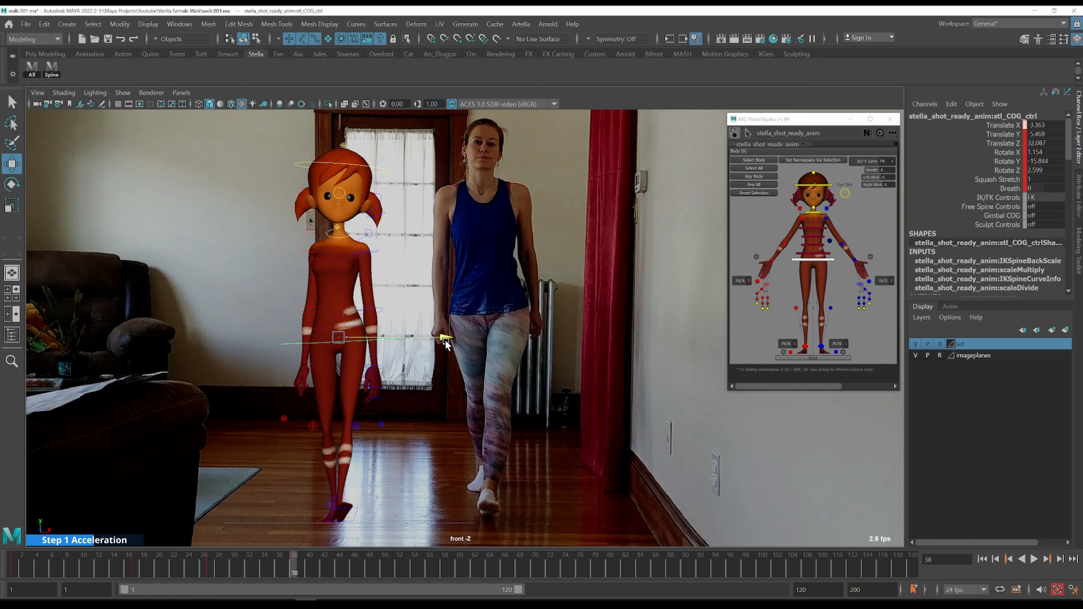
{"action": "key", "text": "q"}
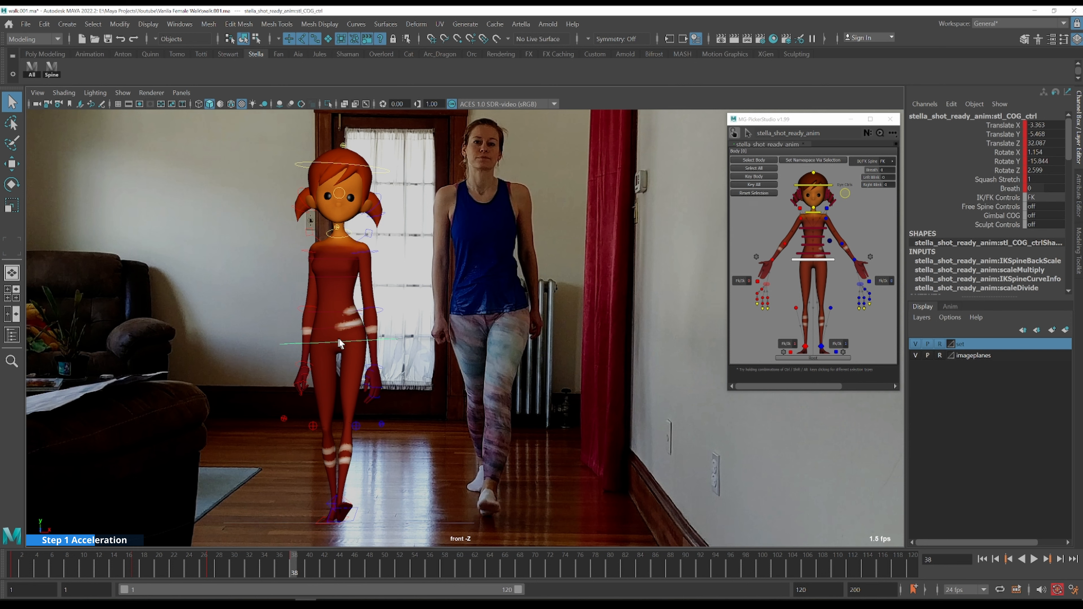
- In the perspective view, select the FK spine controls and counter-twist them to Rotate Y about 10.072 at frame 38
{"action": "key", "text": "space"}
{"action": "key", "text": "space"}
{"action": "left_click_drag", "start_coordinate": [606, 352], "coordinate": [598, 317]}
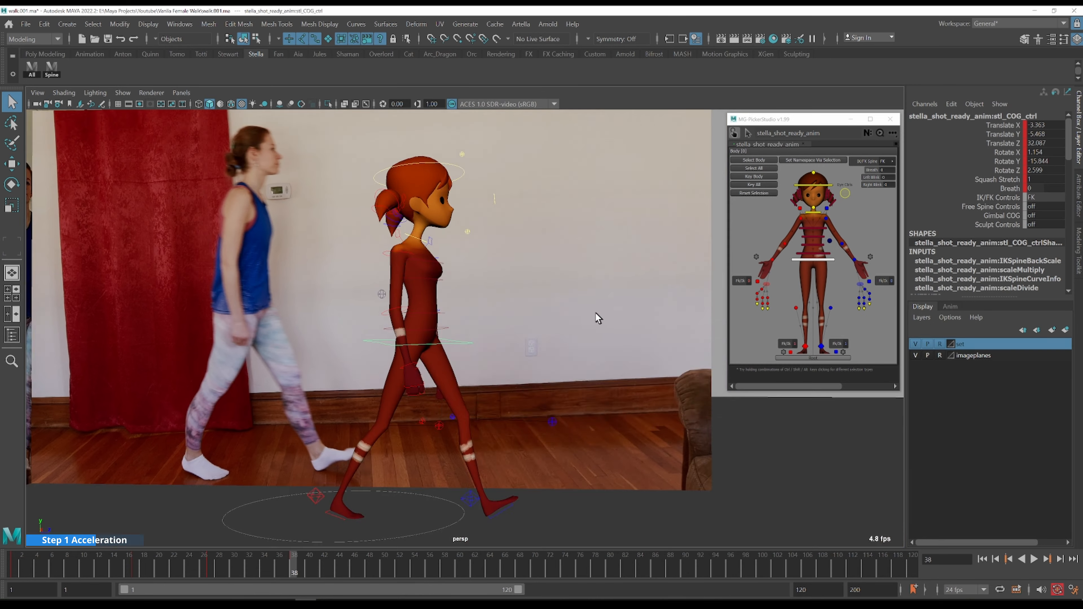
{"action": "key", "text": "f"}
{"action": "scroll", "coordinate": [507, 337], "scroll_direction": "down", "scroll_amount": 5}
{"action": "left_click_drag", "start_coordinate": [515, 337], "coordinate": [507, 358], "text": "alt"}
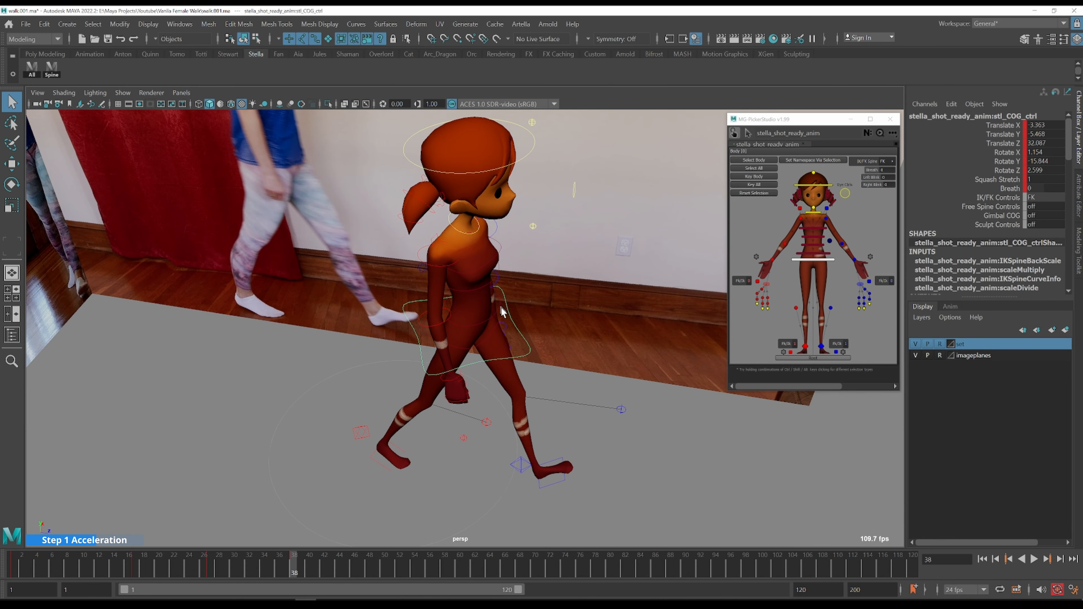
{"action": "left_click", "coordinate": [53, 69]}
{"action": "key", "text": "e"}
{"action": "left_click_drag", "start_coordinate": [500, 313], "coordinate": [466, 220]}
{"action": "key", "text": "q"}
- Compare the arm at frames 27 and 38 with the reference, then swing the right upper arm FK control to Rotate Y about -2.821
{"action": "left_click", "coordinate": [470, 230]}
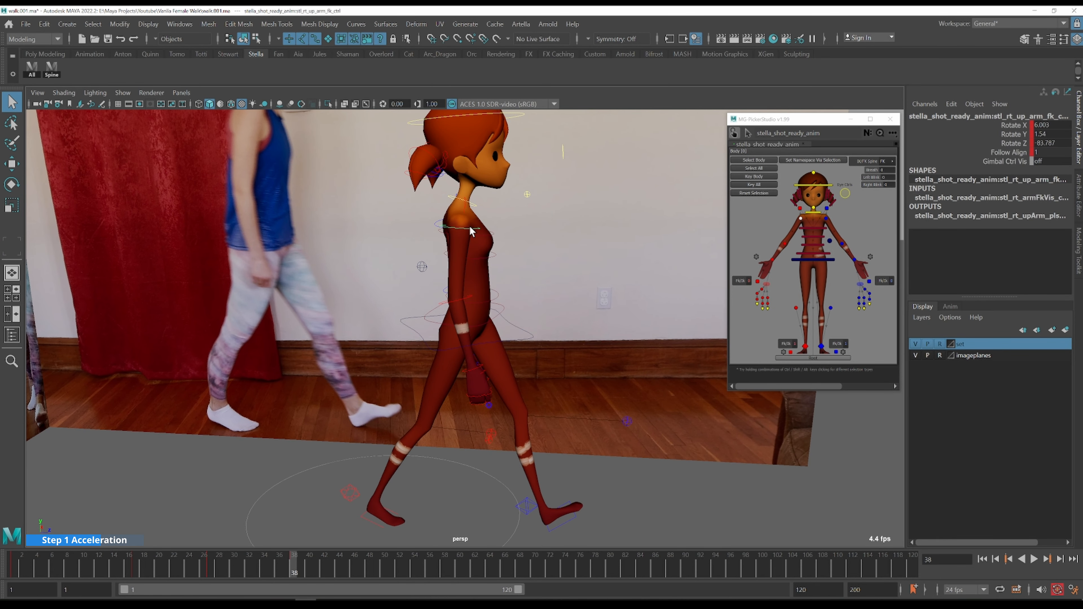
{"action": "middle_click_drag", "start_coordinate": [496, 269], "coordinate": [518, 360], "text": "alt"}
{"action": "left_click_drag", "start_coordinate": [519, 361], "coordinate": [524, 345], "text": "alt"}
{"action": "key", "text": "comma"}
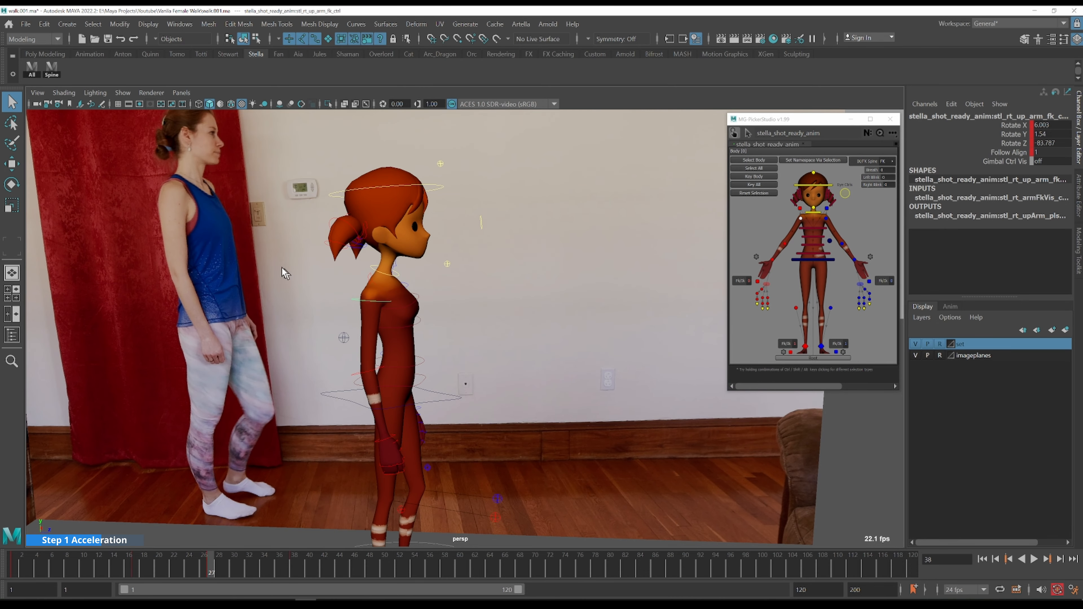
{"action": "key", "text": "period"}
{"action": "key", "text": "comma"}
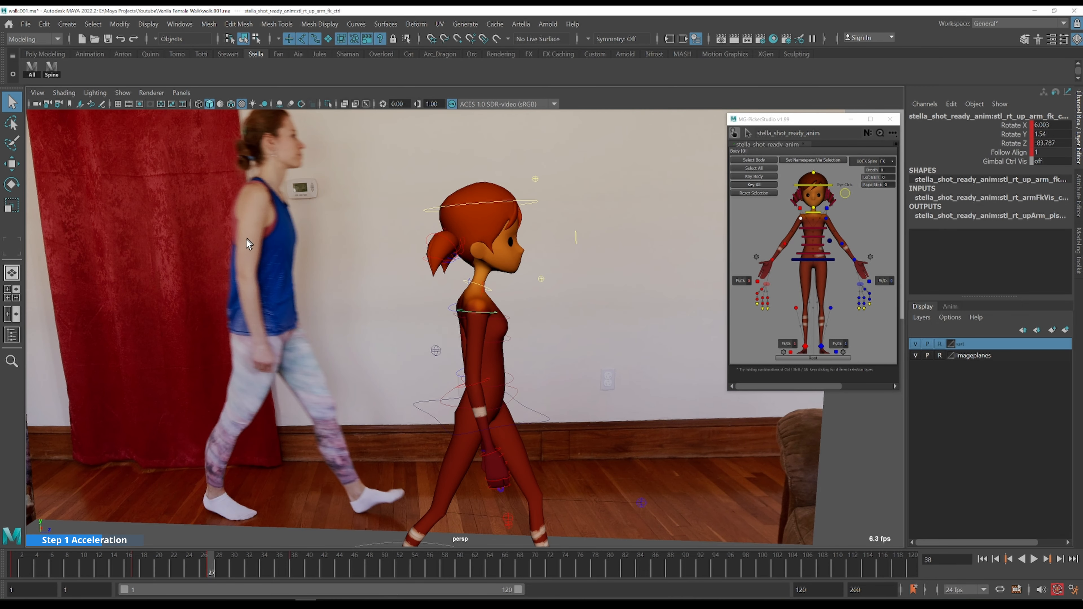
{"action": "left_click_drag", "start_coordinate": [212, 567], "coordinate": [294, 572]}
{"action": "key", "text": "e"}
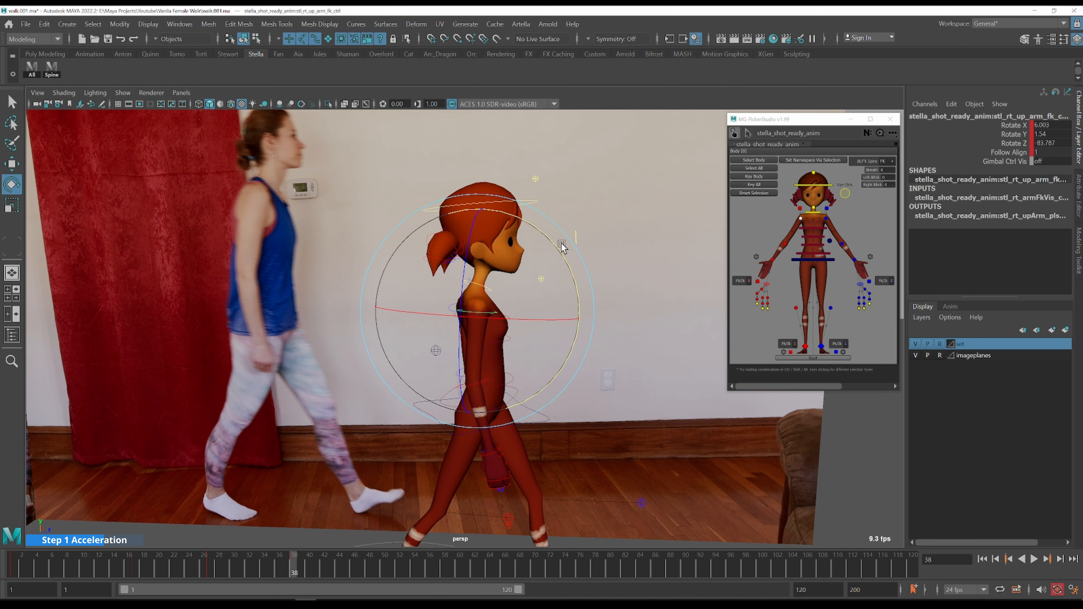
{"action": "left_click_drag", "start_coordinate": [558, 243], "coordinate": [557, 233]}
{"action": "key", "text": "q"}
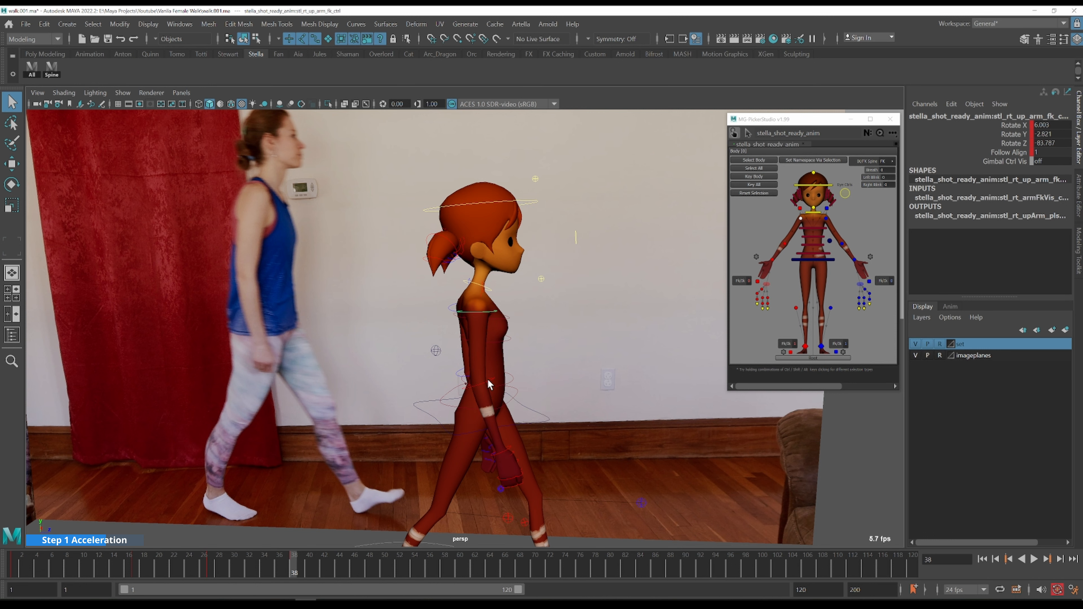
- Bend the right elbow FK control to Rotate Y about 6.58 and rotate the right wrist control at frame 38
{"action": "left_click", "coordinate": [488, 381]}
{"action": "key", "text": "e"}
{"action": "left_click_drag", "start_coordinate": [548, 311], "coordinate": [551, 314]}
{"action": "key", "text": "q"}
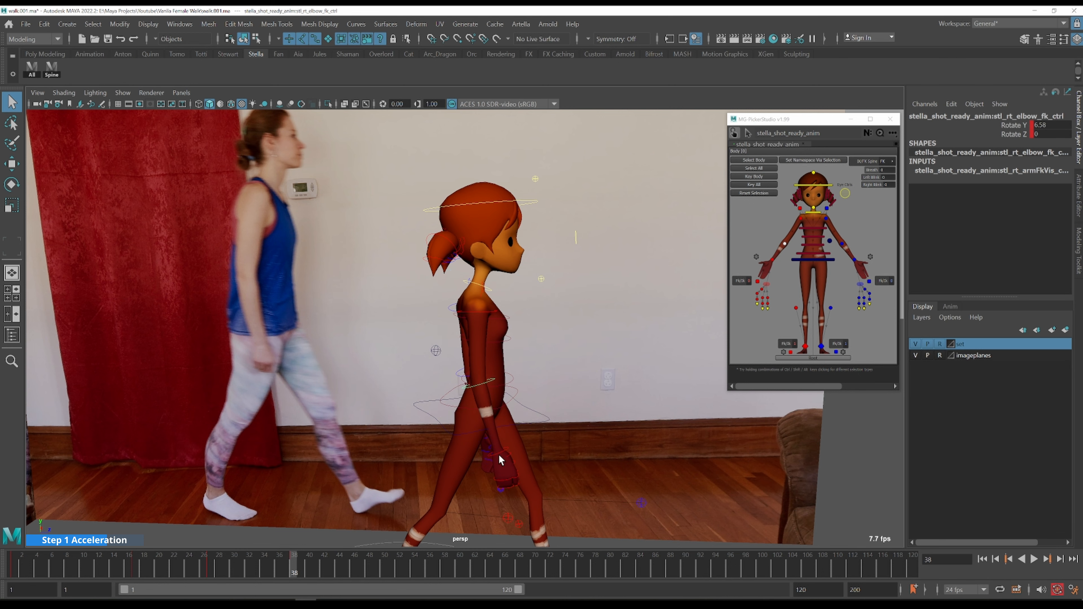
{"action": "left_click", "coordinate": [498, 452]}
{"action": "key", "text": "e"}
{"action": "left_click_drag", "start_coordinate": [584, 399], "coordinate": [471, 371]}
{"action": "key", "text": "q"}
- Select the left upper arm FK control and rotate it to swing the arm at frame 38
{"action": "left_click", "coordinate": [513, 304]}
{"action": "left_click", "coordinate": [514, 305]}
{"action": "key", "text": "e"}
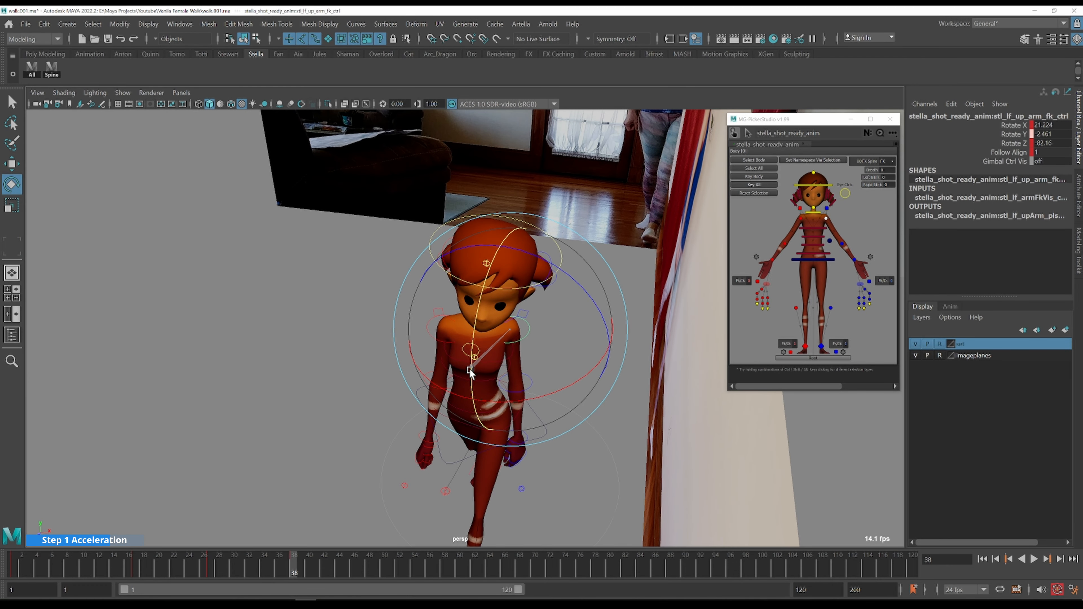
{"action": "left_click_drag", "start_coordinate": [594, 306], "coordinate": [568, 386]}
{"action": "key", "text": "q"}
- Rotate the right upper arm FK control to Rotate X about 11.629 and fine-tune its angle beside the body
{"action": "left_click", "coordinate": [451, 344]}
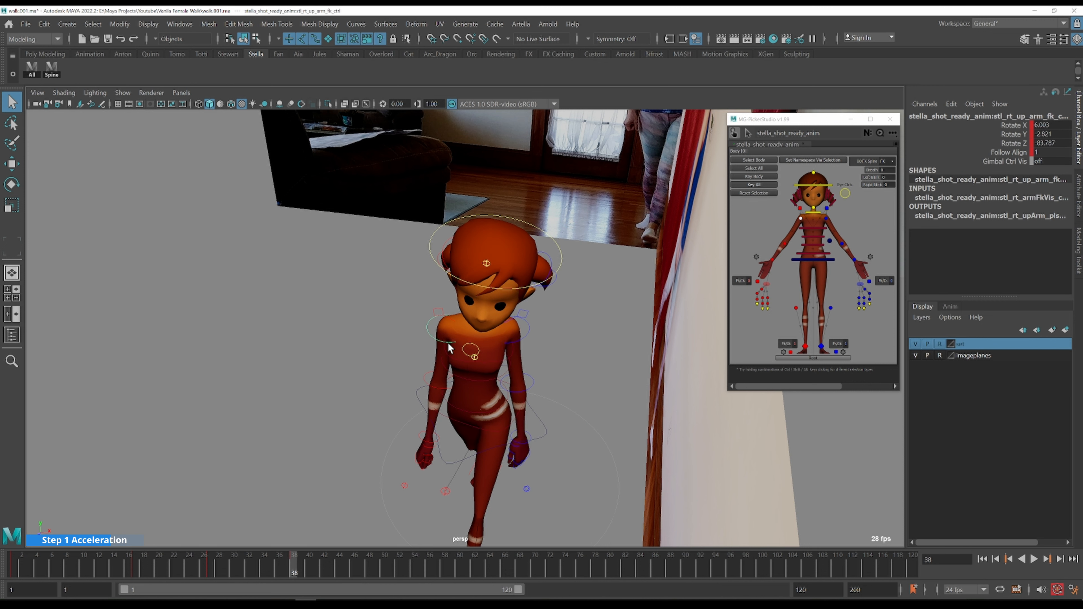
{"action": "key", "text": "e"}
{"action": "left_click_drag", "start_coordinate": [439, 403], "coordinate": [454, 406]}
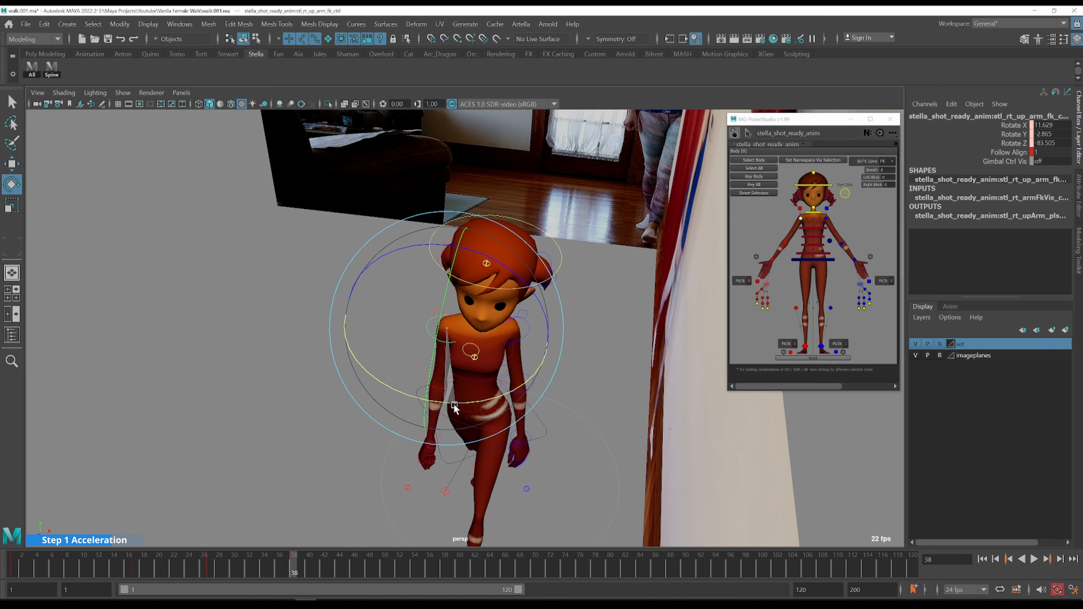
{"action": "key", "text": "q"}
{"action": "mouse_move", "coordinate": [556, 356]}
{"action": "left_mouse_down", "text": "alt"}
{"action": "mouse_move", "coordinate": [560, 341]}
{"action": "mouse_move", "coordinate": [571, 350]}
{"action": "mouse_move", "coordinate": [556, 357]}
{"action": "left_mouse_up", "text": "alt"}
{"action": "key", "text": "e"}
{"action": "left_click_drag", "start_coordinate": [482, 399], "coordinate": [480, 398]}
{"action": "key", "text": "q"}
- Readjust the left upper arm FK control's rotation at frame 38
{"action": "left_click", "coordinate": [525, 330]}
{"action": "key", "text": "e"}
{"action": "left_click_drag", "start_coordinate": [550, 380], "coordinate": [484, 341]}
{"action": "key", "text": "q"}
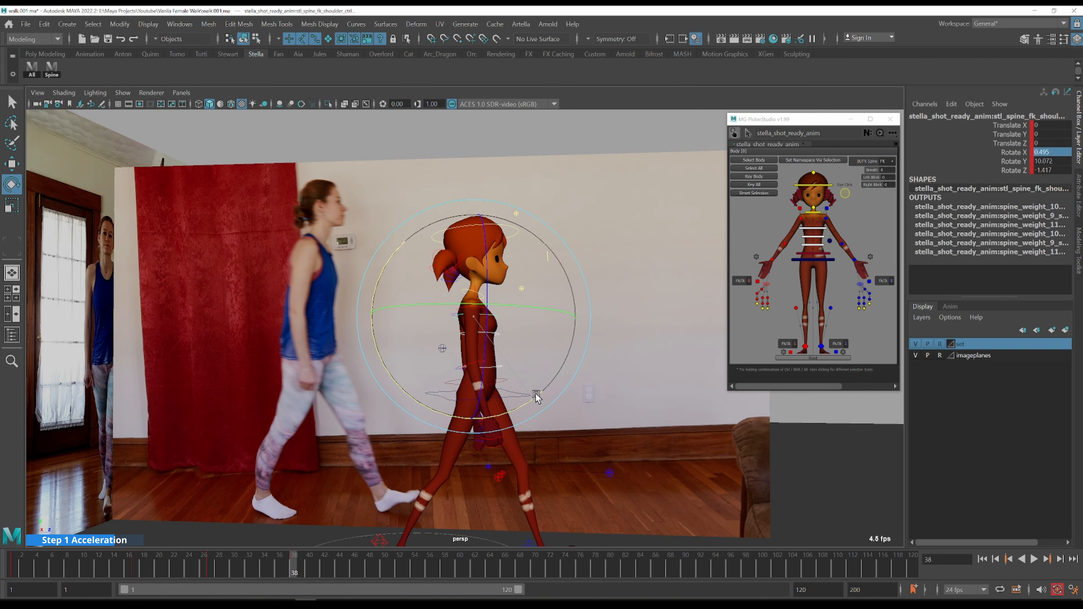
- Tilt the FK spine controls to Rotate X about 0.633, and lean the lower spine control to Rotate X about 3.662
{"action": "left_click_drag", "start_coordinate": [536, 393], "coordinate": [536, 394]}
{"action": "key", "text": "q"}
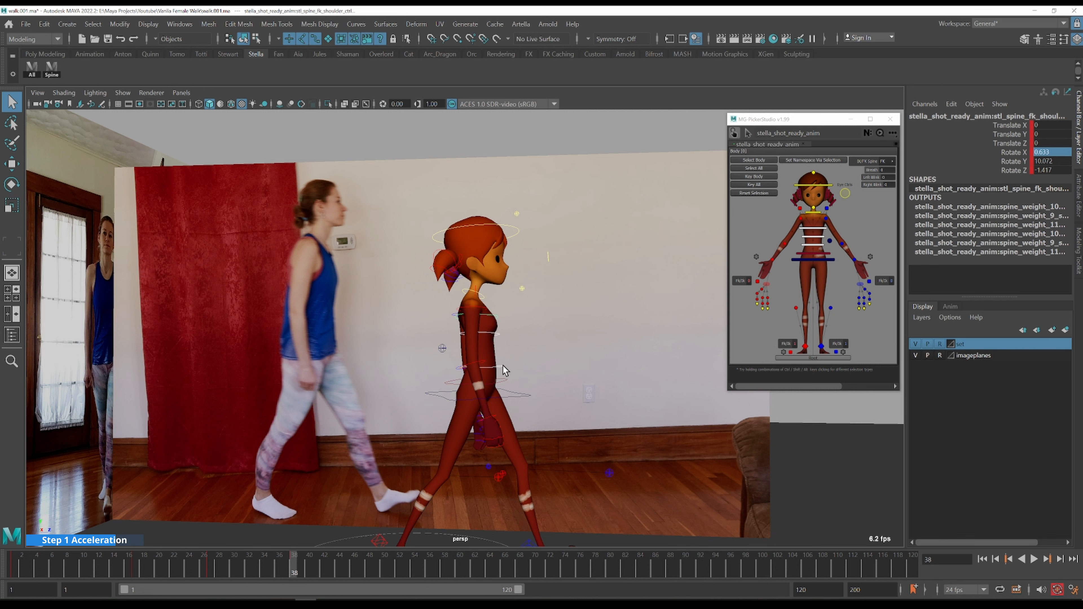
{"action": "left_click", "coordinate": [504, 366]}
{"action": "key", "text": "e"}
{"action": "left_click_drag", "start_coordinate": [577, 402], "coordinate": [574, 408]}
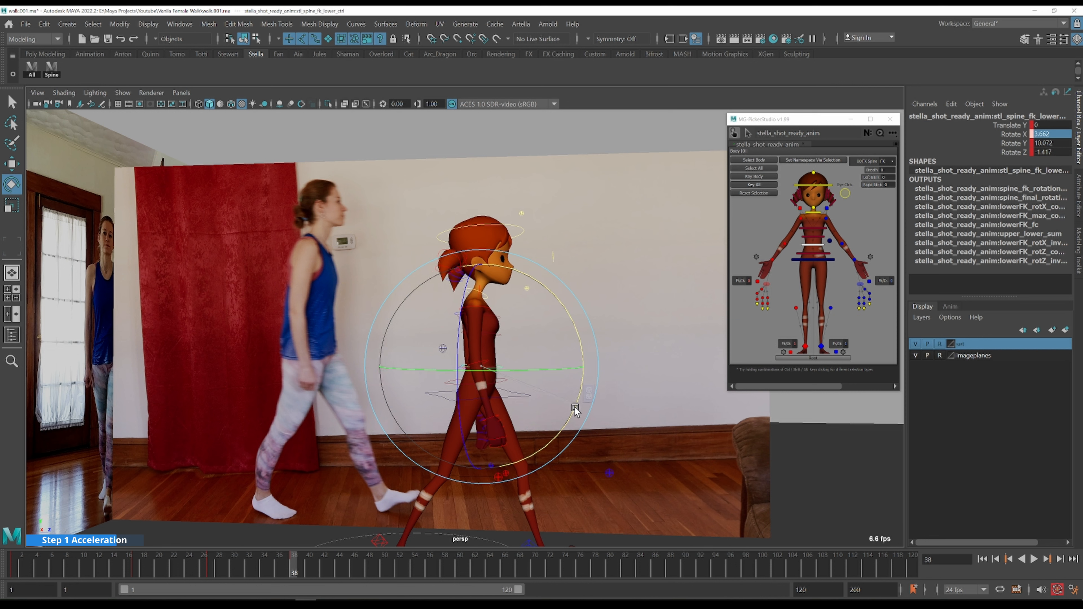
- Lean the COG control forward to Rotate X about 4.368 at frame 38 and check the pose from the front
{"action": "left_click", "coordinate": [524, 394]}
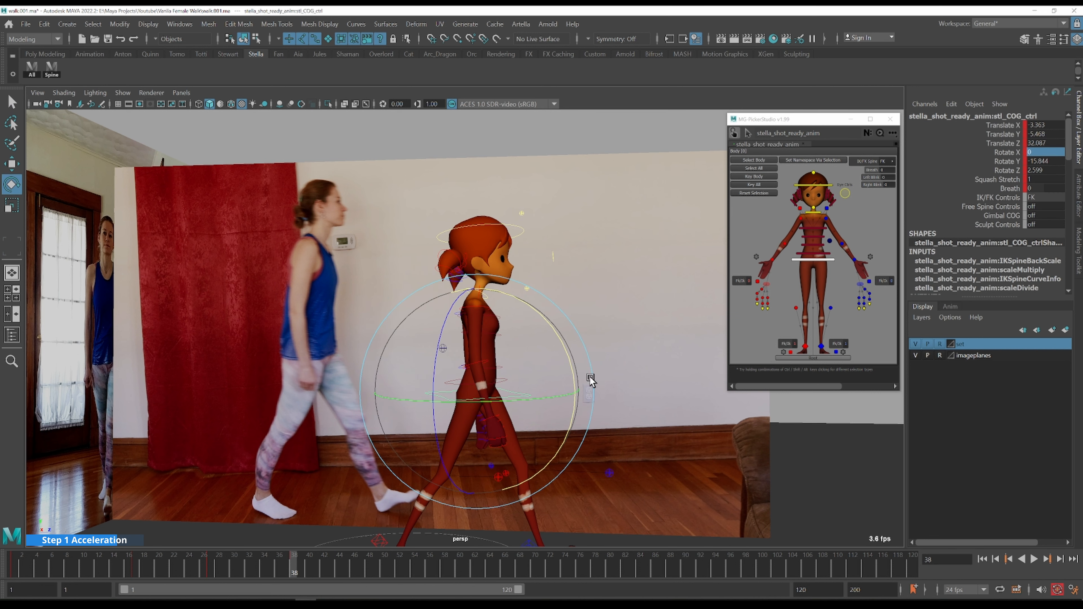
{"action": "left_click_drag", "start_coordinate": [568, 349], "coordinate": [571, 361]}
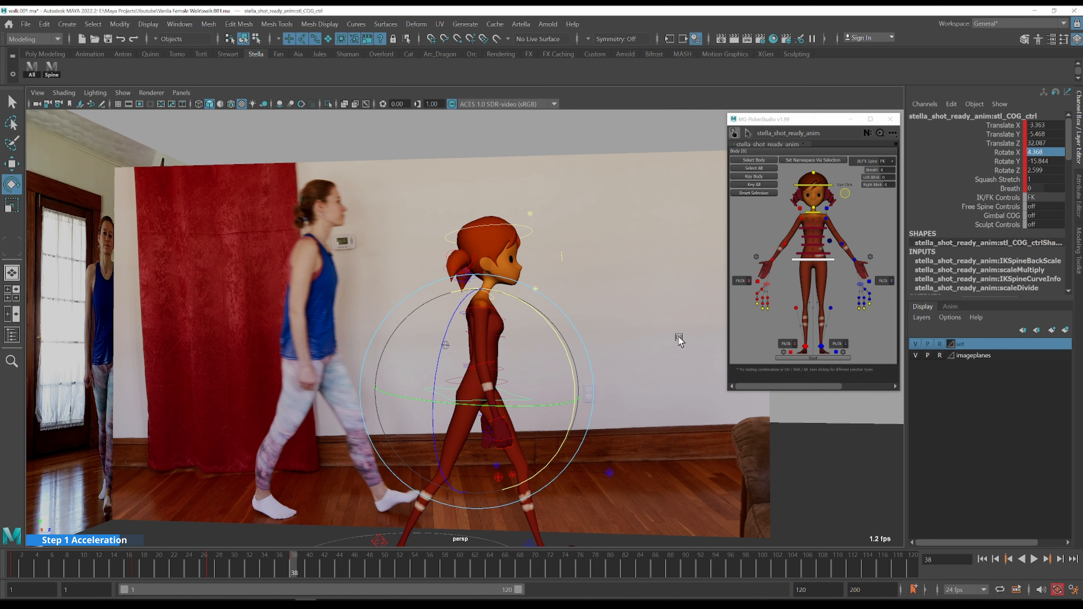
{"action": "key", "text": "alt+v"}
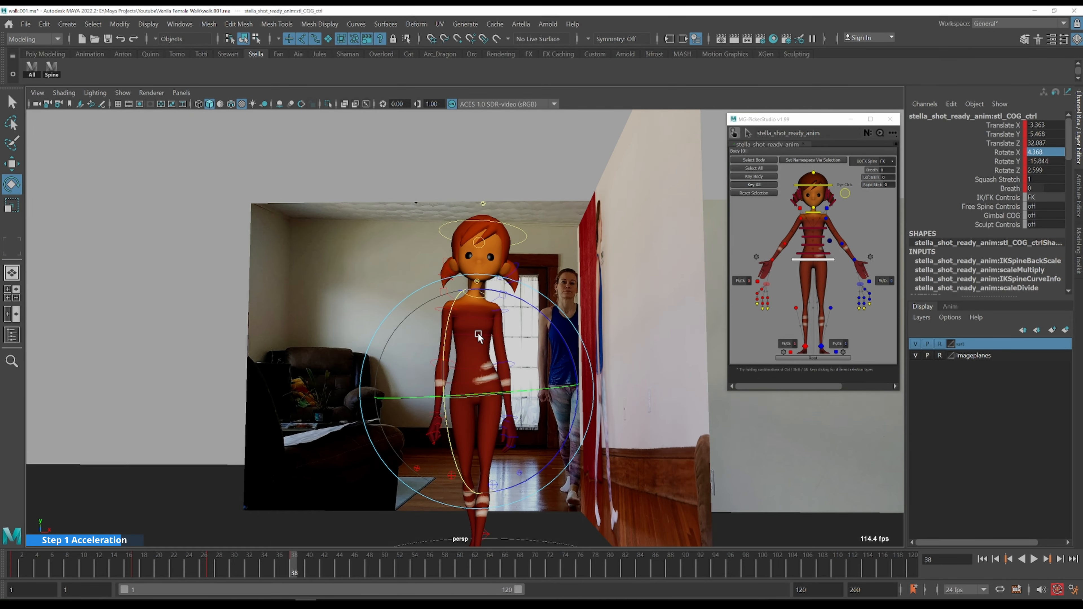
- Adjust the neck control's rotation at frame 38 against the front reference
{"action": "left_click_drag", "start_coordinate": [478, 333], "coordinate": [487, 341], "text": "alt"}
{"action": "key", "text": "q"}
{"action": "key", "text": "space"}
{"action": "key", "text": "space"}
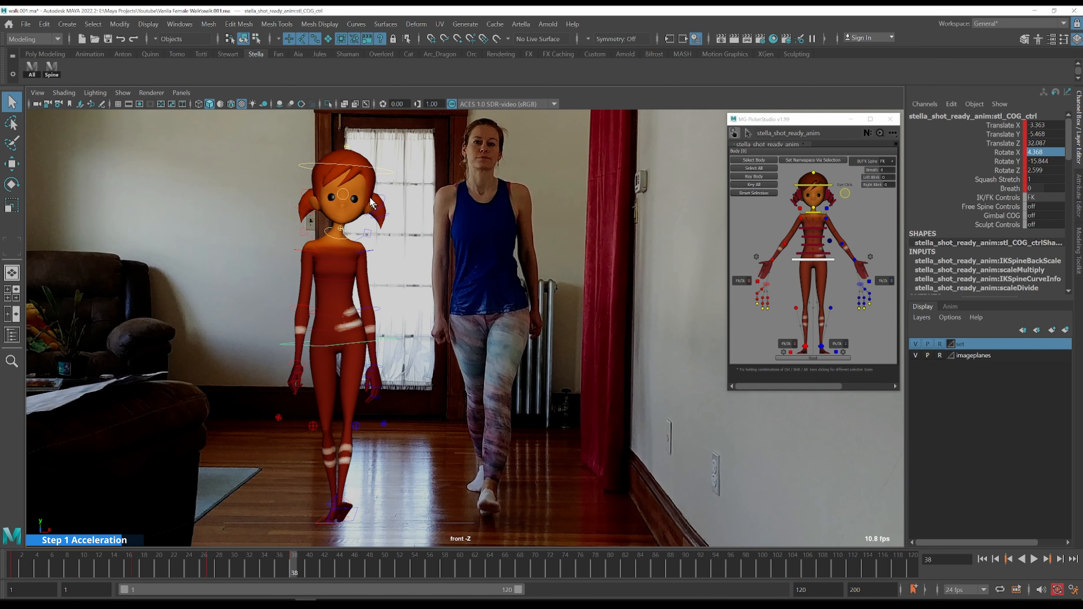
{"action": "left_click", "coordinate": [342, 237]}
{"action": "key", "text": "e"}
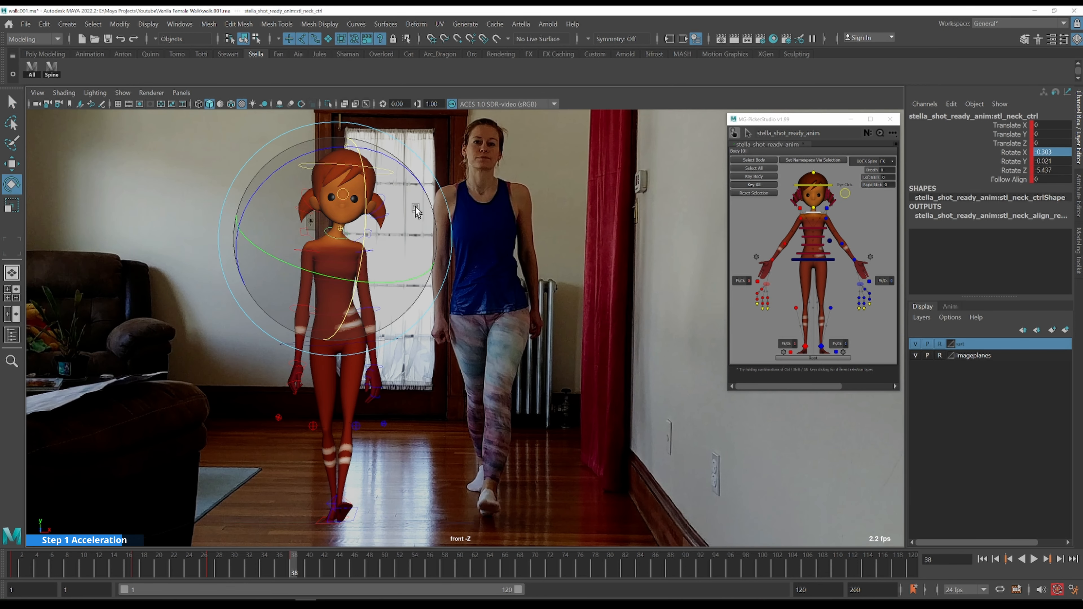
{"action": "left_click_drag", "start_coordinate": [416, 179], "coordinate": [375, 169]}
- Tilt the head control sideways at frame 38 to a Rotate Z of about -6.769
{"action": "key", "text": "q"}
{"action": "left_click", "coordinate": [374, 168]}
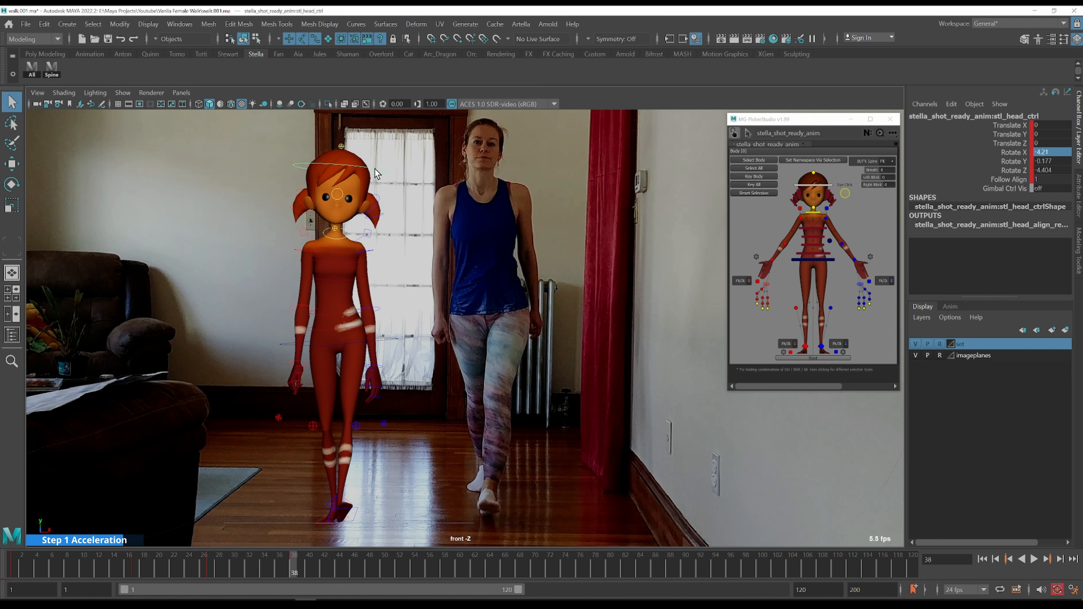
{"action": "key", "text": "e"}
{"action": "left_click_drag", "start_coordinate": [438, 235], "coordinate": [432, 236]}
{"action": "key", "text": "q"}
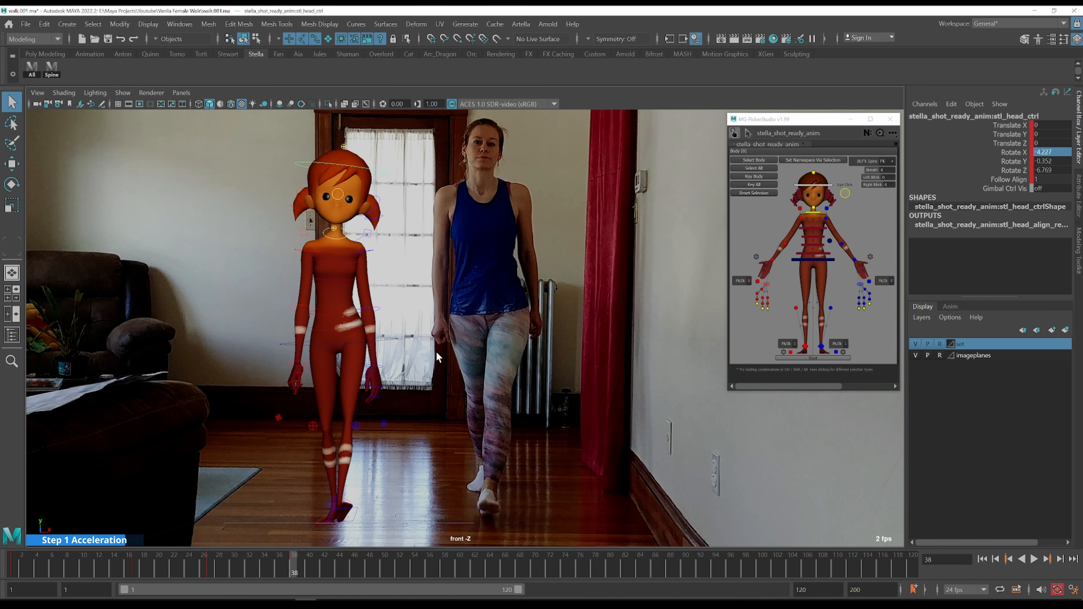
- Step back and forth through the keys and frames before 38 to compare the body motion with the front reference
{"action": "key", "text": "comma"}
{"action": "key", "text": "alt+period"}
{"action": "key", "text": "alt+period"}
{"action": "key", "text": "alt+period"}
{"action": "key", "text": "alt+period"}
{"action": "key", "text": "alt+period"}
{"action": "key", "text": "alt+period"}
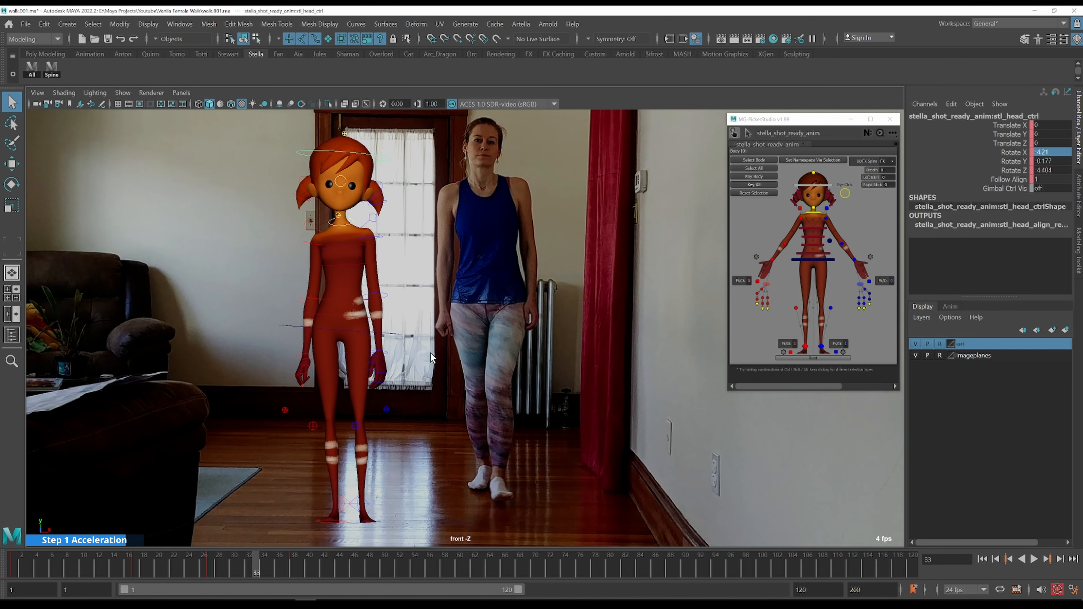
{"action": "key", "text": "alt+period"}
{"action": "key", "text": "alt+period"}
{"action": "key", "text": "alt+period"}
{"action": "key", "text": "alt+period"}
{"action": "key", "text": "alt+period"}
{"action": "key", "text": "alt+period"}
{"action": "key", "text": "alt+comma"}
{"action": "key", "text": "comma"}
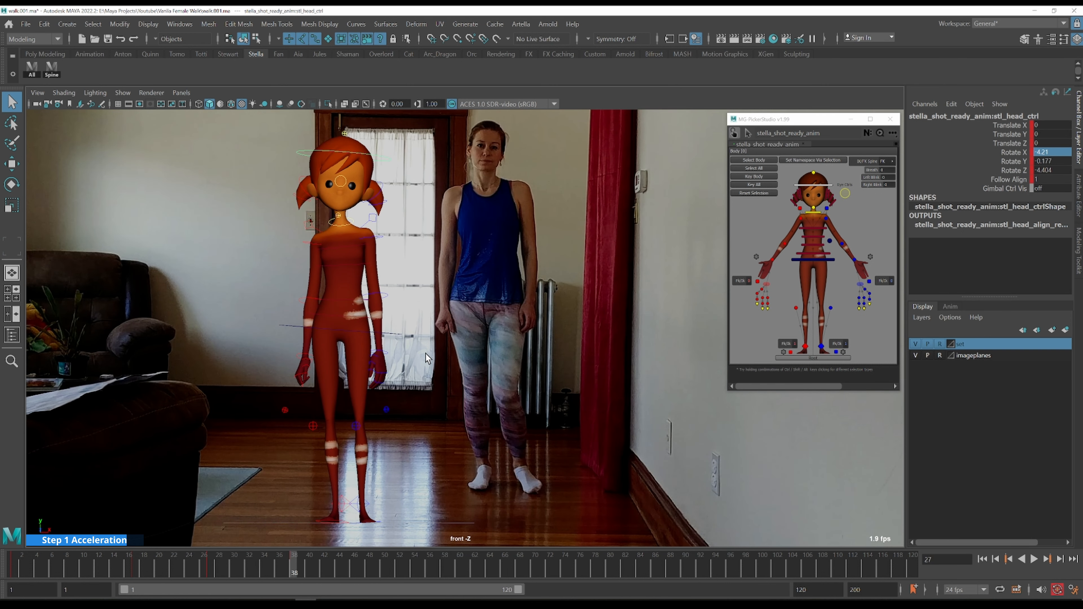
{"action": "key", "text": "period"}
{"action": "key", "text": "comma"}
{"action": "key", "text": "period"}
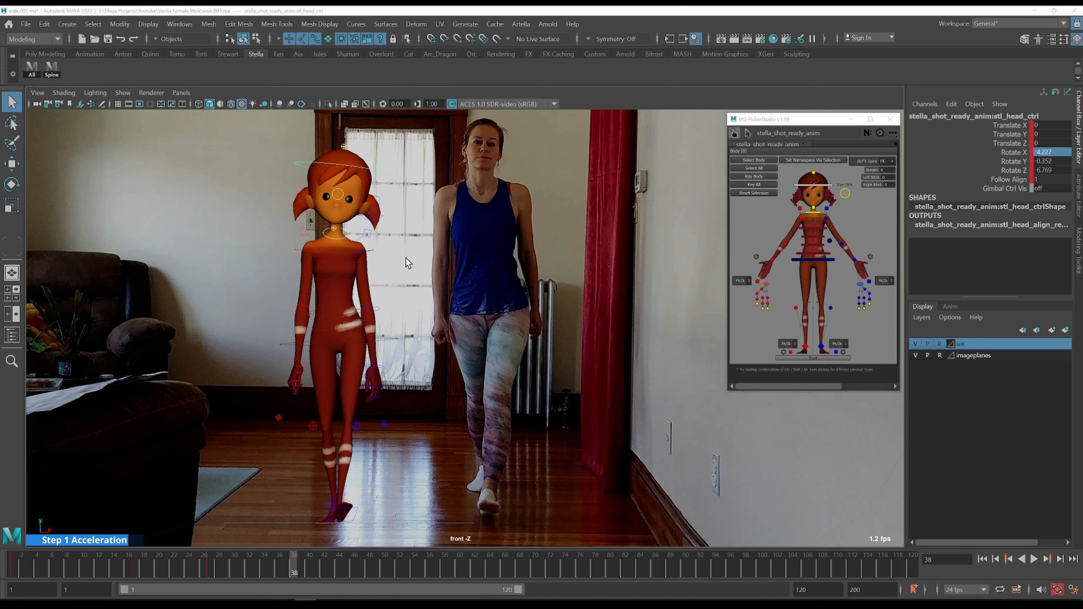
- Swing the left upper arm FK control back at frame 38 to a Rotate Y of about 12.524
{"action": "key", "text": "space"}
{"action": "key", "text": "space"}
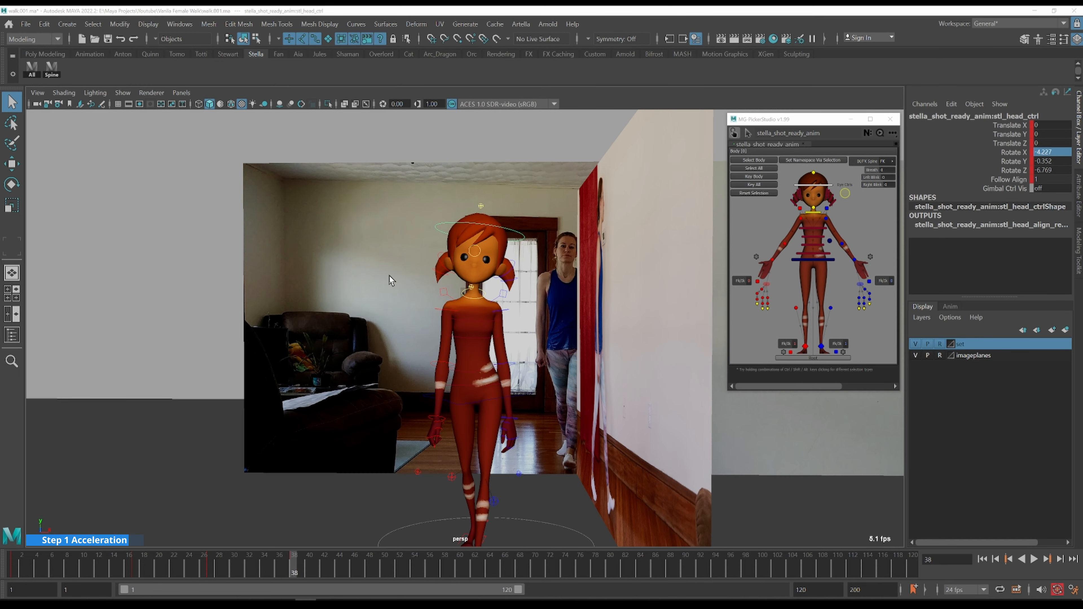
{"action": "key", "text": "space"}
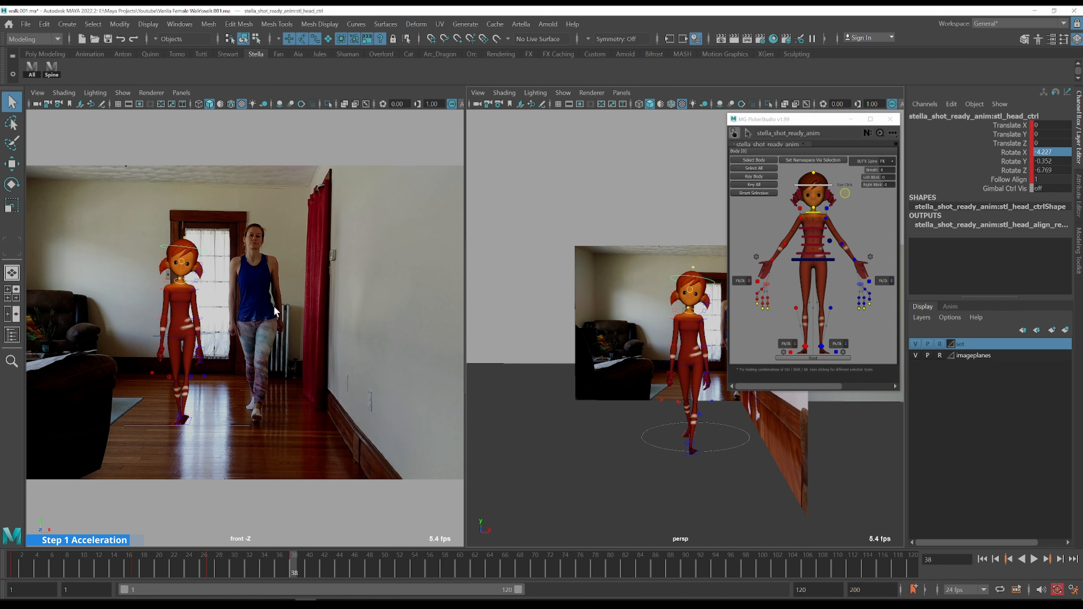
{"action": "key", "text": "space"}
{"action": "left_click_drag", "start_coordinate": [606, 356], "coordinate": [499, 314], "text": "alt"}
{"action": "left_click", "coordinate": [508, 360]}
{"action": "key", "text": "e"}
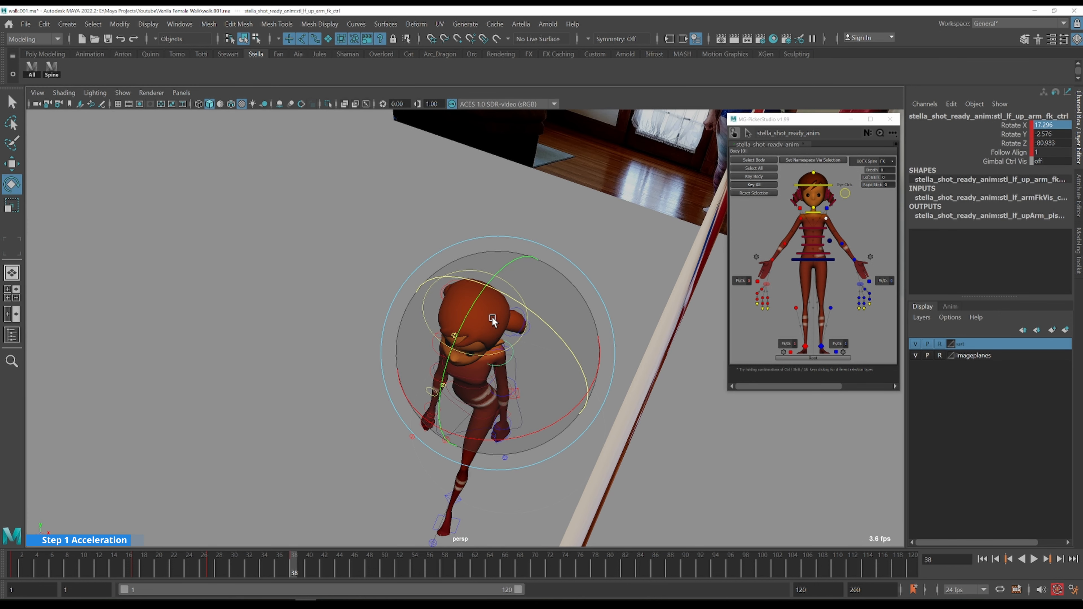
{"action": "left_click_drag", "start_coordinate": [477, 293], "coordinate": [582, 345]}
{"action": "left_click_drag", "start_coordinate": [495, 329], "coordinate": [494, 335]}
{"action": "left_click_drag", "start_coordinate": [370, 340], "coordinate": [435, 341], "text": "alt"}
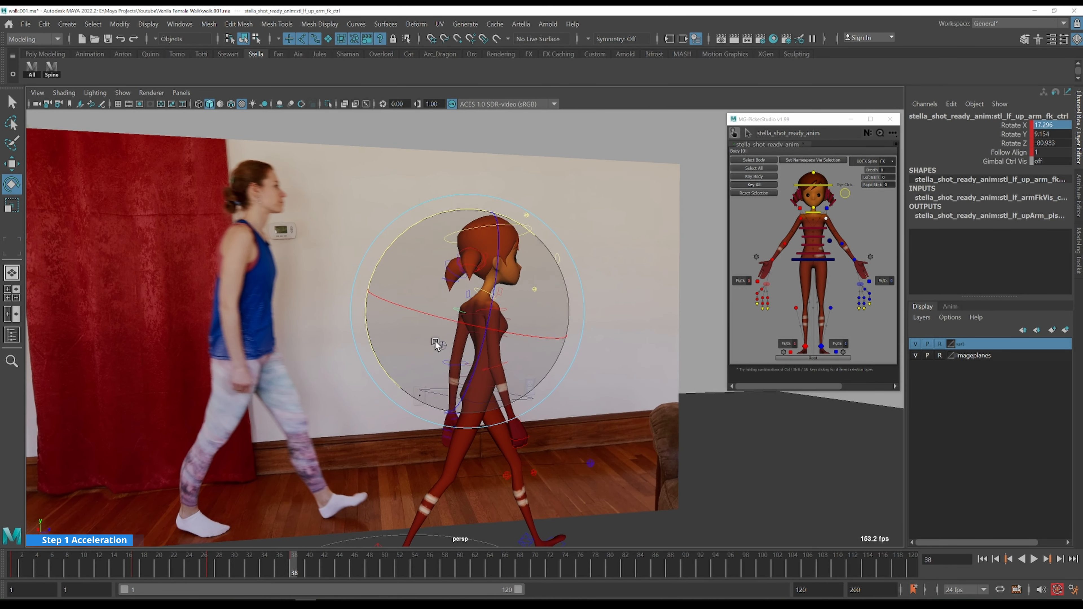
{"action": "left_click_drag", "start_coordinate": [400, 234], "coordinate": [405, 233]}
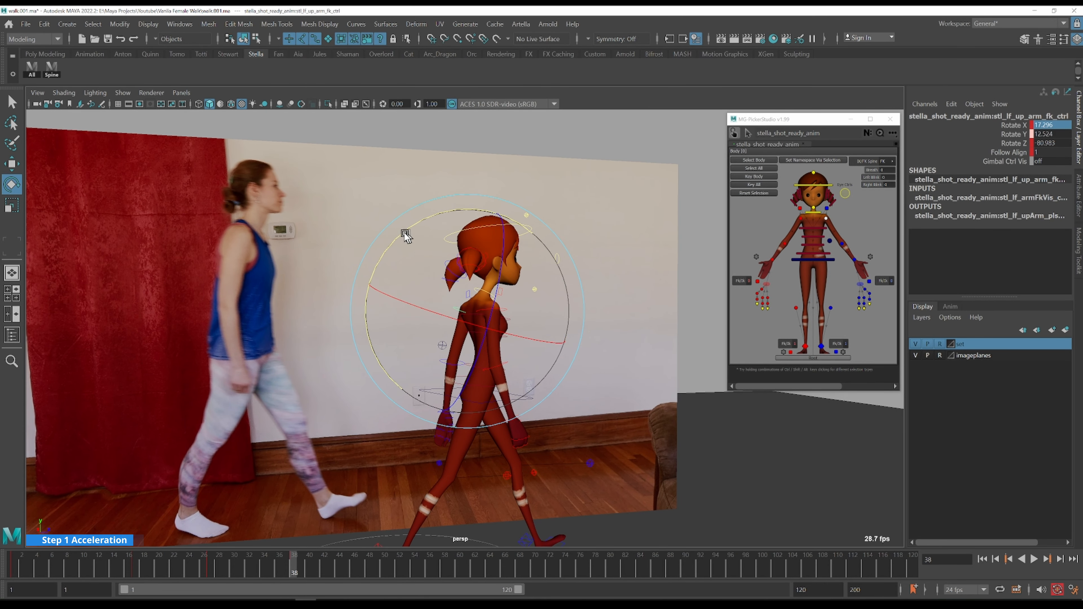
- Rotate the right clavicle control to about Rotate X -1.121 and Rotate Y -5.517
{"action": "mouse_move", "coordinate": [477, 368]}
{"action": "left_mouse_down", "text": "alt"}
{"action": "mouse_move", "coordinate": [444, 362]}
{"action": "mouse_move", "coordinate": [494, 375]}
{"action": "mouse_move", "coordinate": [412, 359]}
{"action": "mouse_move", "coordinate": [410, 371]}
{"action": "mouse_move", "coordinate": [469, 375]}
{"action": "left_mouse_up", "text": "alt"}
{"action": "key", "text": "q"}
{"action": "scroll", "coordinate": [507, 345], "scroll_direction": "up", "scroll_amount": 7}
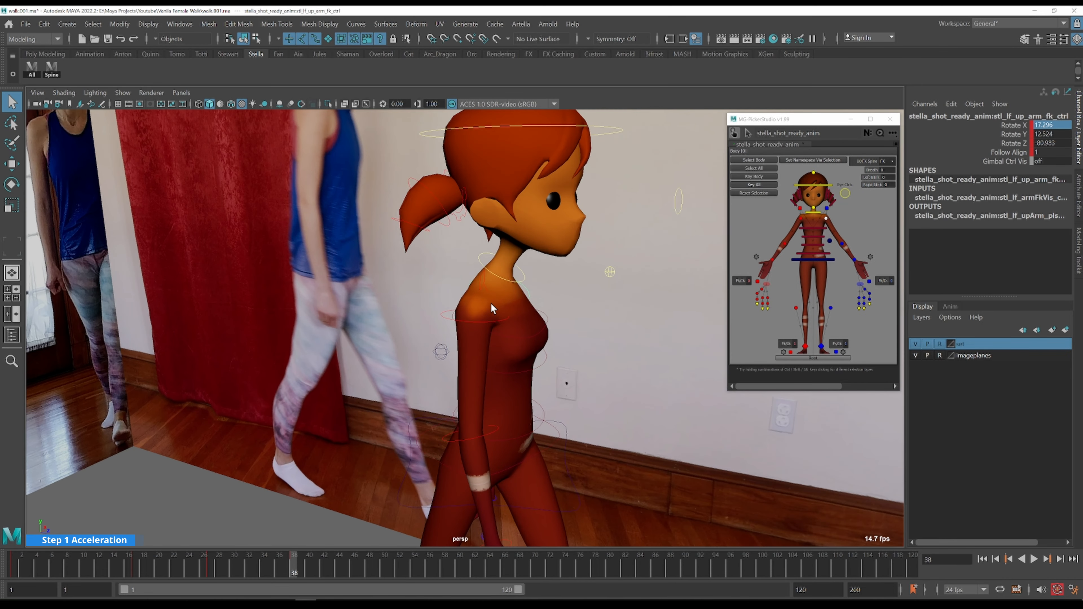
{"action": "left_click", "coordinate": [480, 284]}
{"action": "left_click_drag", "start_coordinate": [480, 285], "coordinate": [527, 310], "text": "alt"}
{"action": "key", "text": "e"}
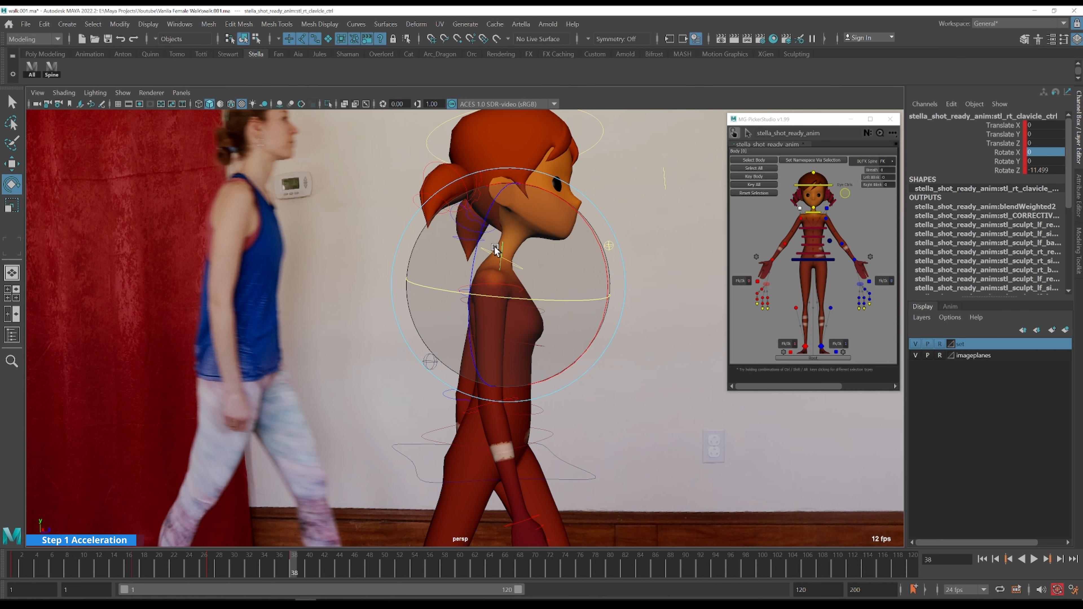
{"action": "left_click_drag", "start_coordinate": [533, 300], "coordinate": [459, 291]}
- Rotate the left clavicle control at frame 38 to a Rotate Y of about 5.027
{"action": "key", "text": "q"}
{"action": "left_click", "coordinate": [445, 284]}
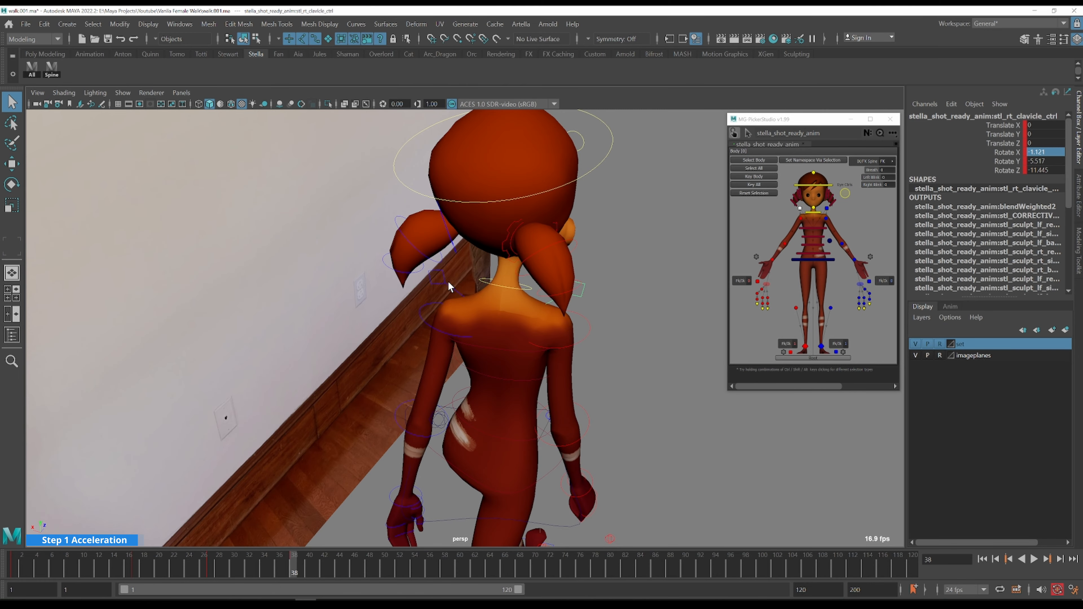
{"action": "left_click_drag", "start_coordinate": [509, 335], "coordinate": [484, 326], "text": "alt"}
{"action": "key", "text": "e"}
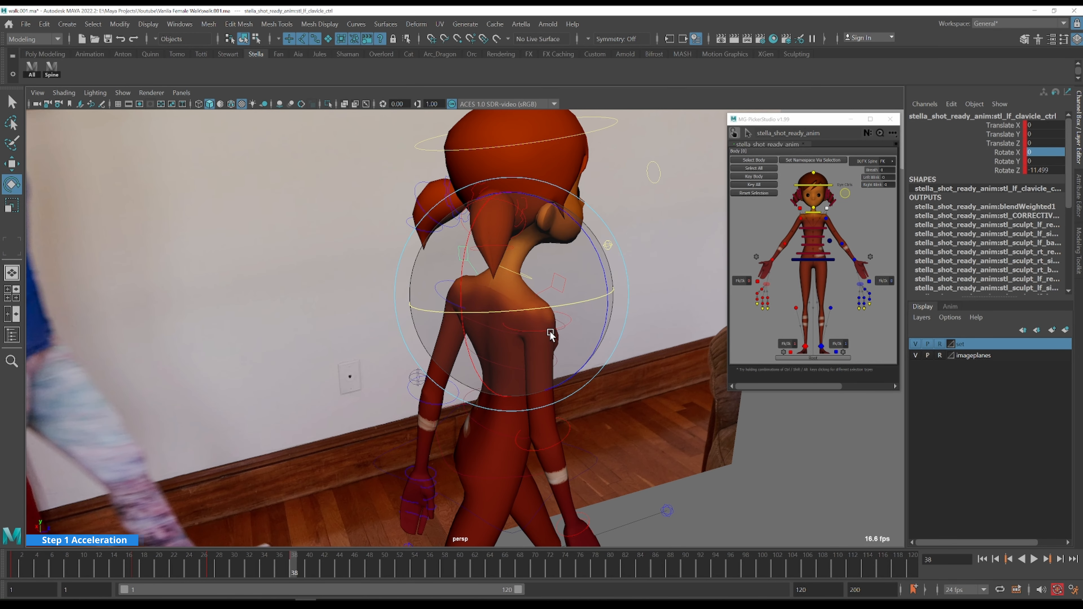
{"action": "left_click_drag", "start_coordinate": [547, 307], "coordinate": [502, 343]}
{"action": "key", "text": "q"}
- Slide the left foot IK control forward at frame 38 to a Translate Z of about 70.651
{"action": "scroll", "coordinate": [506, 386], "scroll_direction": "down", "scroll_amount": 5}
{"action": "left_click_drag", "start_coordinate": [511, 386], "coordinate": [550, 356], "text": "alt"}
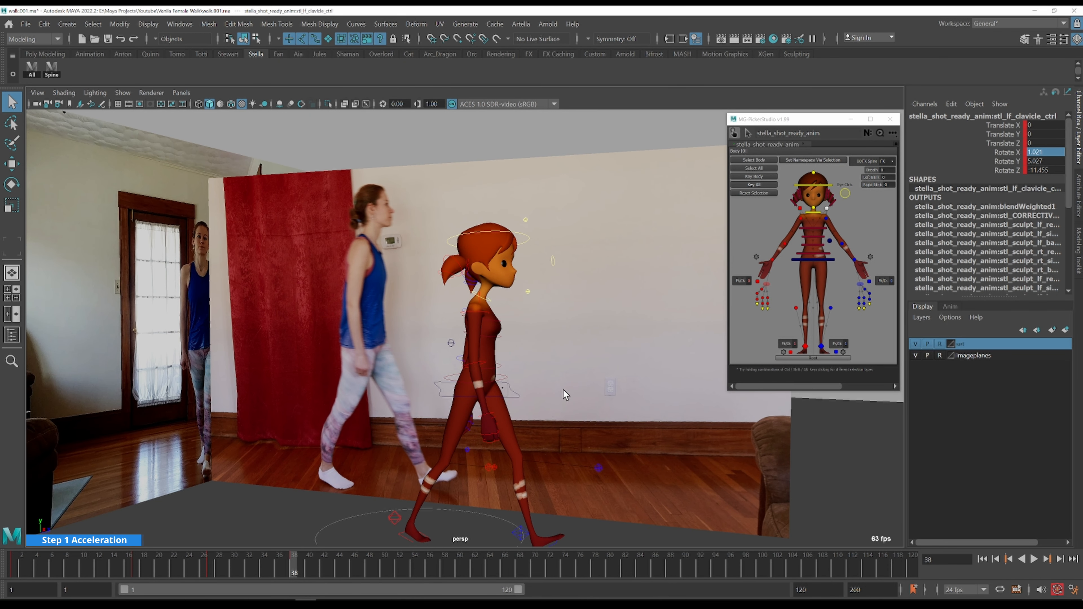
{"action": "left_click", "coordinate": [557, 538]}
{"action": "key", "text": "w"}
{"action": "left_click_drag", "start_coordinate": [558, 538], "coordinate": [570, 544]}
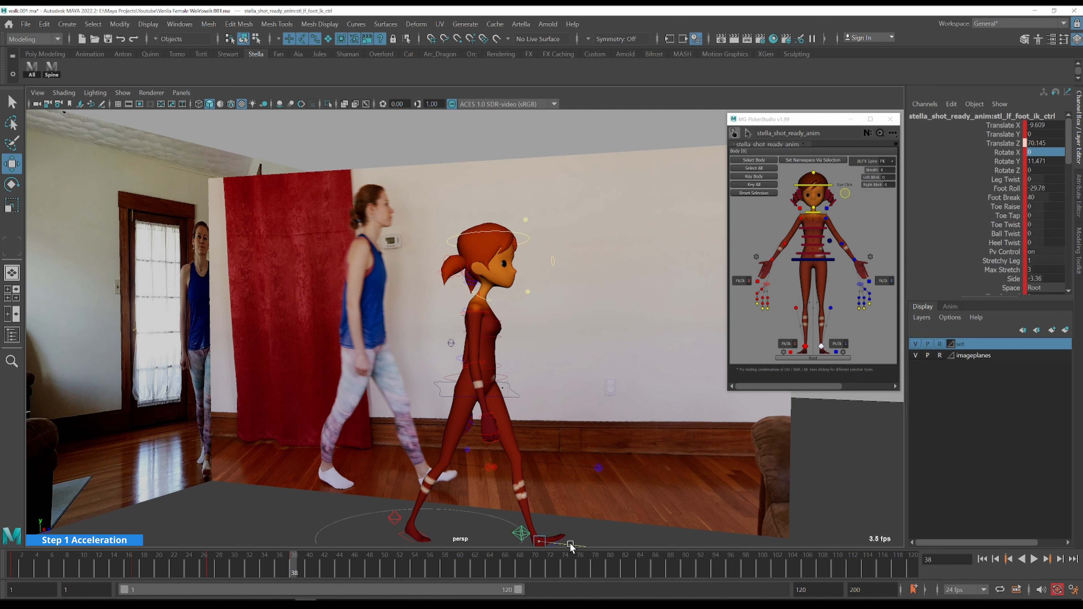
{"action": "left_click_drag", "start_coordinate": [570, 545], "coordinate": [572, 546]}
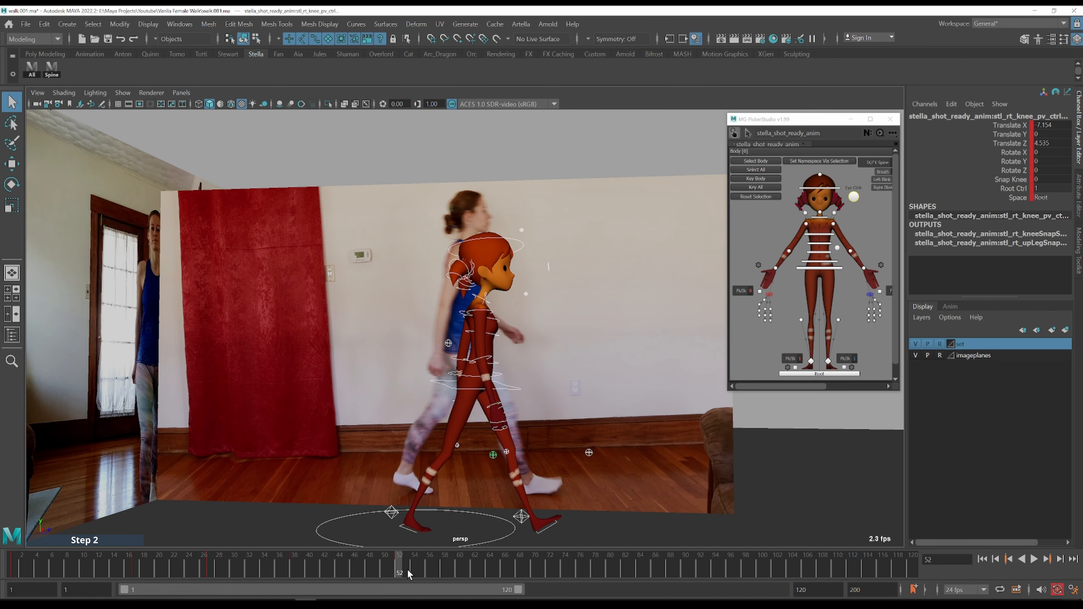
- Scrub between frames 38 and 73 to examine the next steps in the side reference, especially the contact near frame 51
{"action": "left_click_drag", "start_coordinate": [390, 571], "coordinate": [294, 569]}
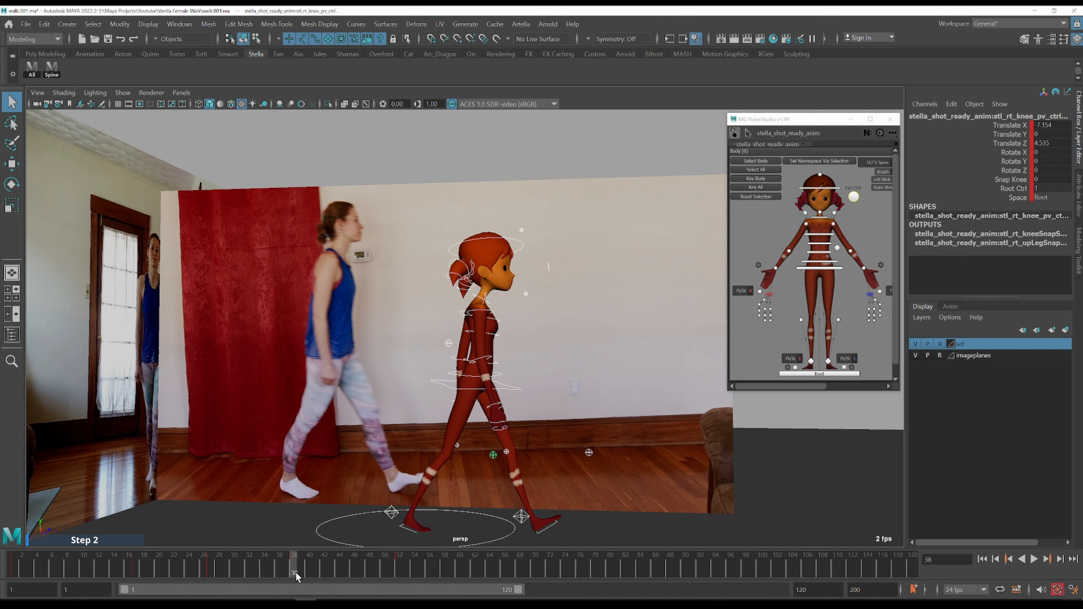
{"action": "left_click", "coordinate": [321, 569]}
{"action": "left_click_drag", "start_coordinate": [335, 568], "coordinate": [400, 568]}
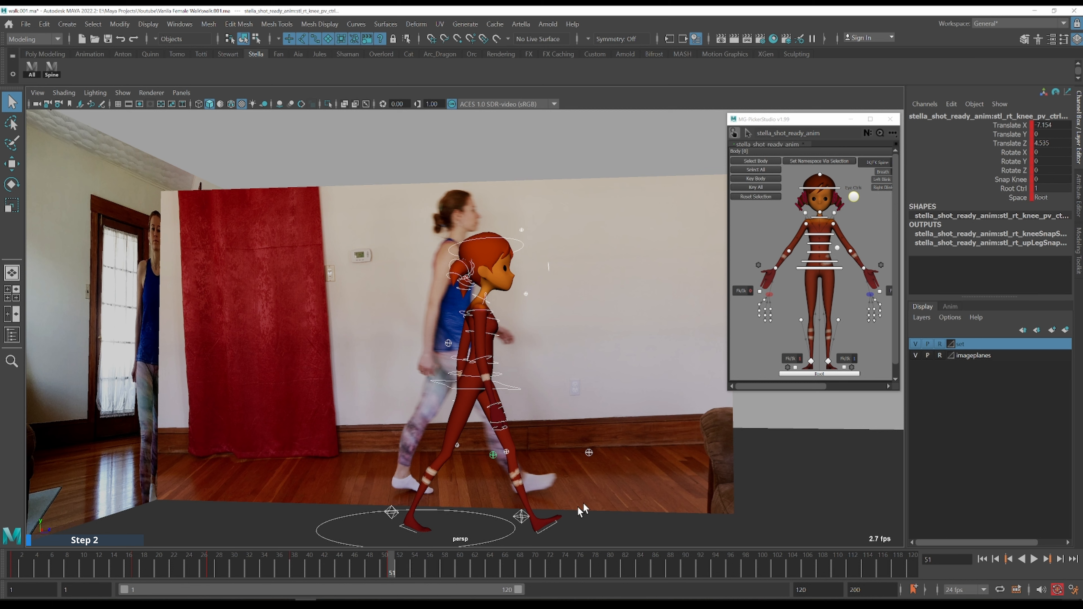
{"action": "key", "text": "alt+period"}
{"action": "key", "text": "alt+period"}
{"action": "key", "text": "alt+period"}
{"action": "key", "text": "alt+period"}
{"action": "key", "text": "alt+period"}
{"action": "key", "text": "alt+period"}
{"action": "key", "text": "comma"}
{"action": "mouse_move", "coordinate": [447, 554]}
{"action": "left_mouse_down"}
{"action": "mouse_move", "coordinate": [389, 562]}
{"action": "mouse_move", "coordinate": [490, 569]}
{"action": "left_mouse_up"}
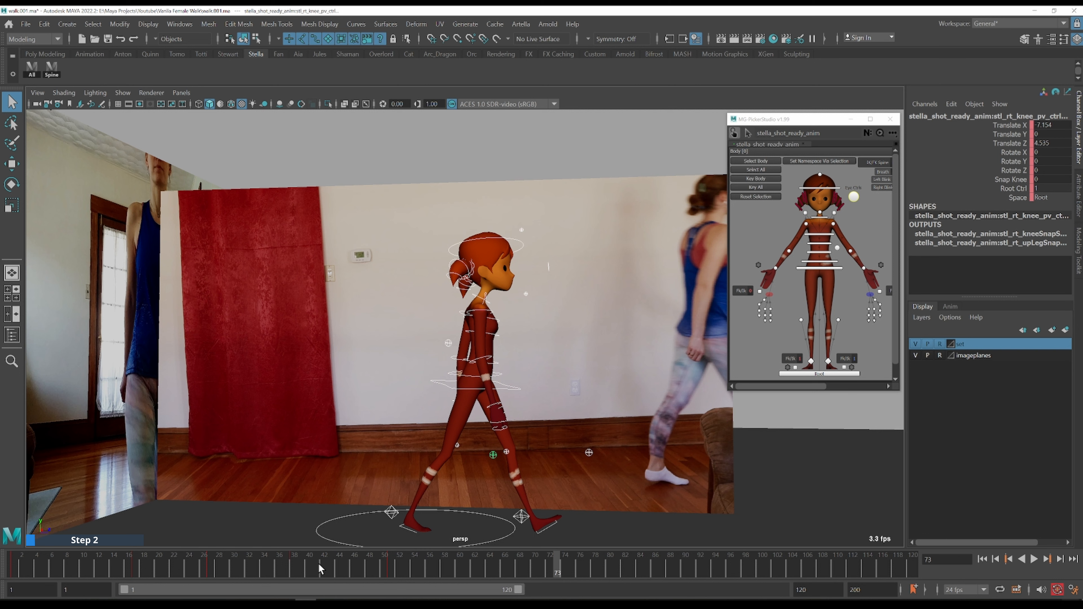
{"action": "left_click", "coordinate": [307, 569]}
{"action": "left_click", "coordinate": [294, 569]}
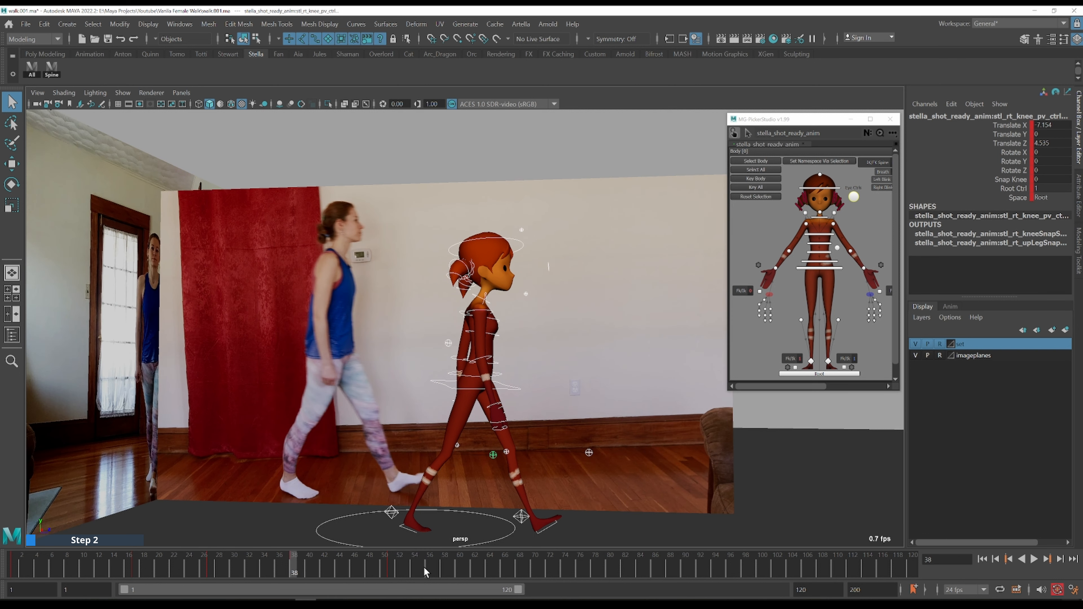
- Move the COG control forward at frame 51 to a Translate Z of about 93.532
{"action": "left_click", "coordinate": [391, 569]}
{"action": "left_click", "coordinate": [518, 392]}
{"action": "key", "text": "w"}
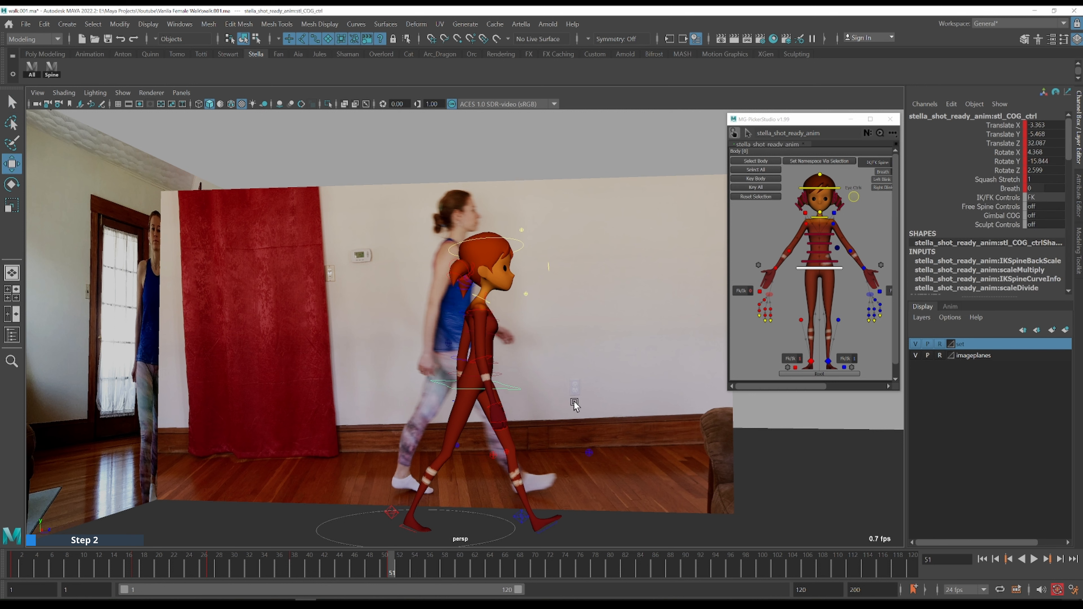
{"action": "left_click_drag", "start_coordinate": [578, 382], "coordinate": [698, 383]}
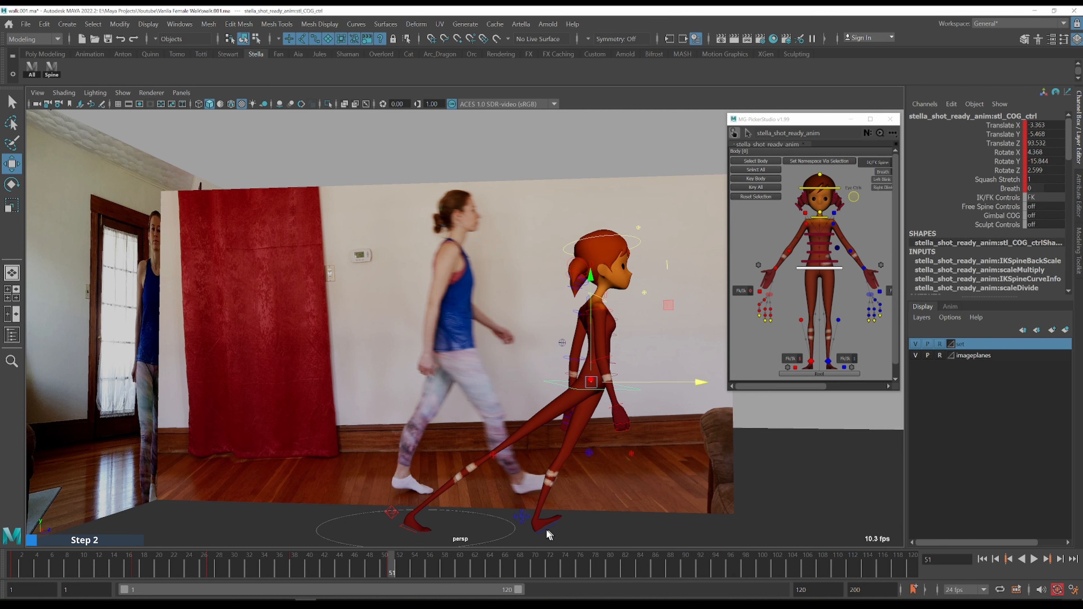
- Raise the left heel at frame 51 by adjusting the foot IK control's Foot Roll to about 20.08
{"action": "key", "text": "q"}
{"action": "left_click", "coordinate": [522, 516]}
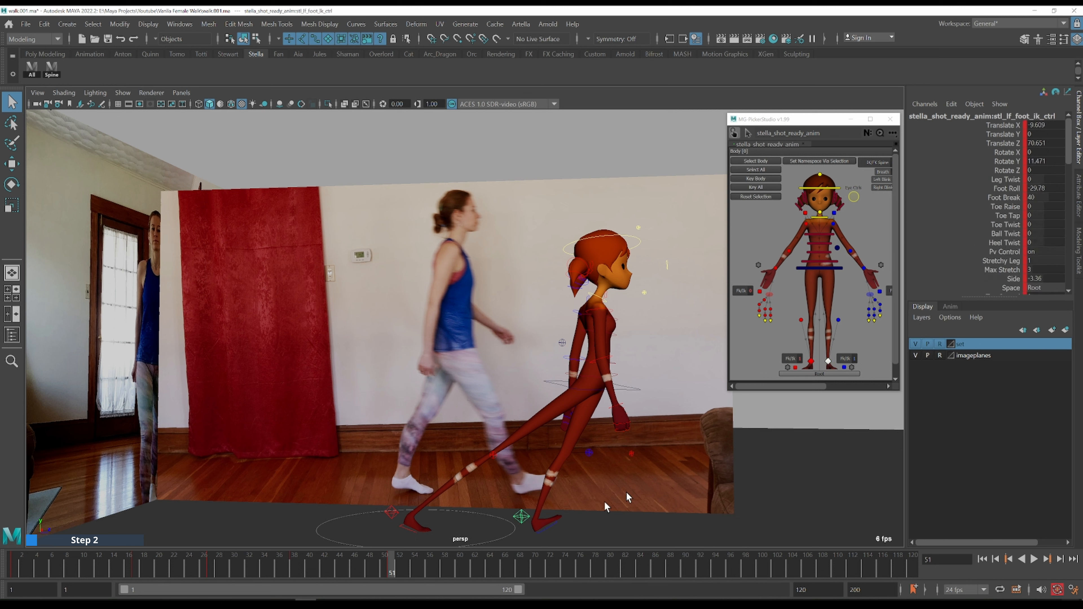
{"action": "left_click", "coordinate": [1017, 189]}
{"action": "key", "text": "q"}
{"action": "left_click", "coordinate": [1044, 93]}
{"action": "middle_click_drag", "start_coordinate": [691, 292], "coordinate": [915, 296]}
{"action": "middle_click_drag", "start_coordinate": [448, 313], "coordinate": [900, 299]}
{"action": "middle_click_drag", "start_coordinate": [413, 322], "coordinate": [782, 304]}
{"action": "middle_click_drag", "start_coordinate": [615, 319], "coordinate": [437, 324]}
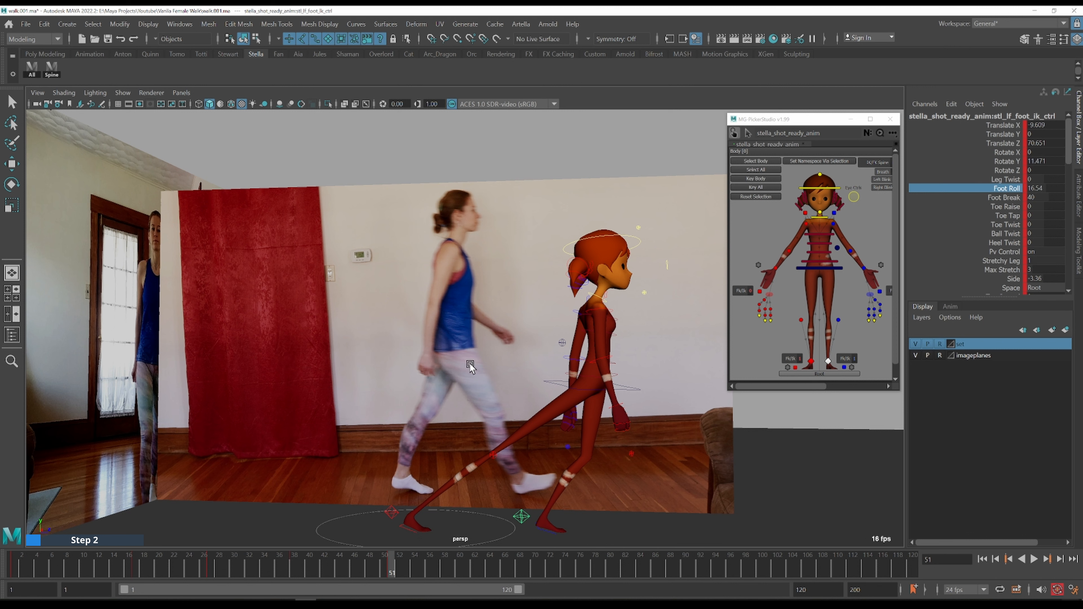
{"action": "middle_click_drag", "start_coordinate": [414, 344], "coordinate": [503, 358]}
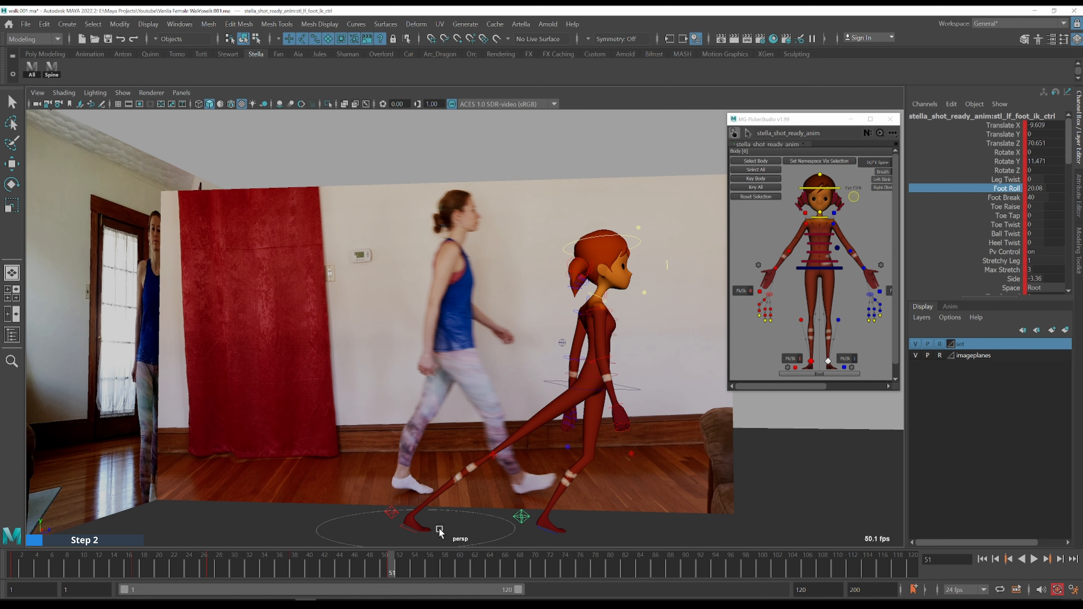
- Move the right foot IK control forward to about Translate Z 146.559 and nudge the COG control slightly forward
{"action": "left_click", "coordinate": [390, 511]}
{"action": "key", "text": "w"}
{"action": "left_click_drag", "start_coordinate": [477, 522], "coordinate": [758, 503]}
{"action": "left_click", "coordinate": [550, 381]}
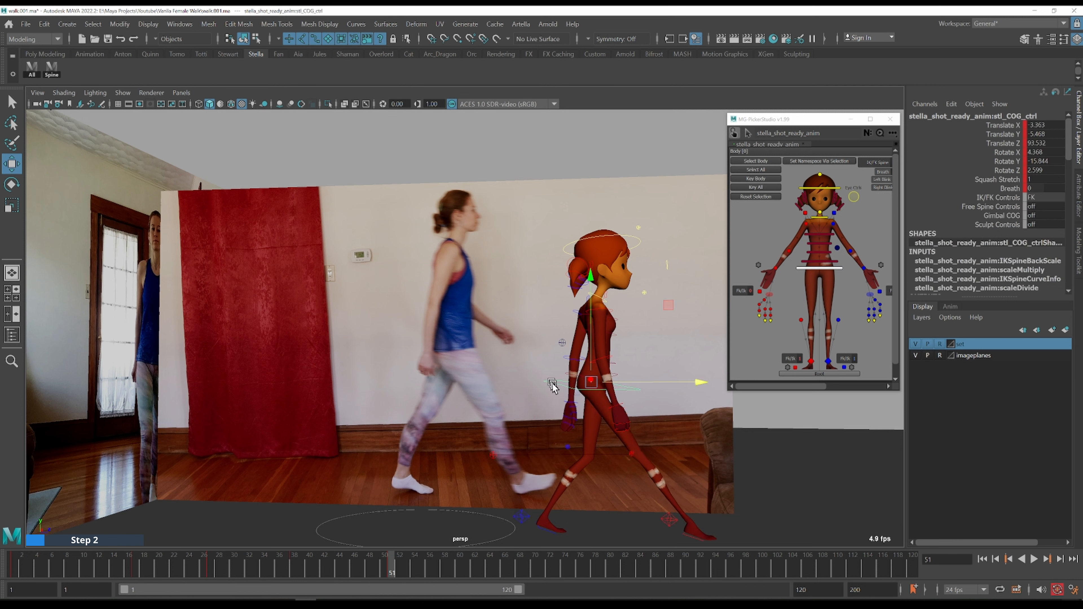
{"action": "left_click_drag", "start_coordinate": [678, 383], "coordinate": [690, 383]}
- Reset the right foot's Foot Roll to 0, and roll it onto the heel to about -24.459
{"action": "left_click", "coordinate": [521, 514]}
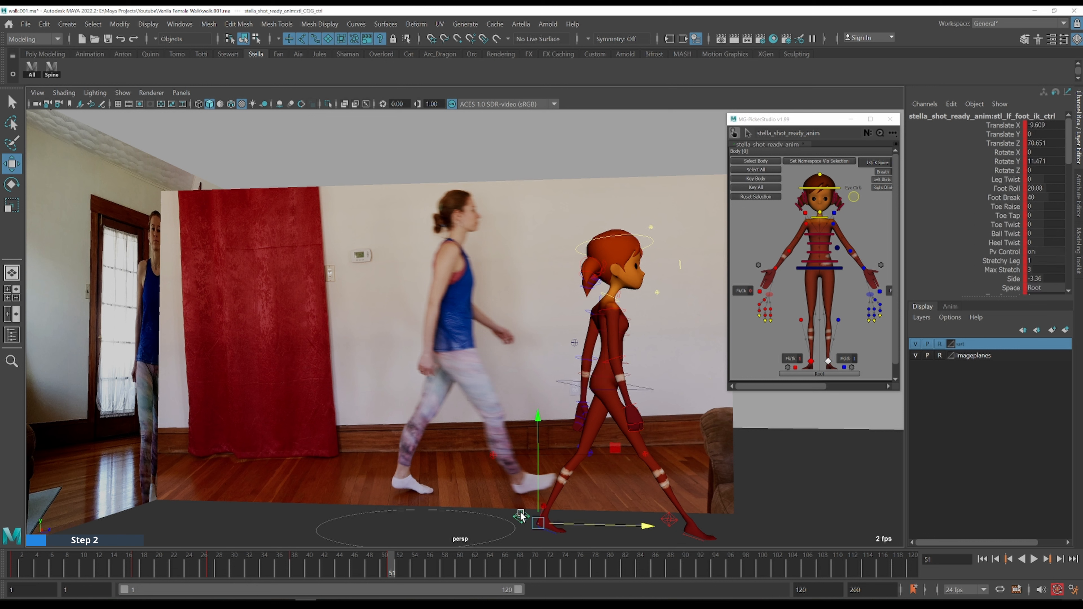
{"action": "left_click", "coordinate": [670, 522]}
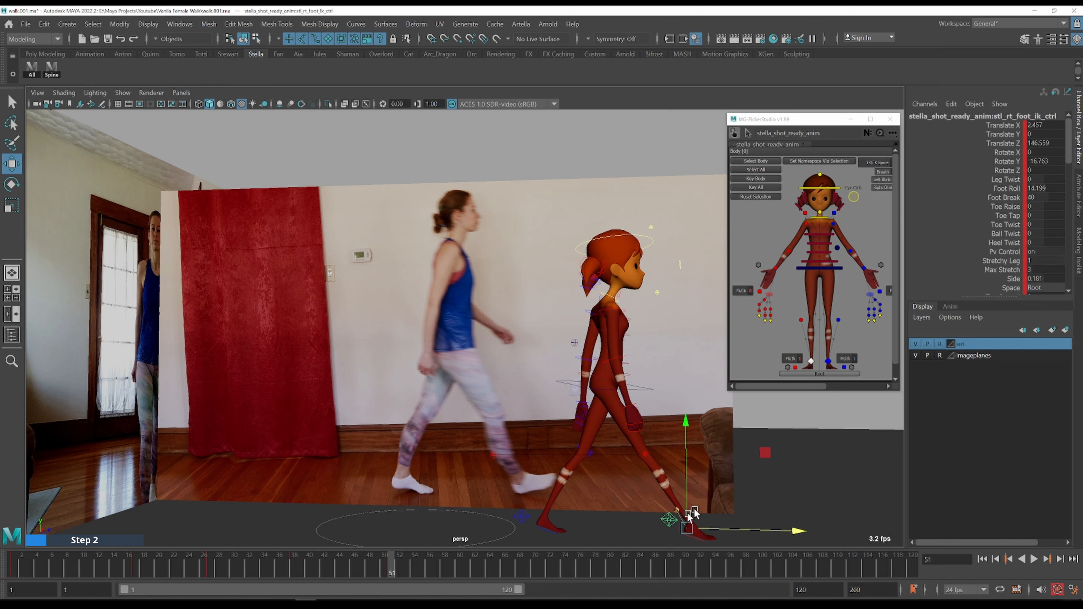
{"action": "key", "text": "Return"}
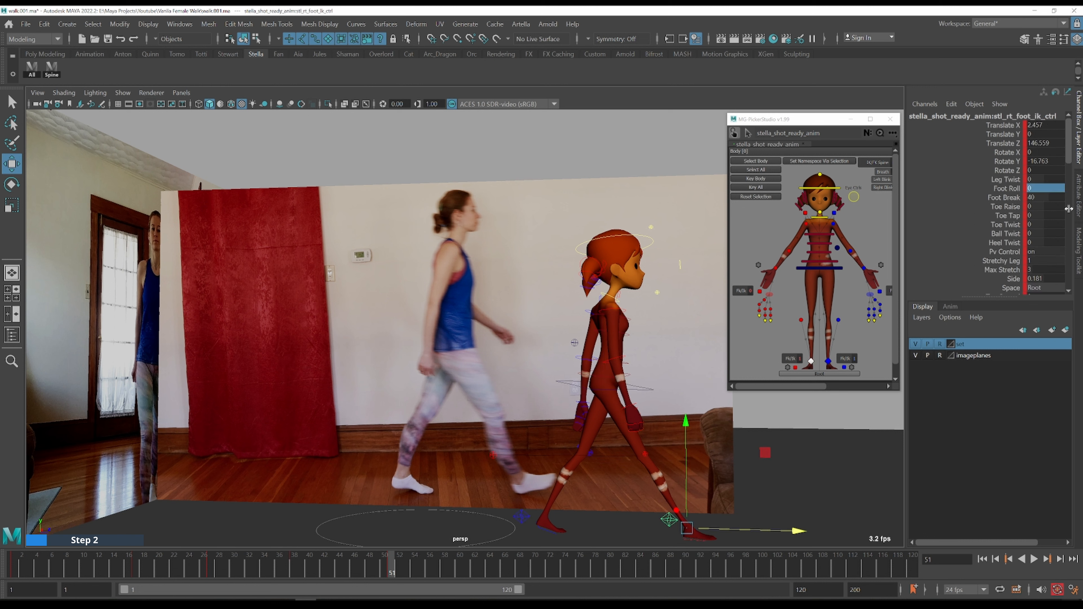
{"action": "left_click", "coordinate": [1013, 189]}
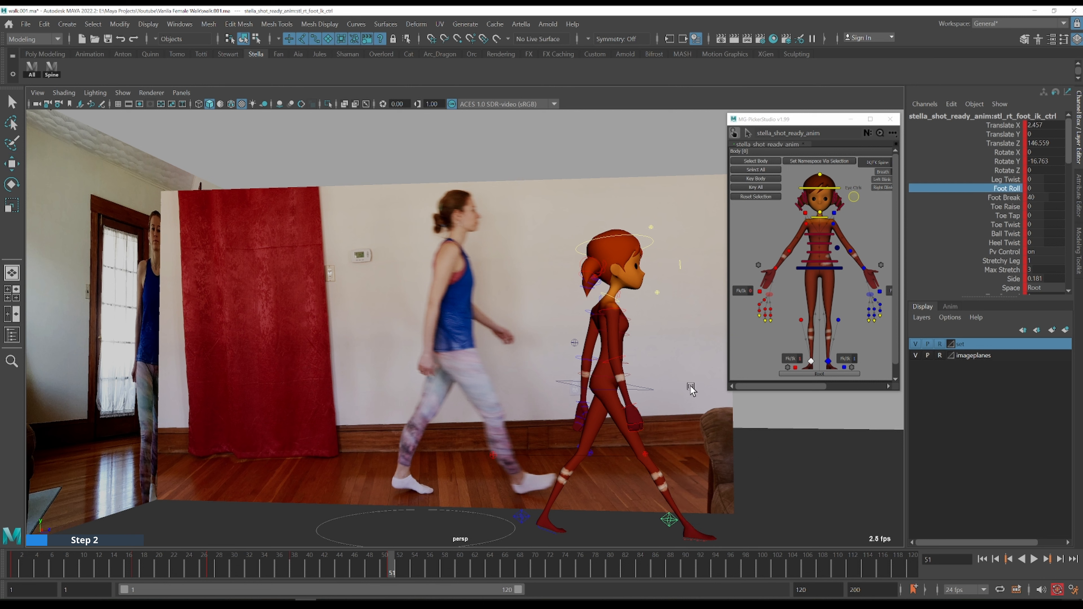
{"action": "middle_click_drag", "start_coordinate": [691, 388], "coordinate": [332, 433]}
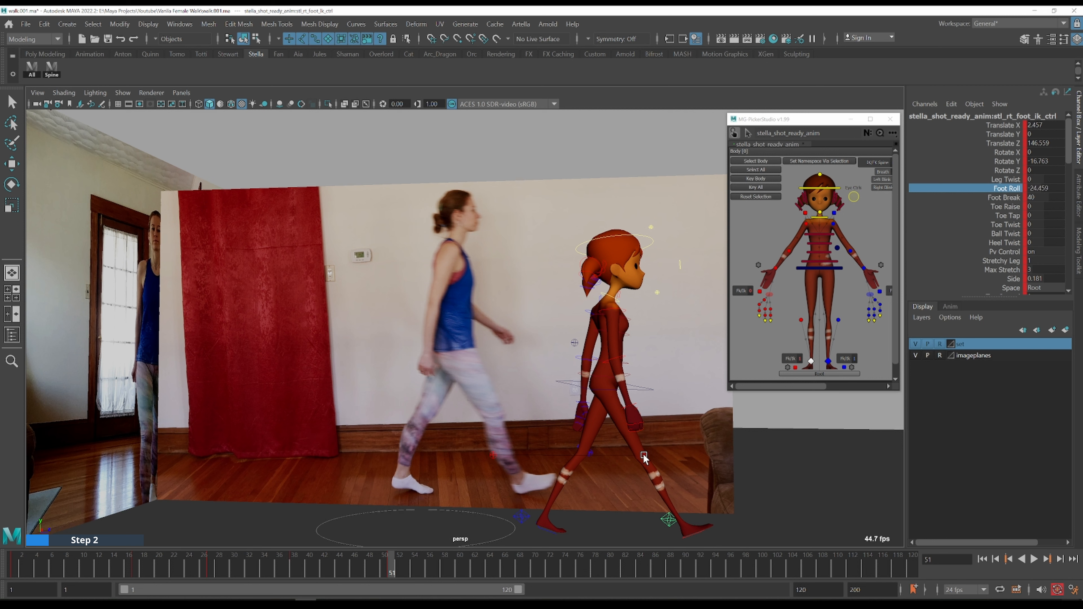
- Move both knee pole vector controls forward at frame 51, placing the left one at about Translate Z 96.048
{"action": "left_click", "coordinate": [492, 454]}
{"action": "key", "text": "w"}
{"action": "middle_click_drag", "start_coordinate": [492, 454], "coordinate": [786, 449]}
{"action": "left_click", "coordinate": [604, 460]}
{"action": "middle_click_drag", "start_coordinate": [603, 460], "coordinate": [723, 448]}
{"action": "key", "text": "q"}
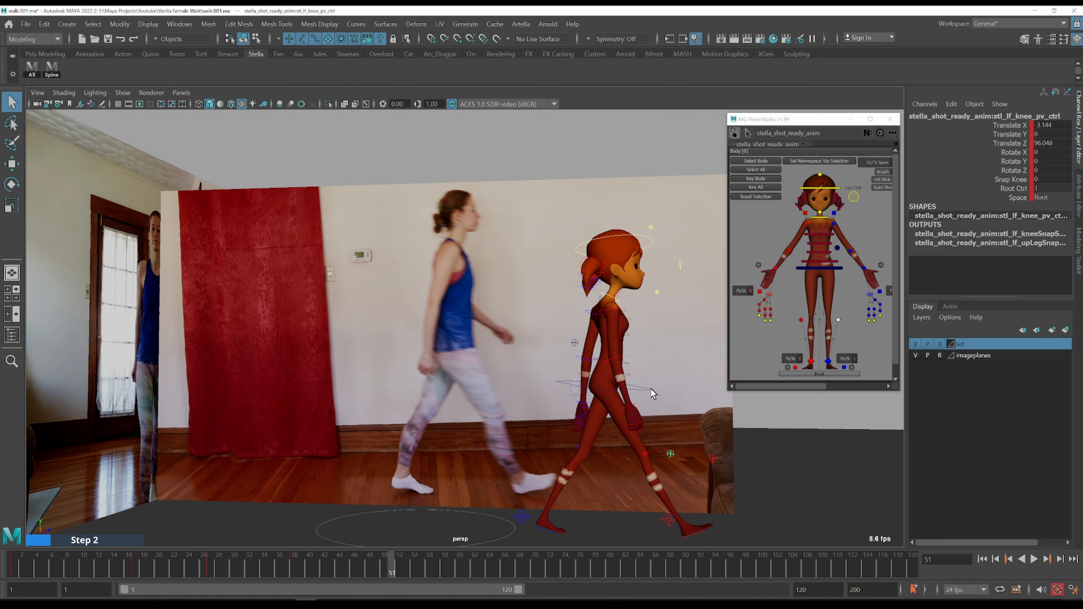
- At frame 51, nudge the COG control to about Translate Z 100.649 and move the right foot IK control back to about Translate Z 136.441
{"action": "left_click", "coordinate": [651, 389]}
{"action": "key", "text": "w"}
{"action": "middle_click_drag", "start_coordinate": [662, 384], "coordinate": [664, 382]}
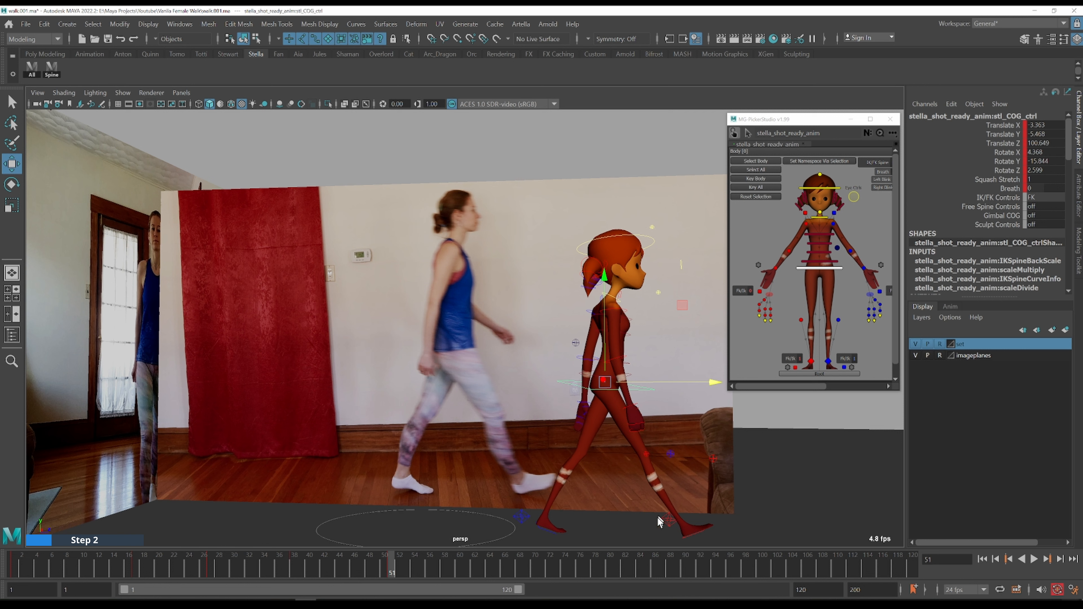
{"action": "key", "text": "q"}
{"action": "left_click", "coordinate": [671, 522]}
{"action": "key", "text": "w"}
{"action": "middle_click_drag", "start_coordinate": [726, 530], "coordinate": [706, 528]}
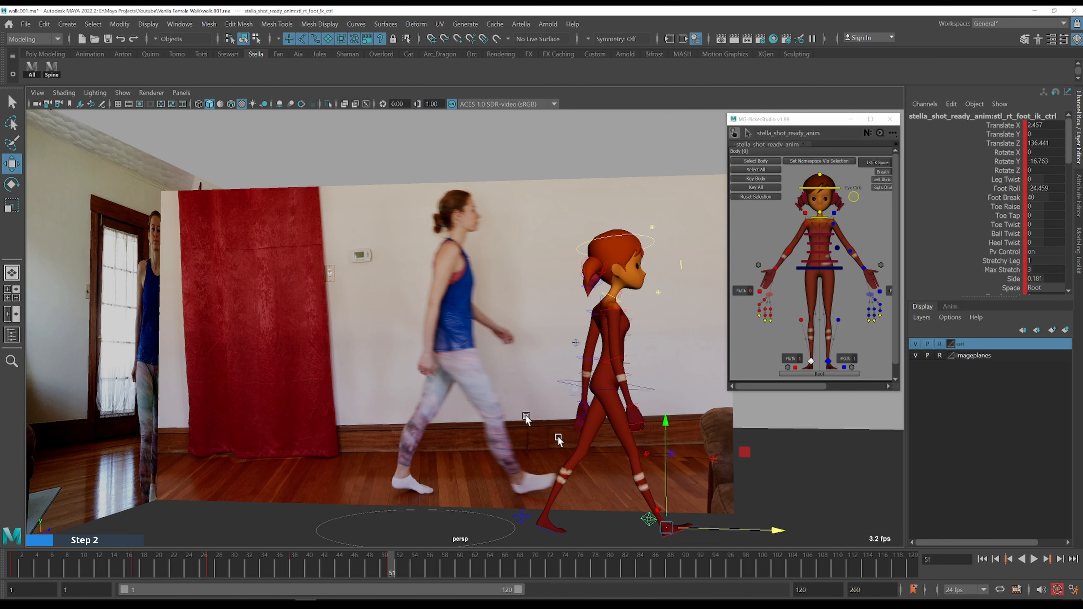
- Switch to a two-pane layout with front and perspective views, and maximize the orthographic front view
{"action": "key", "text": "space"}
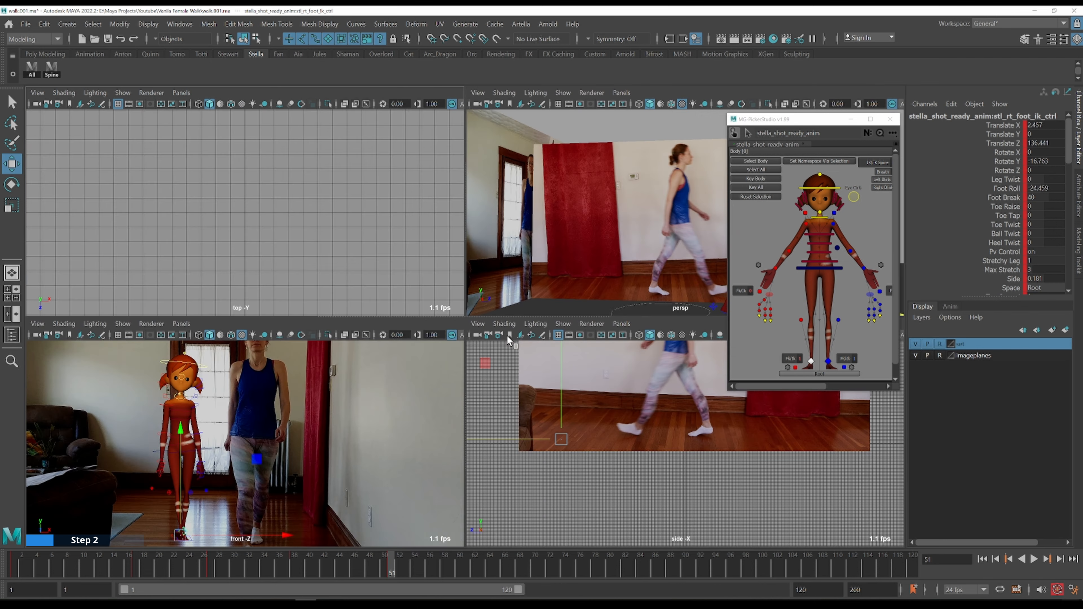
{"action": "left_click", "coordinate": [7, 315]}
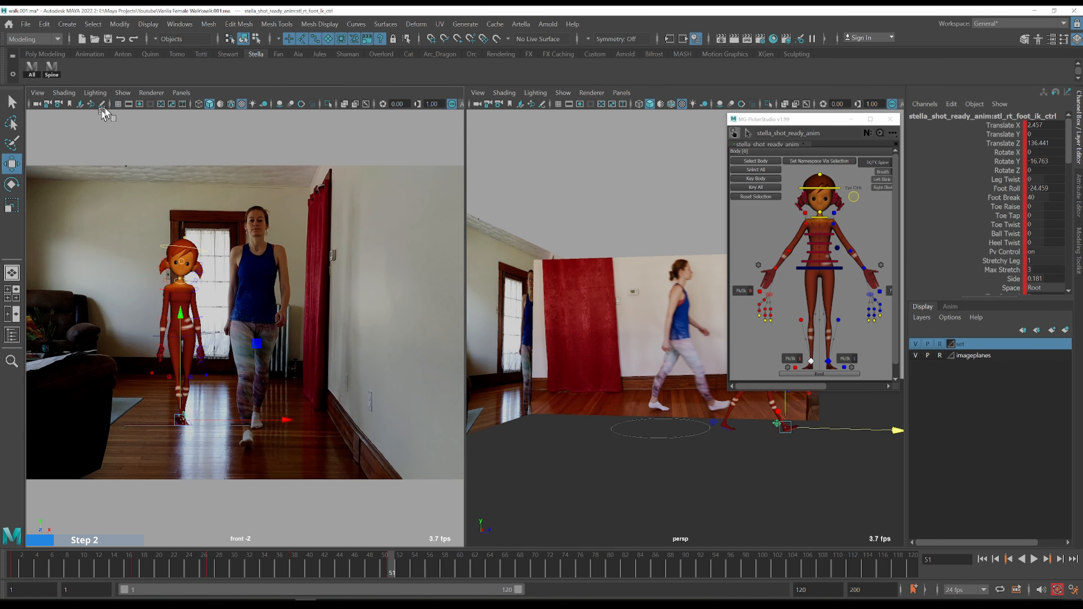
{"action": "left_click", "coordinate": [181, 92]}
{"action": "mouse_move", "coordinate": [241, 127]}
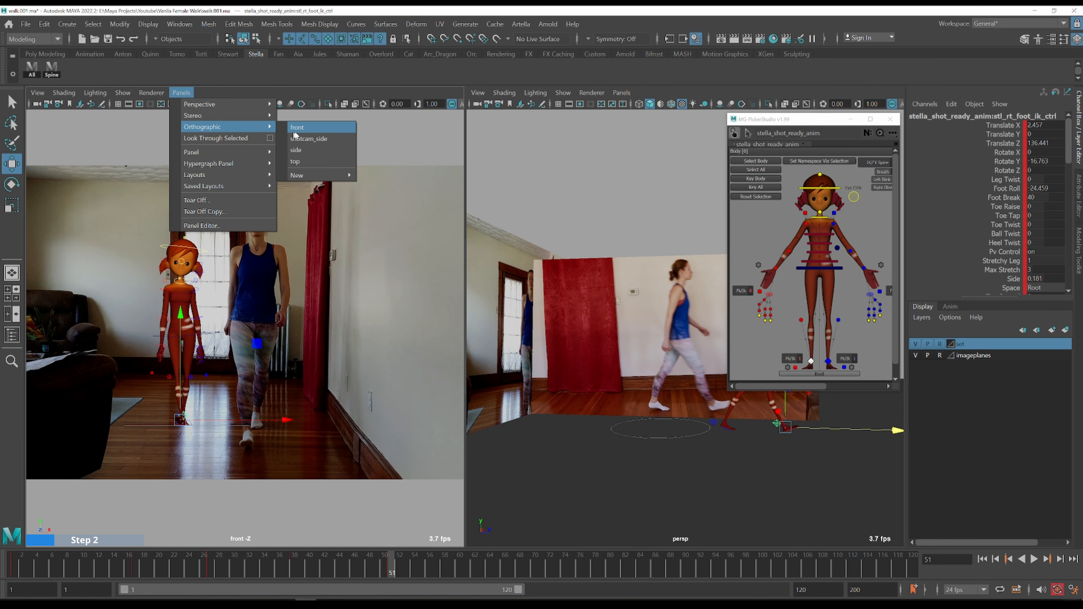
{"action": "left_click", "coordinate": [312, 133]}
{"action": "key", "text": "space"}
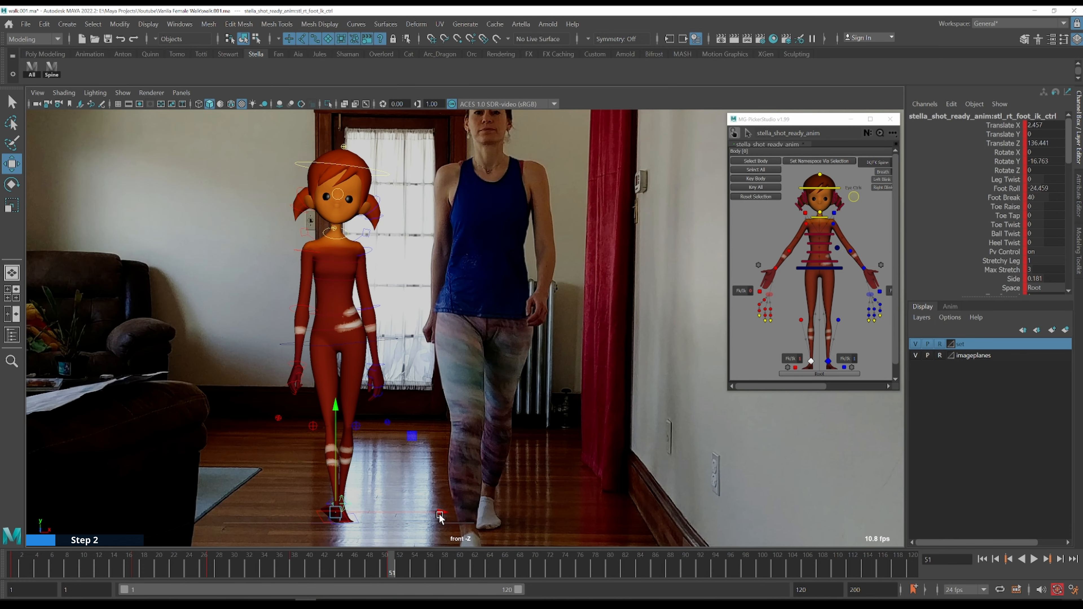
- Try to shift the right foot IK control sideways to about Translate X 3.778 at frame 51, comparing it with frame 38
{"action": "key", "text": "comma"}
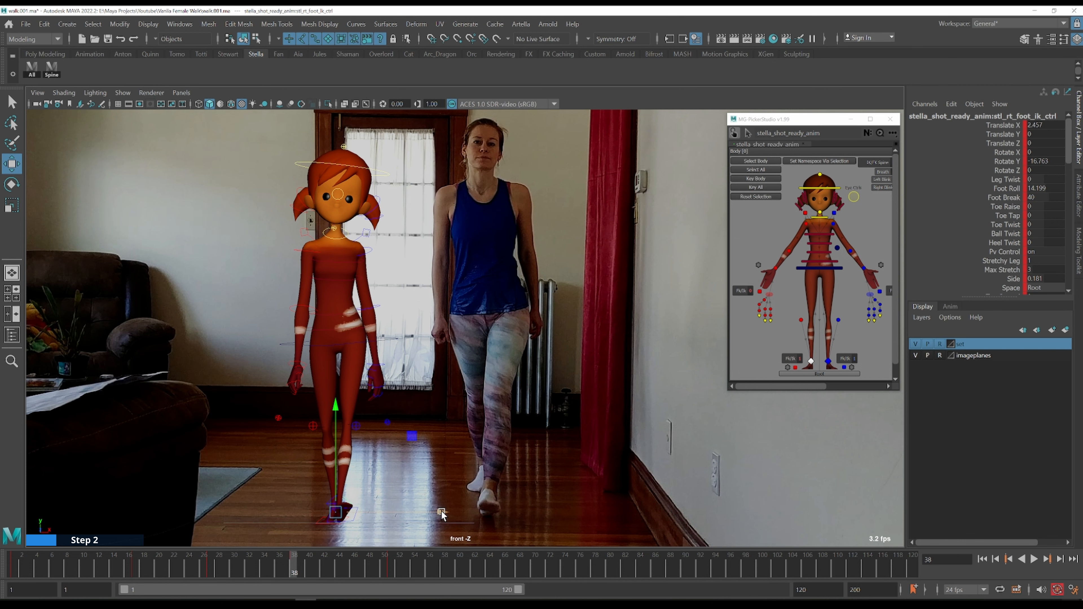
{"action": "key", "text": "period"}
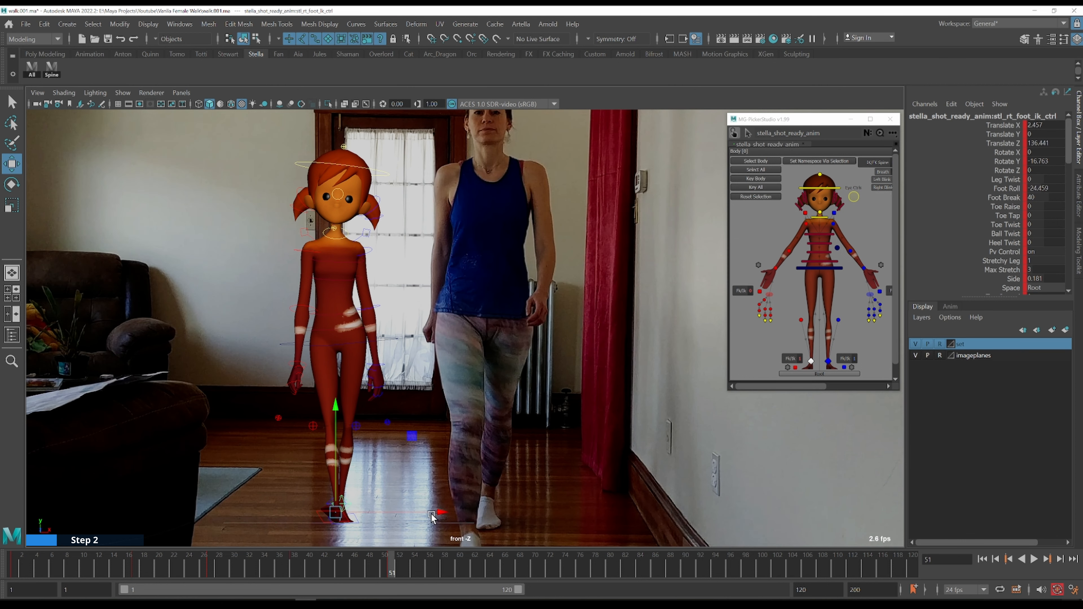
{"action": "left_click_drag", "start_coordinate": [440, 512], "coordinate": [443, 513]}
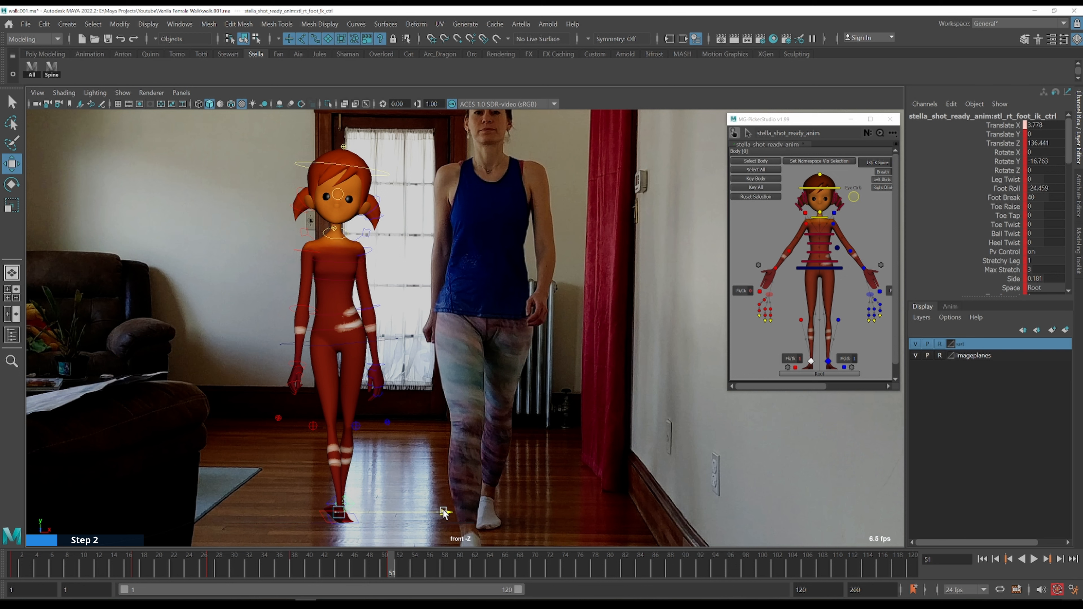
{"action": "key", "text": "comma"}
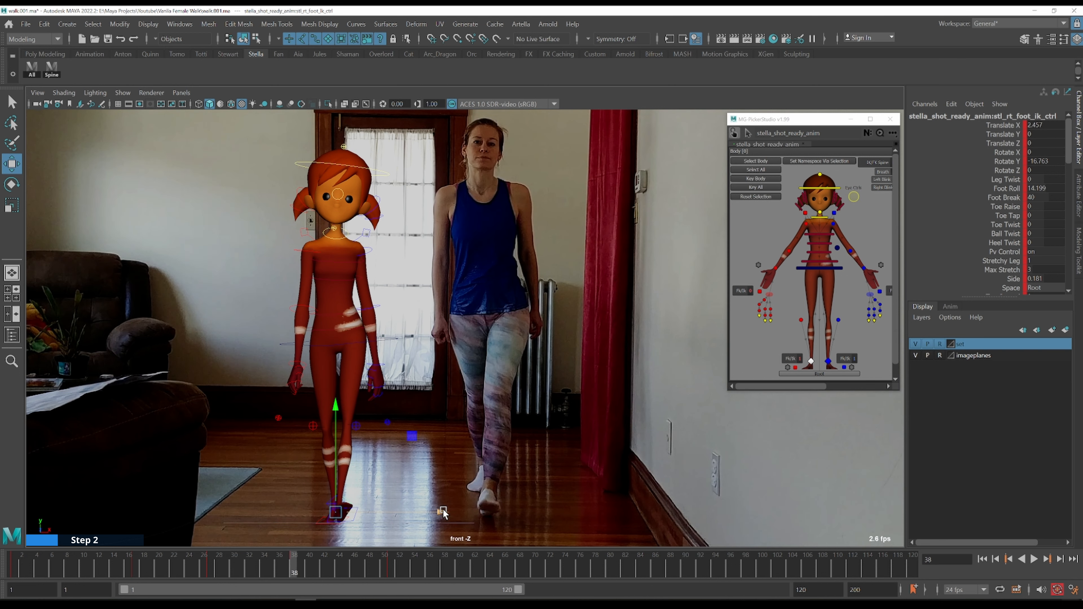
{"action": "key", "text": "period"}
- Shift the COG control sideways to about Translate X -1.561 at frame 51 and set its Rotate Z to 0
{"action": "left_click", "coordinate": [443, 341]}
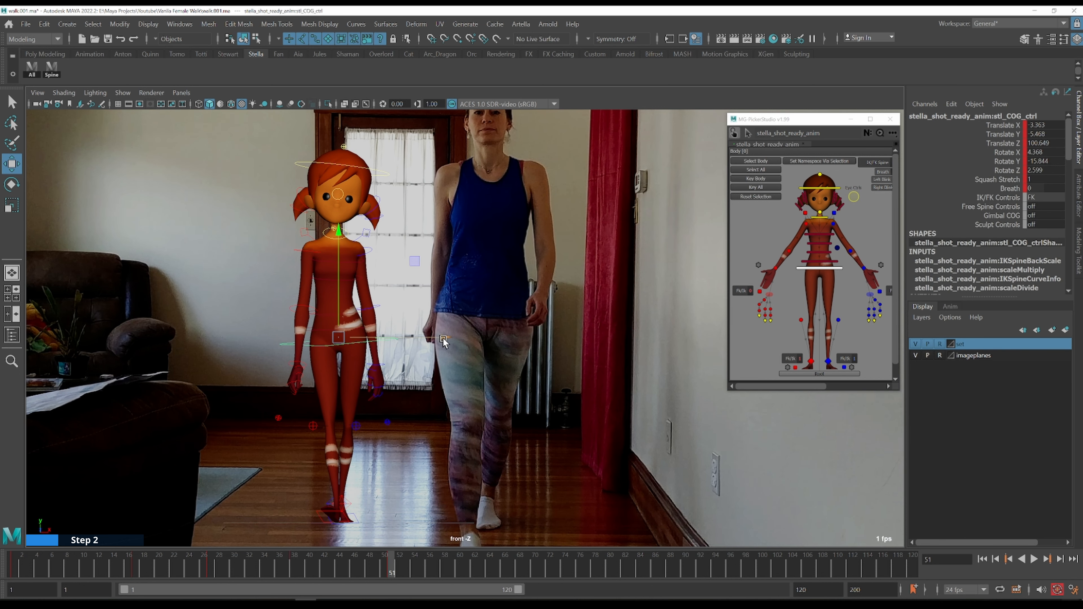
{"action": "left_click_drag", "start_coordinate": [444, 339], "coordinate": [449, 339]}
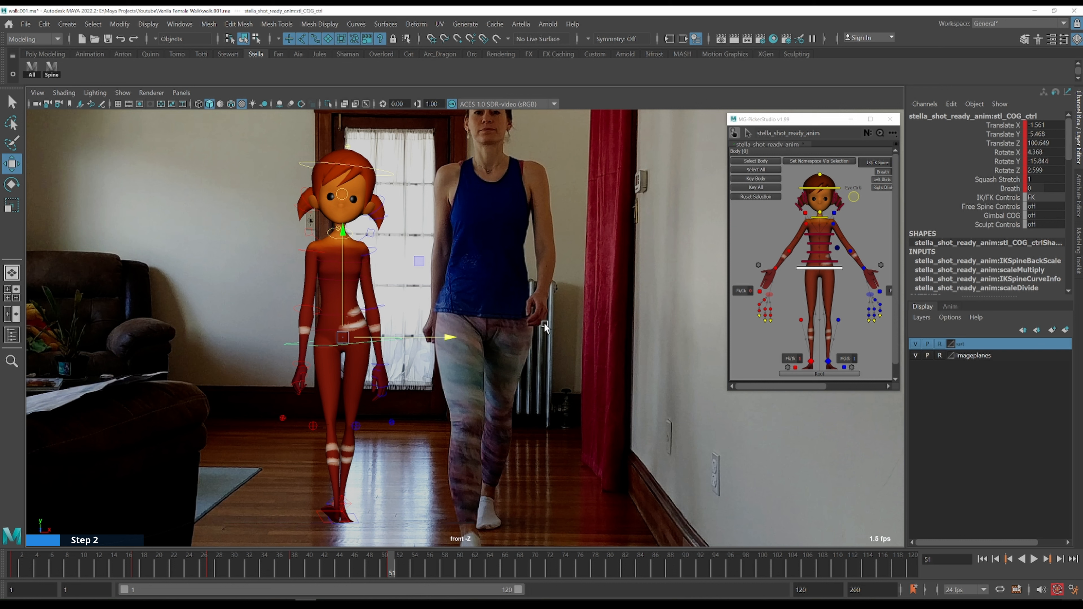
{"action": "left_click", "coordinate": [1051, 170]}
{"action": "key", "text": "Return"}
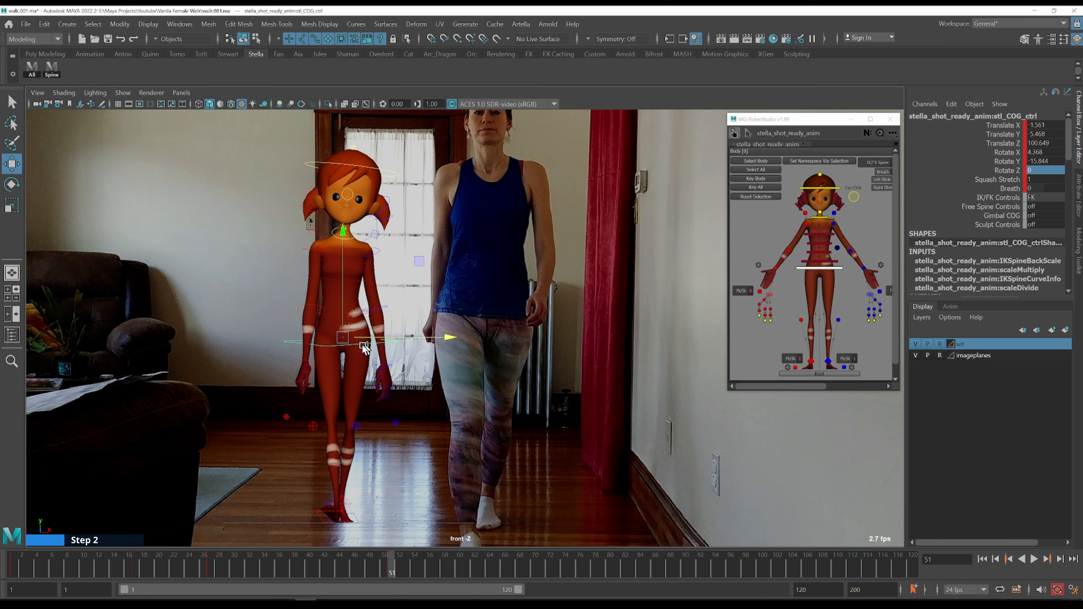
- Select all the FK spine controls at frame 51 and set their Rotate Z to 0
{"action": "key", "text": "q"}
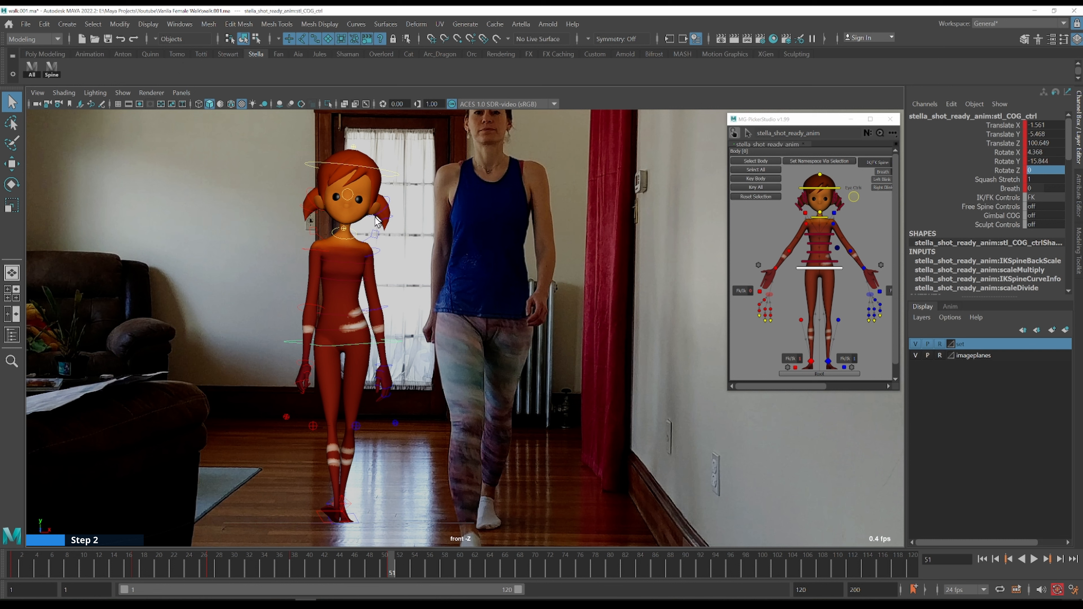
{"action": "left_click", "coordinate": [51, 67]}
{"action": "double_click", "coordinate": [1056, 171]}
{"action": "key", "text": "Return"}
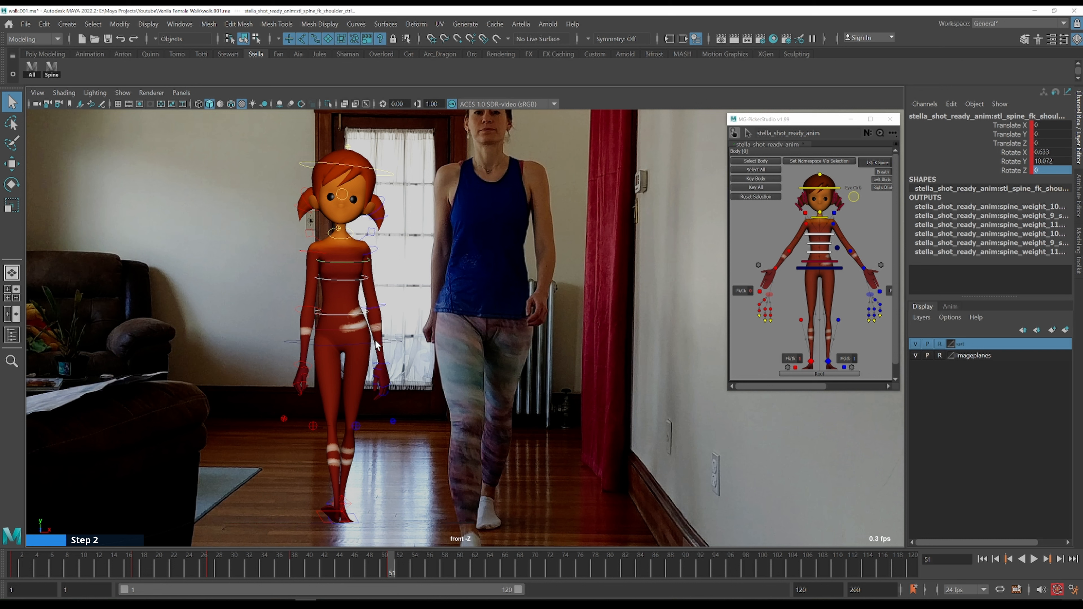
- Return to the full-size perspective view and twist the COG control at frame 51 to about Rotate Y 12.94
{"action": "left_click", "coordinate": [351, 342]}
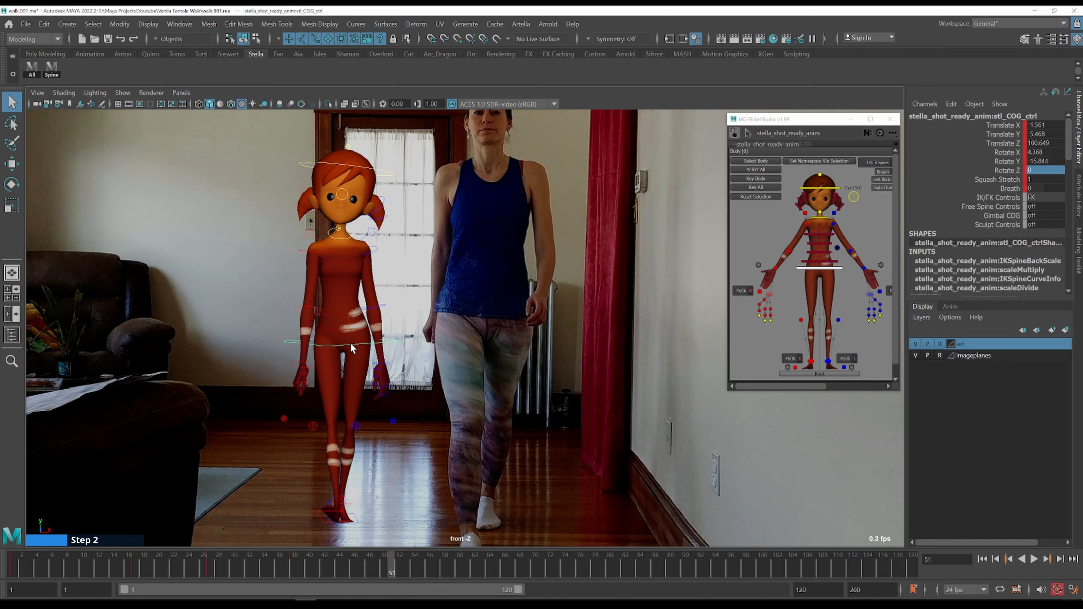
{"action": "key", "text": "space"}
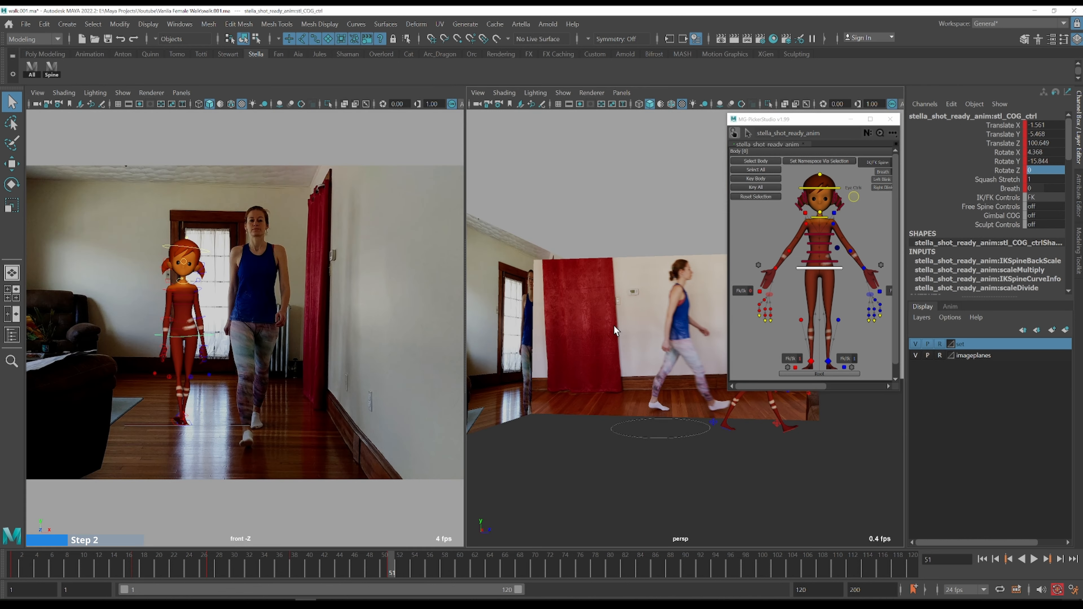
{"action": "key", "text": "space"}
{"action": "key", "text": "e"}
{"action": "left_click_drag", "start_coordinate": [602, 386], "coordinate": [644, 390]}
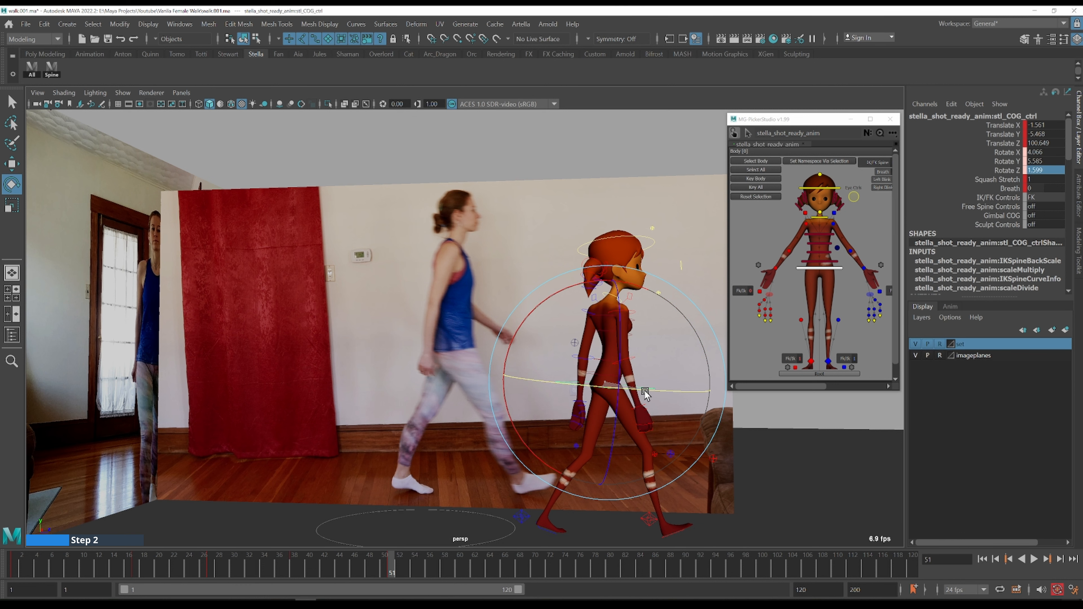
{"action": "middle_click_drag", "start_coordinate": [621, 426], "coordinate": [483, 332], "text": "alt"}
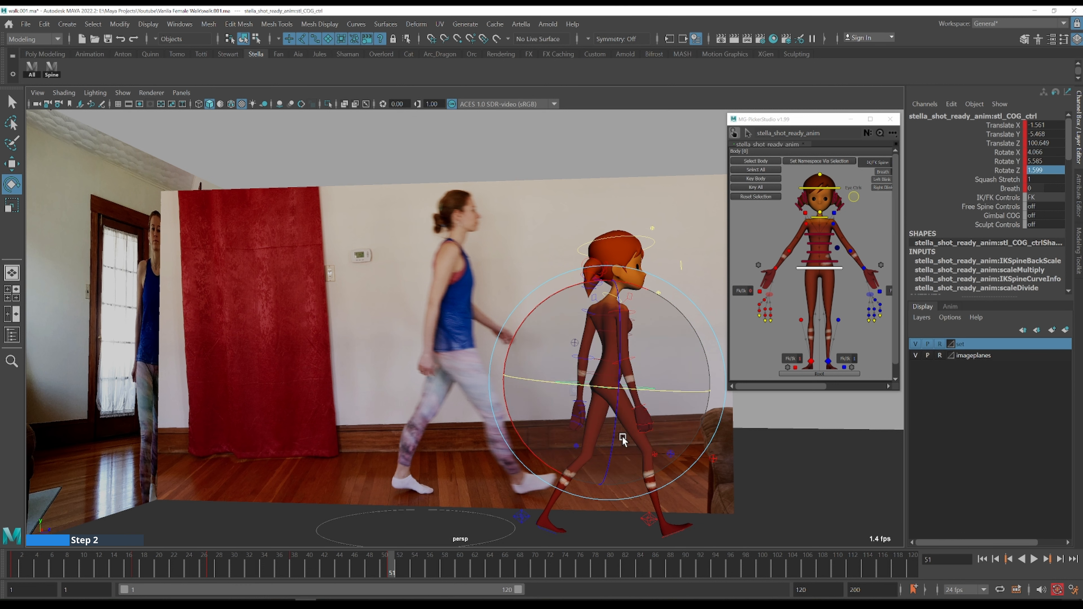
{"action": "left_click_drag", "start_coordinate": [483, 333], "coordinate": [479, 391], "text": "alt"}
{"action": "left_click_drag", "start_coordinate": [479, 391], "coordinate": [429, 385], "text": "alt"}
{"action": "key", "text": "q"}
- Move the right foot IK control forward to about Translate Z 139.955
{"action": "left_click_drag", "start_coordinate": [510, 413], "coordinate": [466, 409], "text": "alt"}
{"action": "left_click", "coordinate": [477, 415]}
{"action": "key", "text": "w"}
{"action": "left_click_drag", "start_coordinate": [556, 424], "coordinate": [562, 425]}
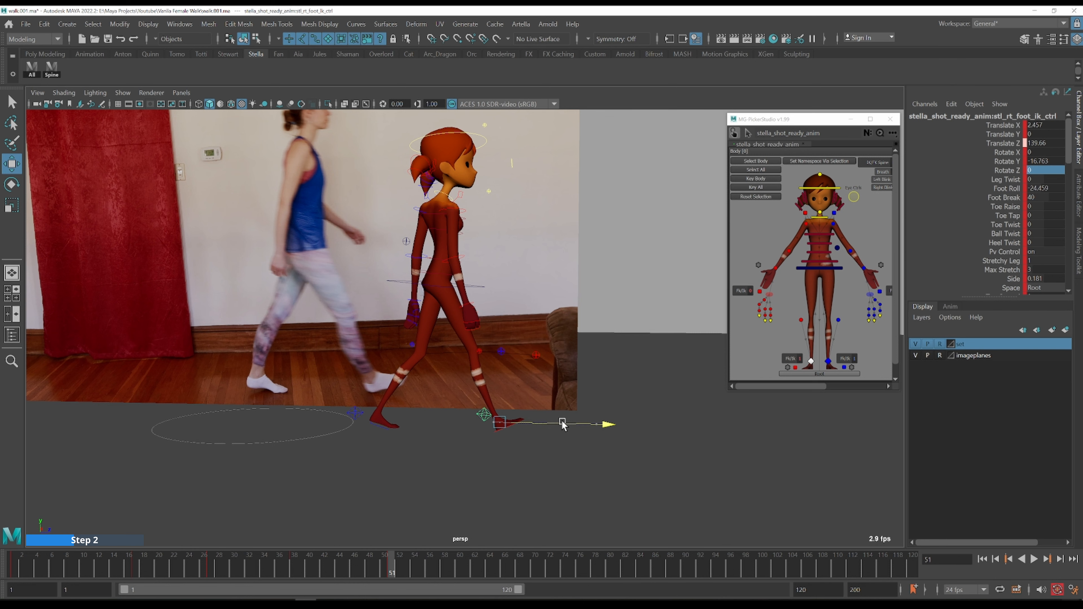
{"action": "left_click_drag", "start_coordinate": [562, 425], "coordinate": [564, 423]}
{"action": "middle_click_drag", "start_coordinate": [573, 346], "coordinate": [606, 393], "text": "alt"}
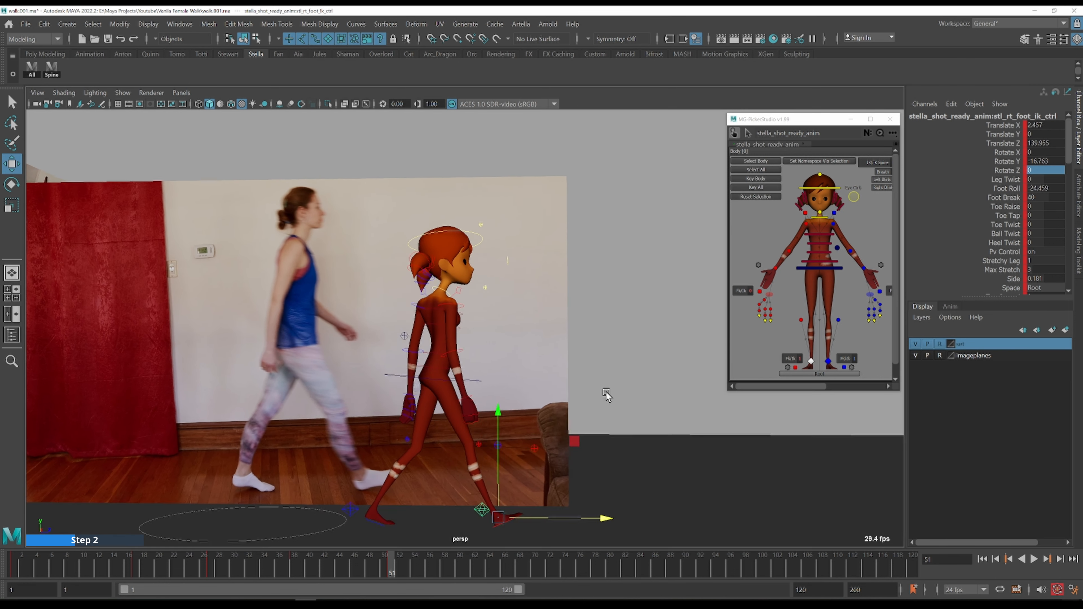
- Move the COG control forward to about Translate Z 101.989 at frame 51
{"action": "key", "text": "q"}
{"action": "left_click", "coordinate": [448, 386]}
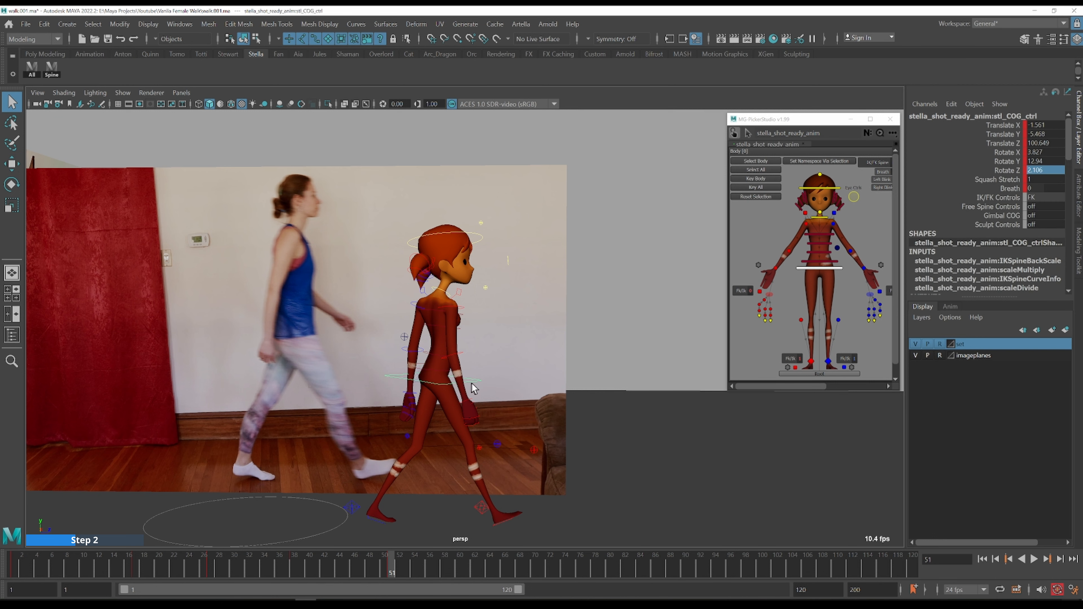
{"action": "key", "text": "w"}
{"action": "middle_click_drag", "start_coordinate": [474, 414], "coordinate": [516, 334], "text": "alt"}
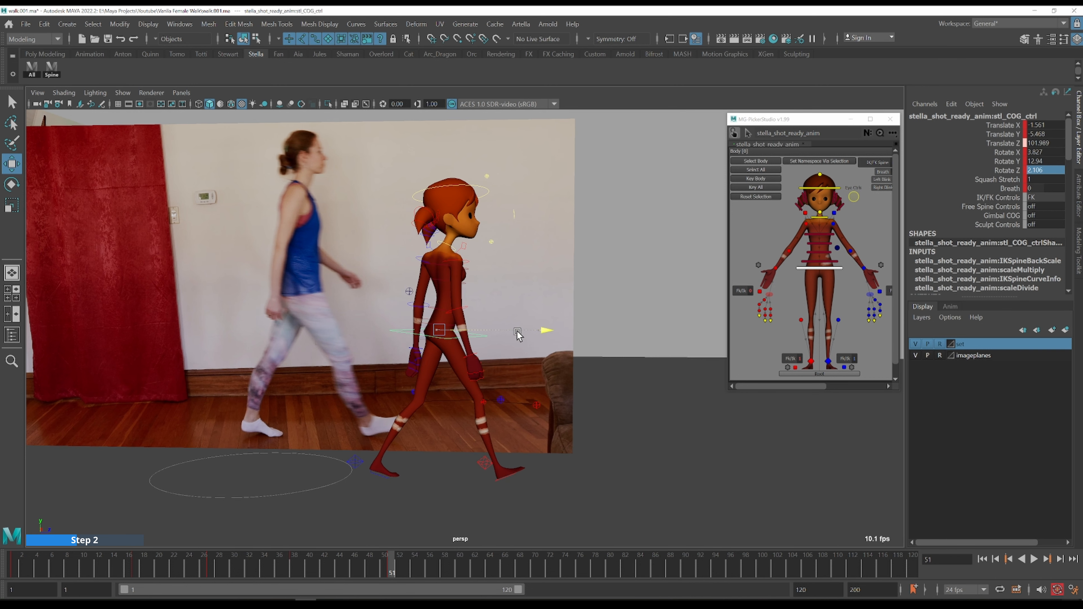
- Lengthen the stride by moving the right foot IK control to about Translate Z 141.575, enlarging the manipulator for finer control
{"action": "left_click", "coordinate": [485, 463]}
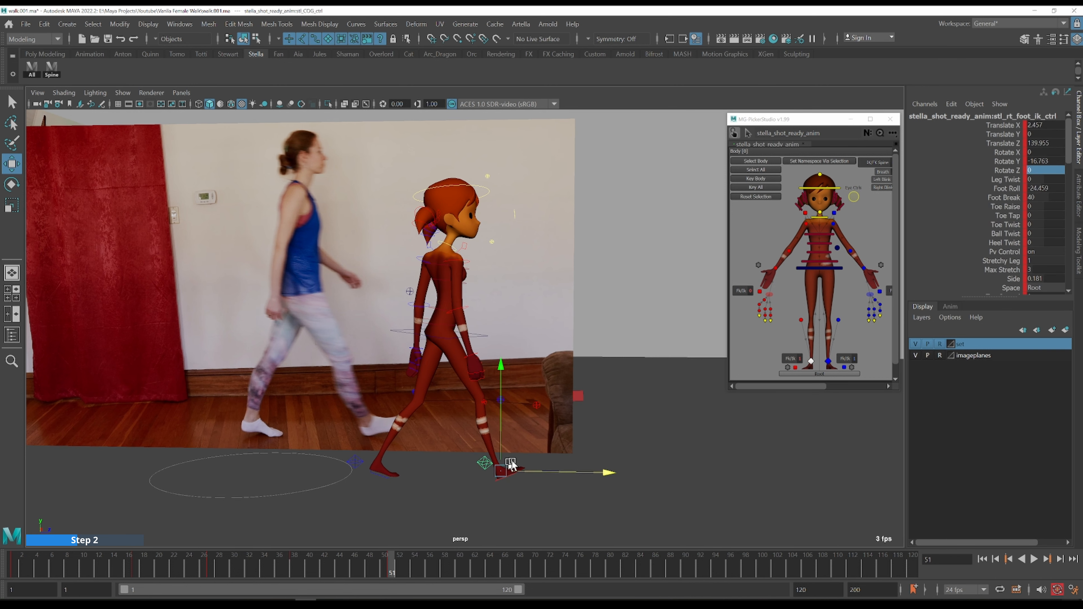
{"action": "left_click_drag", "start_coordinate": [553, 477], "coordinate": [558, 478]}
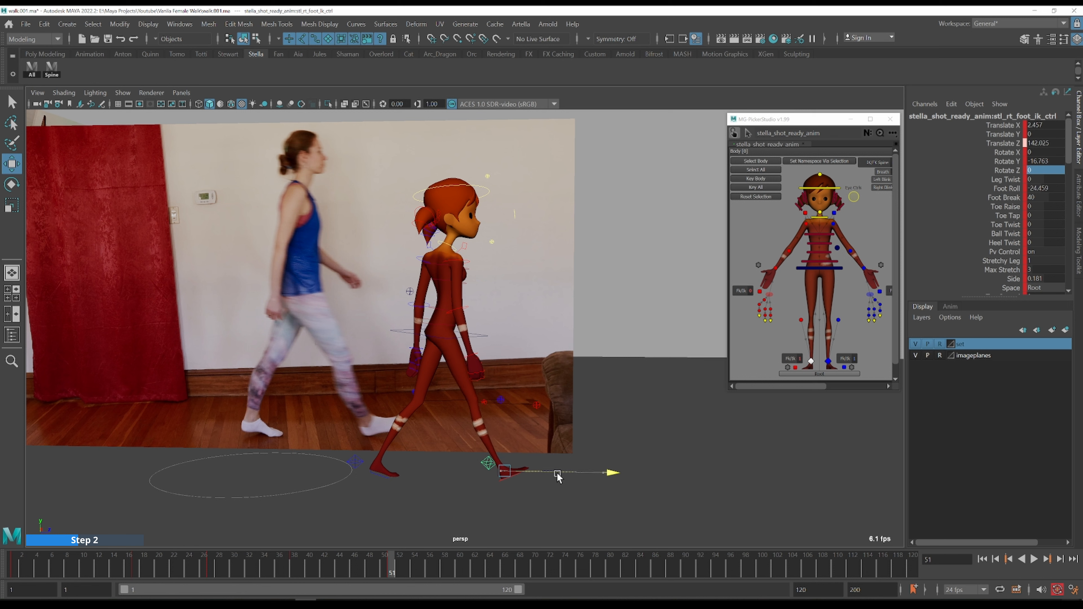
{"action": "left_click_drag", "start_coordinate": [558, 477], "coordinate": [548, 476]}
{"action": "key", "text": "plus"}
{"action": "key", "text": "plus"}
{"action": "left_click_drag", "start_coordinate": [620, 475], "coordinate": [620, 475]}
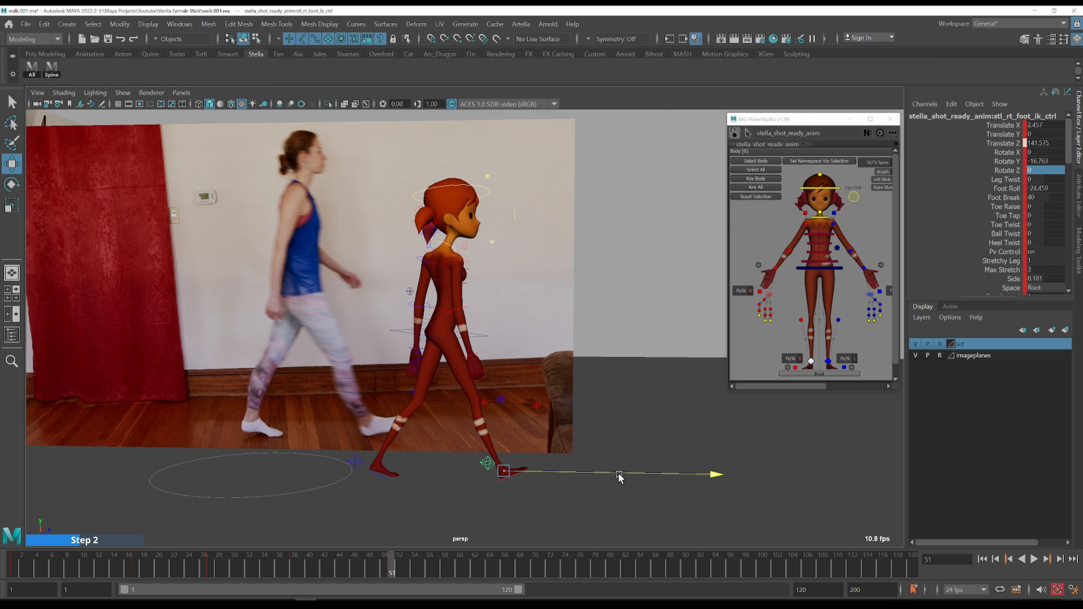
{"action": "key", "text": "q"}
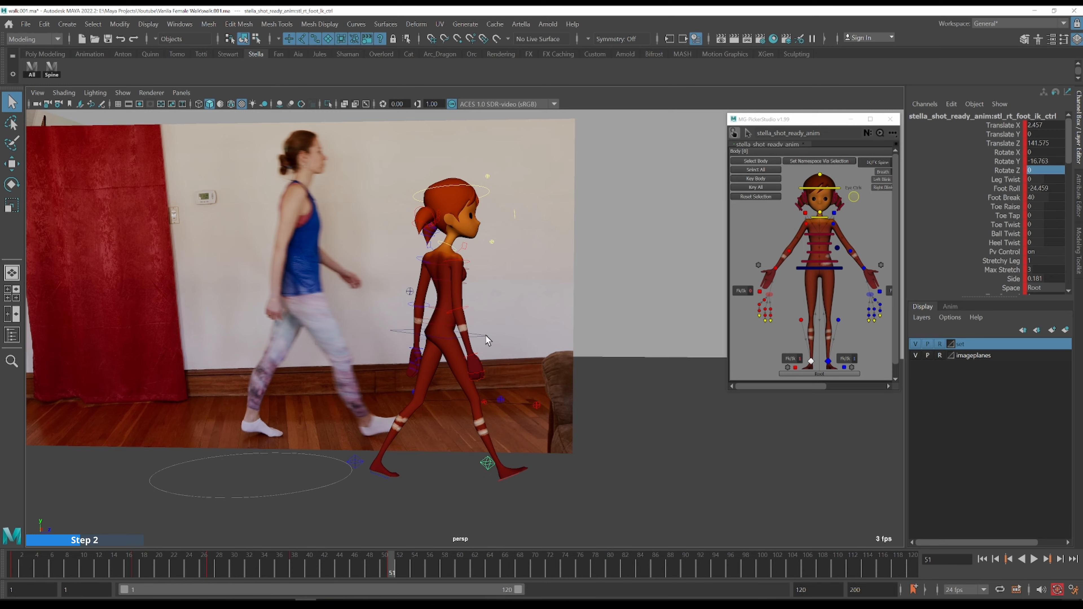
- Twist the COG control further to about Rotate Y 15, checking the hip rotation from above
{"action": "left_click", "coordinate": [487, 336]}
{"action": "key", "text": "e"}
{"action": "left_click_drag", "start_coordinate": [484, 344], "coordinate": [486, 386], "text": "alt"}
{"action": "left_click_drag", "start_coordinate": [541, 486], "coordinate": [535, 488]}
{"action": "left_click_drag", "start_coordinate": [514, 398], "coordinate": [521, 359], "text": "alt"}
{"action": "scroll", "coordinate": [495, 362], "scroll_direction": "down", "scroll_amount": 5}
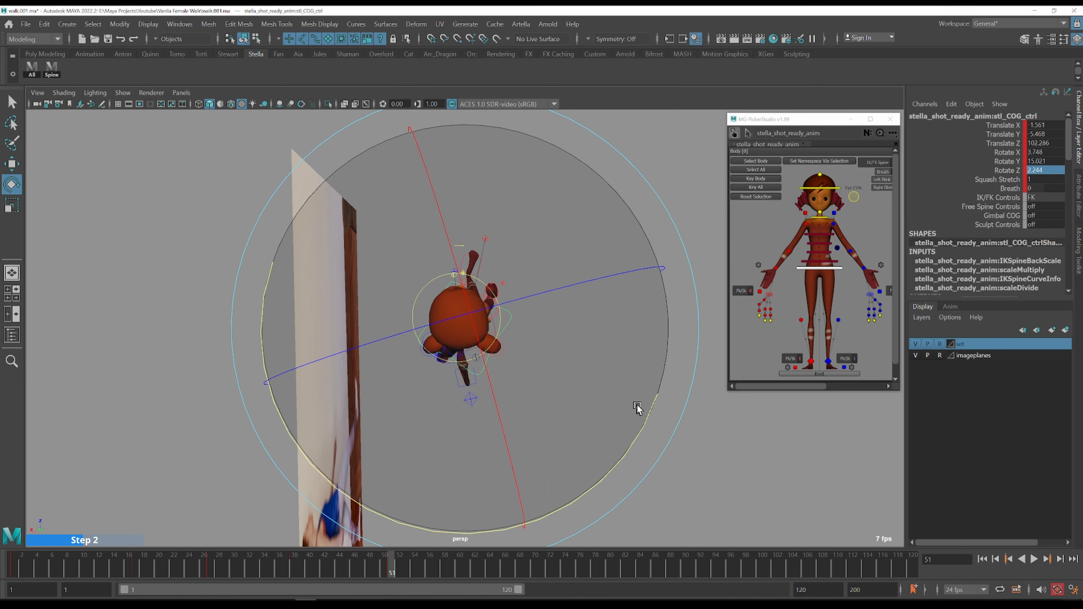
{"action": "left_click_drag", "start_coordinate": [653, 406], "coordinate": [654, 401]}
{"action": "left_click_drag", "start_coordinate": [654, 401], "coordinate": [428, 284], "text": "alt"}
{"action": "key", "text": "q"}
- Counter-twist the FK spine controls against the hips at frame 51, to about Rotate Y -9.492
{"action": "left_click", "coordinate": [507, 455]}
{"action": "scroll", "coordinate": [533, 341], "scroll_direction": "up", "scroll_amount": 2}
{"action": "left_click_drag", "start_coordinate": [558, 295], "coordinate": [510, 304], "text": "alt"}
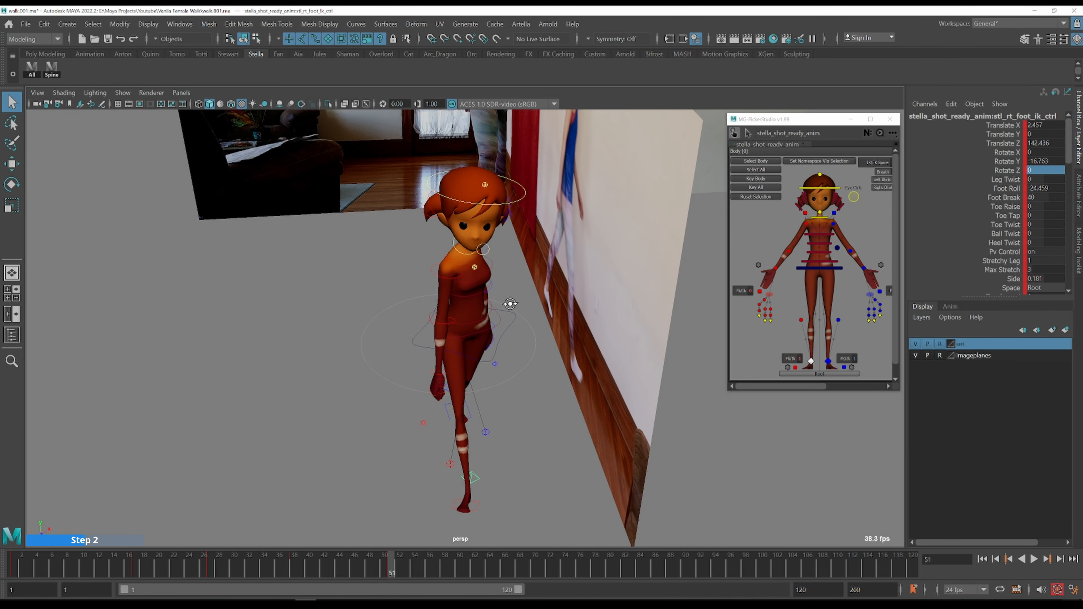
{"action": "left_click", "coordinate": [51, 68]}
{"action": "key", "text": "e"}
{"action": "left_click_drag", "start_coordinate": [586, 390], "coordinate": [513, 406]}
{"action": "left_click_drag", "start_coordinate": [473, 354], "coordinate": [533, 342], "text": "alt"}
{"action": "key", "text": "q"}
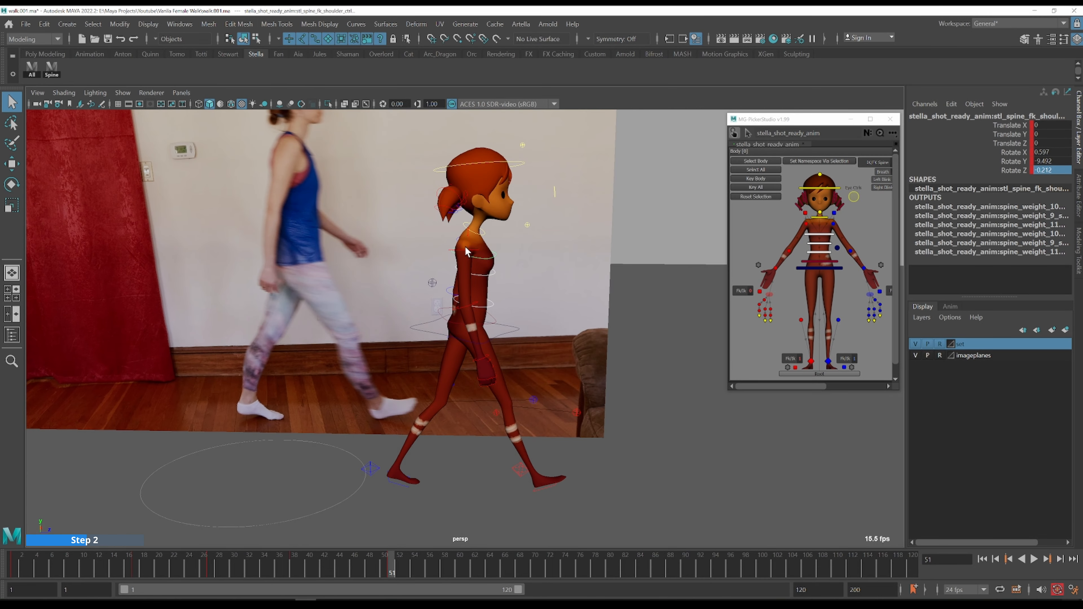
- Swing the right upper arm FK control backward at frame 51
{"action": "left_click_drag", "start_coordinate": [469, 246], "coordinate": [559, 281], "text": "alt"}
{"action": "key", "text": "e"}
{"action": "key", "text": "q"}
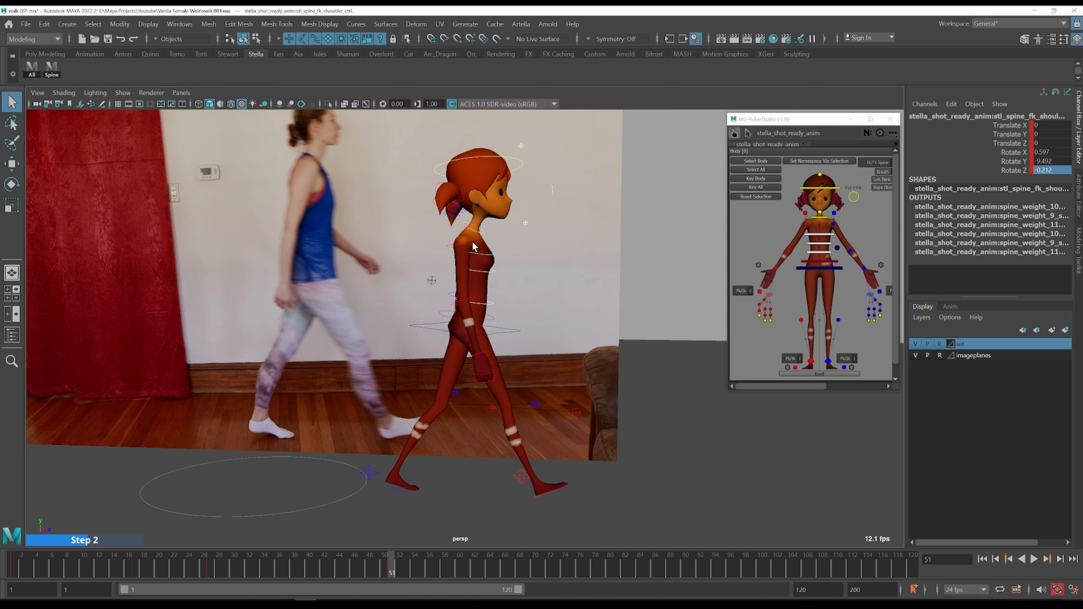
{"action": "left_click", "coordinate": [481, 244]}
{"action": "left_click", "coordinate": [472, 247]}
{"action": "key", "text": "e"}
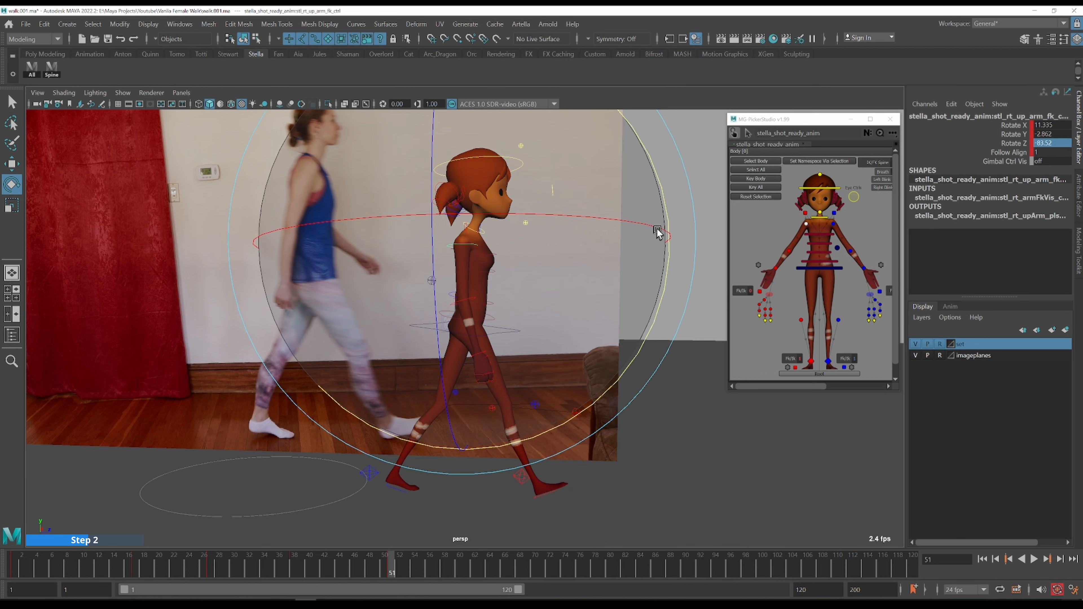
{"action": "left_click_drag", "start_coordinate": [662, 198], "coordinate": [624, 267]}
{"action": "key", "text": "q"}
- Rotate the right elbow FK control to about Rotate Y 19.179 at frame 51
{"action": "left_click", "coordinate": [454, 295]}
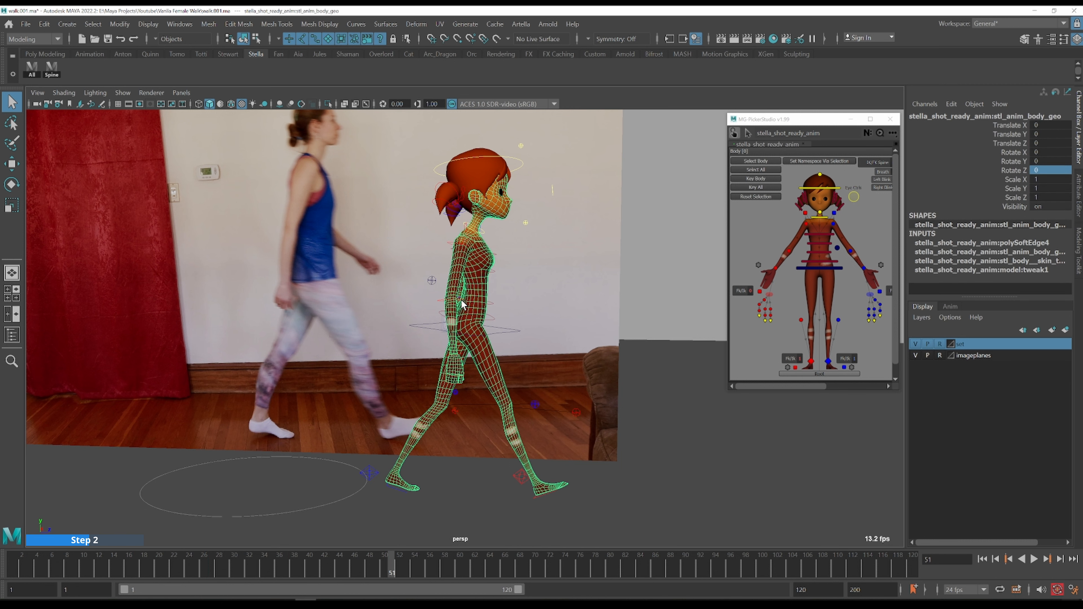
{"action": "left_click", "coordinate": [456, 298]}
{"action": "key", "text": "e"}
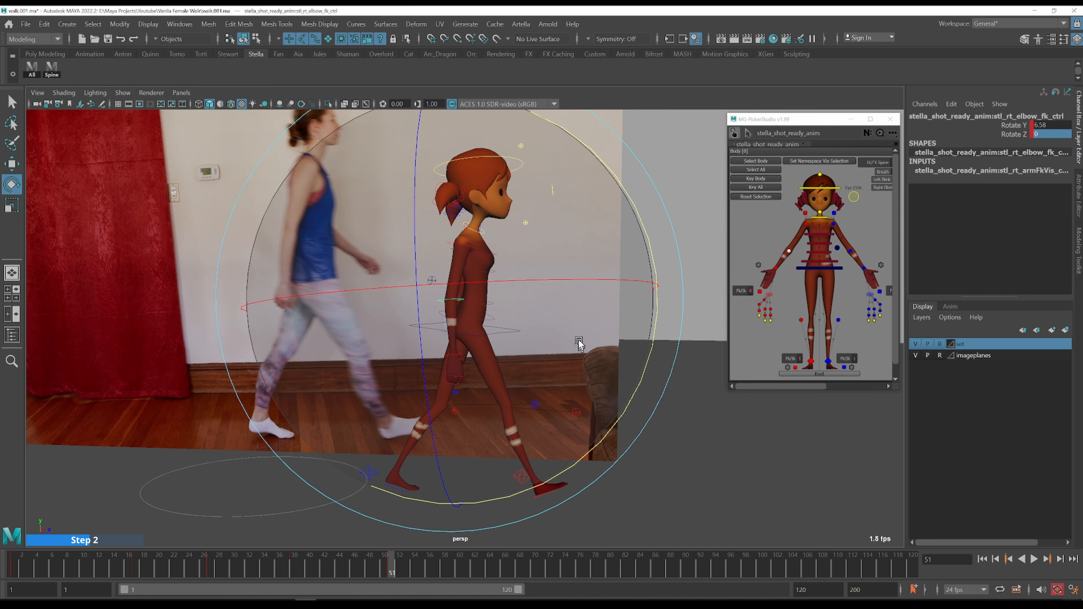
{"action": "left_click_drag", "start_coordinate": [649, 253], "coordinate": [658, 295]}
{"action": "key", "text": "minus"}
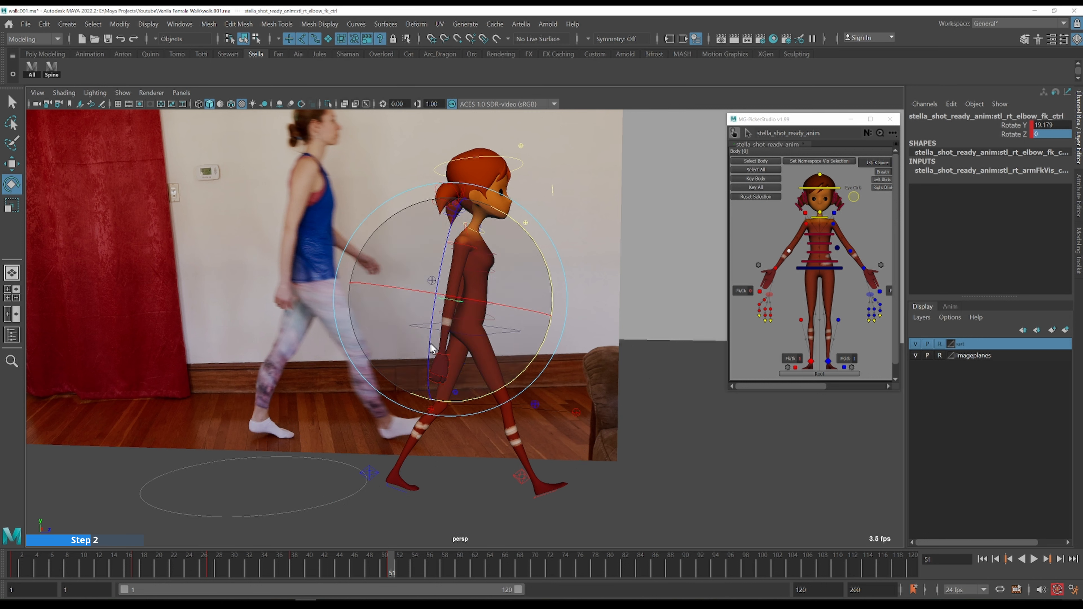
- Rotate the right wrist FK control to about Rotate Y -9.269 at frame 51, comparing it with the pose at frame 38
{"action": "key", "text": "q"}
{"action": "left_click", "coordinate": [442, 357]}
{"action": "key", "text": "e"}
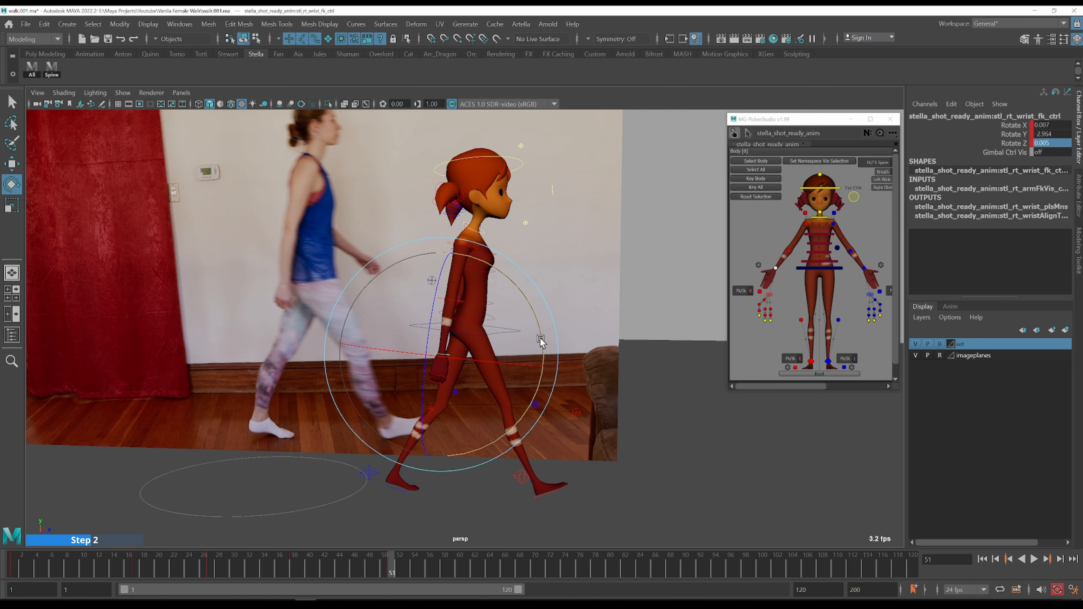
{"action": "left_click_drag", "start_coordinate": [540, 329], "coordinate": [538, 325]}
{"action": "key", "text": "comma"}
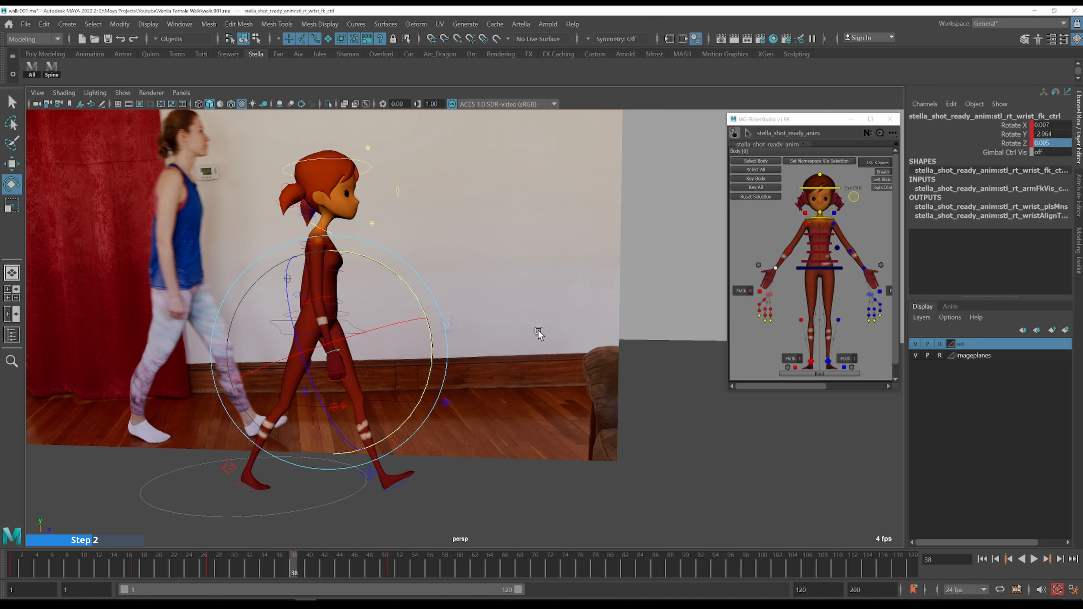
{"action": "key", "text": "period"}
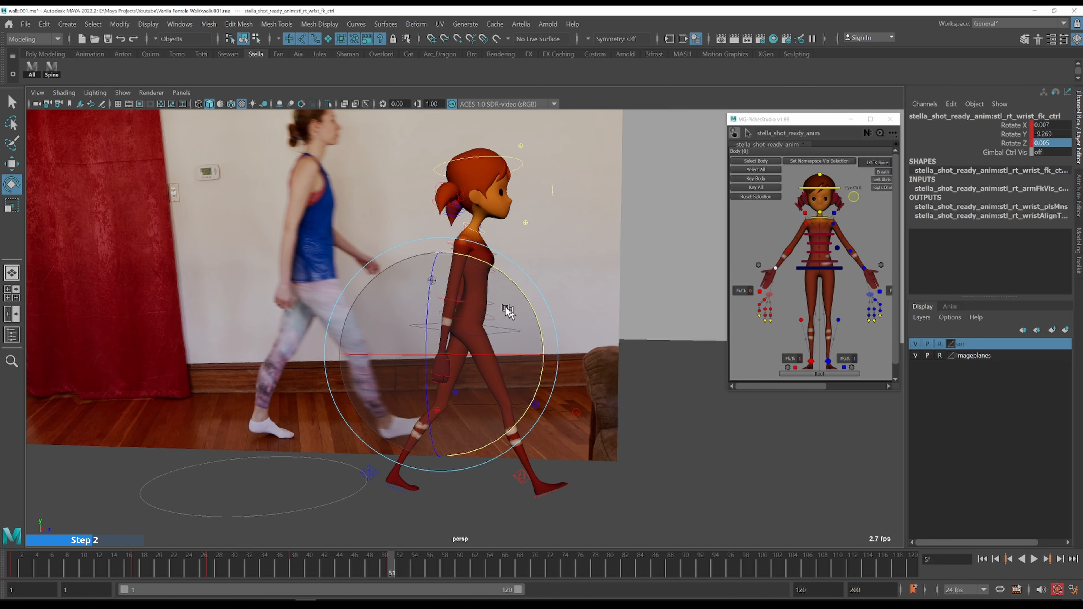
- Compare the right upper arm between frames 38 and 51, and rotate its FK control to about Rotate Y 11.093 at frame 51
{"action": "key", "text": "q"}
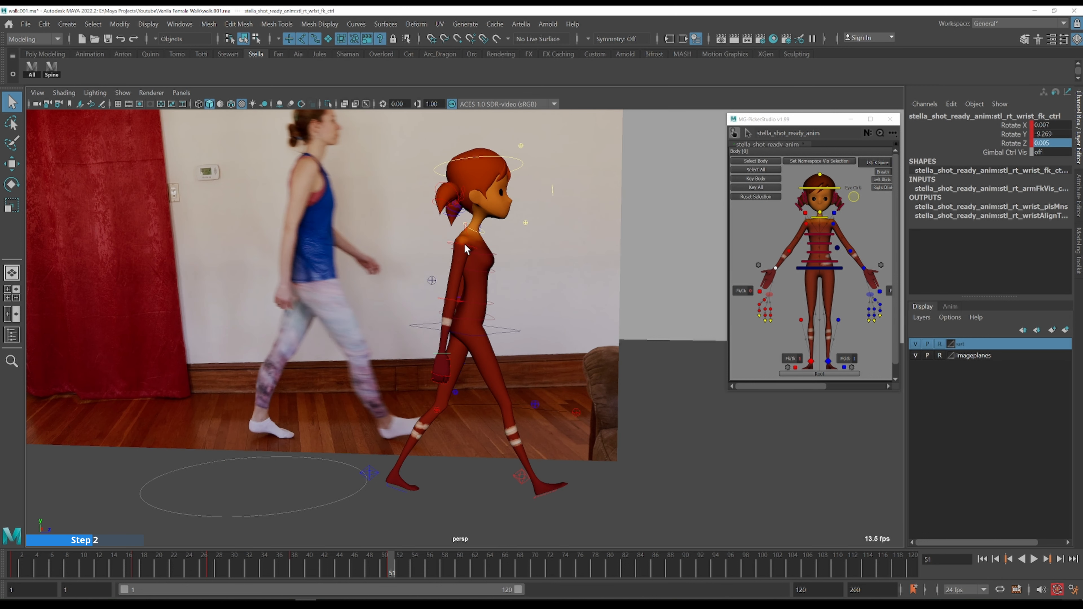
{"action": "left_click", "coordinate": [463, 244]}
{"action": "key", "text": "comma"}
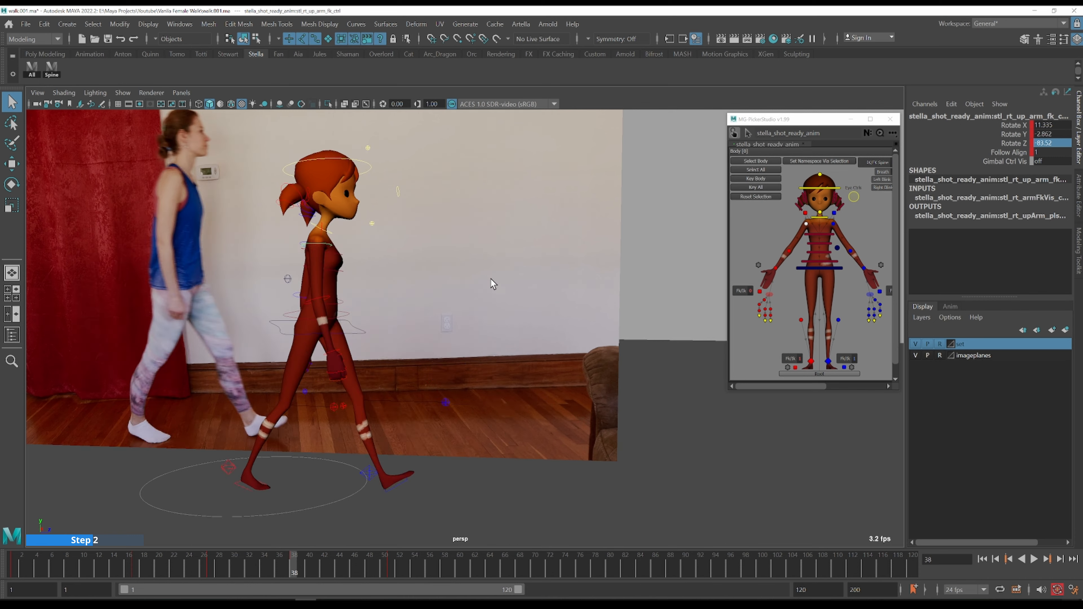
{"action": "key", "text": "period"}
{"action": "key", "text": "e"}
{"action": "left_click_drag", "start_coordinate": [549, 290], "coordinate": [548, 292]}
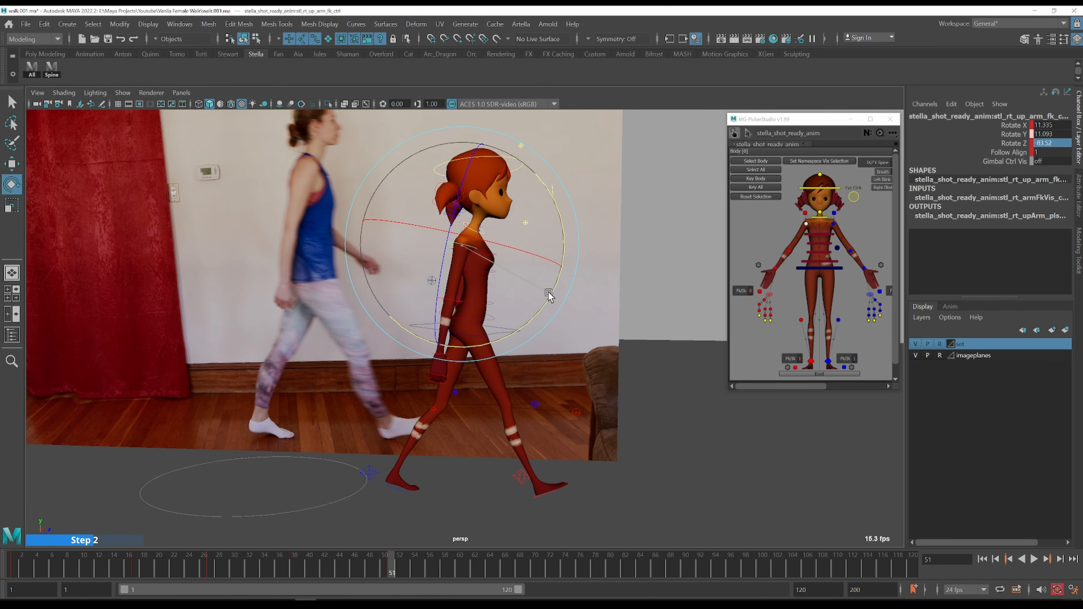
- Set the right clavicle control's Rotate Y to 0 at frame 51, leaving its other rotation channels as they are
{"action": "key", "text": "q"}
{"action": "left_click", "coordinate": [468, 235]}
{"action": "key", "text": "e"}
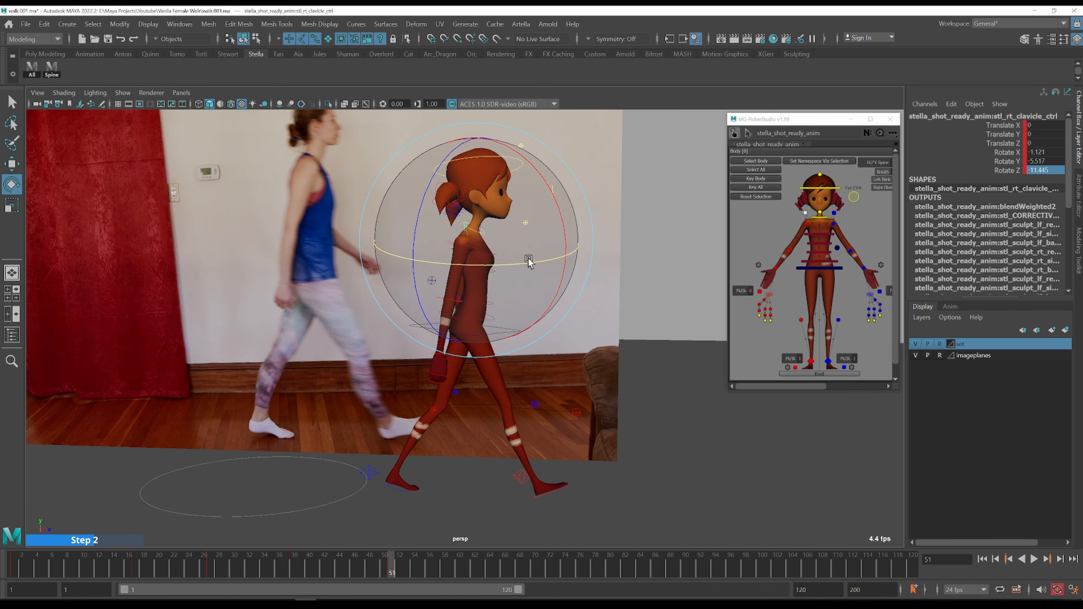
{"action": "left_click_drag", "start_coordinate": [533, 264], "coordinate": [527, 265]}
{"action": "key", "text": "ctrl+z"}
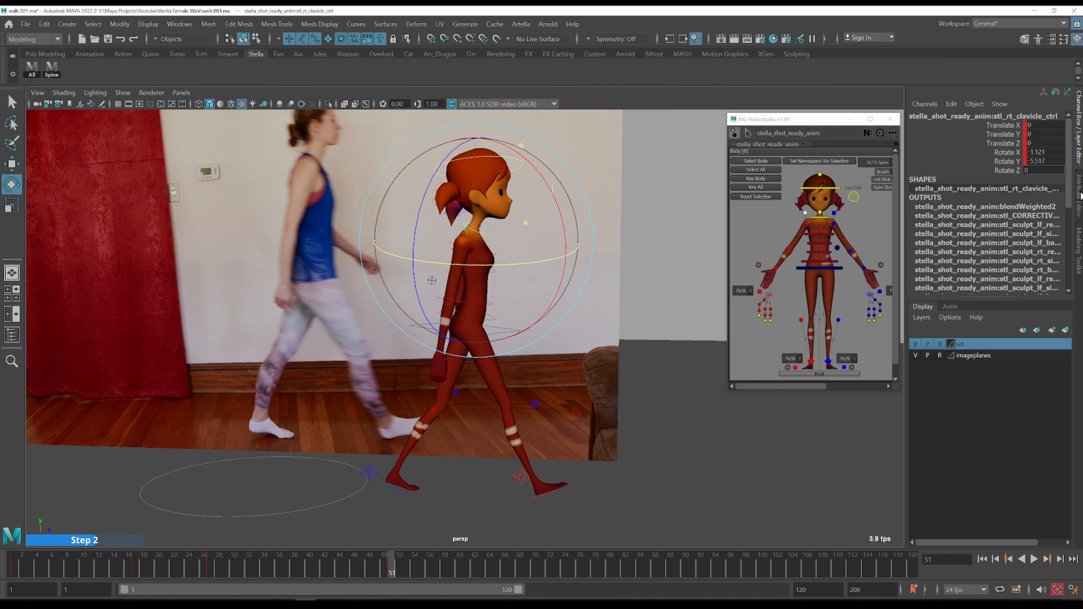
{"action": "key", "text": "Return"}
{"action": "key", "text": "ctrl+z"}
{"action": "double_click", "coordinate": [1037, 161]}
{"action": "type", "text": "0"}
{"action": "key", "text": "Return"}
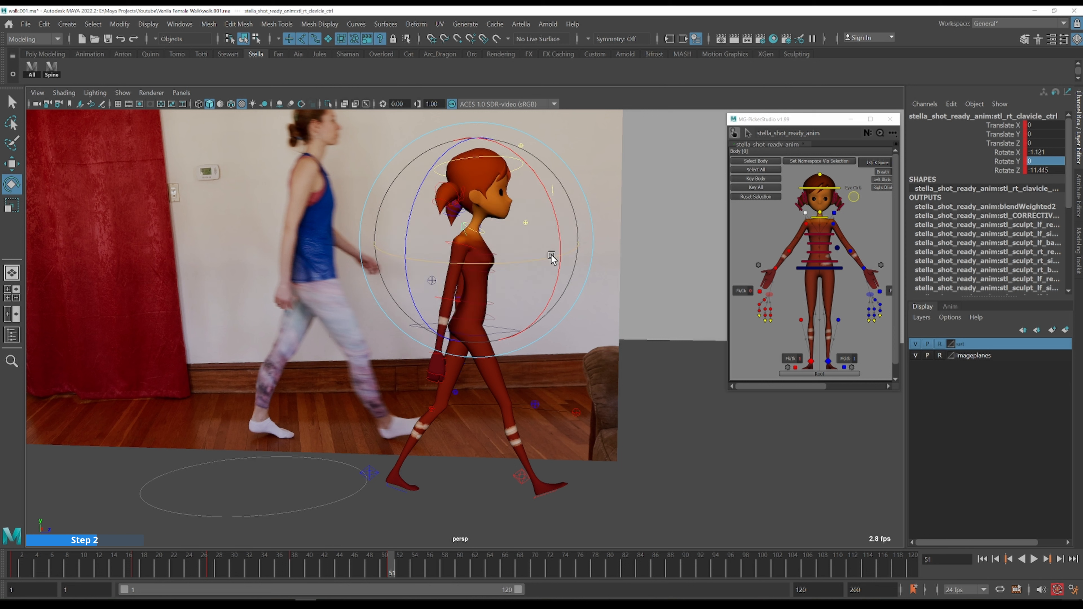
- Rotate the right clavicle control to about Rotate Y 2.1 at frame 51
{"action": "key", "text": "q"}
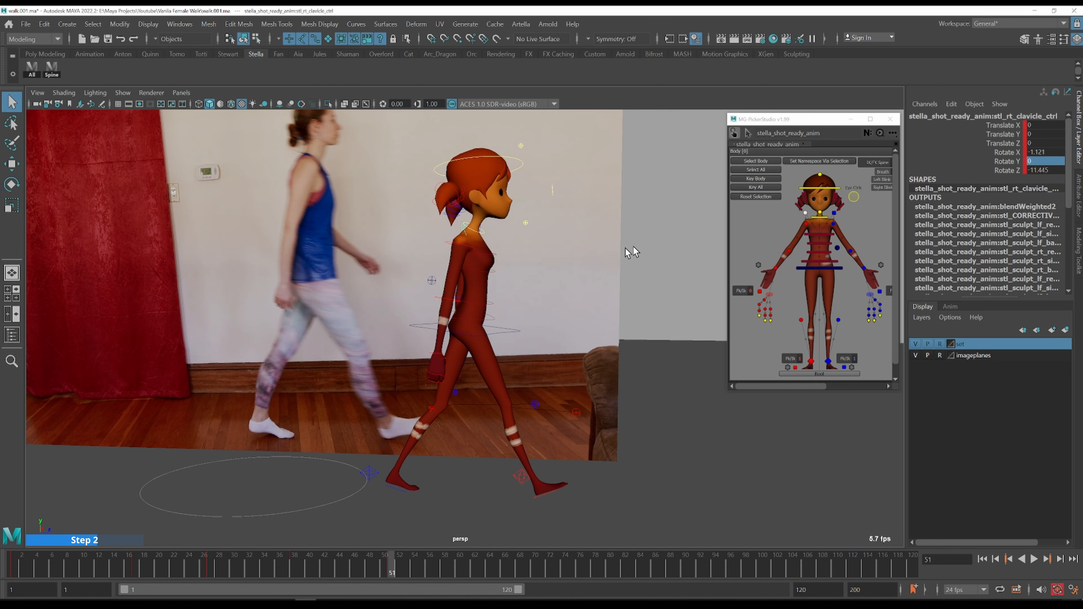
{"action": "key", "text": "e"}
{"action": "left_click_drag", "start_coordinate": [546, 257], "coordinate": [544, 262]}
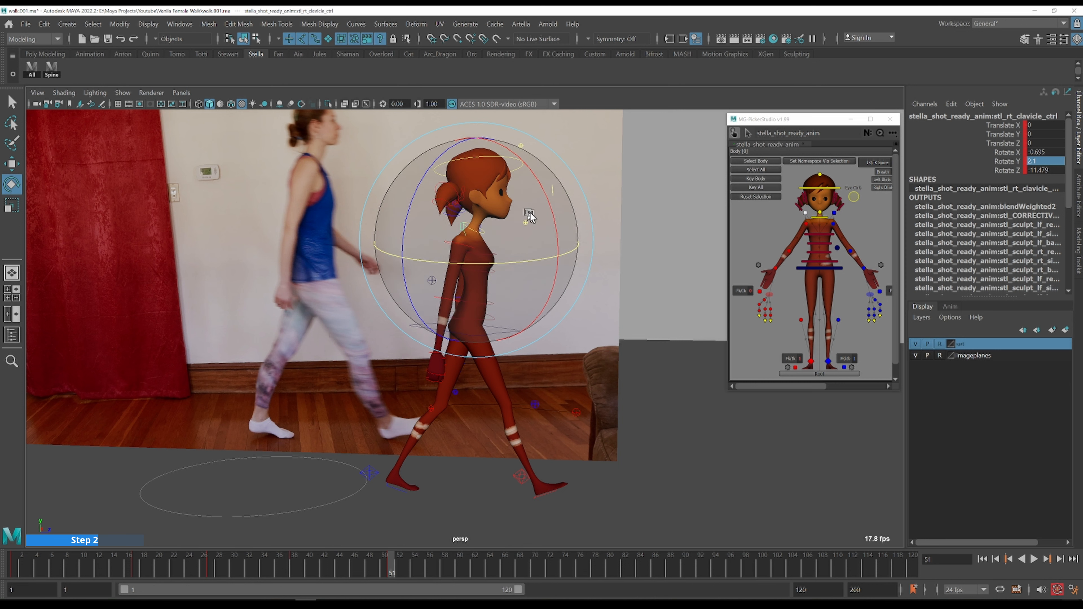
{"action": "key", "text": "."}
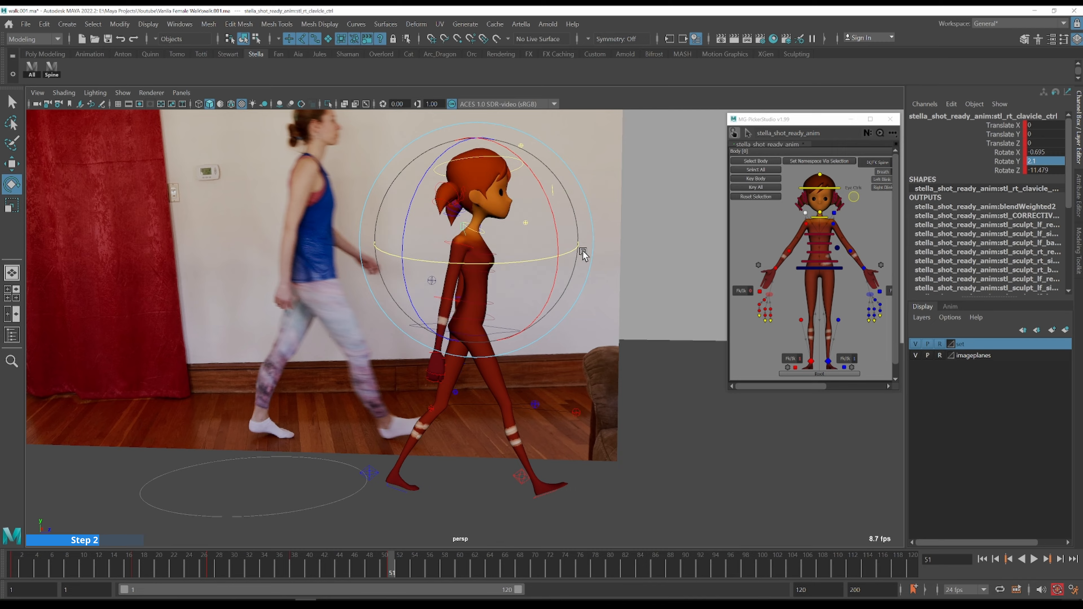
- Swing the left upper arm FK control forward to about Rotate Y -25.383 at frame 51, working from an overhead view
{"action": "left_click_drag", "start_coordinate": [613, 249], "coordinate": [536, 376], "text": "alt"}
{"action": "key", "text": "q"}
{"action": "left_click", "coordinate": [503, 252]}
{"action": "key", "text": "e"}
{"action": "key", "text": "ctrl+z"}
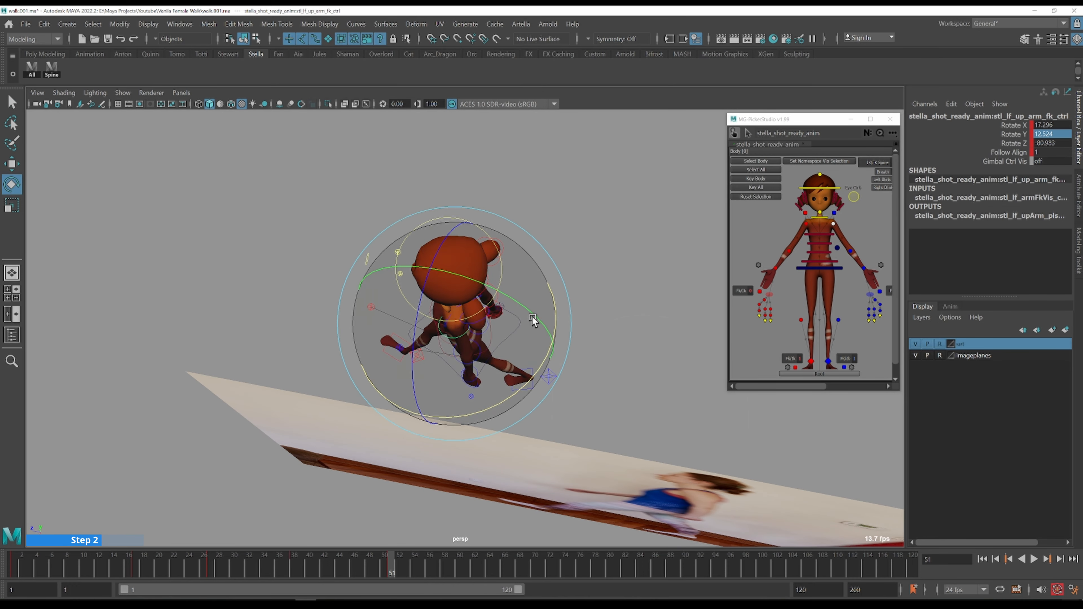
{"action": "left_click_drag", "start_coordinate": [536, 318], "coordinate": [622, 308]}
{"action": "left_click_drag", "start_coordinate": [634, 301], "coordinate": [630, 305], "text": "alt"}
- Bend the left elbow FK control to about Rotate Y -18.9 at frame 51
{"action": "key", "text": "q"}
{"action": "left_click", "coordinate": [502, 292]}
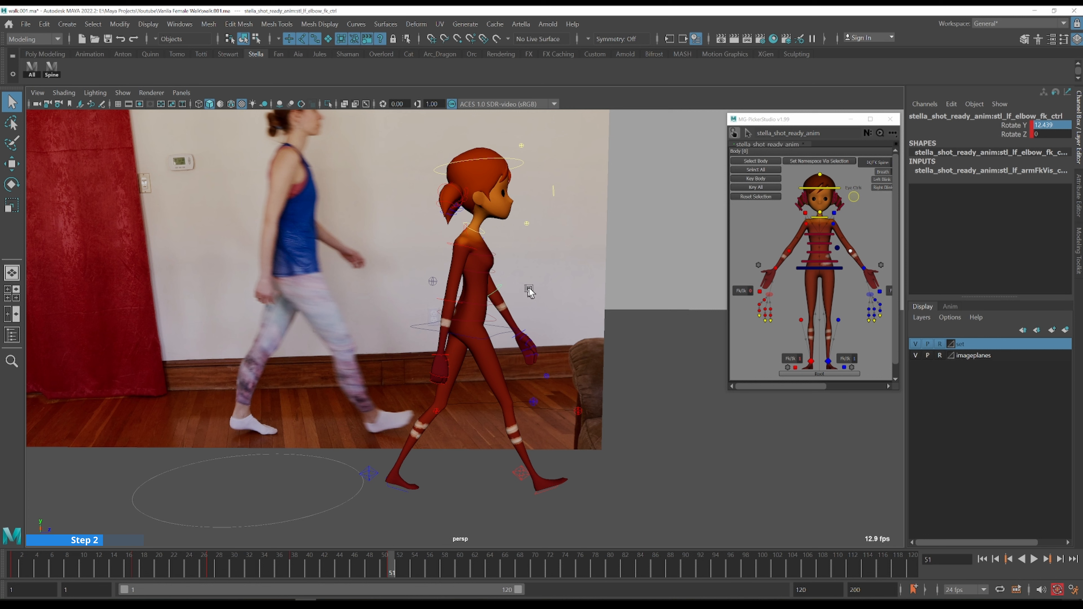
{"action": "key", "text": "e"}
{"action": "left_click_drag", "start_coordinate": [573, 230], "coordinate": [527, 202]}
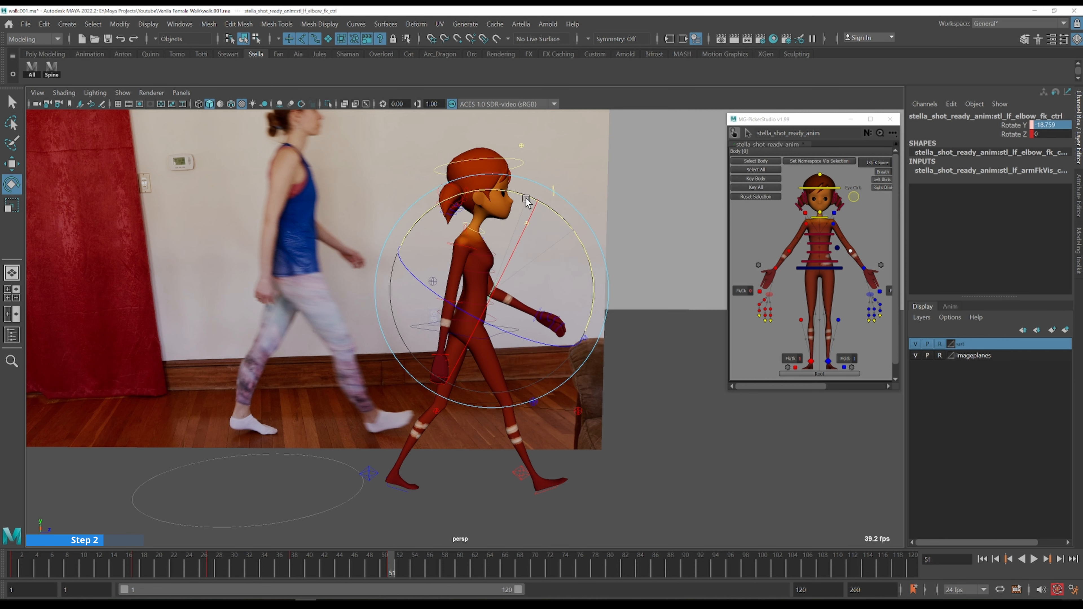
{"action": "key", "text": "q"}
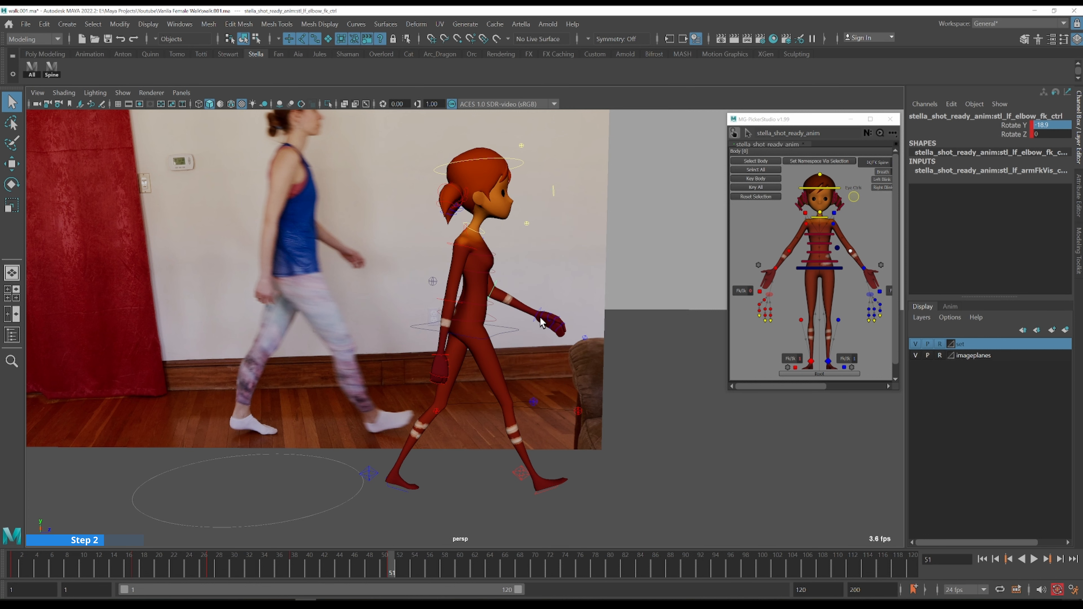
- Fine-tune the left upper arm FK control's rotation at frame 51, judging the arm's angle from the front
{"action": "left_click", "coordinate": [539, 318]}
{"action": "left_click_drag", "start_coordinate": [539, 318], "coordinate": [494, 242], "text": "alt"}
{"action": "key", "text": "e"}
{"action": "key", "text": "q"}
{"action": "left_click", "coordinate": [494, 242]}
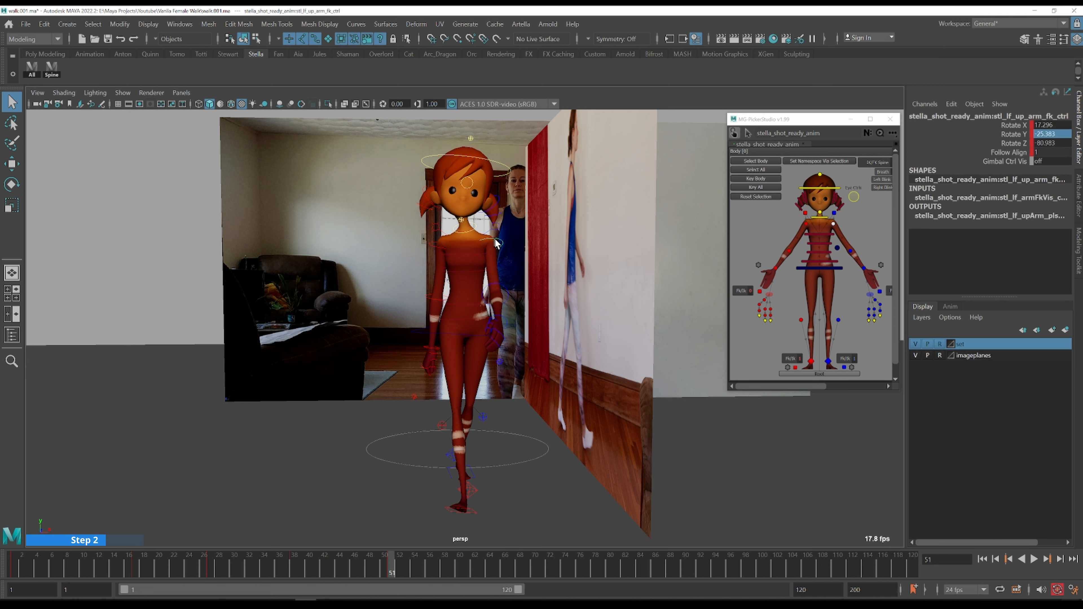
{"action": "key", "text": "e"}
{"action": "left_click_drag", "start_coordinate": [554, 195], "coordinate": [548, 198]}
- Rotate the right upper arm FK control to about Rotate X 0.579 and Rotate Z -81.401 at frame 51
{"action": "left_click_drag", "start_coordinate": [414, 292], "coordinate": [484, 250], "text": "alt"}
{"action": "key", "text": "q"}
{"action": "left_click", "coordinate": [483, 250]}
{"action": "key", "text": "e"}
{"action": "mouse_move", "coordinate": [555, 258]}
{"action": "left_mouse_down"}
{"action": "mouse_move", "coordinate": [525, 270]}
{"action": "mouse_move", "coordinate": [543, 275]}
{"action": "left_mouse_up"}
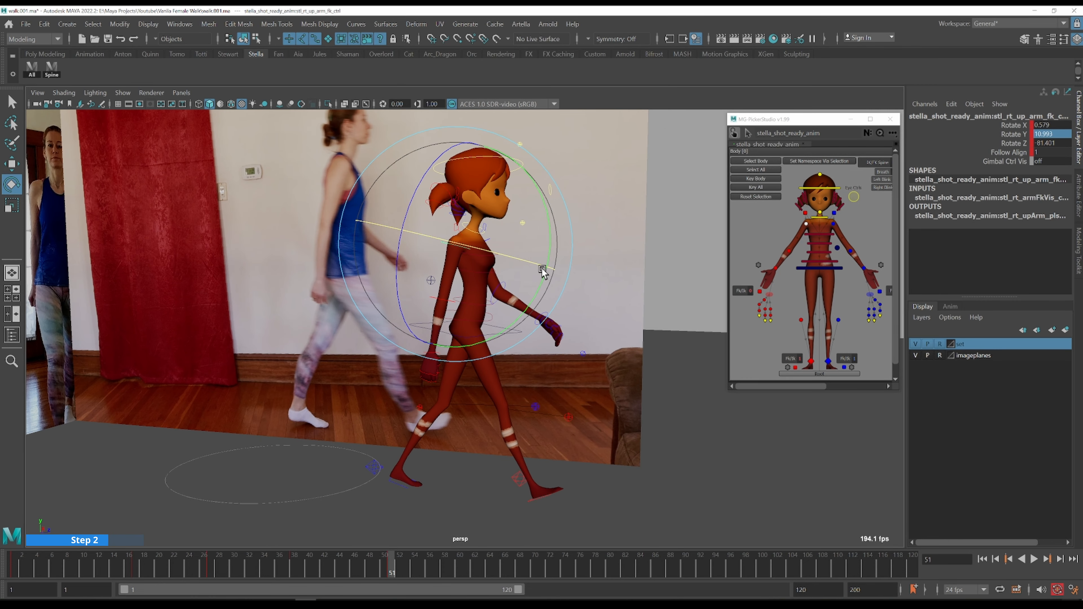
- Look through the shotcam_side orthographic camera and compare Stella's frame 51 pose with the walking woman in the side reference
{"action": "left_click", "coordinate": [182, 92]}
{"action": "mouse_move", "coordinate": [268, 126]}
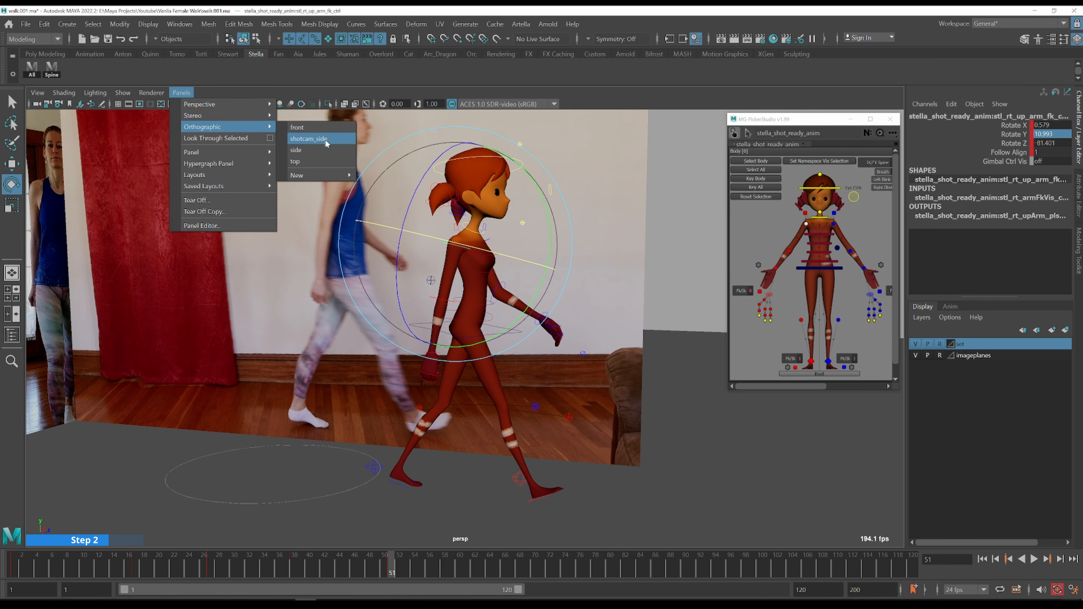
{"action": "left_click", "coordinate": [308, 138]}
{"action": "key", "text": "q"}
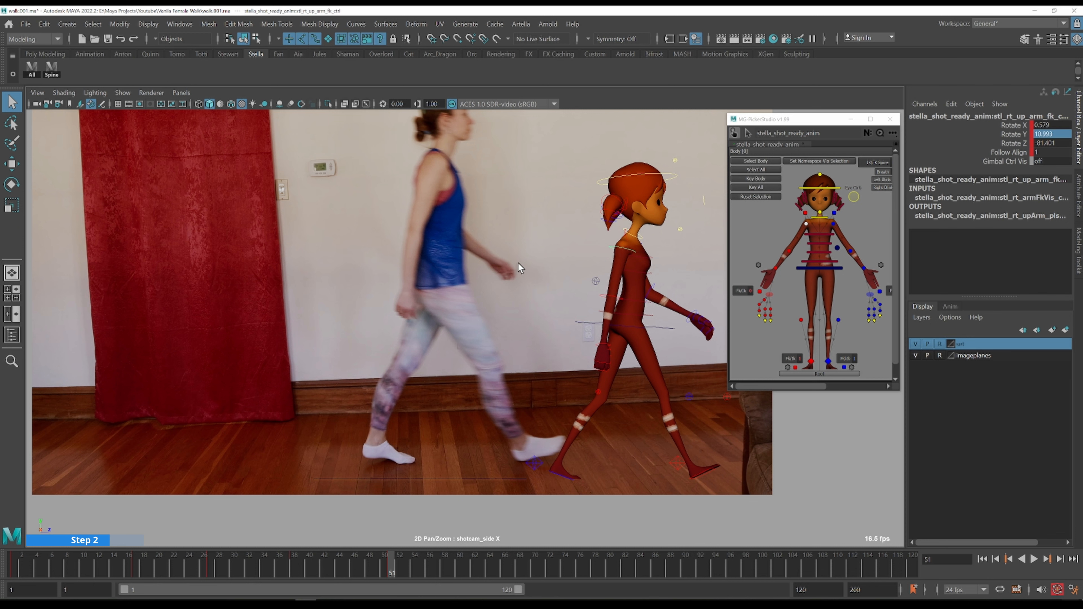
{"action": "key", "text": "backslash"}
{"action": "middle_click_drag", "start_coordinate": [488, 282], "coordinate": [442, 288], "text": "alt"}
{"action": "right_click_drag", "start_coordinate": [442, 288], "coordinate": [573, 308], "text": "alt"}
{"action": "middle_click_drag", "start_coordinate": [573, 308], "coordinate": [505, 277], "text": "alt"}
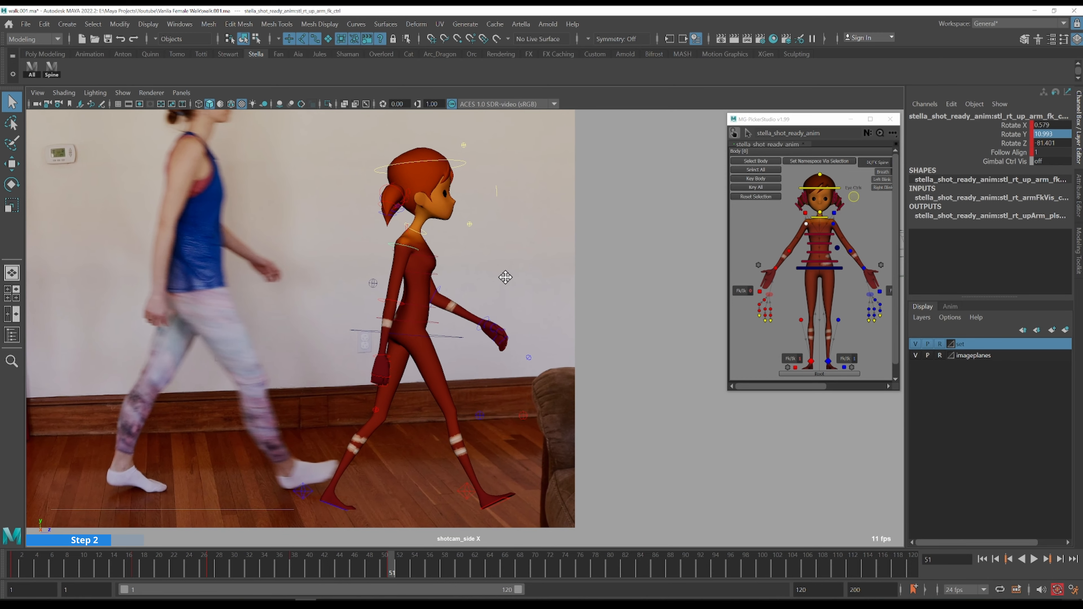
- Rotate the left clavicle control forward in the perspective view to about Rotate Y -11.234 at frame 51
{"action": "key", "text": "space"}
{"action": "left_click_drag", "start_coordinate": [490, 278], "coordinate": [491, 253]}
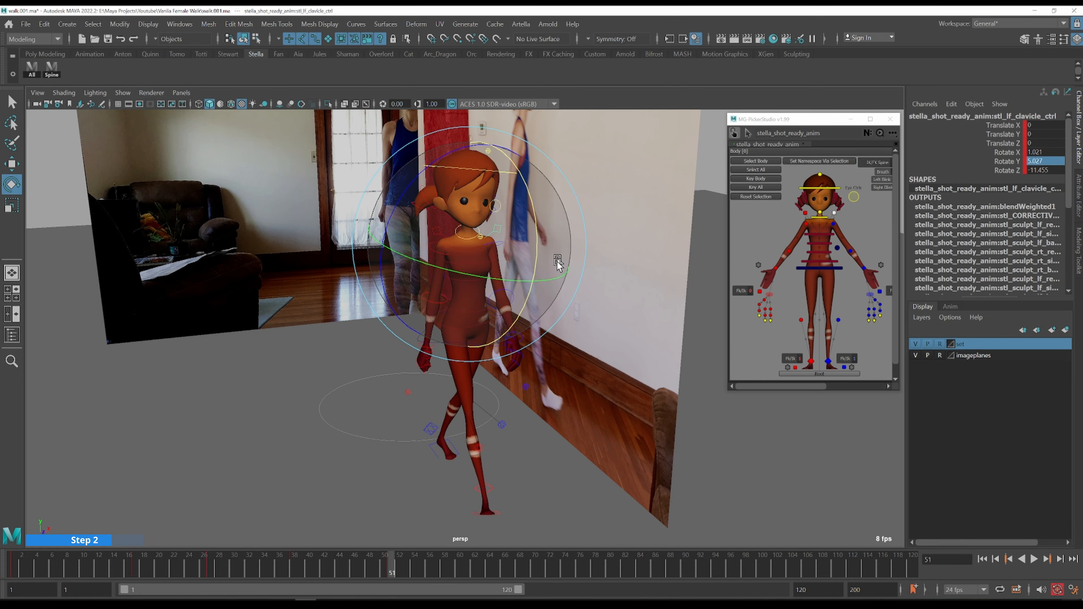
{"action": "left_click_drag", "start_coordinate": [559, 277], "coordinate": [468, 261]}
{"action": "left_click_drag", "start_coordinate": [535, 305], "coordinate": [467, 290]}
{"action": "scroll", "coordinate": [510, 223], "scroll_direction": "up", "scroll_amount": 3}
{"action": "middle_click_drag", "start_coordinate": [530, 194], "coordinate": [516, 261], "text": "alt"}
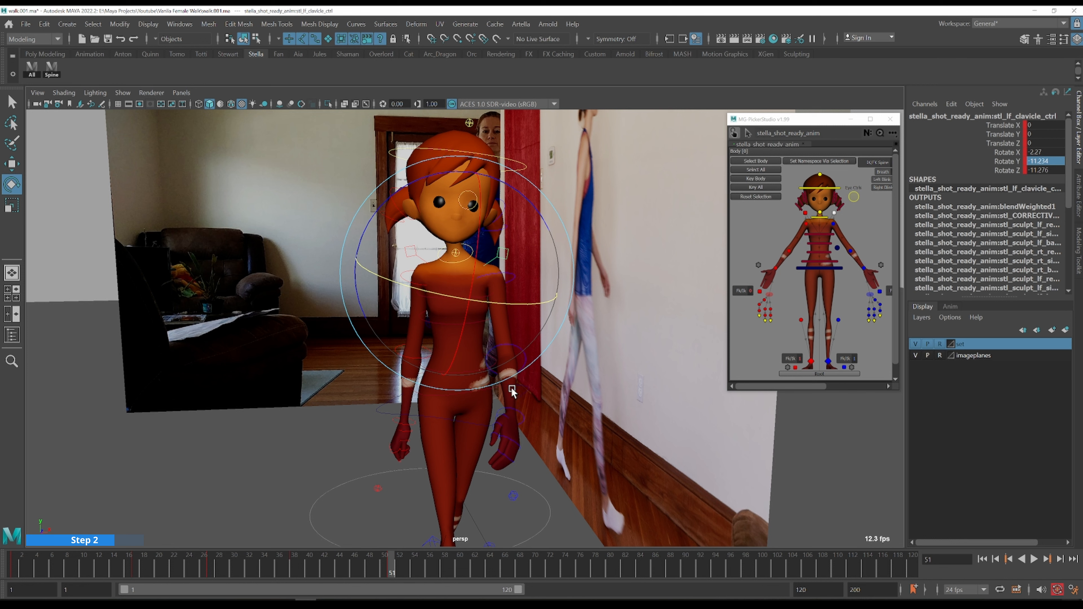
- Adjust the right clavicle control's rotation at frame 51, judging the shoulder from the character's right side
{"action": "left_click_drag", "start_coordinate": [530, 204], "coordinate": [441, 257]}
{"action": "key", "text": "q"}
{"action": "left_click", "coordinate": [438, 256]}
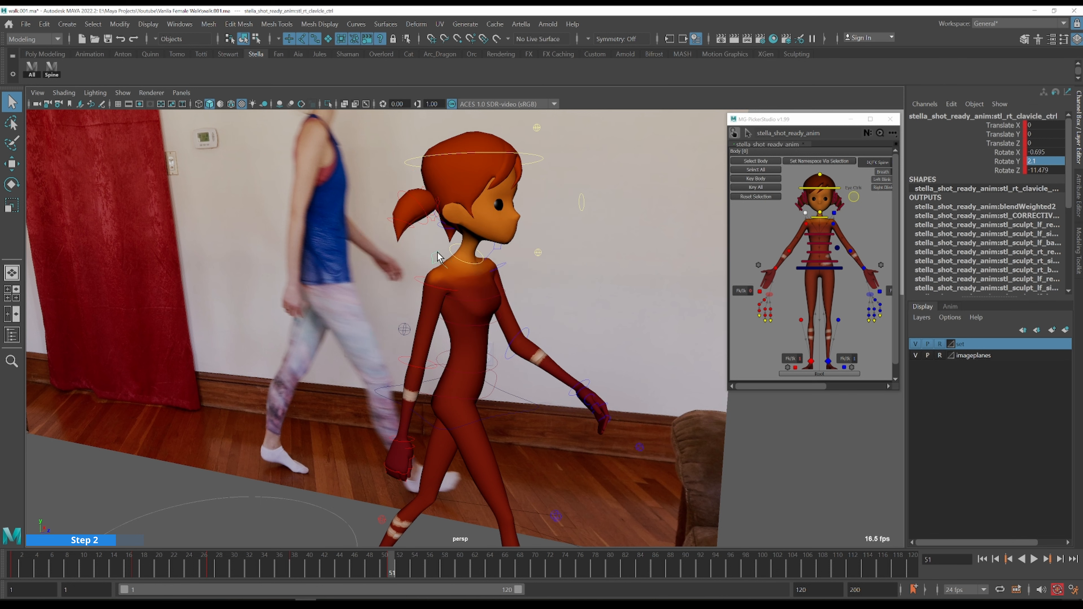
{"action": "key", "text": "e"}
{"action": "left_click_drag", "start_coordinate": [432, 191], "coordinate": [486, 254]}
- Tilt the neck control sideways in the front reference view to about Rotate Z -5.944 at frame 51
{"action": "key", "text": "q"}
{"action": "left_click", "coordinate": [484, 259]}
{"action": "key", "text": "space"}
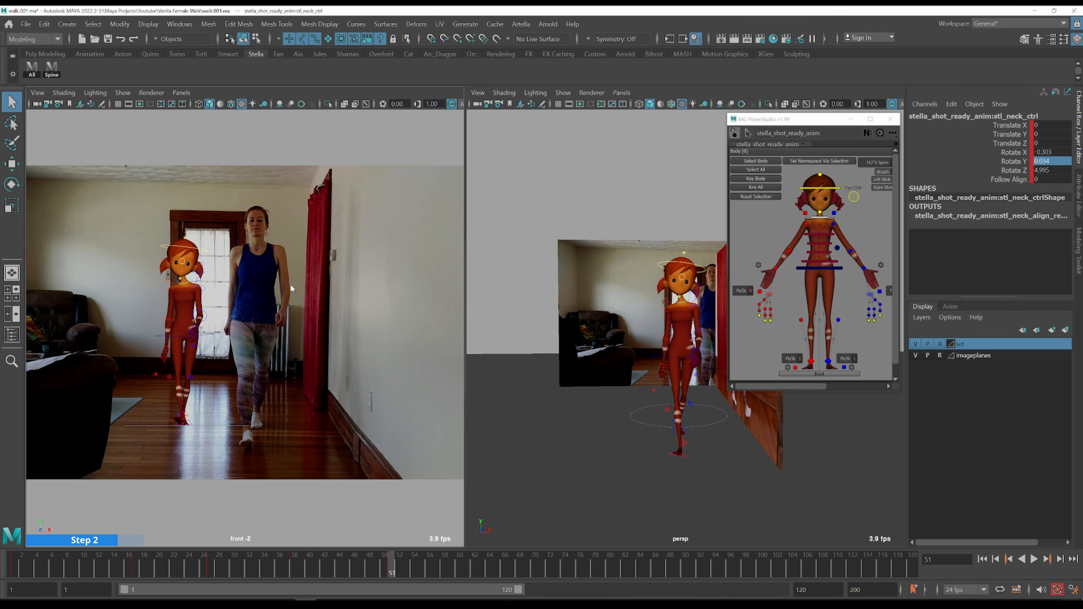
{"action": "key", "text": "space"}
{"action": "key", "text": "e"}
{"action": "left_click_drag", "start_coordinate": [430, 222], "coordinate": [439, 203]}
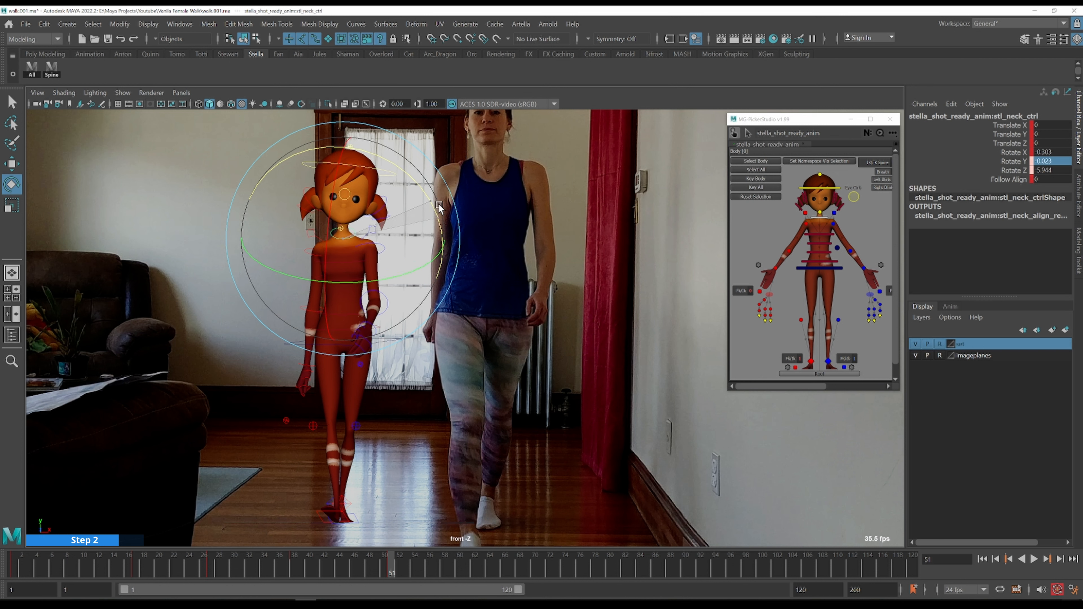
- Counter-tilt the head control to about Rotate Z -2.051 at frame 51 in the front view
{"action": "key", "text": "q"}
{"action": "left_click", "coordinate": [402, 186]}
{"action": "key", "text": "e"}
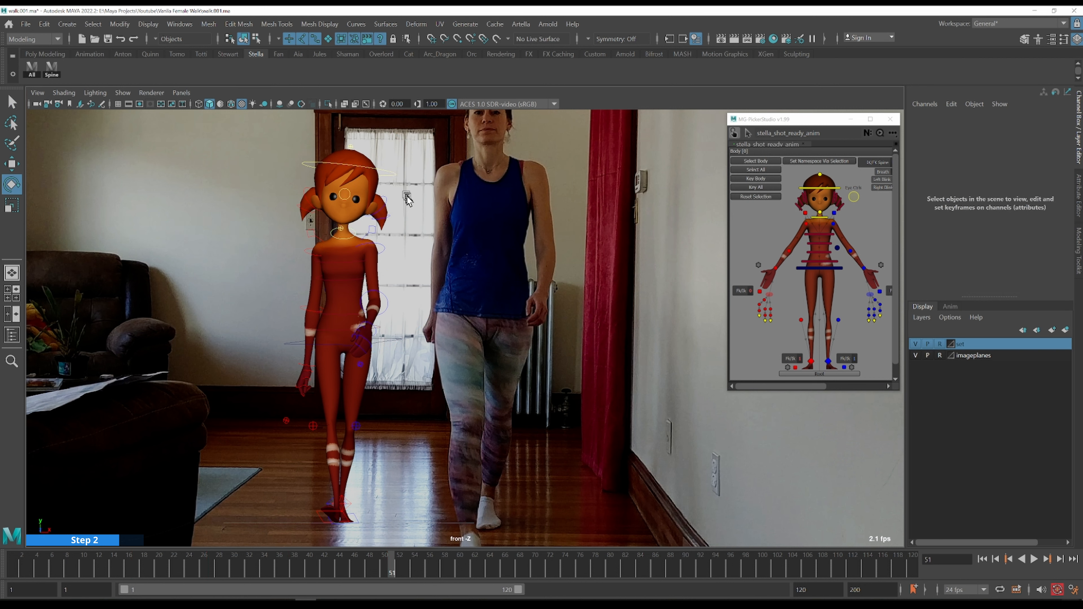
{"action": "left_click", "coordinate": [384, 168]}
{"action": "left_click_drag", "start_coordinate": [439, 244], "coordinate": [441, 236]}
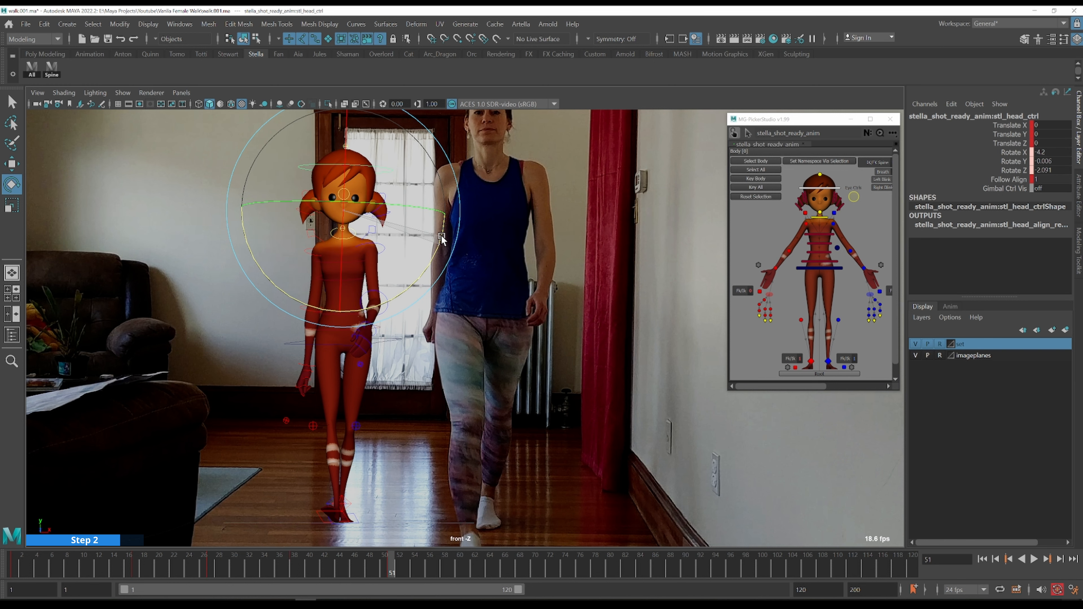
{"action": "key", "text": "q"}
- Adjust the COG control's Rotate X at frame 51 in the perspective view to refine the body's lean against the side reference
{"action": "key", "text": "space"}
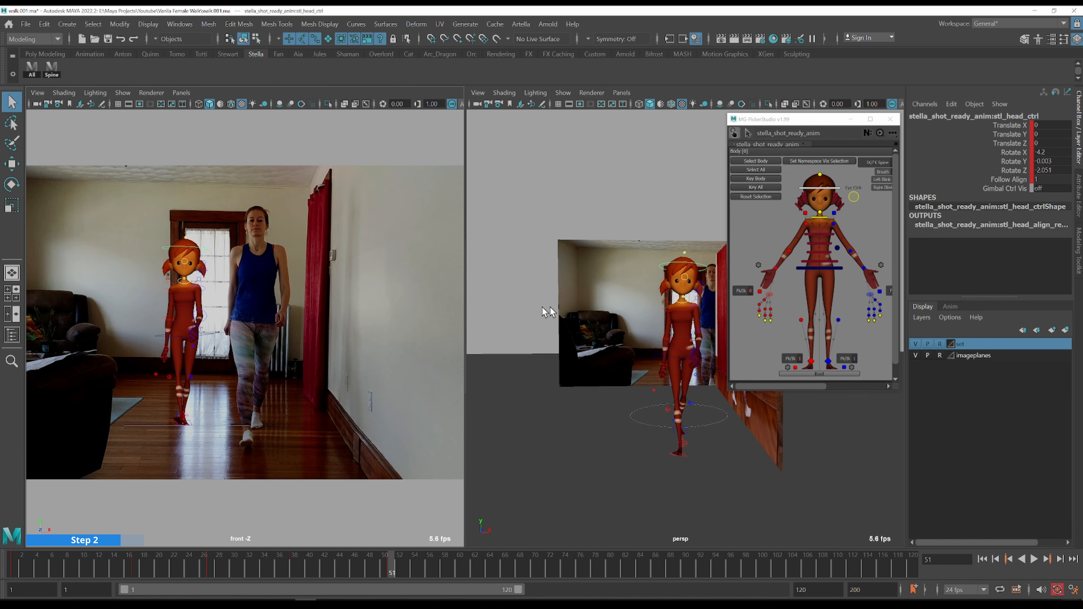
{"action": "left_click_drag", "start_coordinate": [593, 311], "coordinate": [666, 312], "text": "alt"}
{"action": "left_click", "coordinate": [701, 354]}
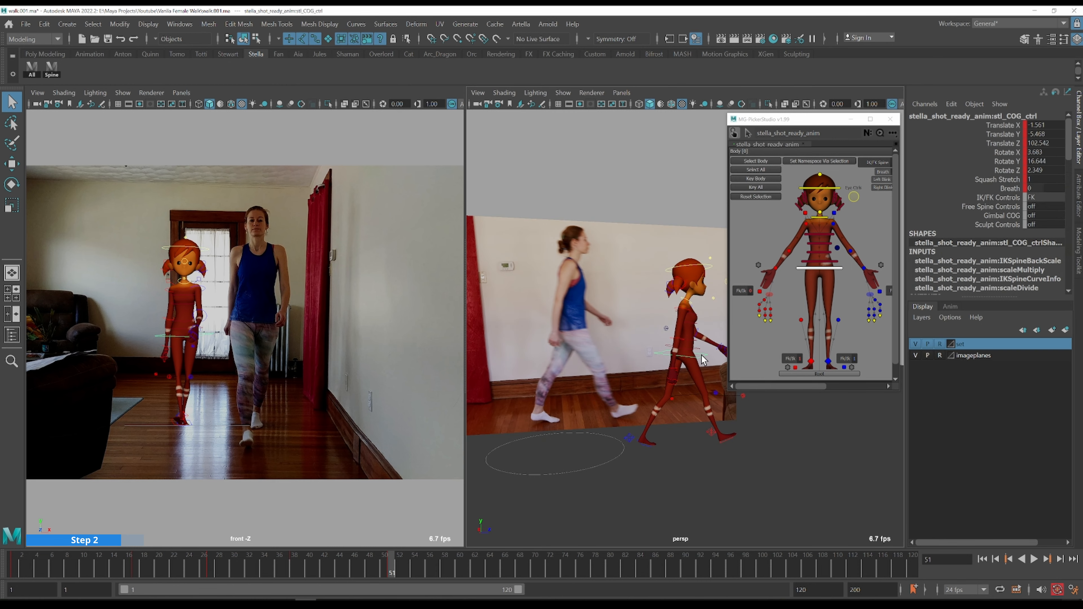
{"action": "key", "text": "space"}
{"action": "left_click_drag", "start_coordinate": [539, 312], "coordinate": [568, 310], "text": "alt"}
{"action": "scroll", "coordinate": [500, 288], "scroll_direction": "down", "scroll_amount": 3}
{"action": "mouse_move", "coordinate": [585, 296]}
{"action": "middle_mouse_down", "text": "alt"}
{"action": "mouse_move", "coordinate": [567, 270]}
{"action": "mouse_move", "coordinate": [567, 297]}
{"action": "middle_mouse_up", "text": "alt"}
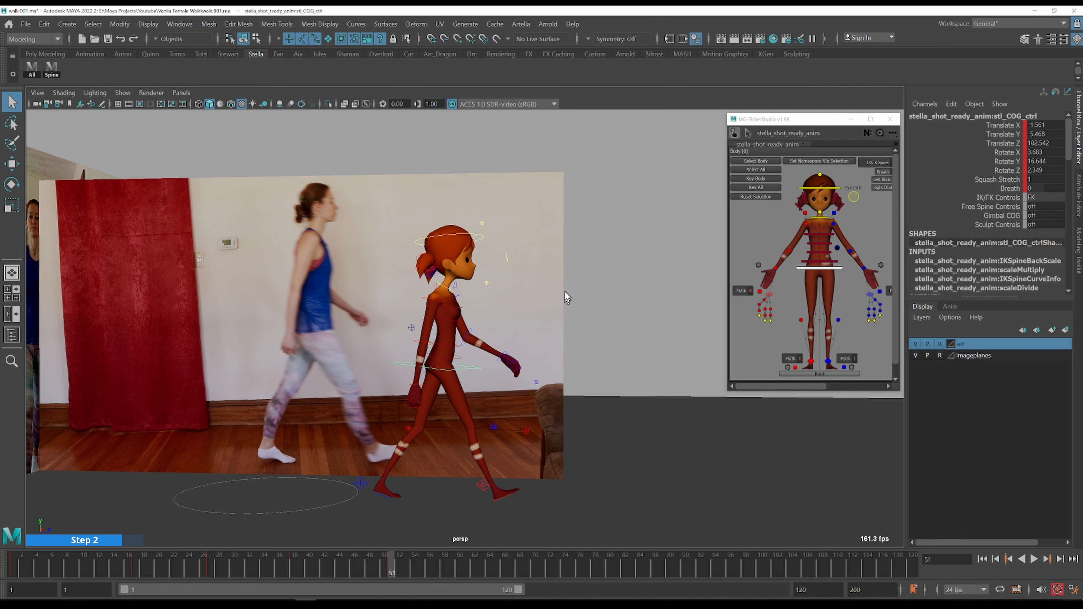
{"action": "left_click", "coordinate": [1019, 152]}
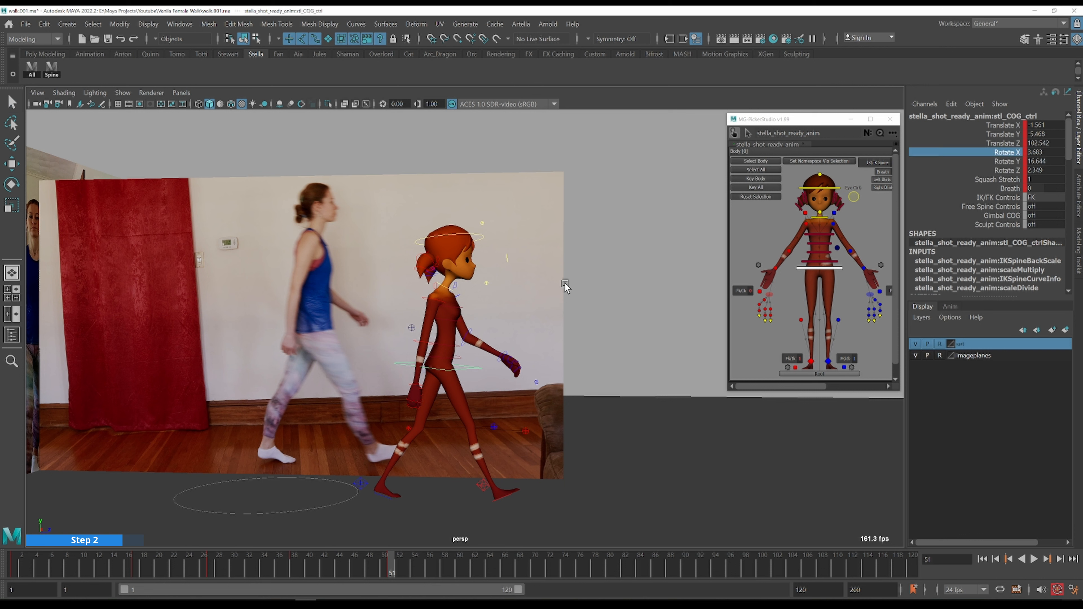
{"action": "mouse_move", "coordinate": [571, 283]}
{"action": "middle_mouse_down"}
{"action": "mouse_move", "coordinate": [538, 280]}
{"action": "mouse_move", "coordinate": [567, 280]}
{"action": "middle_mouse_up"}
- Select the head control and compare the character's pose at frame 38 with frame 51
{"action": "left_click", "coordinate": [483, 237]}
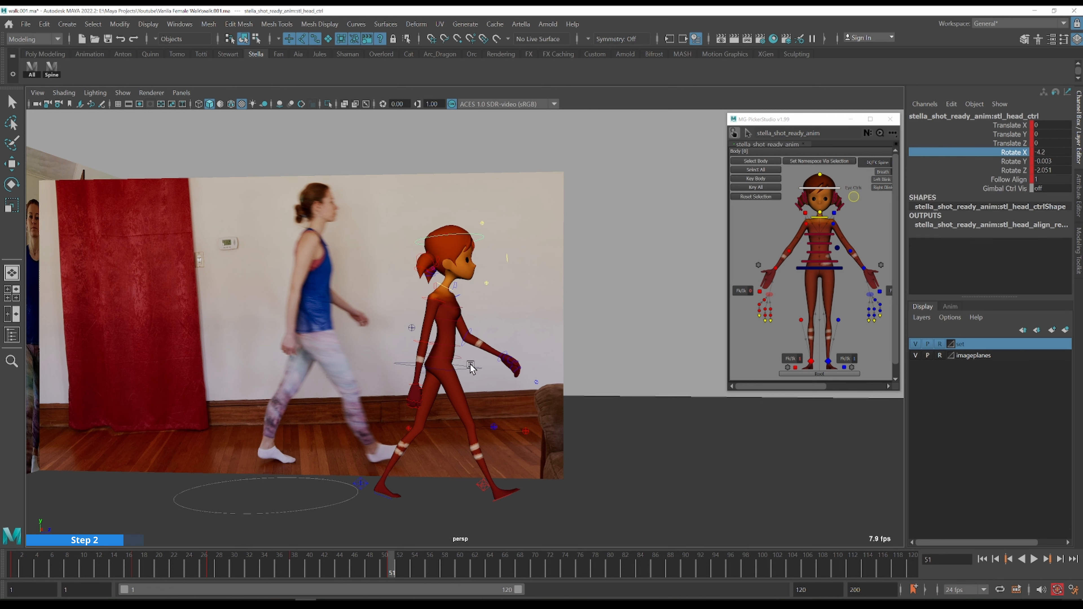
{"action": "key", "text": "comma"}
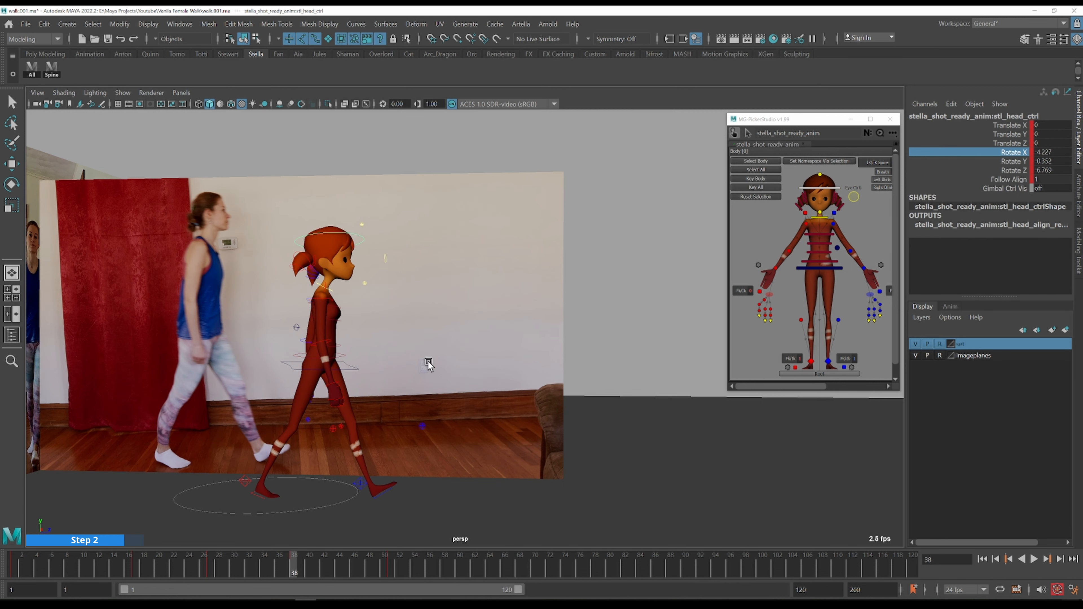
{"action": "key", "text": "period"}
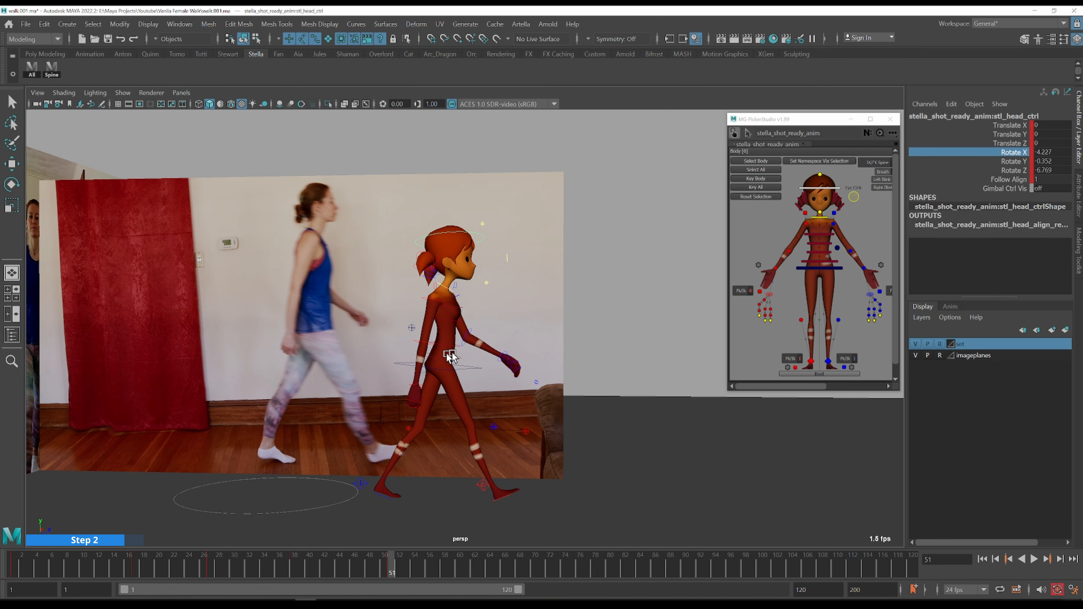
- Set the COG control's Rotate X to about 1.987 at frame 51, comparing the body's lean with frame 38
{"action": "key", "text": "comma"}
{"action": "key", "text": "period"}
{"action": "middle_click_drag", "start_coordinate": [556, 251], "coordinate": [630, 250]}
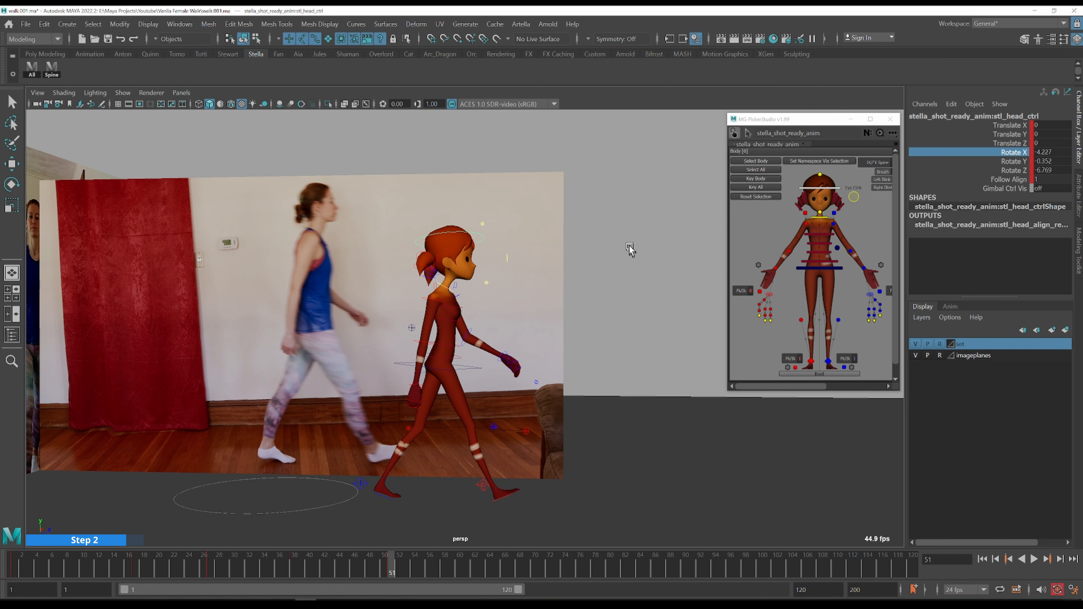
{"action": "left_click", "coordinate": [467, 368]}
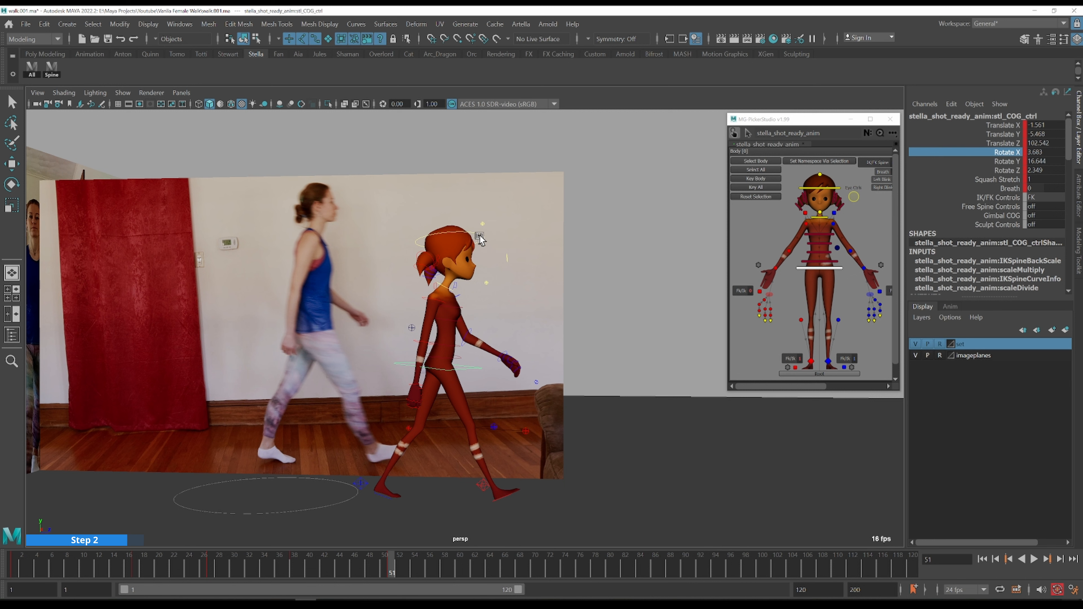
{"action": "middle_click_drag", "start_coordinate": [586, 290], "coordinate": [548, 288]}
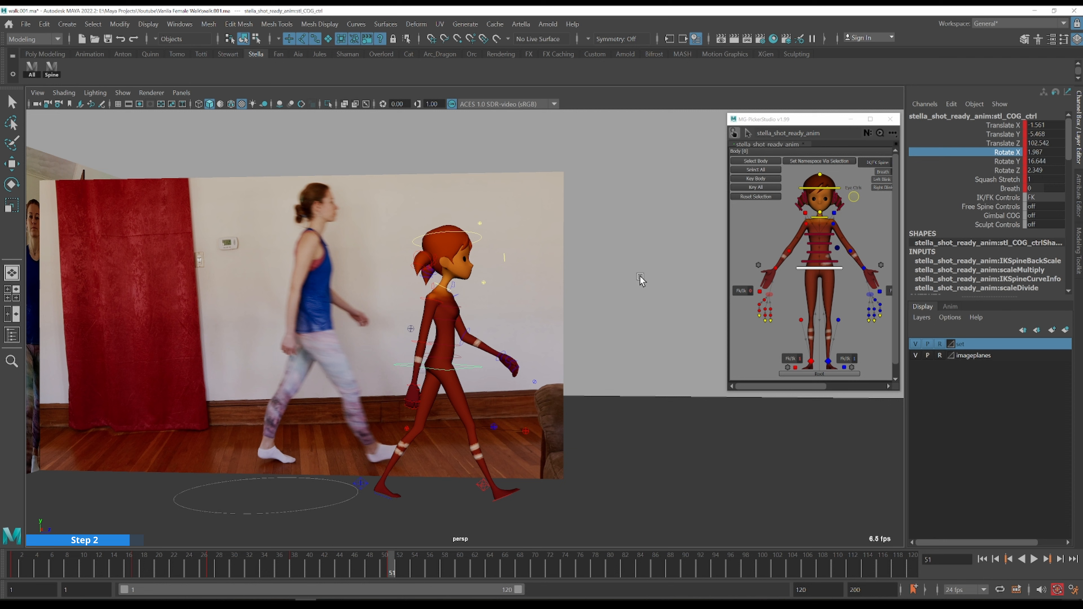
{"action": "key", "text": "comma"}
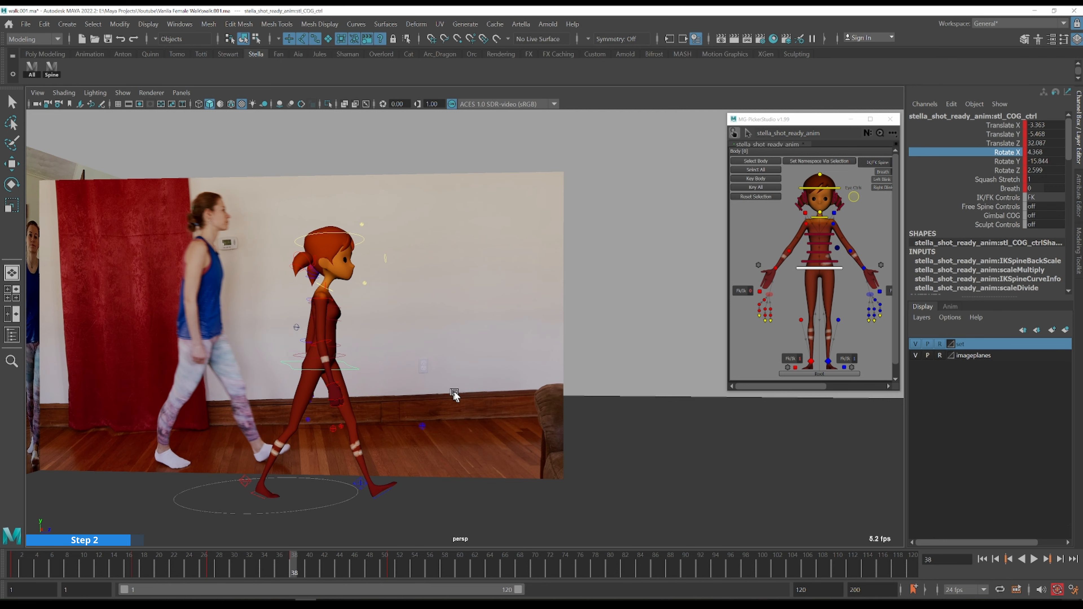
{"action": "key", "text": "q"}
{"action": "key", "text": "period"}
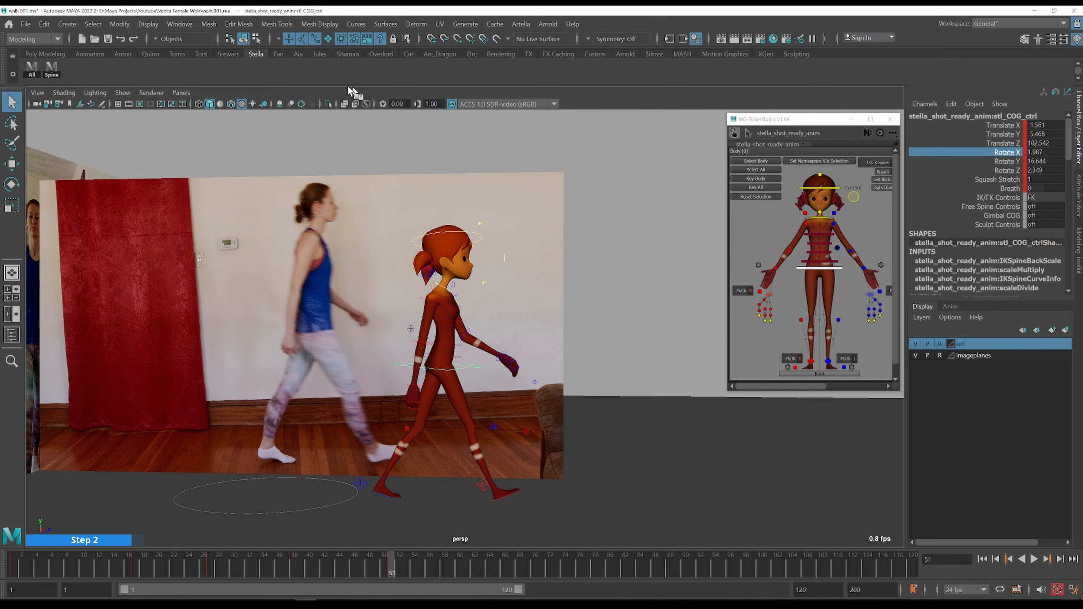
- Adjust the spine controls' Rotate X to about 0.278 at frame 51, comparing the torso bend with frame 38
{"action": "left_click", "coordinate": [52, 69]}
{"action": "key", "text": "e"}
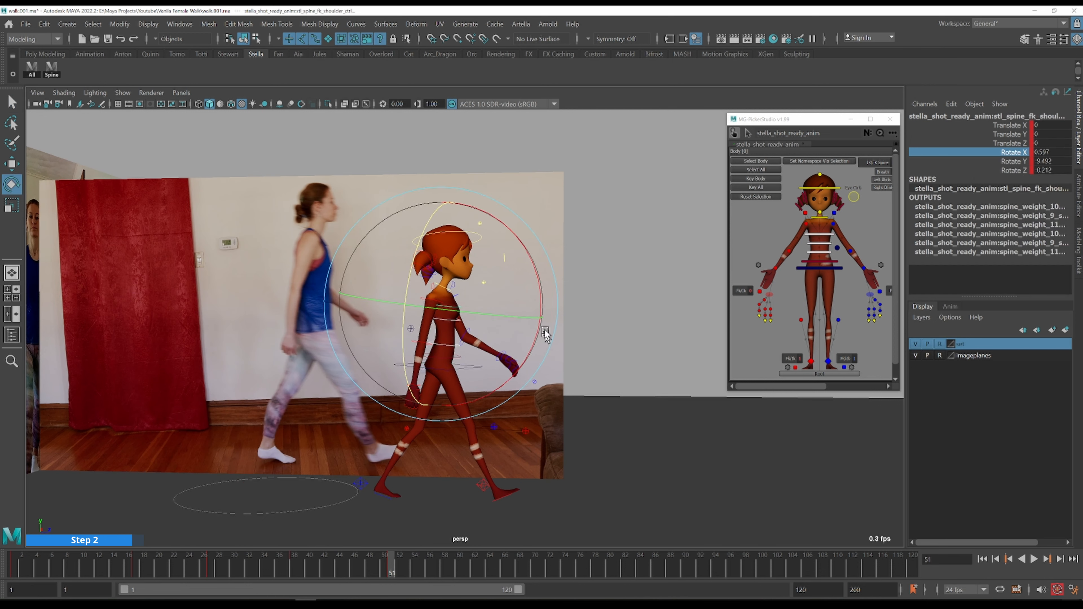
{"action": "left_click_drag", "start_coordinate": [538, 298], "coordinate": [538, 298]}
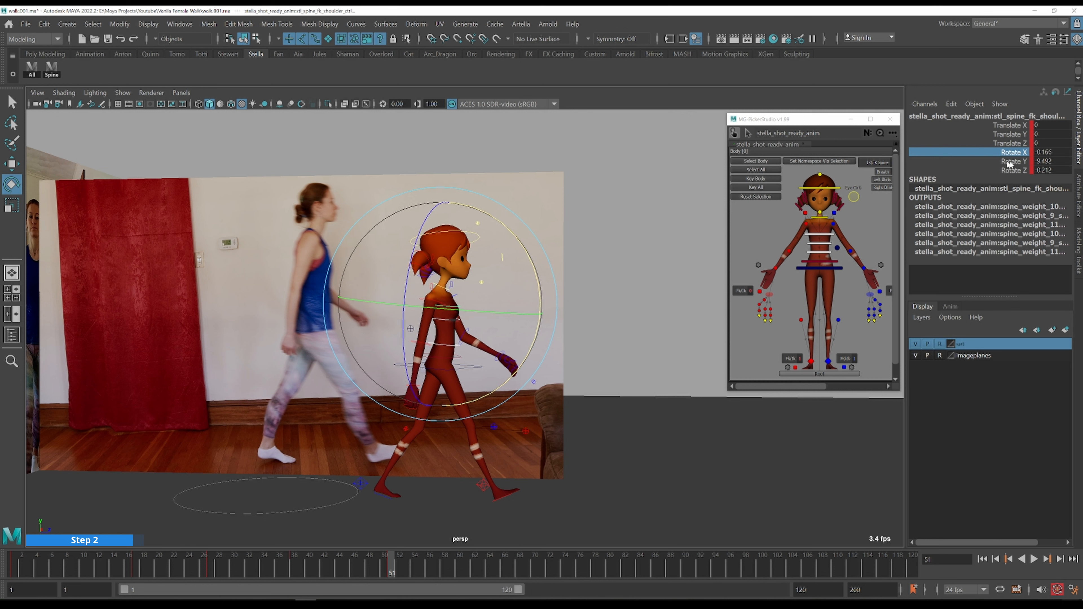
{"action": "double_click", "coordinate": [1045, 152]}
{"action": "type", "text": "0"}
{"action": "key", "text": "Return"}
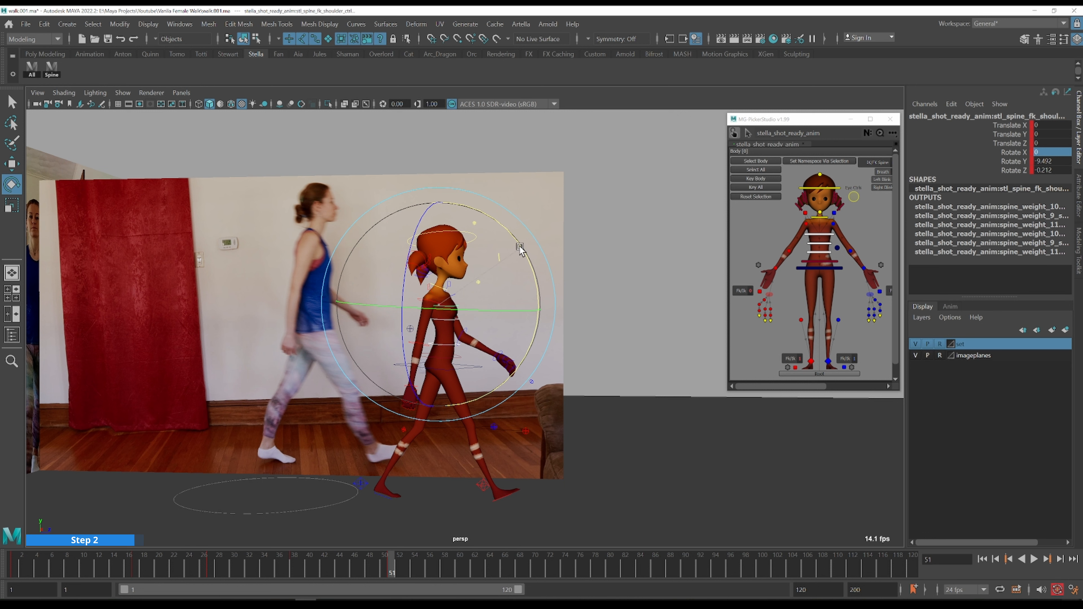
{"action": "left_click_drag", "start_coordinate": [519, 248], "coordinate": [520, 249]}
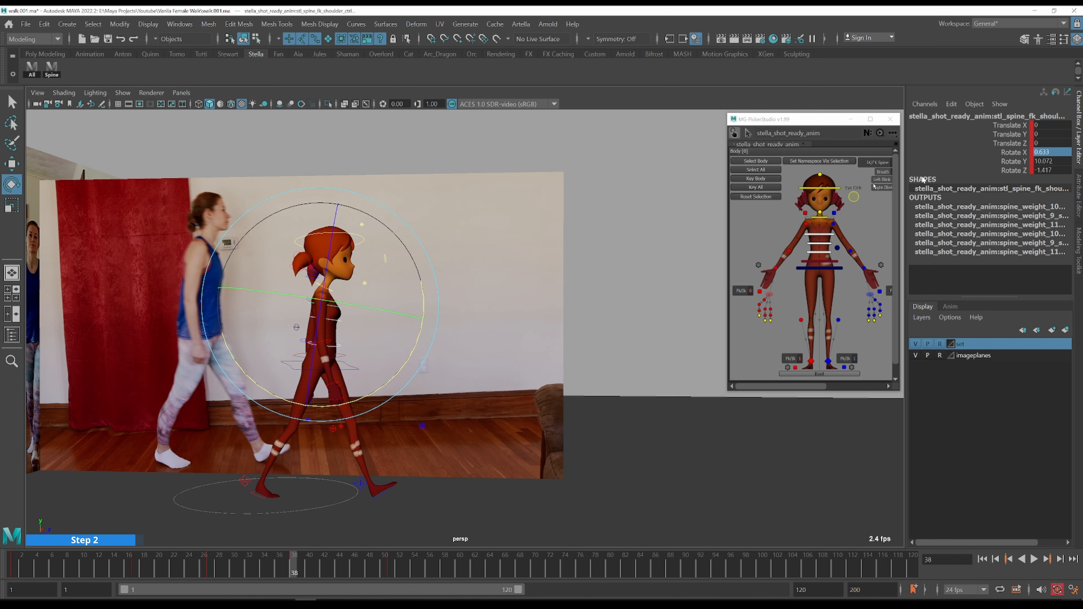
{"action": "key", "text": "."}
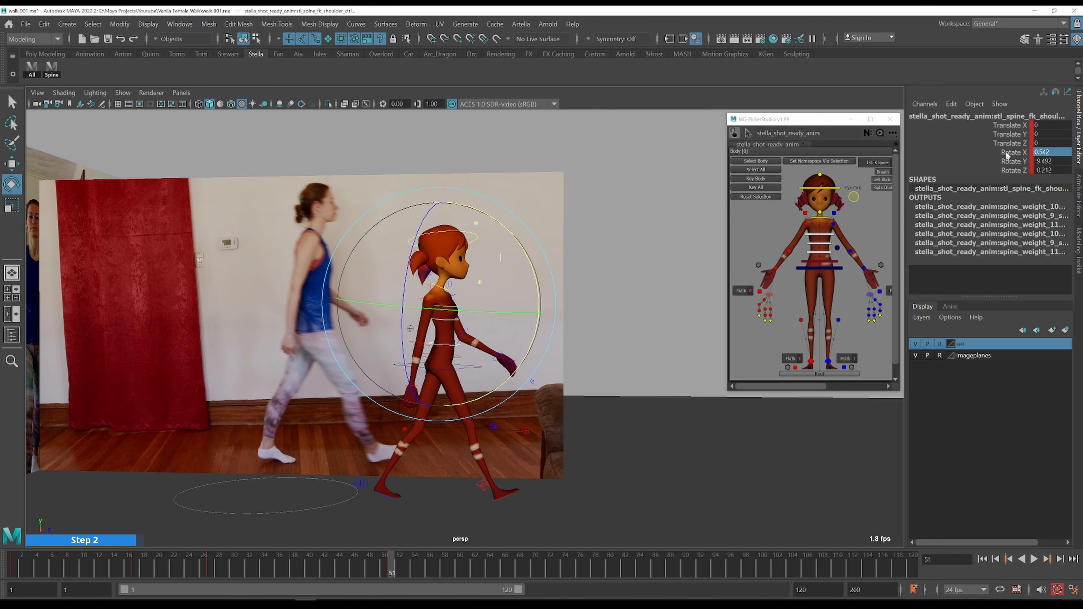
{"action": "left_click", "coordinate": [1007, 154]}
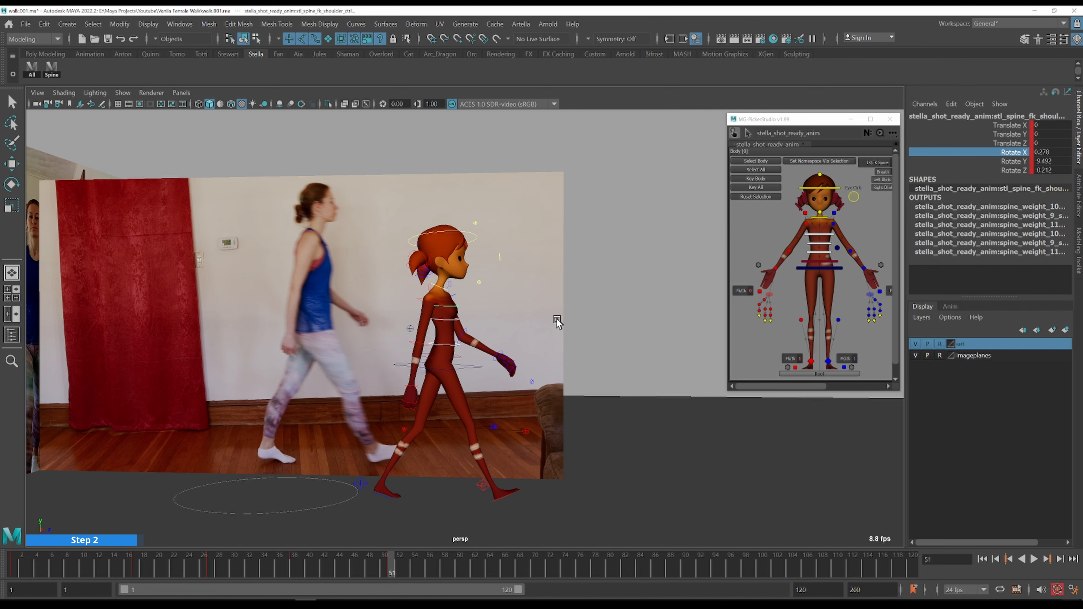
{"action": "key", "text": "."}
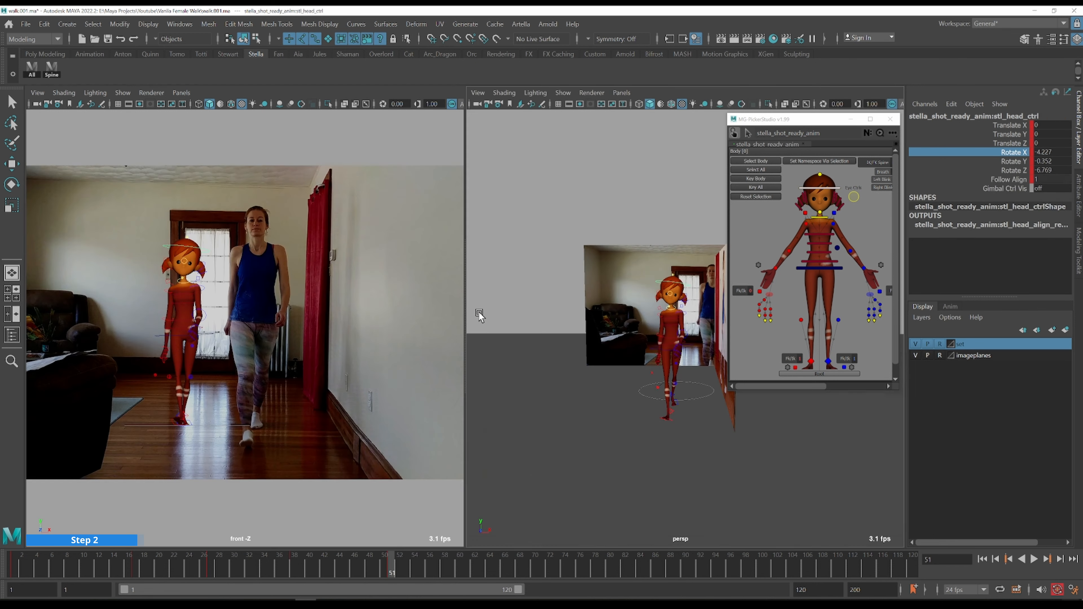
- Straighten the head control's sideways tilt against the front reference at frame 51, and set its Rotate Z to 0
{"action": "key", "text": "space"}
{"action": "key", "text": "e"}
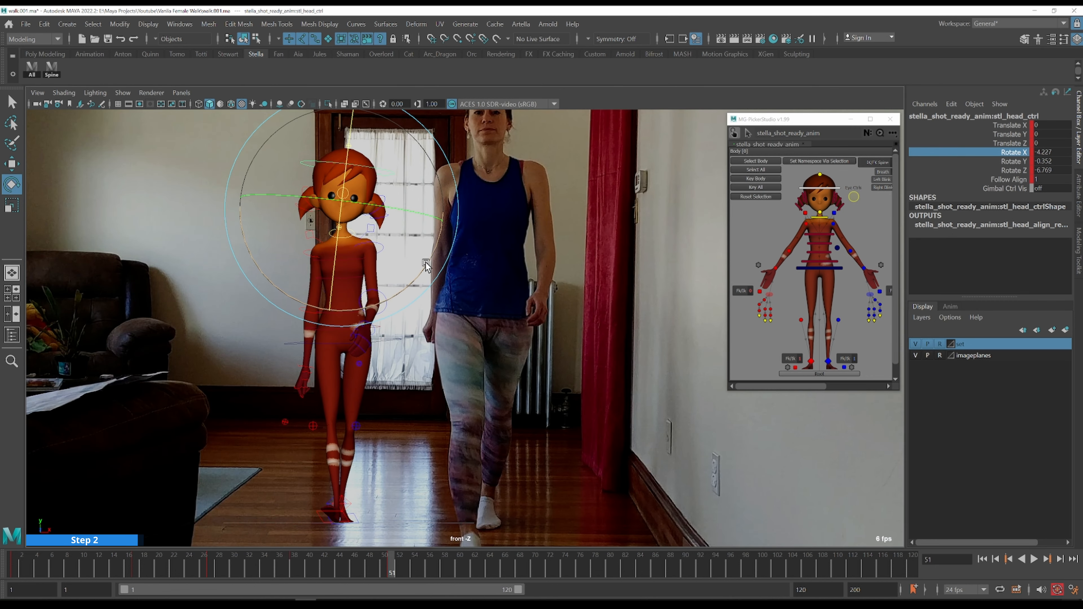
{"action": "left_click_drag", "start_coordinate": [429, 260], "coordinate": [431, 256]}
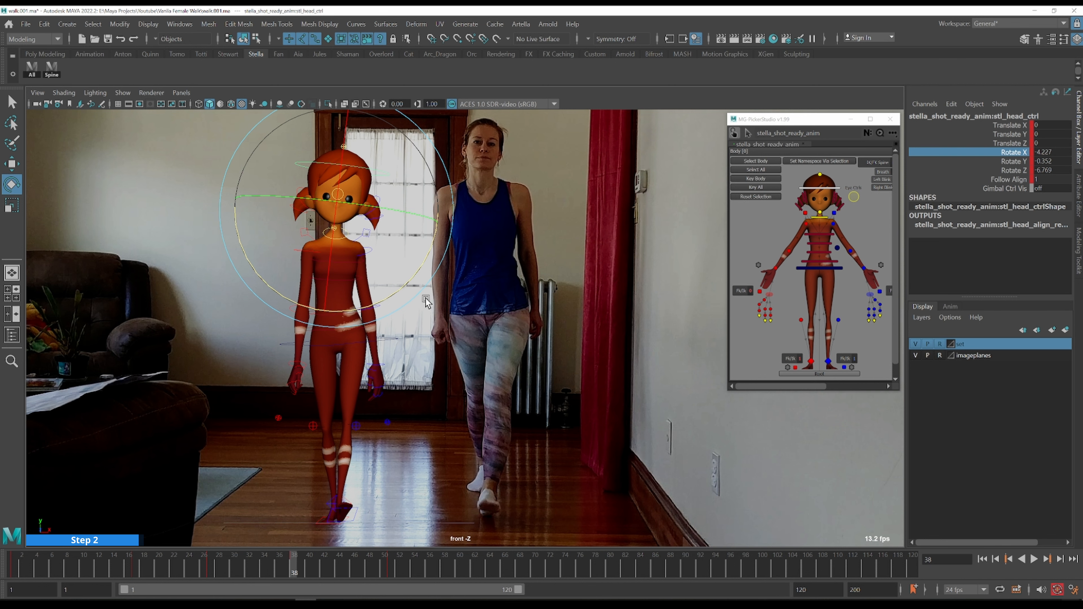
{"action": "key", "text": "."}
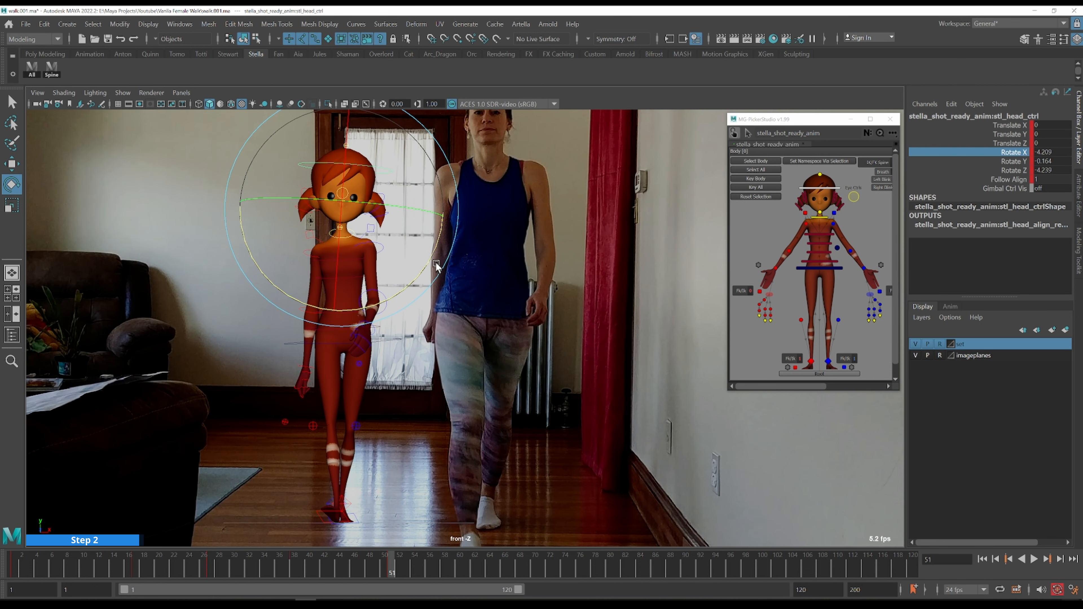
{"action": "left_click_drag", "start_coordinate": [430, 255], "coordinate": [435, 250]}
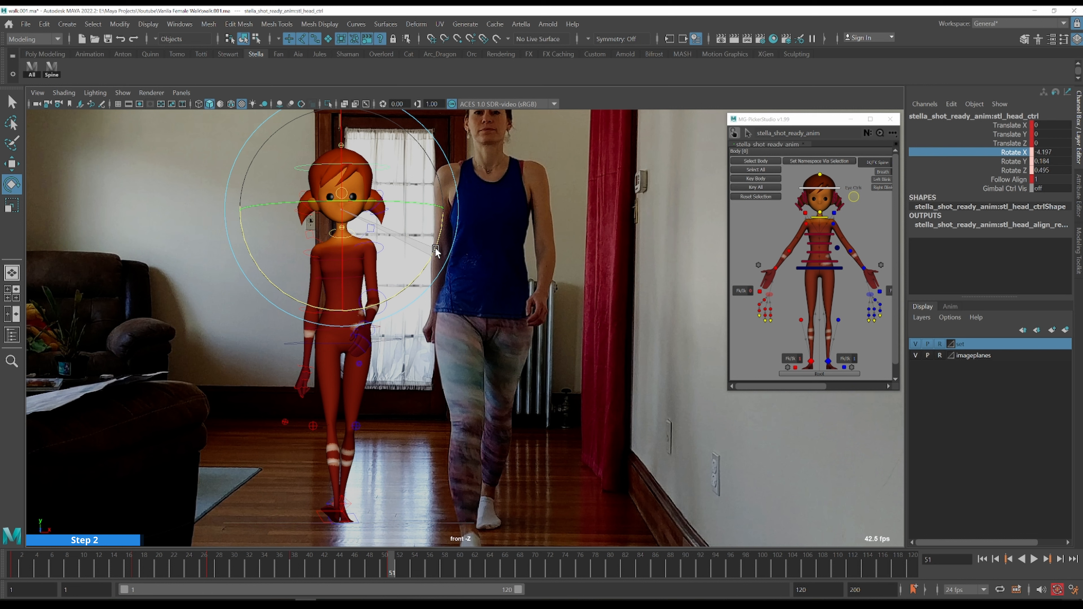
{"action": "left_click_drag", "start_coordinate": [435, 248], "coordinate": [435, 248]}
{"action": "left_click", "coordinate": [1049, 170]}
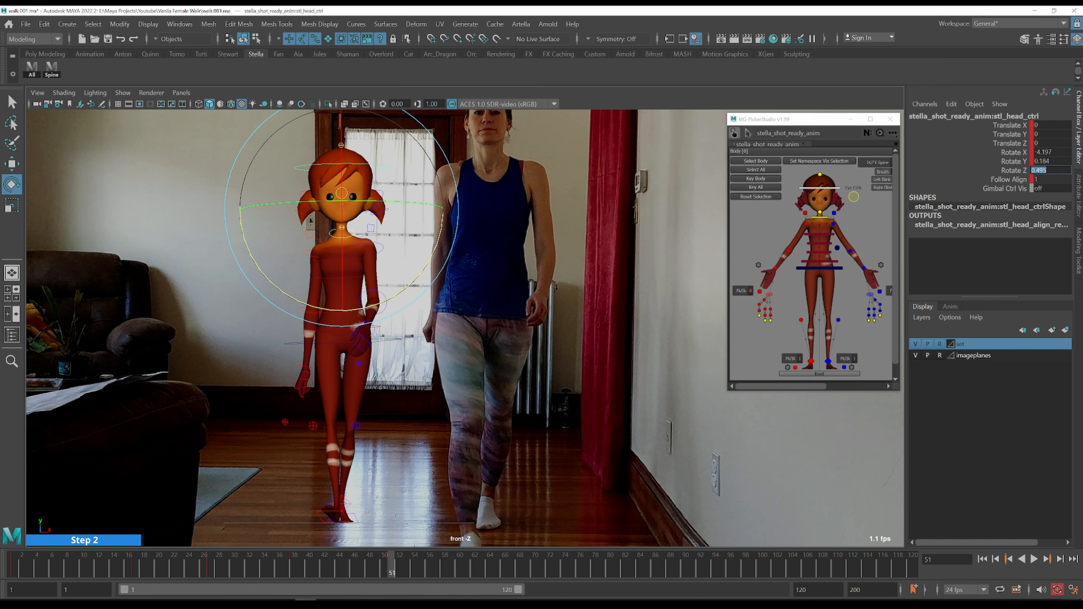
{"action": "type", "text": "0"}
{"action": "key", "text": "Return"}
{"action": "left_click_drag", "start_coordinate": [422, 256], "coordinate": [429, 256]}
{"action": "left_click", "coordinate": [1070, 171]}
{"action": "key", "text": "Return"}
{"action": "key", "text": "q"}
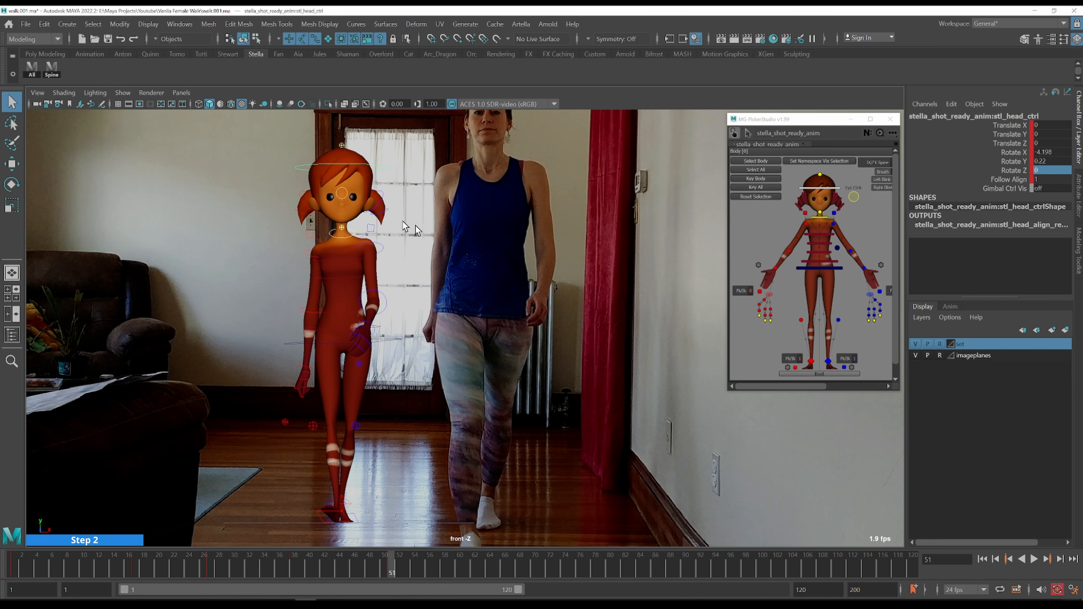
- Start the third step's contact pose at frame 63 by setting the right foot's roll and moving the left foot IK control forward
{"action": "key", "text": "space"}
{"action": "left_click_drag", "start_coordinate": [581, 376], "coordinate": [653, 367], "text": "alt"}
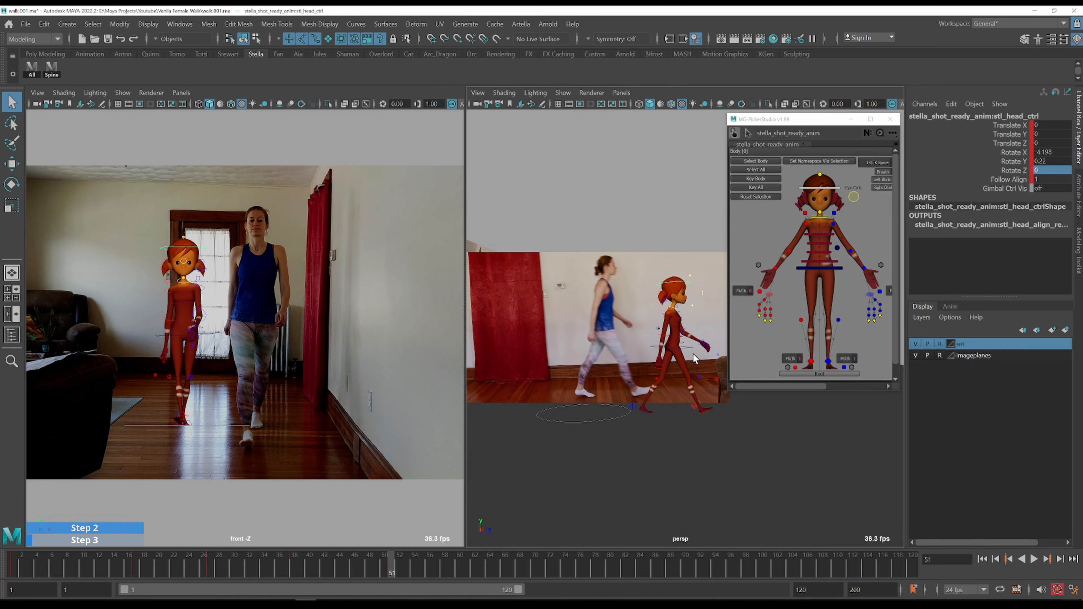
{"action": "left_click", "coordinate": [483, 481]}
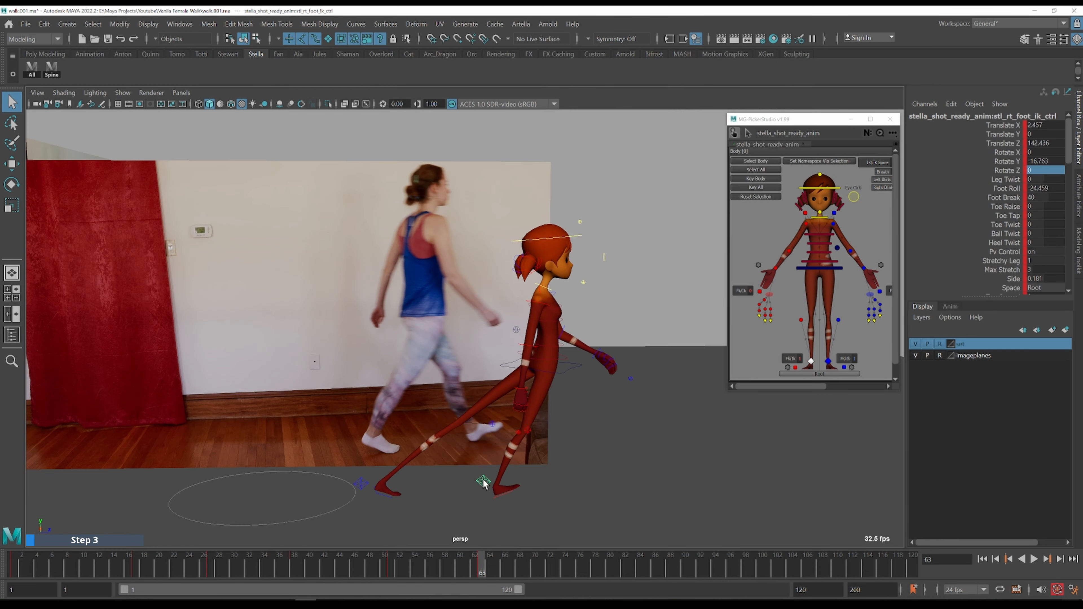
{"action": "left_click", "coordinate": [1009, 188]}
{"action": "left_click", "coordinate": [365, 482]}
{"action": "key", "text": "w"}
{"action": "left_click_drag", "start_coordinate": [411, 483], "coordinate": [652, 470]}
- Set the left foot IK control's Side value to 0 at frame 51
{"action": "left_click", "coordinate": [1043, 279]}
{"action": "type", "text": "0"}
{"action": "key", "text": "Return"}
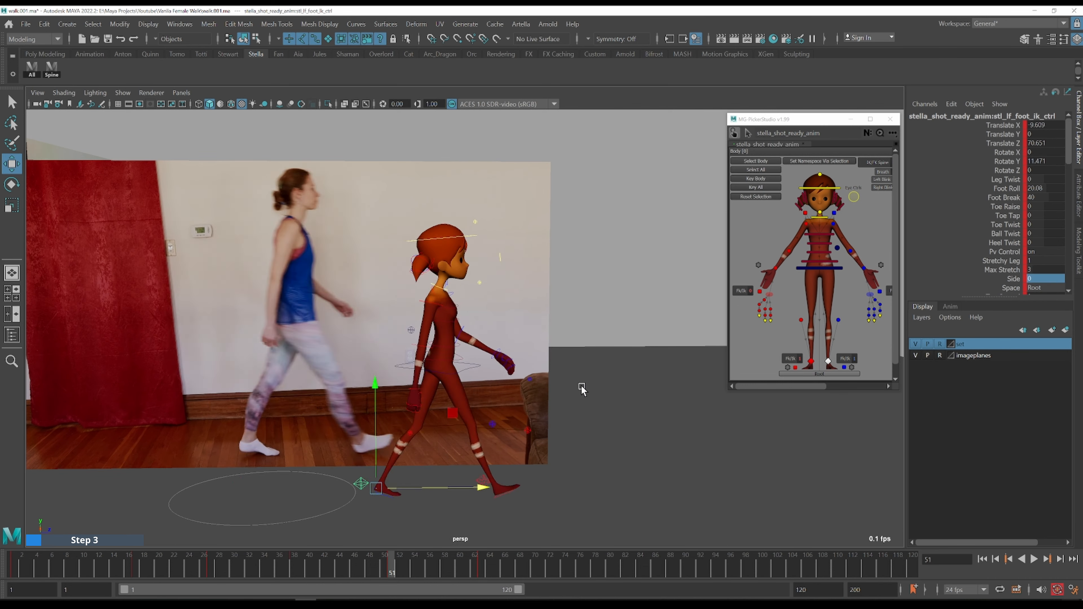
- In the side camera view, move the COG to about Translate Z 174.027 and bring the knee pole vectors forward at frame 63
{"action": "left_click", "coordinate": [181, 92]}
{"action": "left_click", "coordinate": [300, 138]}
{"action": "left_click", "coordinate": [475, 330]}
{"action": "left_click_drag", "start_coordinate": [528, 325], "coordinate": [532, 326]}
{"action": "left_click", "coordinate": [385, 411]}
{"action": "left_click_drag", "start_coordinate": [486, 412], "coordinate": [640, 413]}
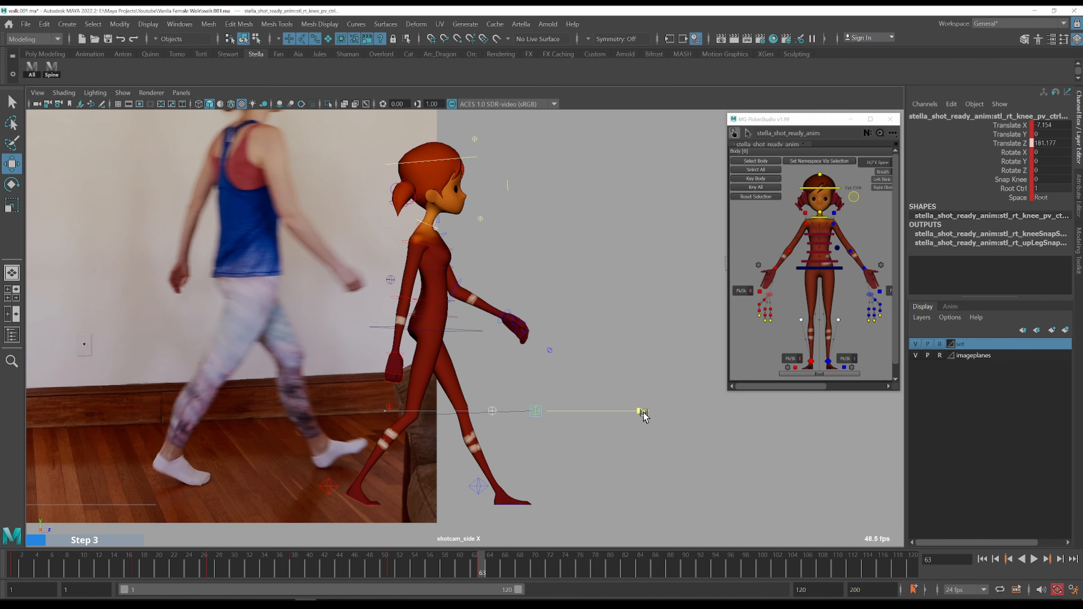
{"action": "left_click", "coordinate": [477, 330]}
{"action": "left_click_drag", "start_coordinate": [506, 324], "coordinate": [513, 325]}
{"action": "key", "text": "q"}
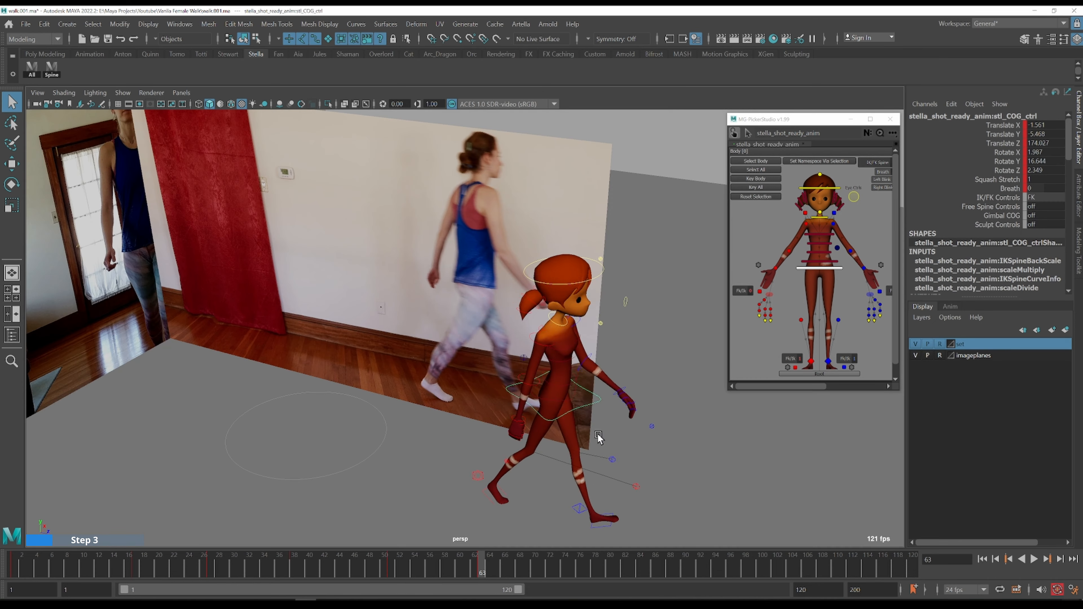
- Set the COG control's Rotate Z to 0 at frame 63 in the perspective view
{"action": "key", "text": "e"}
{"action": "left_click", "coordinate": [1044, 169]}
{"action": "type", "text": "0"}
{"action": "key", "text": "Return"}
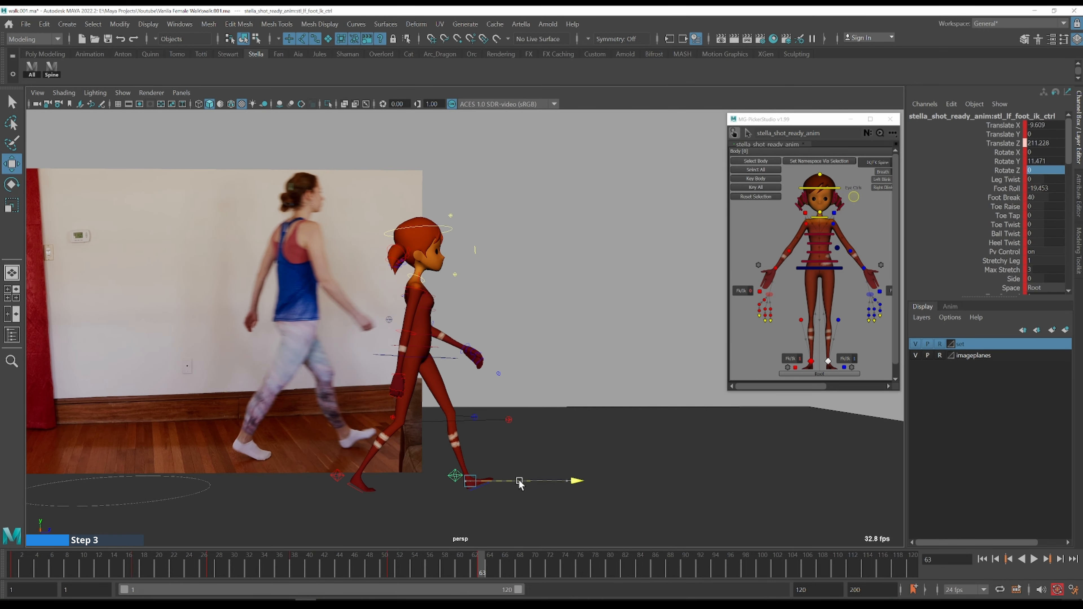
- Nudge the left foot IK control forward and refine the COG to about Translate Z 175.686 at frame 63
{"action": "left_click_drag", "start_coordinate": [519, 485], "coordinate": [524, 485]}
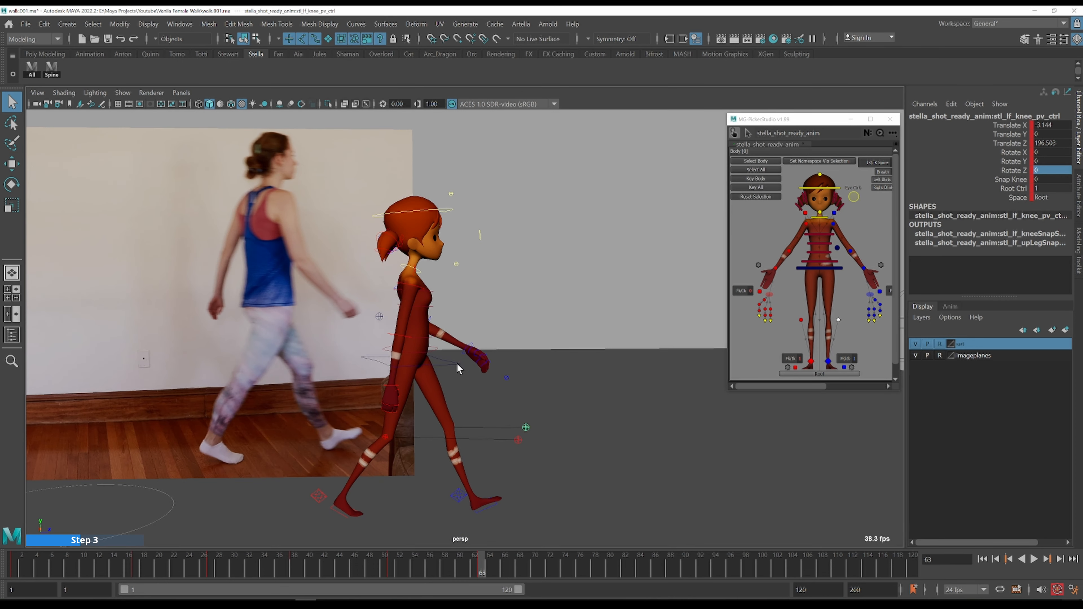
{"action": "left_click", "coordinate": [458, 363]}
{"action": "left_click_drag", "start_coordinate": [541, 363], "coordinate": [465, 428], "text": "alt"}
{"action": "left_click_drag", "start_coordinate": [461, 441], "coordinate": [544, 443]}
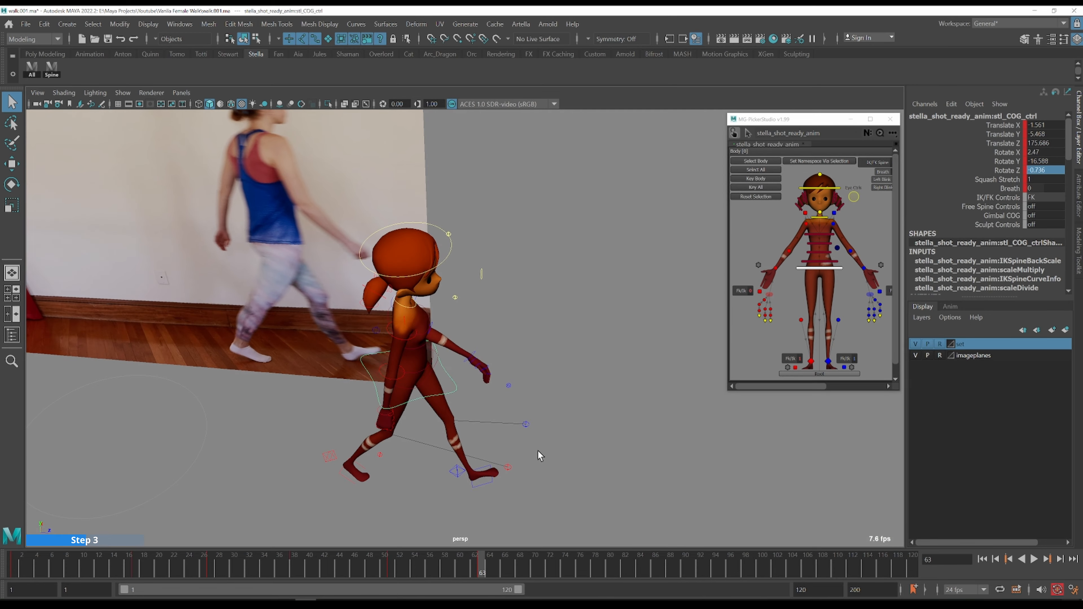
- Counter-rotate the FK spine controls against the hips at frame 63, with the lower spine at about Rotate Y 11.141
{"action": "key", "text": "e"}
{"action": "key", "text": "w"}
{"action": "left_click_drag", "start_coordinate": [551, 424], "coordinate": [529, 273], "text": "alt"}
{"action": "left_click", "coordinate": [381, 396]}
{"action": "key", "text": "e"}
{"action": "key", "text": "q"}
{"action": "left_click", "coordinate": [529, 272]}
{"action": "left_click", "coordinate": [521, 249]}
{"action": "key", "text": "e"}
{"action": "left_click", "coordinate": [499, 256]}
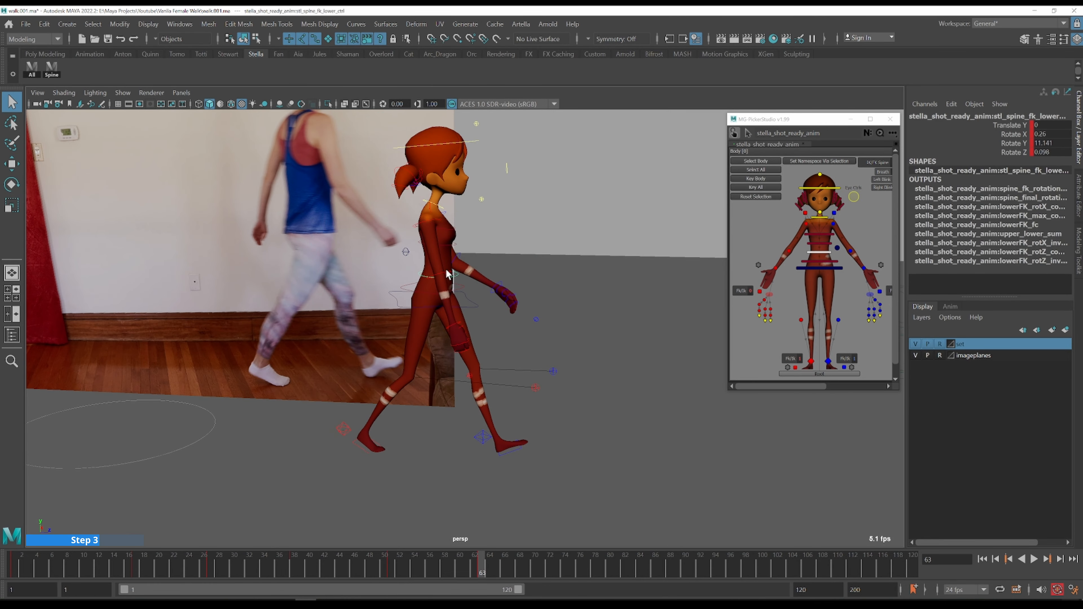
- Swing the right arm forward at frame 63 and rotate its elbow control to about Rotate Y -2.507
{"action": "scroll", "coordinate": [499, 256], "scroll_direction": "up", "scroll_amount": 3}
{"action": "key", "text": "q"}
{"action": "left_click", "coordinate": [459, 249]}
{"action": "key", "text": "e"}
{"action": "left_click_drag", "start_coordinate": [499, 252], "coordinate": [494, 254]}
{"action": "key", "text": "q"}
{"action": "left_click", "coordinate": [439, 226]}
{"action": "key", "text": "e"}
{"action": "key", "text": "q"}
{"action": "left_click", "coordinate": [460, 248]}
{"action": "key", "text": "e"}
{"action": "left_click", "coordinate": [453, 295]}
{"action": "key", "text": "q"}
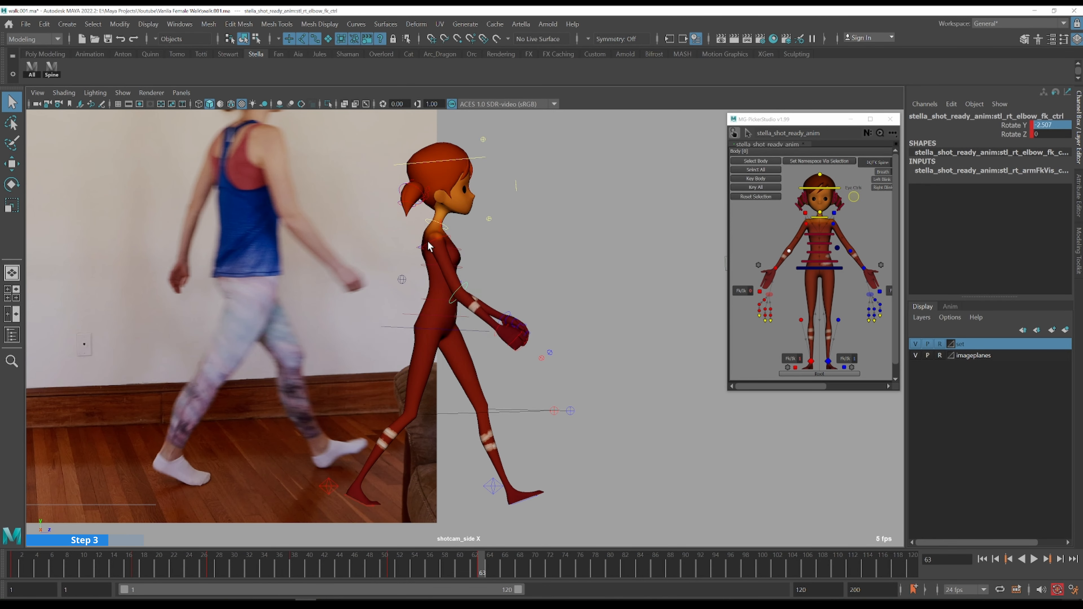
- Swing the left upper arm backward at frame 63 in the side camera view
{"action": "left_click", "coordinate": [316, 247]}
{"action": "key", "text": "e"}
{"action": "left_click_drag", "start_coordinate": [405, 251], "coordinate": [429, 367]}
{"action": "key", "text": "q"}
{"action": "left_click", "coordinate": [380, 250]}
{"action": "key", "text": "e"}
{"action": "left_click_drag", "start_coordinate": [474, 252], "coordinate": [484, 275]}
- Bend the left elbow and rotate the left wrist control to about Rotate Y -8.434 at frame 63
{"action": "key", "text": "q"}
{"action": "left_click", "coordinate": [410, 297]}
{"action": "key", "text": "e"}
{"action": "left_click_drag", "start_coordinate": [467, 207], "coordinate": [517, 237]}
{"action": "key", "text": "q"}
{"action": "left_click", "coordinate": [408, 353]}
{"action": "key", "text": "e"}
{"action": "left_click_drag", "start_coordinate": [478, 423], "coordinate": [486, 415]}
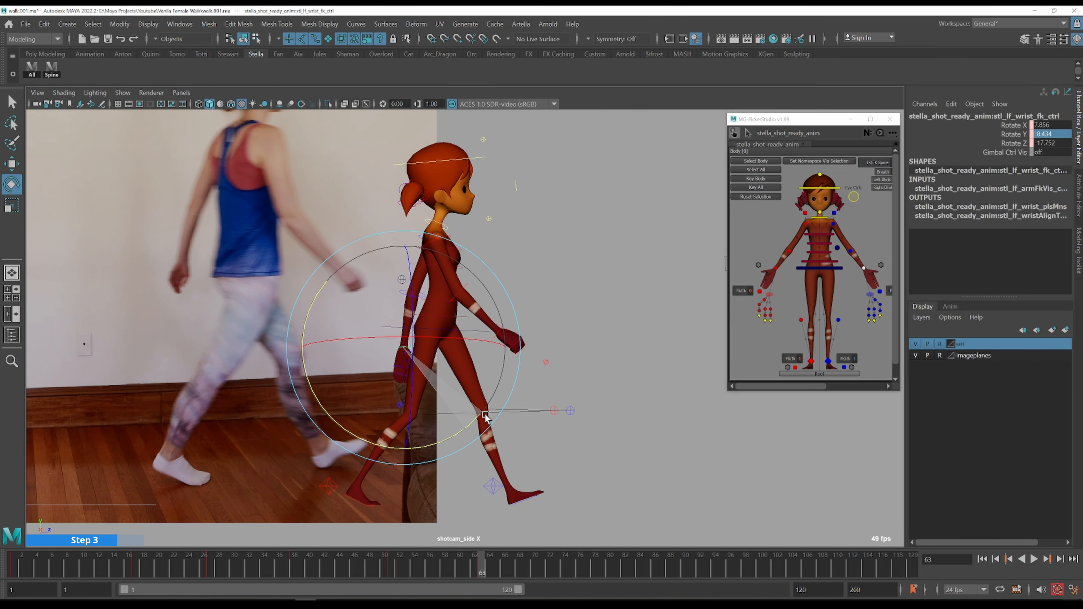
- Refine the upper-body control rotations at frame 63 against the front reference
{"action": "key", "text": "space"}
{"action": "key", "text": "space"}
{"action": "left_click_drag", "start_coordinate": [560, 273], "coordinate": [561, 242]}
{"action": "key", "text": "space"}
{"action": "left_click", "coordinate": [329, 189]}
{"action": "key", "text": "e"}
{"action": "left_click_drag", "start_coordinate": [443, 273], "coordinate": [454, 269]}
{"action": "left_click_drag", "start_coordinate": [453, 269], "coordinate": [444, 232], "text": "alt"}
{"action": "left_click_drag", "start_coordinate": [331, 240], "coordinate": [333, 254]}
{"action": "left_click_drag", "start_coordinate": [480, 187], "coordinate": [416, 242]}
{"action": "key", "text": "q"}
{"action": "key", "text": "space"}
{"action": "key", "text": "space"}
- Set the COG control's Rotate Z to 0 at frame 38, and compare the spine poses at frames 51 and 63
{"action": "left_click", "coordinate": [345, 234]}
{"action": "left_click", "coordinate": [51, 70]}
{"action": "left_click", "coordinate": [1043, 170]}
{"action": "key", "text": "comma"}
{"action": "left_click", "coordinate": [295, 341]}
{"action": "left_click", "coordinate": [296, 564]}
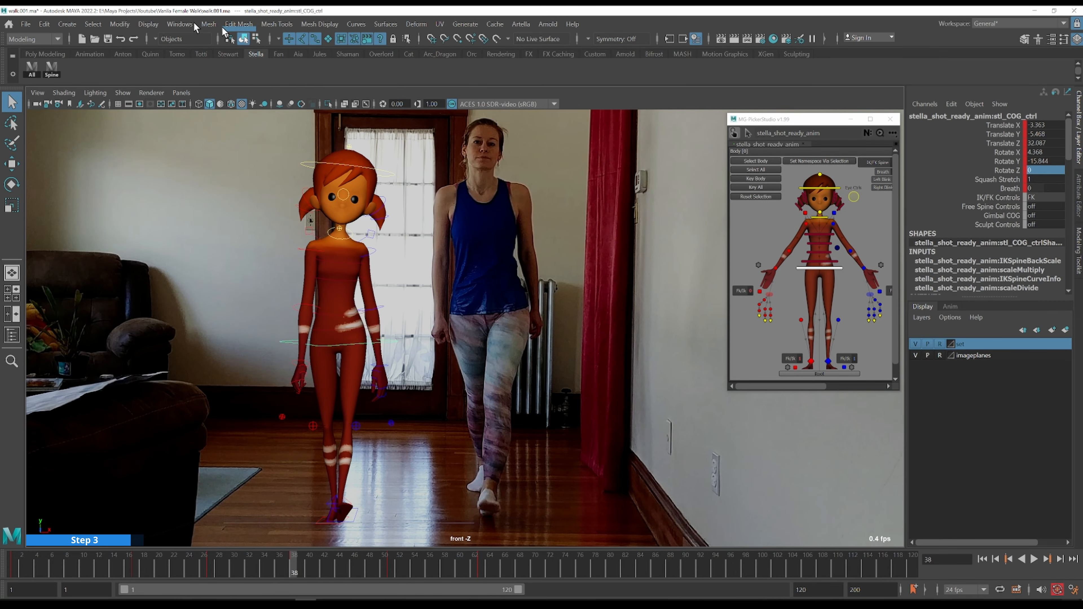
{"action": "left_click", "coordinate": [51, 69]}
{"action": "left_click", "coordinate": [392, 564]}
{"action": "left_click", "coordinate": [481, 564]}
- Rotate the neck and head controls at frame 63 in the front view to balance the shoulder tilt
{"action": "left_click", "coordinate": [337, 236]}
{"action": "key", "text": "e"}
{"action": "left_click_drag", "start_coordinate": [397, 156], "coordinate": [390, 151]}
{"action": "left_click", "coordinate": [385, 165]}
{"action": "middle_click_drag", "start_coordinate": [385, 167], "coordinate": [395, 257], "text": "alt"}
{"action": "right_click_drag", "start_coordinate": [395, 256], "coordinate": [362, 256], "text": "alt"}
- Turn the COG control to about Rotate Y -24.71 at frame 63 and set its Rotate Z to 0
{"action": "left_click_drag", "start_coordinate": [468, 332], "coordinate": [460, 372]}
{"action": "left_click", "coordinate": [1052, 169]}
{"action": "type", "text": "0"}
{"action": "key", "text": "Return"}
{"action": "key", "text": "q"}
{"action": "left_click", "coordinate": [370, 328]}
{"action": "key", "text": "e"}
{"action": "key", "text": "q"}
{"action": "middle_click_drag", "start_coordinate": [454, 370], "coordinate": [525, 276], "text": "alt"}
{"action": "left_click", "coordinate": [480, 274]}
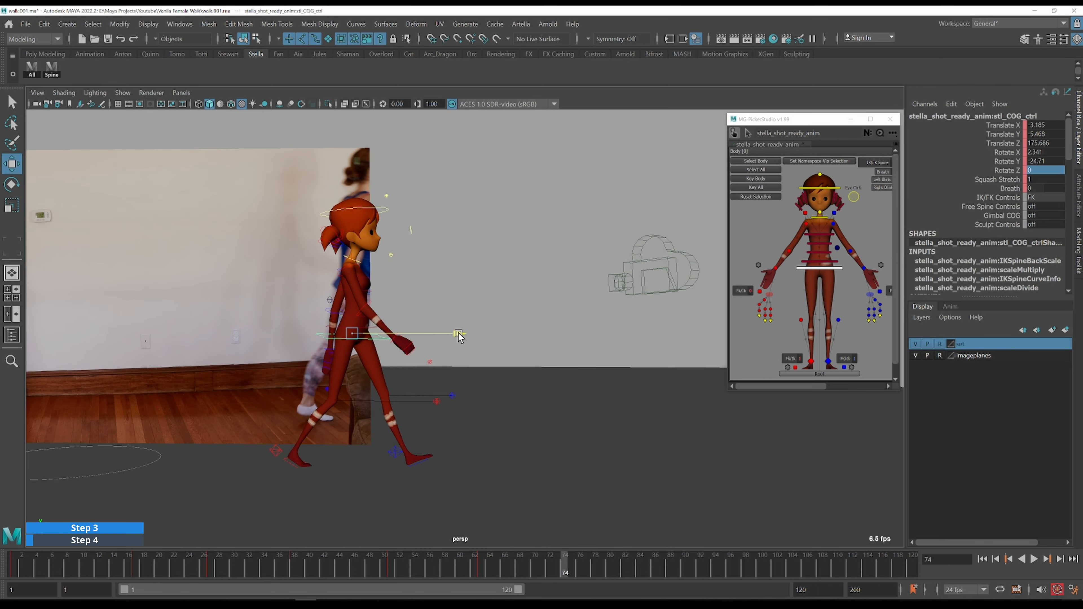
- At frame 74, move the COG forward to about Translate Z 245.315 and turn it to about Rotate Y 17.566
{"action": "left_click", "coordinate": [394, 452]}
{"action": "key", "text": "w"}
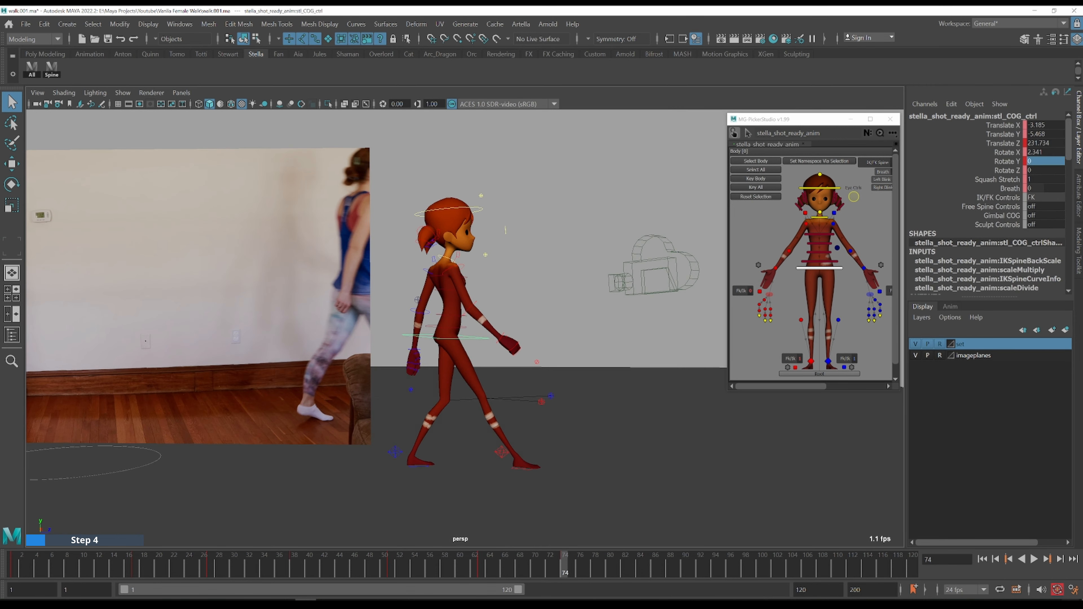
{"action": "left_click_drag", "start_coordinate": [562, 339], "coordinate": [563, 340]}
{"action": "key", "text": "e"}
{"action": "left_click_drag", "start_coordinate": [575, 380], "coordinate": [546, 490], "text": "alt"}
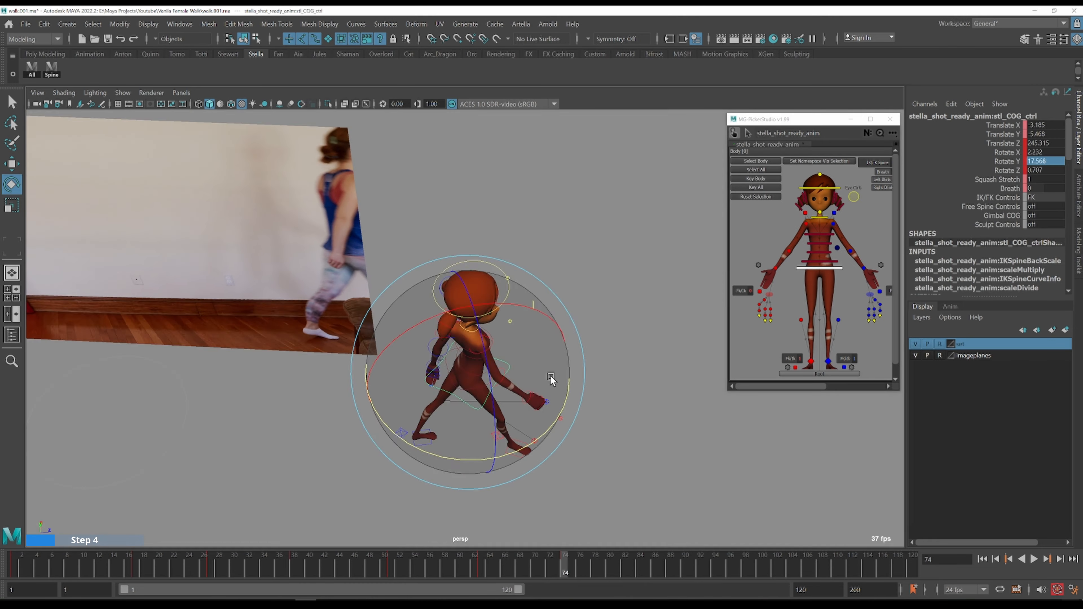
{"action": "left_click_drag", "start_coordinate": [546, 391], "coordinate": [571, 315], "text": "alt"}
- Set the right foot IK control's Foot Roll to about -17.74 and refine its forward position at frame 74
{"action": "left_click", "coordinate": [510, 477]}
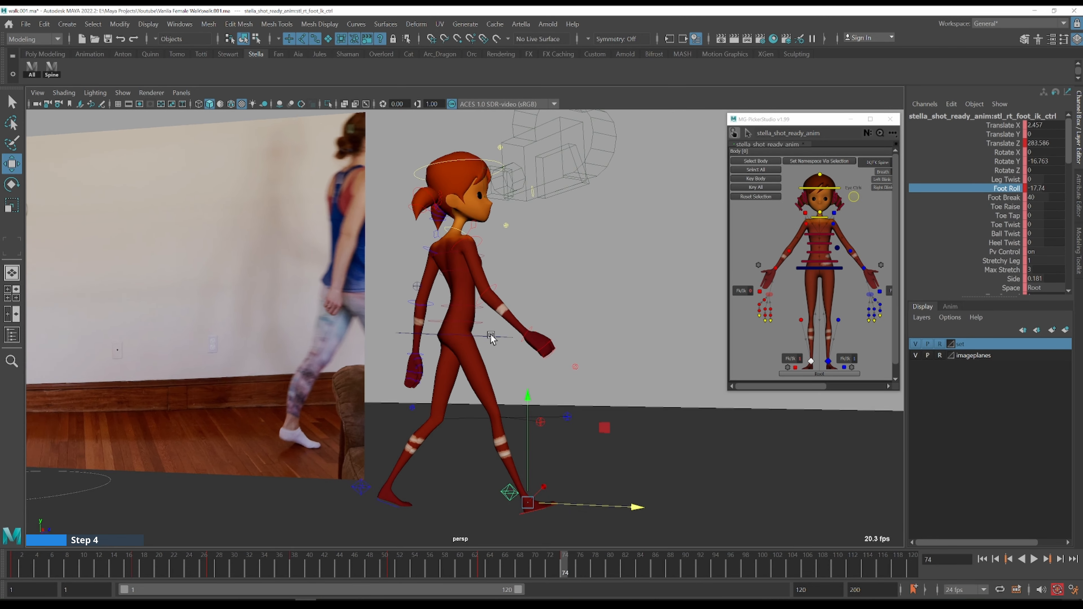
{"action": "left_click_drag", "start_coordinate": [492, 337], "coordinate": [507, 341], "text": "alt"}
{"action": "left_click_drag", "start_coordinate": [589, 505], "coordinate": [568, 495]}
{"action": "left_click", "coordinate": [490, 337]}
- Counter-rotate the spine controls against the hips at frame 74 in the perspective view
{"action": "left_click", "coordinate": [52, 69]}
{"action": "left_click_drag", "start_coordinate": [459, 342], "coordinate": [477, 243], "text": "alt"}
{"action": "key", "text": "e"}
{"action": "key", "text": "q"}
- Rotate the arm controls at frame 74 to reverse the arm swing for the fourth step
{"action": "left_click", "coordinate": [434, 232]}
{"action": "key", "text": "e"}
{"action": "left_click", "coordinate": [420, 285]}
{"action": "left_click", "coordinate": [438, 217]}
{"action": "key", "text": "q"}
- Refine the spine controls' twist to about Rotate Y -10.101 at frame 74
{"action": "left_click", "coordinate": [52, 69]}
{"action": "key", "text": "e"}
{"action": "left_click_drag", "start_coordinate": [585, 296], "coordinate": [595, 295]}
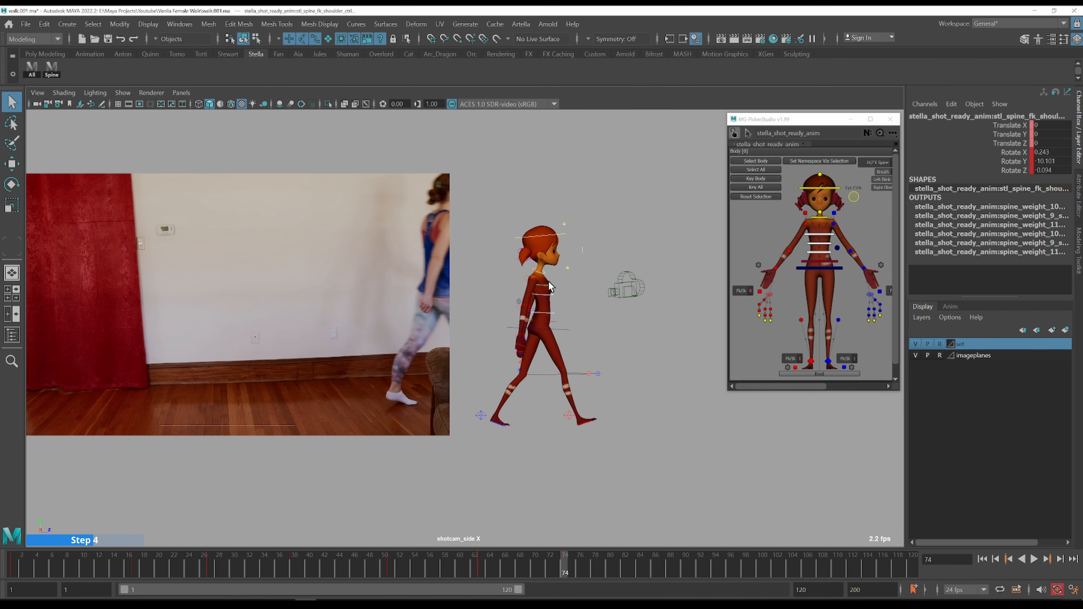
- Rotate the right upper arm FK control at frame 74 to refine its swing from the side, front and perspective views
{"action": "left_click", "coordinate": [527, 280]}
{"action": "left_click_drag", "start_coordinate": [604, 347], "coordinate": [601, 318]}
{"action": "key", "text": "q"}
{"action": "key", "text": "space"}
{"action": "right_click_drag", "start_coordinate": [495, 317], "coordinate": [473, 318], "text": "alt"}
{"action": "key", "text": "e"}
{"action": "left_click_drag", "start_coordinate": [607, 328], "coordinate": [613, 341]}
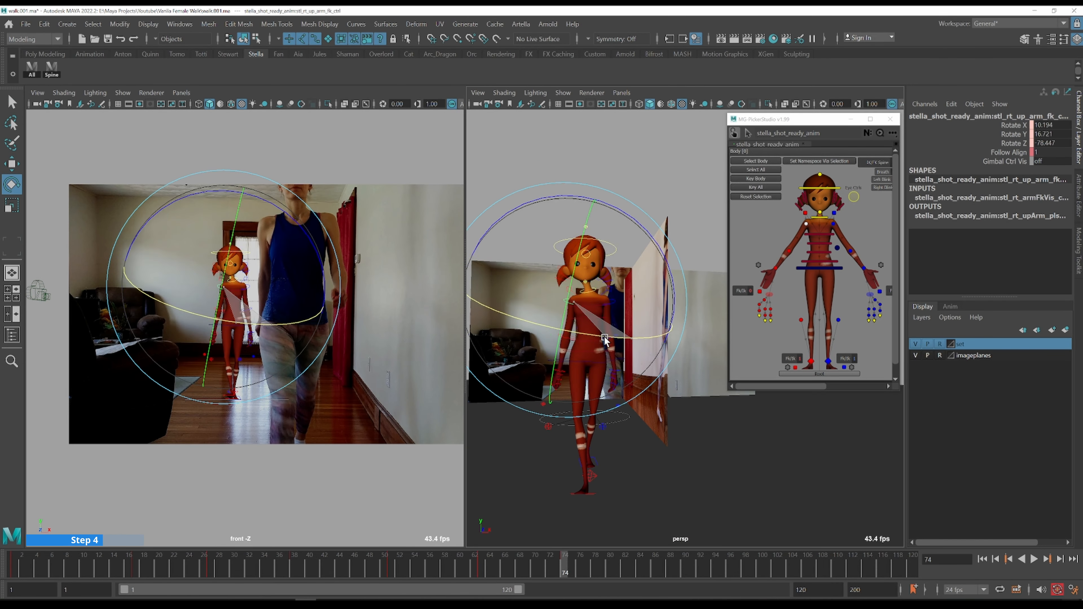
- Fine-tune the arm controls' rotations at frame 74 so the arms clear the body in the perspective view
{"action": "key", "text": "space"}
{"action": "left_click_drag", "start_coordinate": [509, 205], "coordinate": [502, 200]}
{"action": "key", "text": "q"}
{"action": "key", "text": "e"}
{"action": "key", "text": "space"}
{"action": "left_click_drag", "start_coordinate": [599, 358], "coordinate": [563, 363], "text": "alt"}
{"action": "key", "text": "q"}
{"action": "left_click", "coordinate": [583, 307]}
{"action": "key", "text": "e"}
{"action": "left_click_drag", "start_coordinate": [640, 295], "coordinate": [683, 329]}
- Set the COG control's Rotate Z to 0 at frame 74 to level the hips
{"action": "key", "text": "space"}
{"action": "key", "text": "q"}
{"action": "left_click", "coordinate": [441, 314]}
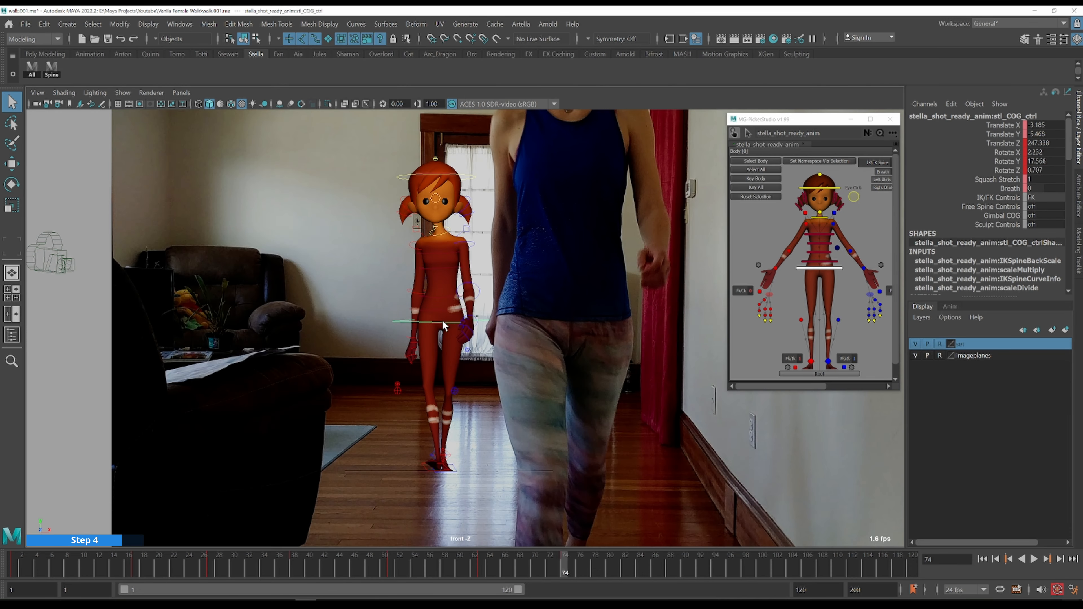
{"action": "key", "text": "space"}
{"action": "key", "text": "space"}
{"action": "key", "text": "space"}
{"action": "key", "text": "space"}
{"action": "left_click", "coordinate": [484, 360]}
{"action": "left_click", "coordinate": [482, 321]}
- Level the upper body at frame 74 with the head control's Rotate Z at 0, and select all of the character's controls
{"action": "left_click", "coordinate": [60, 68]}
{"action": "key", "text": "e"}
{"action": "left_click", "coordinate": [447, 231]}
{"action": "left_click_drag", "start_coordinate": [484, 273], "coordinate": [487, 239]}
{"action": "key", "text": "q"}
{"action": "left_click", "coordinate": [477, 177]}
{"action": "key", "text": "space"}
{"action": "key", "text": "space"}
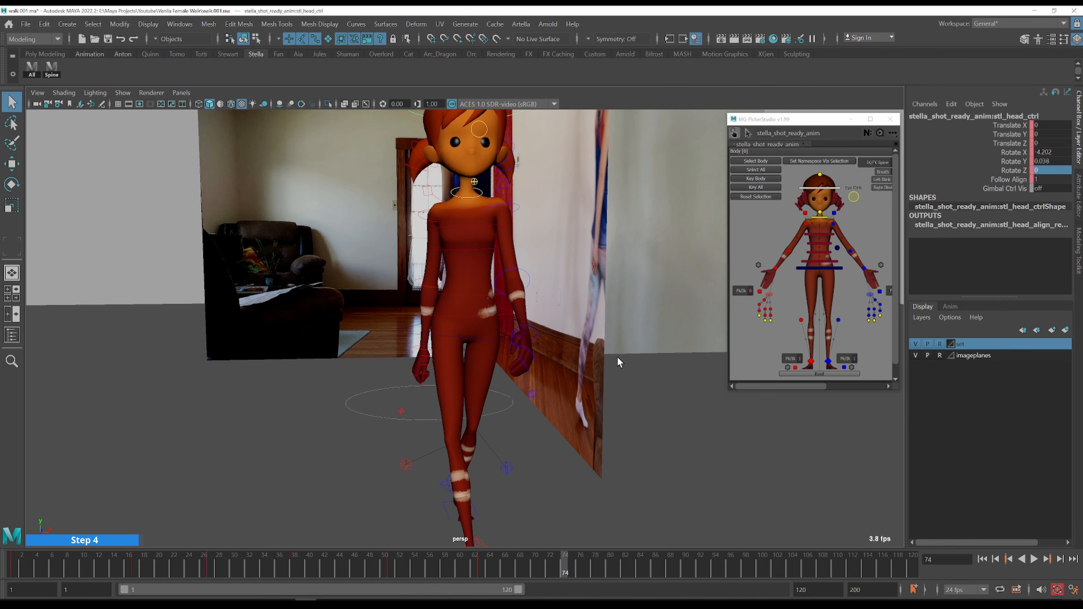
{"action": "left_click", "coordinate": [32, 69]}
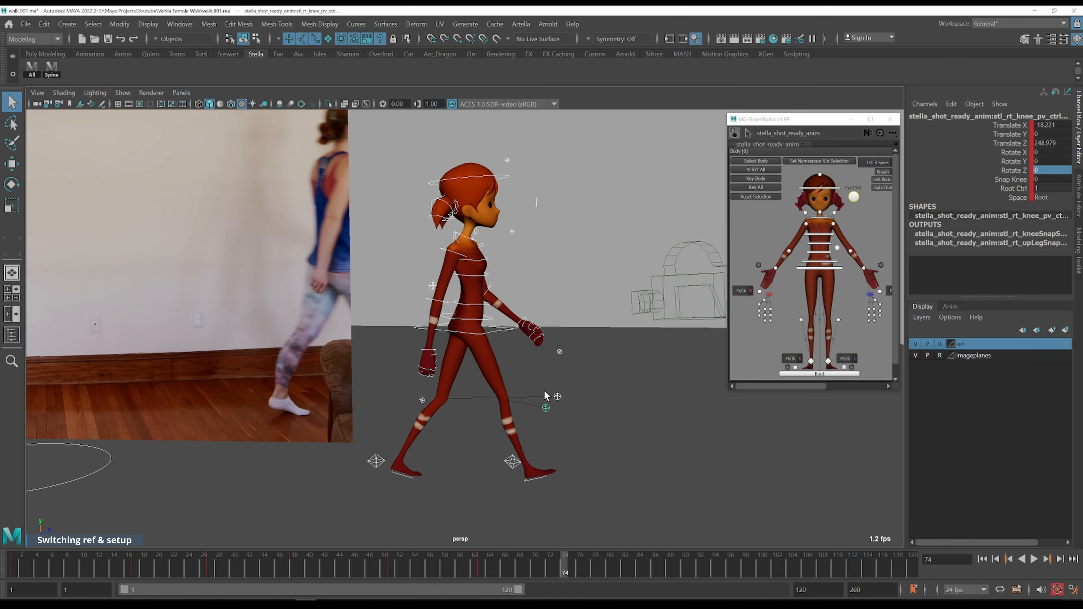
- Make the imagePlaneEndFront and imagePlaneEndSide reference planes visible by setting their Visibility to 1
{"action": "scroll", "coordinate": [447, 368], "scroll_direction": "down", "scroll_amount": 5}
{"action": "middle_click_drag", "start_coordinate": [454, 365], "coordinate": [636, 369], "text": "alt"}
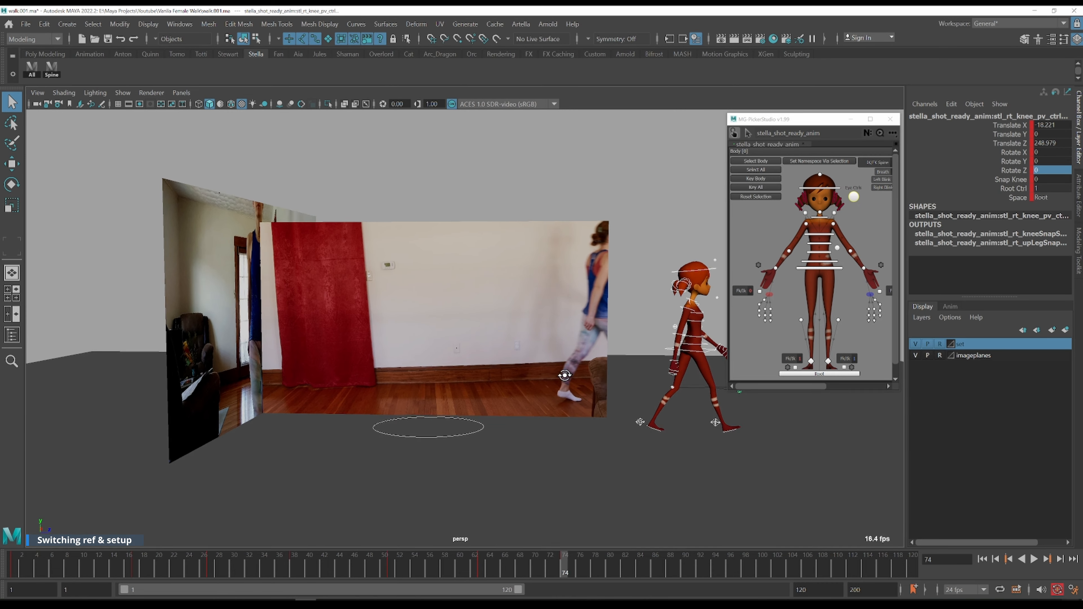
{"action": "left_click_drag", "start_coordinate": [566, 377], "coordinate": [562, 358], "text": "alt"}
{"action": "left_click", "coordinate": [12, 335]}
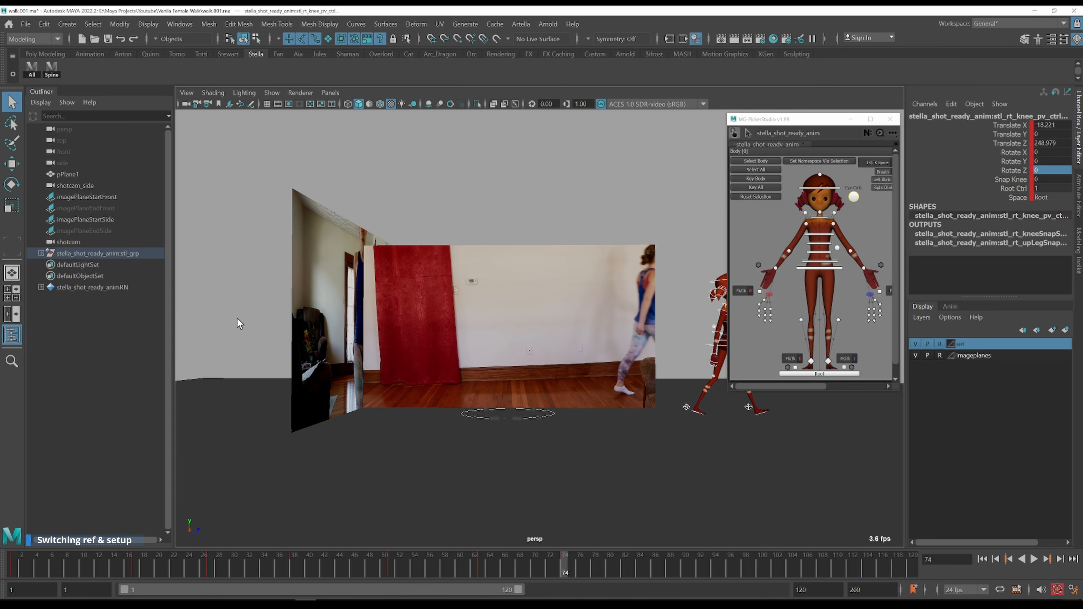
{"action": "left_click", "coordinate": [80, 230]}
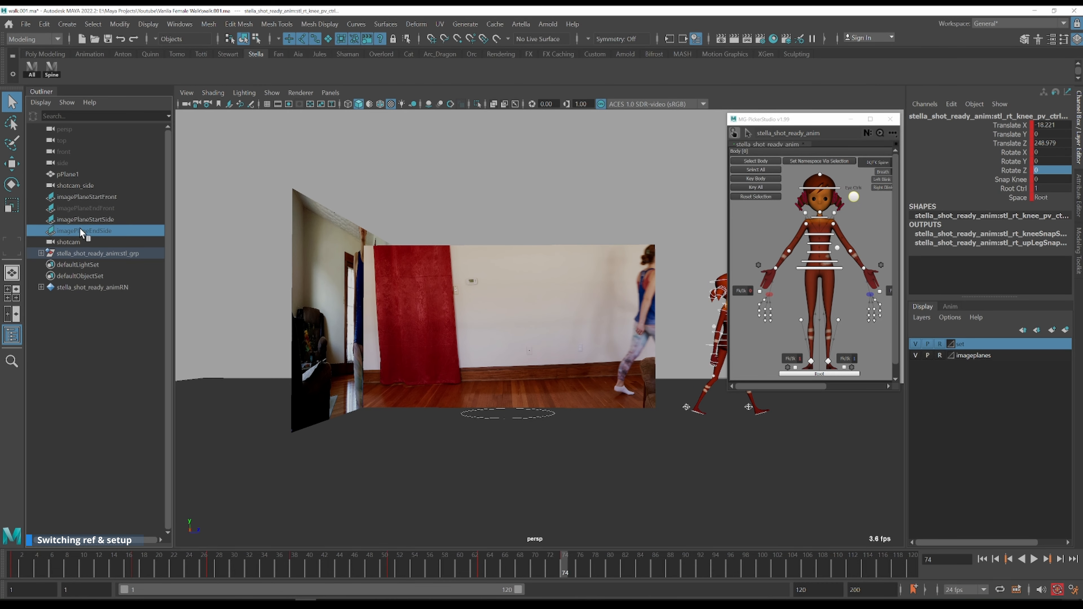
{"action": "left_click", "coordinate": [107, 206], "text": "ctrl"}
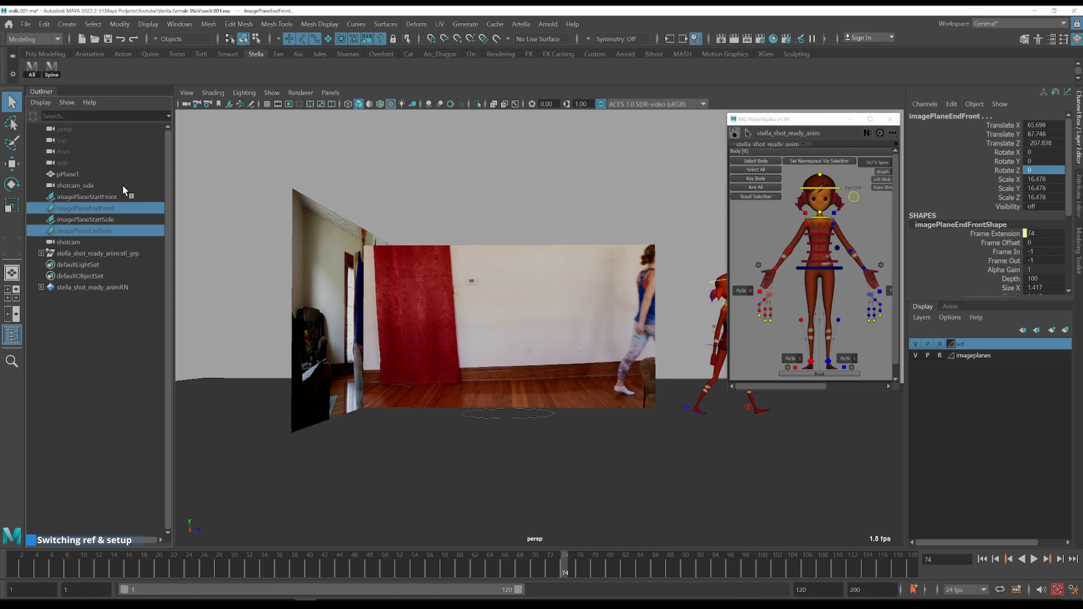
{"action": "double_click", "coordinate": [1040, 206]}
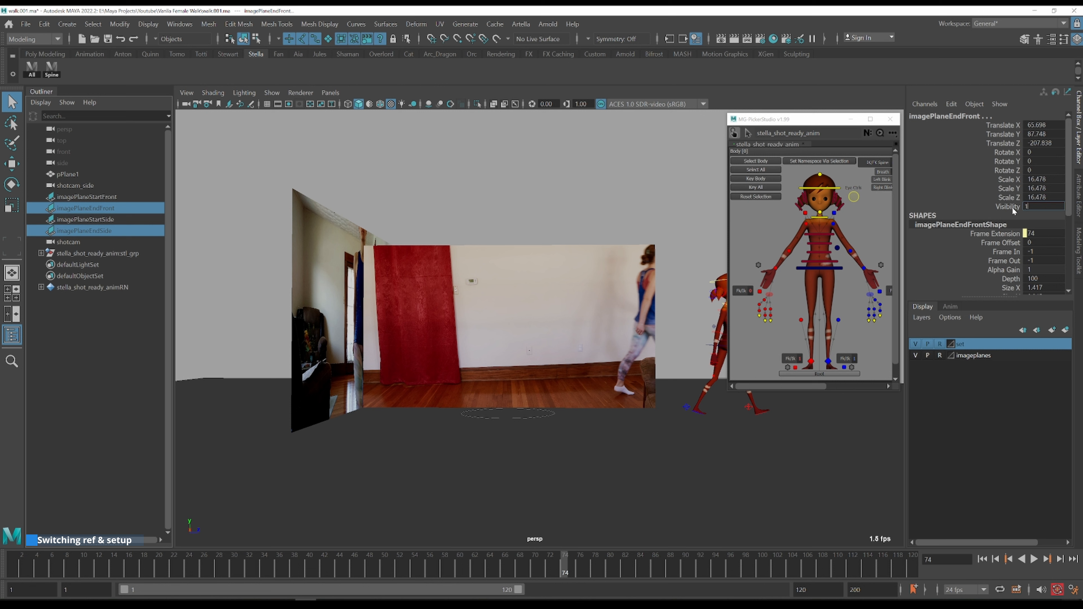
{"action": "type", "text": "1"}
{"action": "key", "text": "Return"}
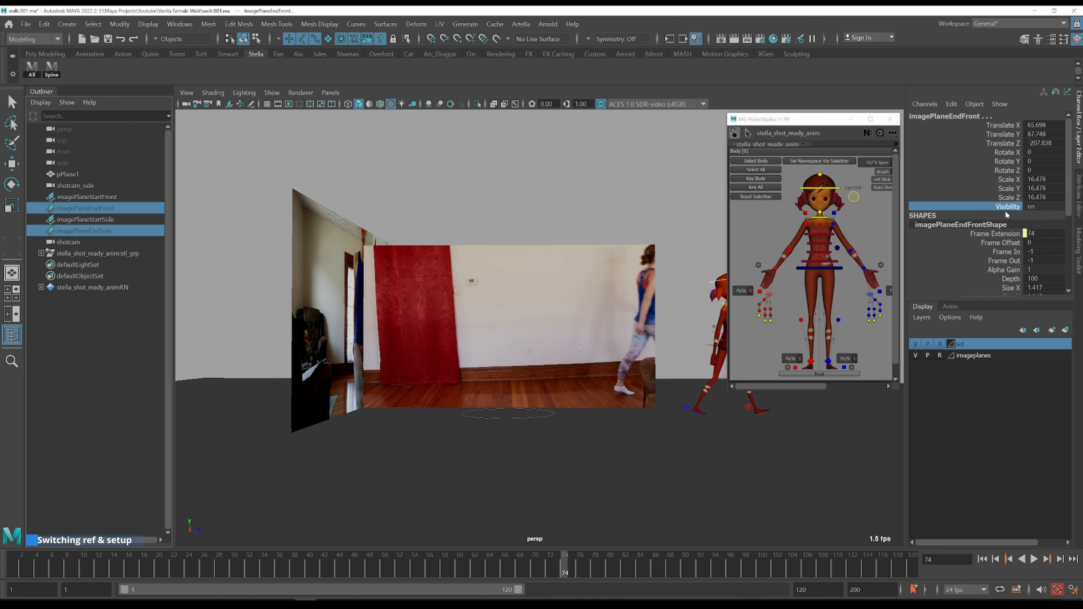
- Hide the imagePlaneStartFront and imagePlaneStartSide reference planes by setting their Visibility to 0
{"action": "left_click", "coordinate": [98, 197]}
{"action": "left_click", "coordinate": [97, 219], "text": "ctrl"}
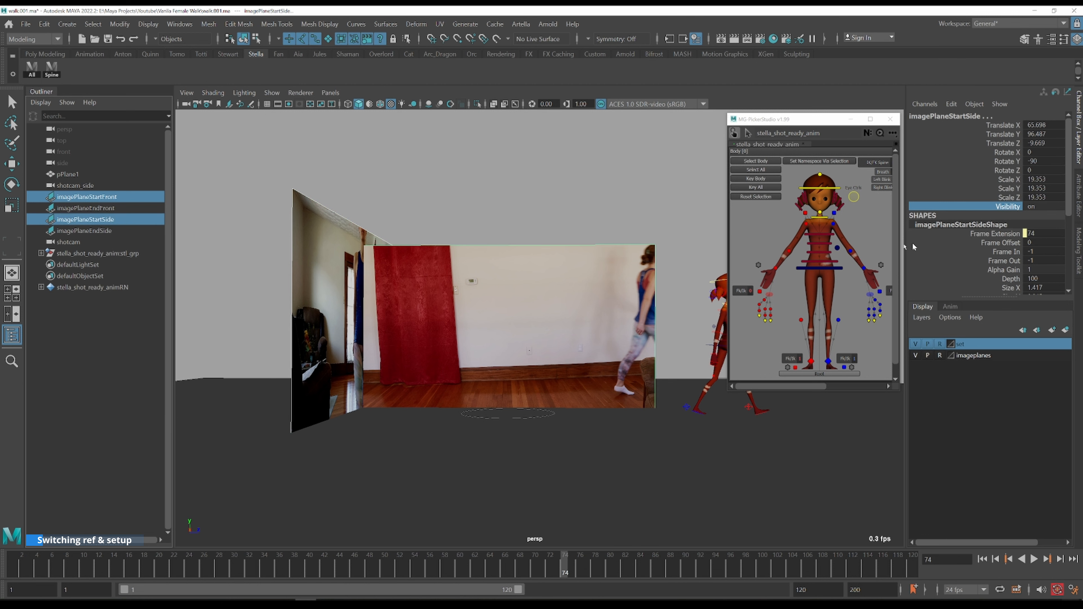
{"action": "left_click", "coordinate": [1046, 206]}
{"action": "type", "text": "0"}
{"action": "key", "text": "Return"}
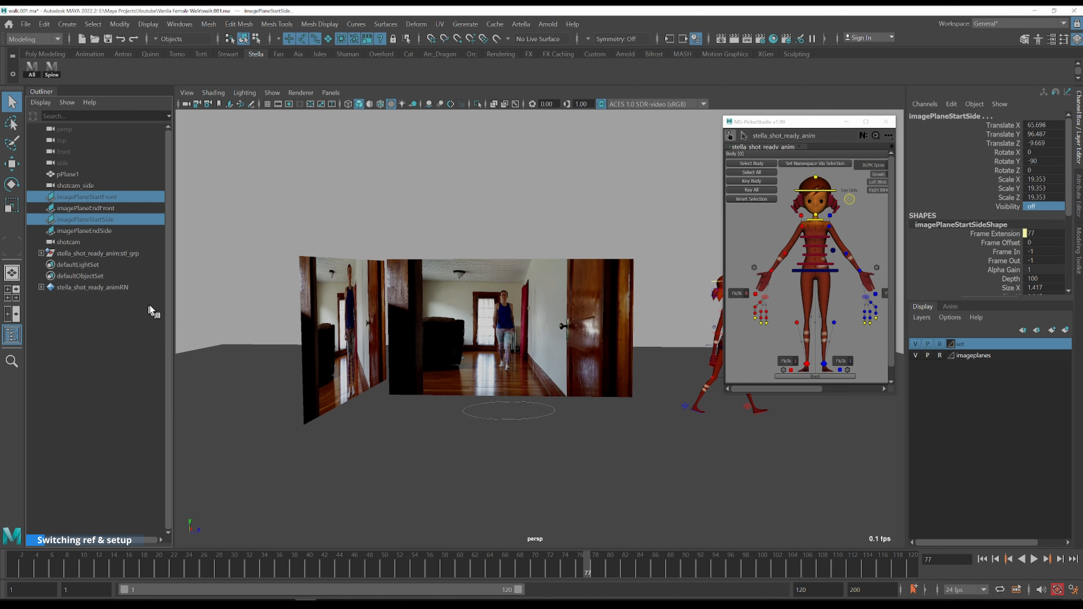
- Play and scrub the ending reference footage from frame 1 to examine how the walk comes to a stop
{"action": "left_click", "coordinate": [121, 219]}
{"action": "left_click_drag", "start_coordinate": [106, 568], "coordinate": [5, 568]}
{"action": "key", "text": "alt+v"}
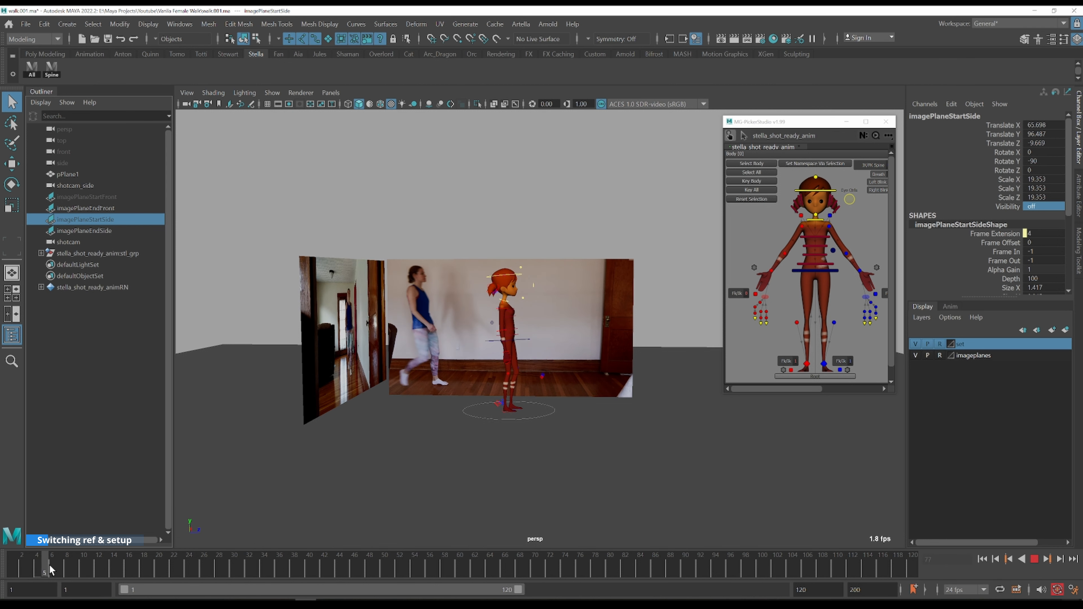
{"action": "key", "text": "alt+v"}
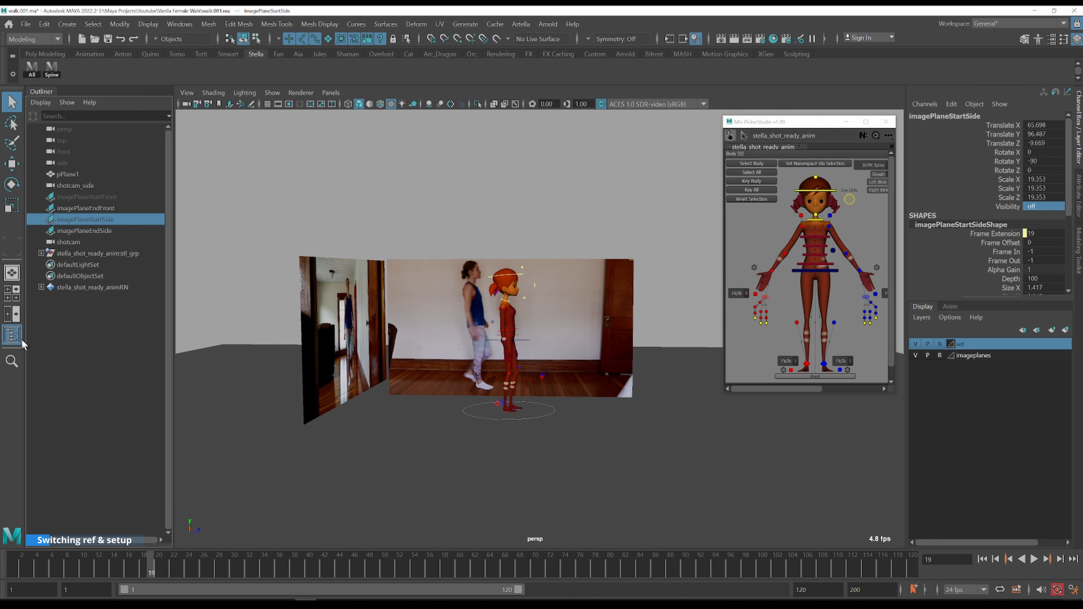
{"action": "left_click", "coordinate": [11, 335]}
{"action": "scroll", "coordinate": [201, 530], "scroll_direction": "up", "scroll_amount": 2}
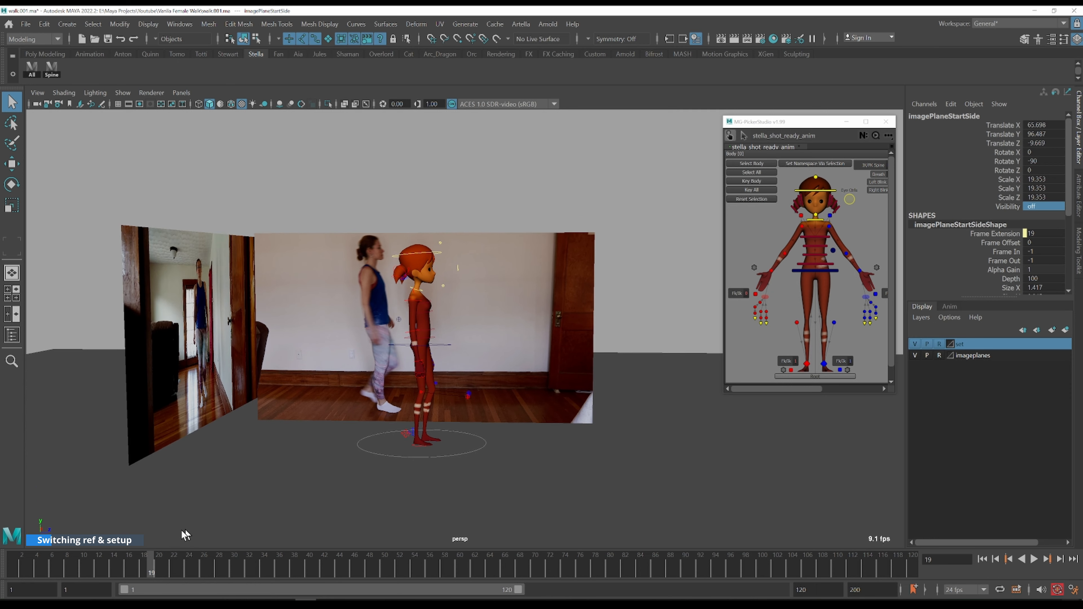
{"action": "left_click_drag", "start_coordinate": [61, 564], "coordinate": [15, 568]}
{"action": "key", "text": "alt+v"}
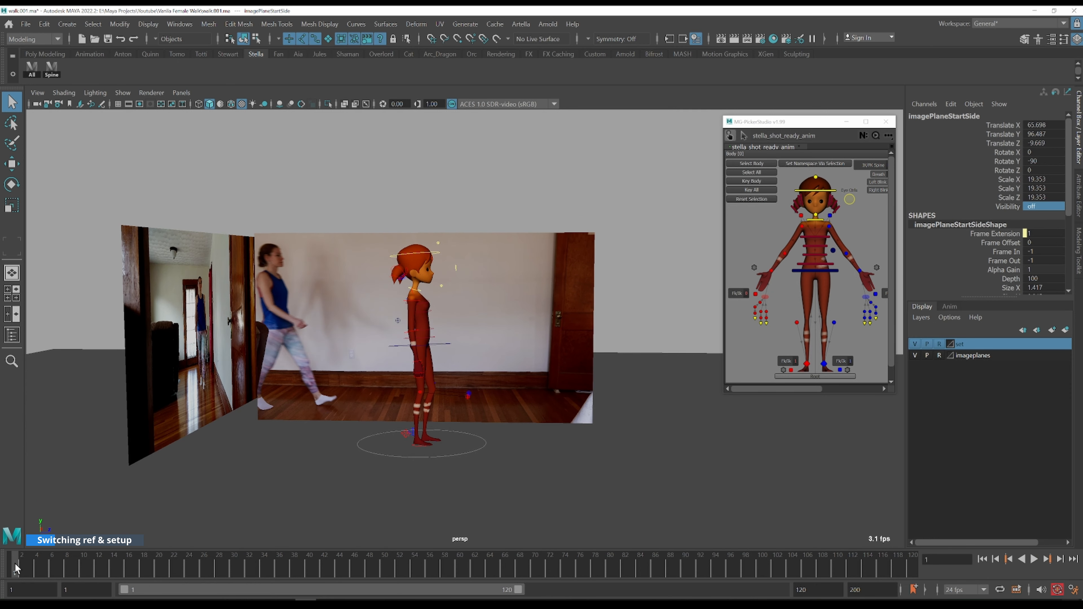
{"action": "key", "text": "alt+v"}
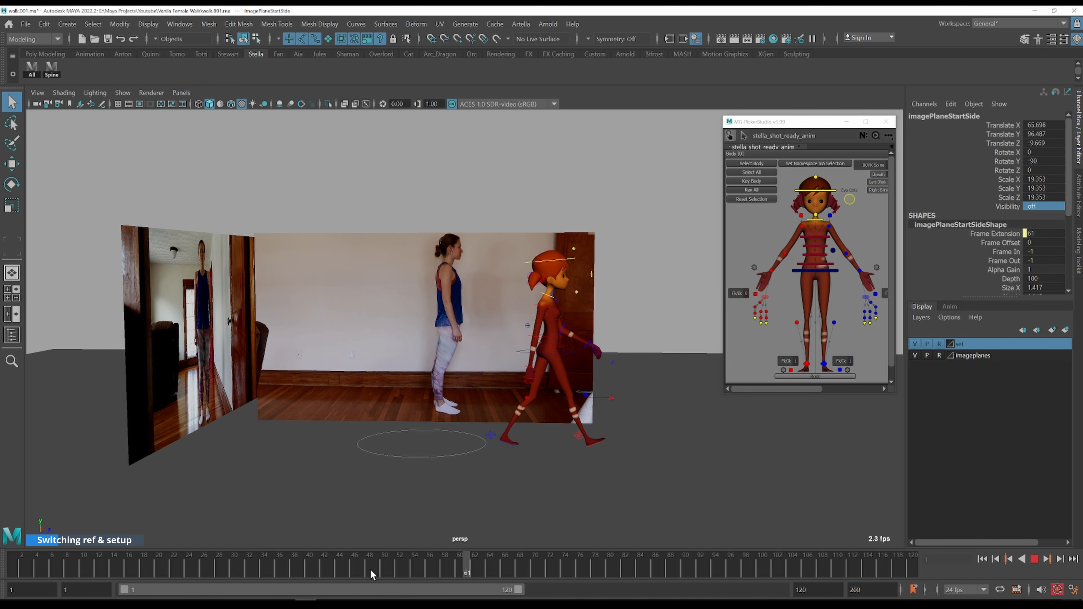
{"action": "left_click_drag", "start_coordinate": [278, 571], "coordinate": [183, 568]}
{"action": "left_click_drag", "start_coordinate": [115, 568], "coordinate": [14, 568]}
- Compare the character's position relative to the root control and the reference planes at frames 1 and 74
{"action": "left_click", "coordinate": [480, 447]}
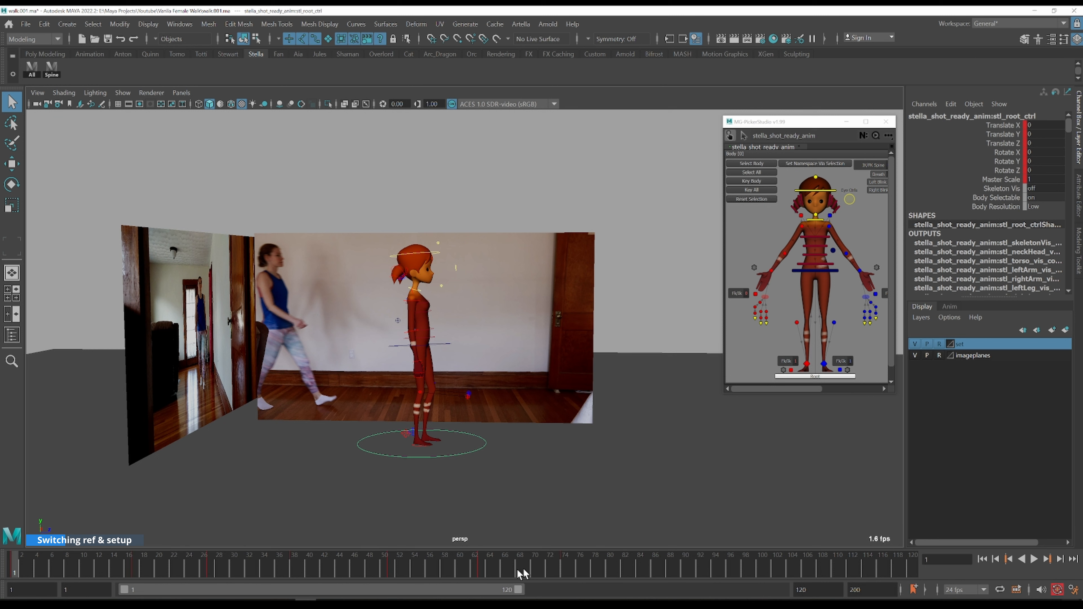
{"action": "left_click", "coordinate": [564, 563]}
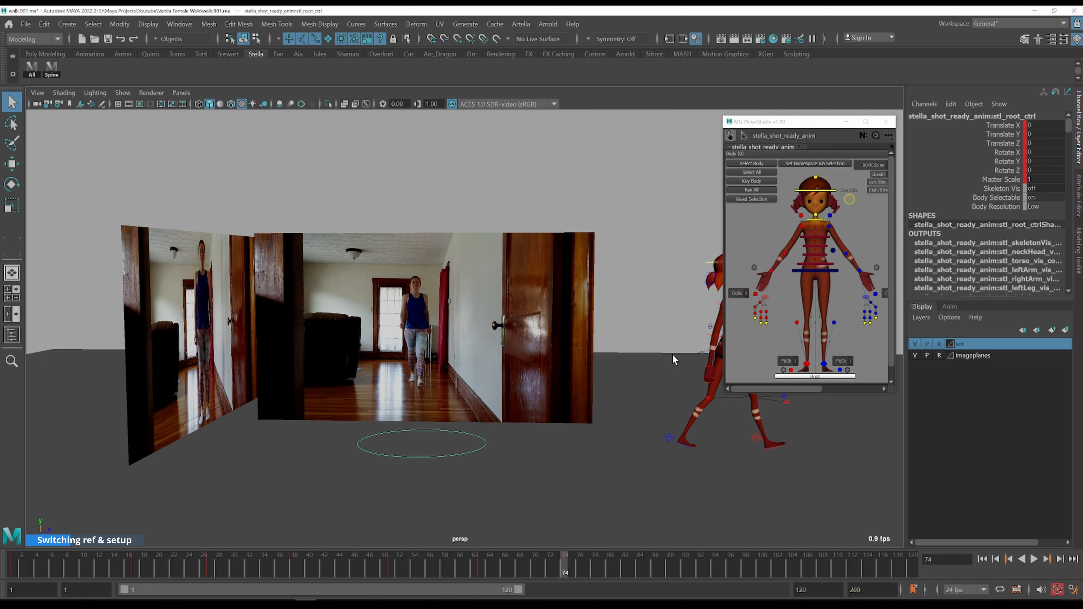
{"action": "middle_click_drag", "start_coordinate": [672, 355], "coordinate": [543, 365], "text": "alt"}
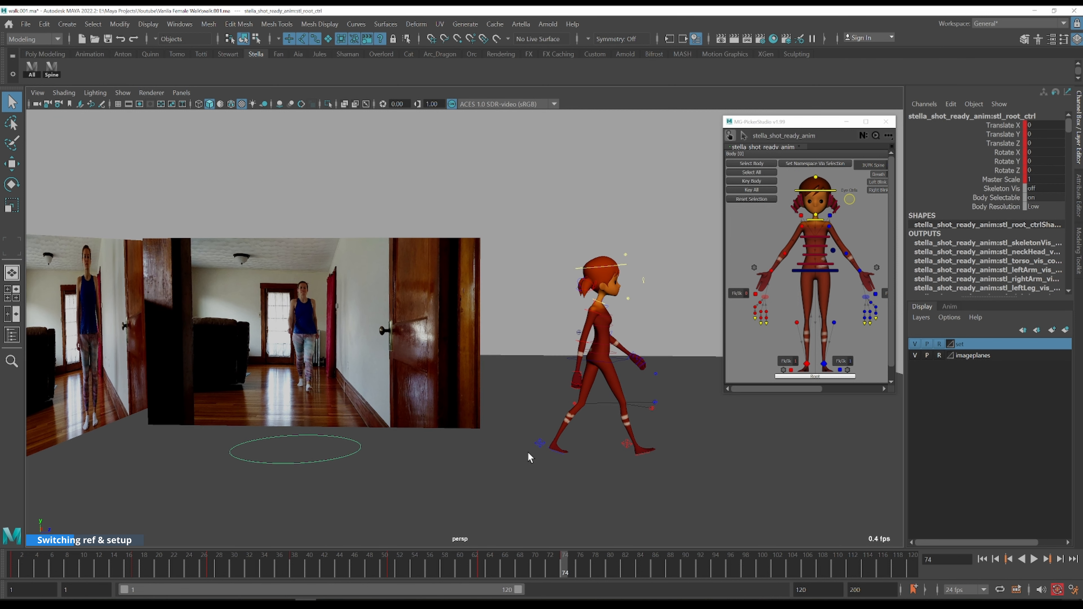
{"action": "left_click", "coordinate": [12, 566]}
{"action": "middle_click_drag", "start_coordinate": [272, 427], "coordinate": [387, 456], "text": "alt"}
{"action": "left_click", "coordinate": [566, 568]}
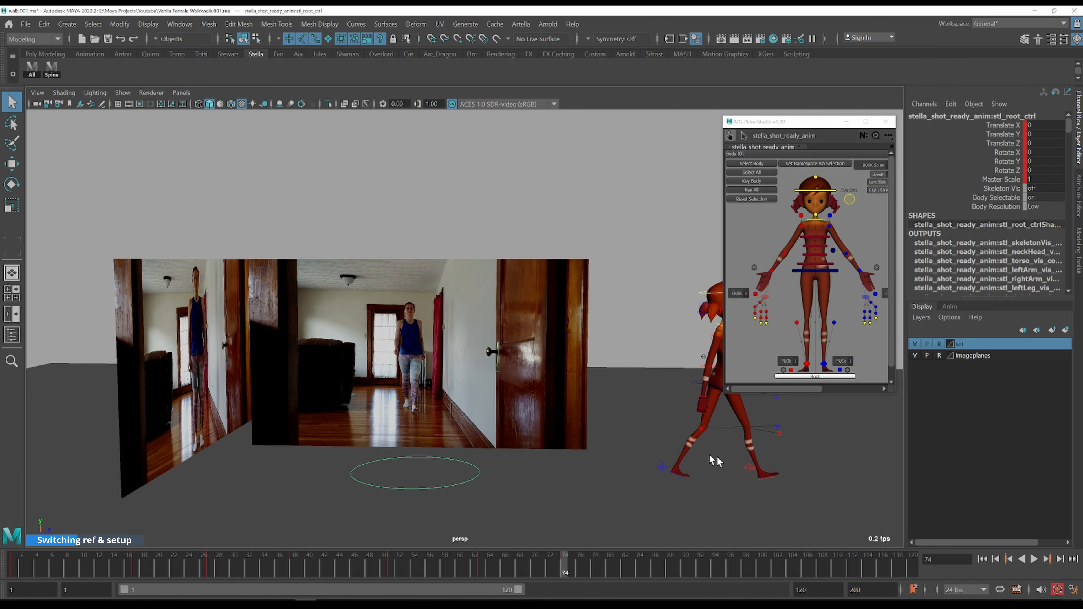
{"action": "middle_click_drag", "start_coordinate": [717, 461], "coordinate": [489, 432], "text": "alt"}
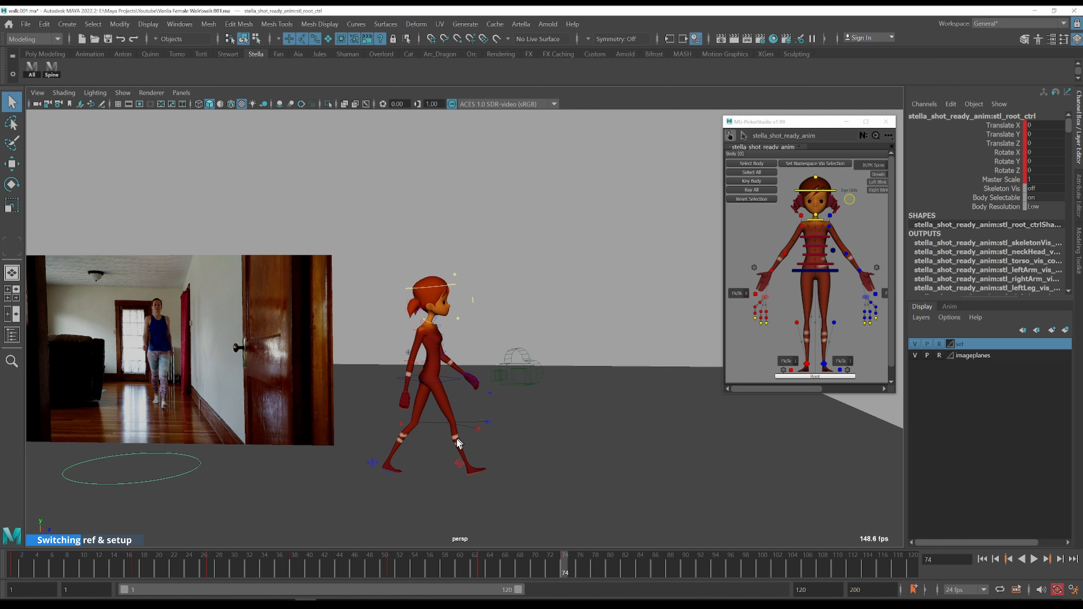
- Advance from frame 74 to frame 86 and set a key on all of the character's controls
{"action": "left_click", "coordinate": [454, 383]}
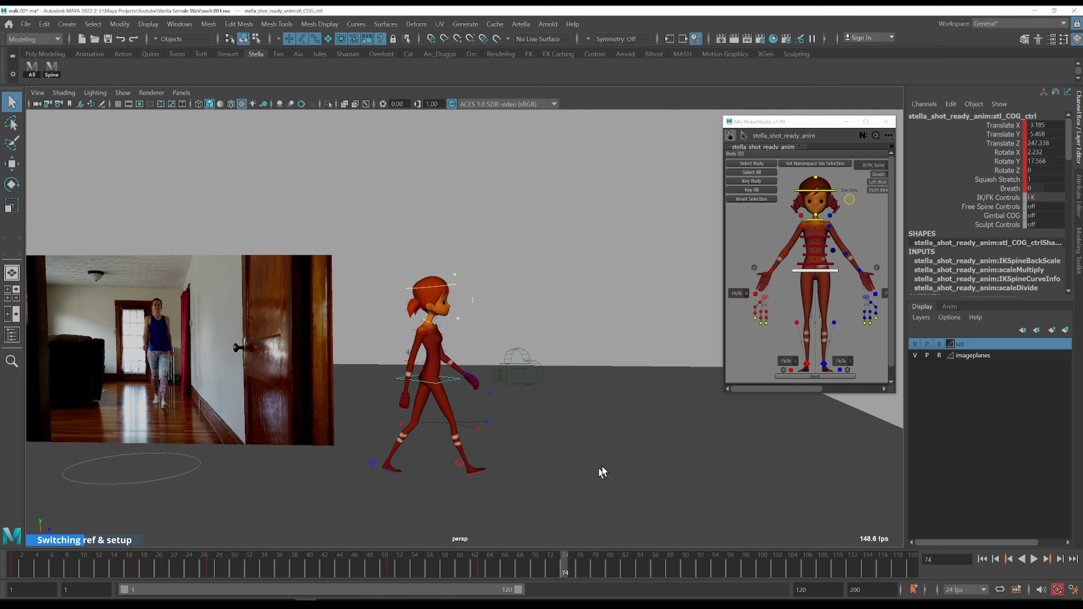
{"action": "key", "text": "alt+period"}
{"action": "key", "text": "alt+period"}
{"action": "key", "text": "alt+period"}
{"action": "key", "text": "alt+period"}
{"action": "key", "text": "alt+period"}
{"action": "key", "text": "alt+period"}
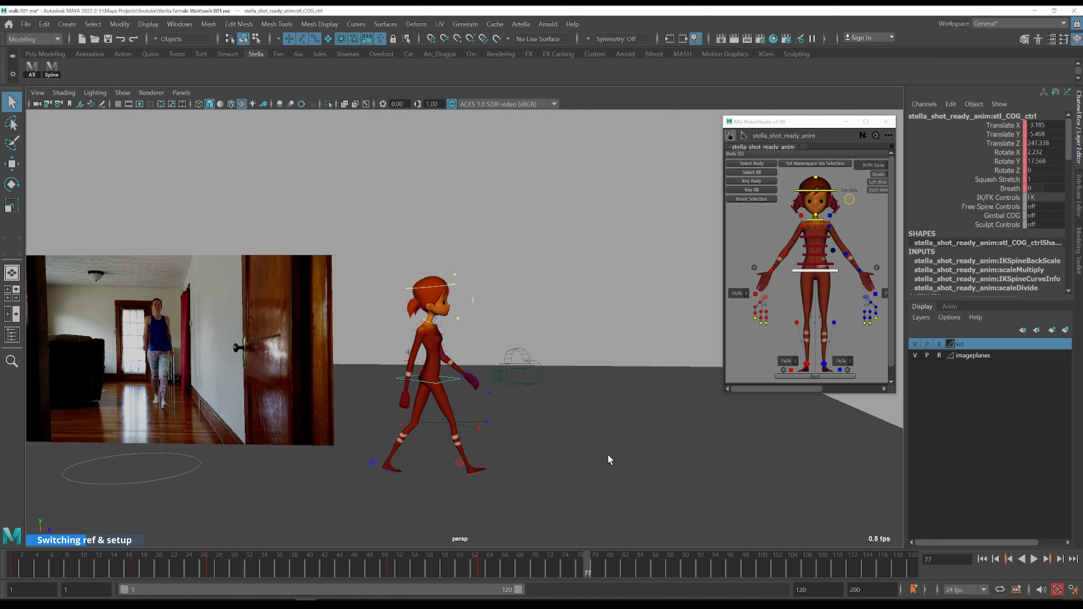
{"action": "key", "text": "alt+period"}
{"action": "key", "text": "alt+period"}
{"action": "key", "text": "alt+period"}
{"action": "key", "text": "alt+period"}
{"action": "key", "text": "alt+period"}
{"action": "key", "text": "alt+period"}
{"action": "left_click", "coordinate": [32, 68]}
{"action": "key", "text": "s"}
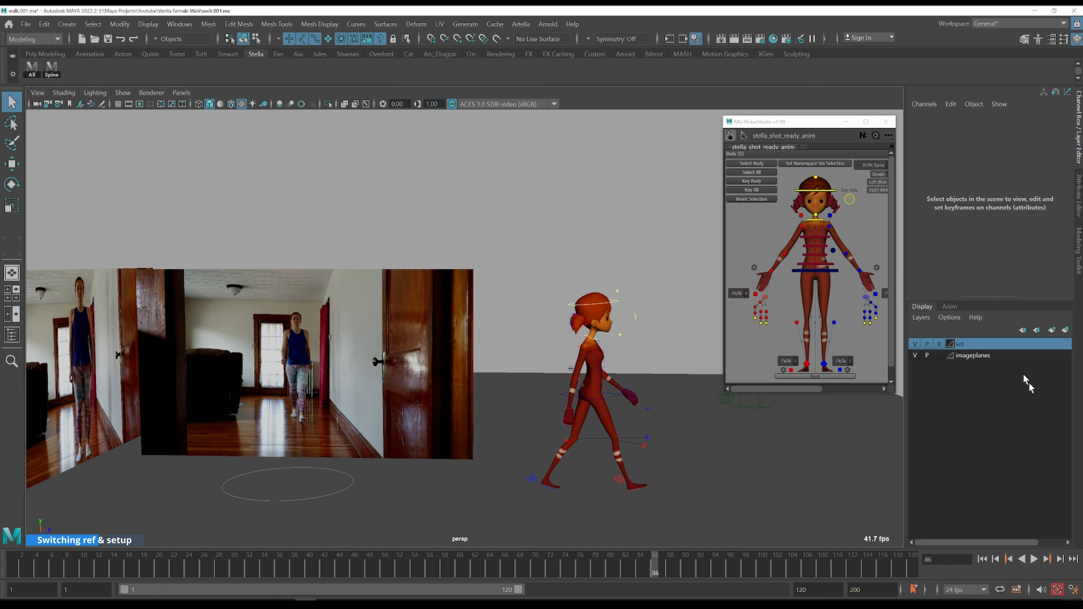
- Set the Frame Offset of imagePlaneEndSide to -86 in its shape attributes
{"action": "left_click", "coordinate": [363, 322]}
{"action": "scroll", "coordinate": [994, 260], "scroll_direction": "down", "scroll_amount": 5}
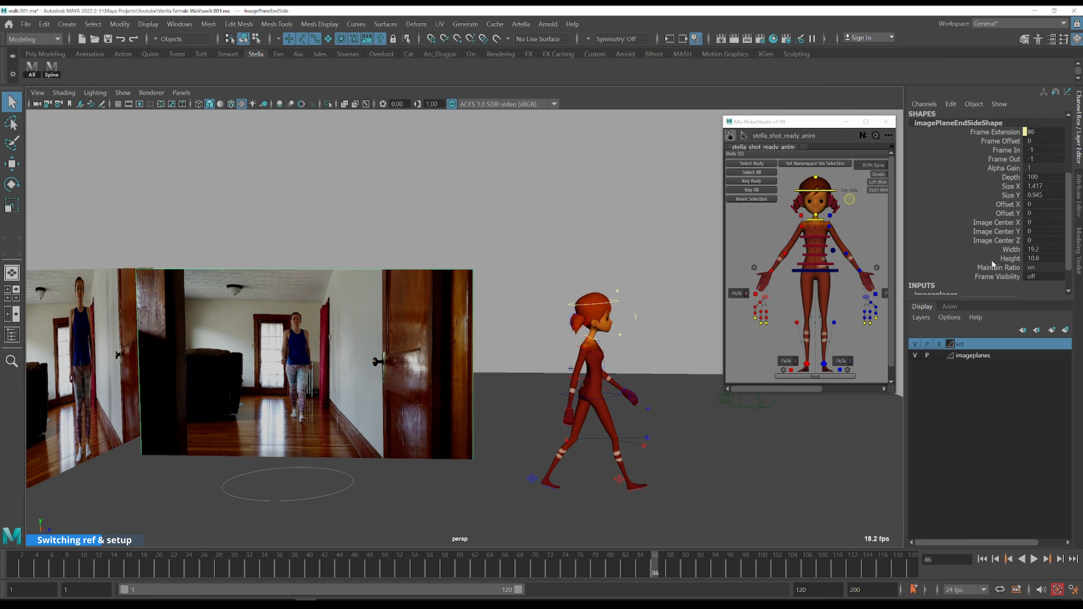
{"action": "scroll", "coordinate": [983, 240], "scroll_direction": "up", "scroll_amount": 3}
{"action": "key", "text": "ctrl+a"}
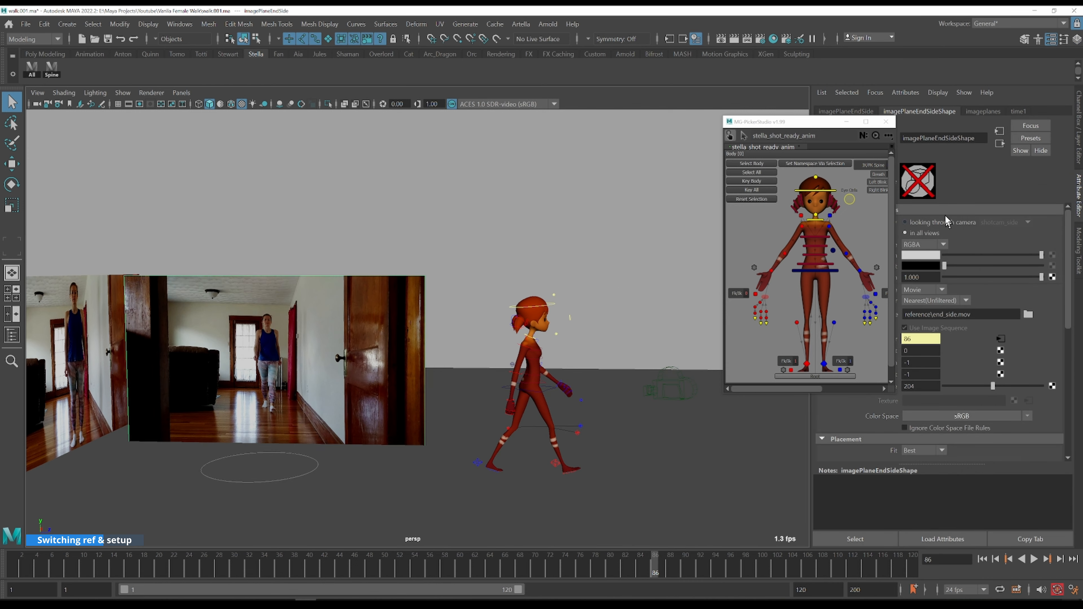
{"action": "left_click_drag", "start_coordinate": [828, 126], "coordinate": [725, 115]}
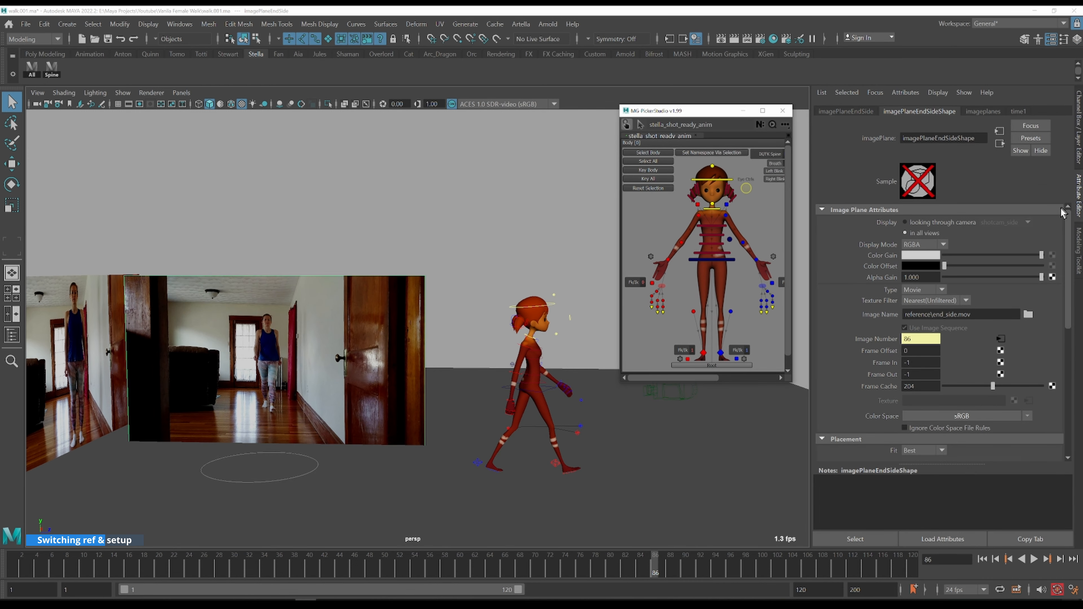
{"action": "left_click", "coordinate": [931, 354]}
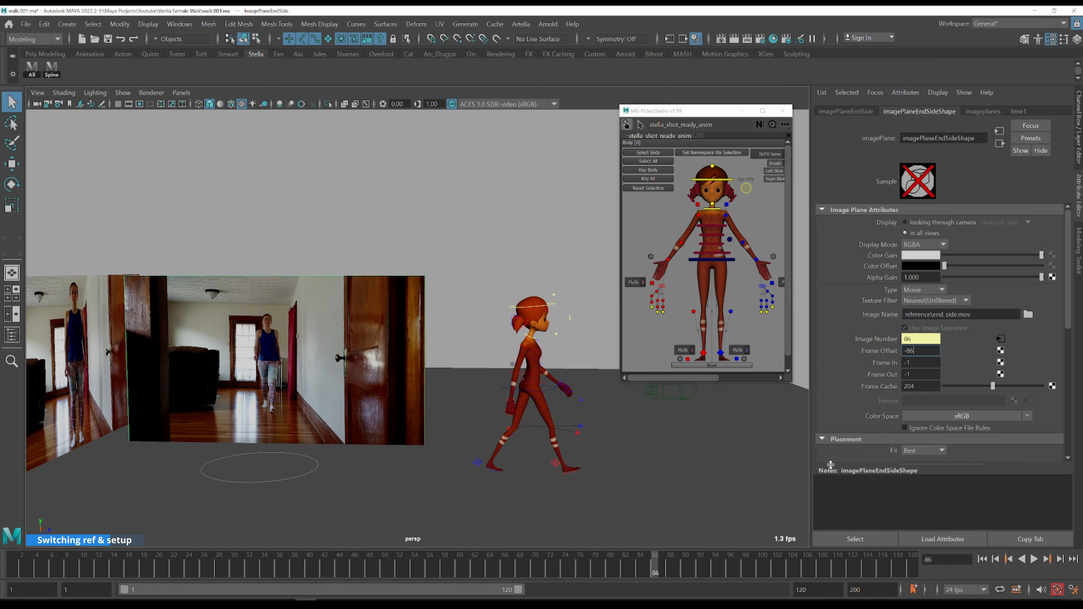
{"action": "key", "text": "Return"}
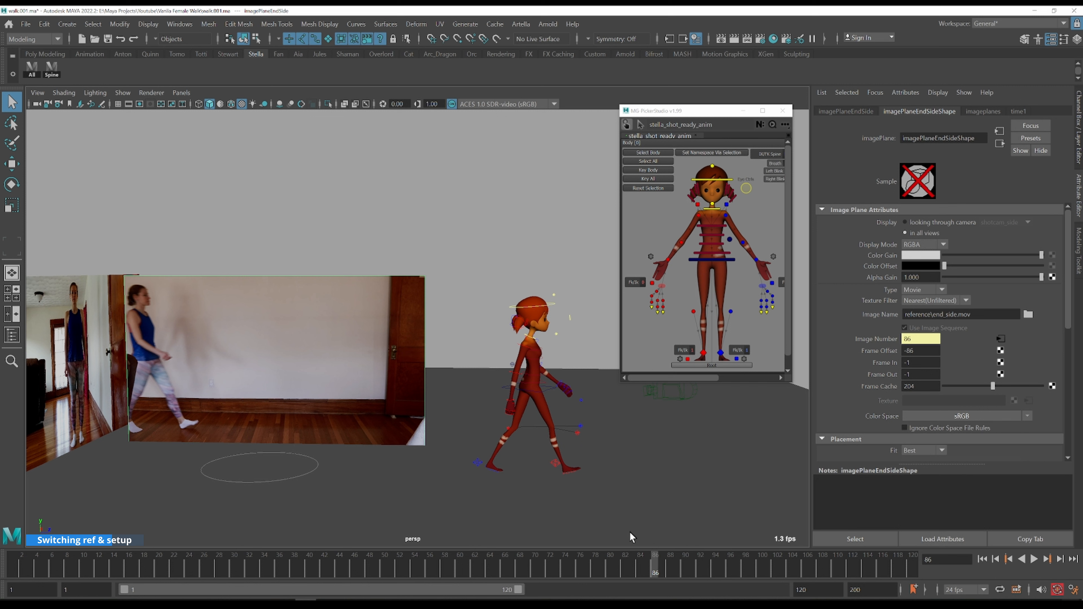
- Correct imagePlaneEndSide's Frame Offset and step through the frames around 86 to check where the side reference starts
{"action": "key", "text": "alt+comma"}
{"action": "left_click", "coordinate": [655, 567]}
{"action": "key", "text": "alt+comma"}
{"action": "left_click", "coordinate": [913, 351]}
{"action": "key", "text": "Return"}
{"action": "key", "text": "alt+comma"}
{"action": "key", "text": "alt+period"}
{"action": "key", "text": "alt+period"}
{"action": "key", "text": "alt+period"}
{"action": "key", "text": "alt+period"}
{"action": "key", "text": "alt+period"}
{"action": "key", "text": "alt+period"}
{"action": "key", "text": "alt+comma"}
{"action": "key", "text": "alt+comma"}
{"action": "key", "text": "alt+comma"}
{"action": "key", "text": "alt+comma"}
{"action": "key", "text": "alt+comma"}
- Set the Frame Offset of imagePlaneEndFront to -85
{"action": "left_click", "coordinate": [63, 302]}
{"action": "left_click", "coordinate": [920, 351]}
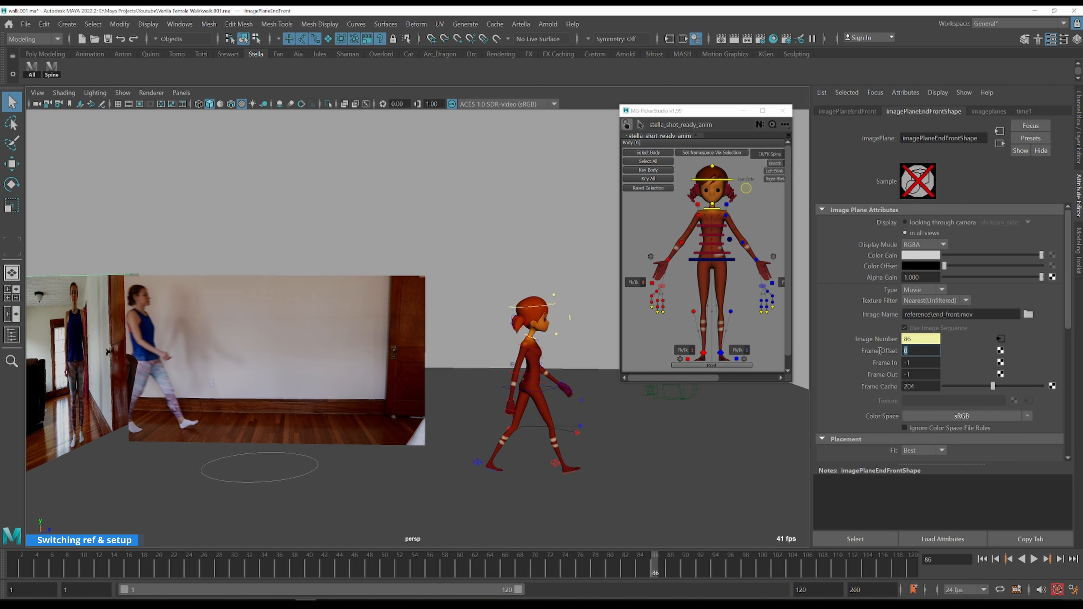
{"action": "type", "text": "-85"}
{"action": "key", "text": "Return"}
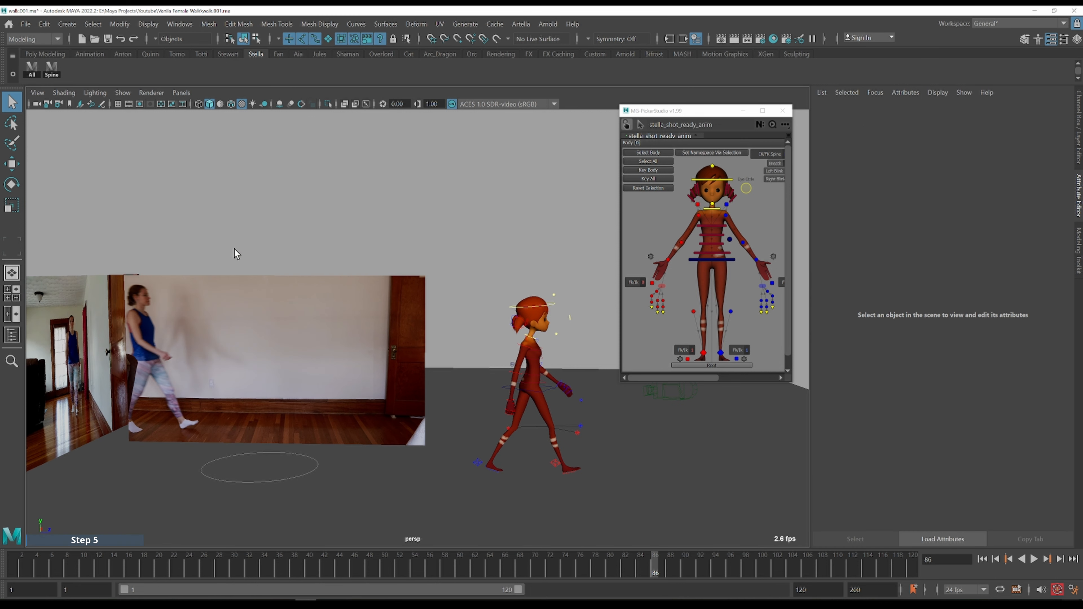
- Move the COG control forward over the front foot at frame 86 for the fifth step
{"action": "left_click", "coordinate": [544, 395]}
{"action": "key", "text": "w"}
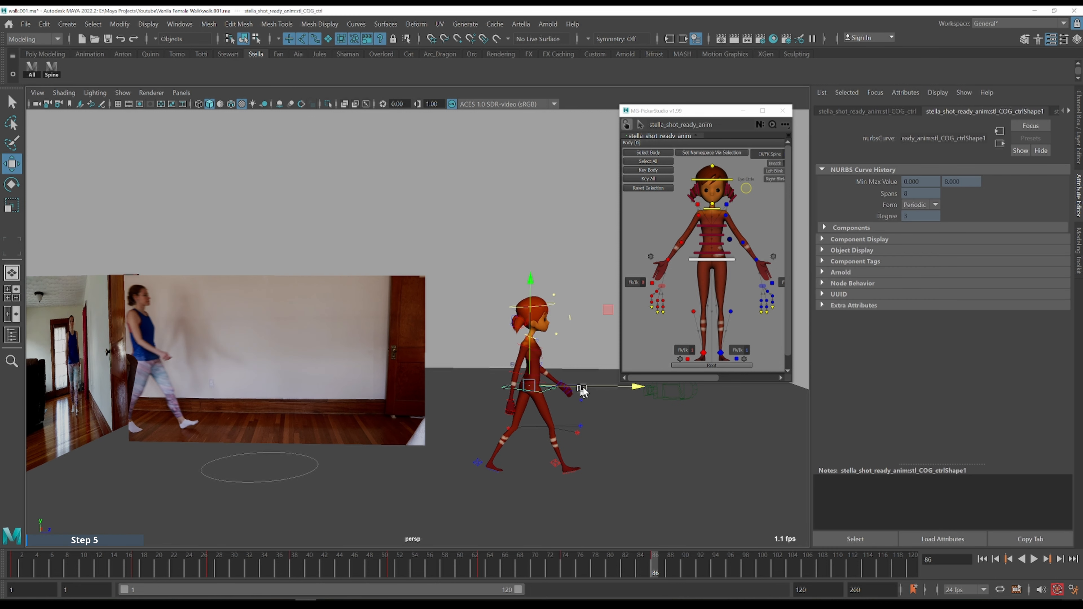
{"action": "mouse_move", "coordinate": [644, 392]}
{"action": "left_mouse_down"}
{"action": "mouse_move", "coordinate": [618, 387]}
{"action": "mouse_move", "coordinate": [635, 387]}
{"action": "left_mouse_up"}
{"action": "key", "text": "ctrl+z"}
{"action": "key", "text": "q"}
- Set the right foot IK control's Foot Roll to 0 at frame 86 to plant the foot flat
{"action": "left_click", "coordinate": [554, 464]}
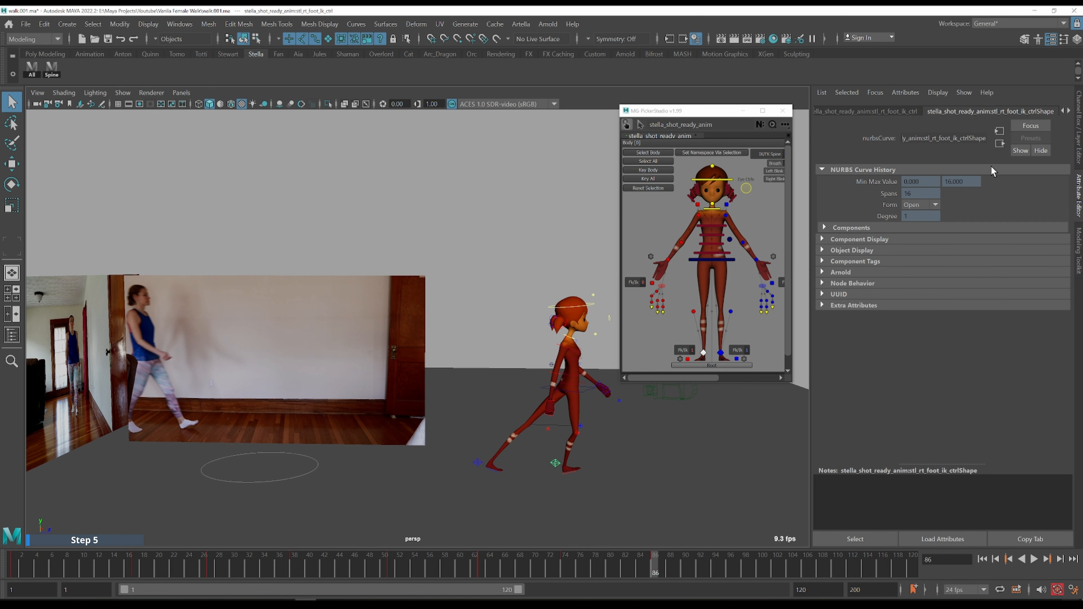
{"action": "key", "text": "ctrl+a"}
{"action": "double_click", "coordinate": [1053, 189]}
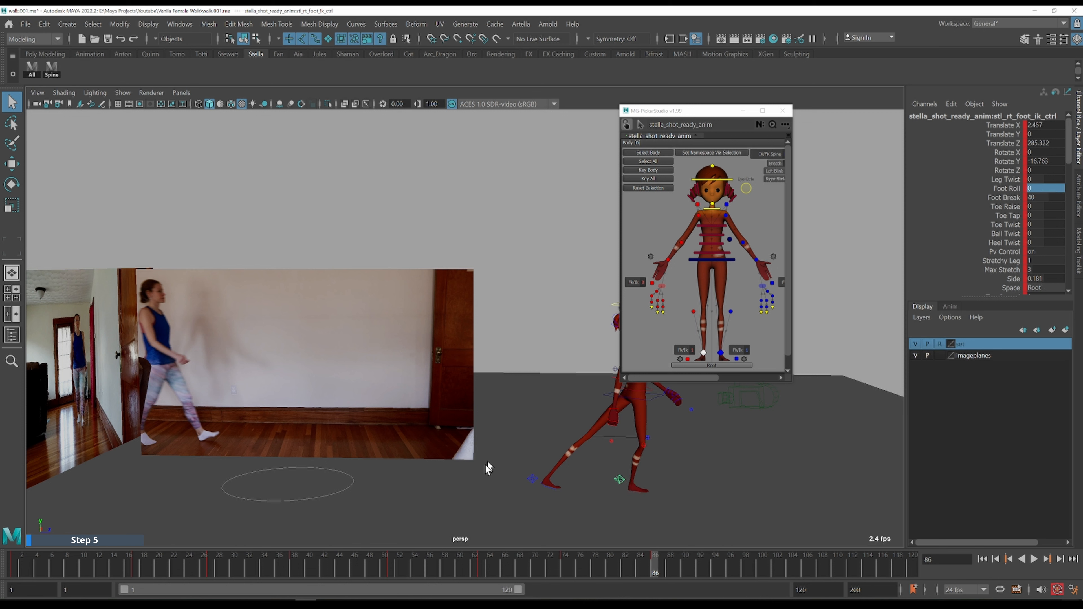
- Move the left foot IK control forward past the planted right foot at frame 86, to a Translate Z of about 311
{"action": "left_click", "coordinate": [533, 482]}
{"action": "key", "text": "w"}
{"action": "left_click_drag", "start_coordinate": [651, 484], "coordinate": [774, 483]}
- Slide imagePlaneEndSide forward along Z behind the character, to a Translate Z of about 349, and check the alignment in the front view
{"action": "middle_click_drag", "start_coordinate": [505, 336], "coordinate": [356, 222], "text": "alt"}
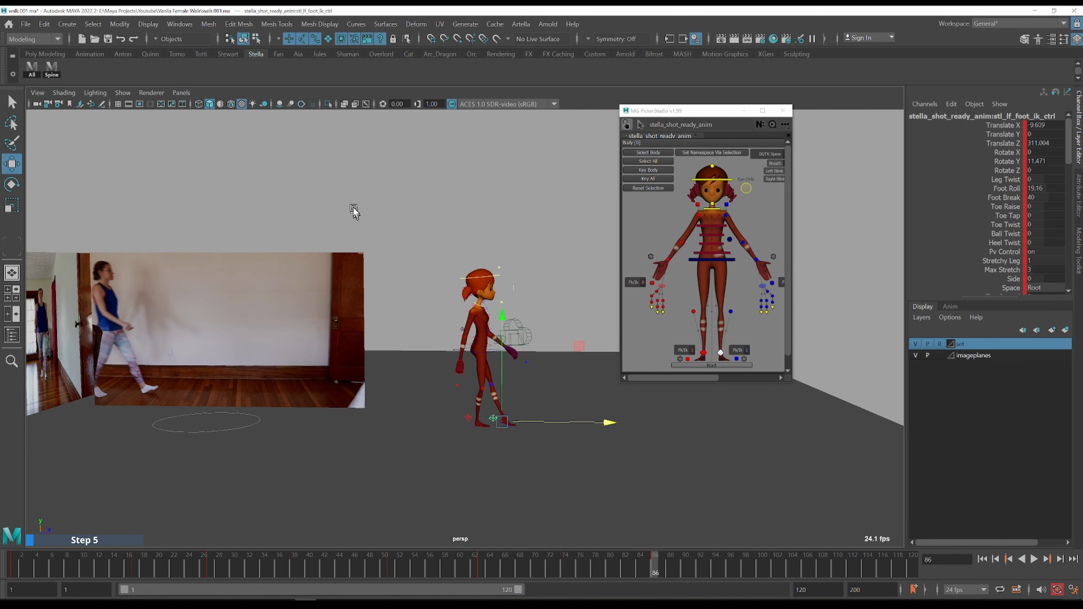
{"action": "left_click", "coordinate": [214, 295]}
{"action": "left_click_drag", "start_coordinate": [320, 324], "coordinate": [651, 337]}
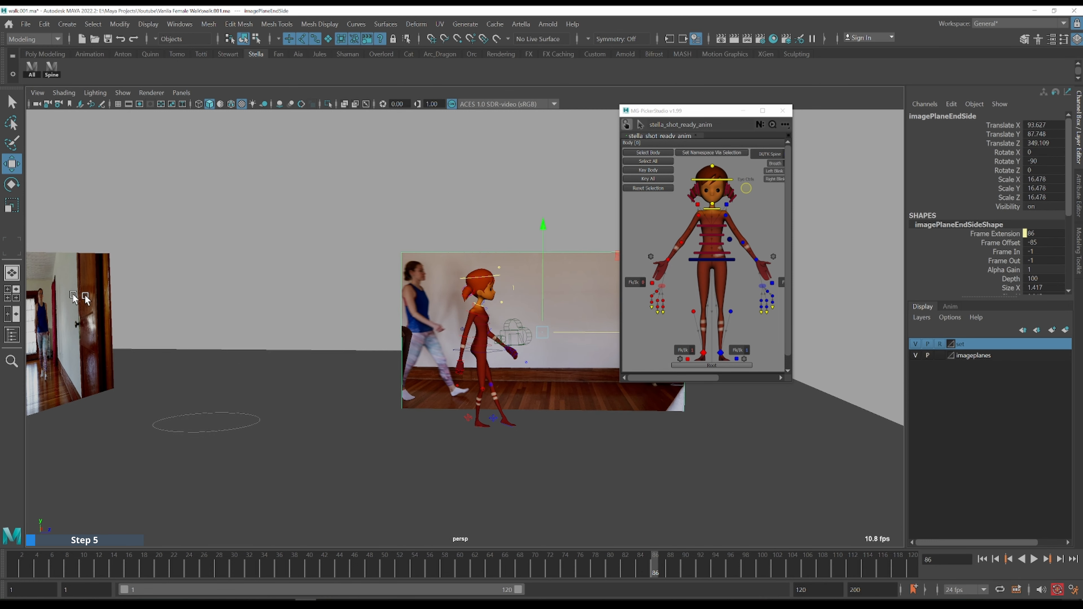
{"action": "key", "text": "space"}
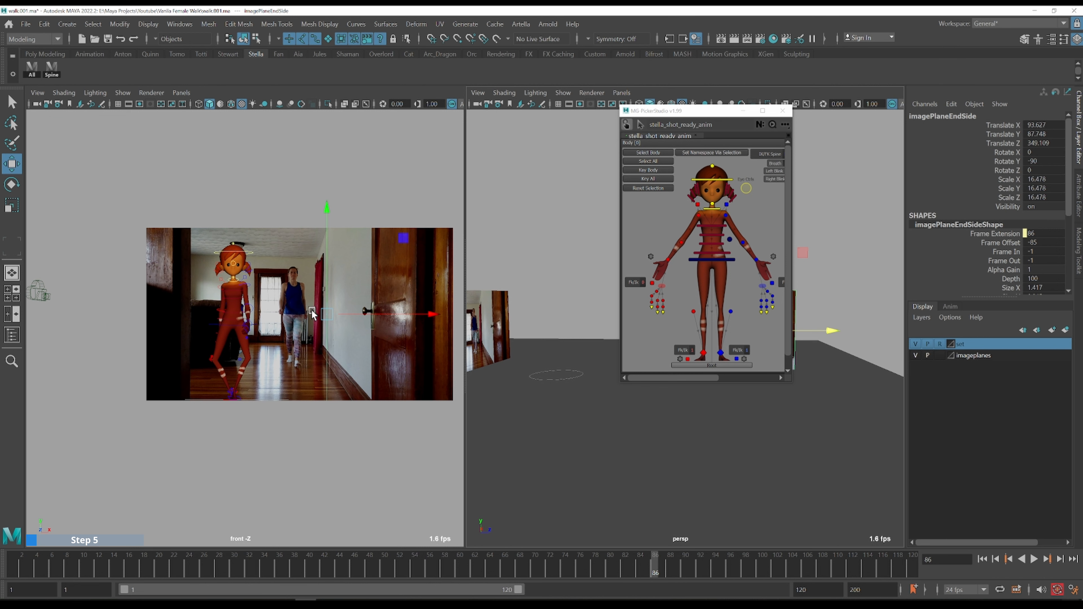
{"action": "key", "text": "space"}
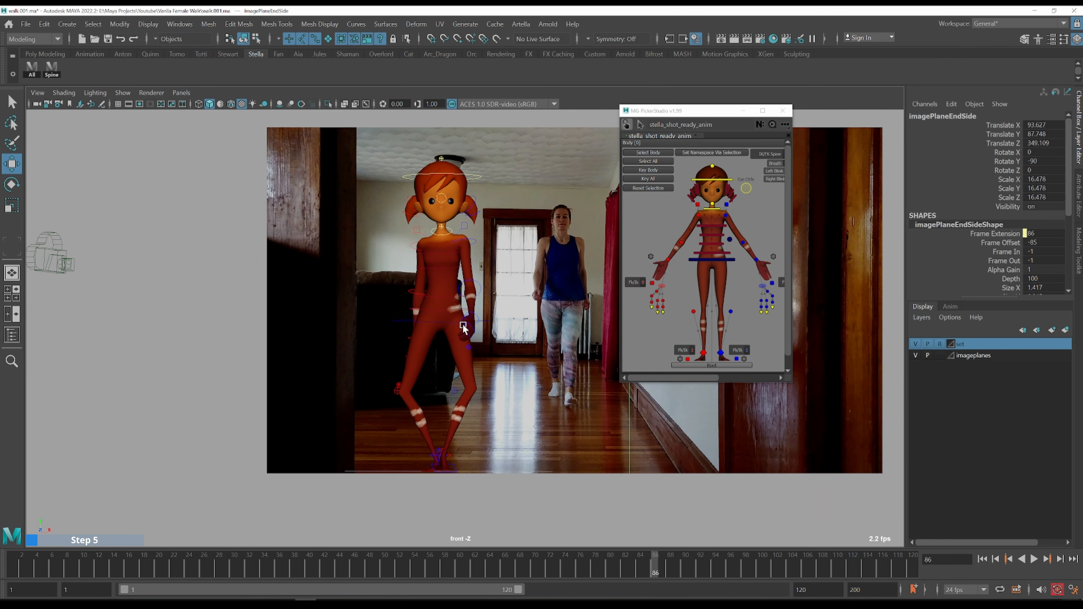
{"action": "key", "text": "space"}
{"action": "key", "text": "space"}
{"action": "middle_click_drag", "start_coordinate": [478, 329], "coordinate": [376, 316], "text": "alt"}
{"action": "left_click_drag", "start_coordinate": [393, 350], "coordinate": [396, 351], "text": "alt"}
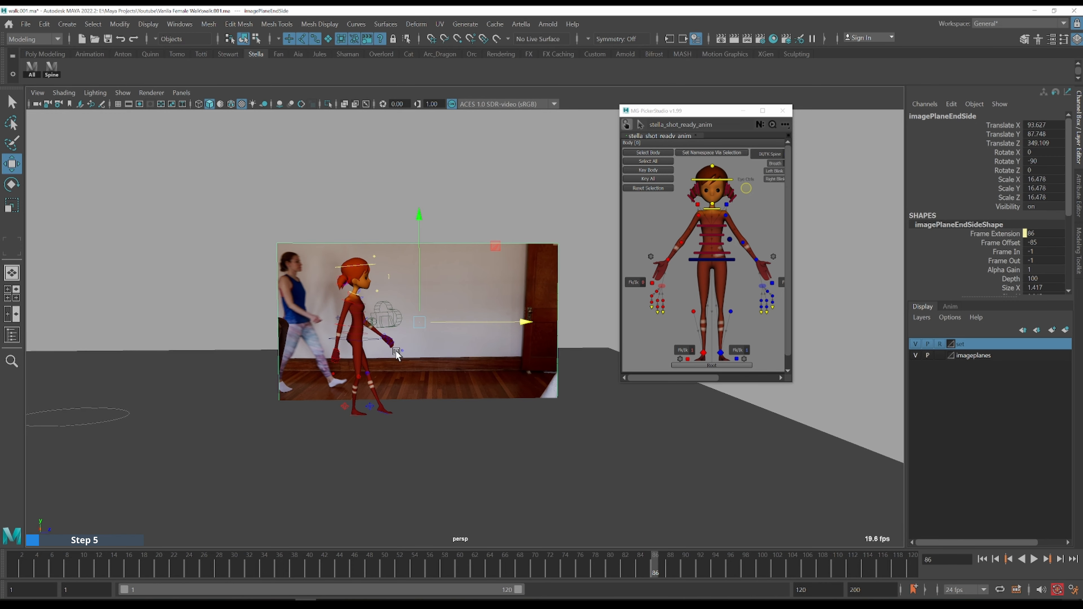
- Hide the shotcam camera by setting its Visibility to off
{"action": "key", "text": "q"}
{"action": "left_click", "coordinate": [395, 318]}
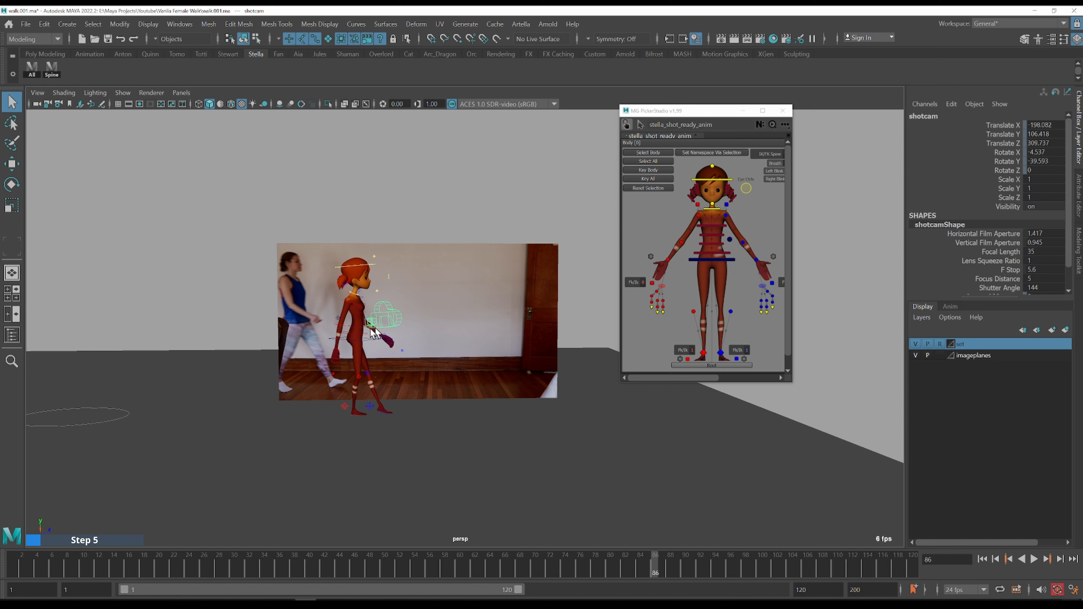
{"action": "left_click", "coordinate": [1045, 207]}
{"action": "key", "text": "Return"}
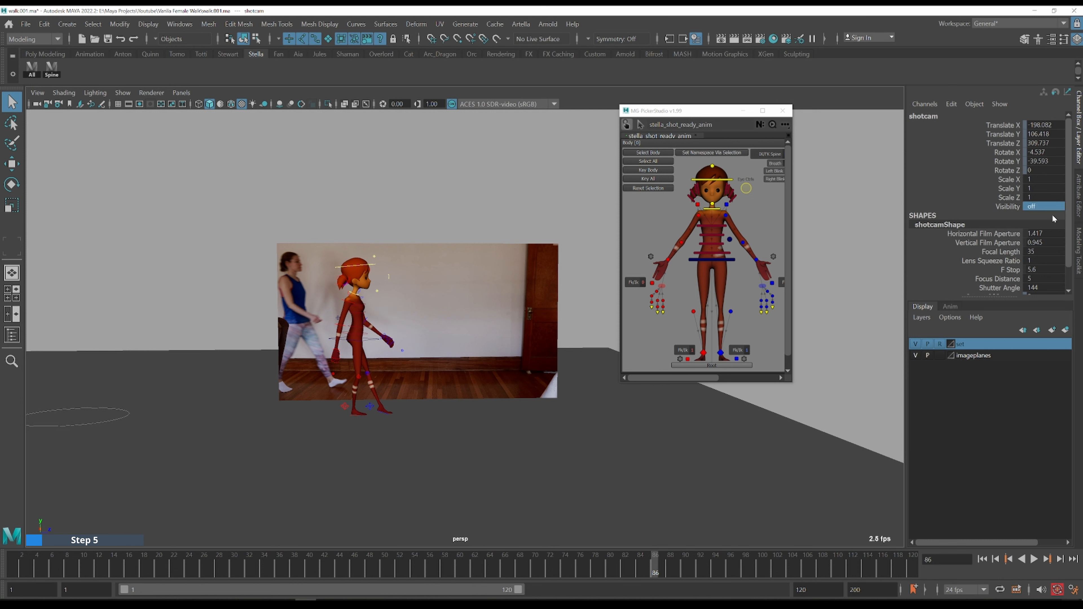
- Move the COG control forward at frame 86 to a Translate Z of about 304
{"action": "left_click", "coordinate": [374, 340]}
{"action": "scroll", "coordinate": [393, 356], "scroll_direction": "up", "scroll_amount": 4}
{"action": "middle_click_drag", "start_coordinate": [388, 309], "coordinate": [450, 300], "text": "alt"}
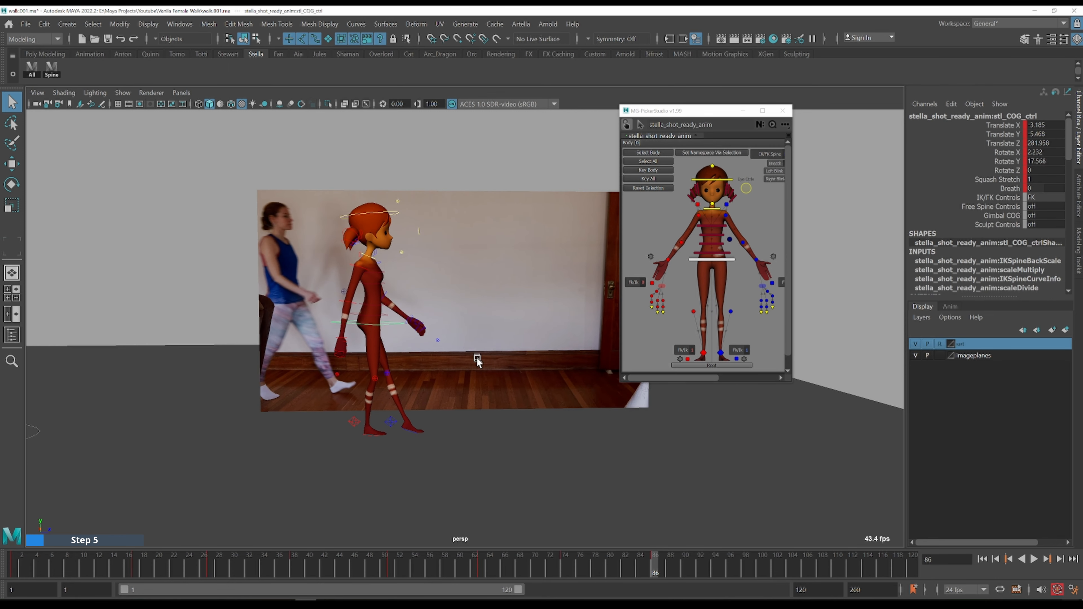
{"action": "key", "text": "w"}
{"action": "left_click_drag", "start_coordinate": [466, 320], "coordinate": [502, 324]}
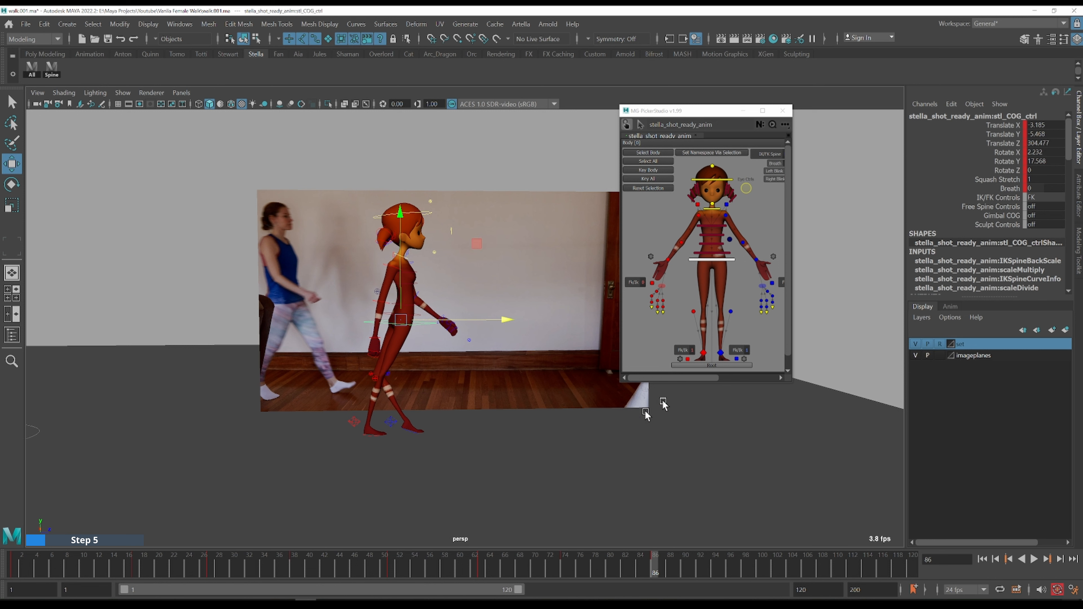
- Move both knee pole vector controls ahead of the body and the left foot IK control forward to a Translate Z of about 340
{"action": "left_click", "coordinate": [694, 313]}
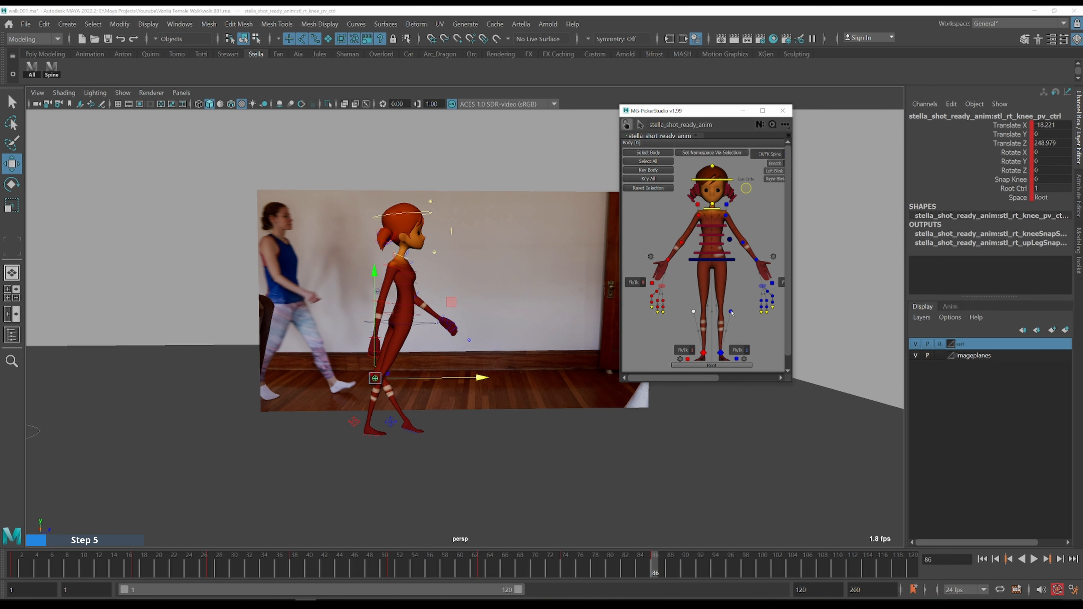
{"action": "left_click_drag", "start_coordinate": [496, 377], "coordinate": [518, 373]}
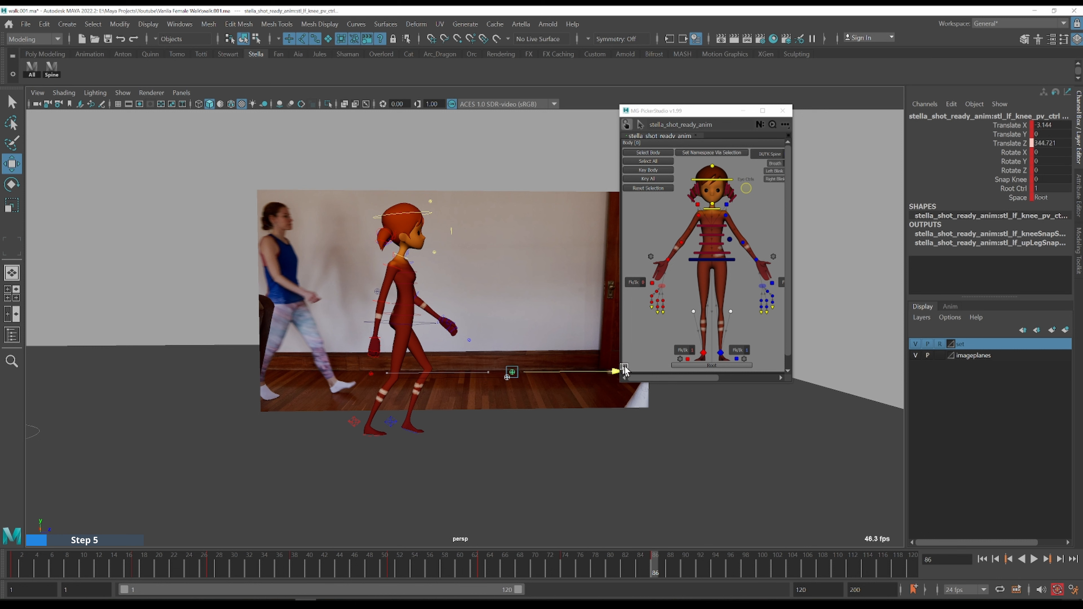
{"action": "key", "text": "q"}
{"action": "left_click", "coordinate": [391, 422]}
{"action": "key", "text": "w"}
{"action": "left_click_drag", "start_coordinate": [479, 425], "coordinate": [521, 424]}
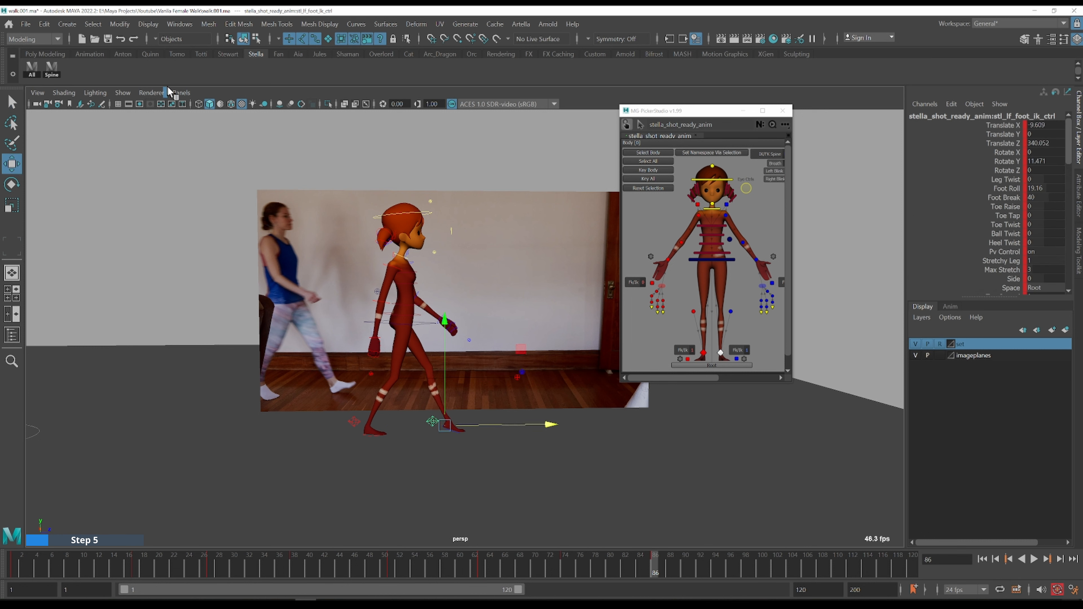
- Switch the viewport to the shotcam_side camera and frame the character against the side reference
{"action": "left_click", "coordinate": [182, 92]}
{"action": "mouse_move", "coordinate": [221, 128]}
{"action": "left_click", "coordinate": [309, 138]}
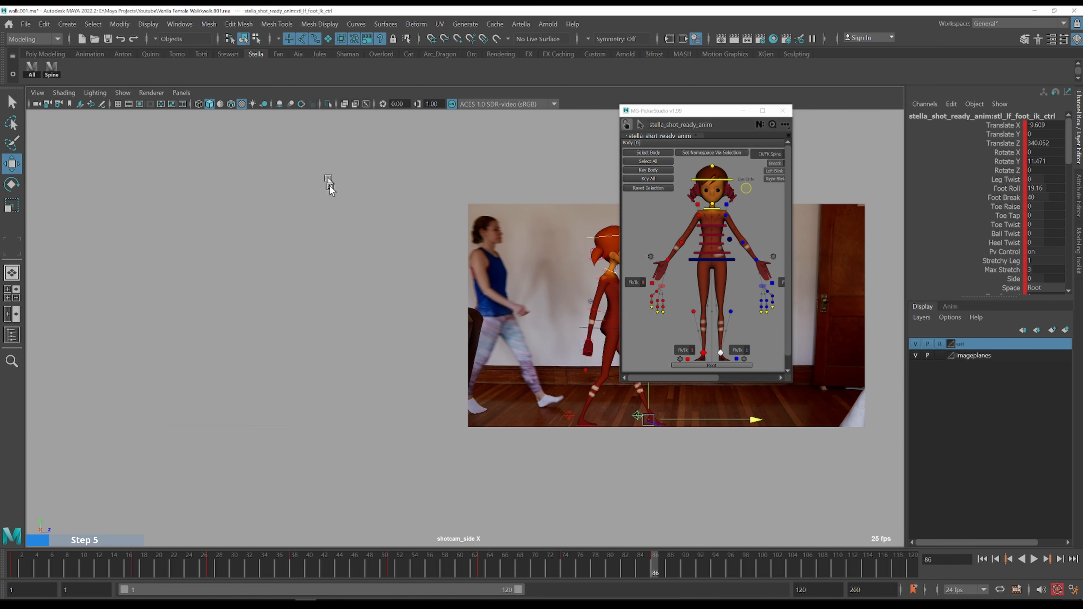
{"action": "middle_click_drag", "start_coordinate": [227, 244], "coordinate": [293, 233], "text": "alt"}
{"action": "scroll", "coordinate": [429, 328], "scroll_direction": "up", "scroll_amount": 8}
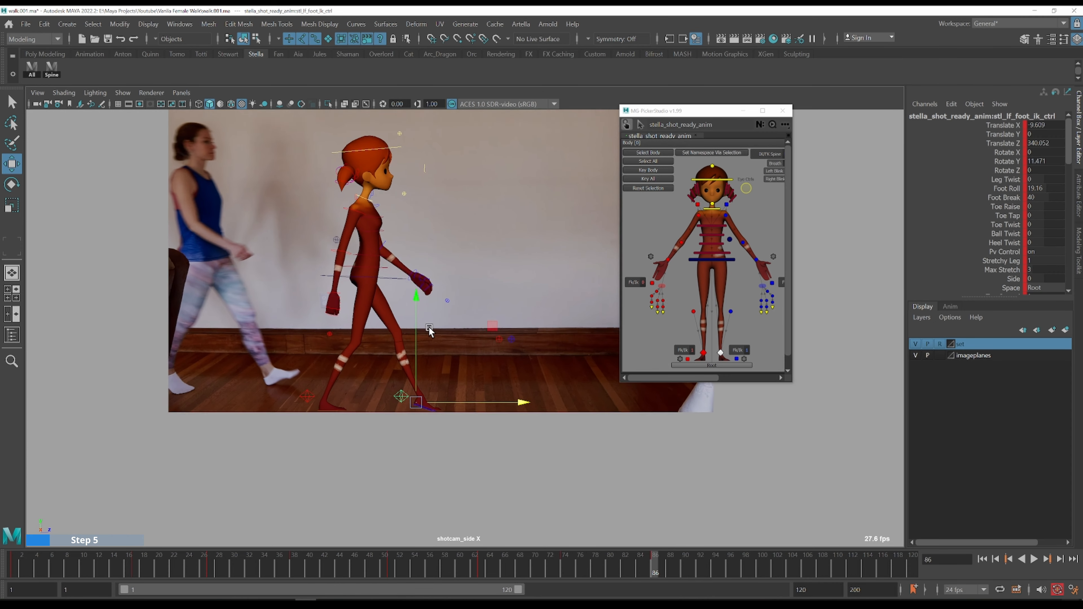
- Set the COG control's Rotate Y to 0 at frame 86
{"action": "key", "text": "q"}
{"action": "left_click", "coordinate": [374, 264]}
{"action": "key", "text": "e"}
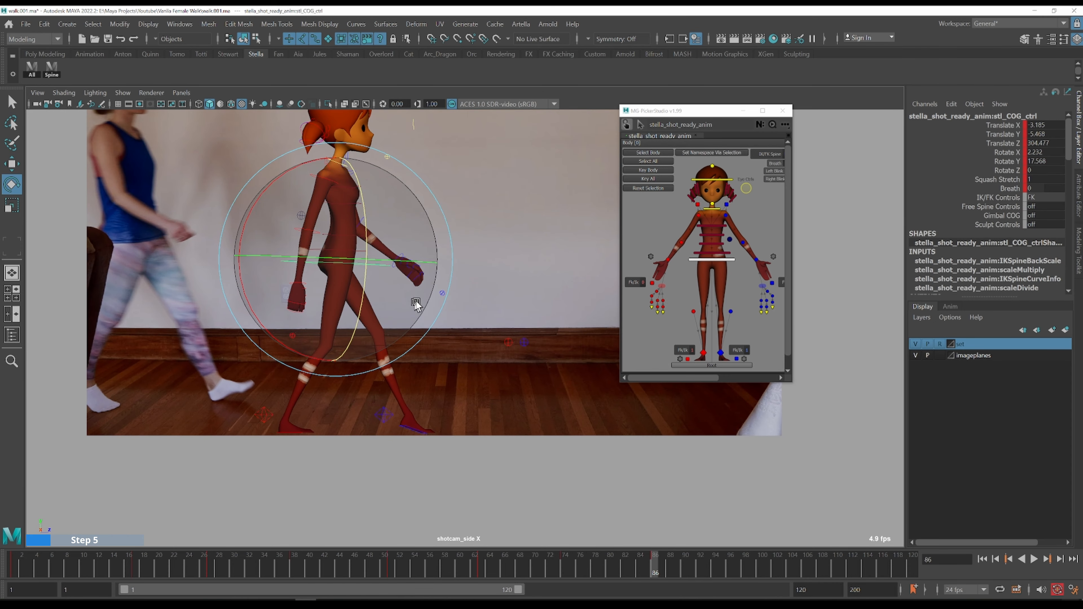
{"action": "left_click", "coordinate": [1047, 152]}
{"action": "left_click", "coordinate": [1049, 162]}
{"action": "type", "text": "0"}
{"action": "key", "text": "Return"}
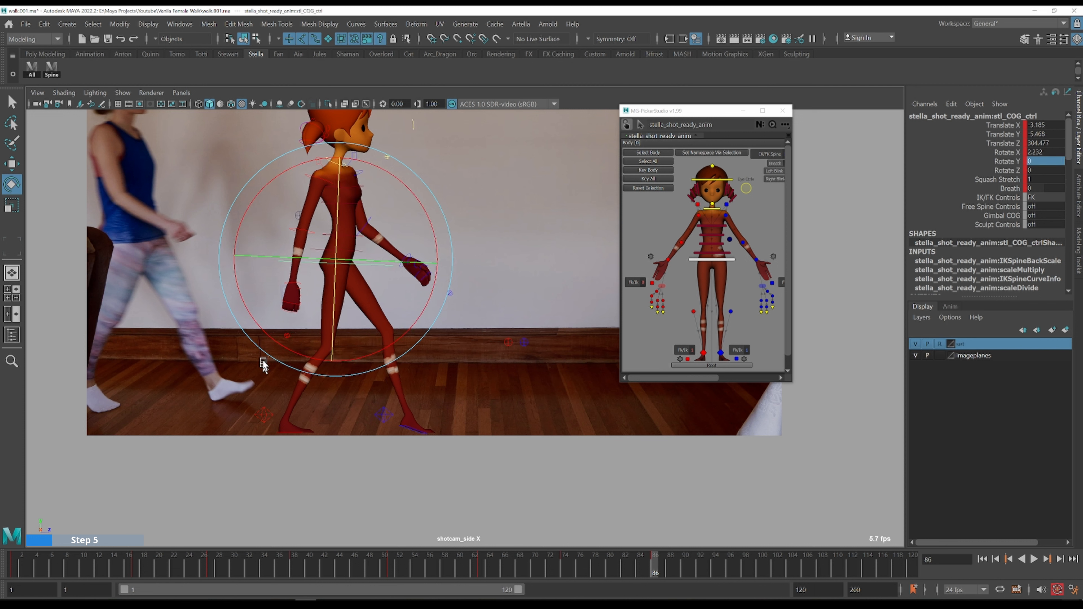
- Turn the COG control to a Rotate Y of about -6.7 and shift it forward to a Translate Z of about 310.5
{"action": "left_click_drag", "start_coordinate": [392, 260], "coordinate": [386, 261]}
{"action": "key", "text": "w"}
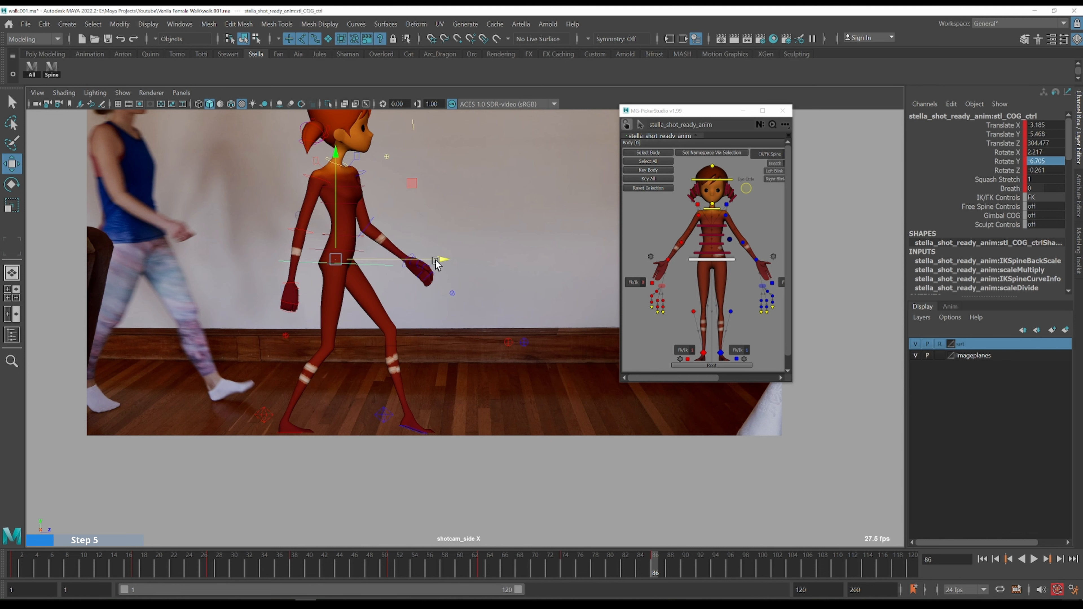
{"action": "left_click_drag", "start_coordinate": [446, 259], "coordinate": [454, 259]}
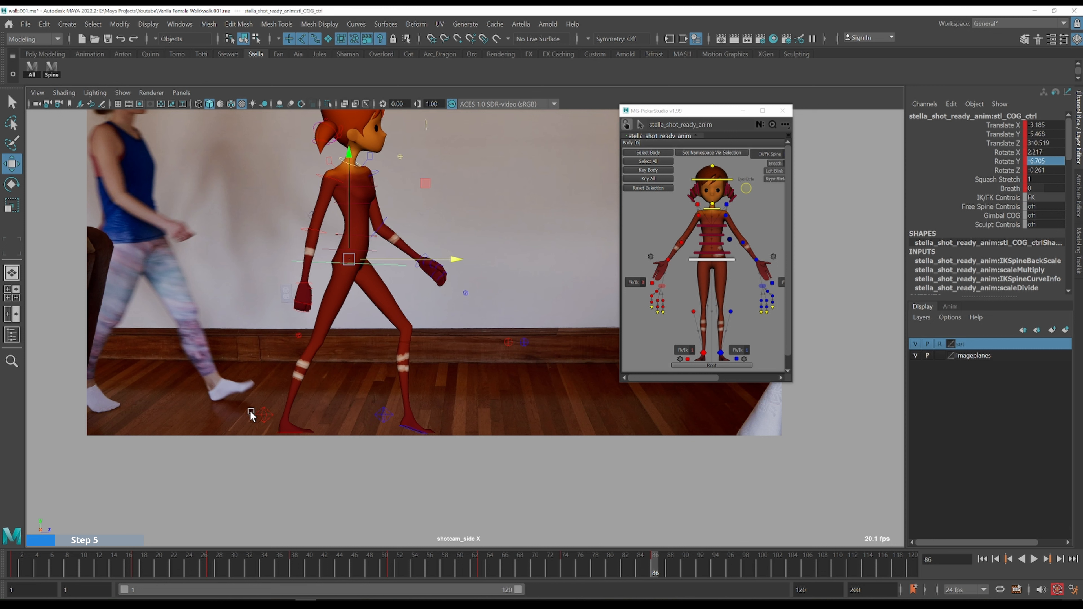
- Raise the right foot IK control's Foot Roll to about 35 to lift the back heel as in the reference
{"action": "key", "text": "q"}
{"action": "left_click", "coordinate": [263, 414]}
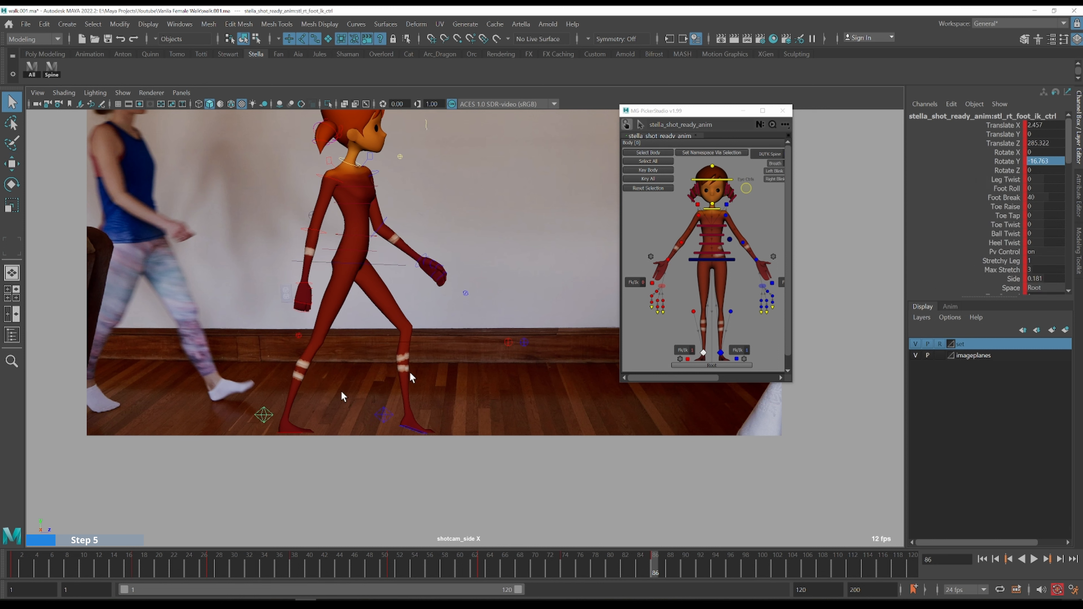
{"action": "left_click", "coordinate": [1009, 191]}
{"action": "middle_click_drag", "start_coordinate": [452, 284], "coordinate": [1012, 278]}
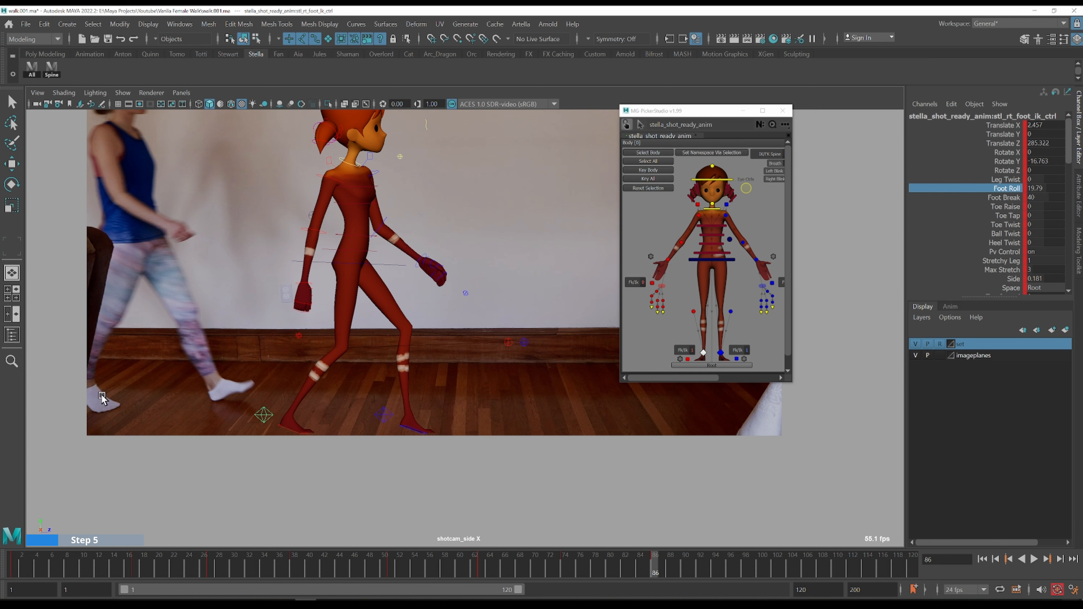
{"action": "middle_click_drag", "start_coordinate": [402, 370], "coordinate": [842, 366]}
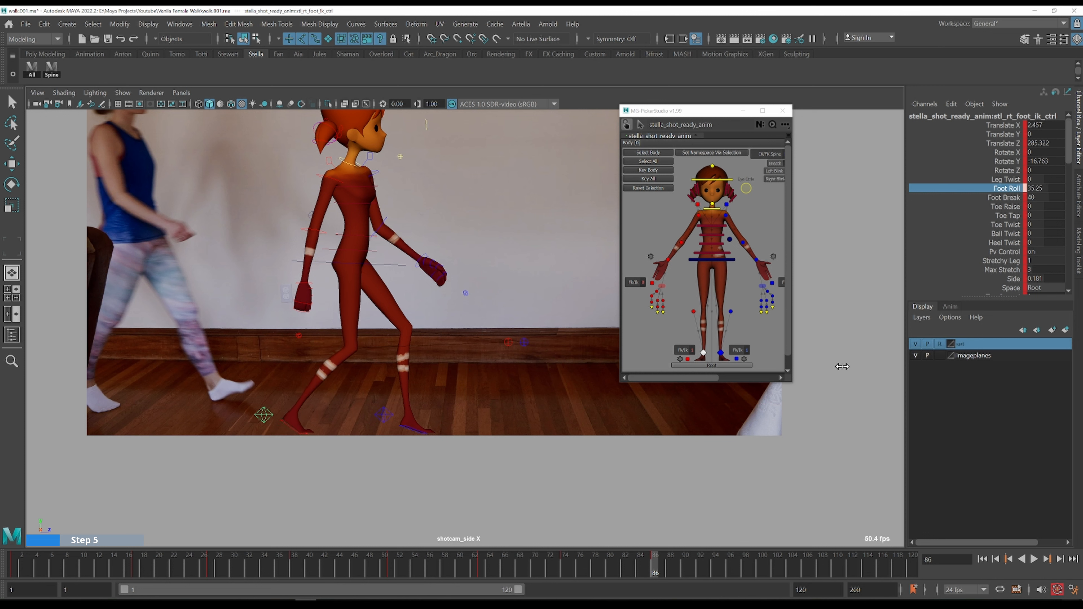
- Shift the COG control further forward between the two feet at frame 86
{"action": "key", "text": "q"}
{"action": "left_click", "coordinate": [396, 264]}
{"action": "key", "text": "w"}
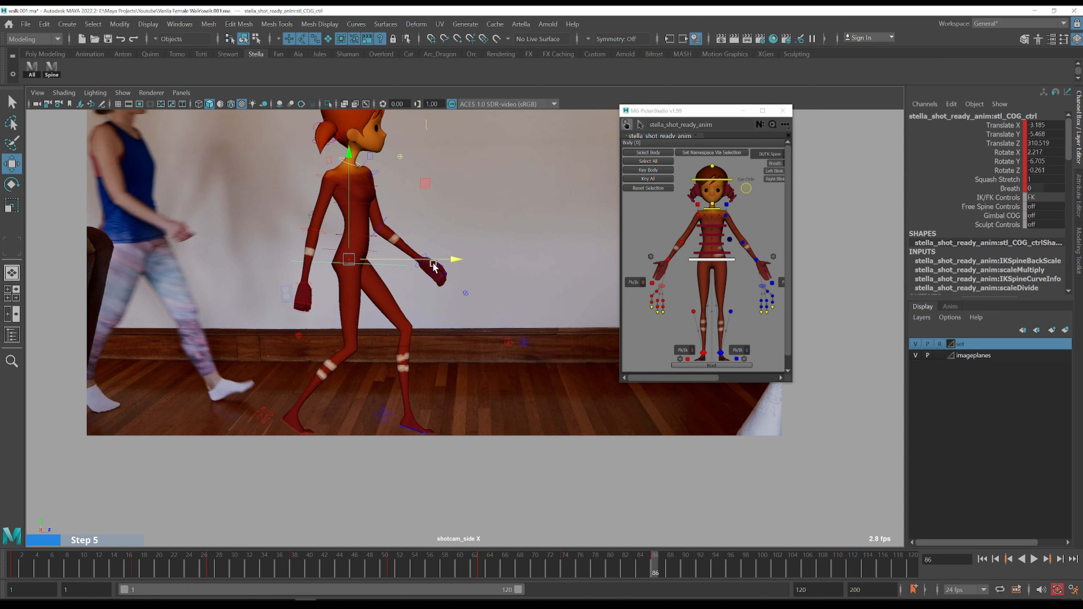
{"action": "left_click_drag", "start_coordinate": [441, 259], "coordinate": [470, 263]}
- Select the left foot IK control for adjusting the front foot at frame 86
{"action": "left_click", "coordinate": [379, 413]}
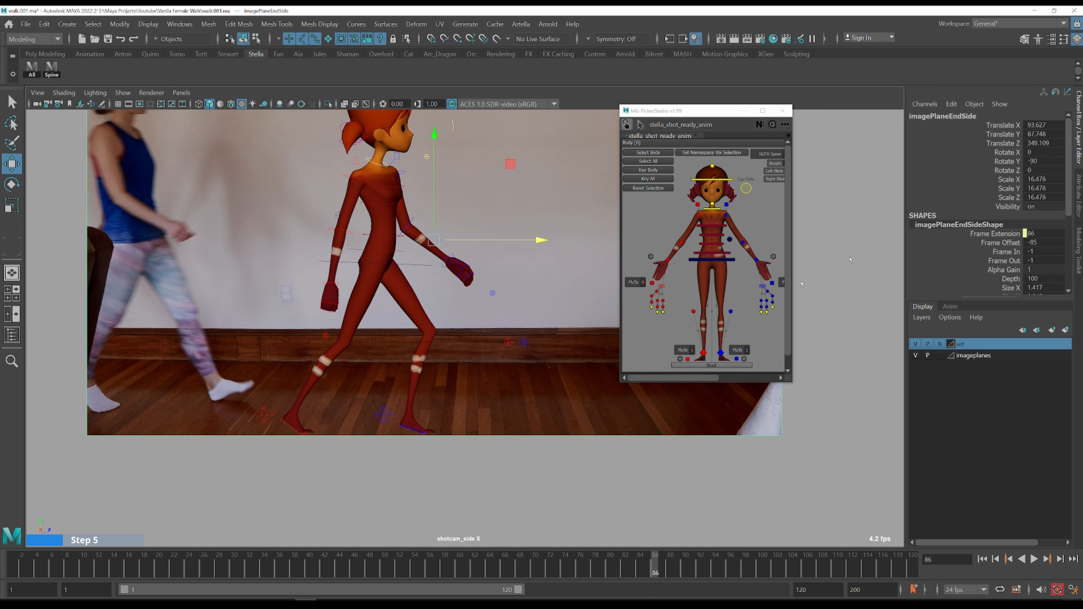
{"action": "key", "text": "q"}
{"action": "left_click", "coordinate": [380, 418]}
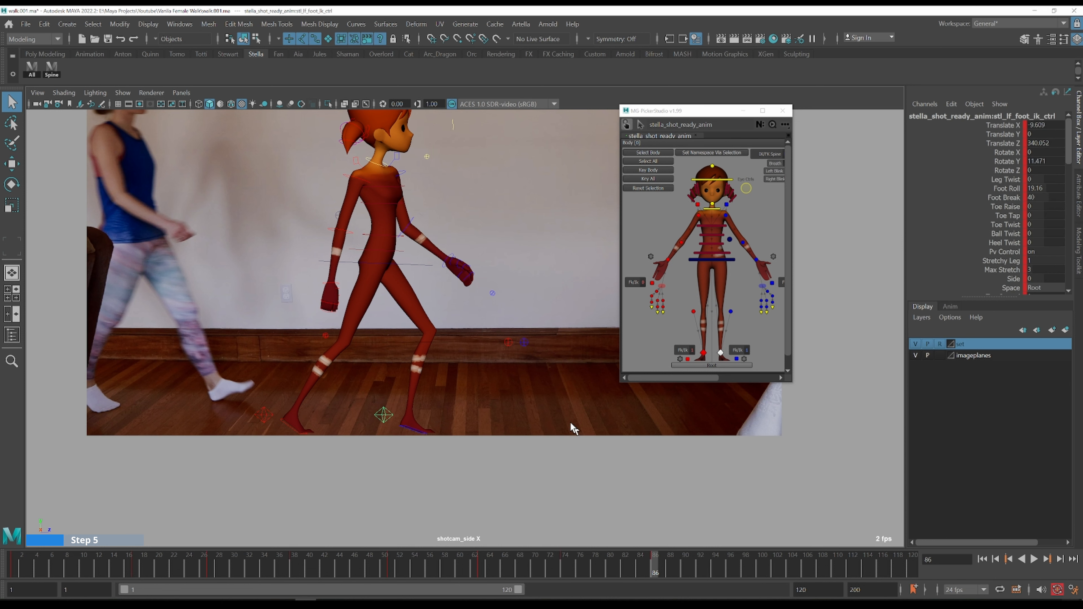
- At frame 86, set the left foot's Foot Roll to 0 and move the foot forward to Translate Z about 357.4
{"action": "double_click", "coordinate": [1053, 189]}
{"action": "type", "text": "0"}
{"action": "key", "text": "Return"}
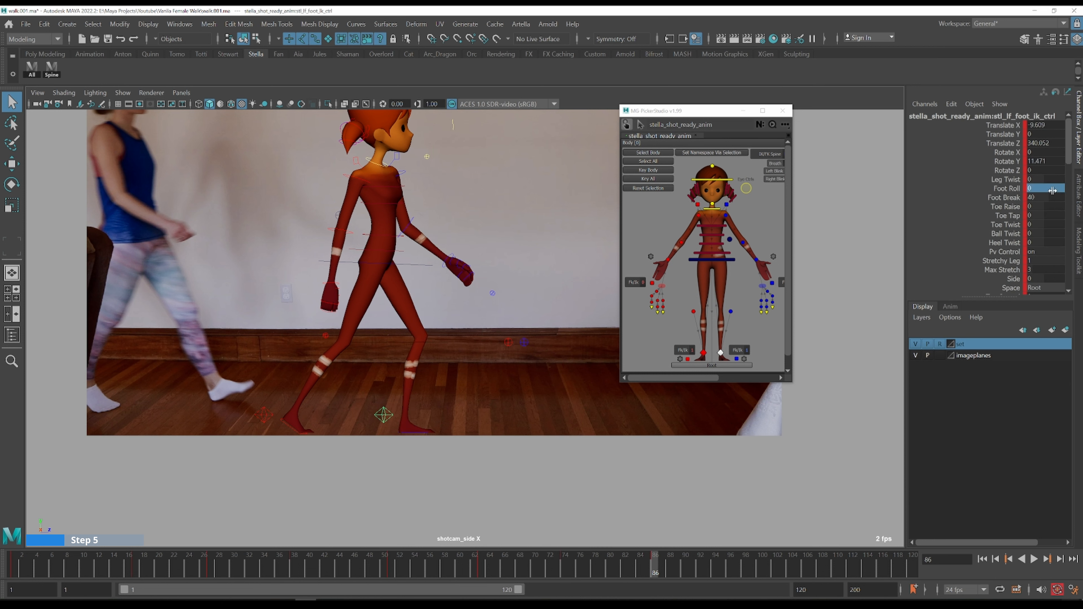
{"action": "key", "text": "w"}
{"action": "left_click_drag", "start_coordinate": [479, 423], "coordinate": [522, 413]}
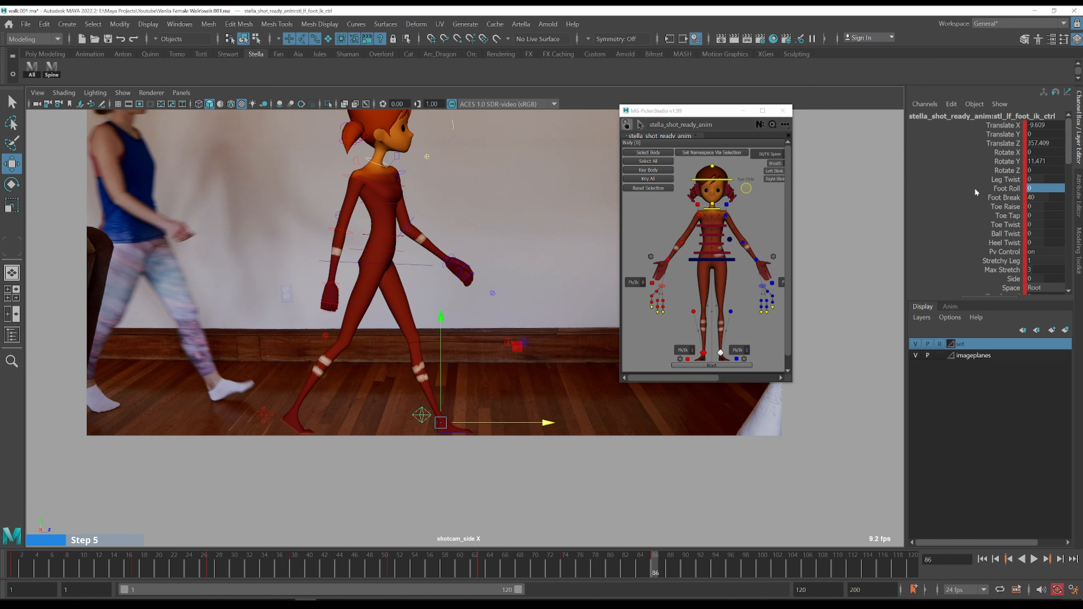
- Lift the left foot's toes with Foot Roll about -18.55 and nudge the foot forward to Translate Z about 359.3
{"action": "left_click", "coordinate": [1011, 188]}
{"action": "middle_click_drag", "start_coordinate": [570, 232], "coordinate": [2, 324]}
{"action": "key", "text": "w"}
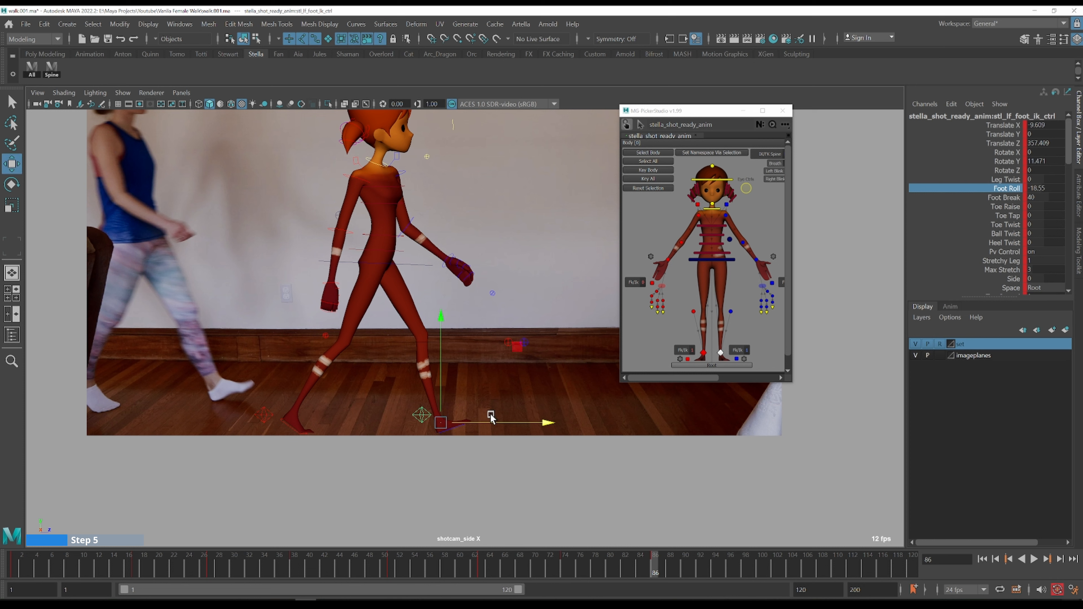
{"action": "left_click_drag", "start_coordinate": [493, 421], "coordinate": [500, 422]}
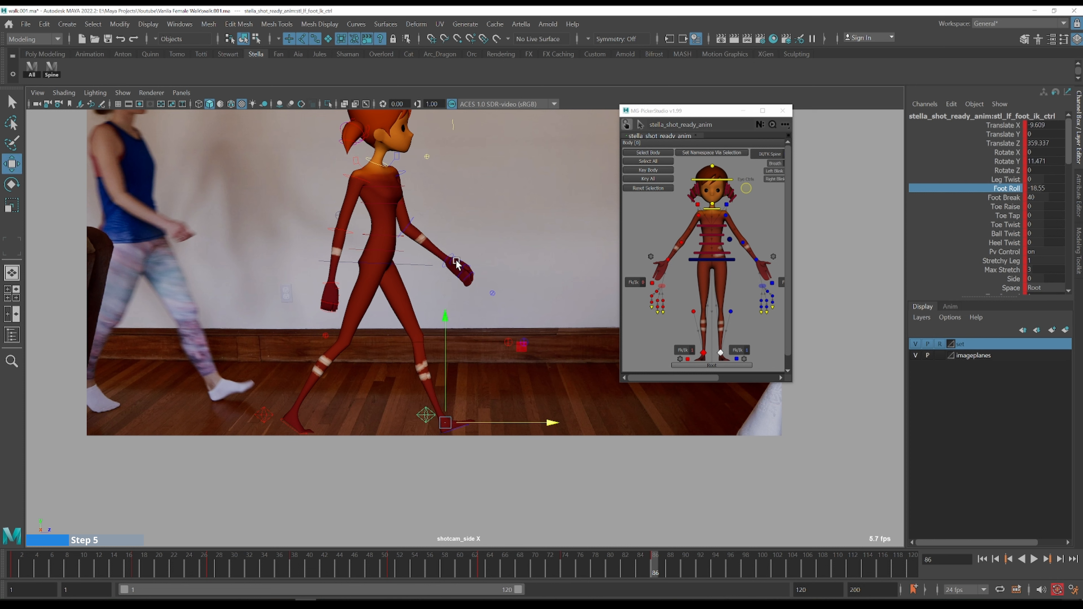
{"action": "key", "text": "q"}
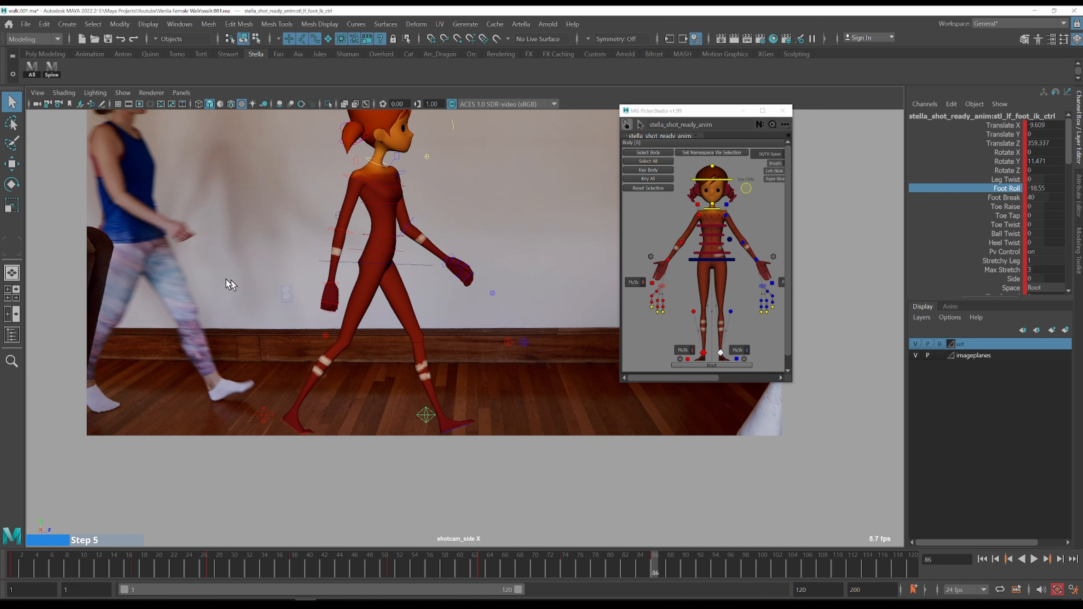
- Rotate the COG control to lean the body back, to about -10.4 in X, -11 in Y and 0.5 in Z
{"action": "right_click_drag", "start_coordinate": [326, 280], "coordinate": [311, 281], "text": "alt"}
{"action": "middle_click_drag", "start_coordinate": [292, 204], "coordinate": [224, 307], "text": "alt"}
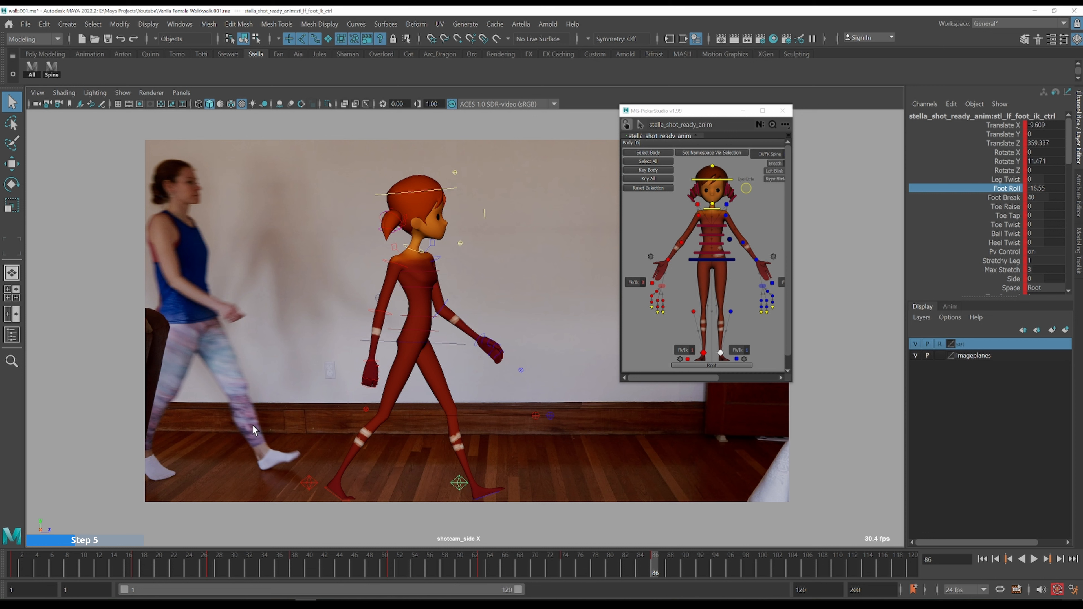
{"action": "left_click", "coordinate": [455, 343]}
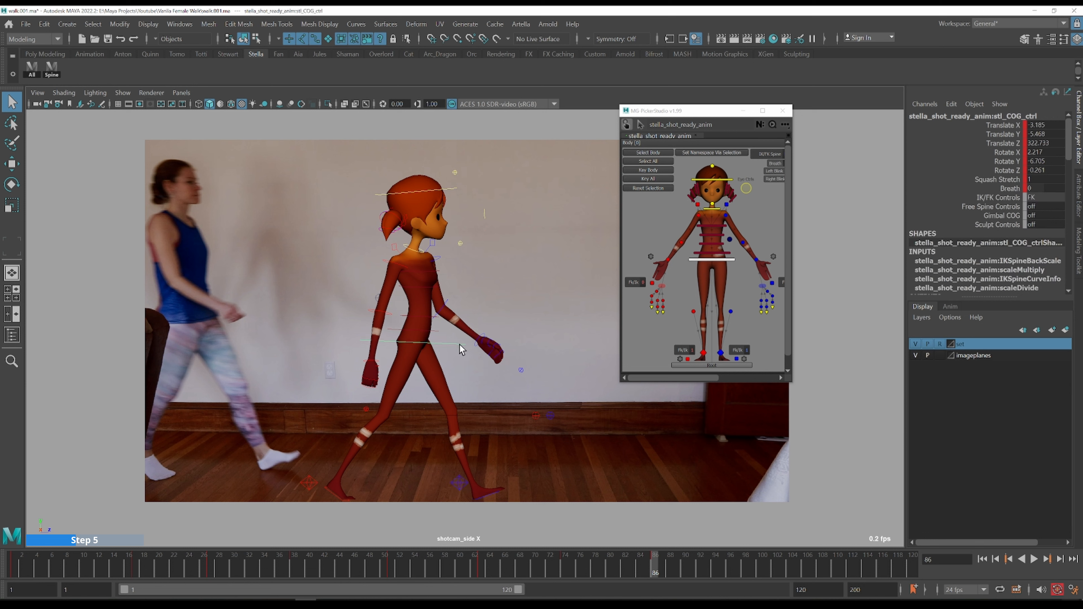
{"action": "key", "text": "e"}
{"action": "left_click_drag", "start_coordinate": [508, 376], "coordinate": [454, 330]}
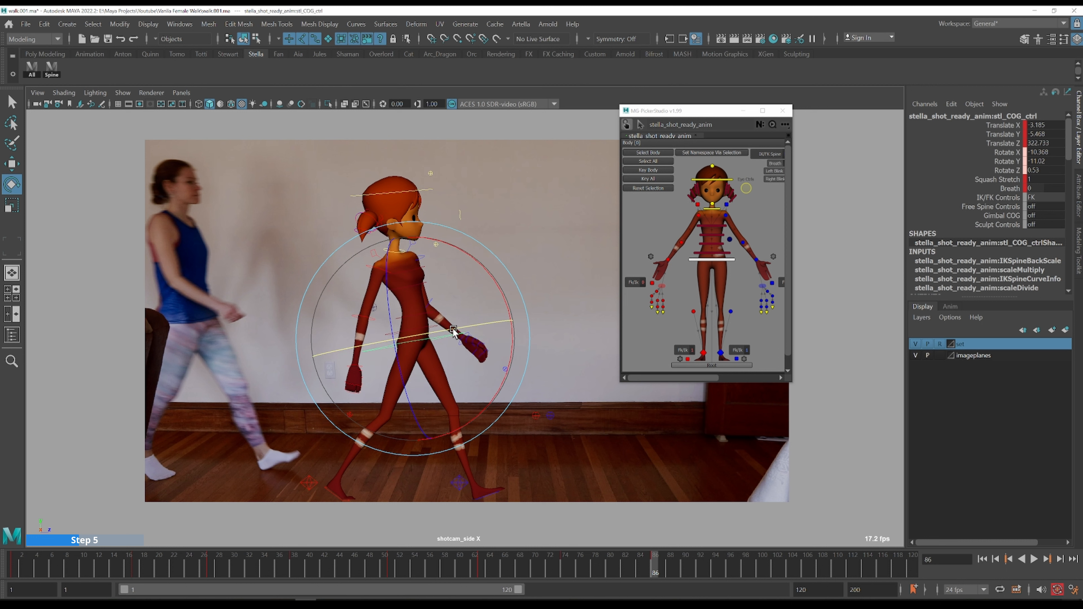
- Nudge the left foot IK control forward to Translate Z about 360
{"action": "key", "text": "q"}
{"action": "left_click", "coordinate": [466, 485]}
{"action": "key", "text": "w"}
{"action": "left_click_drag", "start_coordinate": [501, 489], "coordinate": [504, 485]}
{"action": "key", "text": "q"}
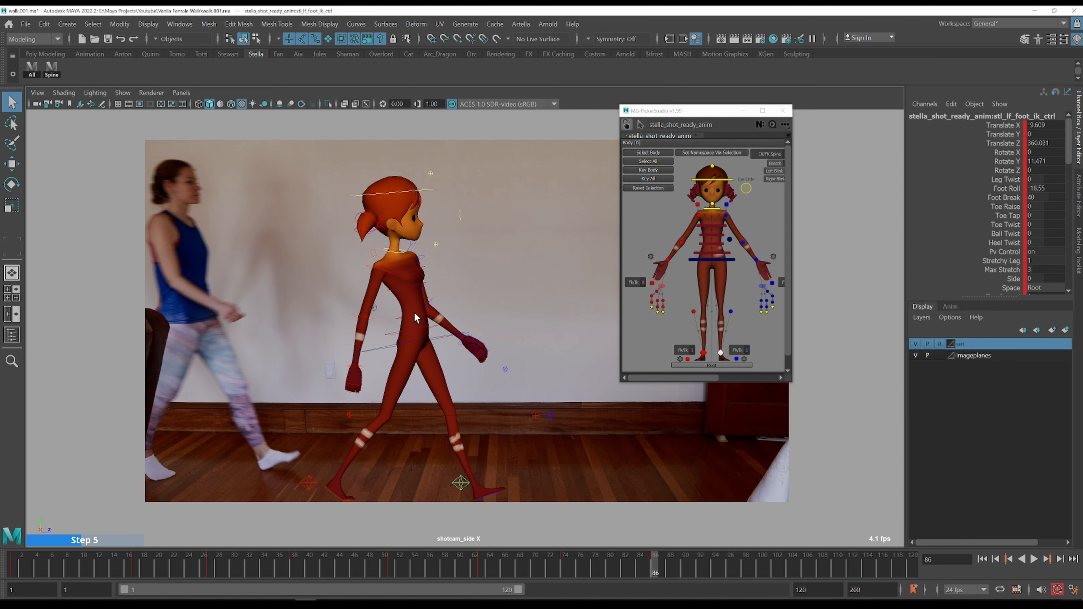
- Zero the spine controls' Rotate X and Y and twist the torso to about -0.86 in X, 7.29 in Y and -0.11 in Z
{"action": "left_click", "coordinate": [51, 68]}
{"action": "key", "text": "e"}
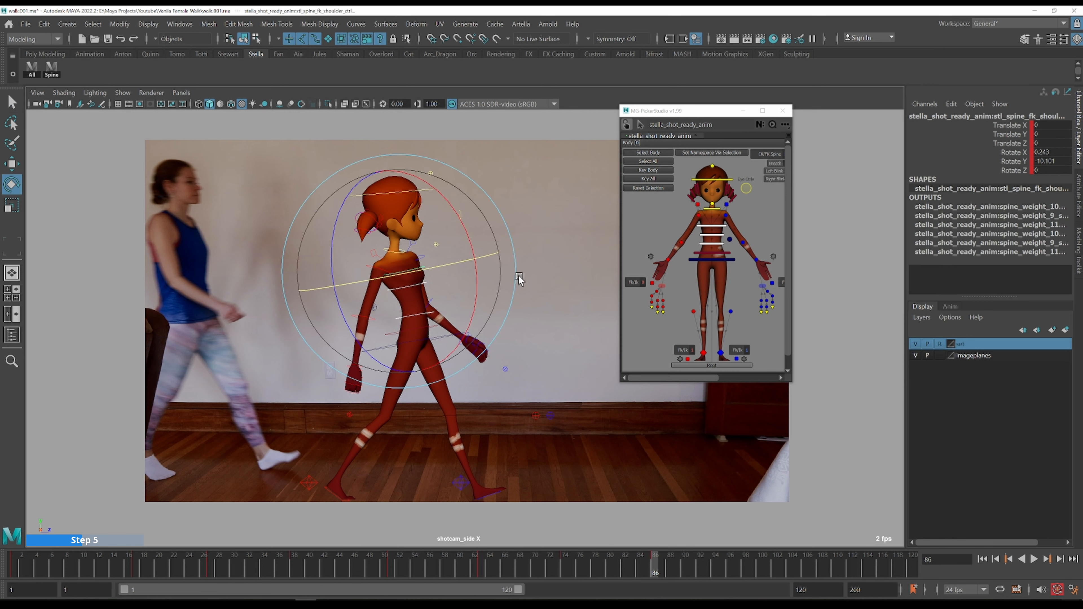
{"action": "left_click_drag", "start_coordinate": [465, 233], "coordinate": [462, 233]}
{"action": "key", "text": "ctrl+z"}
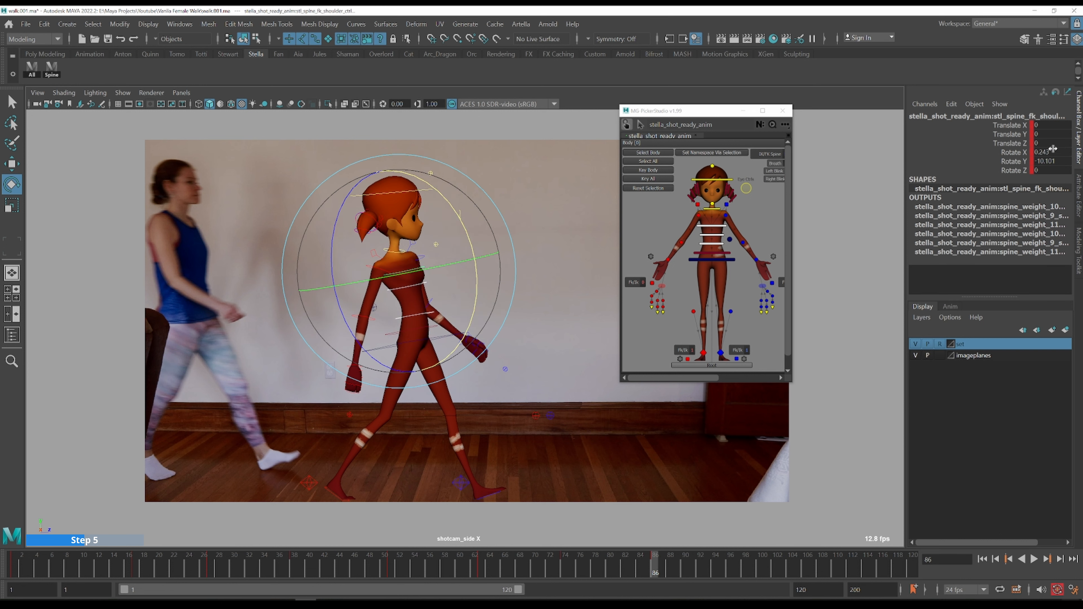
{"action": "left_click_drag", "start_coordinate": [1052, 152], "coordinate": [1052, 163]}
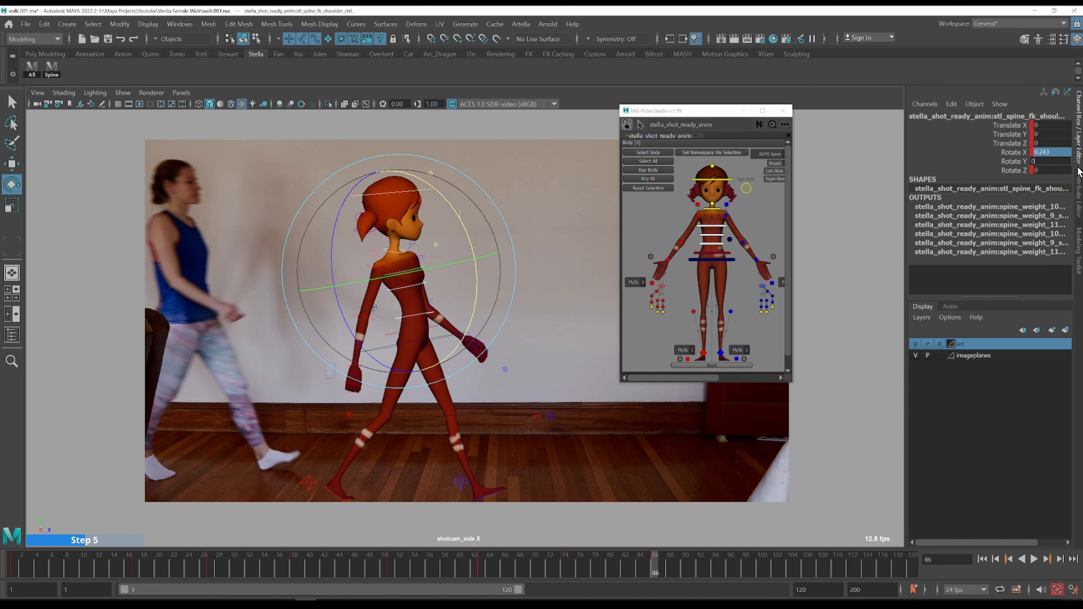
{"action": "key", "text": "Return"}
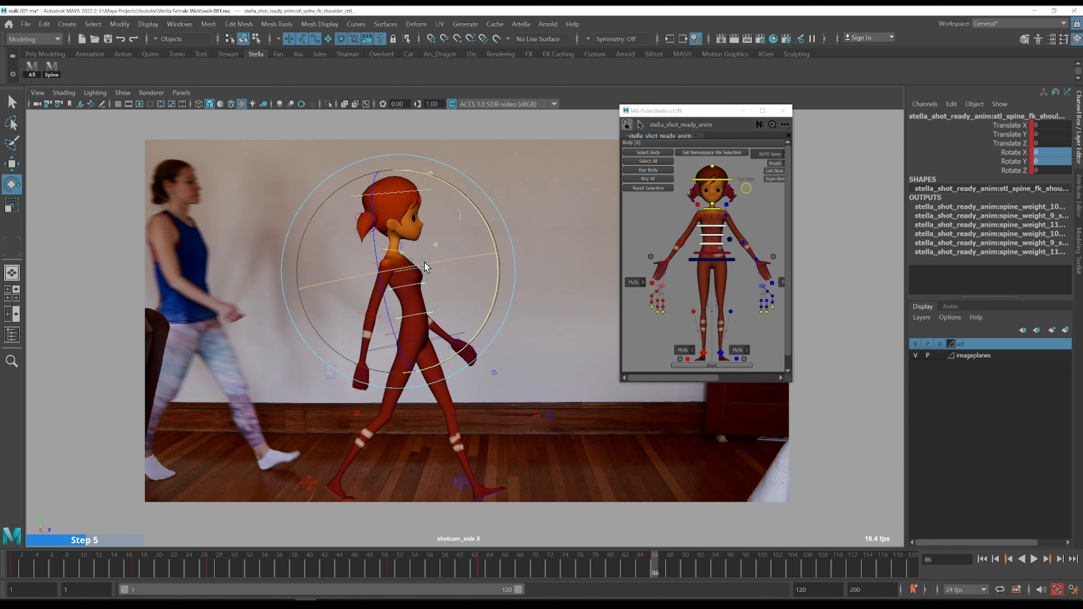
{"action": "mouse_move", "coordinate": [475, 251]}
{"action": "left_mouse_down"}
{"action": "mouse_move", "coordinate": [491, 234]}
{"action": "mouse_move", "coordinate": [392, 274]}
{"action": "left_mouse_up"}
{"action": "key", "text": "q"}
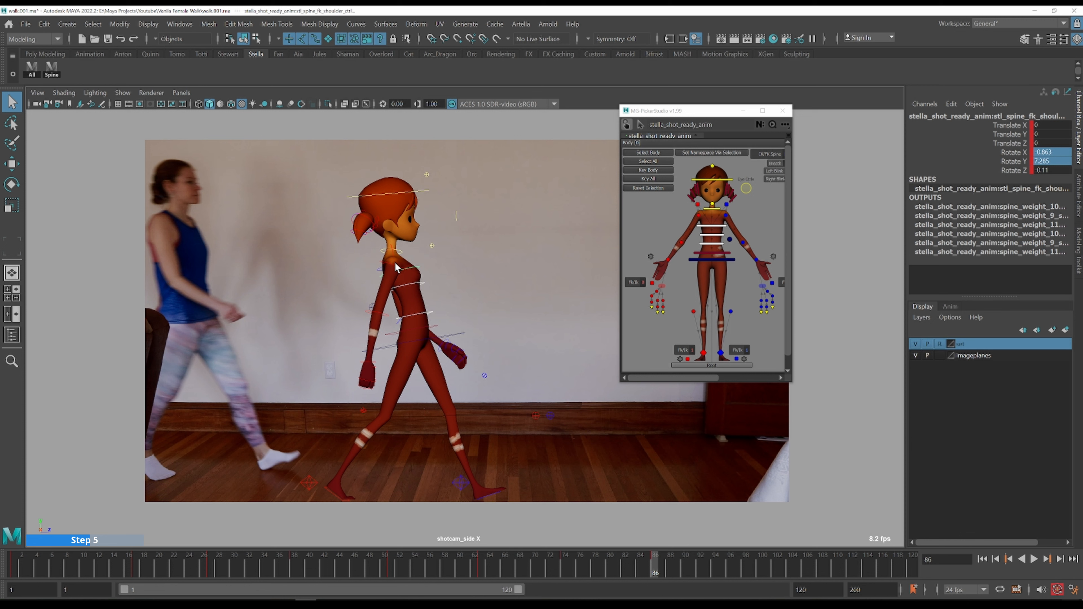
- Swing the right arm forward, rotating the upper arm to about -29.5 and the elbow to about -5.7 in Y
{"action": "left_click", "coordinate": [395, 263]}
{"action": "left_click", "coordinate": [395, 265]}
{"action": "key", "text": "e"}
{"action": "left_click_drag", "start_coordinate": [436, 383], "coordinate": [482, 306]}
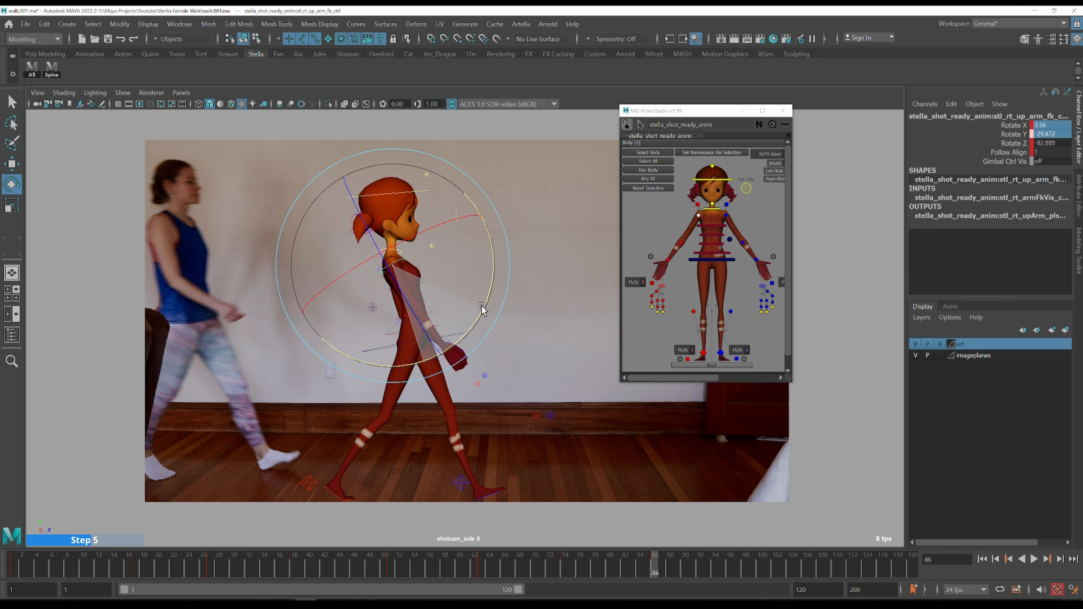
{"action": "key", "text": "q"}
{"action": "left_click", "coordinate": [425, 307]}
{"action": "key", "text": "e"}
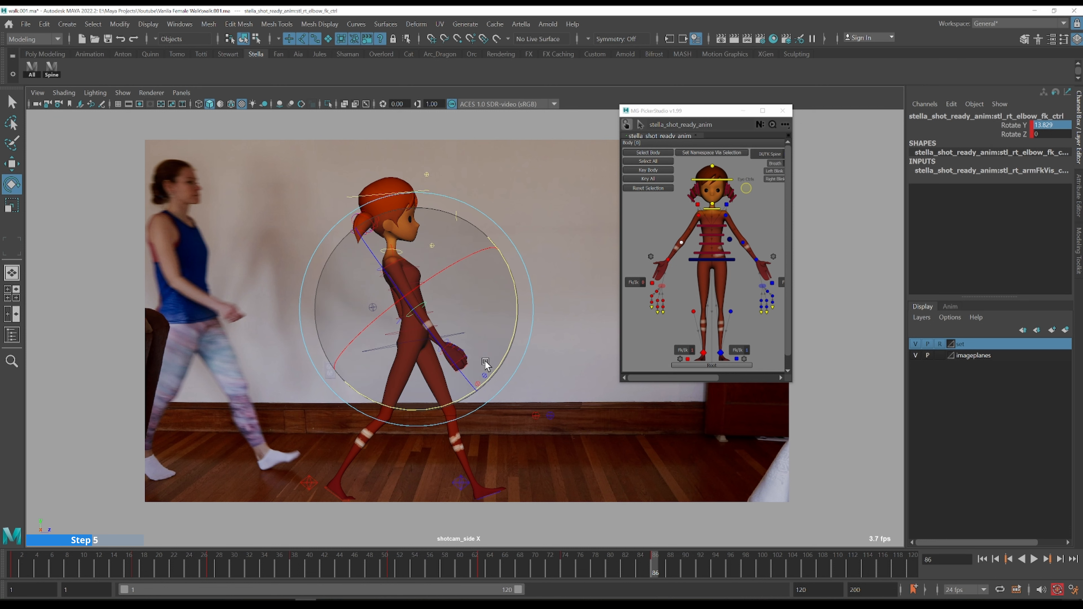
{"action": "left_click_drag", "start_coordinate": [505, 355], "coordinate": [512, 318]}
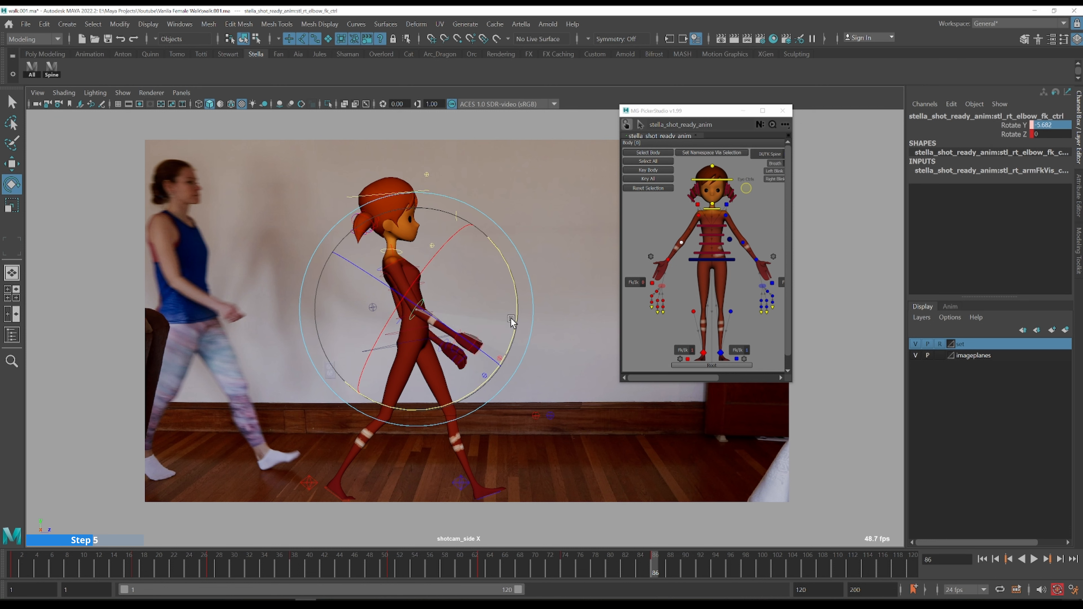
{"action": "key", "text": "q"}
- Swing the left arm back, rotating the upper arm to about 3.6 and the elbow to about 5.2 in Y
{"action": "left_click", "coordinate": [726, 217]}
{"action": "key", "text": "e"}
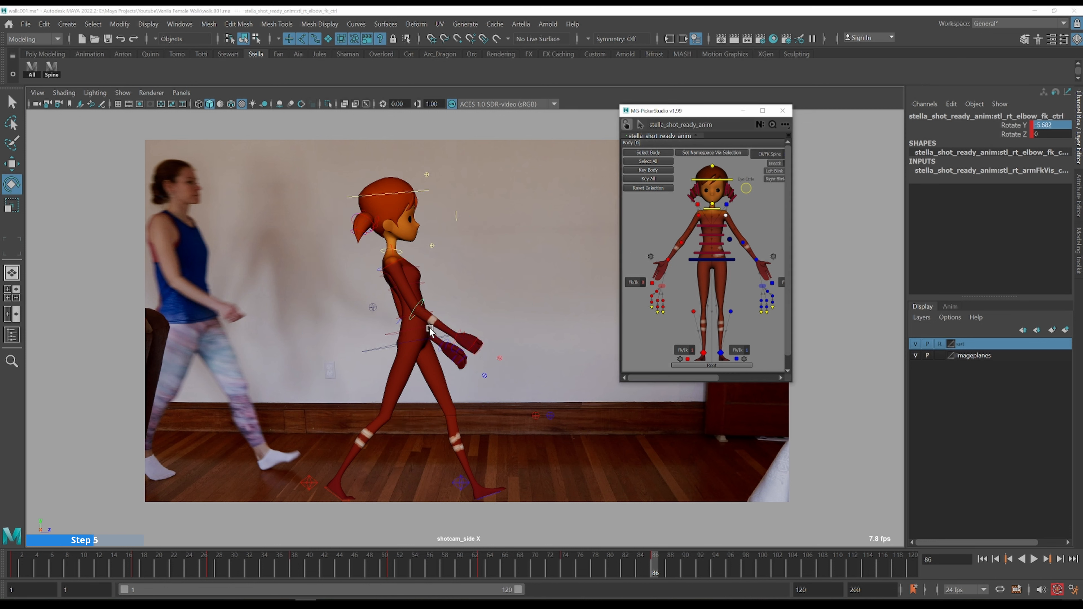
{"action": "left_click_drag", "start_coordinate": [489, 257], "coordinate": [485, 295]}
{"action": "key", "text": "q"}
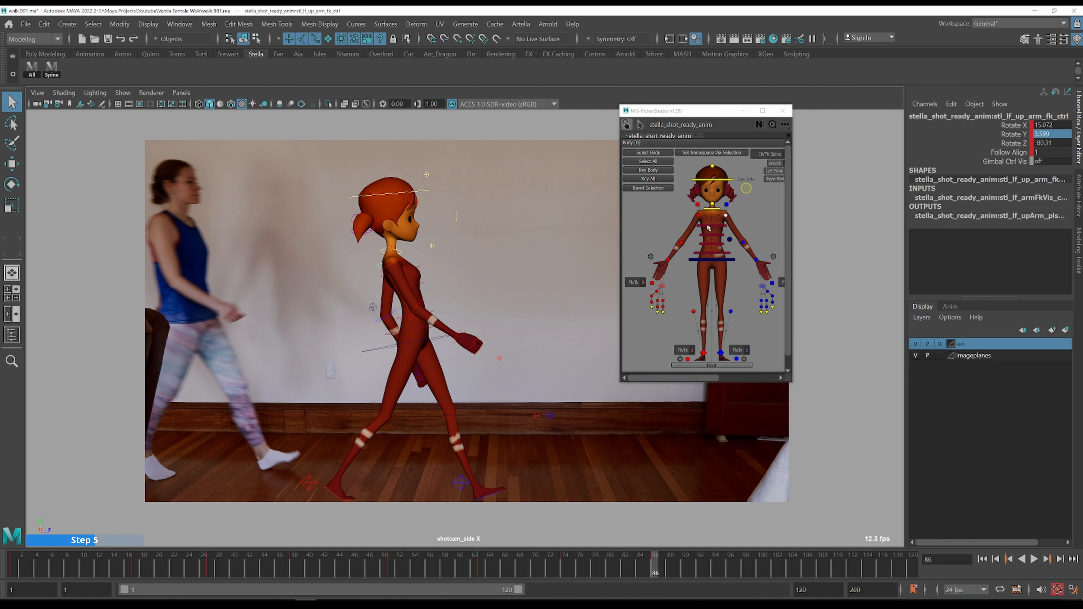
{"action": "left_click", "coordinate": [743, 243]}
{"action": "key", "text": "e"}
{"action": "left_click_drag", "start_coordinate": [480, 283], "coordinate": [477, 325]}
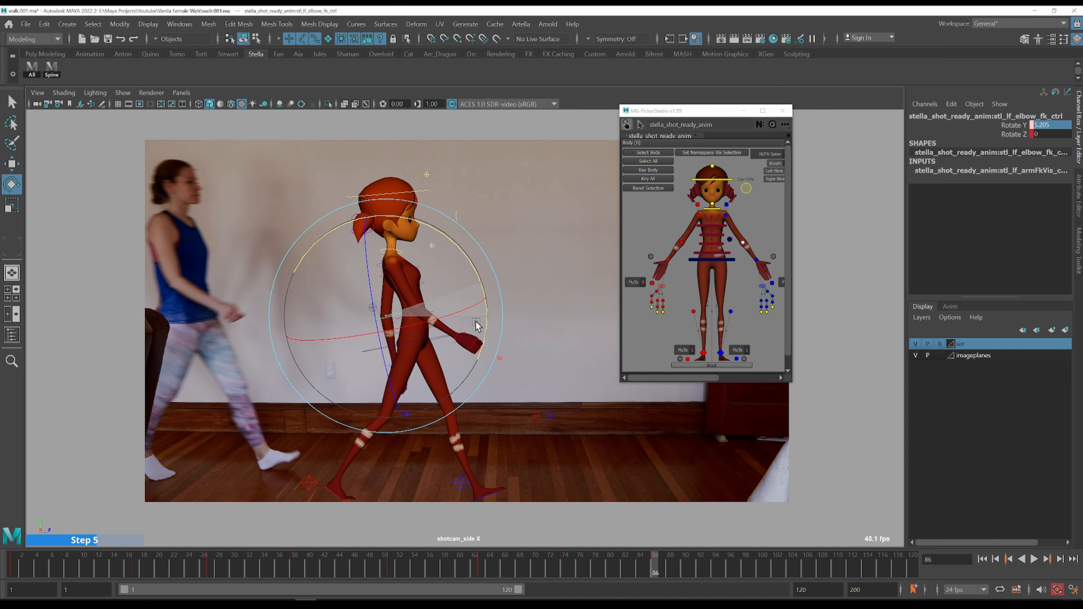
{"action": "key", "text": "q"}
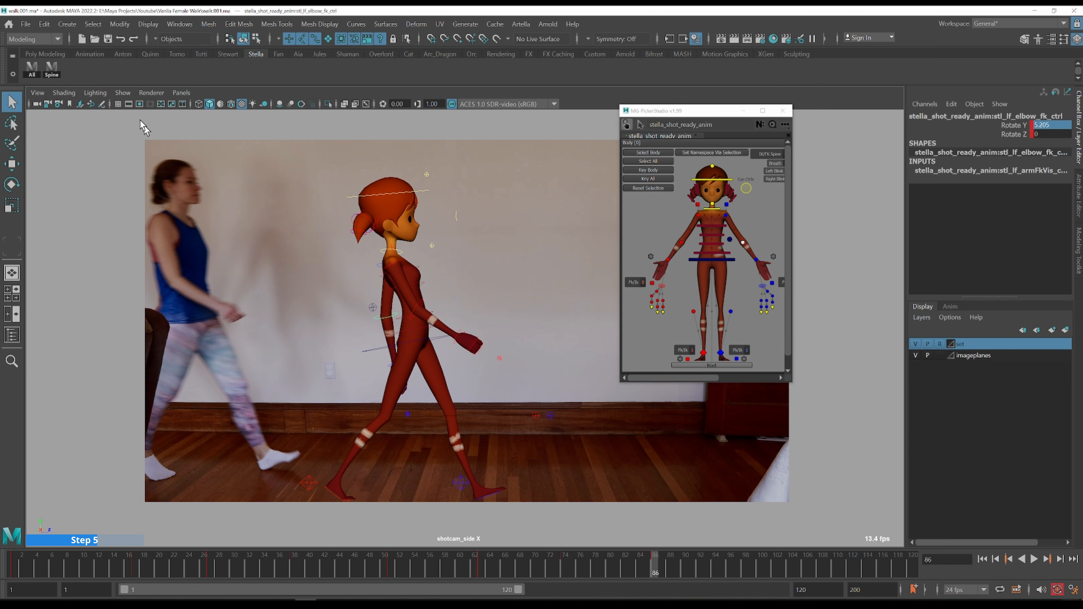
- Tilt the spine controls forward together to Rotate X about 2.05
{"action": "left_click", "coordinate": [51, 69]}
{"action": "key", "text": "e"}
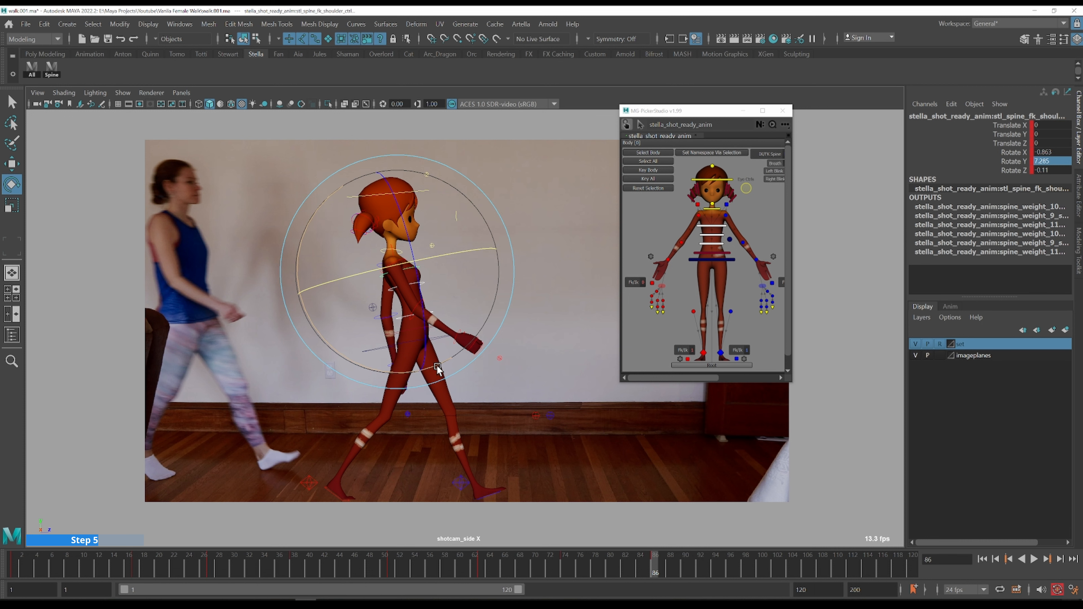
{"action": "left_click_drag", "start_coordinate": [440, 365], "coordinate": [438, 369]}
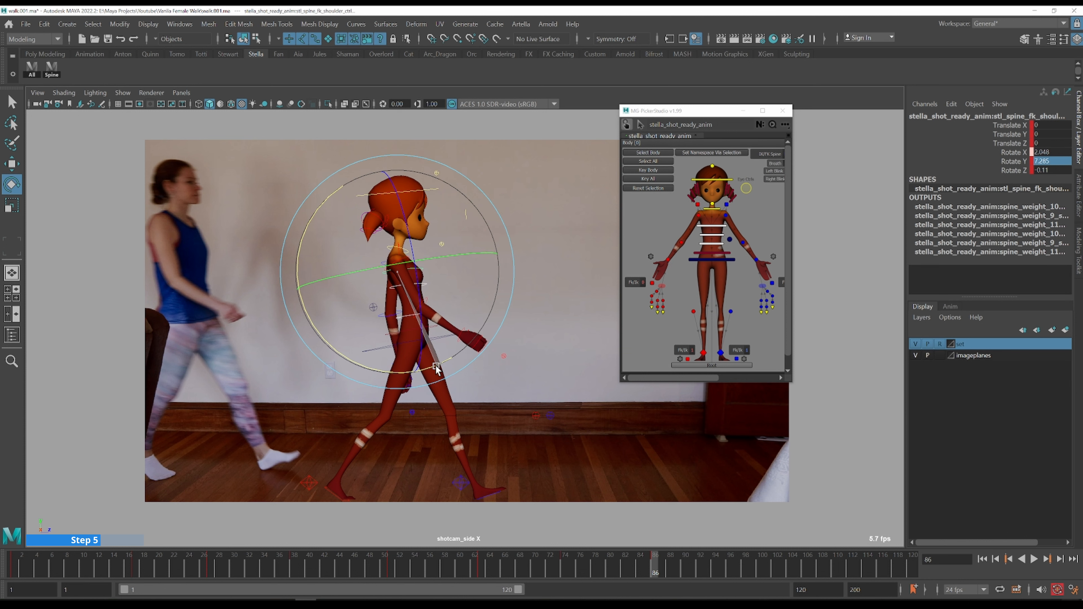
- Tilt the neck control back to Rotate X about -7.8
{"action": "left_click", "coordinate": [407, 252]}
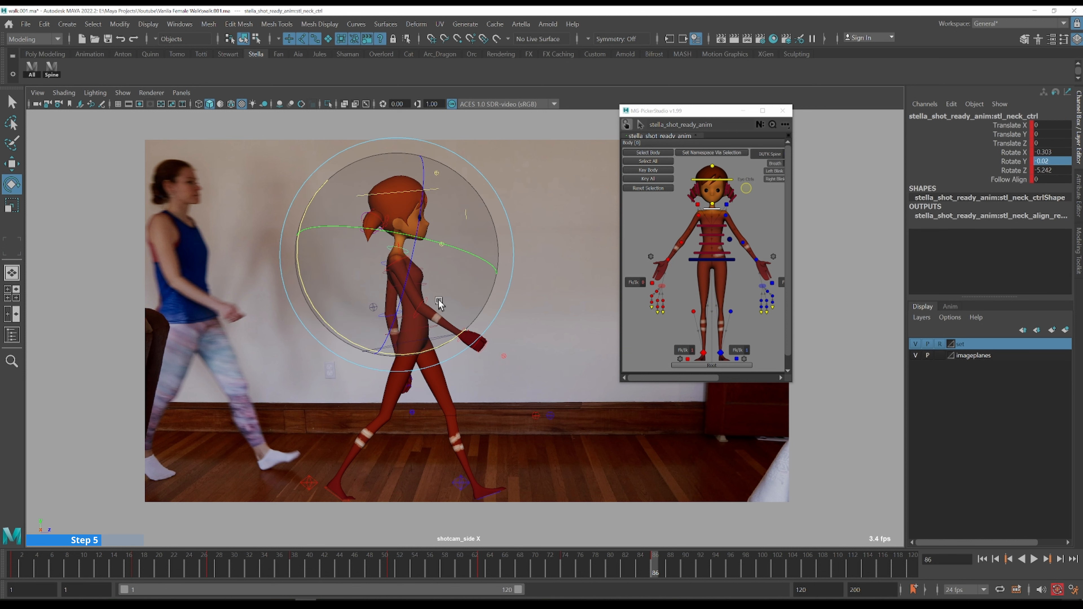
{"action": "left_click_drag", "start_coordinate": [441, 338], "coordinate": [456, 335]}
{"action": "key", "text": "q"}
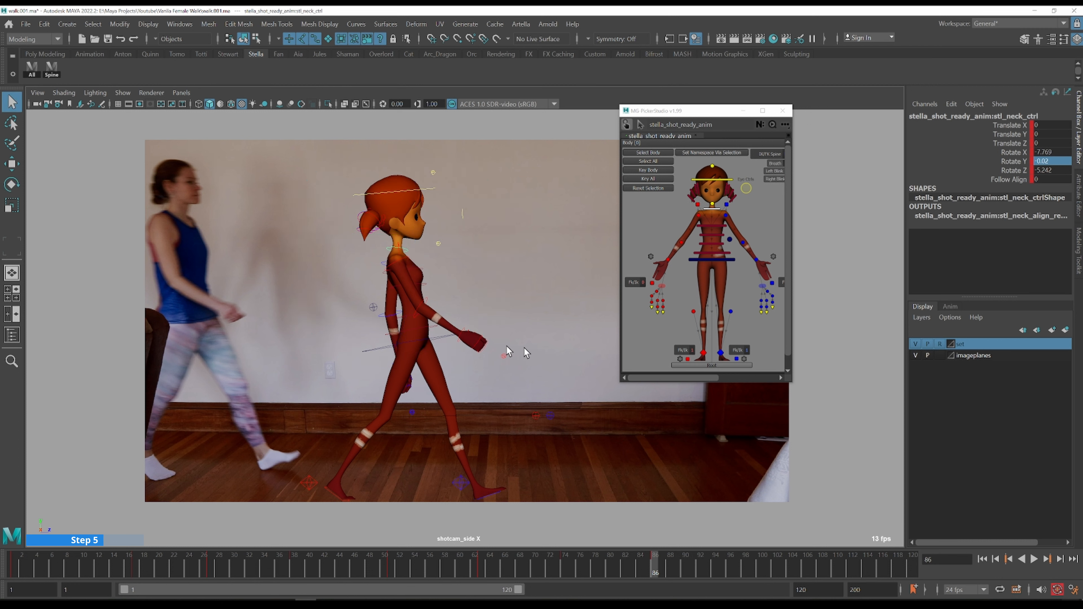
- Bend the right elbow further to Rotate Y about -8.6
{"action": "left_click", "coordinate": [404, 255]}
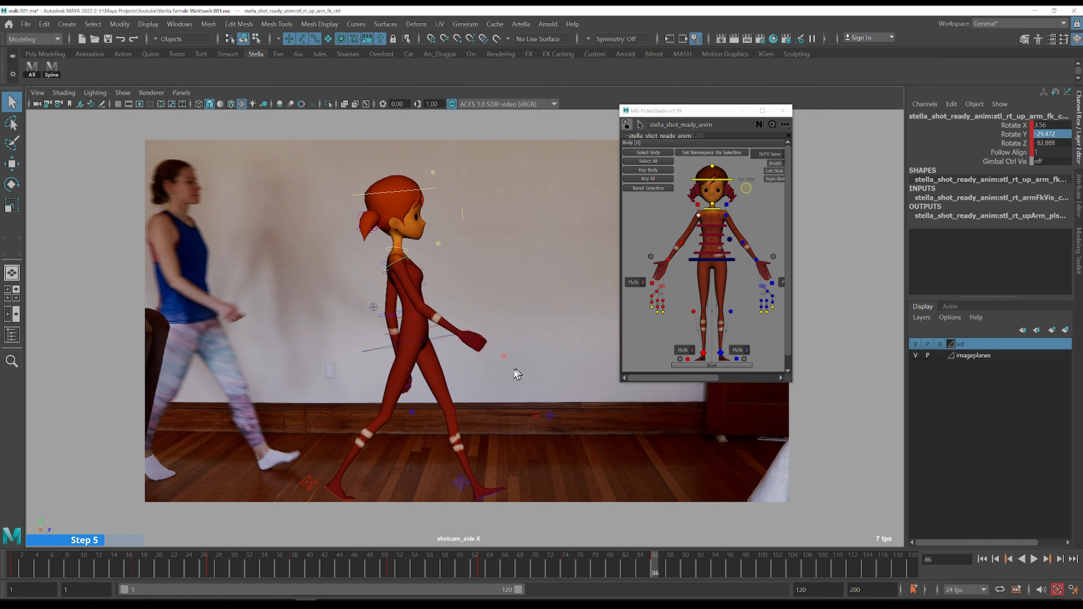
{"action": "left_click", "coordinate": [422, 304]}
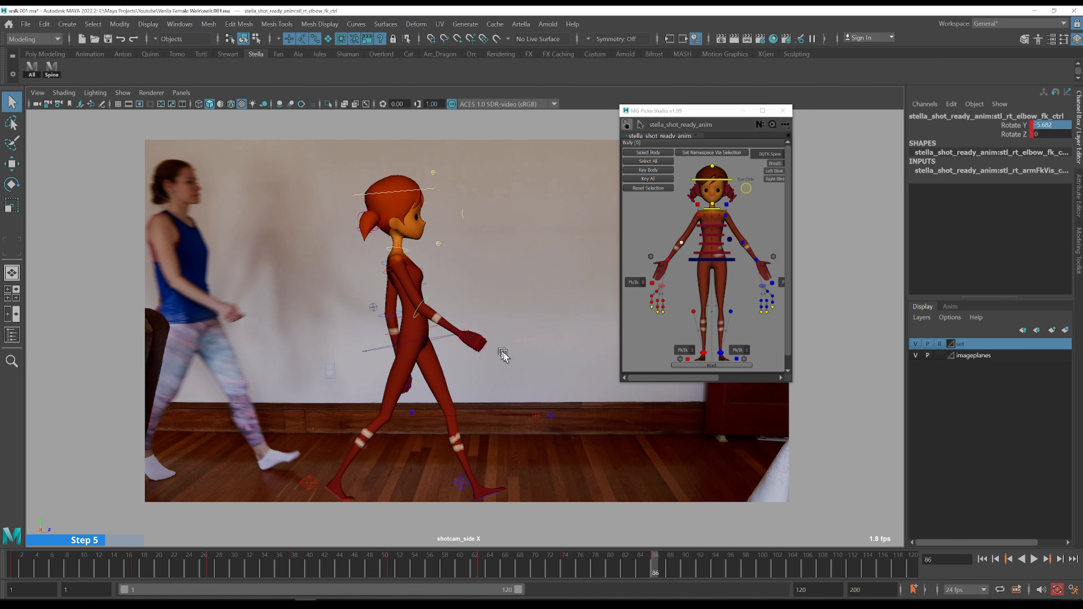
{"action": "key", "text": "e"}
{"action": "key", "text": "q"}
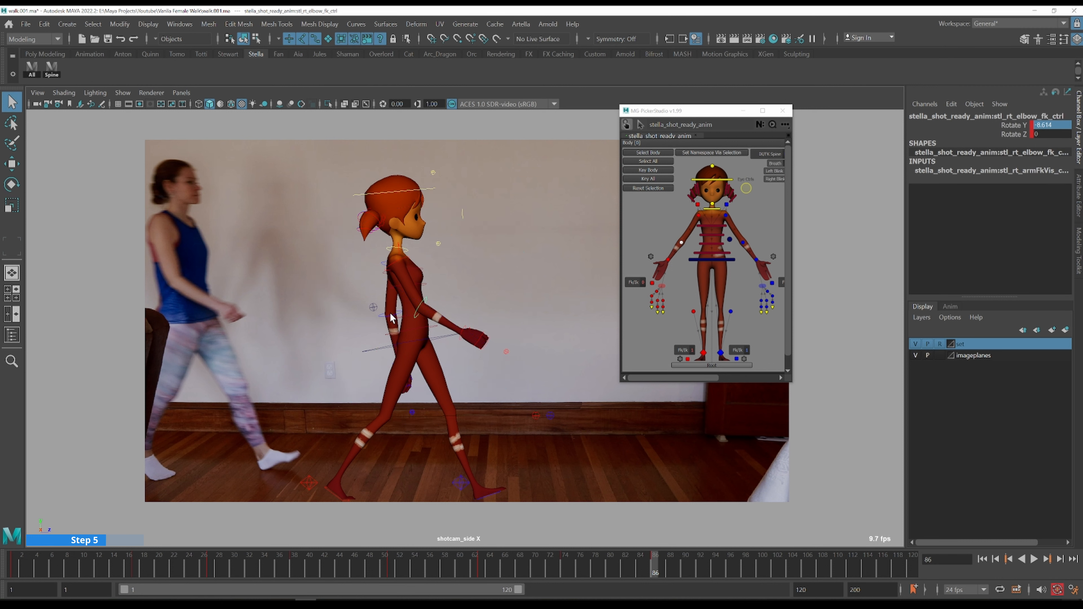
- Adjust the left elbow's bend to Rotate Y about 11.4
{"action": "left_click", "coordinate": [390, 319]}
{"action": "key", "text": "e"}
{"action": "left_click_drag", "start_coordinate": [479, 281], "coordinate": [485, 284]}
{"action": "key", "text": "q"}
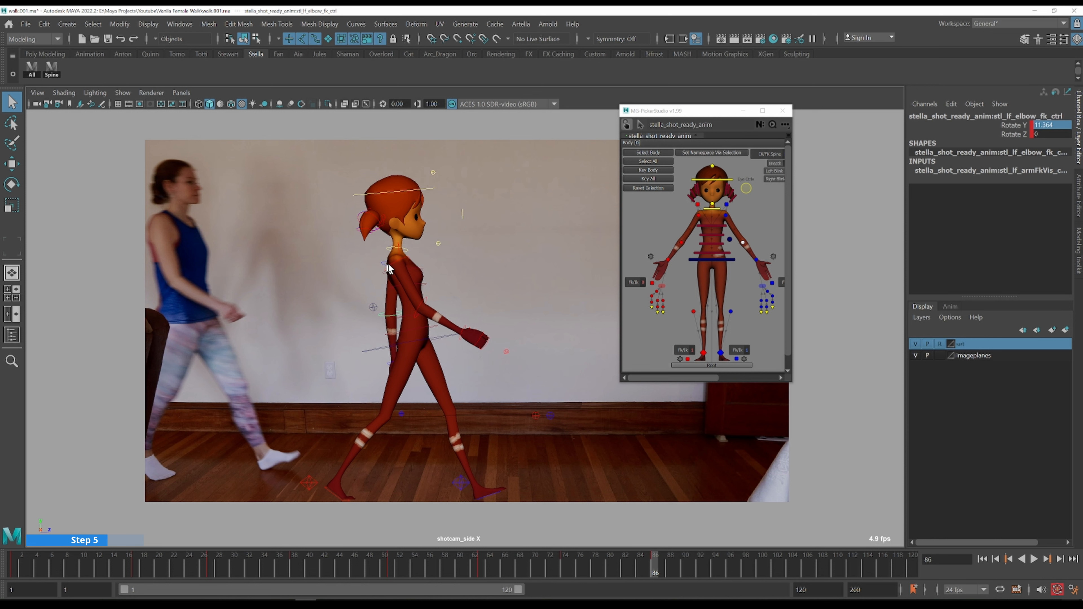
- Fine-tune the left upper arm's swing to Rotate Y about 6
{"action": "key", "text": "e"}
{"action": "left_click", "coordinate": [725, 216]}
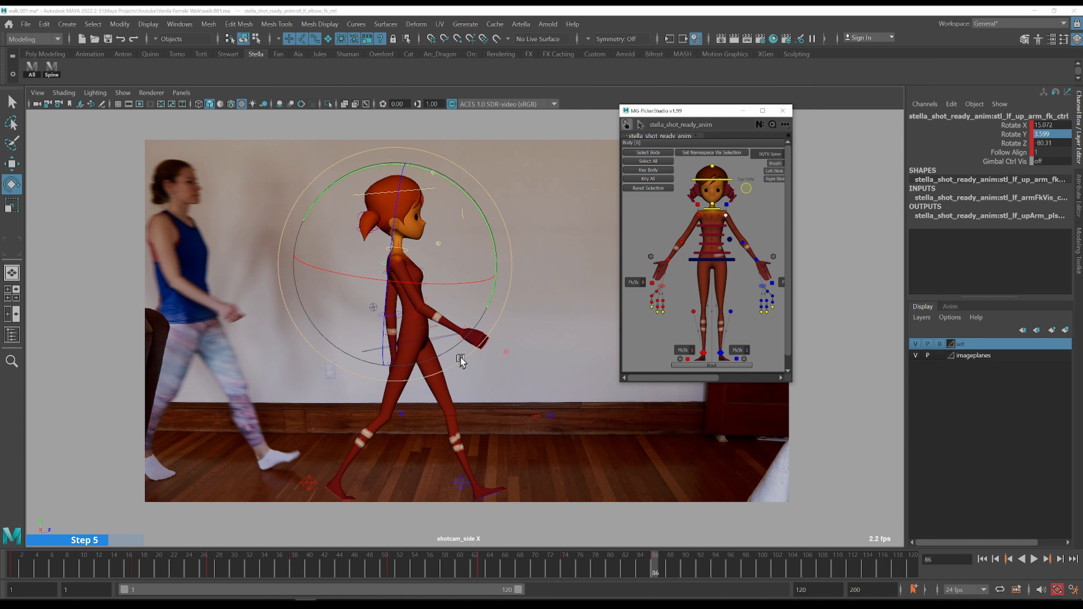
{"action": "left_click_drag", "start_coordinate": [491, 247], "coordinate": [493, 249]}
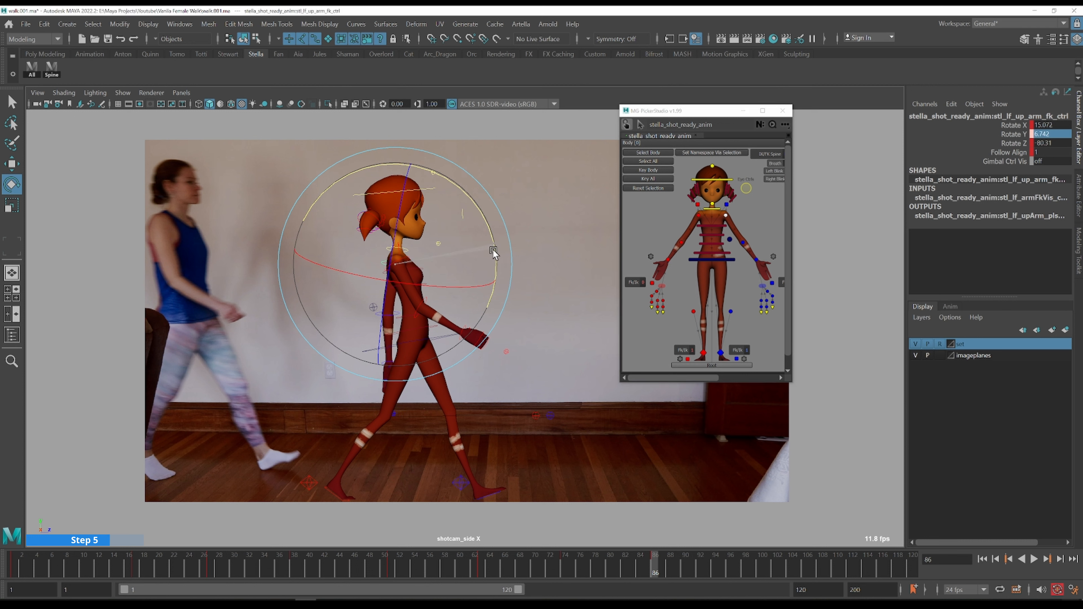
{"action": "left_click_drag", "start_coordinate": [493, 249], "coordinate": [491, 249]}
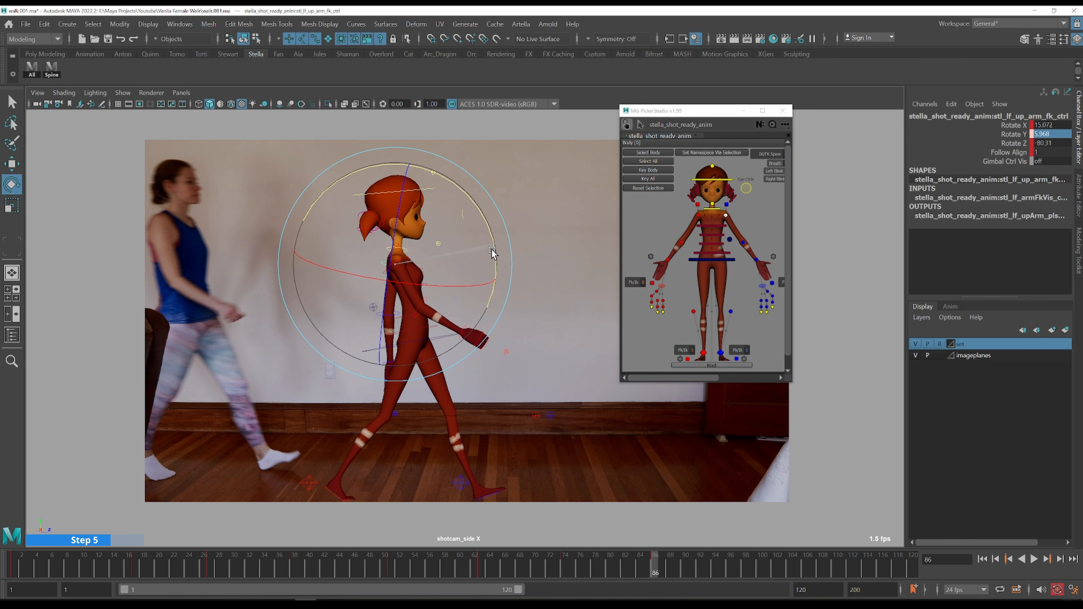
{"action": "key", "text": "q"}
- Show the character from the front in the perspective view and set the spine controls' Rotate Z to 0
{"action": "key", "text": "space"}
{"action": "left_click_drag", "start_coordinate": [449, 337], "coordinate": [449, 295]}
{"action": "key", "text": "f"}
{"action": "scroll", "coordinate": [420, 316], "scroll_direction": "down", "scroll_amount": 3}
{"action": "scroll", "coordinate": [416, 317], "scroll_direction": "down", "scroll_amount": 8}
{"action": "left_click_drag", "start_coordinate": [500, 359], "coordinate": [469, 389], "text": "alt"}
{"action": "scroll", "coordinate": [442, 371], "scroll_direction": "down", "scroll_amount": 5}
{"action": "left_click", "coordinate": [52, 68]}
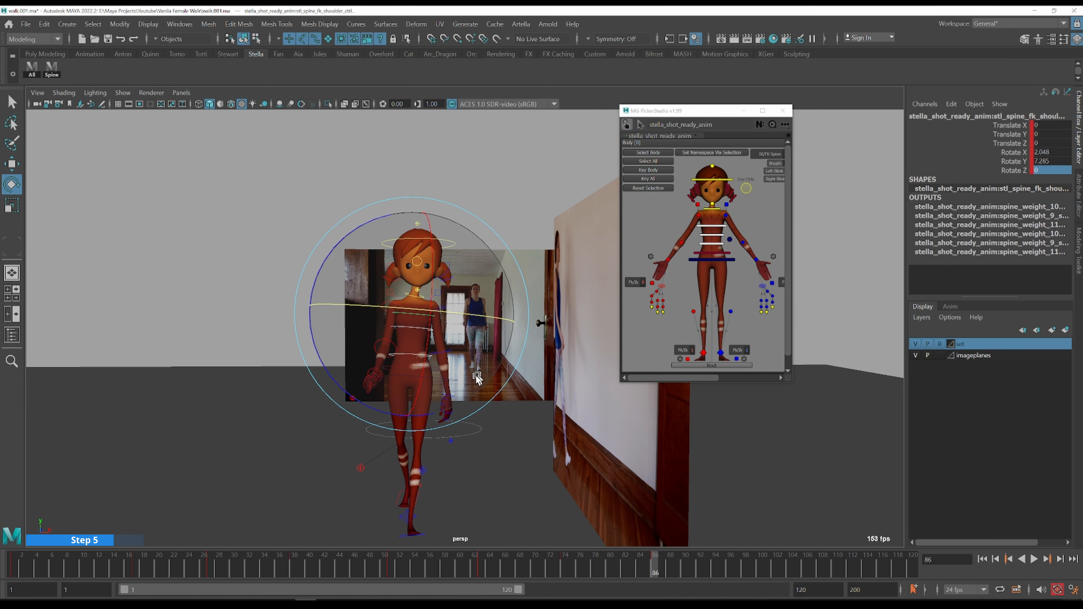
- Rotate the centre-of-gravity control to Rotate X about -10.4, Y about -12.6 and Z about 3.5 to tilt and turn the hips
{"action": "left_click", "coordinate": [443, 385]}
{"action": "left_click_drag", "start_coordinate": [488, 396], "coordinate": [479, 427], "text": "alt"}
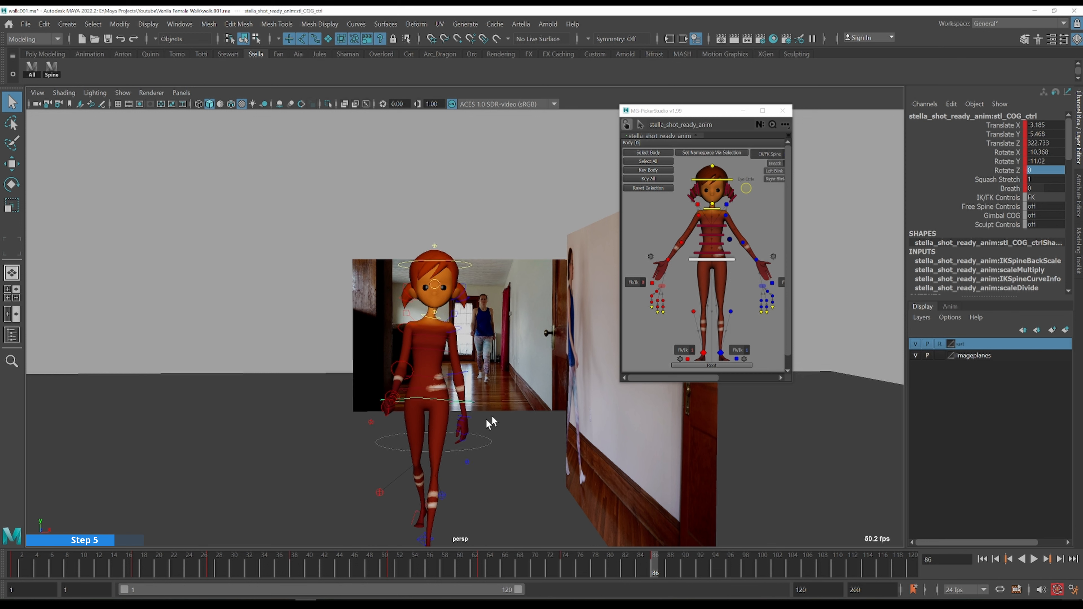
{"action": "key", "text": "e"}
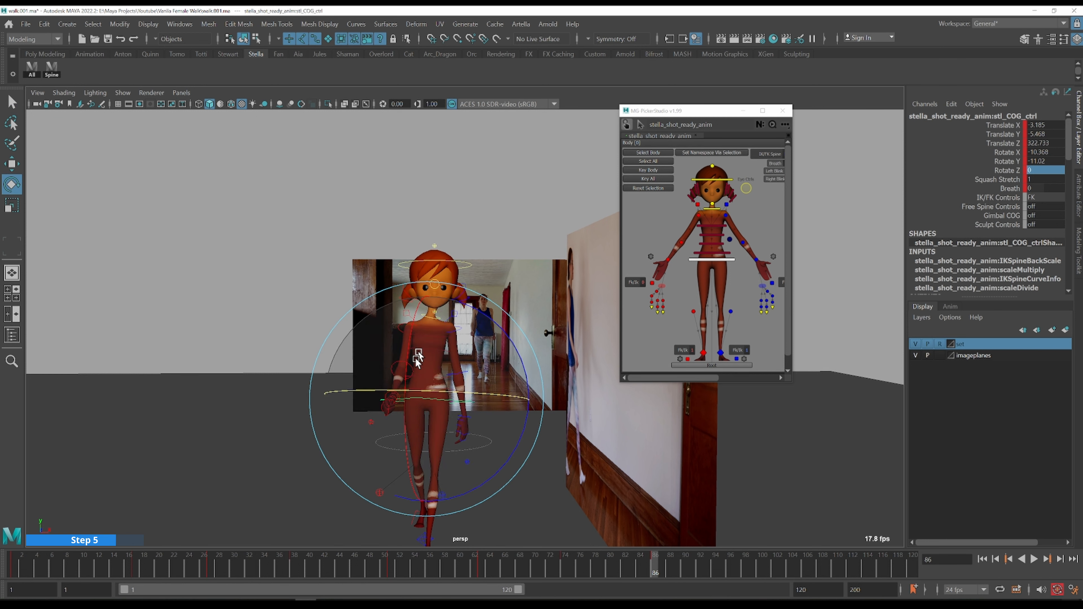
{"action": "mouse_move", "coordinate": [481, 439]}
{"action": "left_mouse_down", "text": "alt"}
{"action": "mouse_move", "coordinate": [461, 422]}
{"action": "mouse_move", "coordinate": [475, 453]}
{"action": "left_mouse_up", "text": "alt"}
{"action": "left_click_drag", "start_coordinate": [481, 409], "coordinate": [511, 345], "text": "alt"}
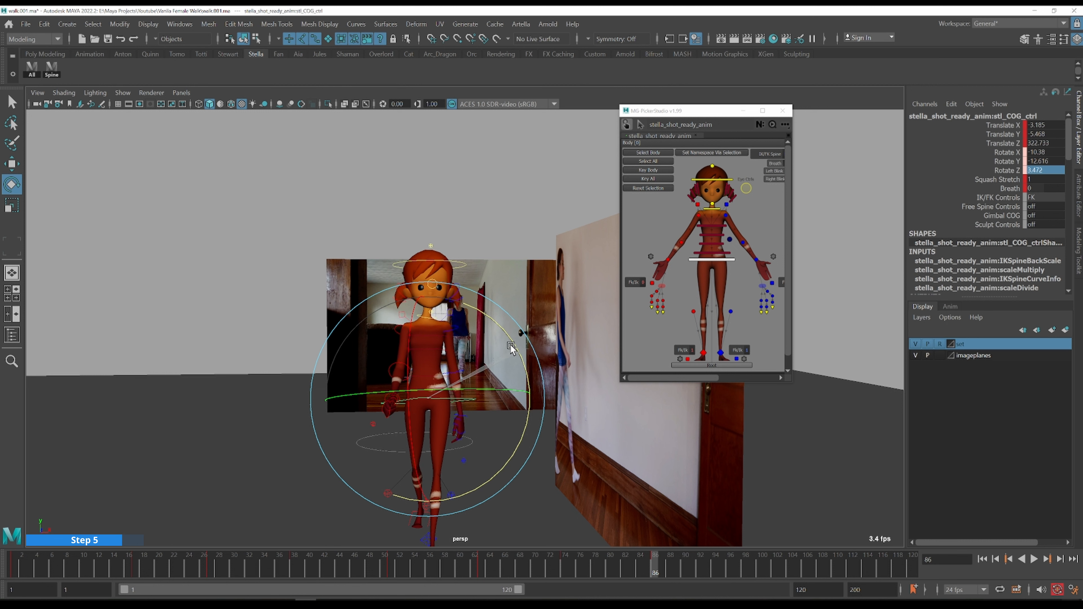
{"action": "key", "text": "q"}
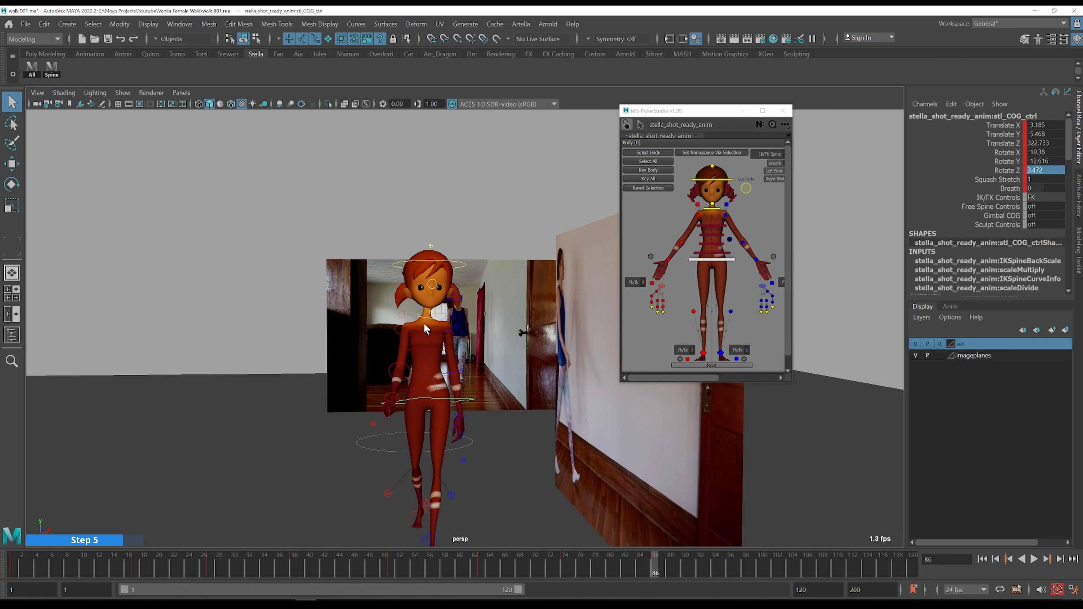
- Tilt the neck sideways to Rotate Z about 2.4, with Rotate Y about 1
{"action": "left_click", "coordinate": [427, 318]}
{"action": "key", "text": "e"}
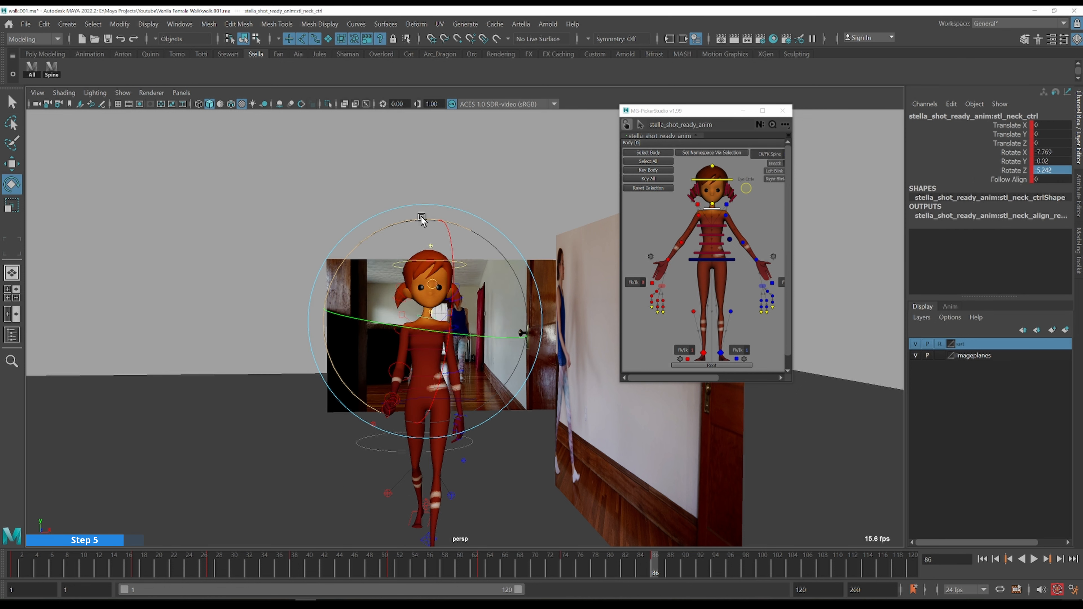
{"action": "left_click_drag", "start_coordinate": [413, 217], "coordinate": [519, 387]}
{"action": "key", "text": "q"}
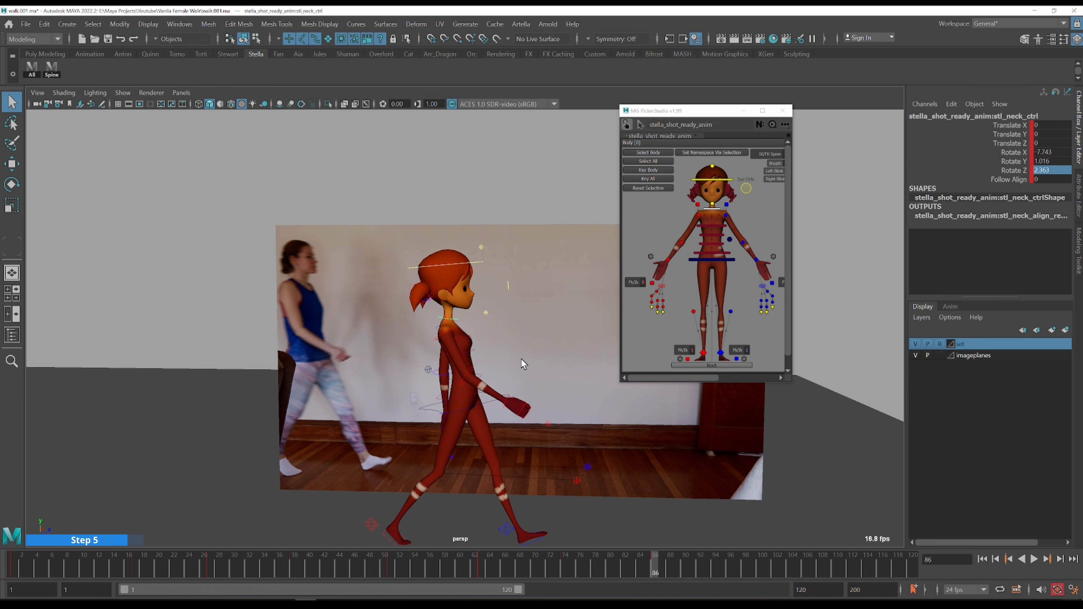
- Adjust the right upper arm to Rotate X about 29.3, Y about -34.3 and Z about -66.4
{"action": "left_click_drag", "start_coordinate": [521, 358], "coordinate": [385, 243], "text": "alt"}
{"action": "left_click", "coordinate": [455, 327]}
{"action": "key", "text": "e"}
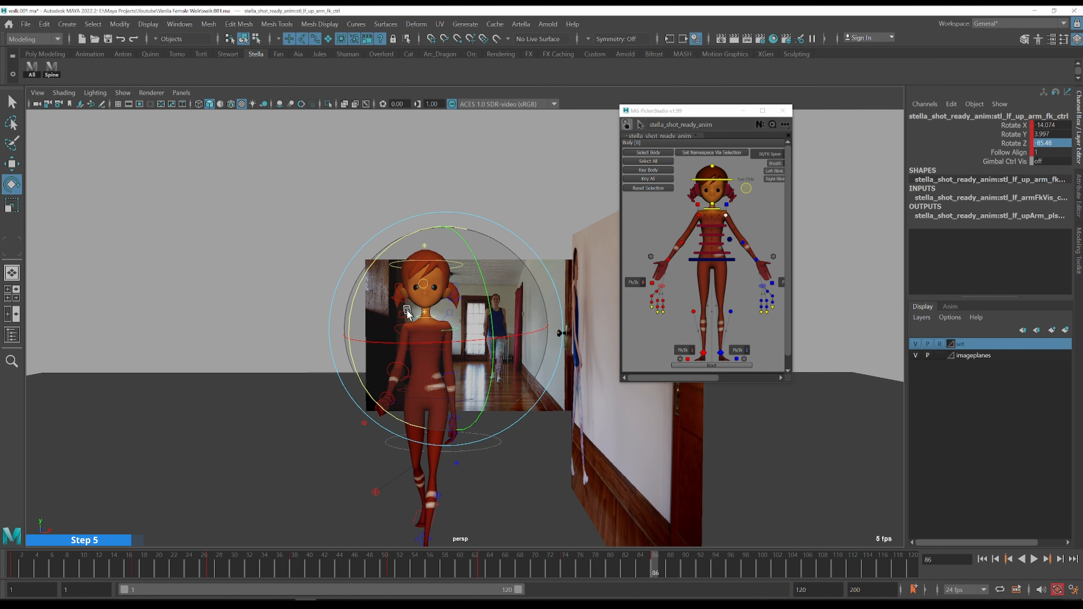
{"action": "left_click", "coordinate": [403, 323]}
{"action": "left_click_drag", "start_coordinate": [464, 352], "coordinate": [504, 329]}
{"action": "left_click_drag", "start_coordinate": [381, 372], "coordinate": [474, 380], "text": "alt"}
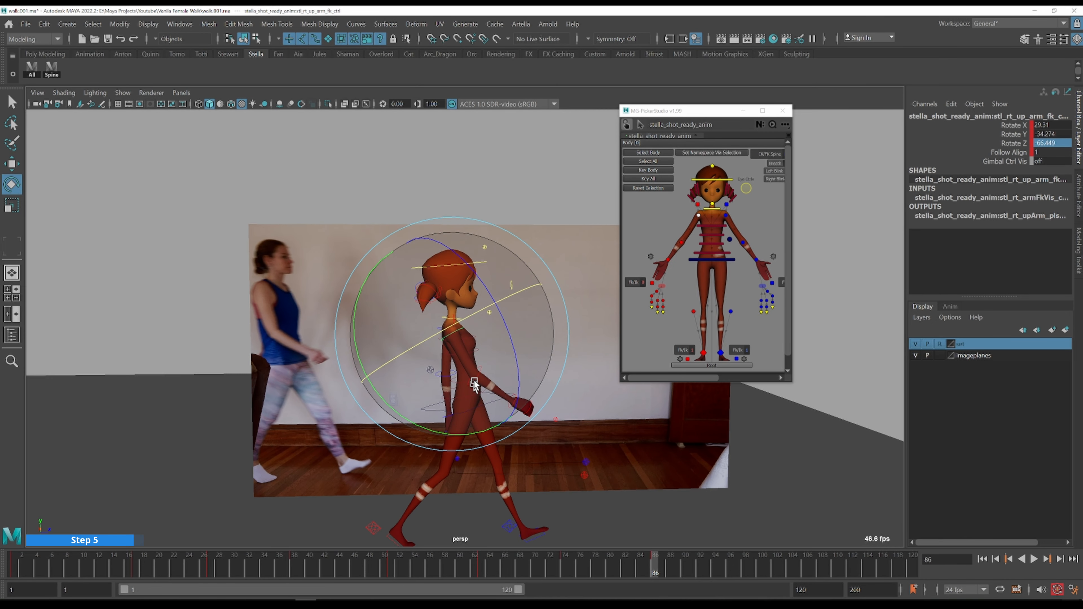
{"action": "key", "text": "q"}
- Rotate the right clavicle to Rotate X about -1.6, Y about -3 and Z about -5.6
{"action": "left_click_drag", "start_coordinate": [536, 432], "coordinate": [539, 418], "text": "alt"}
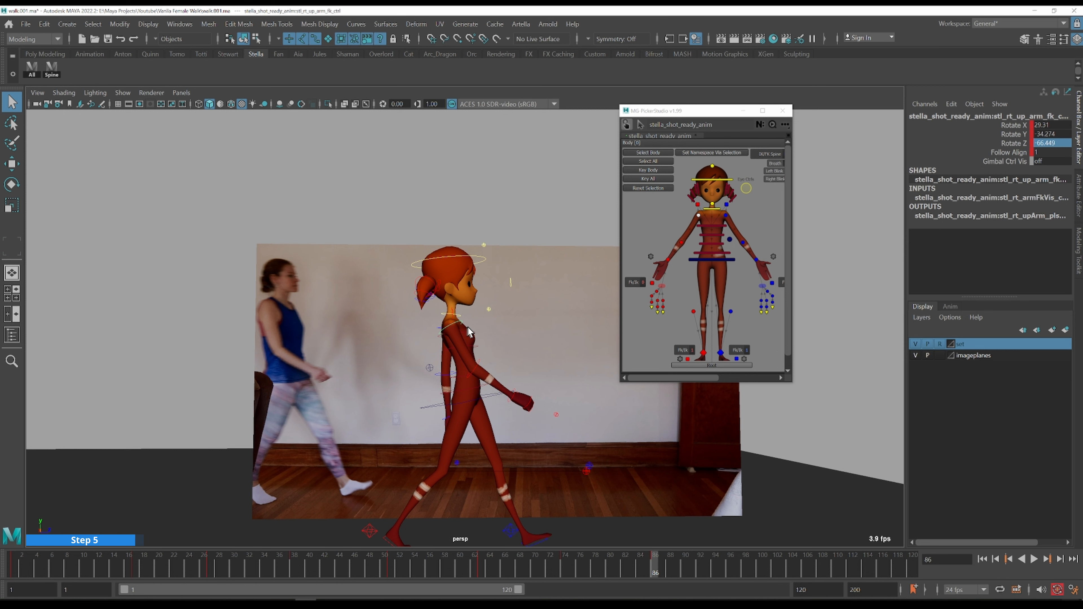
{"action": "left_click", "coordinate": [453, 318]}
{"action": "key", "text": "e"}
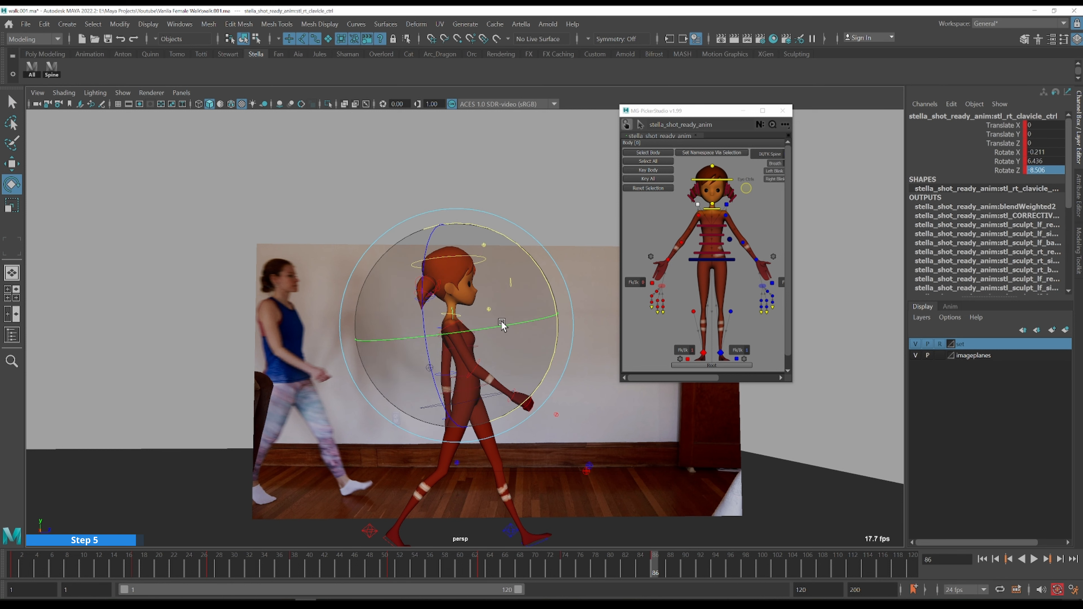
{"action": "left_click_drag", "start_coordinate": [518, 324], "coordinate": [520, 323]}
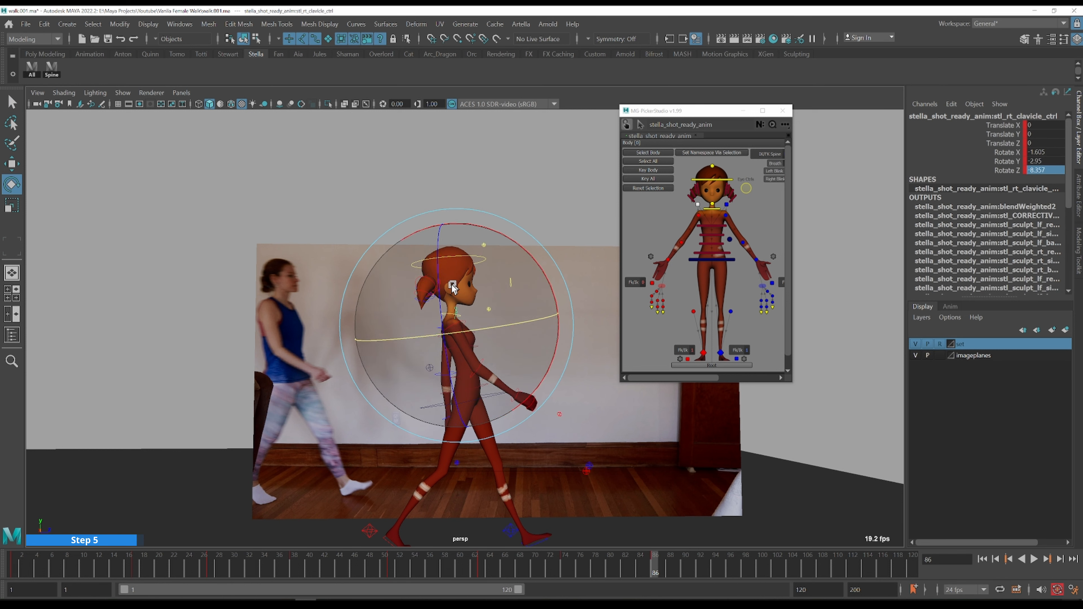
{"action": "left_click_drag", "start_coordinate": [438, 288], "coordinate": [442, 286]}
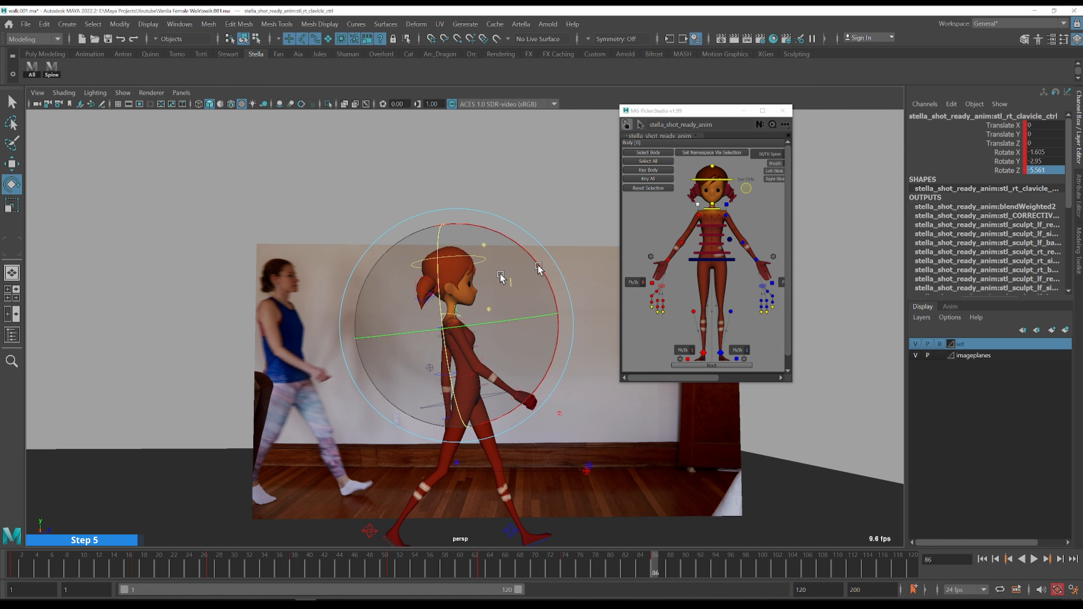
{"action": "key", "text": "q"}
- Adjust the left clavicle's rotation and check the pose from the side
{"action": "left_click", "coordinate": [727, 205]}
{"action": "key", "text": "e"}
{"action": "left_click_drag", "start_coordinate": [496, 329], "coordinate": [517, 375], "text": "alt"}
{"action": "left_click_drag", "start_coordinate": [565, 295], "coordinate": [475, 325]}
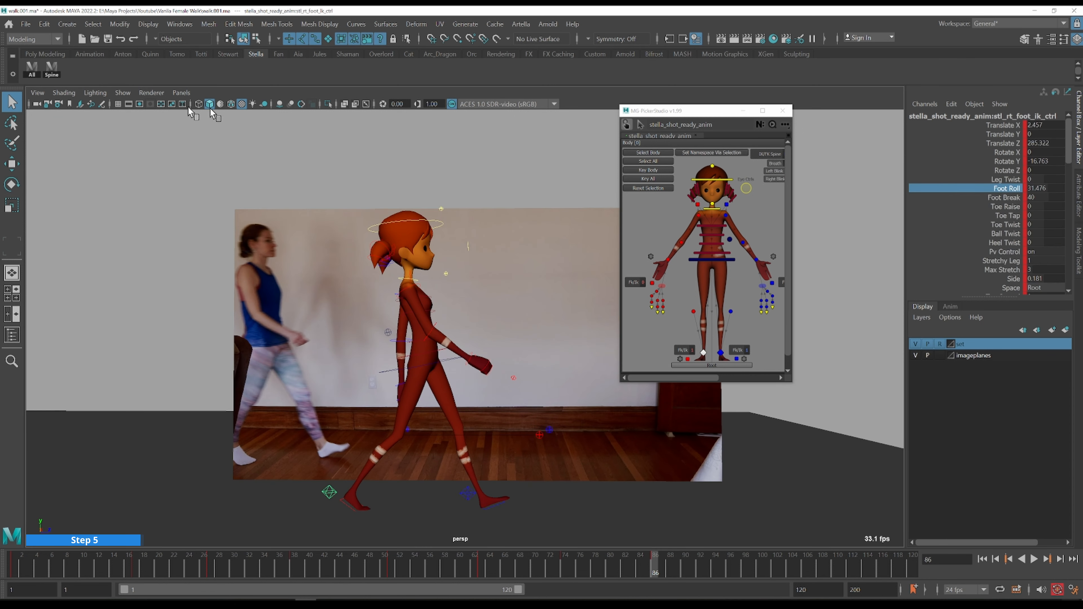
- Select all of Stella's controls and look through the shotcam_side camera
{"action": "left_click", "coordinate": [31, 71]}
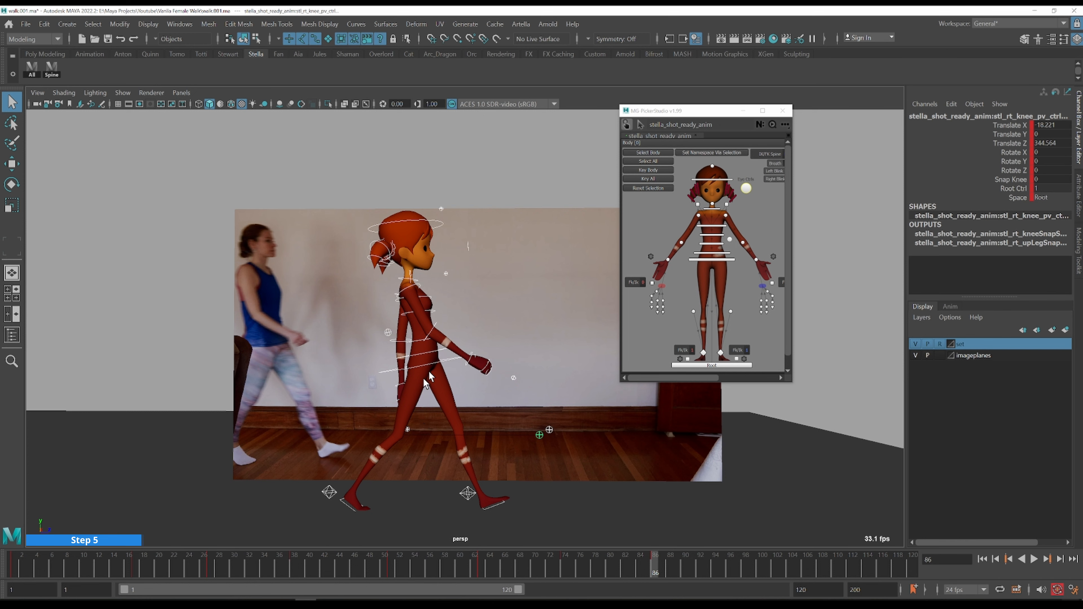
{"action": "left_click_drag", "start_coordinate": [531, 396], "coordinate": [486, 386], "text": "alt"}
{"action": "left_click", "coordinate": [182, 93]}
{"action": "mouse_move", "coordinate": [203, 120]}
{"action": "mouse_move", "coordinate": [239, 104]}
{"action": "left_click", "coordinate": [318, 138]}
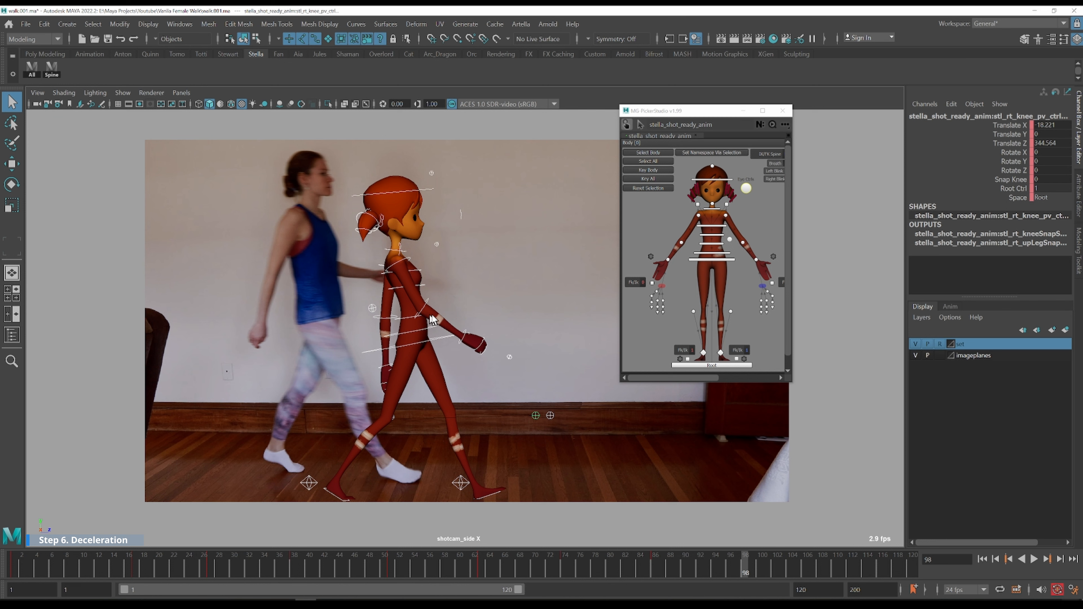
- Compare the side reference at frames 97 and 98, and key all of Stella's controls at frame 98
{"action": "key", "text": "alt+comma"}
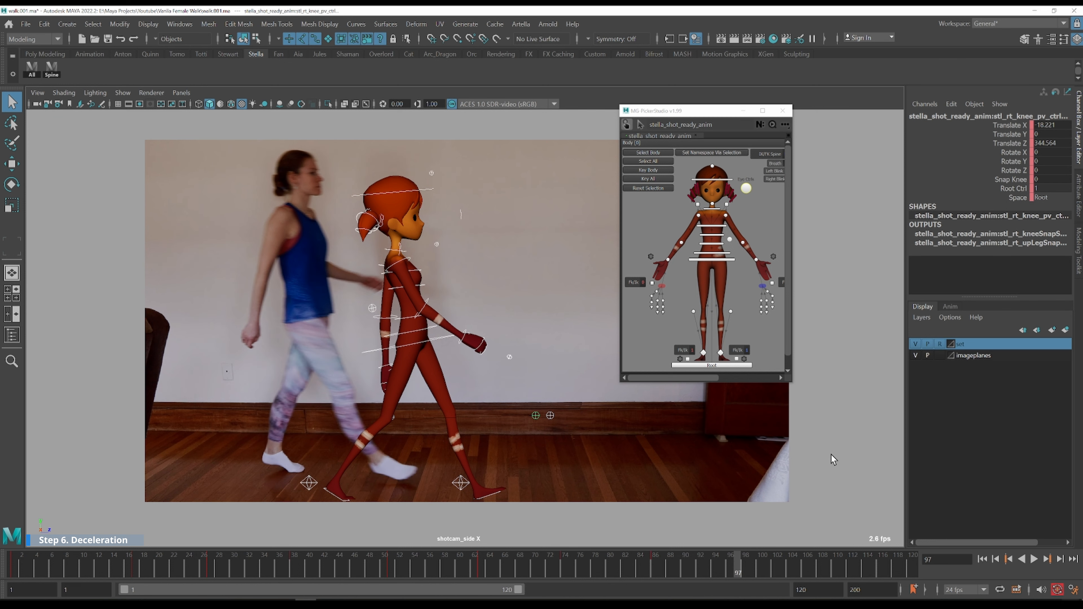
{"action": "key", "text": "alt+period"}
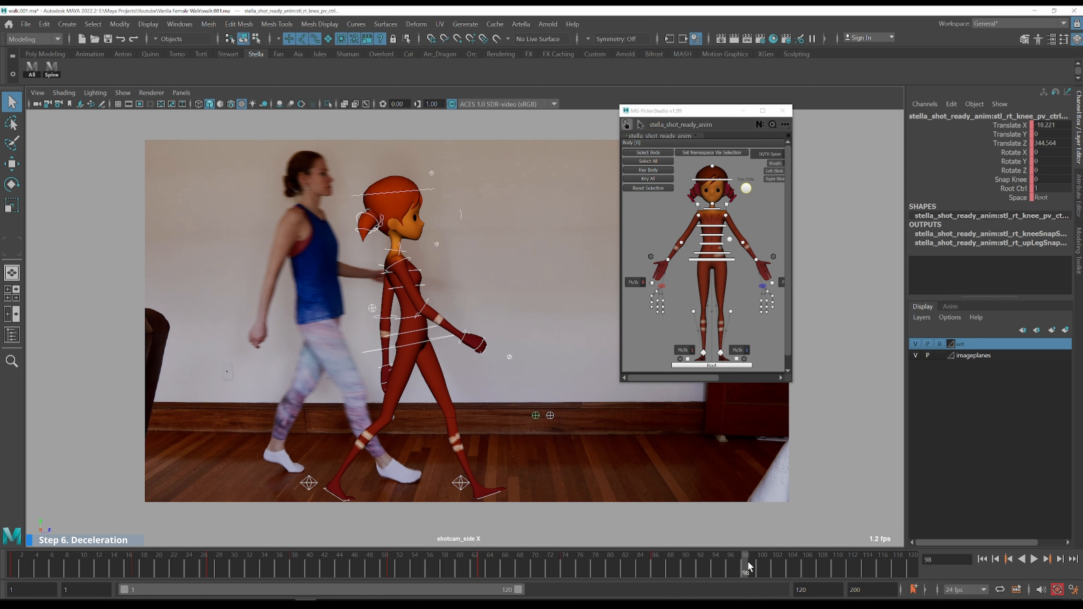
{"action": "key", "text": "alt+comma"}
{"action": "key", "text": "alt+period"}
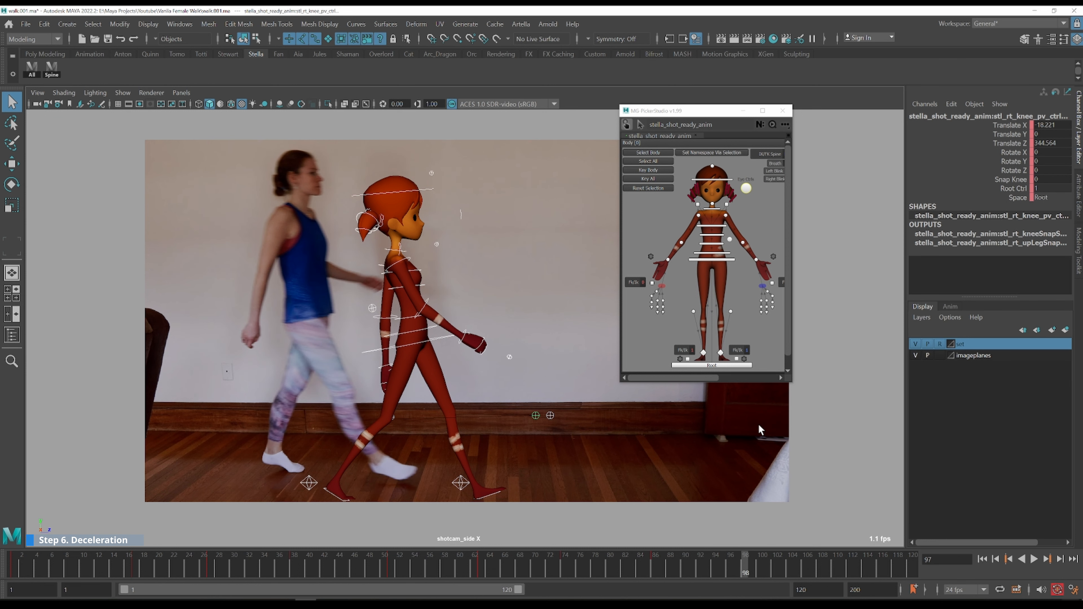
{"action": "key", "text": "alt+comma"}
{"action": "key", "text": "alt+period"}
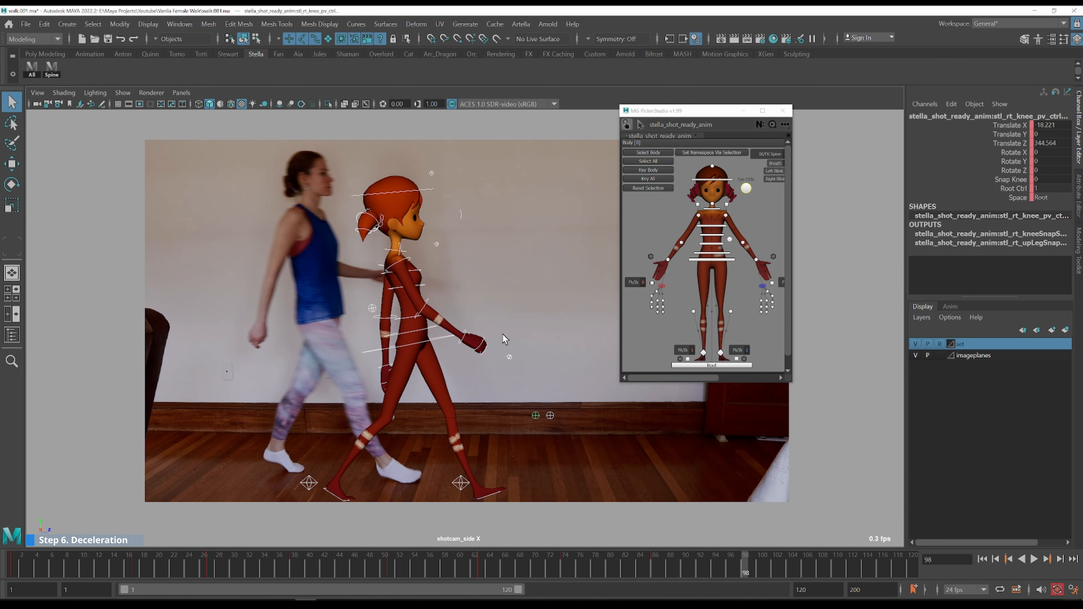
{"action": "key", "text": "s"}
- Select the centre-of-gravity control and compare the walker's body lean between the contact poses at frames 86 and 98
{"action": "left_click", "coordinate": [436, 338]}
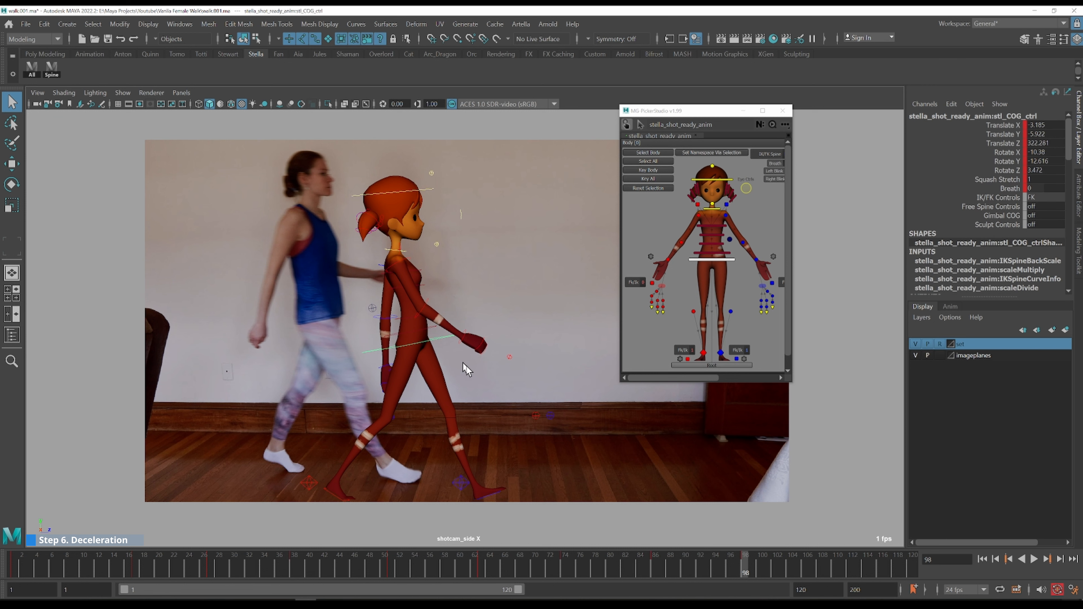
{"action": "key", "text": "w"}
{"action": "key", "text": "comma"}
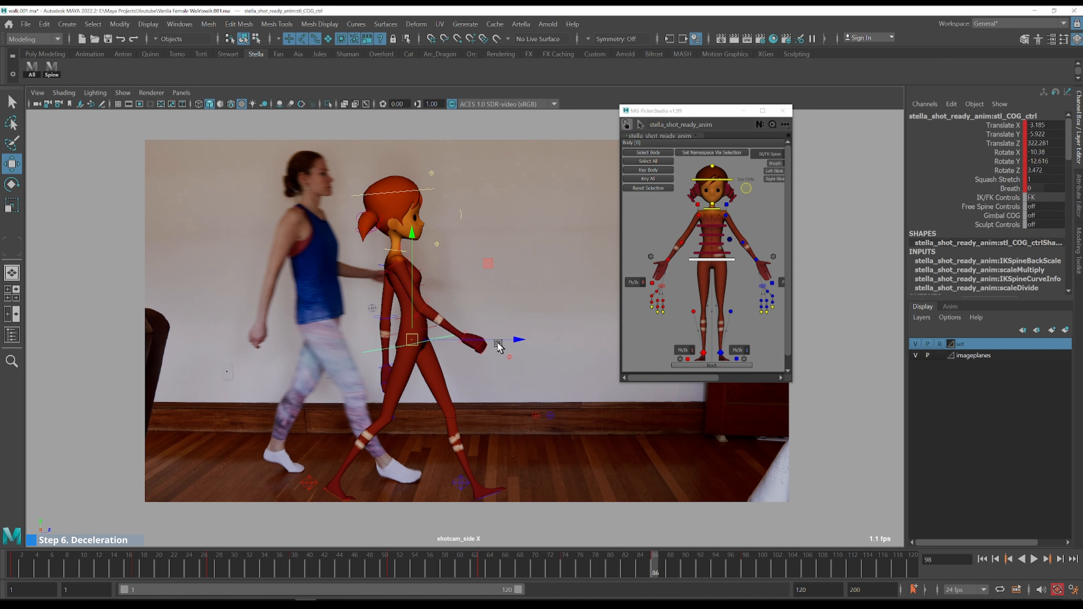
{"action": "left_click_drag", "start_coordinate": [232, 267], "coordinate": [287, 273]}
{"action": "key", "text": "alt+period"}
{"action": "key", "text": "alt+period"}
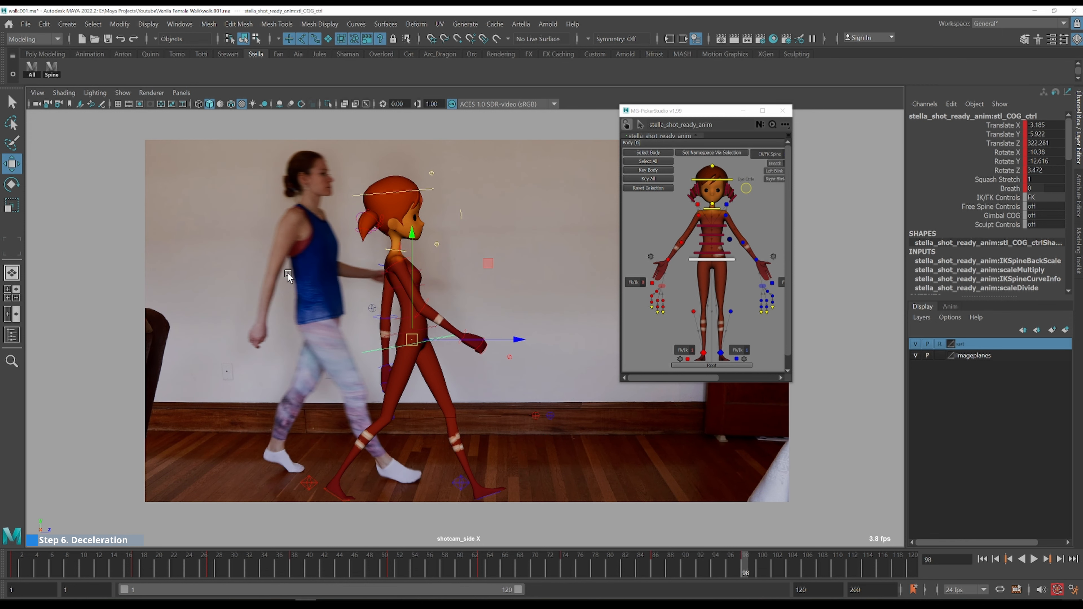
{"action": "key", "text": "comma"}
{"action": "key", "text": "period"}
{"action": "key", "text": "comma"}
{"action": "key", "text": "period"}
- Reduce the forward lean of the centre-of-gravity control at frame 98 to Rotate X about -7
{"action": "key", "text": "e"}
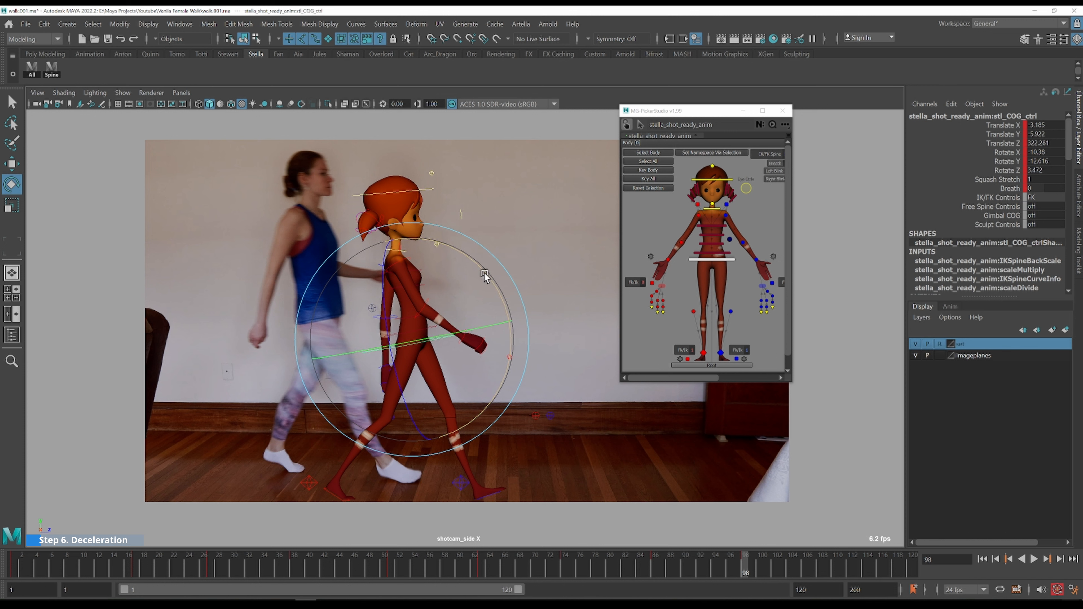
{"action": "key", "text": "comma"}
{"action": "key", "text": "period"}
{"action": "left_click_drag", "start_coordinate": [488, 276], "coordinate": [495, 278]}
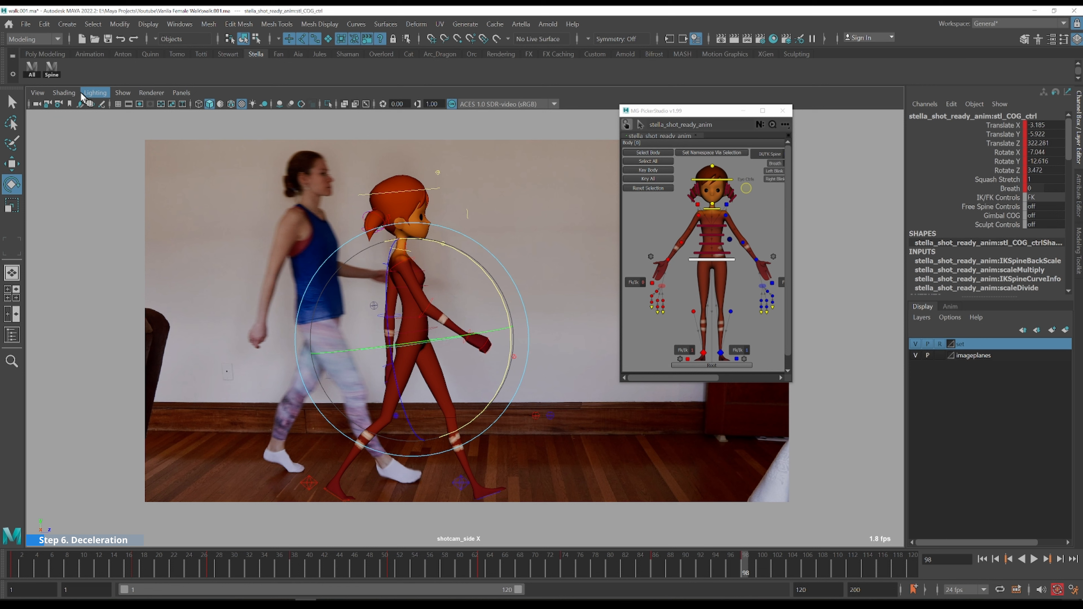
- Bend the spine controls together to Rotate X about 2.6
{"action": "left_click", "coordinate": [442, 314]}
{"action": "left_click_drag", "start_coordinate": [368, 361], "coordinate": [361, 365]}
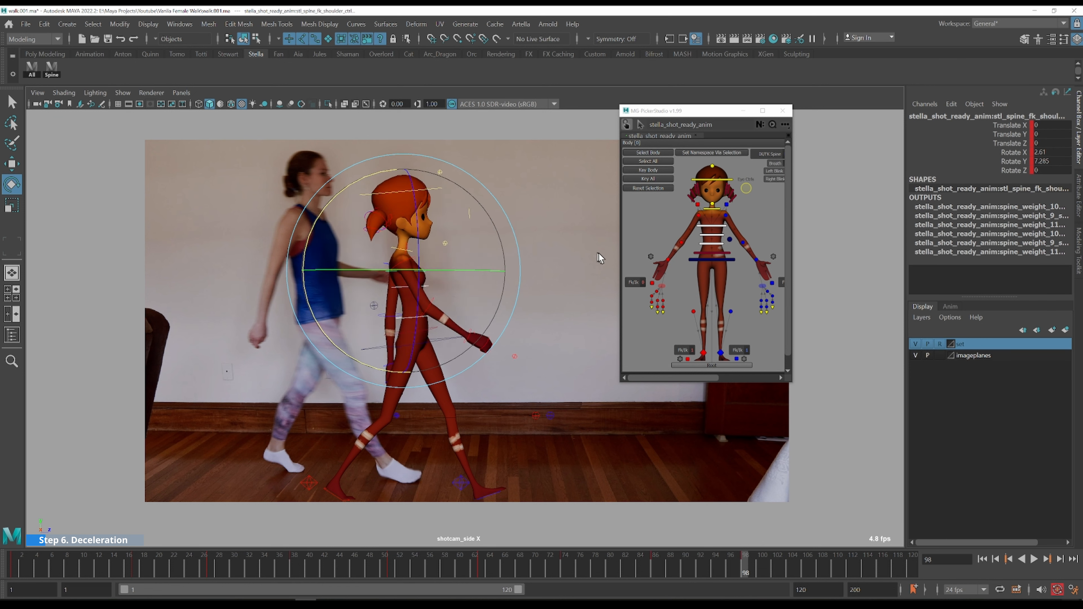
{"action": "key", "text": "q"}
- Move the centre-of-gravity control forward along the walk to Translate Z about 391.8
{"action": "left_click", "coordinate": [449, 338]}
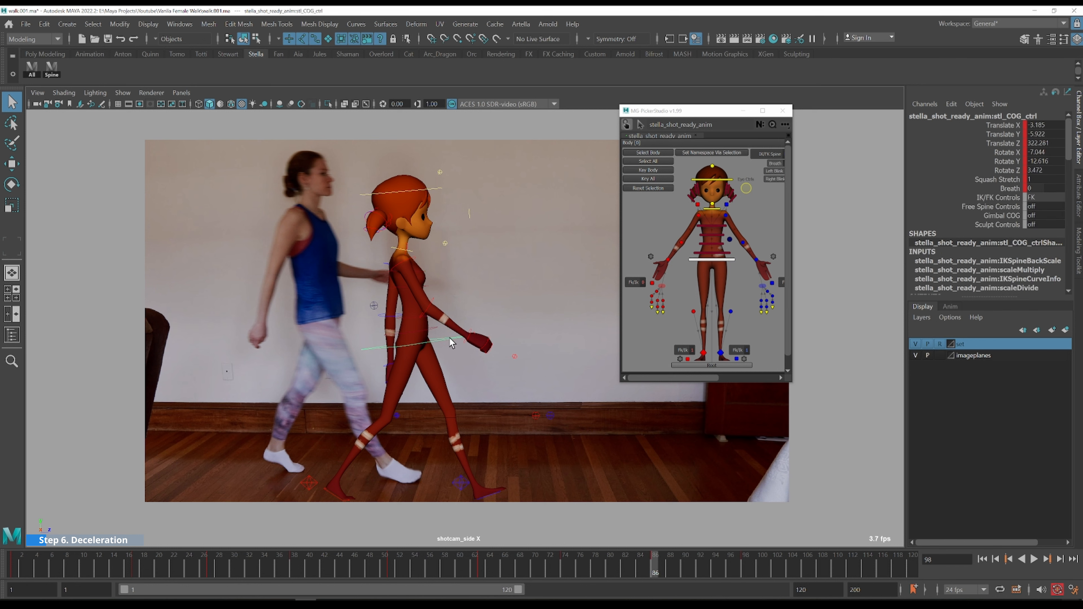
{"action": "key", "text": "w"}
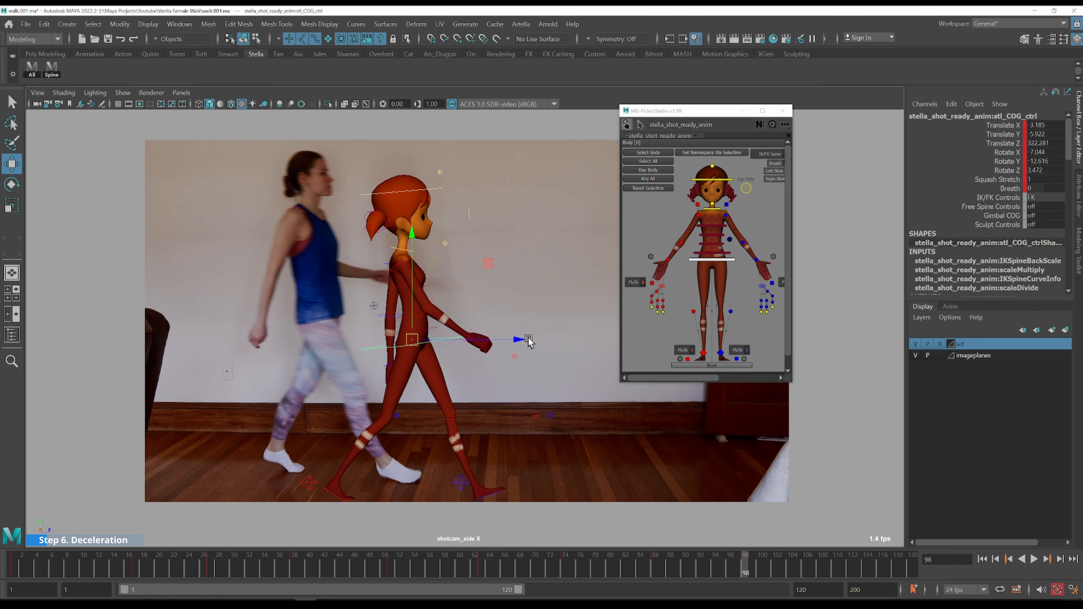
{"action": "left_click_drag", "start_coordinate": [515, 341], "coordinate": [663, 349]}
{"action": "key", "text": "q"}
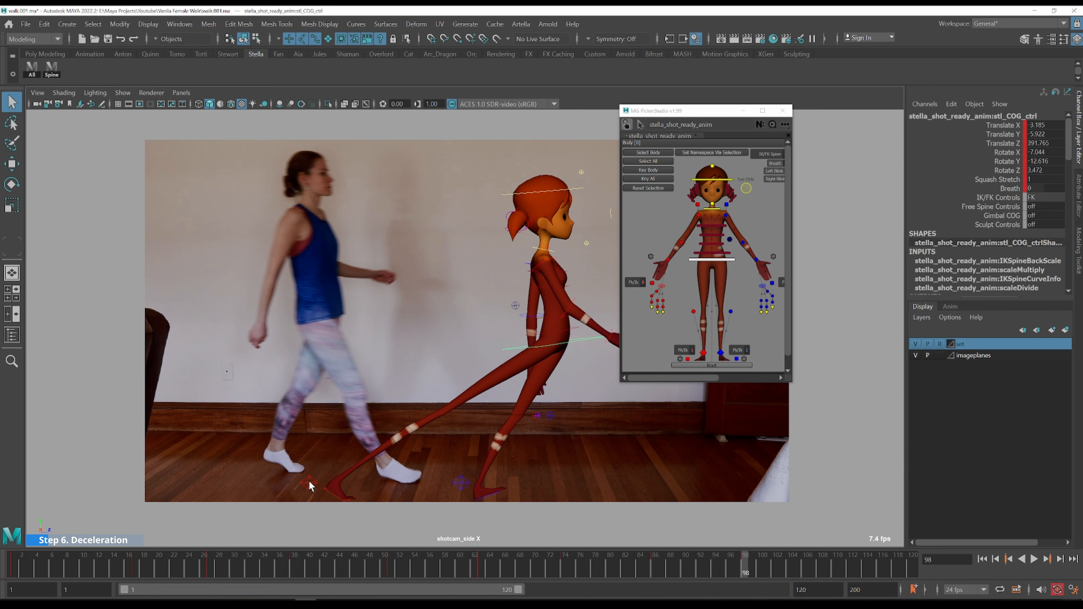
- Plant the right foot one step ahead of the body at Translate Z about 416.8
{"action": "left_click", "coordinate": [309, 484]}
{"action": "key", "text": "w"}
{"action": "left_click_drag", "start_coordinate": [409, 489], "coordinate": [671, 480]}
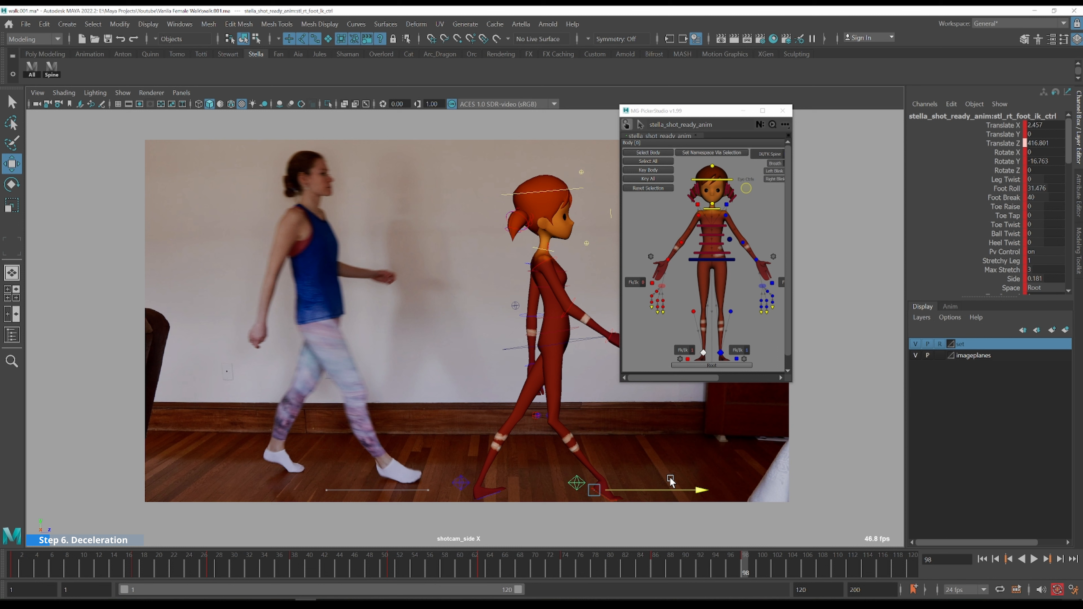
{"action": "key", "text": "q"}
- Roll the left foot up onto its toes with Foot Roll about 37.1
{"action": "left_click", "coordinate": [461, 483]}
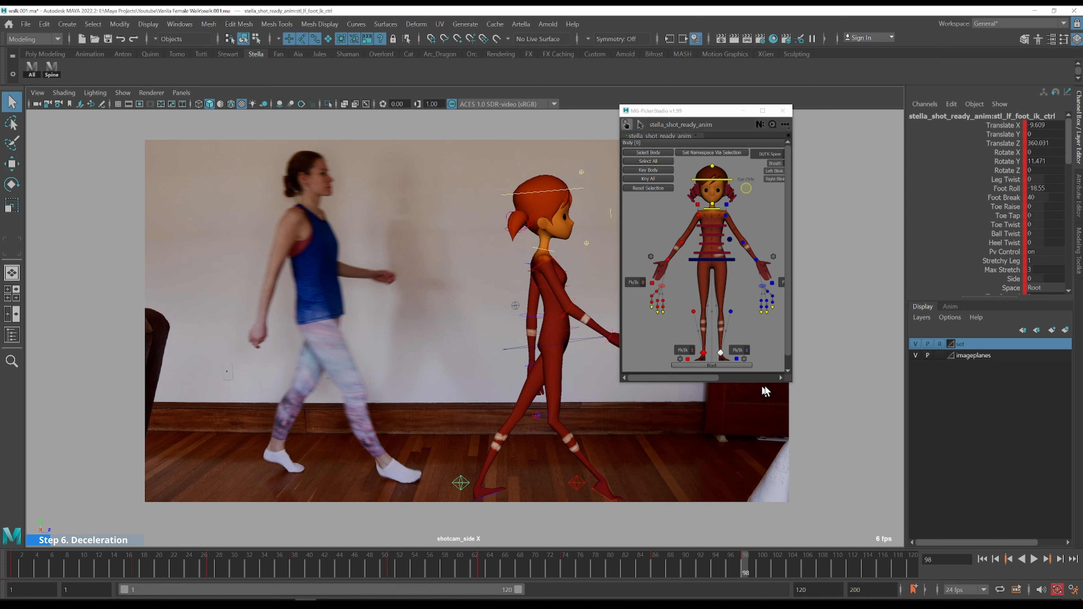
{"action": "left_click", "coordinate": [1008, 191]}
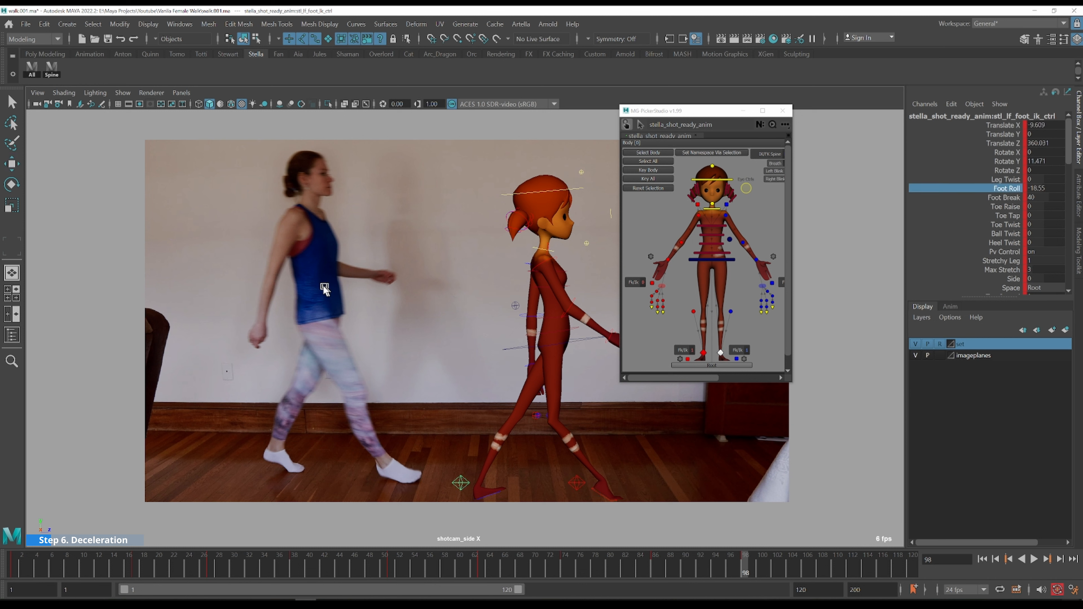
{"action": "middle_click_drag", "start_coordinate": [415, 284], "coordinate": [555, 344]}
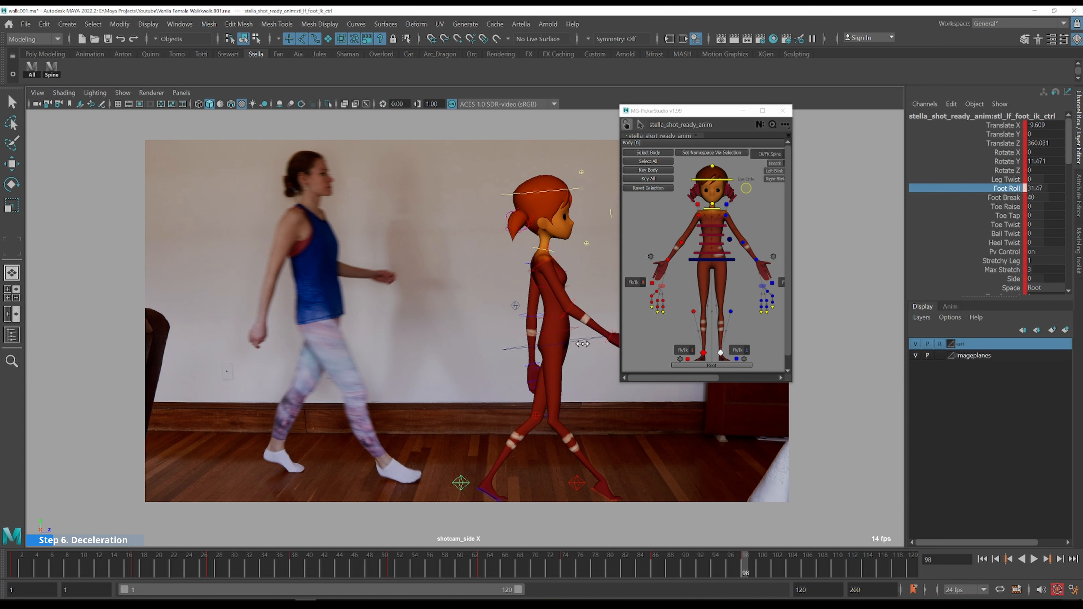
{"action": "middle_click_drag", "start_coordinate": [598, 342], "coordinate": [725, 338]}
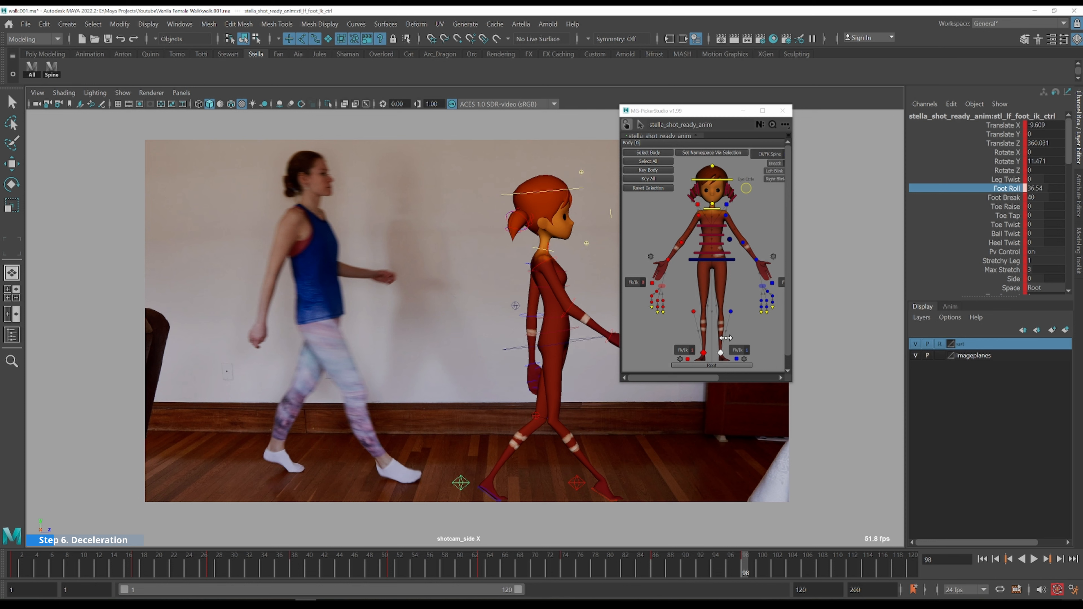
{"action": "key", "text": "q"}
- Move the picker window clear of the character and raise the centre-of-gravity control to Translate Y about -3.8
{"action": "left_click_drag", "start_coordinate": [706, 118], "coordinate": [811, 117]}
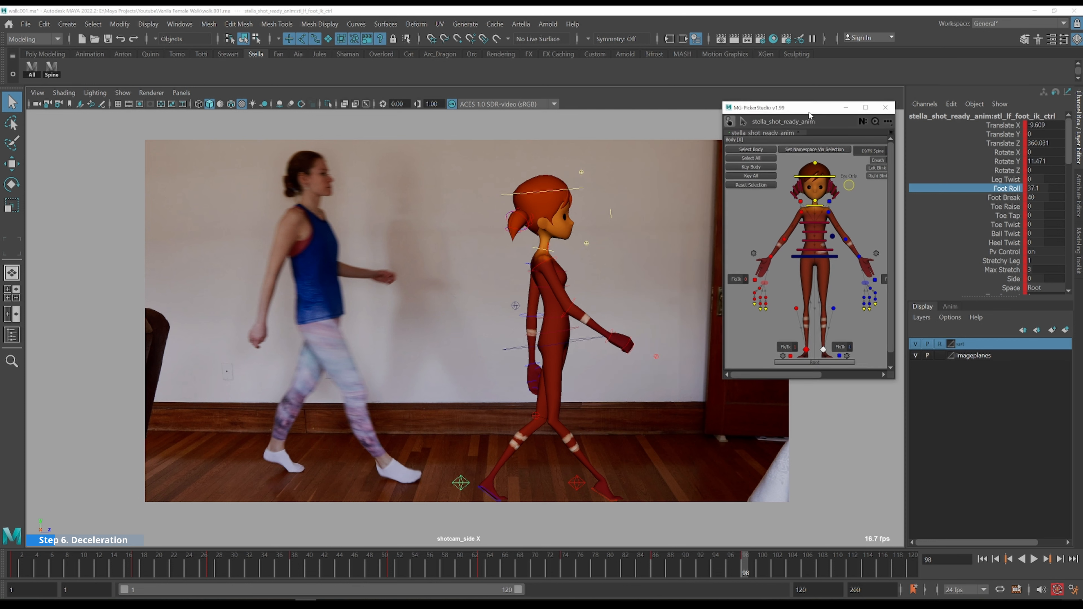
{"action": "left_click", "coordinate": [586, 339]}
{"action": "key", "text": "w"}
{"action": "left_click_drag", "start_coordinate": [553, 312], "coordinate": [556, 309]}
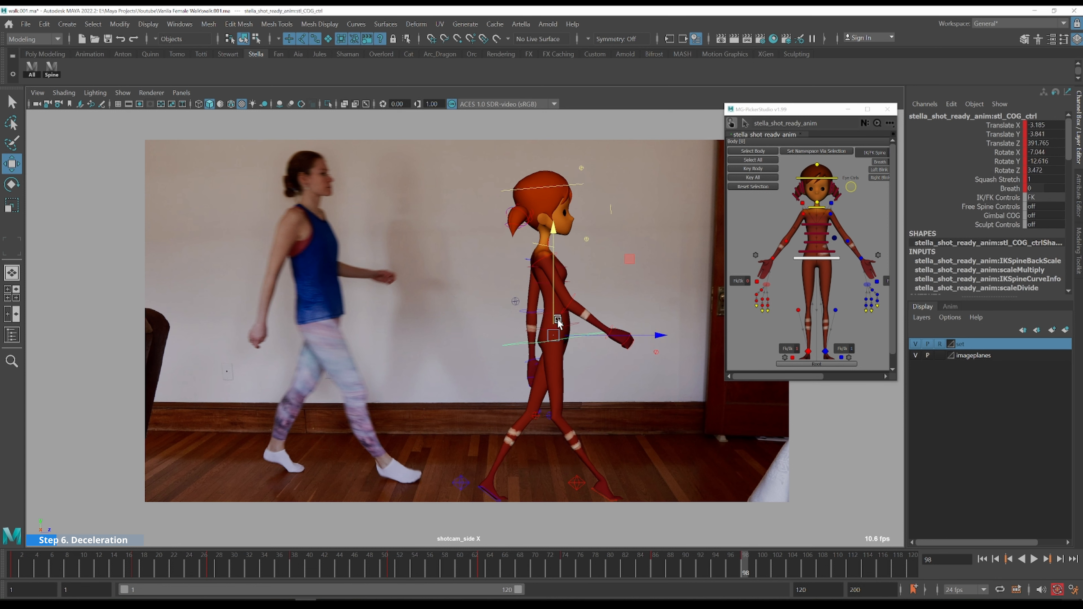
- Move both knee pole vector controls forward together, ahead of the legs, to Translate Z about 412.9
{"action": "key", "text": "q"}
{"action": "left_click", "coordinate": [576, 482]}
{"action": "left_click", "coordinate": [835, 310]}
{"action": "key", "text": "w"}
{"action": "left_click", "coordinate": [798, 310], "text": "shift"}
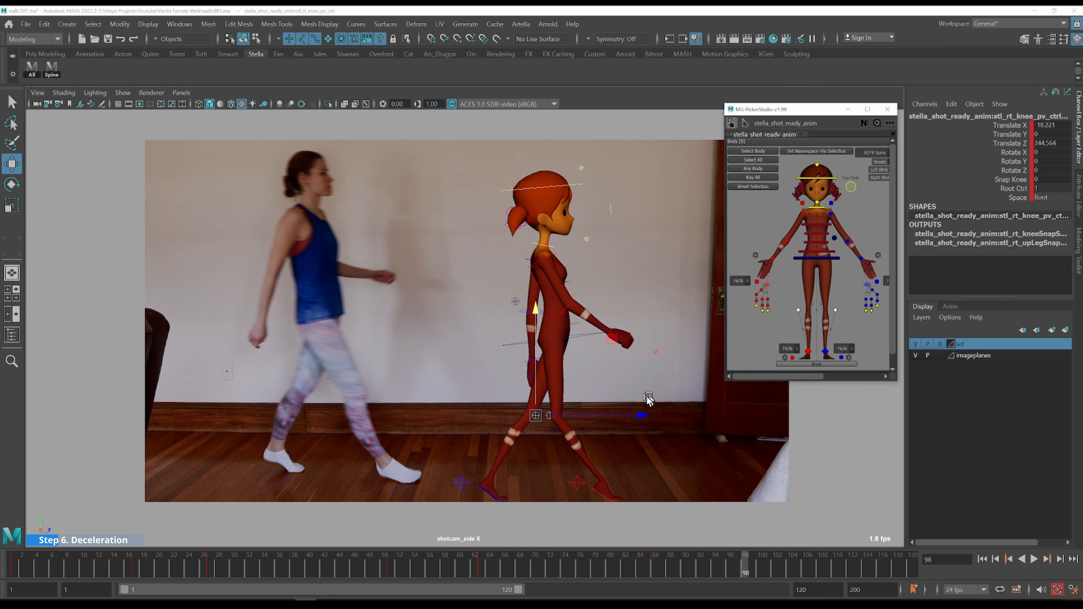
{"action": "left_click_drag", "start_coordinate": [643, 415], "coordinate": [779, 408]}
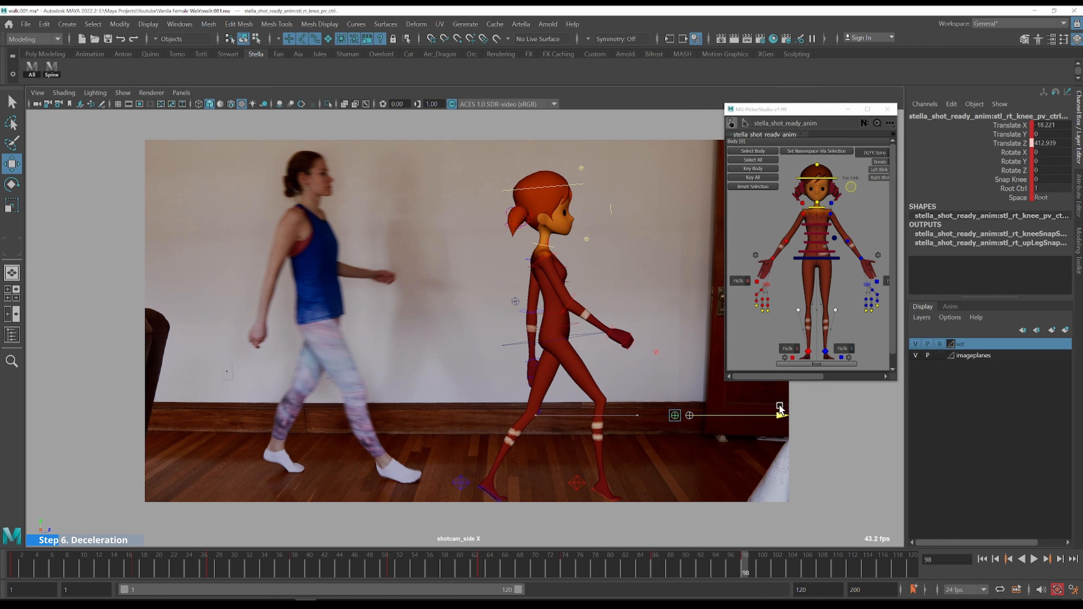
- Reset the right foot's Foot Roll to 0 and adjust it to about 13.8
{"action": "key", "text": "q"}
{"action": "left_click", "coordinate": [576, 484]}
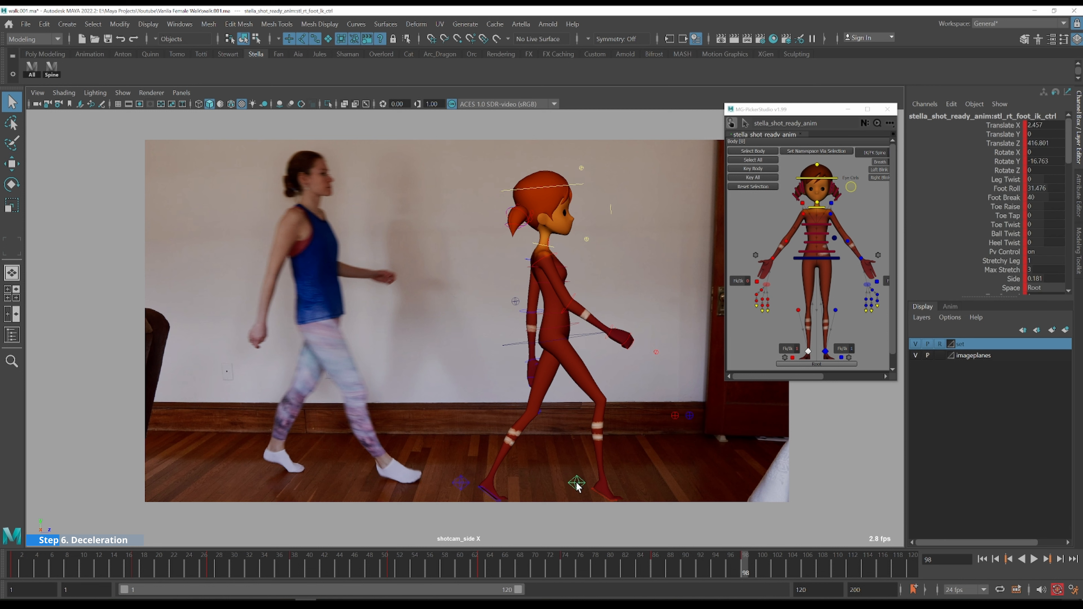
{"action": "double_click", "coordinate": [1037, 188]}
{"action": "type", "text": "0"}
{"action": "key", "text": "Return"}
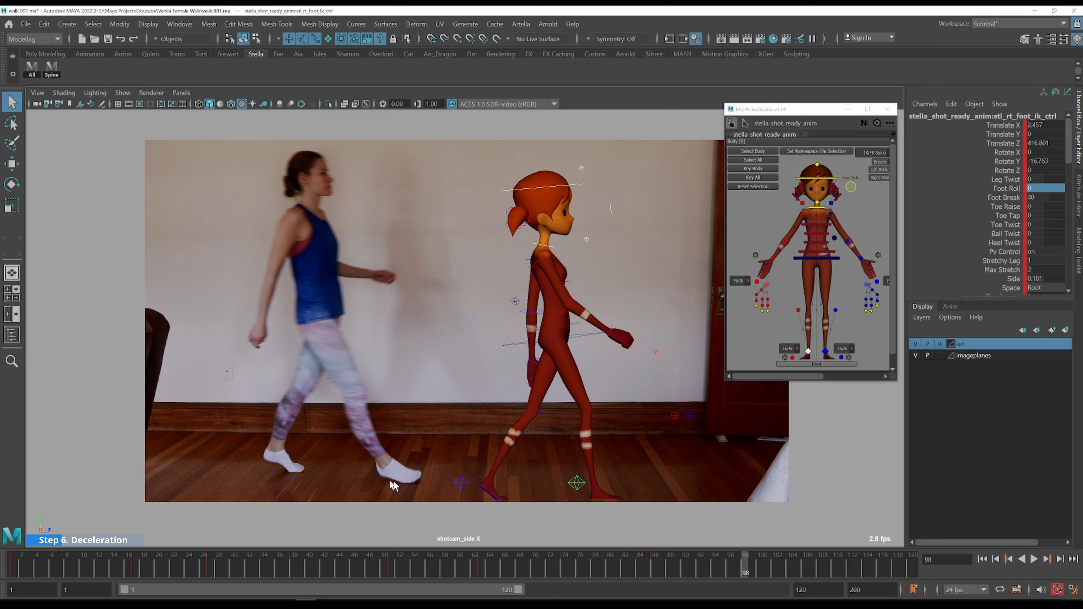
{"action": "left_click", "coordinate": [1000, 188]}
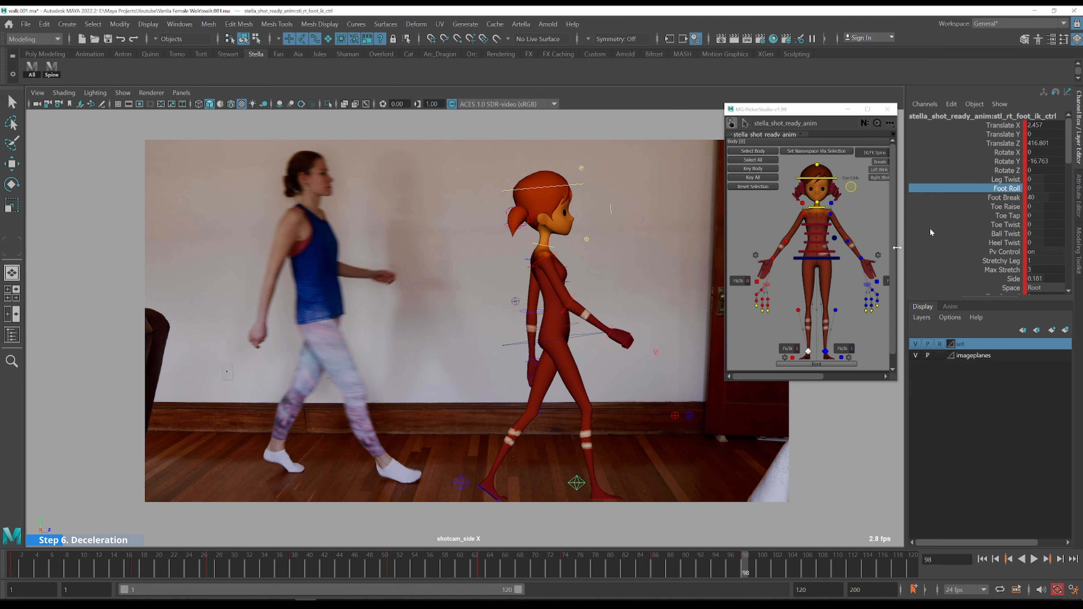
{"action": "middle_click_drag", "start_coordinate": [498, 377], "coordinate": [858, 399]}
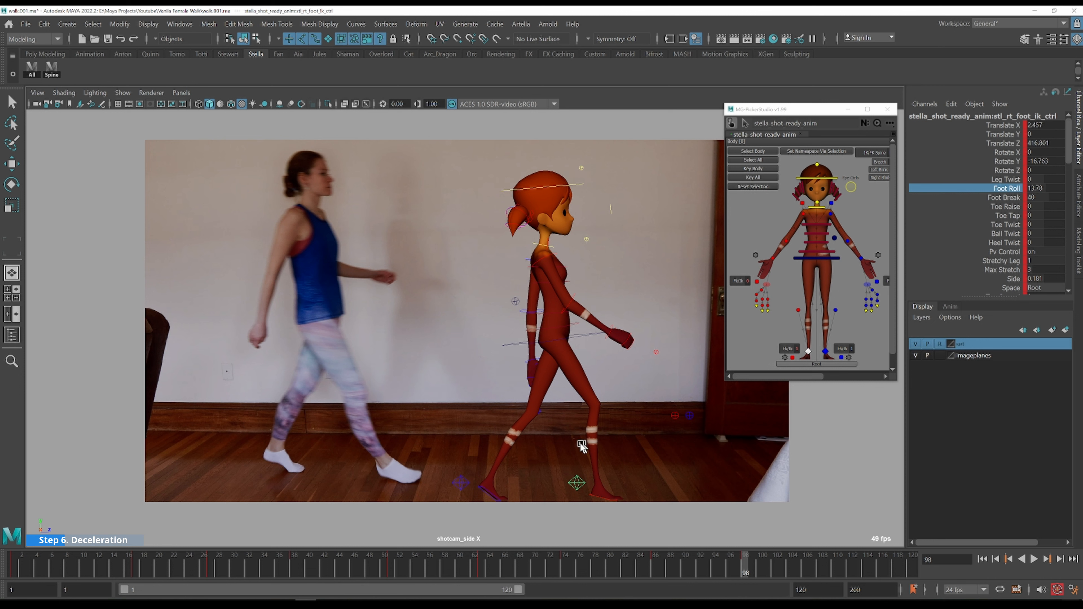
- Move the right foot control farther forward along the walk to Translate Z about 425.1
{"action": "key", "text": "w"}
{"action": "left_click_drag", "start_coordinate": [676, 489], "coordinate": [694, 491]}
{"action": "key", "text": "q"}
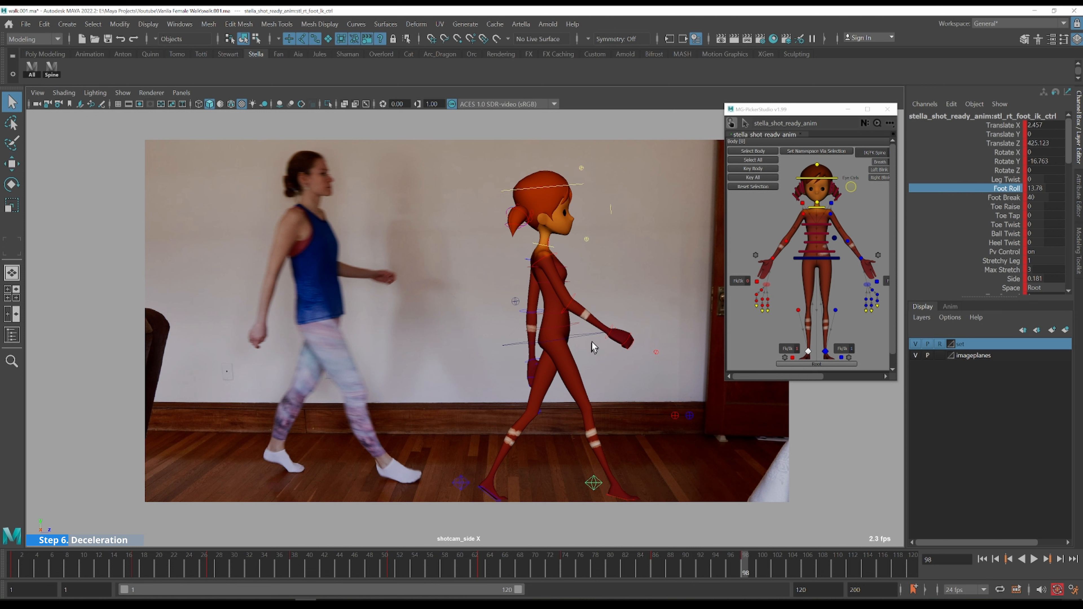
- Shift the centre-of-gravity control back and slightly up, to Translate Z about 383.4 and Translate Y about -3.1
{"action": "left_click", "coordinate": [591, 334]}
{"action": "key", "text": "w"}
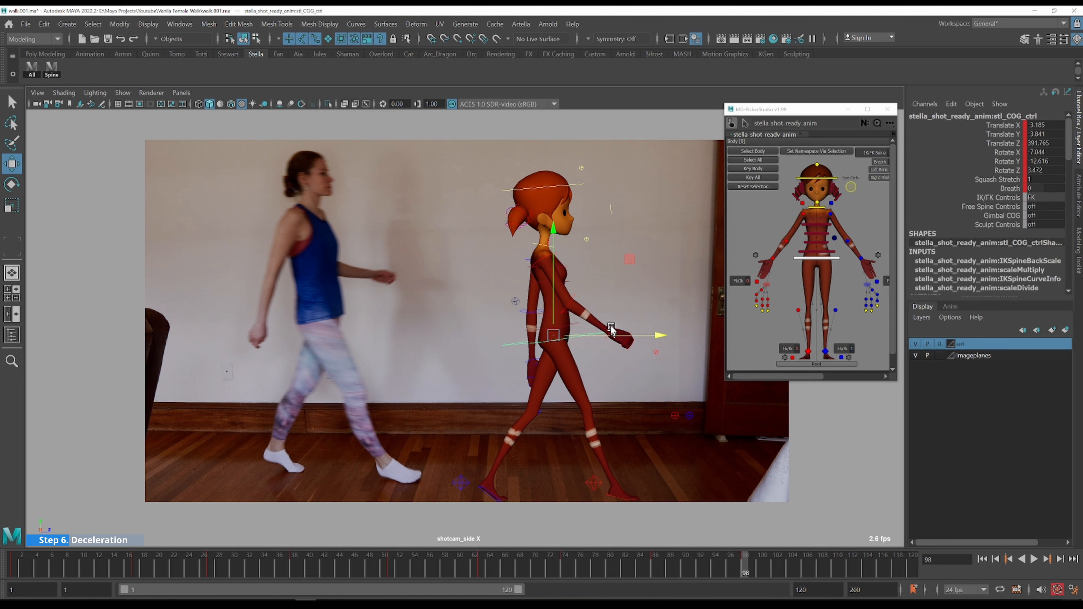
{"action": "middle_click_drag", "start_coordinate": [628, 259], "coordinate": [610, 255]}
- Lower the left foot's heel by reducing its Foot Roll to about 26.4
{"action": "left_click", "coordinate": [460, 481]}
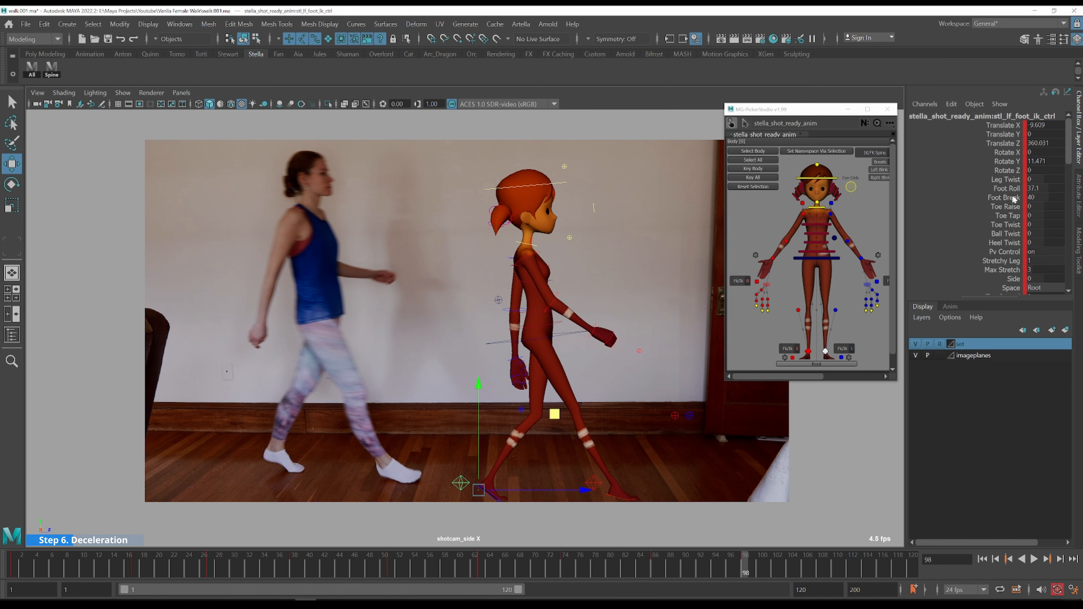
{"action": "left_click", "coordinate": [1000, 189]}
{"action": "middle_click_drag", "start_coordinate": [664, 322], "coordinate": [399, 359]}
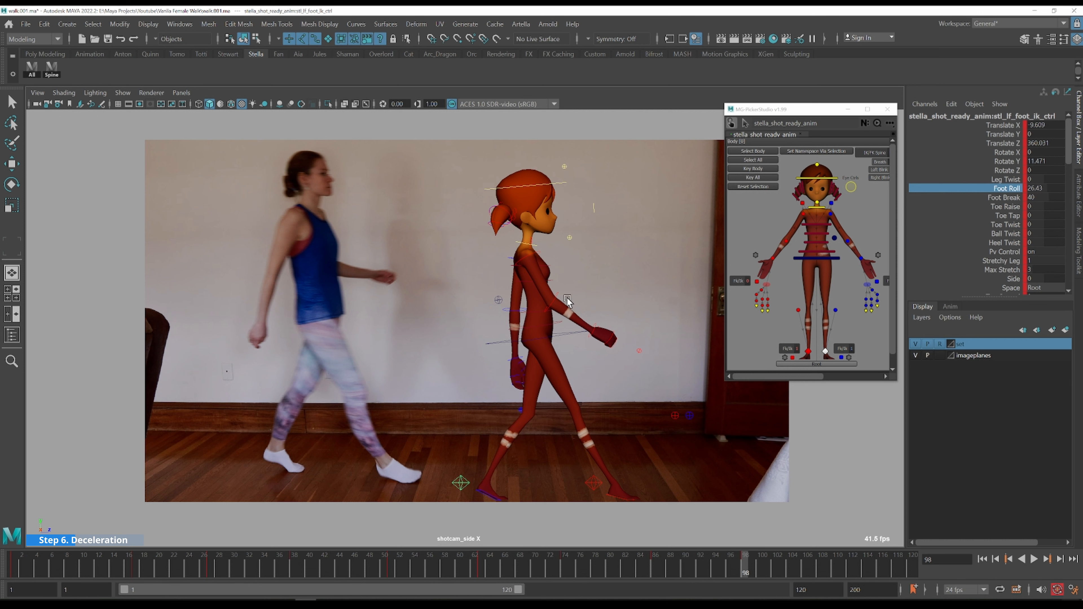
- Pull the right foot control back along the walk to shorten the step
{"action": "left_click", "coordinate": [591, 477]}
{"action": "key", "text": "w"}
{"action": "mouse_move", "coordinate": [718, 490]}
{"action": "left_mouse_down"}
{"action": "mouse_move", "coordinate": [689, 486]}
{"action": "mouse_move", "coordinate": [699, 490]}
{"action": "left_mouse_up"}
{"action": "key", "text": "q"}
- Twist the hips the opposite way by rotating the centre-of-gravity control to Rotate Y about 10.5
{"action": "left_click", "coordinate": [564, 340]}
{"action": "key", "text": "e"}
{"action": "left_click_drag", "start_coordinate": [595, 327], "coordinate": [623, 323]}
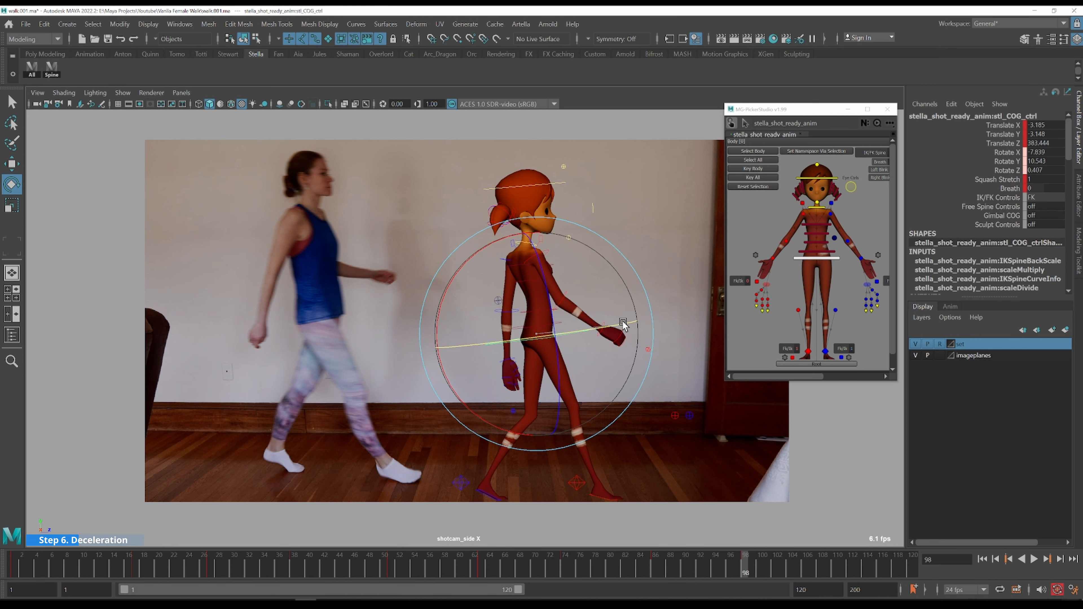
{"action": "left_click_drag", "start_coordinate": [622, 325], "coordinate": [623, 324]}
{"action": "key", "text": "q"}
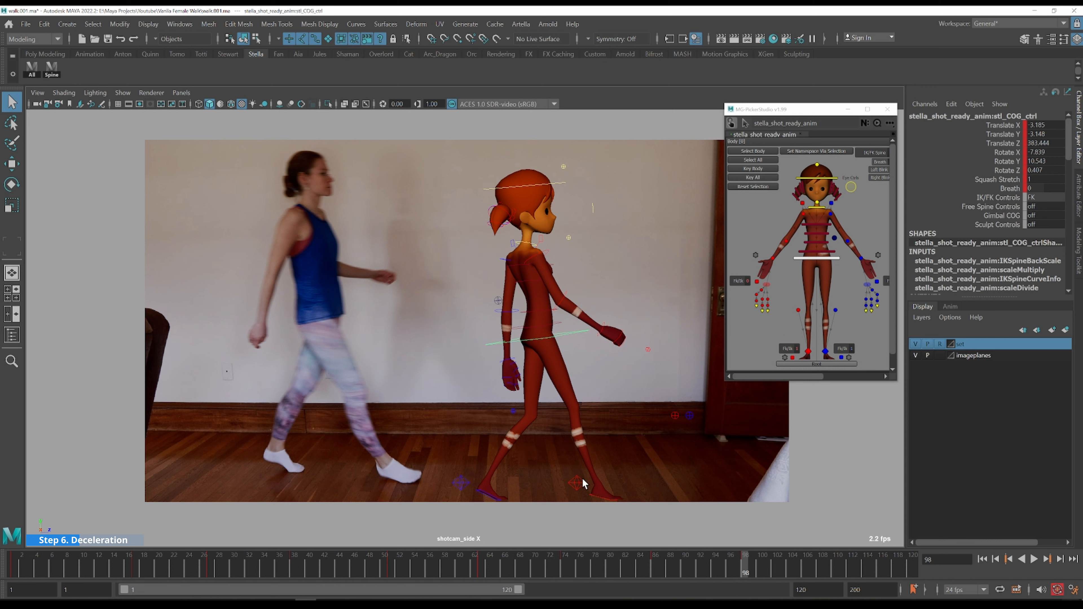
- Fine-tune the right foot control's forward position under the twisted hips
{"action": "left_click", "coordinate": [595, 489]}
{"action": "key", "text": "w"}
{"action": "left_click_drag", "start_coordinate": [623, 489], "coordinate": [625, 492]}
- Zero Rotate Y on all the spine controls and counter-twist the torso to Rotate Y about -6.4
{"action": "left_click", "coordinate": [52, 69]}
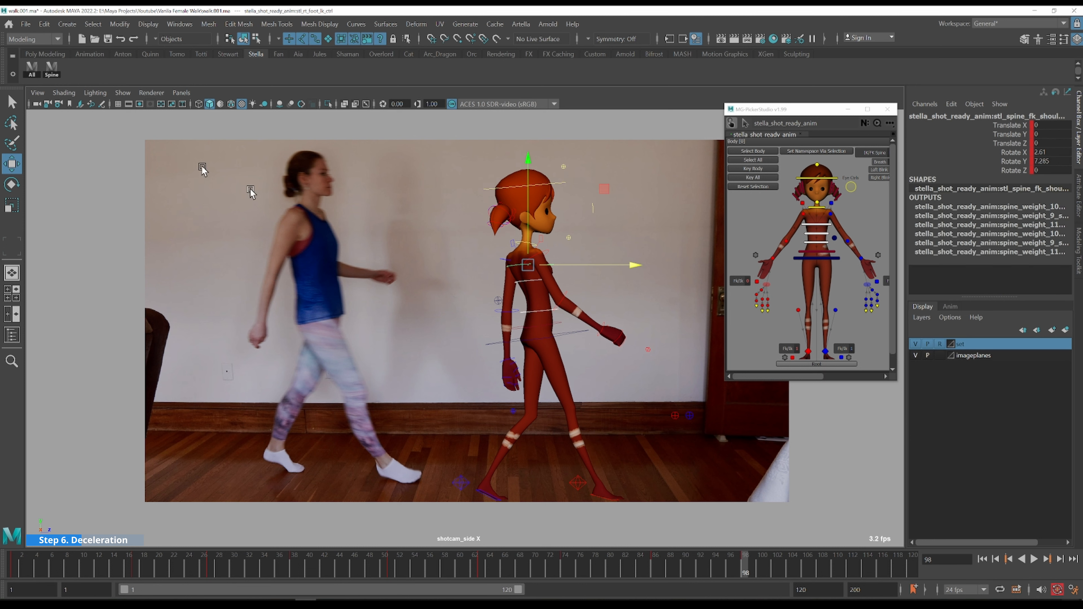
{"action": "key", "text": "e"}
{"action": "mouse_move", "coordinate": [1053, 151]}
{"action": "left_mouse_down"}
{"action": "mouse_move", "coordinate": [1054, 164]}
{"action": "mouse_move", "coordinate": [1064, 162]}
{"action": "left_mouse_up"}
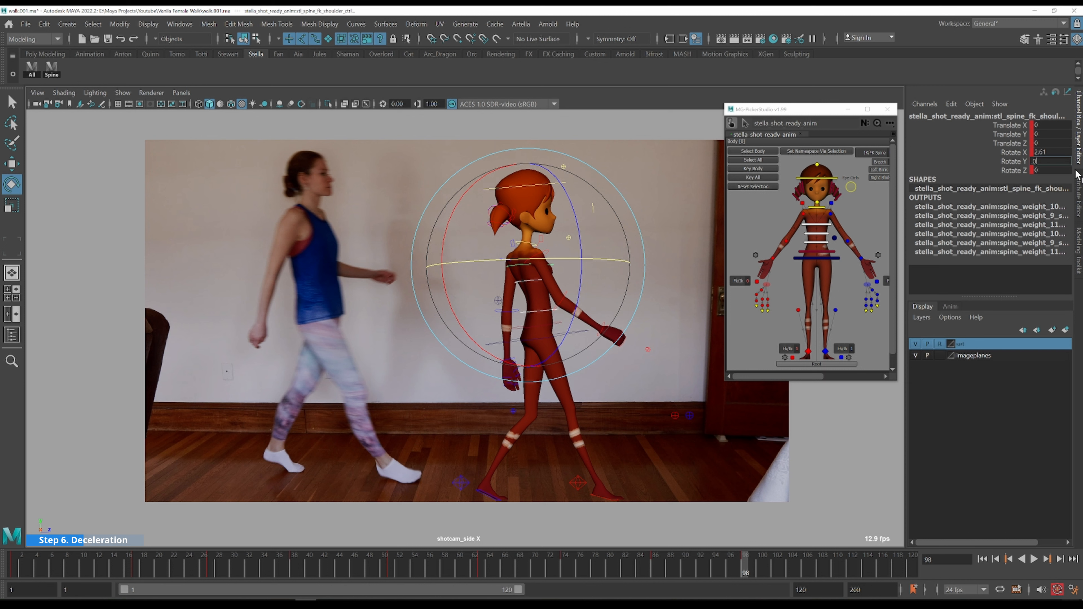
{"action": "key", "text": "Return"}
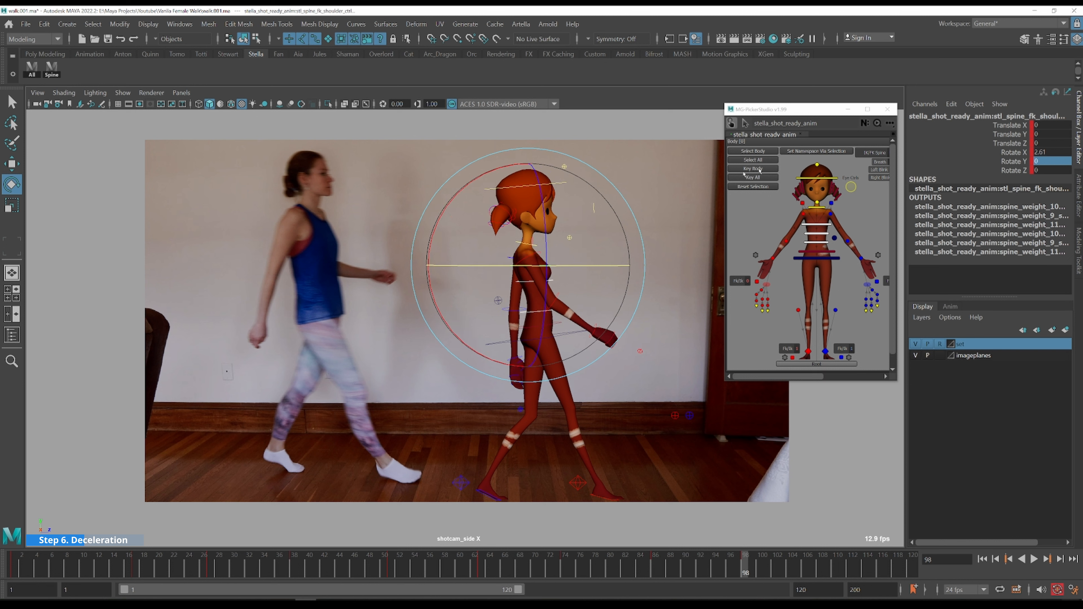
{"action": "left_click_drag", "start_coordinate": [588, 268], "coordinate": [581, 270]}
{"action": "key", "text": "q"}
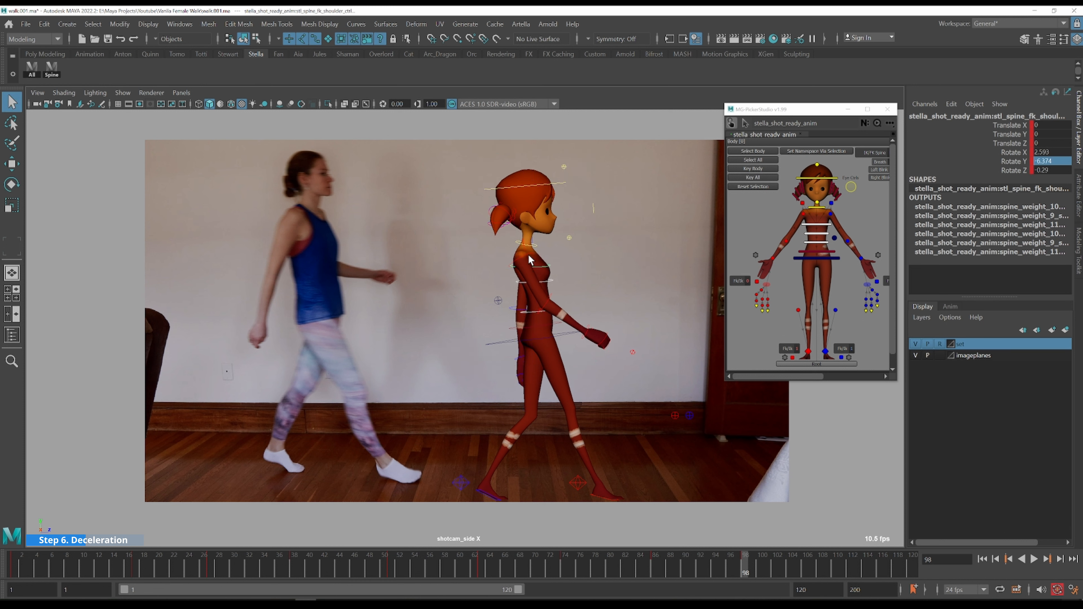
- Swing the right upper arm back behind the torso, with Rotate Y about 15.4
{"action": "left_click", "coordinate": [528, 262]}
{"action": "key", "text": "e"}
{"action": "left_click_drag", "start_coordinate": [561, 347], "coordinate": [462, 351]}
{"action": "key", "text": "q"}
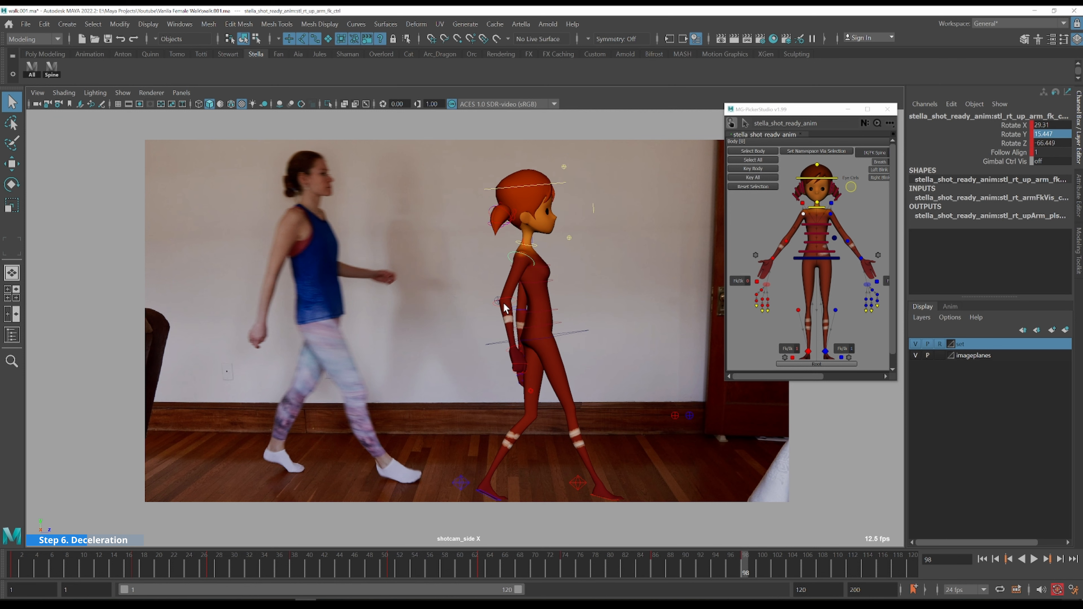
- Rotate the right elbow to swing the forearm back, with Rotate Y about 14.5
{"action": "left_click", "coordinate": [505, 298]}
{"action": "key", "text": "e"}
{"action": "left_click_drag", "start_coordinate": [568, 379], "coordinate": [536, 388]}
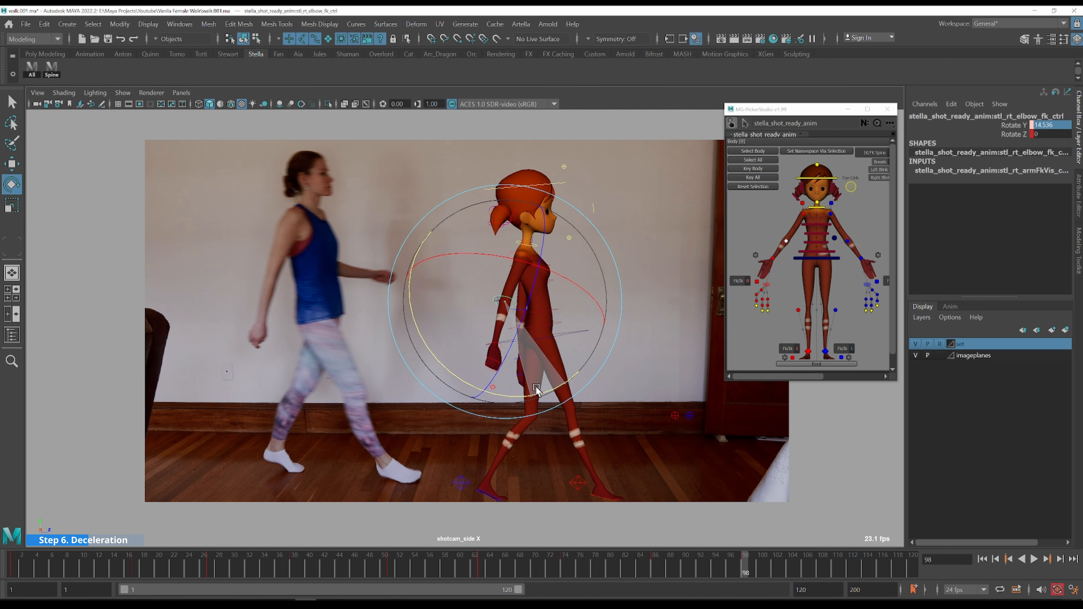
{"action": "key", "text": "q"}
- Swing the left upper arm forward in front of the torso, with Rotate Y about -24.6
{"action": "left_click", "coordinate": [831, 215]}
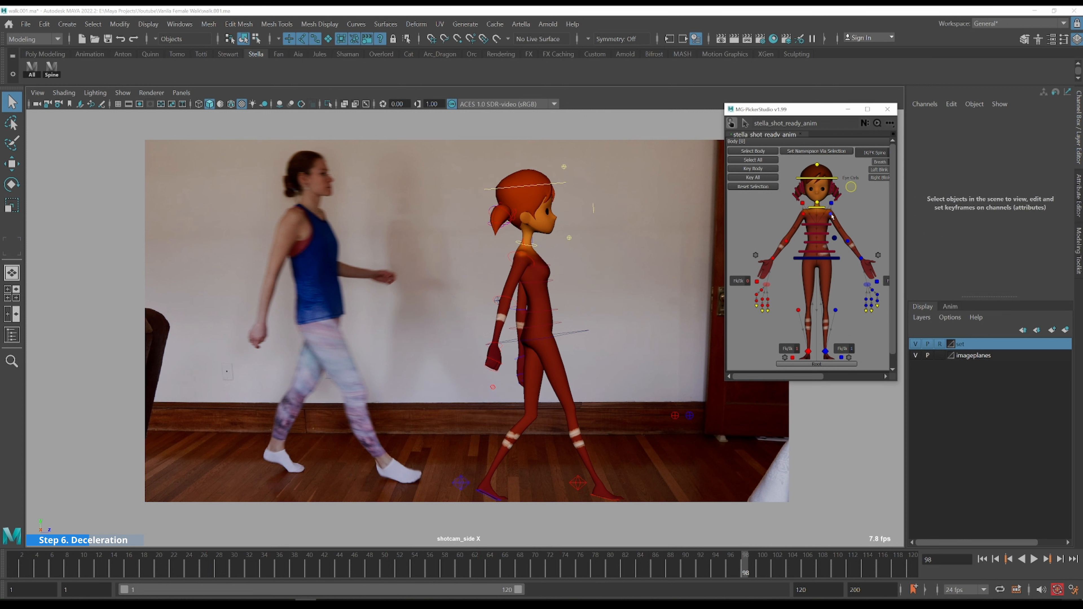
{"action": "left_click", "coordinate": [831, 214]}
{"action": "key", "text": "e"}
{"action": "left_click_drag", "start_coordinate": [473, 192], "coordinate": [487, 236]}
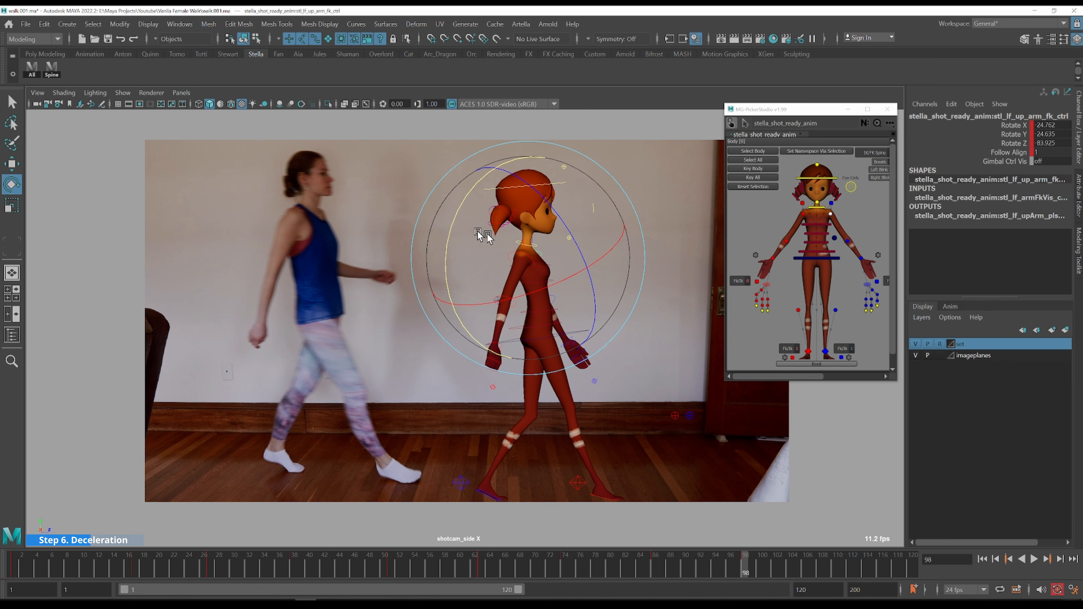
{"action": "key", "text": "q"}
- Bend the left elbow to raise the forearm forward like the reference, with Rotate Y about -36.2
{"action": "left_click", "coordinate": [555, 298]}
{"action": "key", "text": "e"}
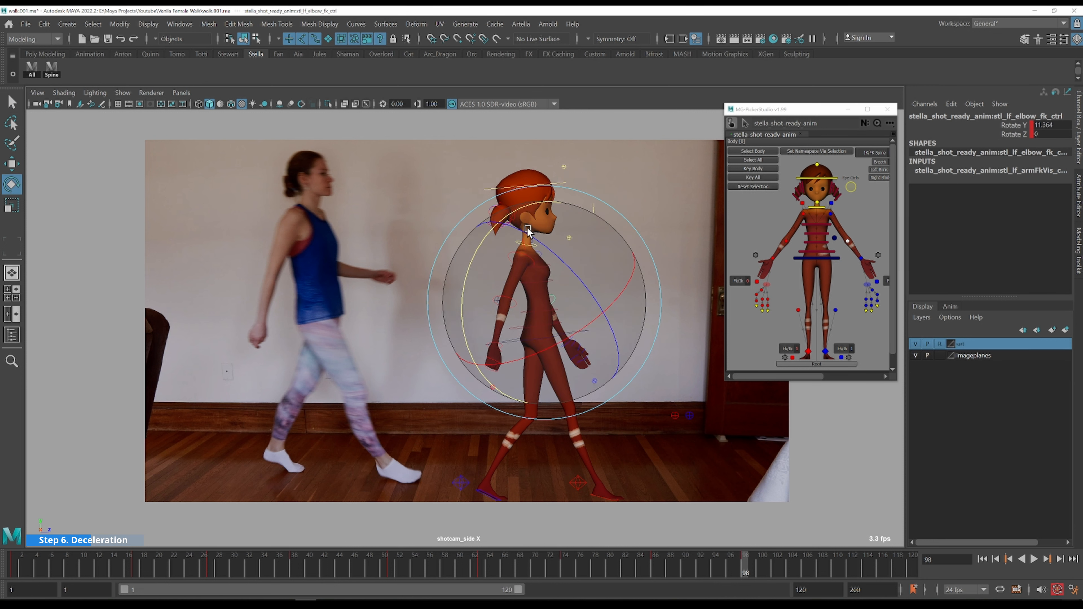
{"action": "left_click_drag", "start_coordinate": [521, 213], "coordinate": [489, 271]}
{"action": "key", "text": "q"}
{"action": "key", "text": "e"}
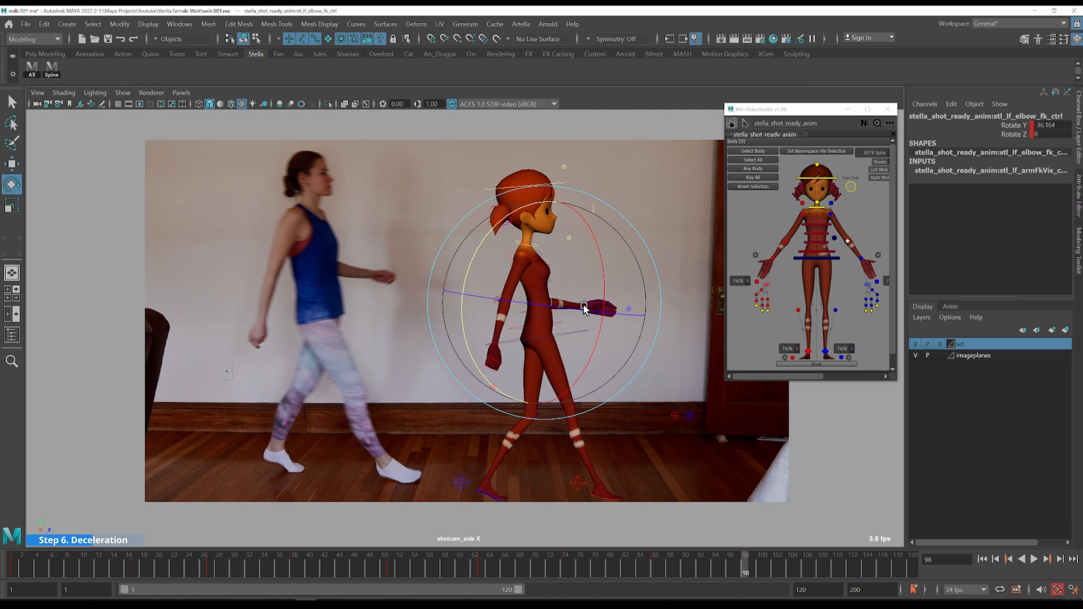
{"action": "key", "text": "q"}
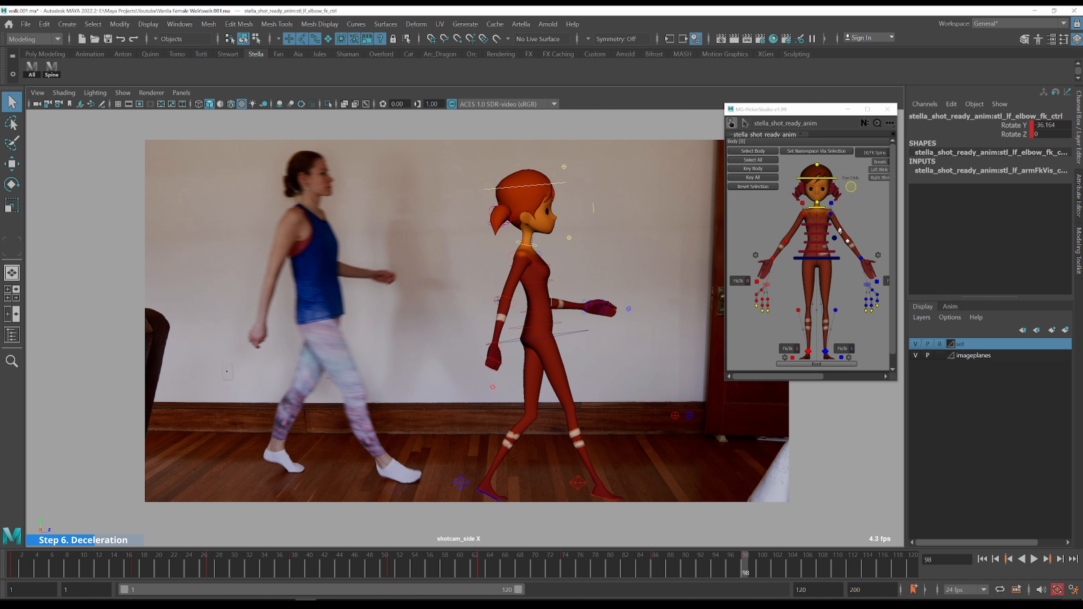
- Rotate the left wrist control to adjust the angle of the forward hand
{"action": "left_click", "coordinate": [586, 304]}
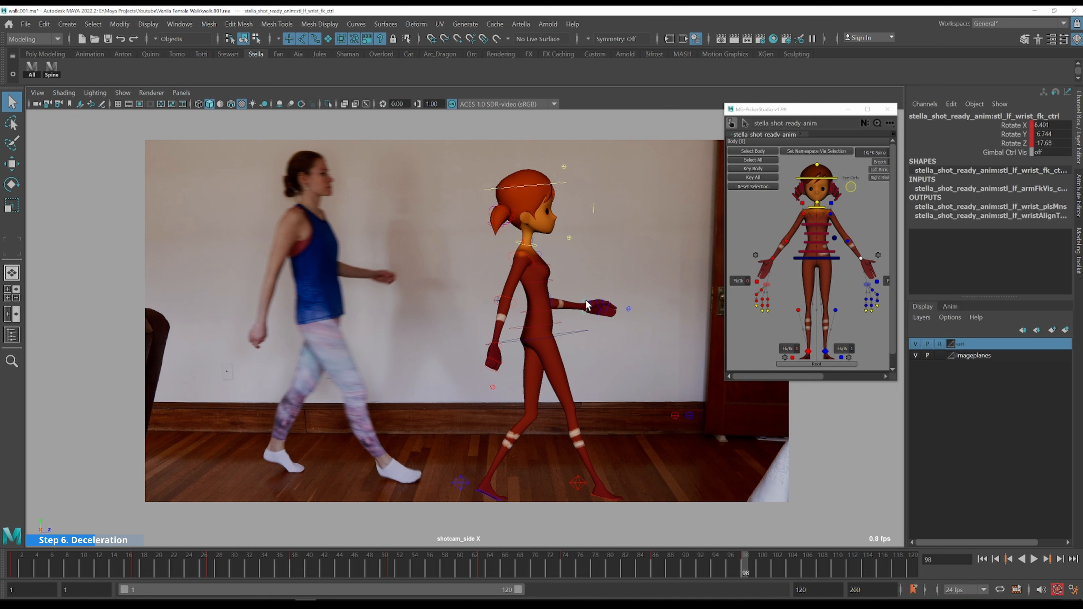
{"action": "key", "text": "e"}
{"action": "left_click_drag", "start_coordinate": [624, 214], "coordinate": [636, 234]}
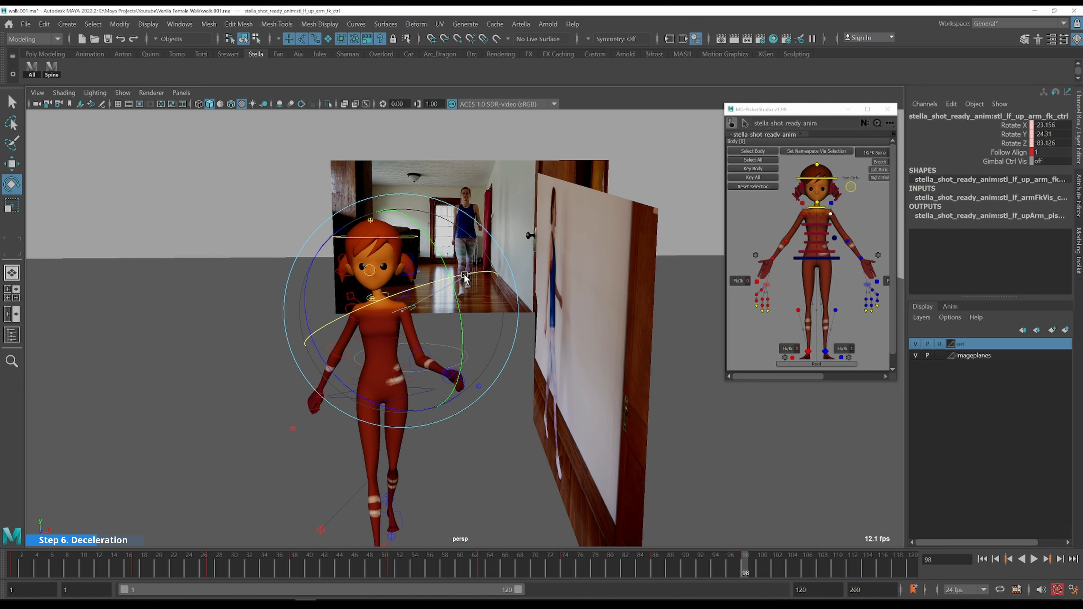
- Bring the left arm in toward the body by rotating the upper arm to Rotate X about 15.2
{"action": "left_click_drag", "start_coordinate": [464, 276], "coordinate": [494, 333]}
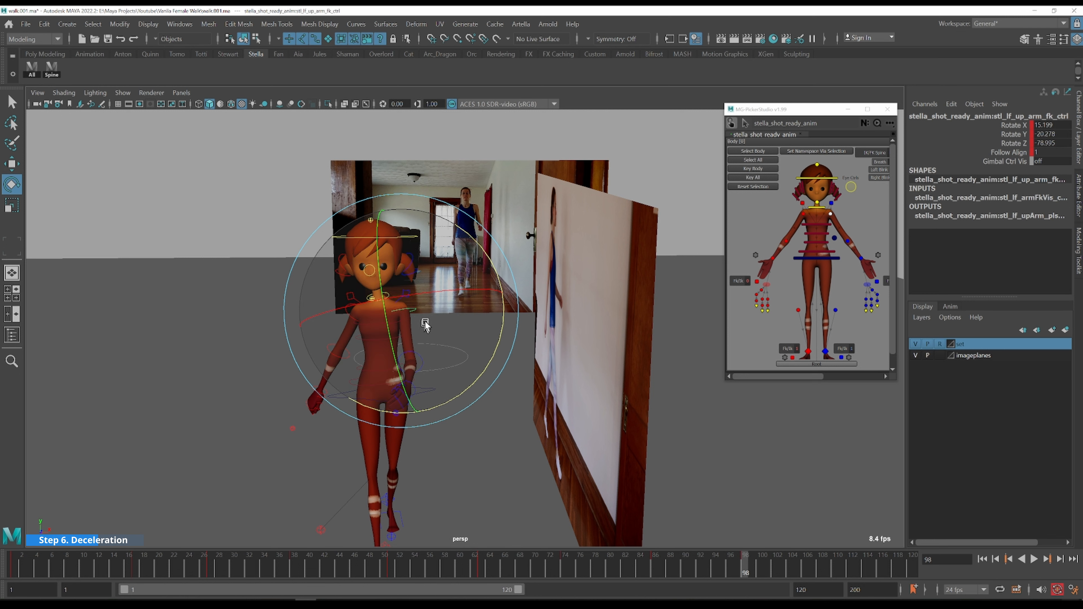
{"action": "left_click_drag", "start_coordinate": [417, 311], "coordinate": [413, 291], "text": "alt"}
{"action": "key", "text": "q"}
- Rotate the left clavicle control to adjust the left shoulder for the forward arm swing
{"action": "left_click", "coordinate": [409, 292]}
{"action": "key", "text": "e"}
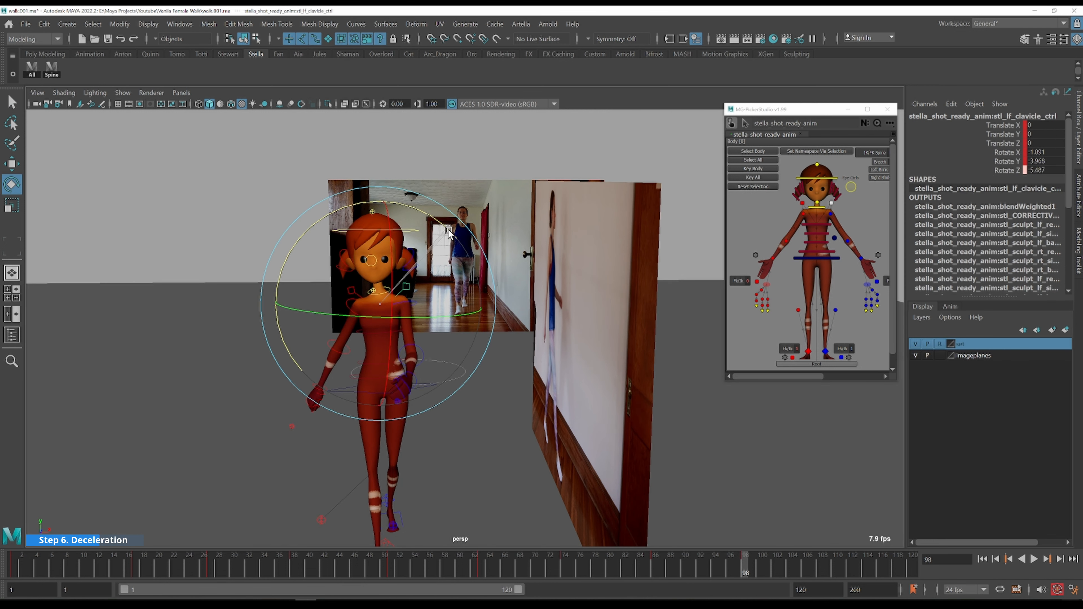
{"action": "left_click_drag", "start_coordinate": [447, 313], "coordinate": [437, 315]}
{"action": "left_click_drag", "start_coordinate": [437, 315], "coordinate": [441, 343], "text": "alt"}
{"action": "left_click_drag", "start_coordinate": [488, 444], "coordinate": [399, 368]}
{"action": "key", "text": "q"}
- Tilt the centre-of-gravity control slightly sideways to match the front-view reference
{"action": "left_click", "coordinate": [398, 364]}
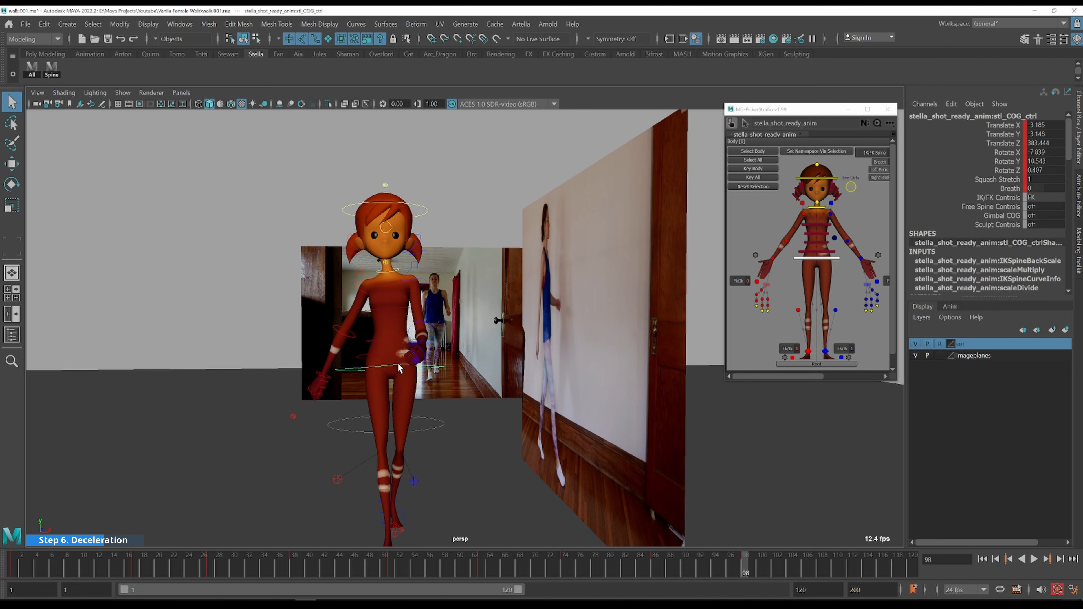
{"action": "scroll", "coordinate": [418, 365], "scroll_direction": "down", "scroll_amount": 2}
{"action": "key", "text": "space"}
{"action": "key", "text": "space"}
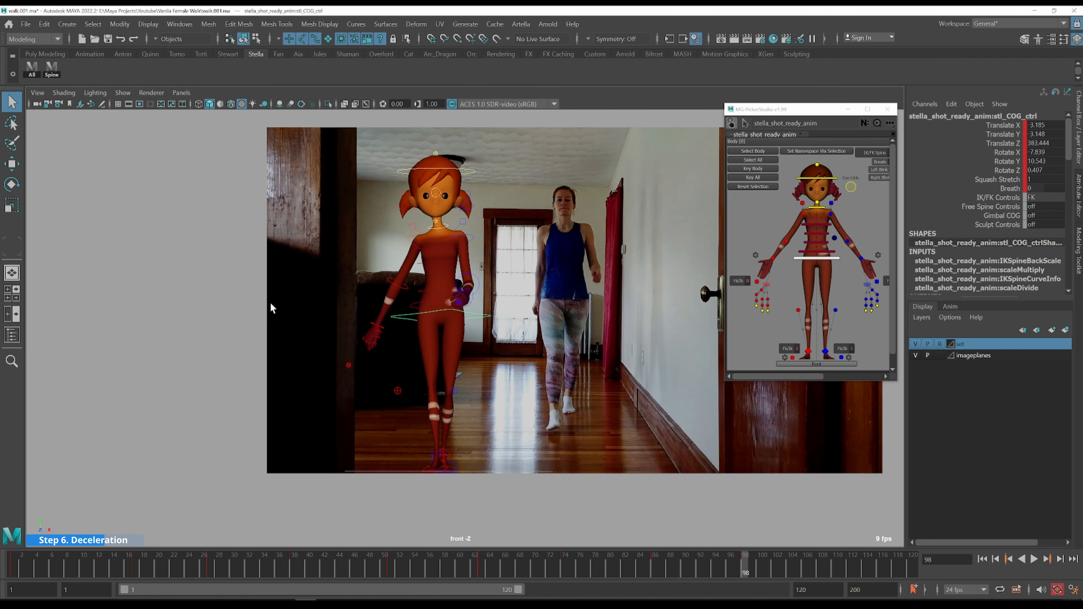
{"action": "key", "text": "e"}
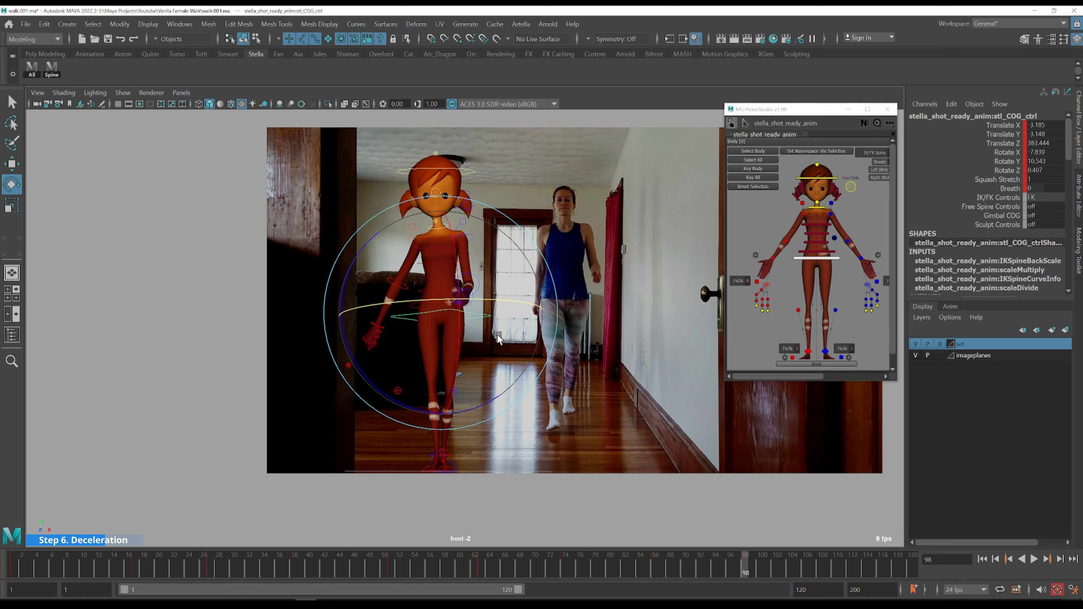
{"action": "left_click_drag", "start_coordinate": [372, 386], "coordinate": [372, 386]}
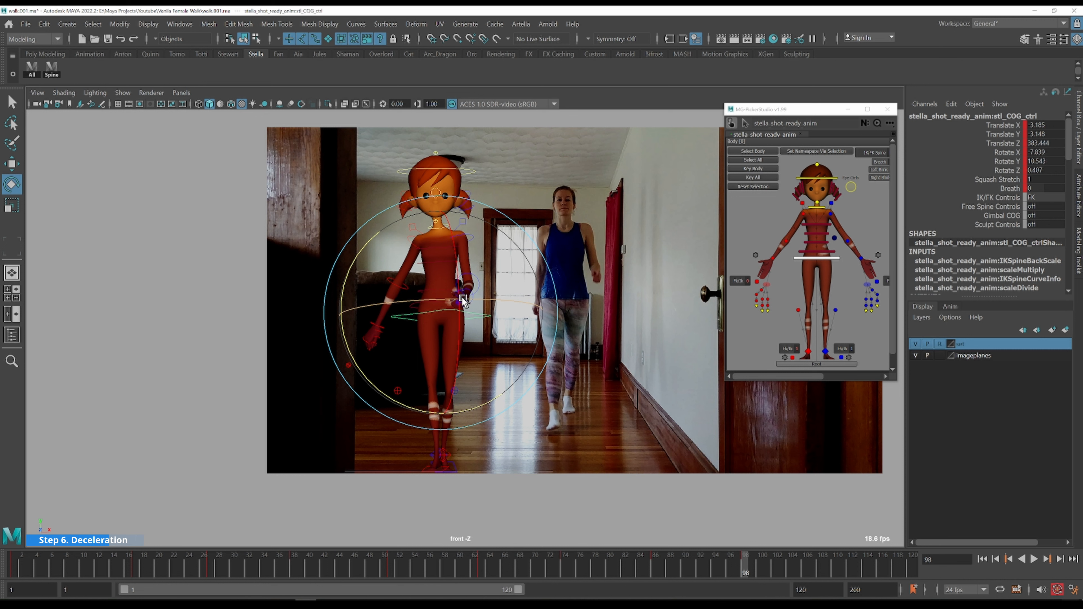
{"action": "left_click_drag", "start_coordinate": [399, 404], "coordinate": [397, 404]}
{"action": "key", "text": "q"}
- Rotate the right upper arm in so the hand hangs closer to the body in the front view
{"action": "left_click", "coordinate": [414, 244]}
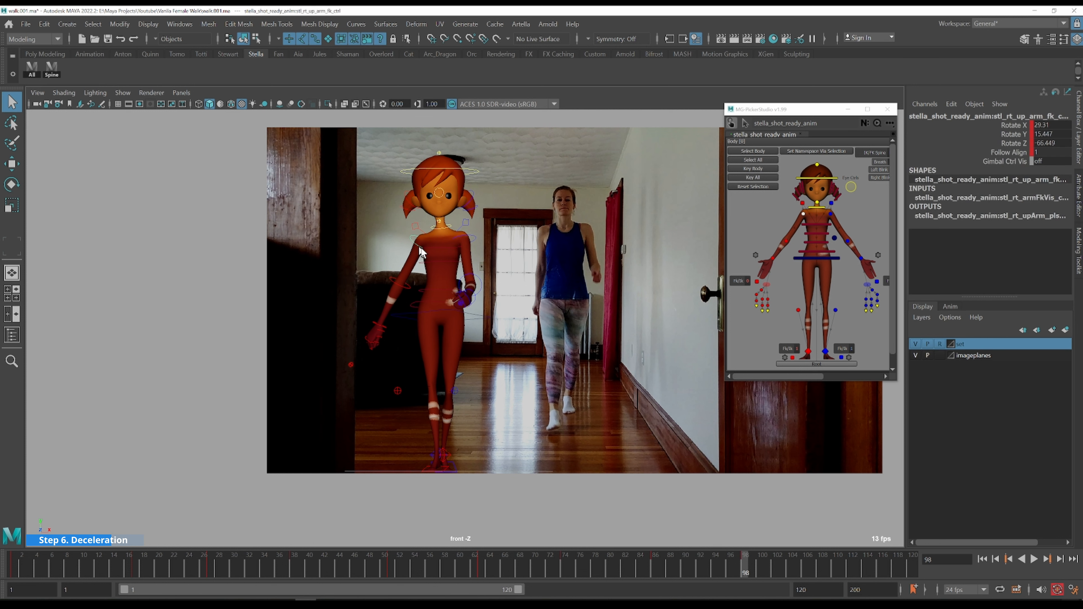
{"action": "key", "text": "e"}
{"action": "left_click_drag", "start_coordinate": [508, 191], "coordinate": [431, 291]}
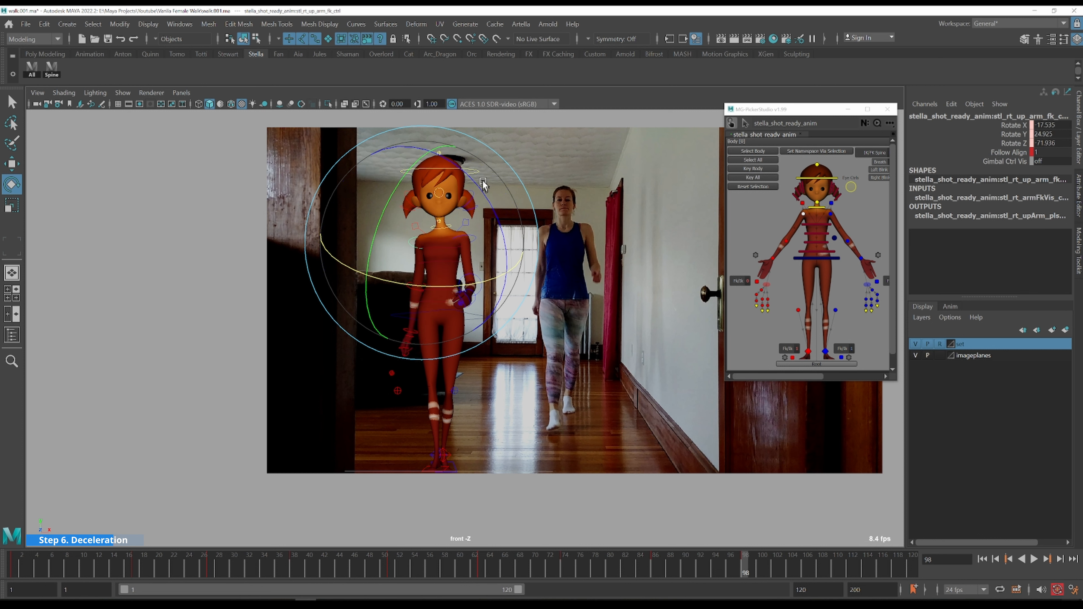
{"action": "left_click_drag", "start_coordinate": [473, 187], "coordinate": [524, 176]}
{"action": "key", "text": "q"}
- Rotate the neck control to Rotate Z about -2.8 to adjust the head tilt, and return to the perspective view
{"action": "left_click", "coordinate": [449, 225]}
{"action": "key", "text": "e"}
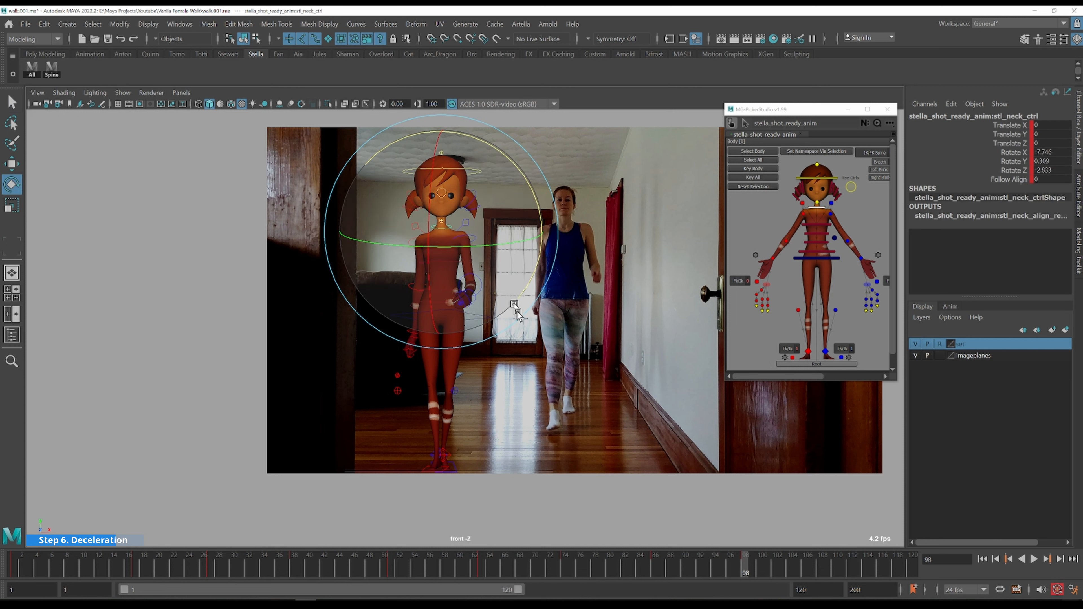
{"action": "key", "text": "q"}
{"action": "key", "text": "space"}
{"action": "key", "text": "space"}
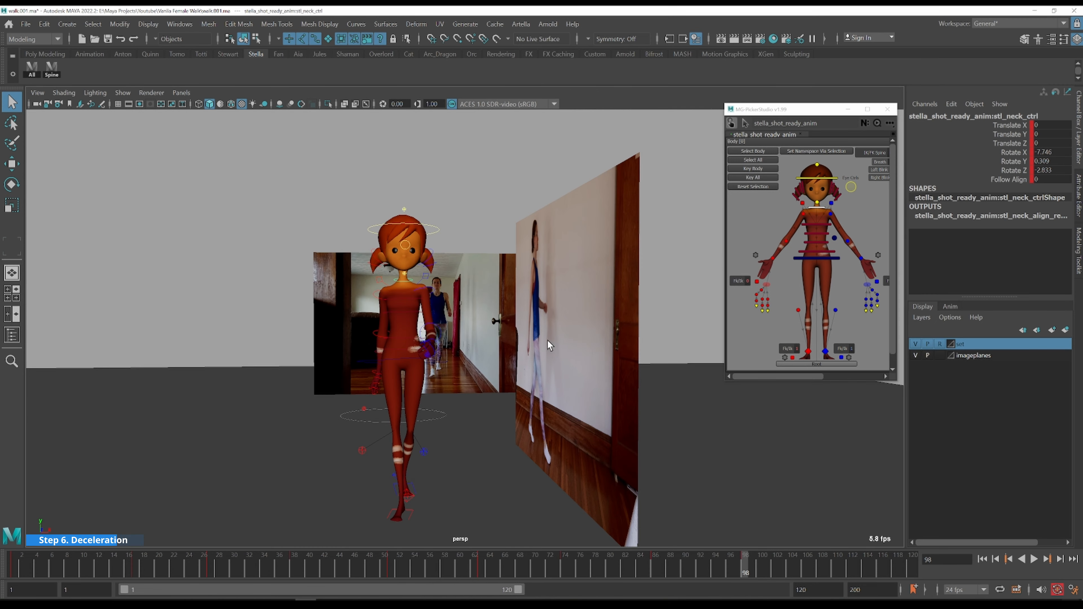
- Tilt the right foot control sideways by raising its Side attribute to about 8.54, matching the foot in the front-view reference
{"action": "key", "text": "space"}
{"action": "key", "text": "space"}
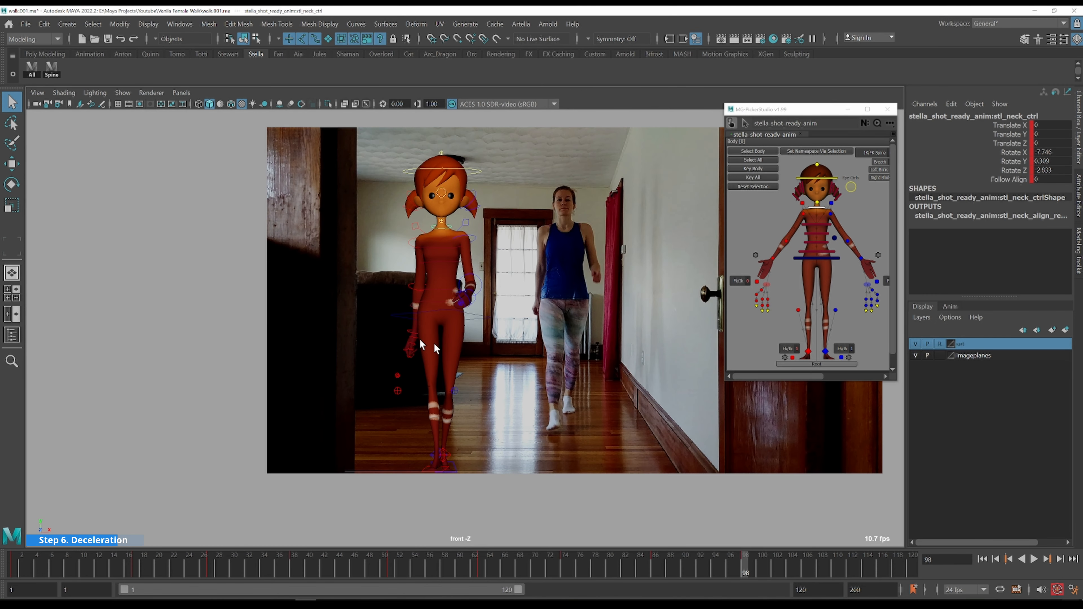
{"action": "right_click_drag", "start_coordinate": [574, 437], "coordinate": [634, 424], "text": "alt"}
{"action": "middle_click_drag", "start_coordinate": [635, 424], "coordinate": [581, 255], "text": "alt"}
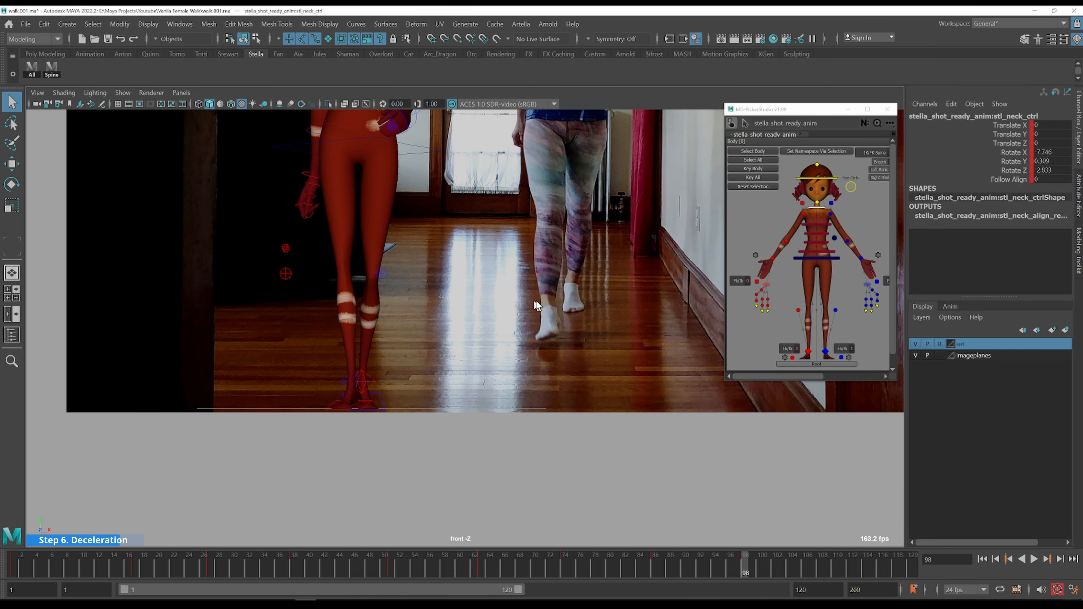
{"action": "left_click", "coordinate": [363, 382]}
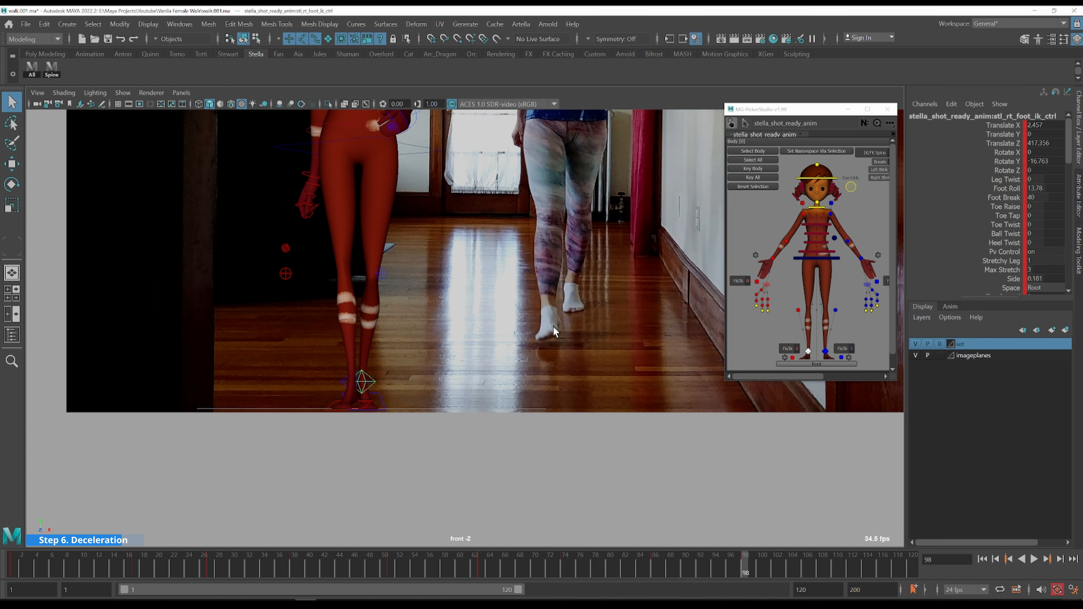
{"action": "key", "text": "space"}
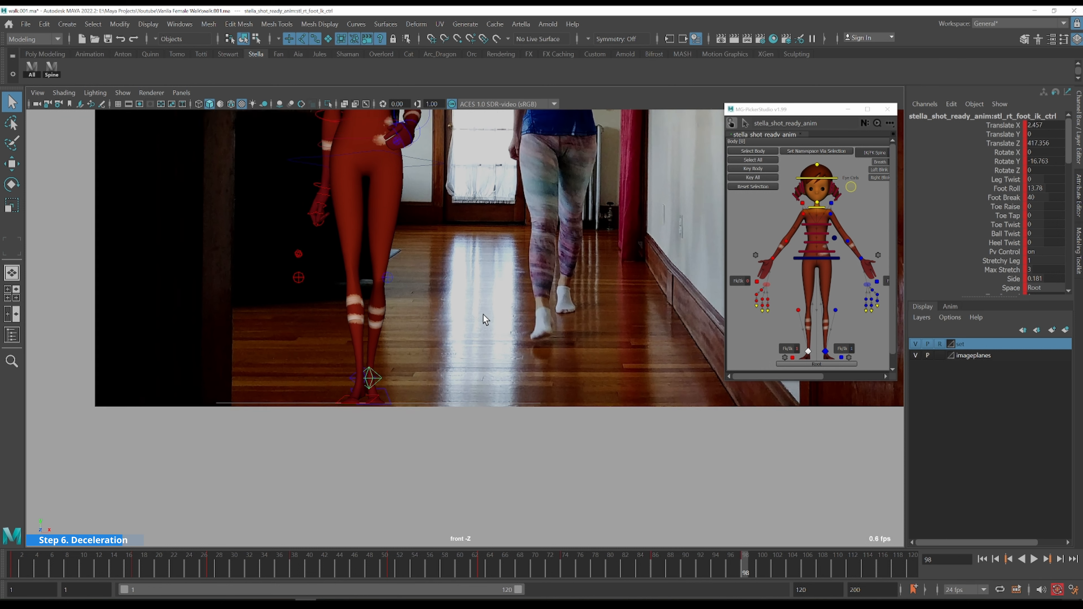
{"action": "left_click_drag", "start_coordinate": [531, 346], "coordinate": [617, 349], "text": "alt"}
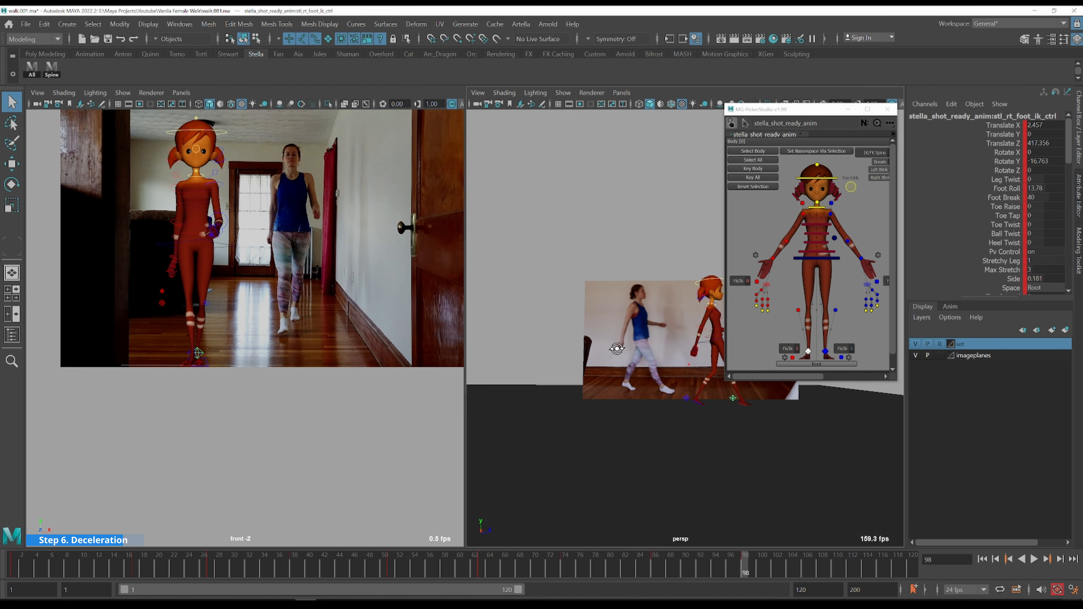
{"action": "scroll", "coordinate": [667, 410], "scroll_direction": "up", "scroll_amount": 1}
{"action": "scroll", "coordinate": [667, 415], "scroll_direction": "up", "scroll_amount": 3}
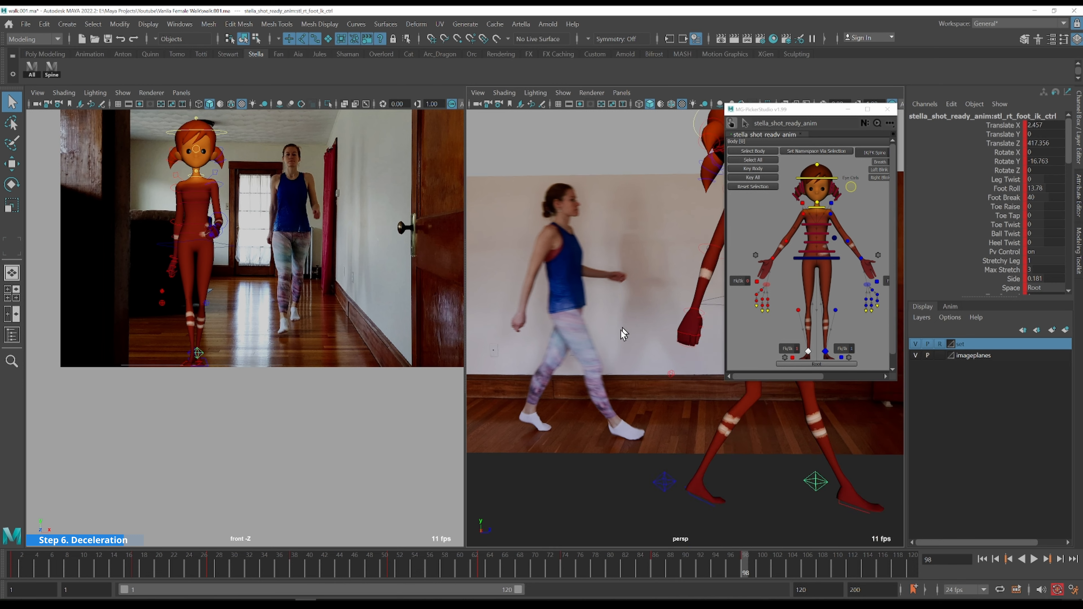
{"action": "key", "text": "space"}
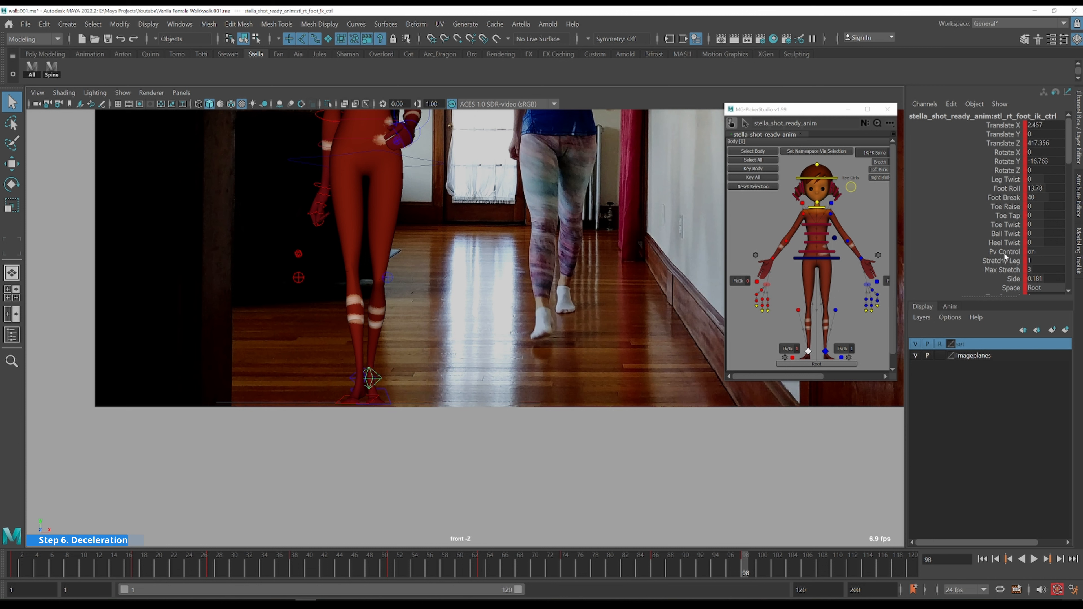
{"action": "left_click", "coordinate": [1013, 278]}
{"action": "middle_click_drag", "start_coordinate": [517, 310], "coordinate": [710, 311]}
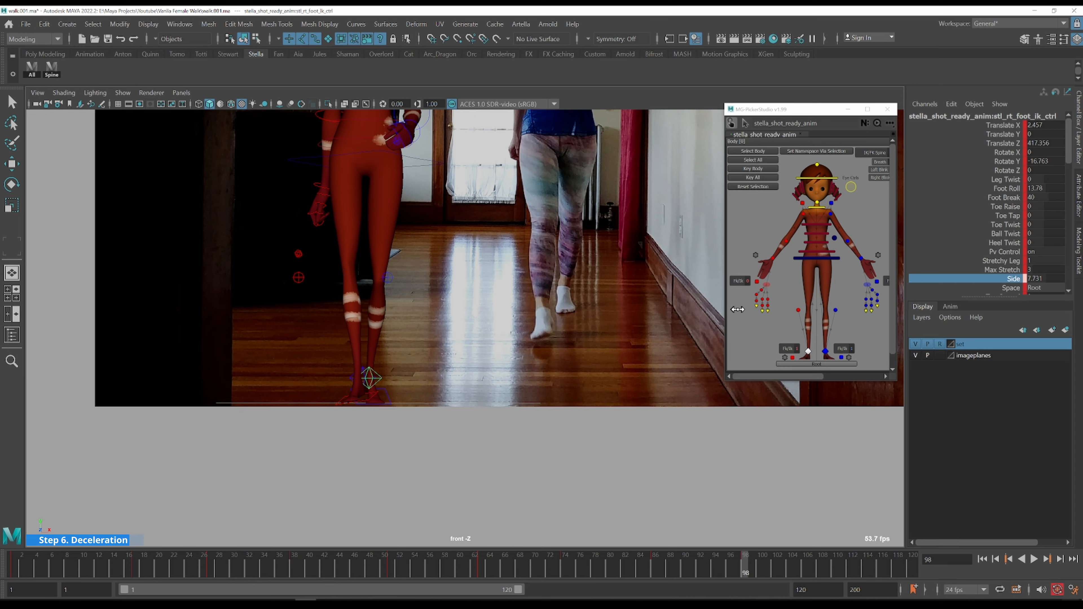
{"action": "middle_click_drag", "start_coordinate": [709, 311], "coordinate": [754, 310]}
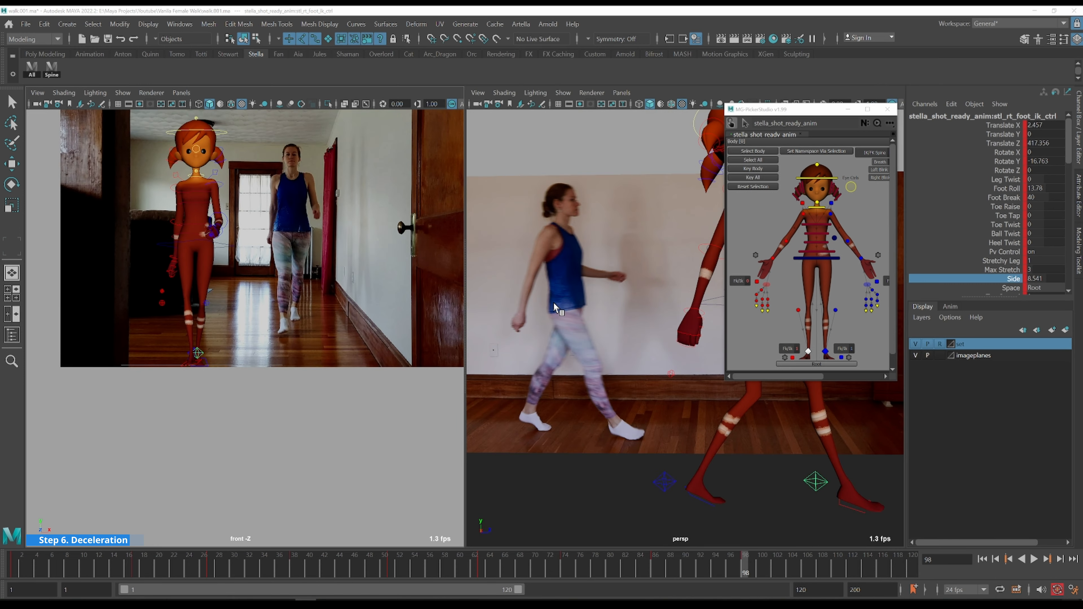
- Nudge the right foot control slightly forward in the perspective view to Translate Z about 417.7
{"action": "key", "text": "space"}
{"action": "scroll", "coordinate": [436, 267], "scroll_direction": "up", "scroll_amount": 1}
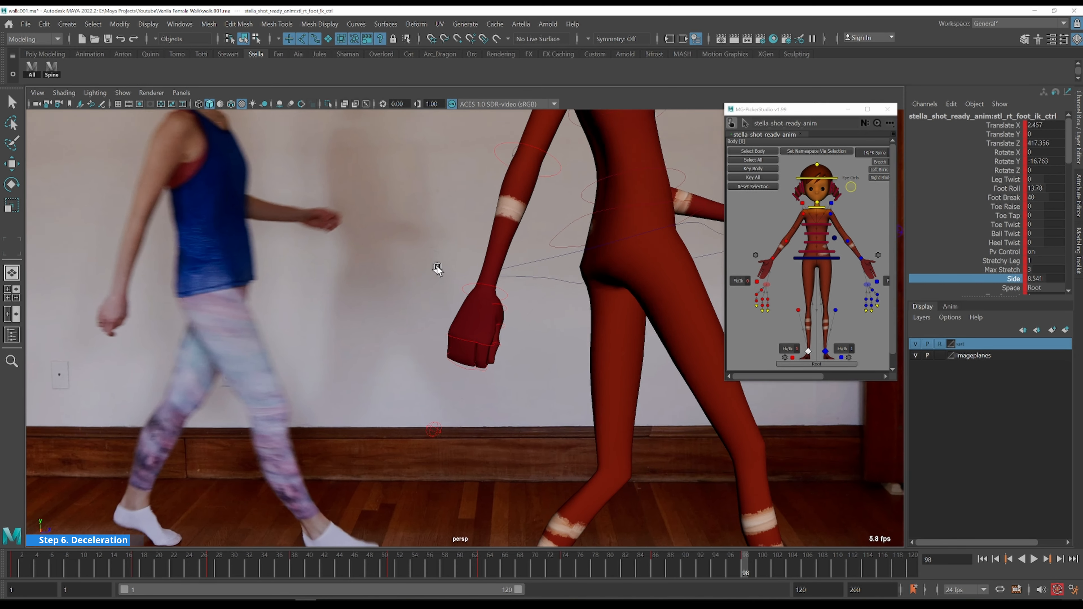
{"action": "scroll", "coordinate": [439, 260], "scroll_direction": "down", "scroll_amount": 6}
{"action": "key", "text": "q"}
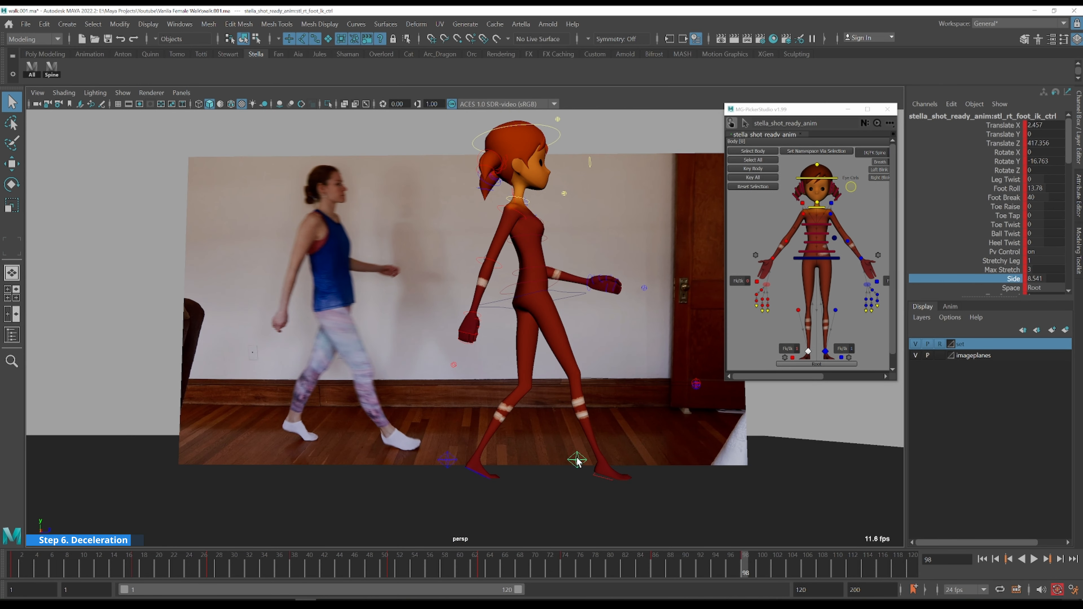
{"action": "key", "text": "w"}
{"action": "left_click_drag", "start_coordinate": [647, 467], "coordinate": [650, 469]}
{"action": "key", "text": "plus"}
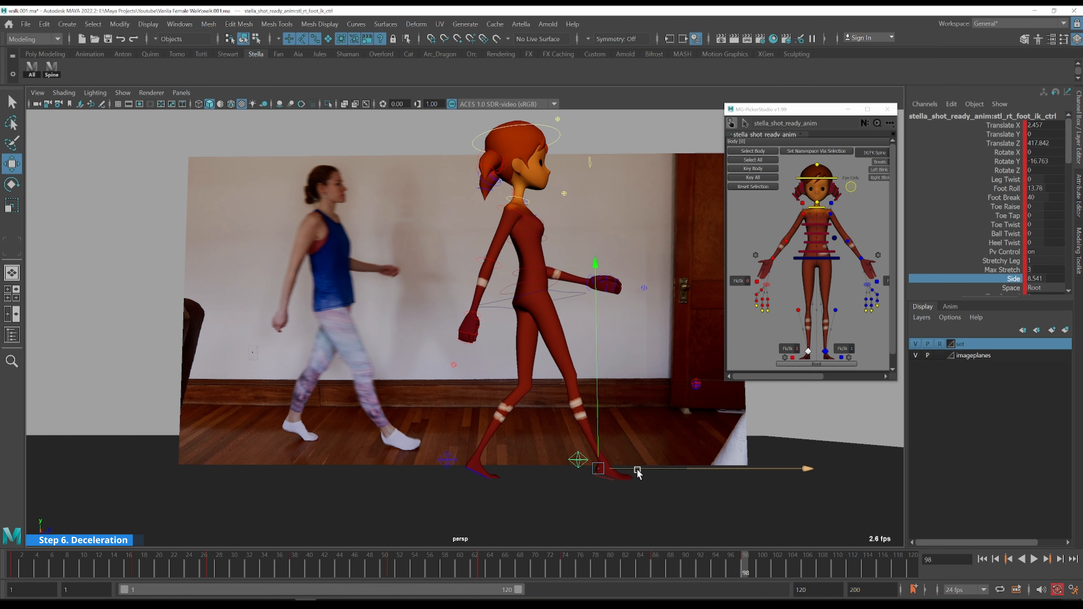
{"action": "left_click", "coordinate": [686, 472]}
{"action": "left_click", "coordinate": [617, 465]}
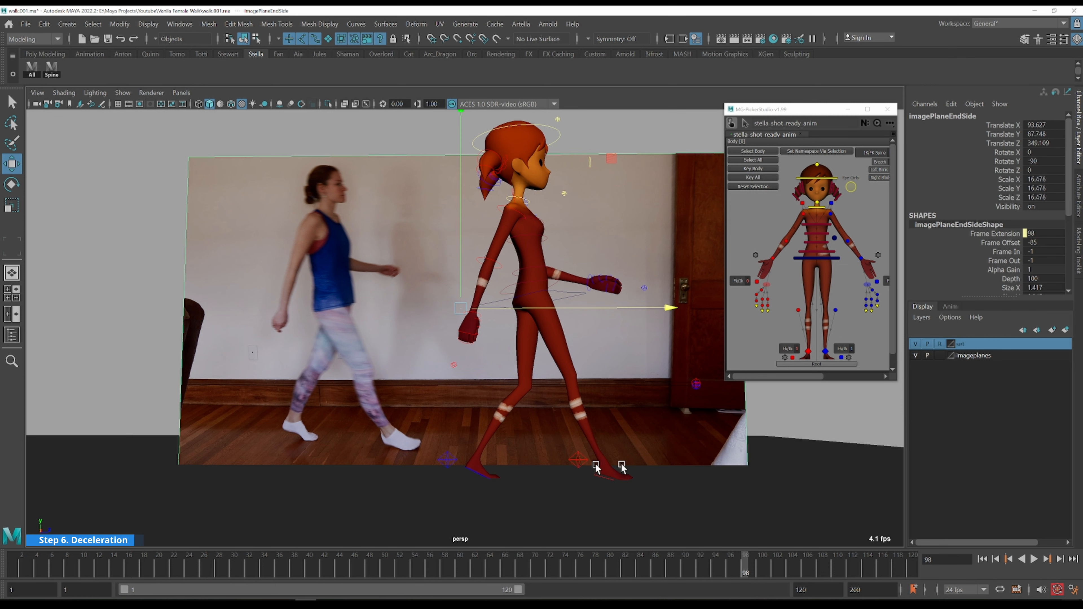
{"action": "left_click", "coordinate": [571, 462]}
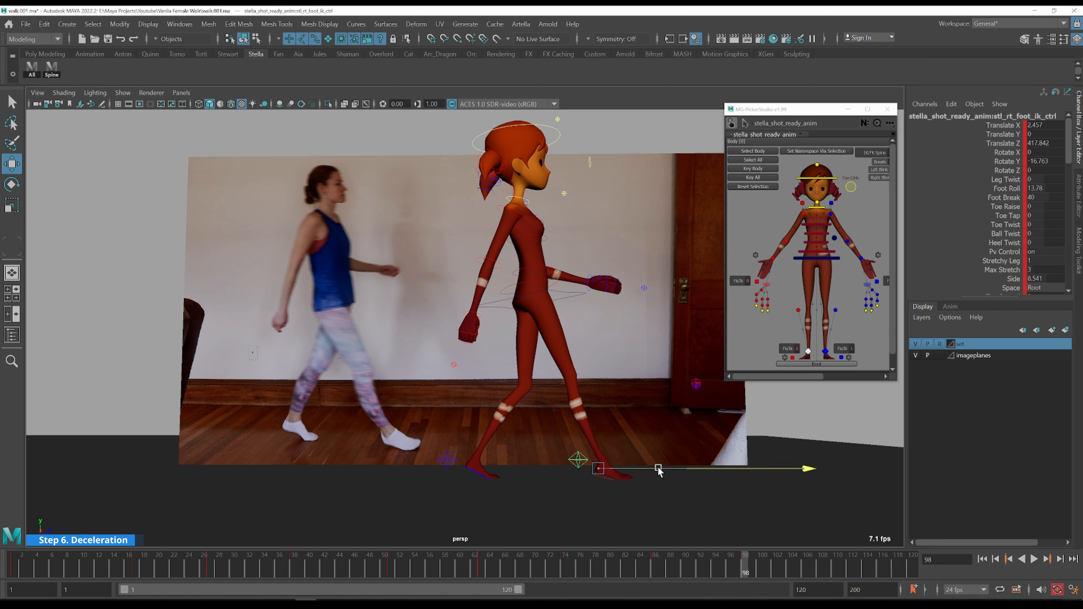
{"action": "left_click_drag", "start_coordinate": [658, 469], "coordinate": [658, 469]}
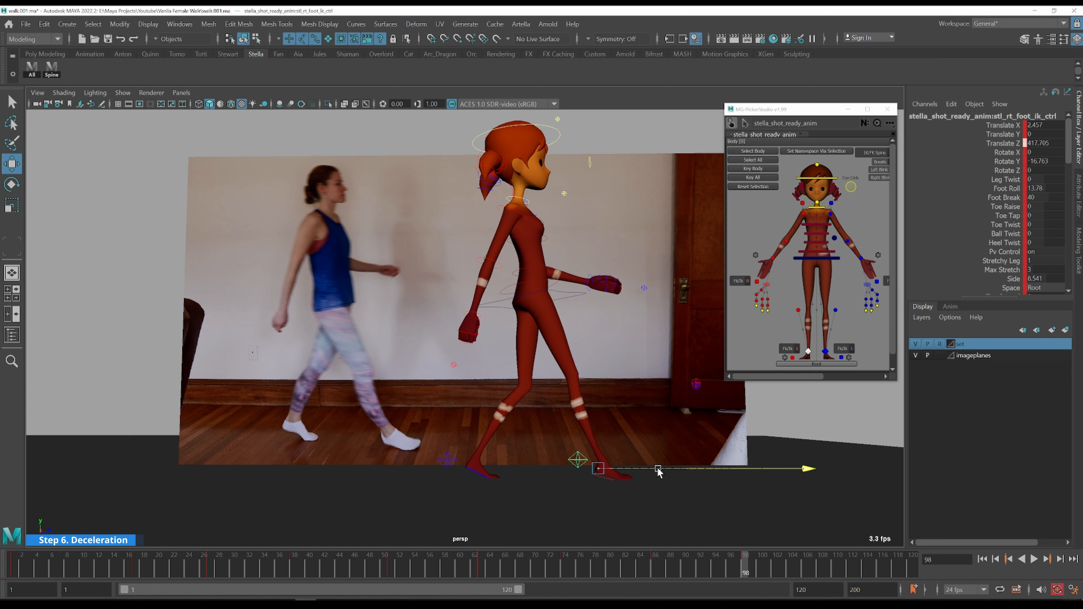
{"action": "key", "text": "q"}
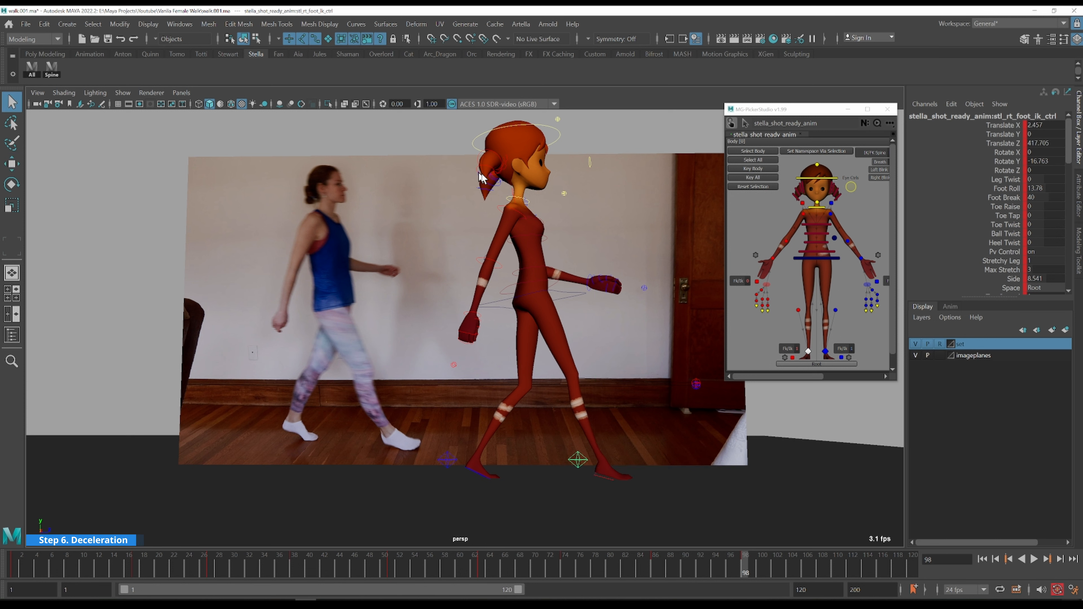
- Rotate the right upper arm control forward to reduce the backward swing, ending near -20, 19.8, -77 in X, Y, Z
{"action": "left_click", "coordinate": [512, 212]}
{"action": "key", "text": "e"}
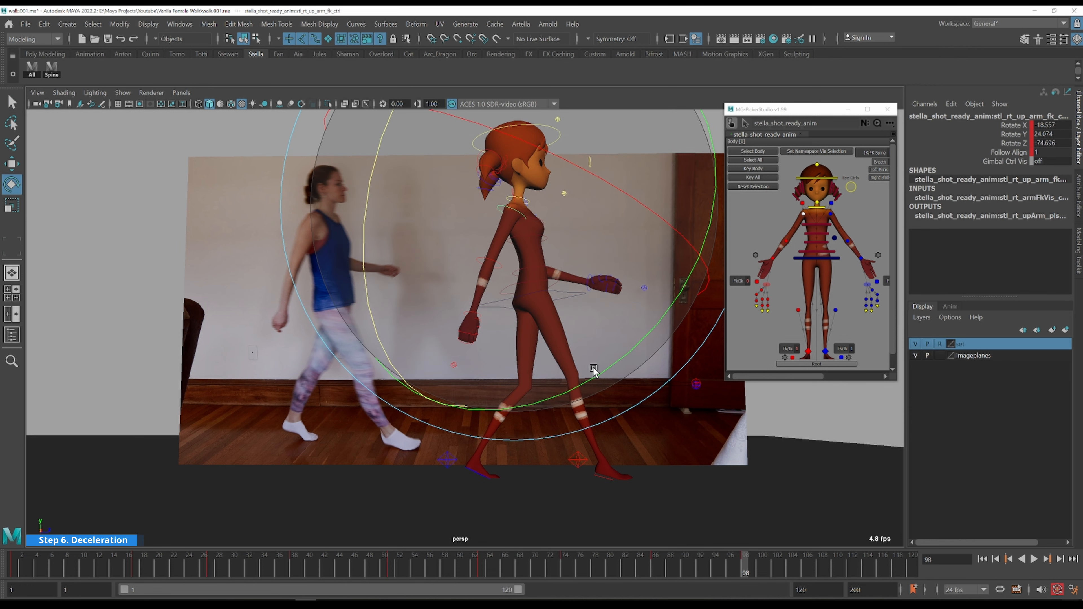
{"action": "left_click_drag", "start_coordinate": [655, 388], "coordinate": [679, 383]}
{"action": "key", "text": "q"}
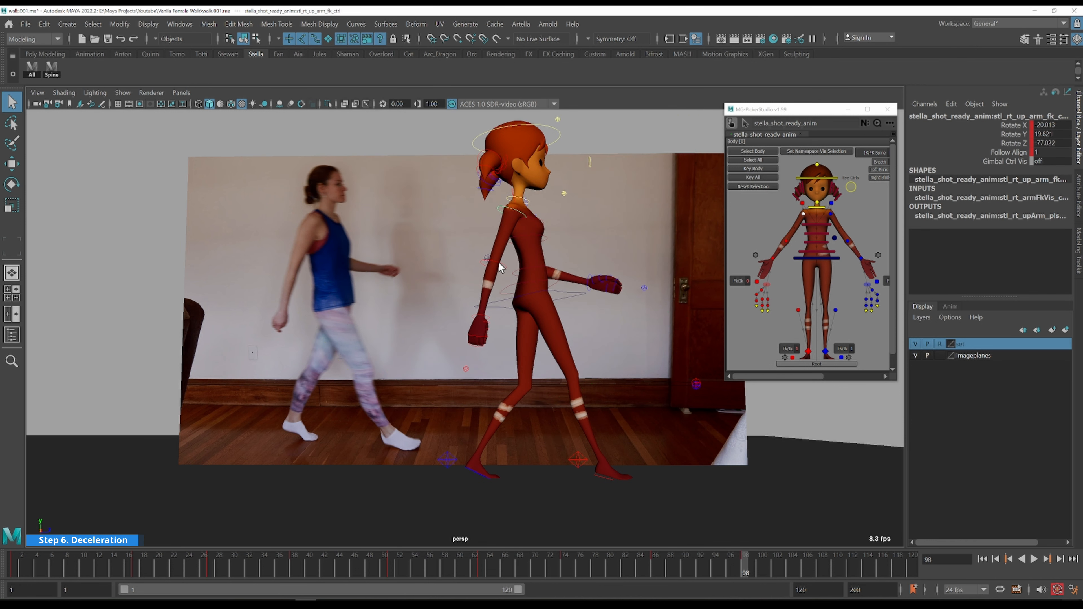
- Rotate the right elbow control slightly to adjust the forearm bend against the side-view reference
{"action": "left_click", "coordinate": [501, 268]}
{"action": "key", "text": "e"}
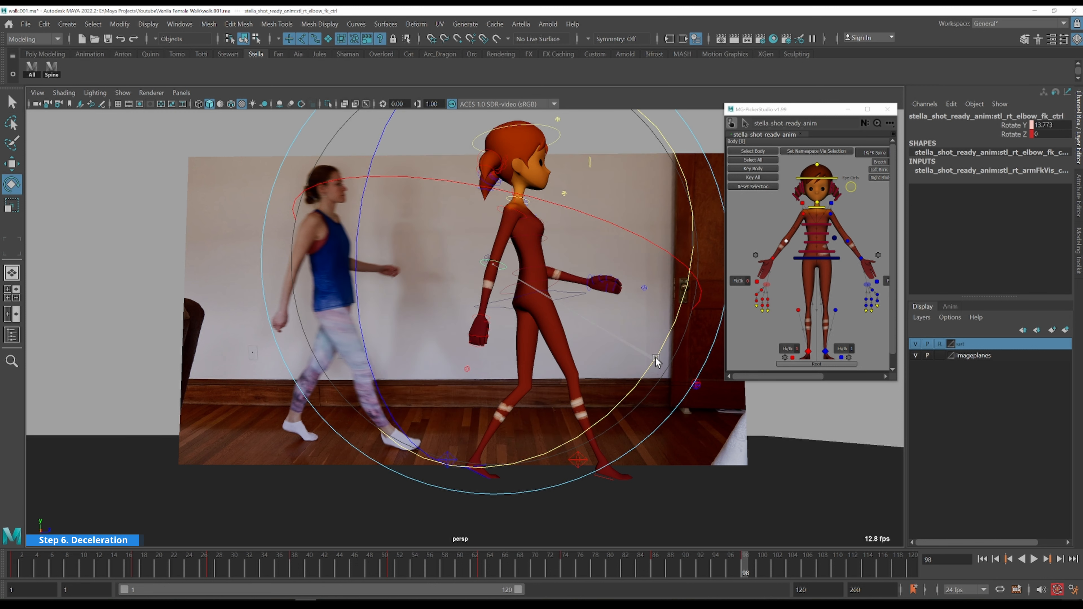
{"action": "left_click_drag", "start_coordinate": [656, 359], "coordinate": [657, 360]}
{"action": "key", "text": "q"}
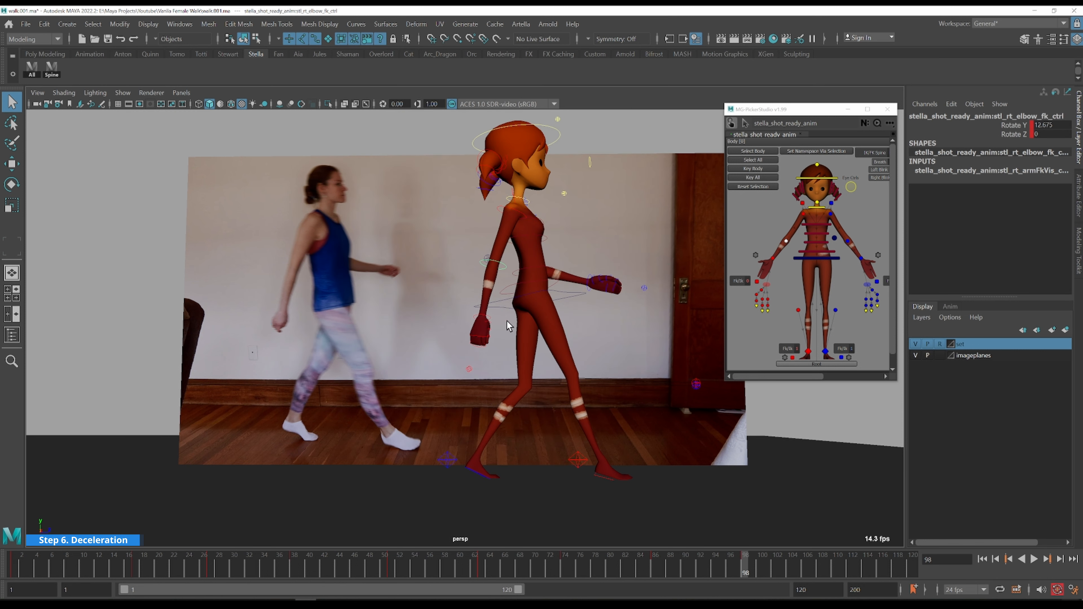
- Rotate the right wrist control to Rotate Y about -2 so the hand trails slightly behind the forearm
{"action": "left_click", "coordinate": [488, 321]}
{"action": "key", "text": "e"}
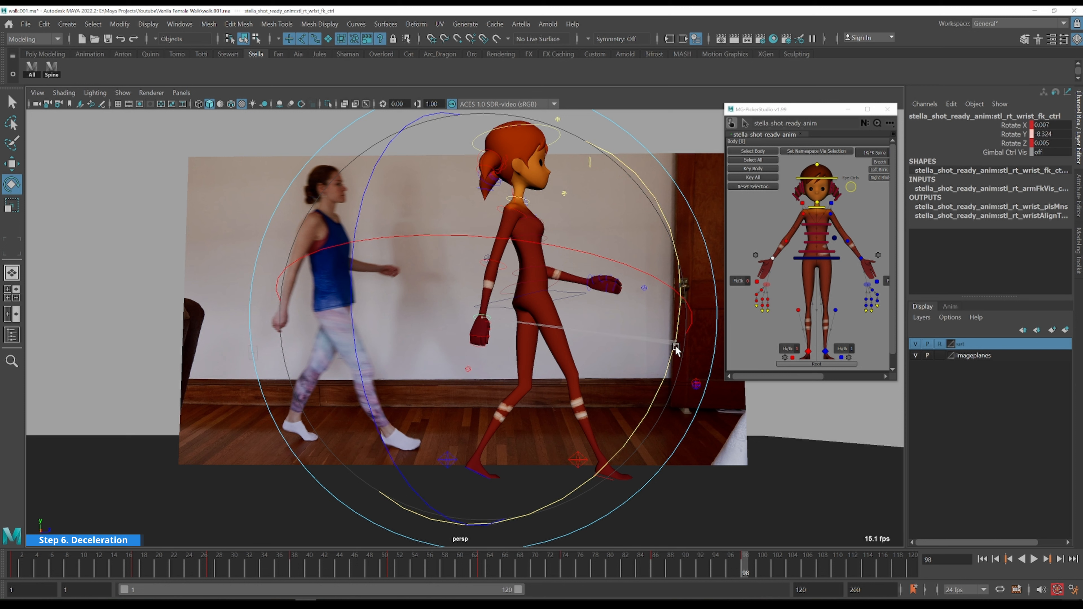
{"action": "left_click_drag", "start_coordinate": [673, 366], "coordinate": [669, 371]}
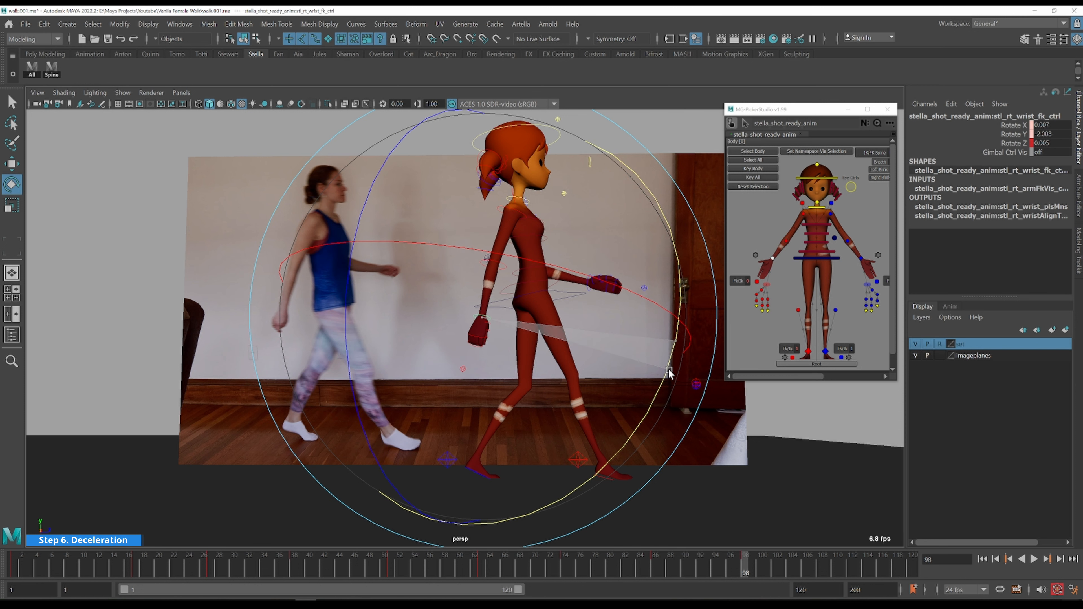
{"action": "key", "text": "q"}
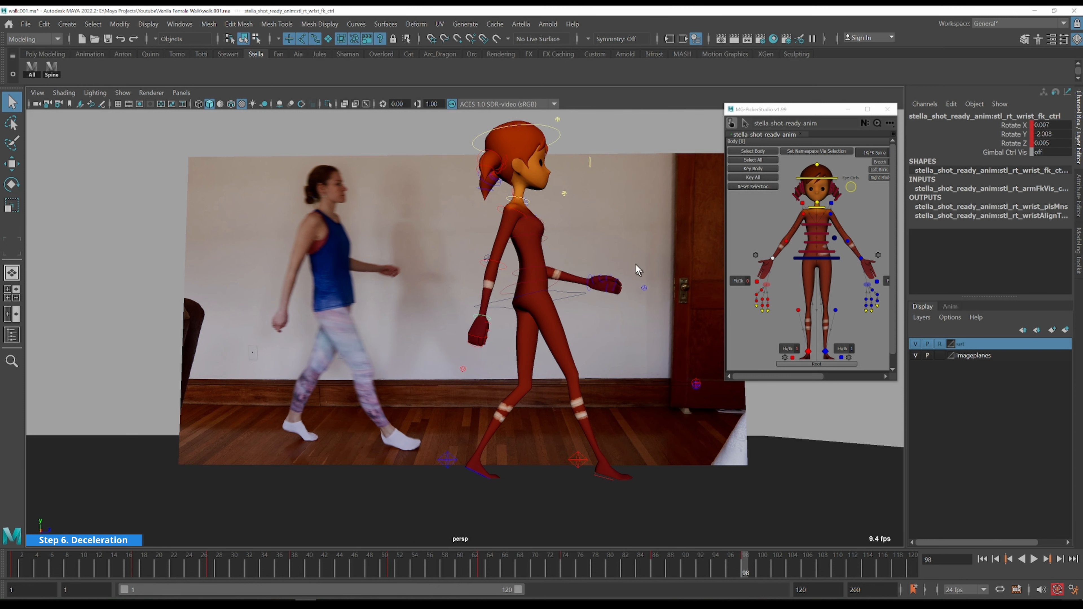
{"action": "left_click_drag", "start_coordinate": [616, 256], "coordinate": [587, 322], "text": "alt"}
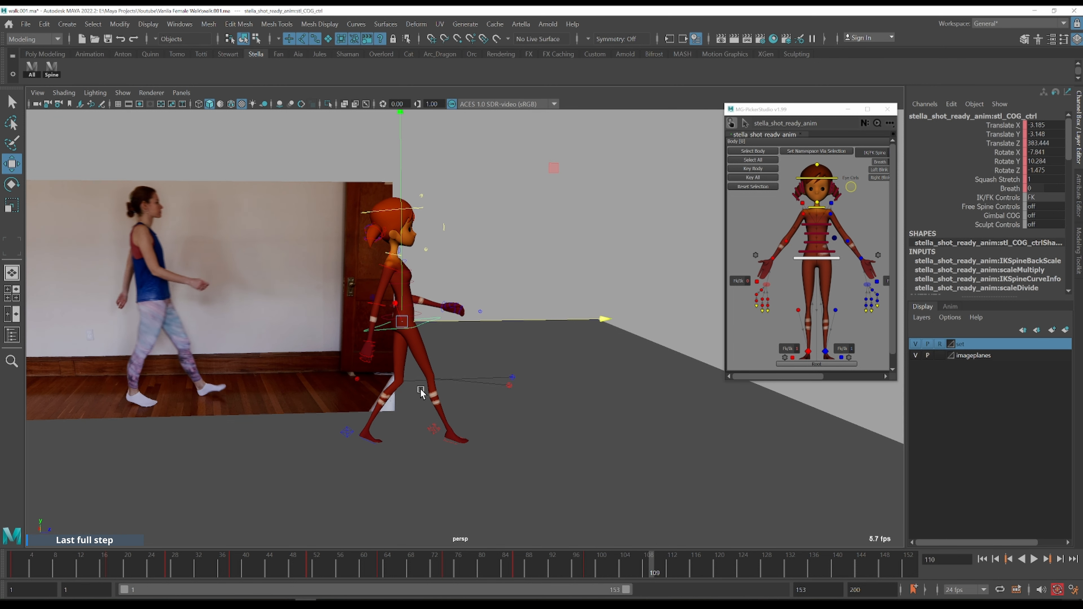
- Select all of Stella's controls, key the copied pose at frame 110, and compare the reference with the key at frame 98
{"action": "left_click", "coordinate": [32, 69]}
{"action": "left_click_drag", "start_coordinate": [525, 306], "coordinate": [520, 310], "text": "alt"}
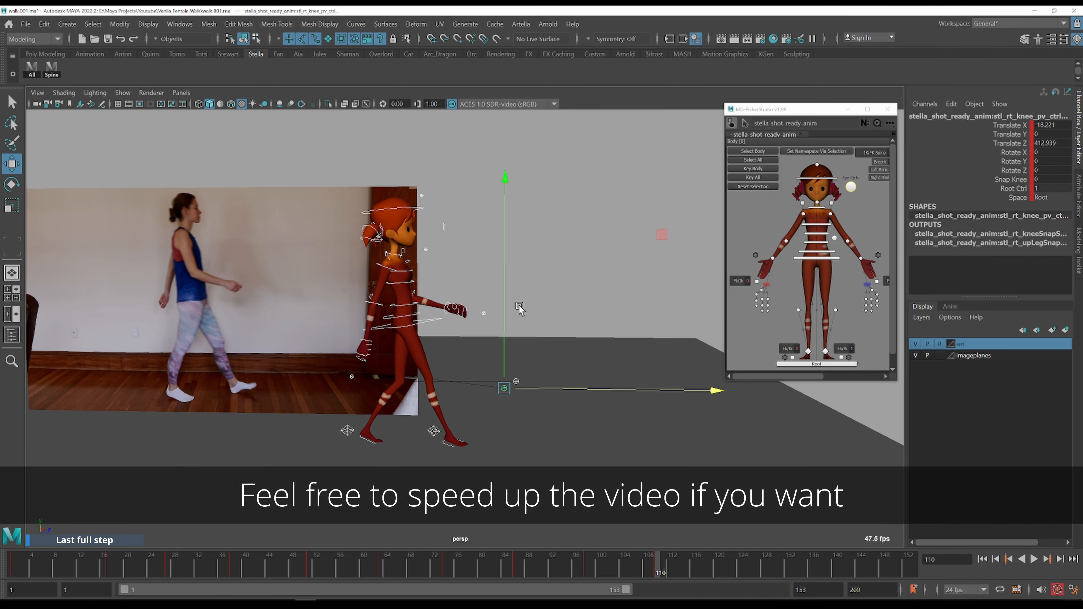
{"action": "key", "text": "comma"}
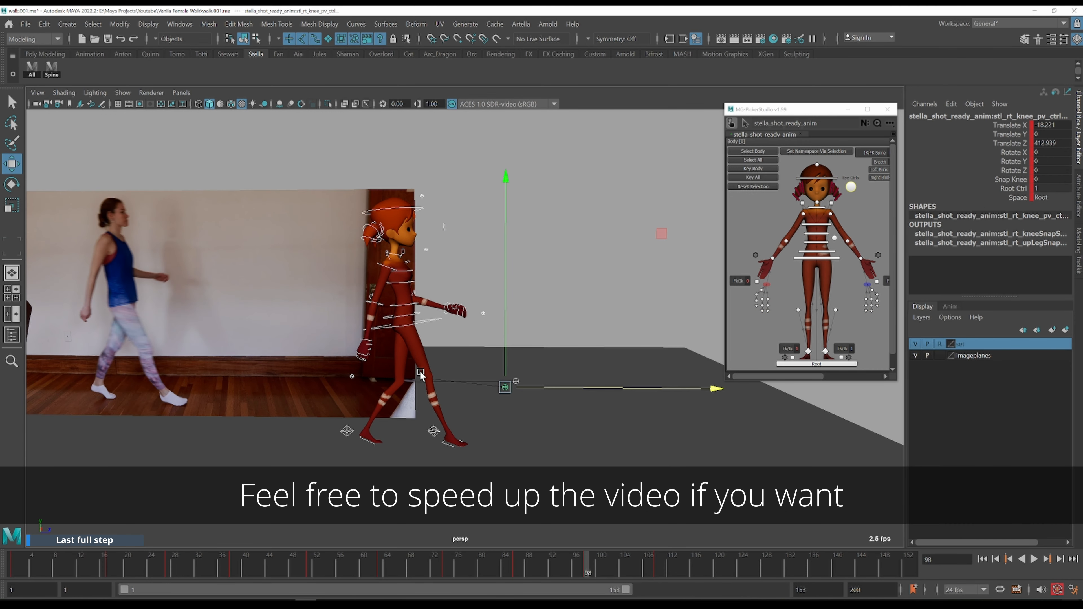
{"action": "key", "text": "period"}
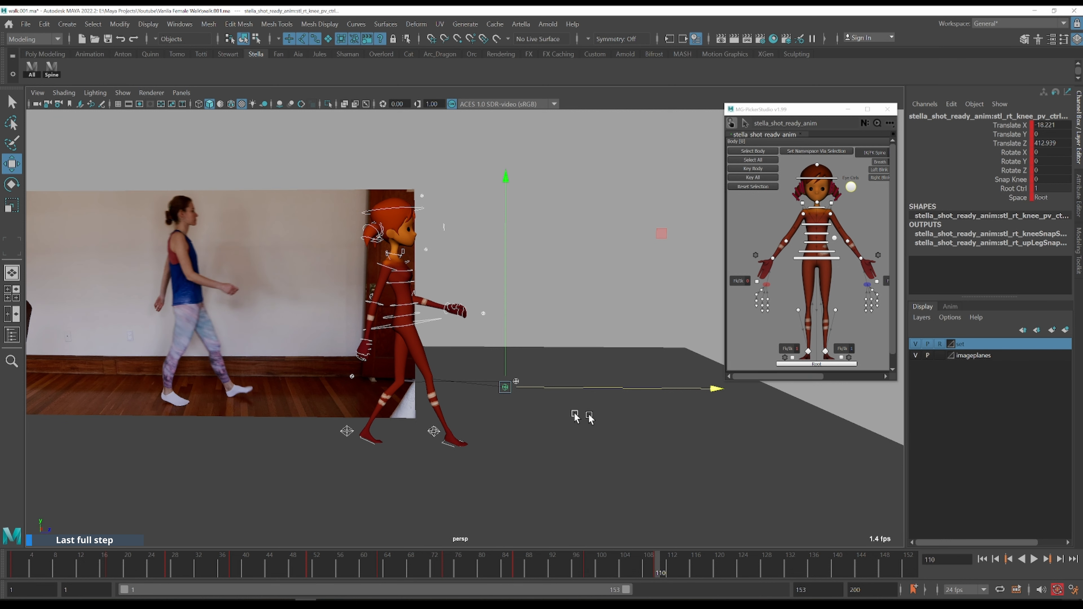
- Move the left foot control forward to Translate Z about 465.3 and reset its Foot Roll to 0
{"action": "left_click", "coordinate": [434, 320]}
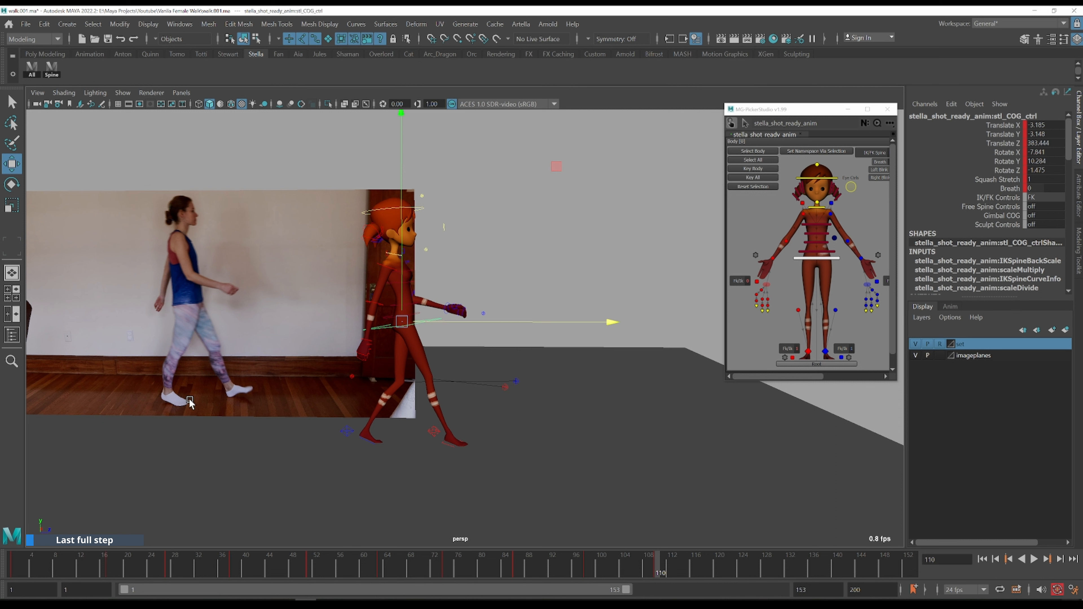
{"action": "left_click", "coordinate": [347, 430]}
{"action": "left_click_drag", "start_coordinate": [450, 436], "coordinate": [609, 429]}
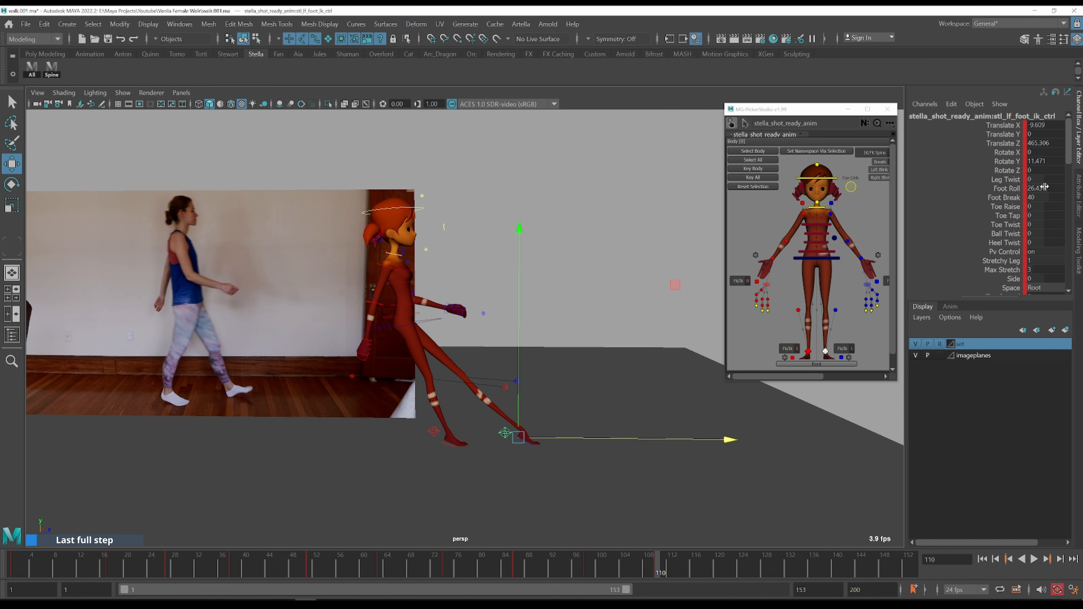
{"action": "key", "text": "Return"}
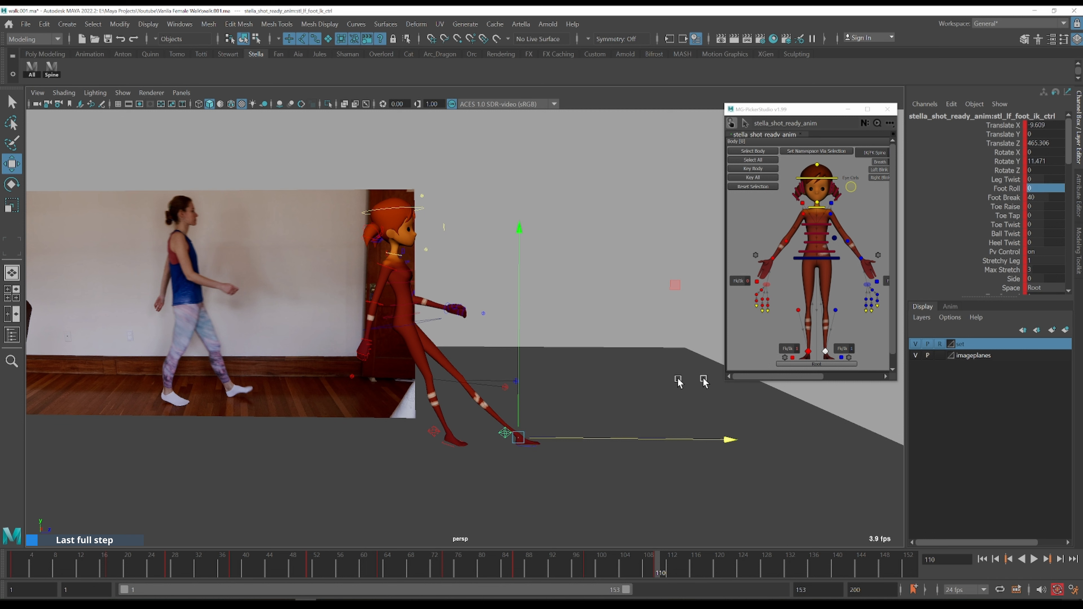
- Reset the right foot control's Foot Roll and Side attributes to 0 so the foot lies flat
{"action": "left_click", "coordinate": [434, 431]}
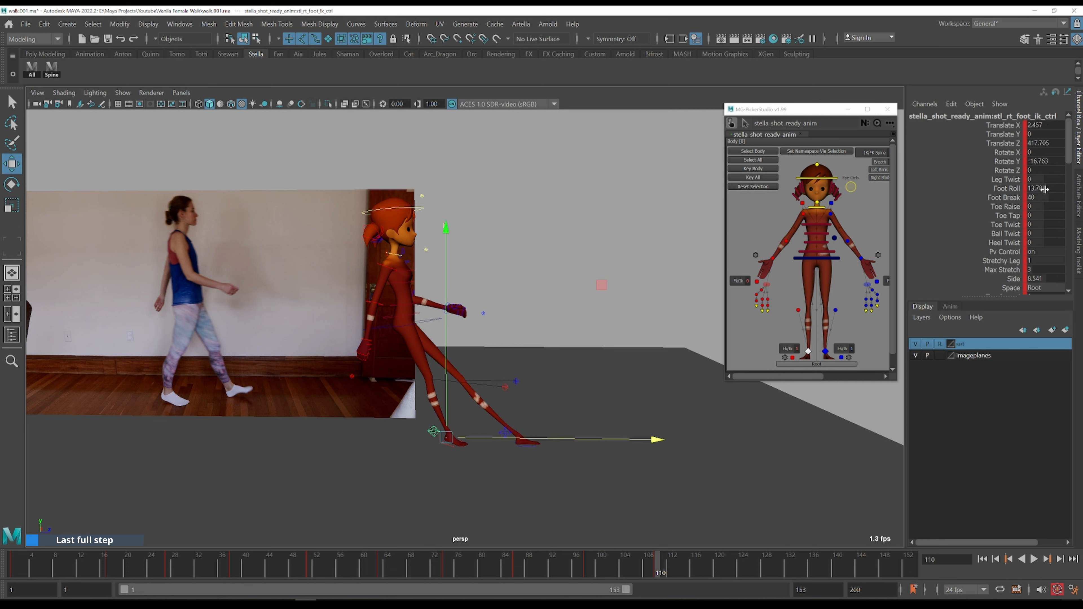
{"action": "left_click", "coordinate": [1045, 279]}
{"action": "type", "text": "0"}
{"action": "key", "text": "Return"}
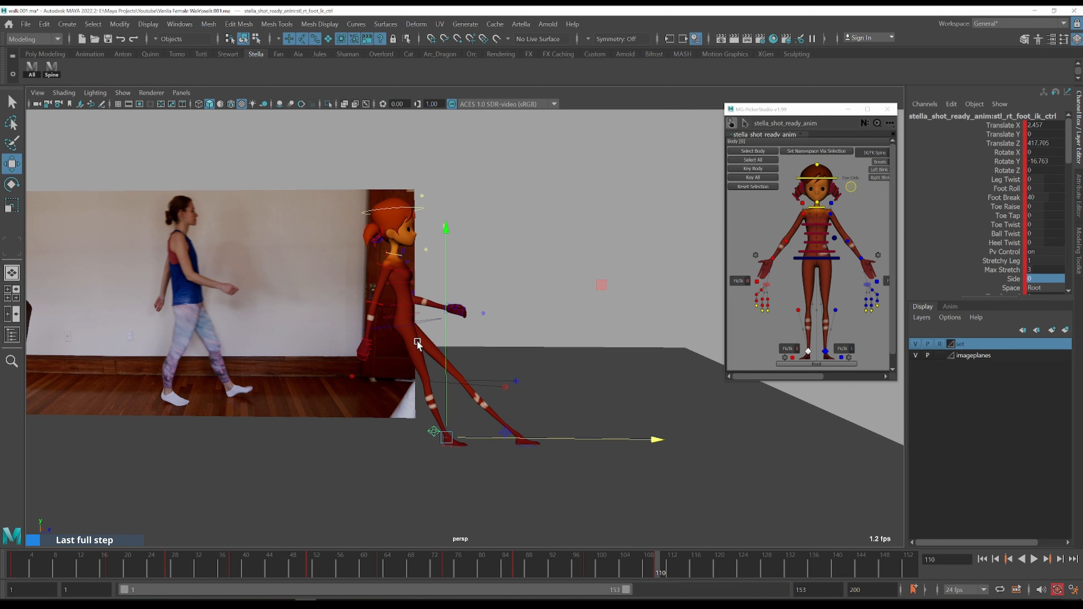
- Move the centre-of-gravity control forward to Translate Z about 426.6, placing the body between the two feet
{"action": "key", "text": "q"}
{"action": "left_click", "coordinate": [423, 321]}
{"action": "key", "text": "w"}
{"action": "left_click_drag", "start_coordinate": [487, 326], "coordinate": [550, 337]}
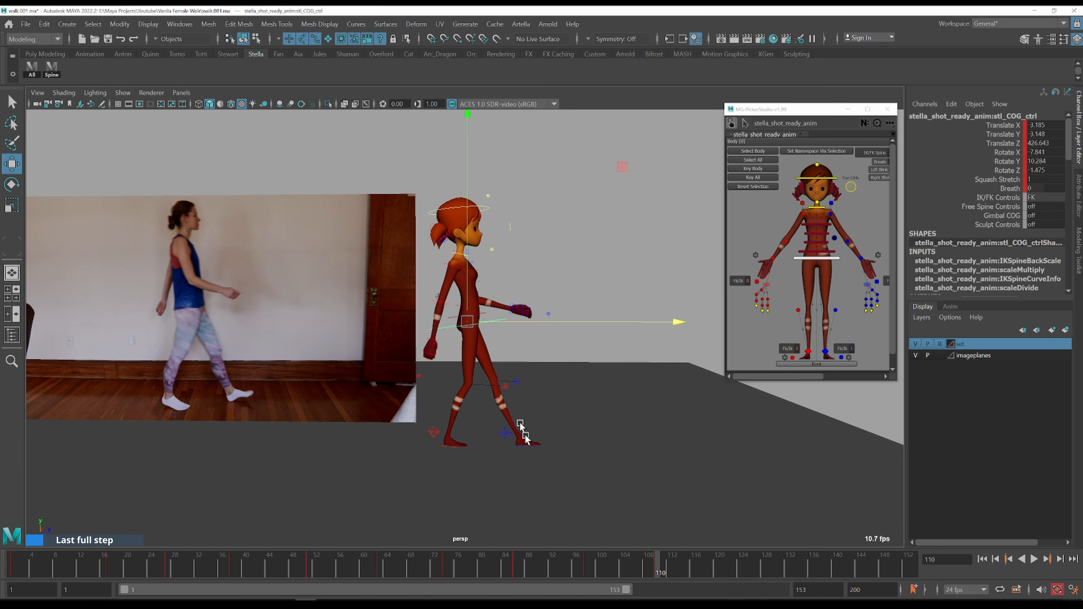
- Set the left foot control's Foot Roll to about -23.2 so the toes lift off the ground at heel contact
{"action": "left_click", "coordinate": [503, 432]}
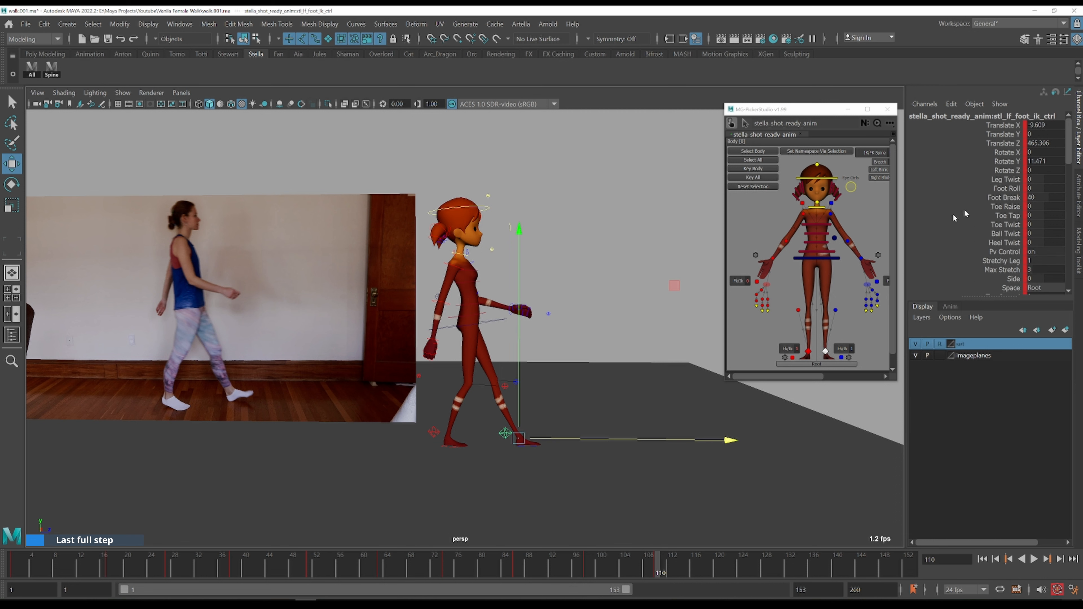
{"action": "left_click", "coordinate": [1012, 188]}
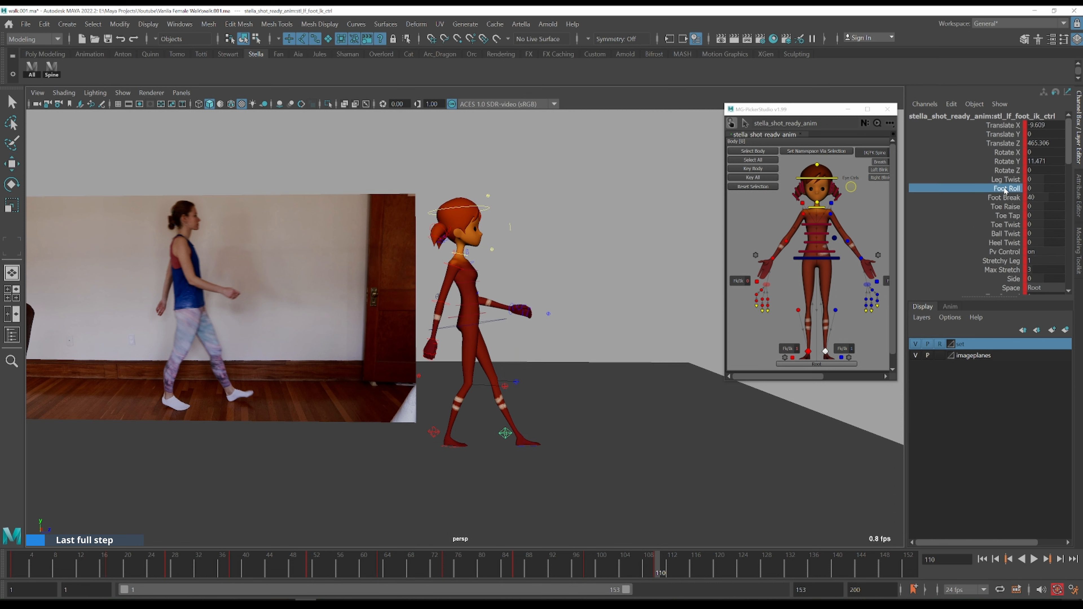
{"action": "middle_click_drag", "start_coordinate": [547, 257], "coordinate": [300, 291]}
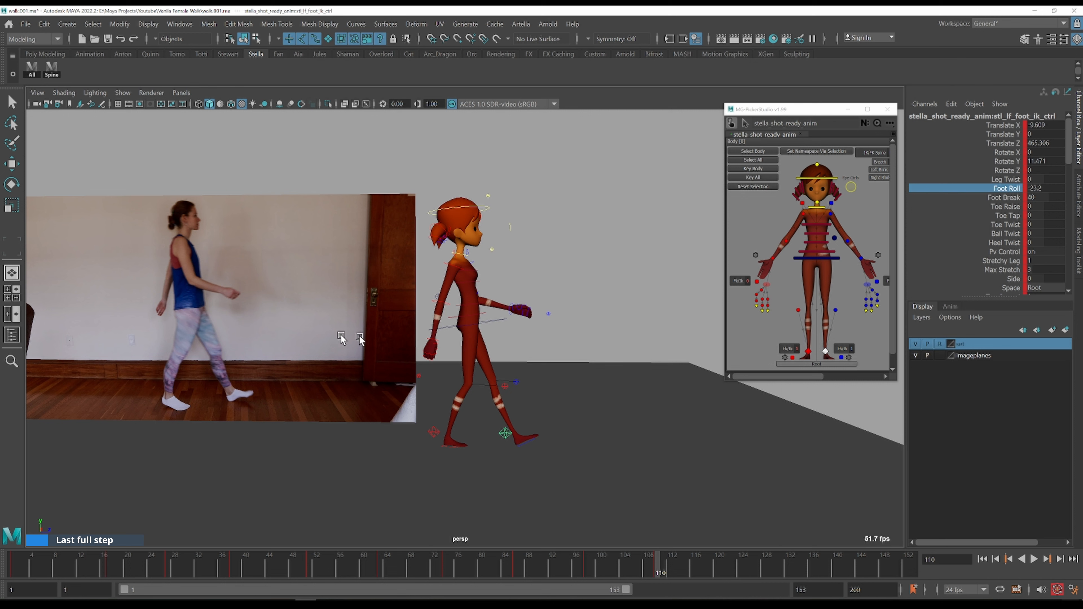
- Rotate the centre-of-gravity control to Rotate Y about -5.6, turning the hips the opposite way for this contact pose
{"action": "left_click", "coordinate": [500, 319]}
{"action": "left_click_drag", "start_coordinate": [503, 325], "coordinate": [538, 377], "text": "alt"}
{"action": "key", "text": "e"}
{"action": "left_click_drag", "start_coordinate": [636, 438], "coordinate": [601, 447]}
{"action": "left_click", "coordinate": [1044, 161]}
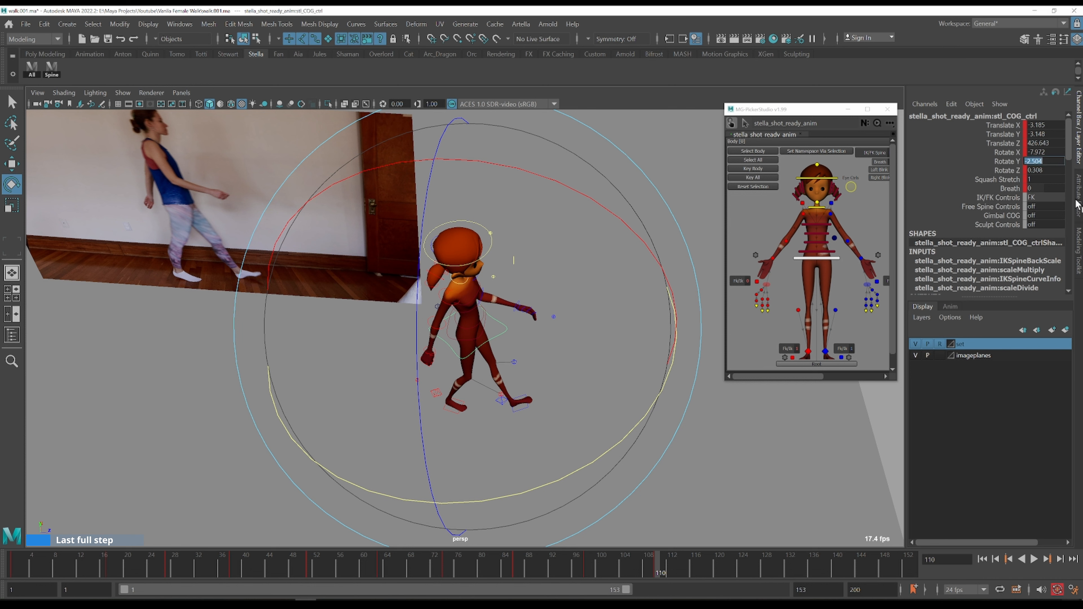
{"action": "key", "text": "Return"}
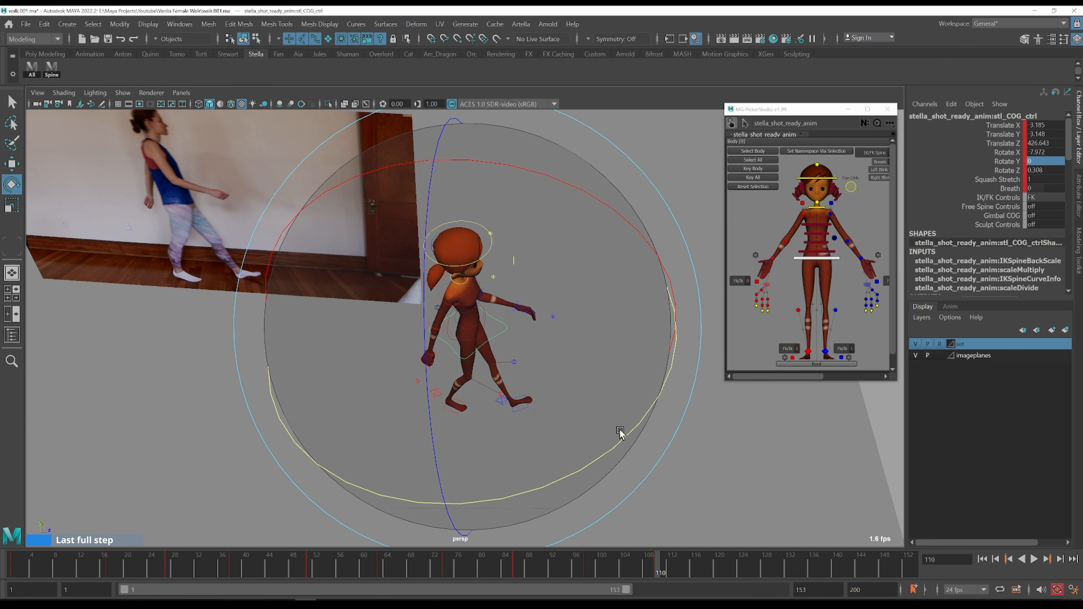
{"action": "left_click_drag", "start_coordinate": [626, 432], "coordinate": [608, 439]}
{"action": "key", "text": "q"}
{"action": "left_click_drag", "start_coordinate": [535, 372], "coordinate": [585, 369], "text": "alt"}
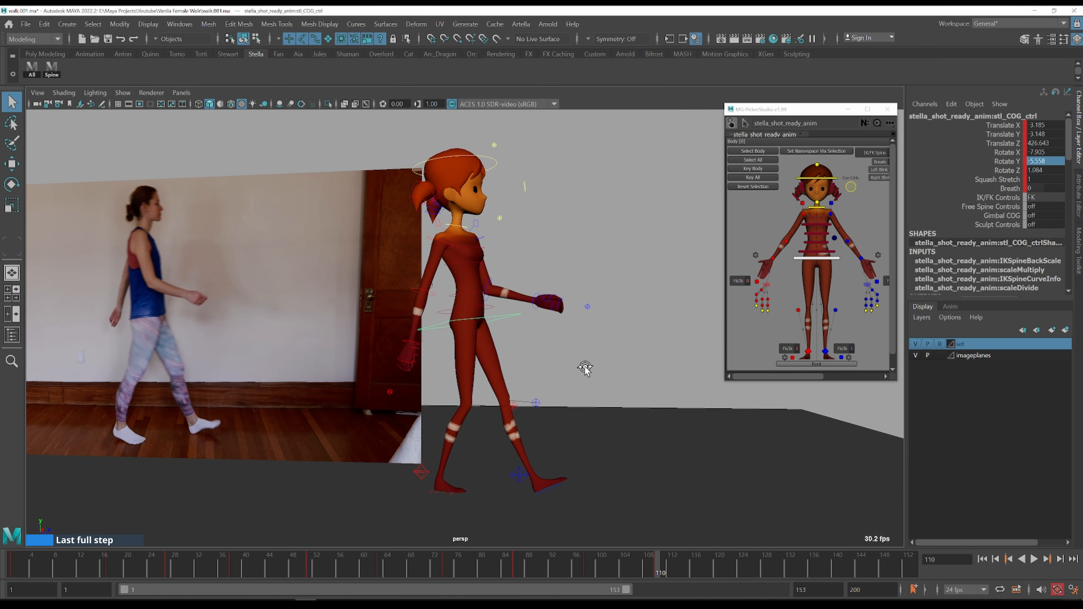
- Move the left foot control forward to Translate Z about 470 to lengthen the step
{"action": "left_click", "coordinate": [517, 478]}
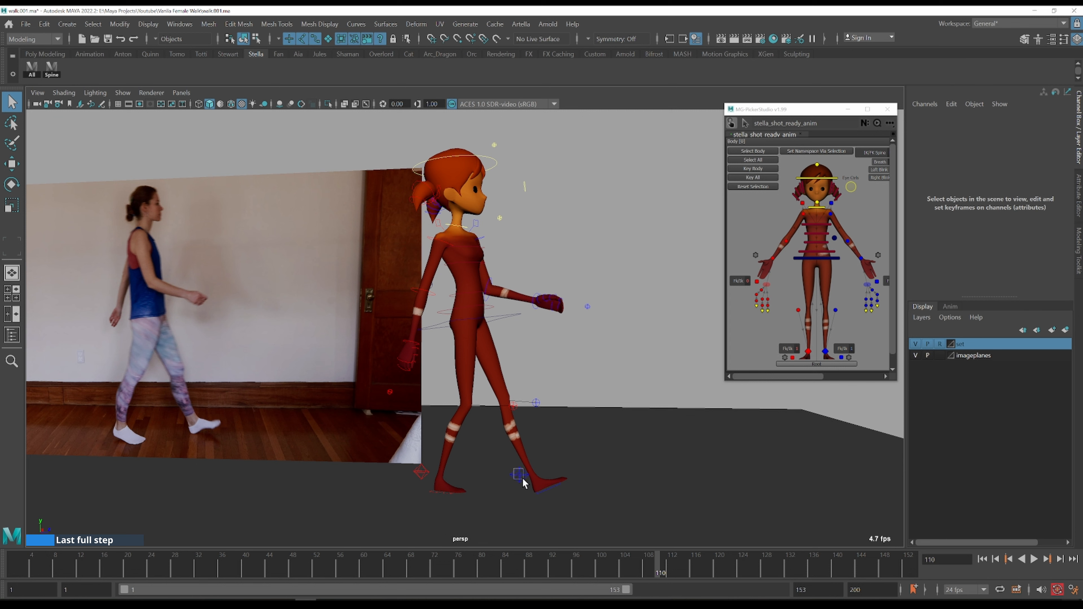
{"action": "left_click", "coordinate": [523, 480]}
{"action": "key", "text": "w"}
{"action": "left_click_drag", "start_coordinate": [604, 484], "coordinate": [619, 488]}
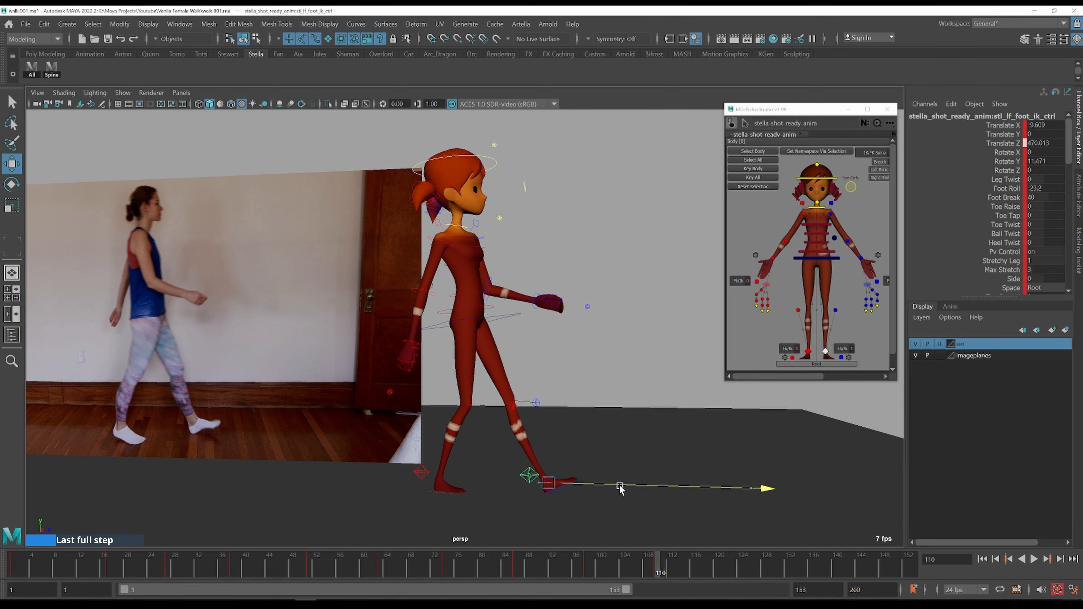
{"action": "left_click_drag", "start_coordinate": [592, 413], "coordinate": [594, 413], "text": "alt"}
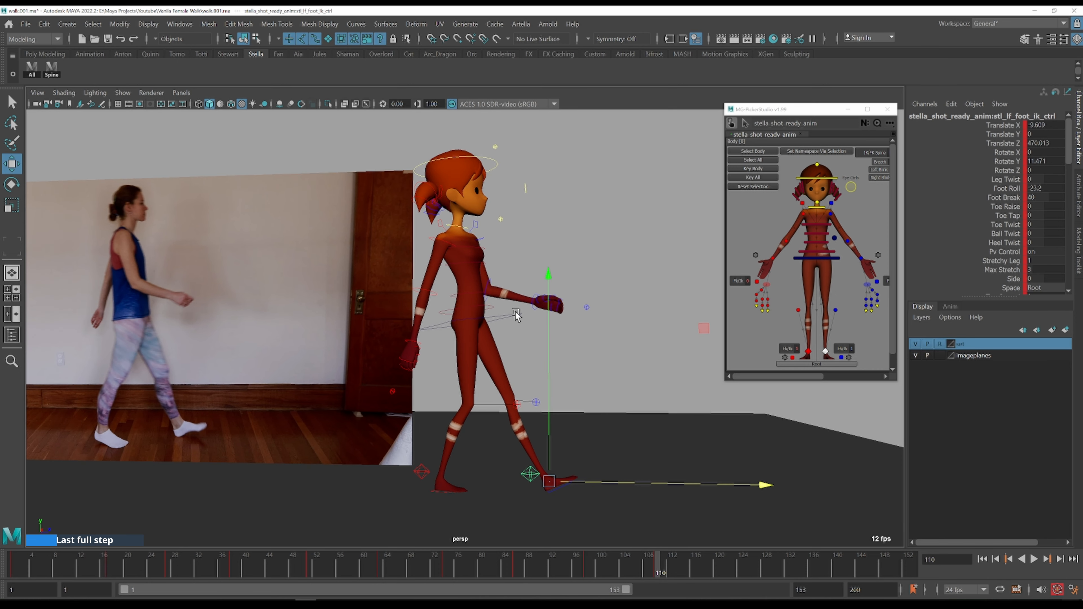
- Move the centre-of-gravity control forward to Translate Z about 431 and lower it to Translate Y about -5.9
{"action": "left_click", "coordinate": [512, 317]}
{"action": "left_click_drag", "start_coordinate": [563, 319], "coordinate": [573, 324]}
{"action": "left_click_drag", "start_coordinate": [478, 273], "coordinate": [479, 276]}
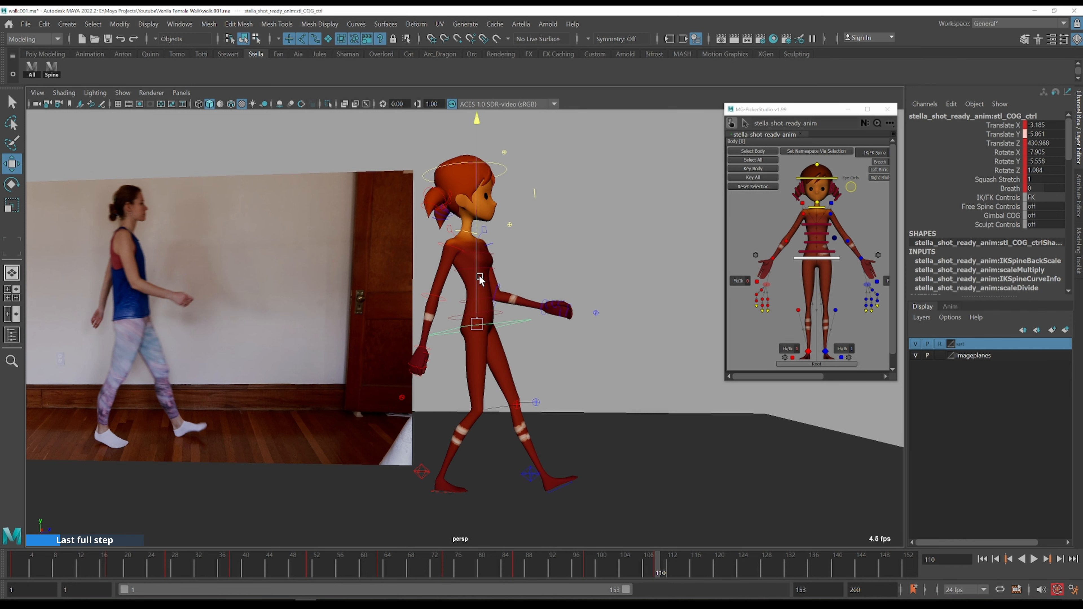
- Turn the centre-of-gravity control further to Rotate Y about -9.5 and compare the pose with the preceding keys
{"action": "left_click_drag", "start_coordinate": [529, 355], "coordinate": [536, 370], "text": "alt"}
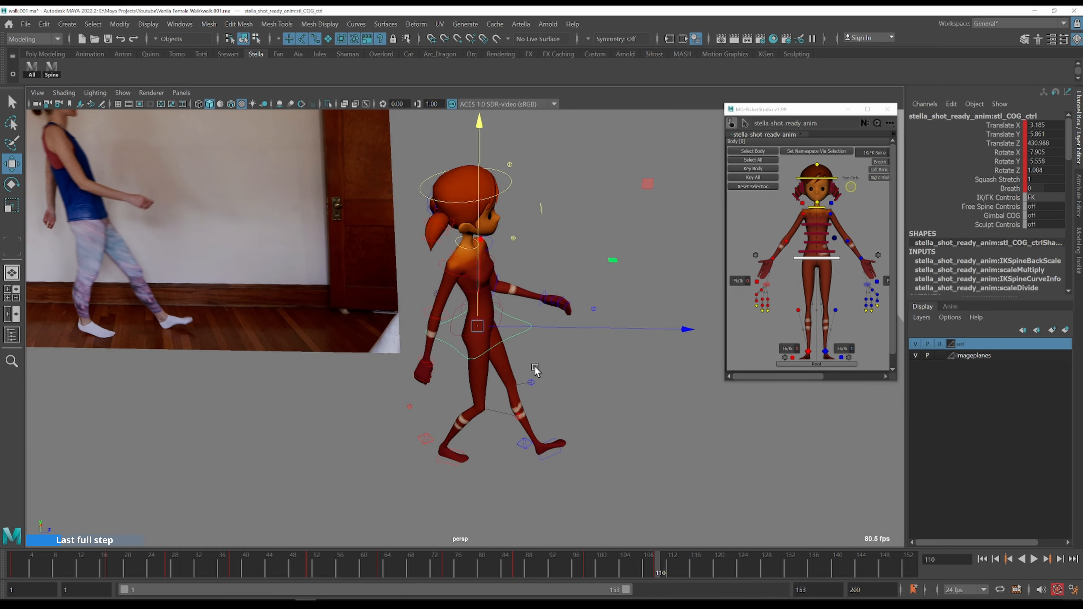
{"action": "key", "text": "e"}
{"action": "left_click_drag", "start_coordinate": [614, 422], "coordinate": [584, 426]}
{"action": "left_click_drag", "start_coordinate": [584, 427], "coordinate": [558, 356], "text": "alt"}
{"action": "key", "text": "comma"}
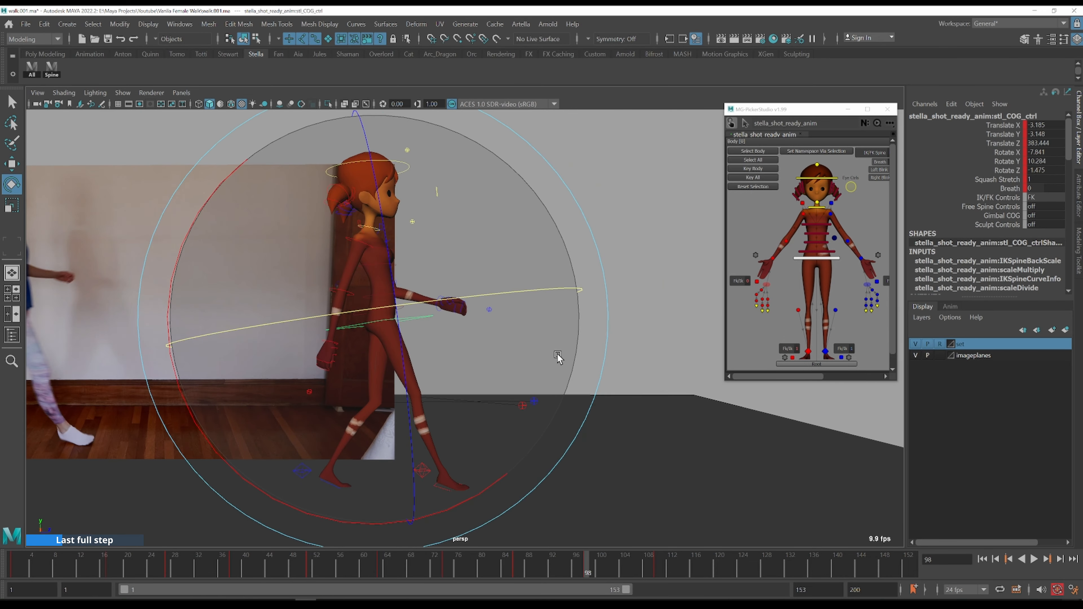
{"action": "key", "text": "comma"}
{"action": "key", "text": "period"}
{"action": "key", "text": "period"}
{"action": "left_click_drag", "start_coordinate": [534, 375], "coordinate": [502, 386], "text": "alt"}
{"action": "scroll", "coordinate": [519, 376], "scroll_direction": "down", "scroll_amount": 2}
- Advance the centre-of-gravity control to Translate Z about 439.9 and the left foot control to Translate Z about 477.6
{"action": "key", "text": "w"}
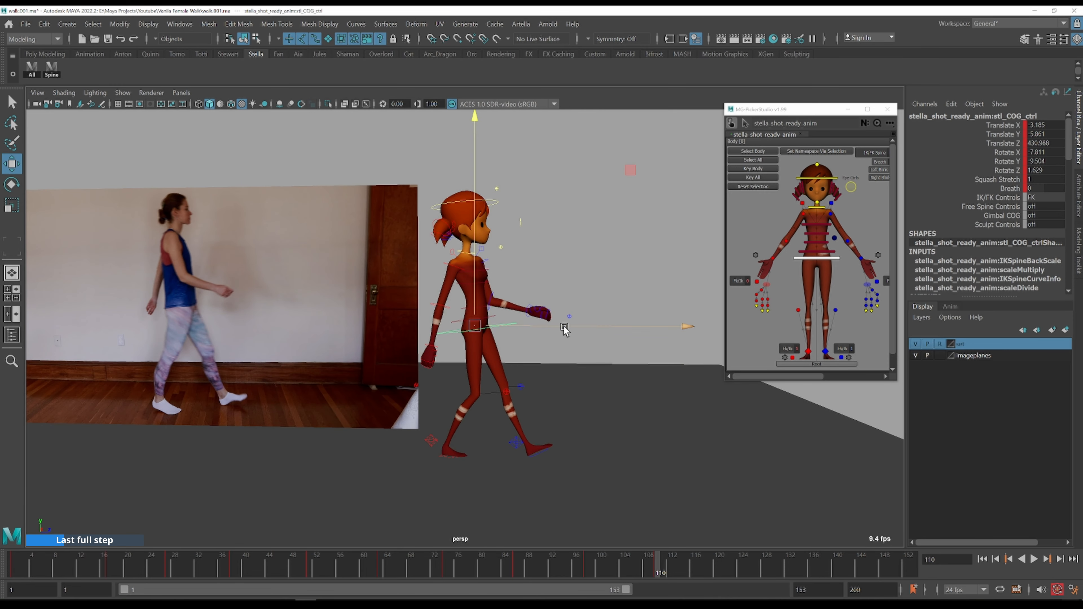
{"action": "left_click_drag", "start_coordinate": [563, 327], "coordinate": [583, 339]}
{"action": "left_click", "coordinate": [518, 442]}
{"action": "left_click_drag", "start_coordinate": [553, 448], "coordinate": [573, 444]}
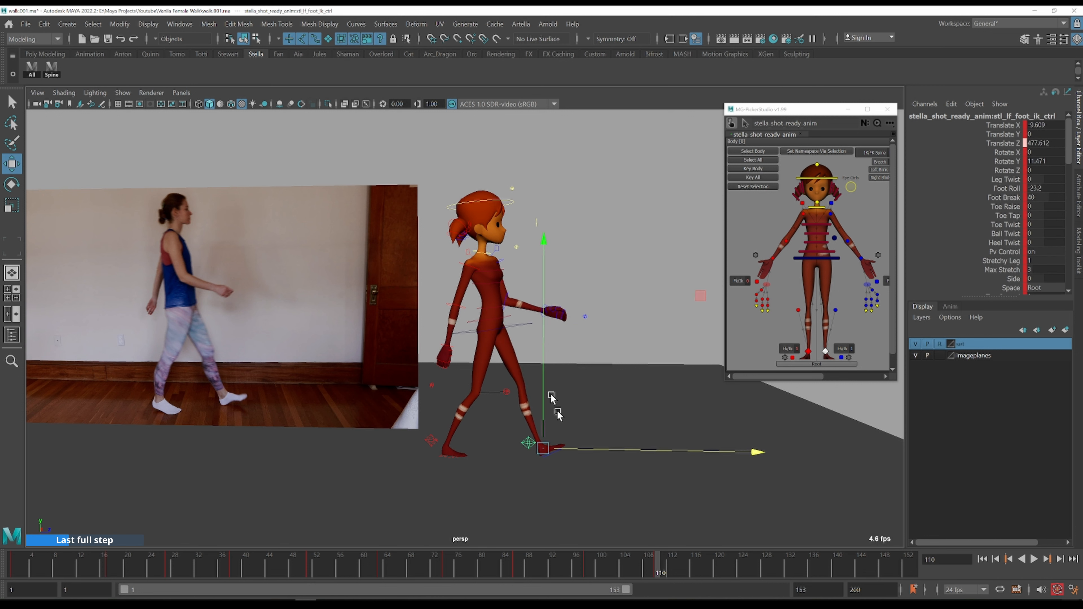
{"action": "left_click", "coordinate": [536, 328]}
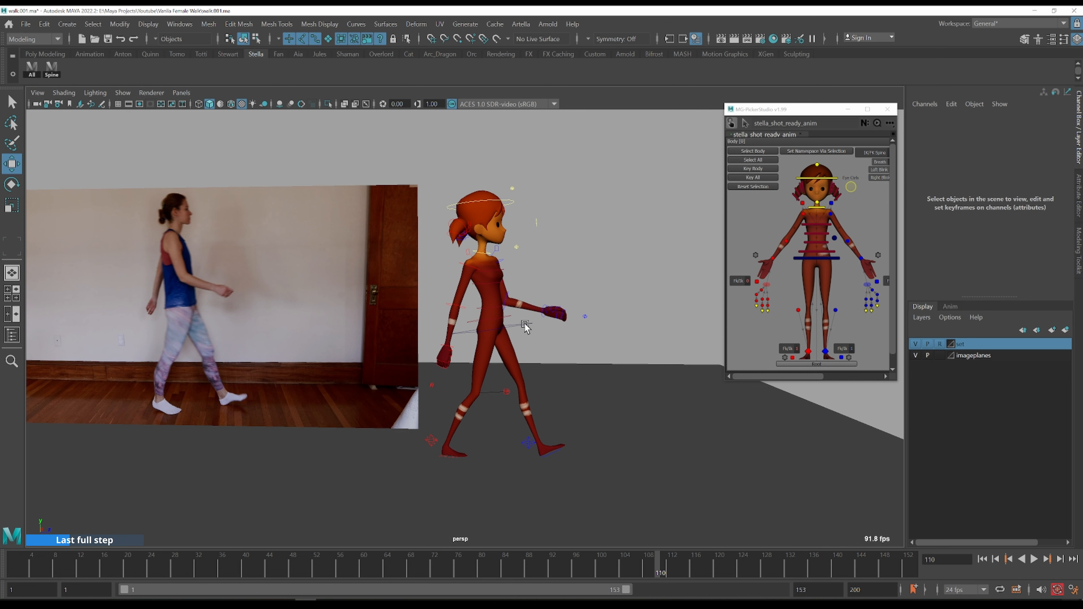
{"action": "left_click", "coordinate": [525, 324]}
{"action": "left_click_drag", "start_coordinate": [566, 326], "coordinate": [565, 327]}
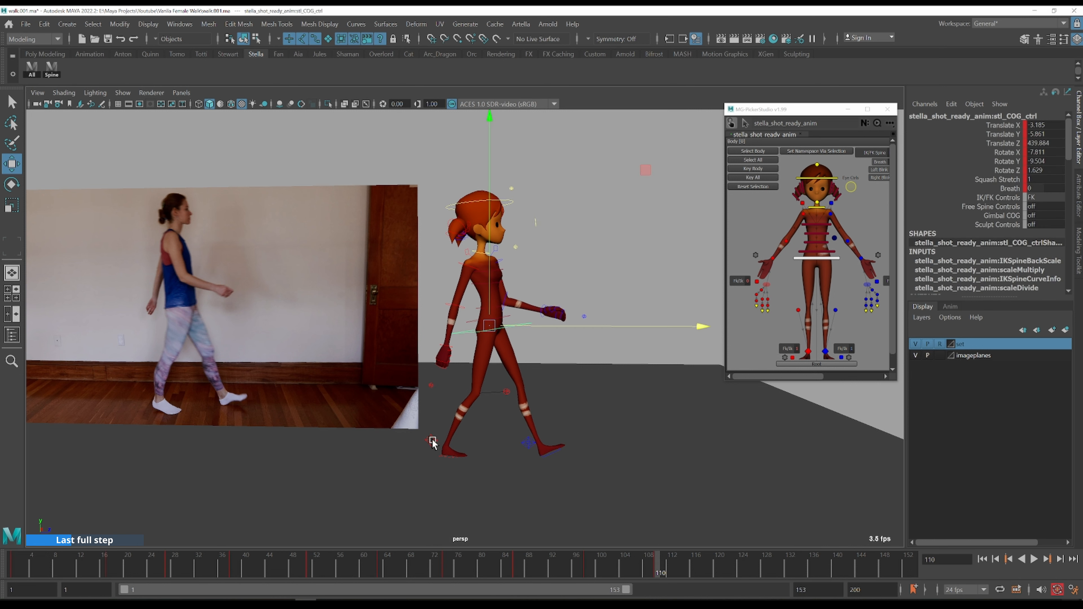
- Move both knee pole-vector controls forward, the left one to Translate Z about 447.7, and compare with the preceding keys
{"action": "left_click", "coordinate": [507, 392]}
{"action": "left_click_drag", "start_coordinate": [585, 391], "coordinate": [683, 381]}
{"action": "left_click", "coordinate": [836, 311]}
{"action": "key", "text": "comma"}
{"action": "key", "text": "comma"}
{"action": "key", "text": "period"}
{"action": "key", "text": "period"}
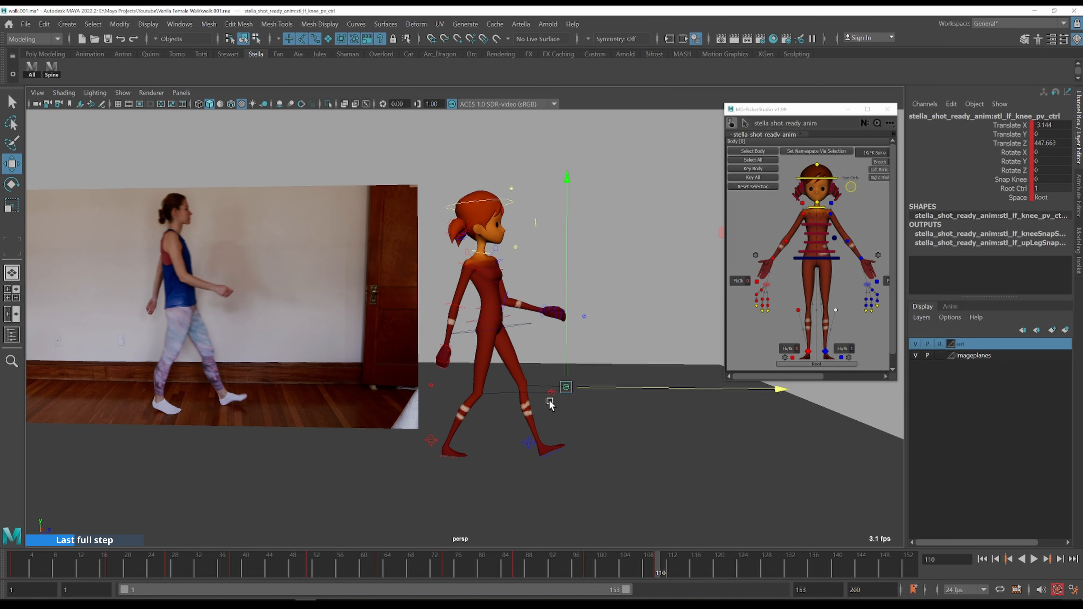
- Compare with the preceding keys and adjust the centre-of-gravity control to Translate Z about 437.7 and Translate Y about -4.7
{"action": "key", "text": "q"}
{"action": "left_click", "coordinate": [523, 324]}
{"action": "key", "text": "w"}
{"action": "left_click_drag", "start_coordinate": [523, 325], "coordinate": [545, 327]}
{"action": "key", "text": "comma"}
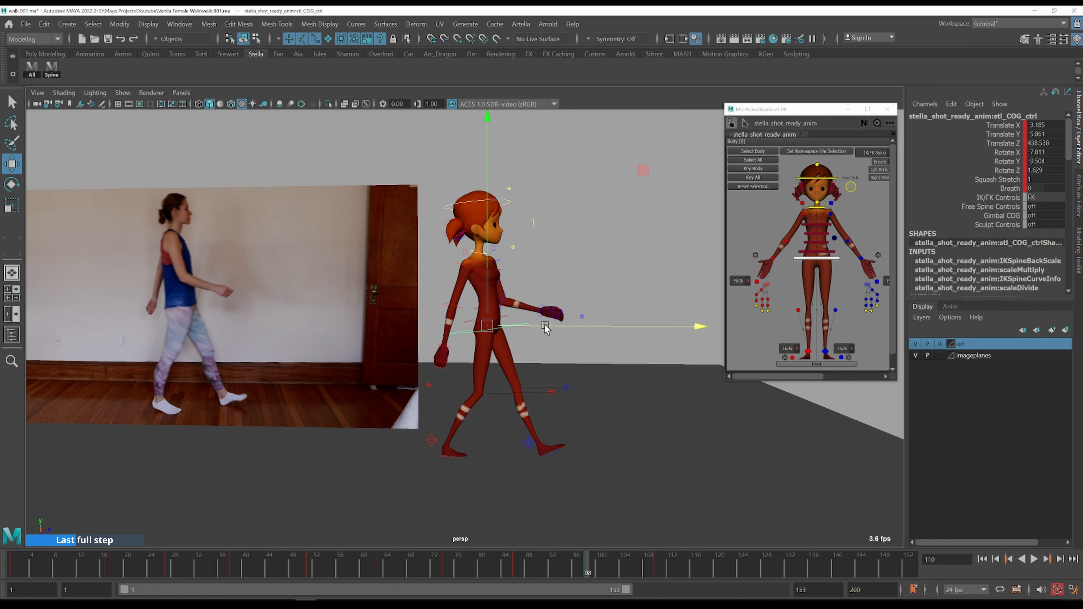
{"action": "key", "text": "comma"}
{"action": "key", "text": "period"}
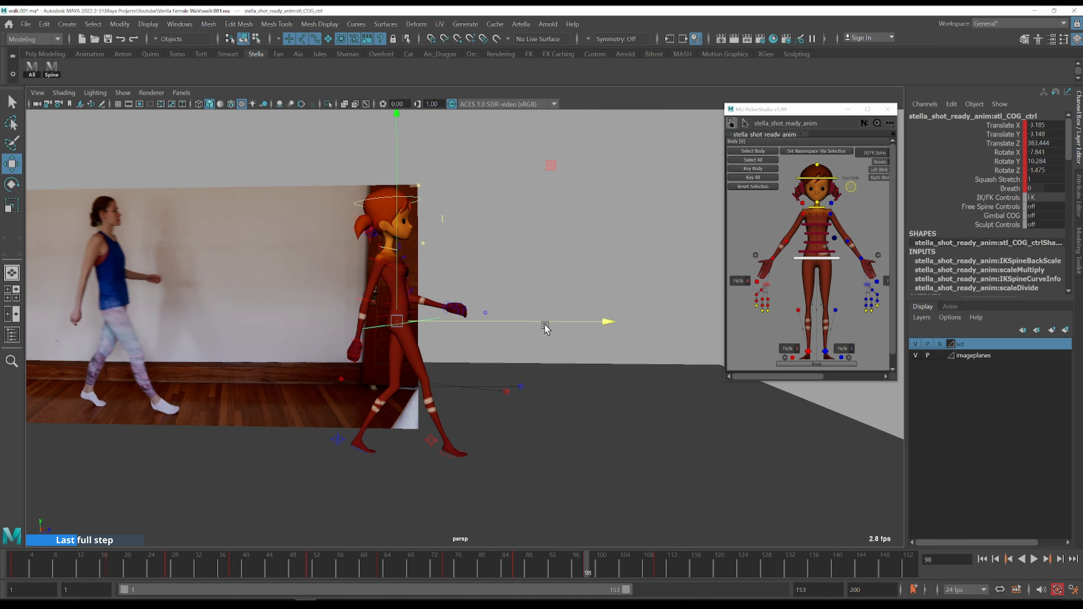
{"action": "key", "text": "period"}
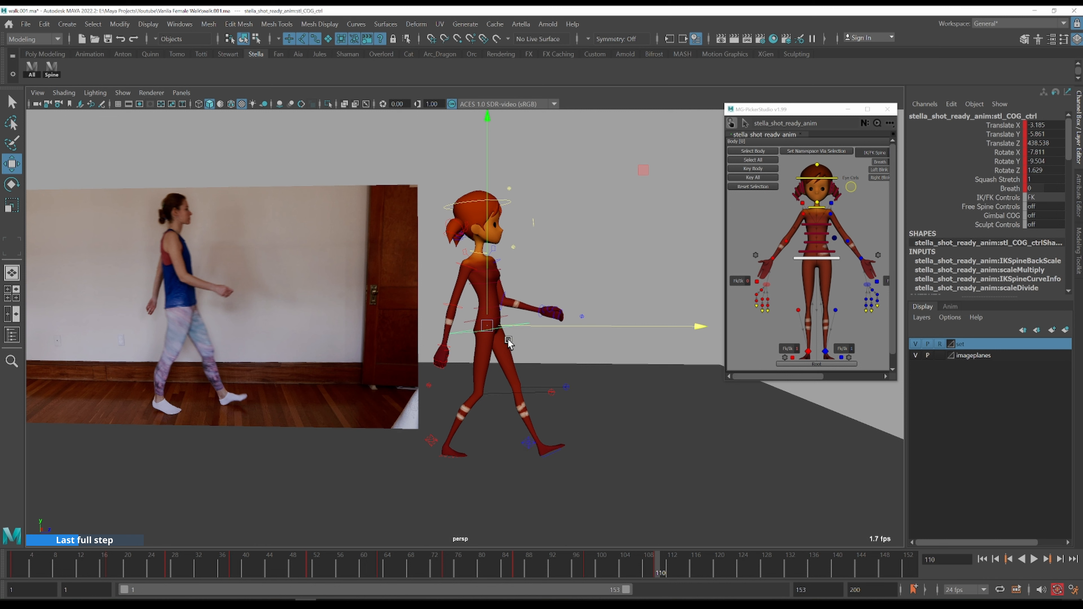
{"action": "left_click_drag", "start_coordinate": [486, 303], "coordinate": [502, 323]}
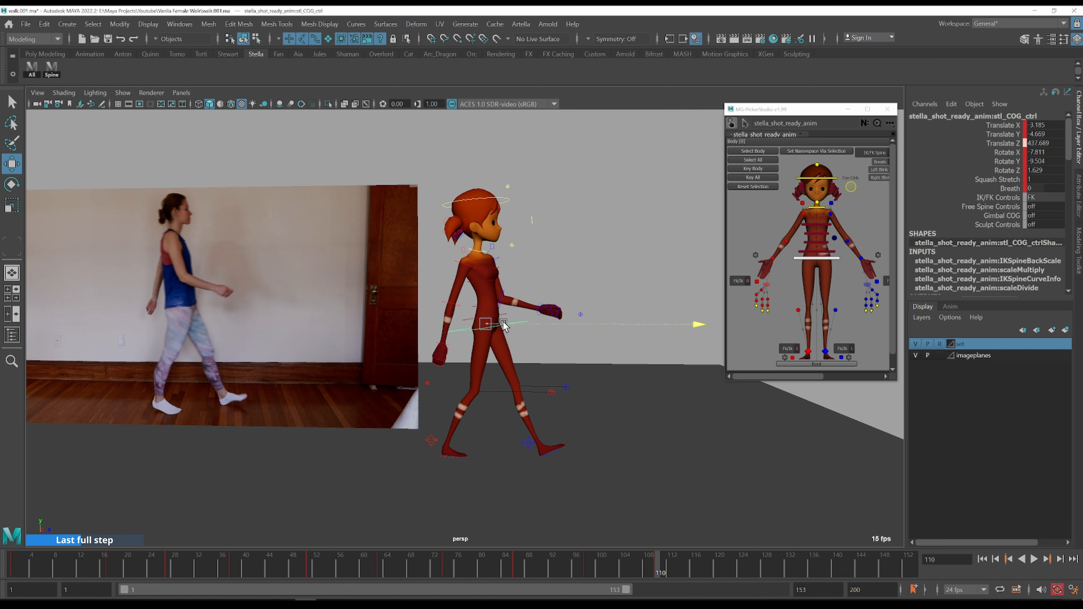
- Pull the left foot control back to Translate Z about 473.7 and set the centre-of-gravity control's Translate Y to about -5
{"action": "left_click", "coordinate": [549, 443]}
{"action": "left_click_drag", "start_coordinate": [576, 449], "coordinate": [570, 449]}
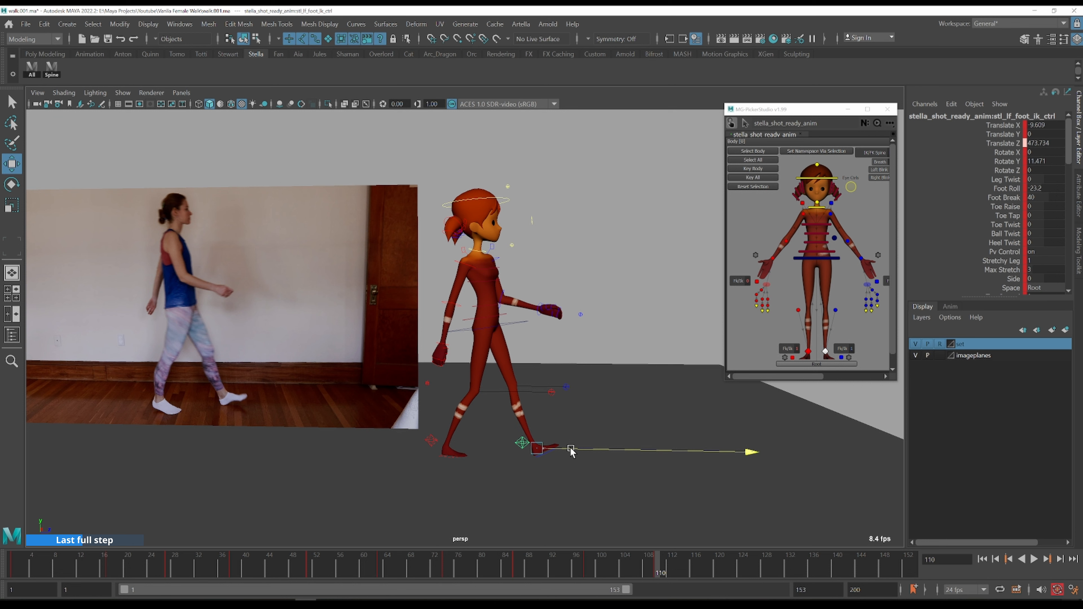
{"action": "left_click", "coordinate": [515, 319]}
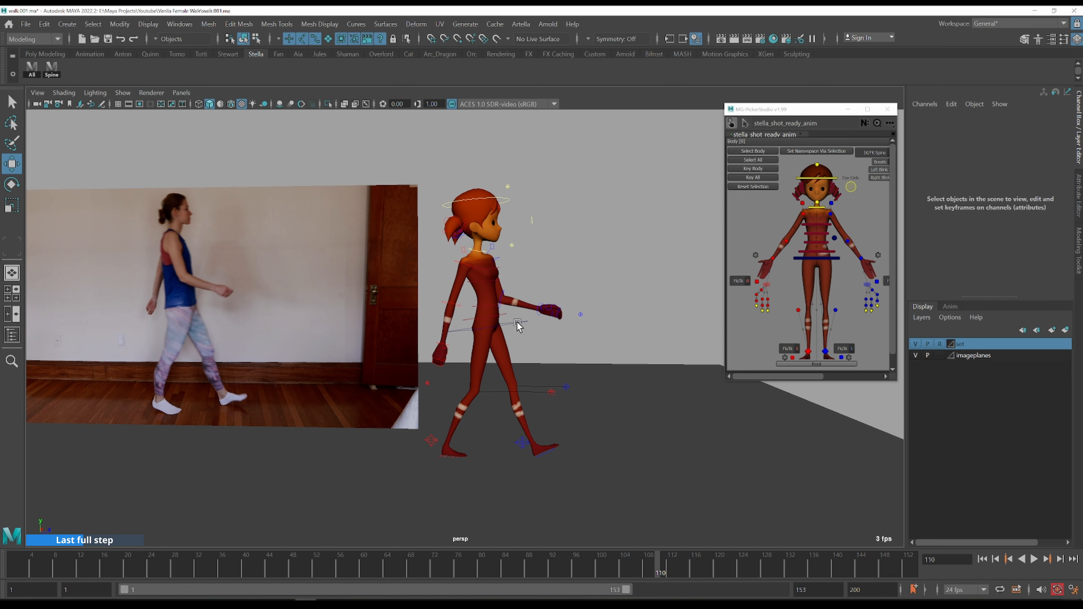
{"action": "left_click", "coordinate": [517, 322]}
{"action": "left_click_drag", "start_coordinate": [483, 115], "coordinate": [486, 116]}
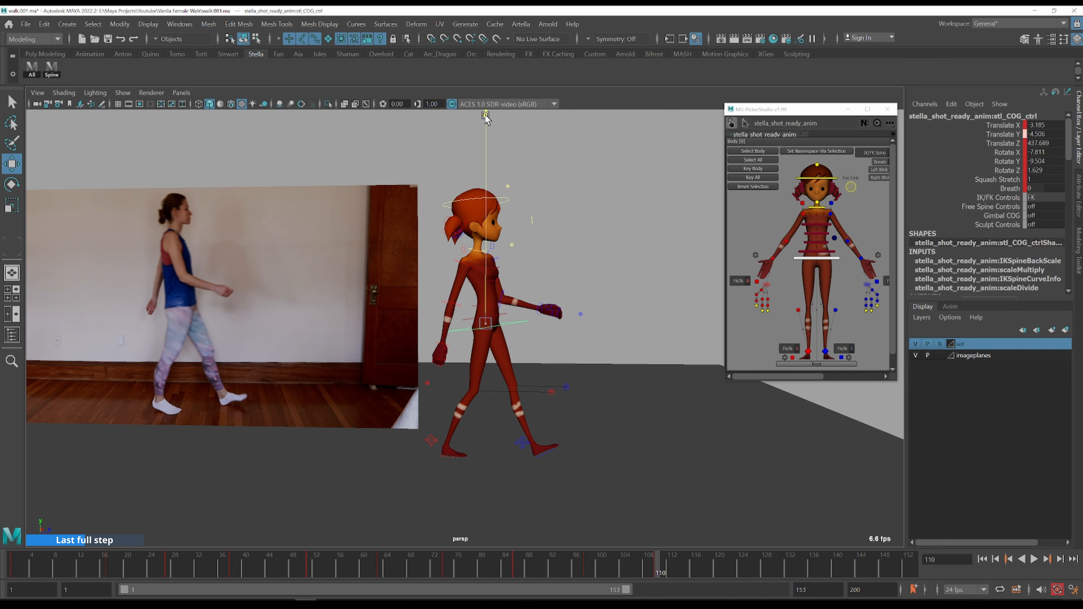
{"action": "key", "text": "q"}
- Reset Rotate Y of the FK spine controls to 0
{"action": "left_click_drag", "start_coordinate": [674, 260], "coordinate": [518, 300], "text": "alt"}
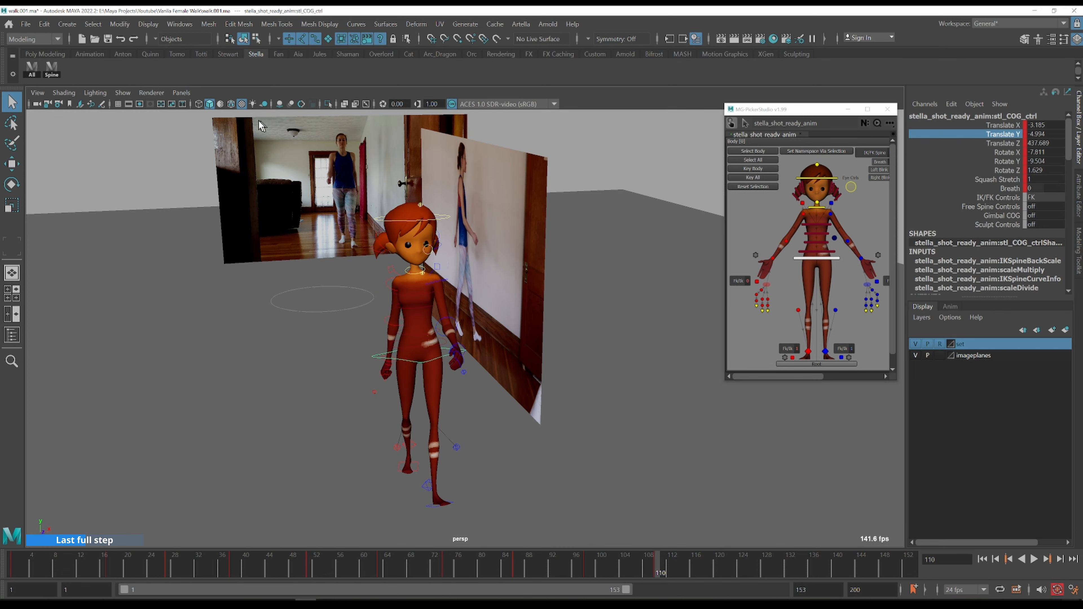
{"action": "left_click", "coordinate": [53, 72]}
{"action": "key", "text": "e"}
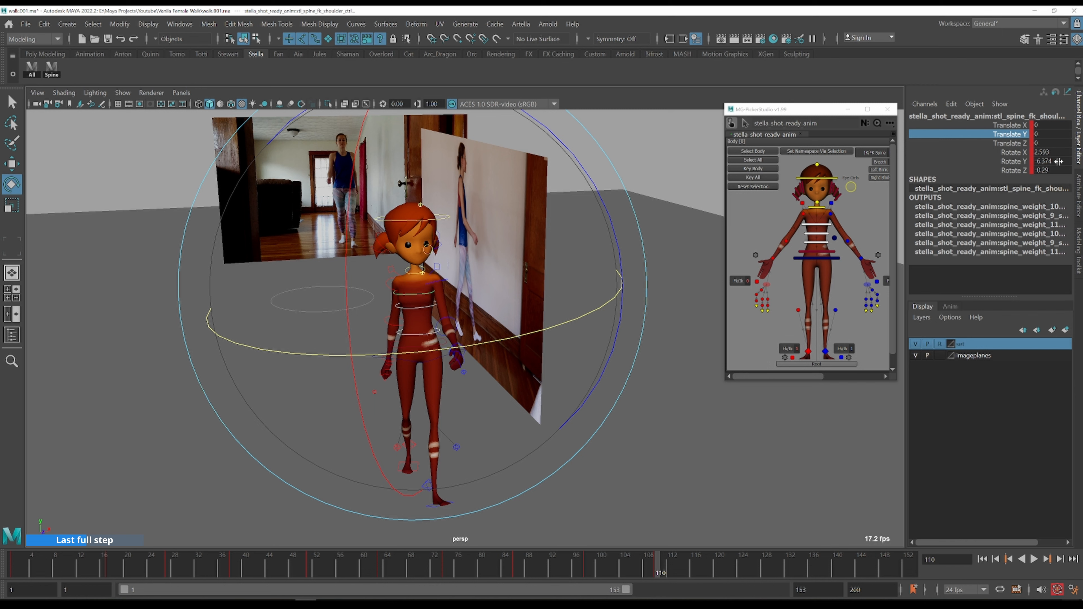
{"action": "double_click", "coordinate": [1044, 162]}
{"action": "type", "text": "0"}
{"action": "key", "text": "Return"}
{"action": "left_click", "coordinate": [793, 278]}
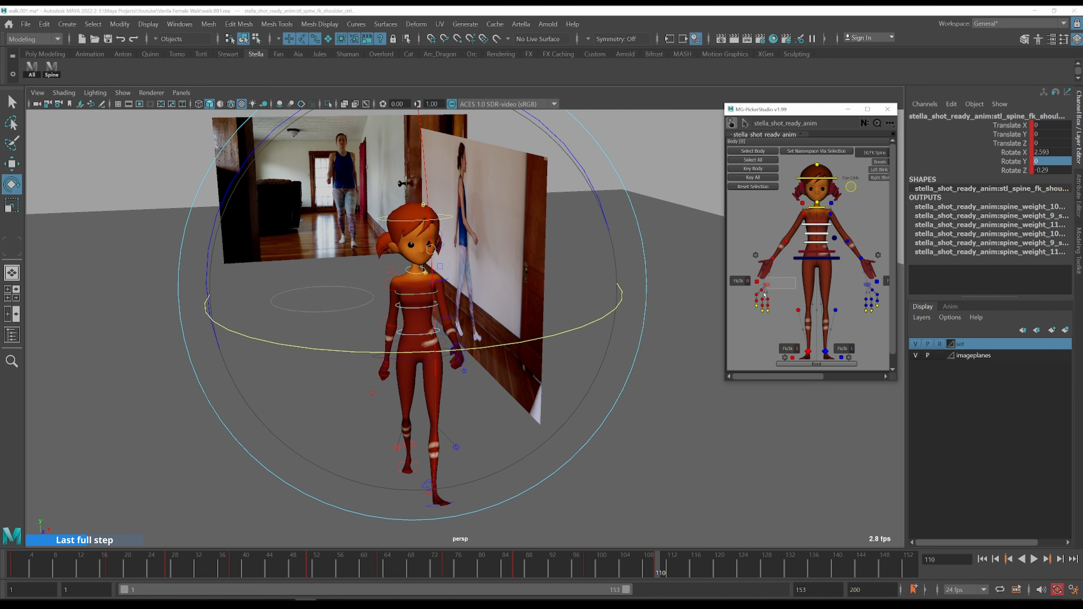
{"action": "key", "text": "q"}
{"action": "key", "text": "ctrl+z"}
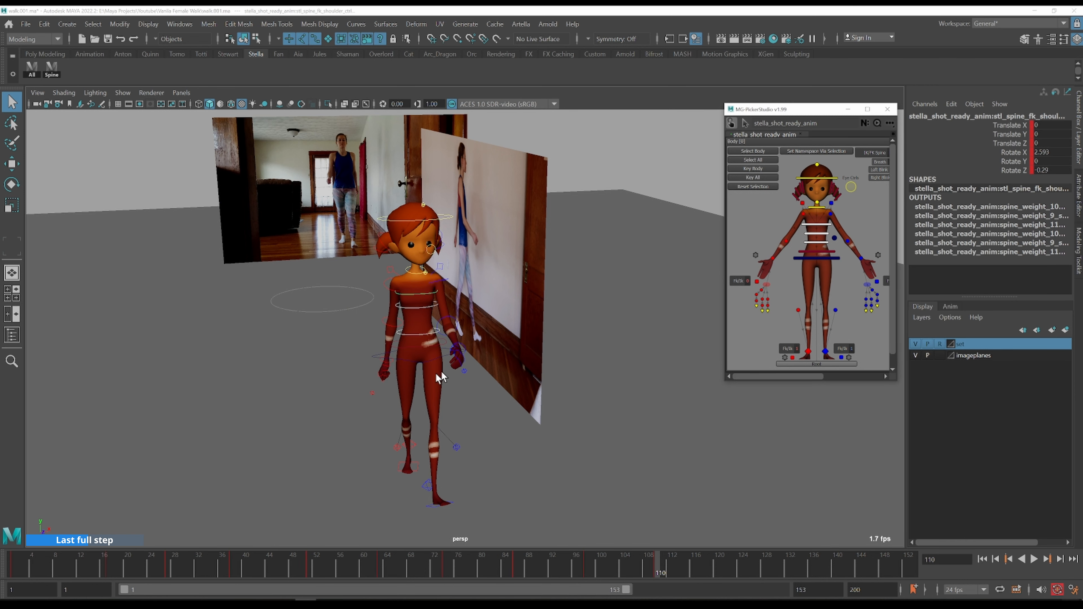
- Rotate the FK spine controls to twist the shoulders in opposition to the hips
{"action": "left_click_drag", "start_coordinate": [438, 377], "coordinate": [414, 388], "text": "alt"}
{"action": "key", "text": "e"}
{"action": "left_click_drag", "start_coordinate": [598, 467], "coordinate": [477, 311]}
{"action": "key", "text": "q"}
- Swing the right upper arm forward, rotating its FK control to about 4.2, -24 and -81.8 in X, Y and Z
{"action": "left_click", "coordinate": [482, 288]}
{"action": "key", "text": "e"}
{"action": "key", "text": "q"}
{"action": "left_click", "coordinate": [457, 286]}
{"action": "key", "text": "e"}
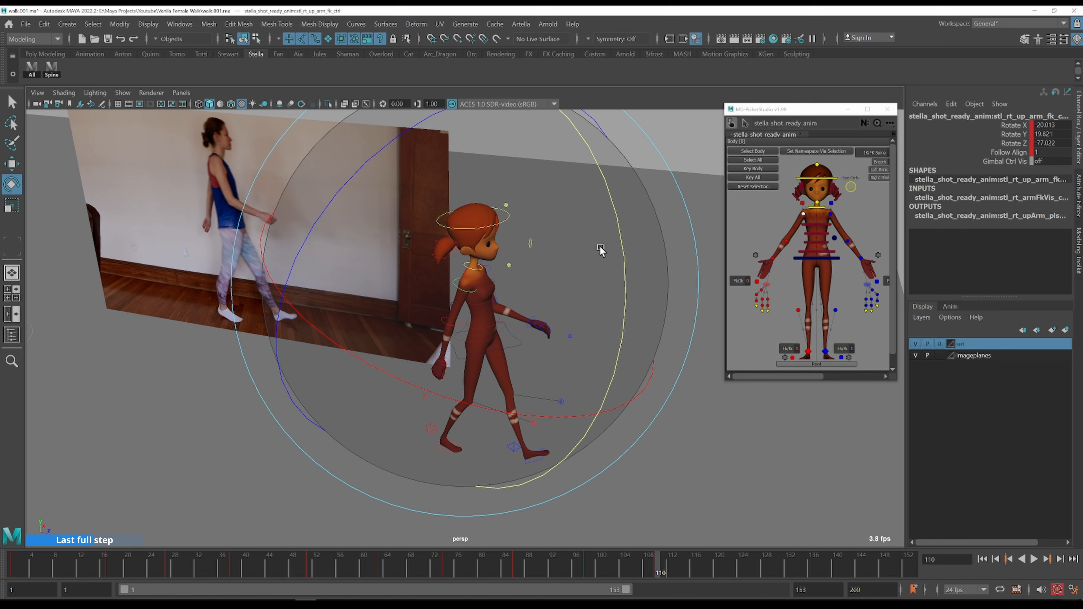
{"action": "left_click_drag", "start_coordinate": [621, 235], "coordinate": [609, 170]}
{"action": "left_click_drag", "start_coordinate": [638, 271], "coordinate": [595, 266], "text": "alt"}
{"action": "left_click_drag", "start_coordinate": [469, 324], "coordinate": [510, 259]}
{"action": "left_click_drag", "start_coordinate": [633, 405], "coordinate": [667, 347]}
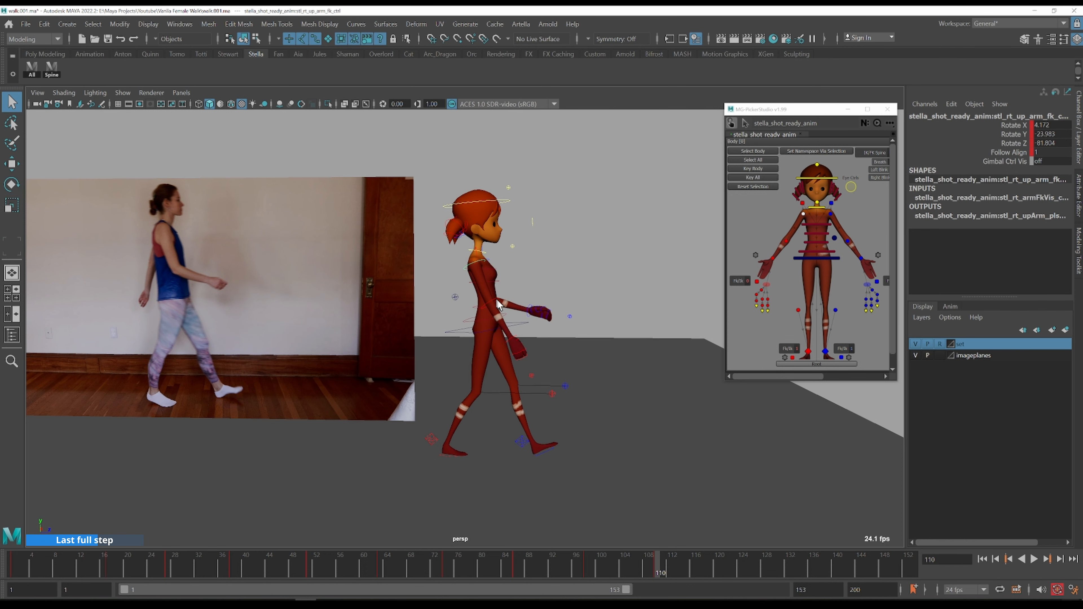
- Bend the right elbow's FK control so the forearm reaches forward
{"action": "left_click", "coordinate": [497, 299]}
{"action": "left_click", "coordinate": [697, 293]}
{"action": "key", "text": "ctrl+z"}
{"action": "left_click_drag", "start_coordinate": [699, 287], "coordinate": [617, 157]}
{"action": "key", "text": "q"}
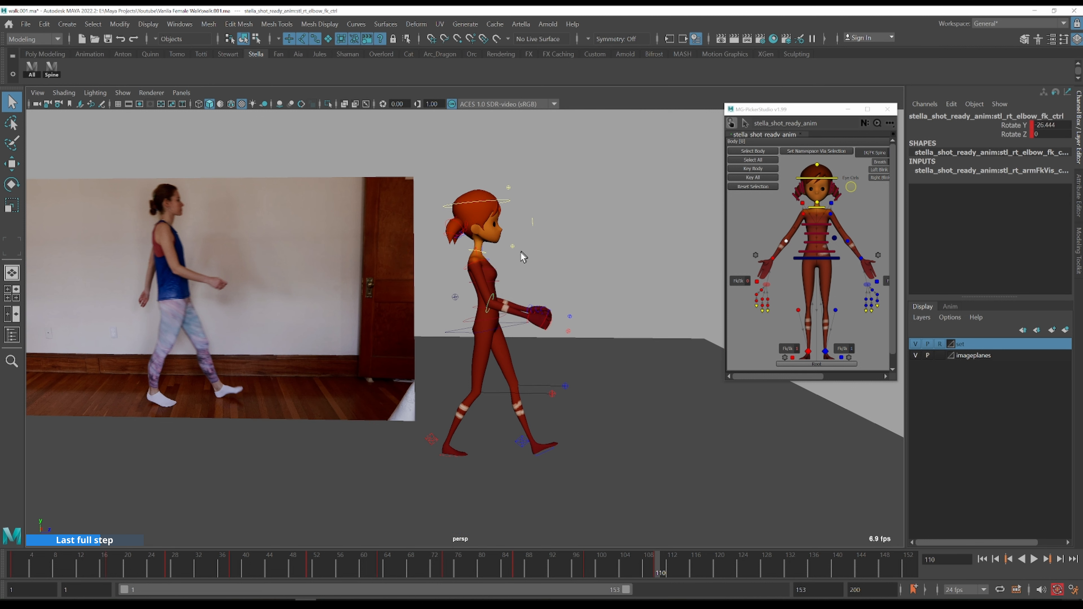
- Rotate the right clavicle control forward to Rotate Y about -6.3 and Rotate Z about -2.4
{"action": "left_click", "coordinate": [475, 252]}
{"action": "key", "text": "e"}
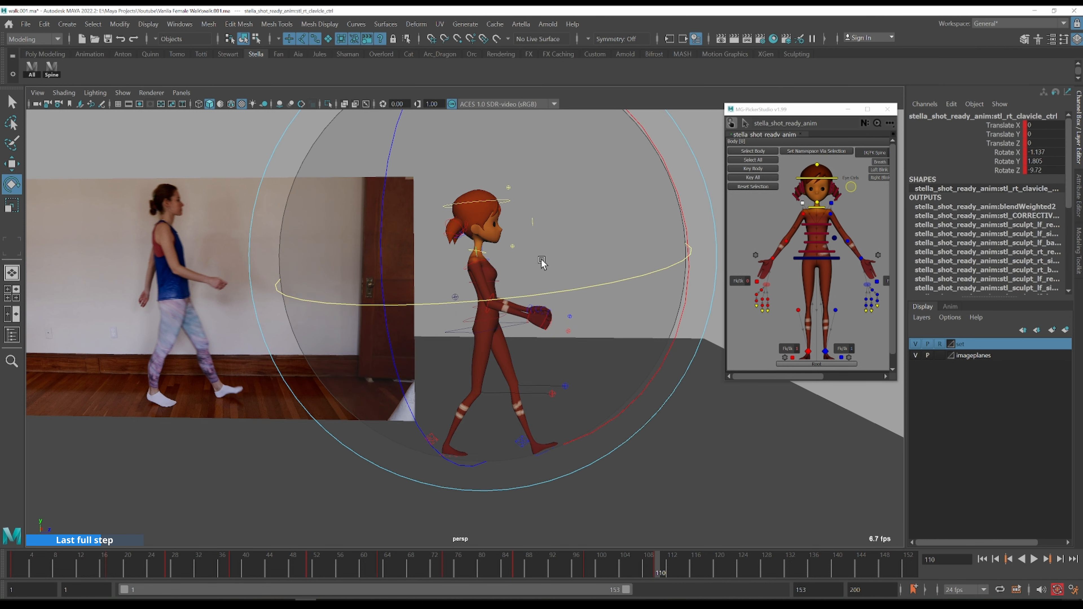
{"action": "left_click_drag", "start_coordinate": [541, 288], "coordinate": [579, 299]}
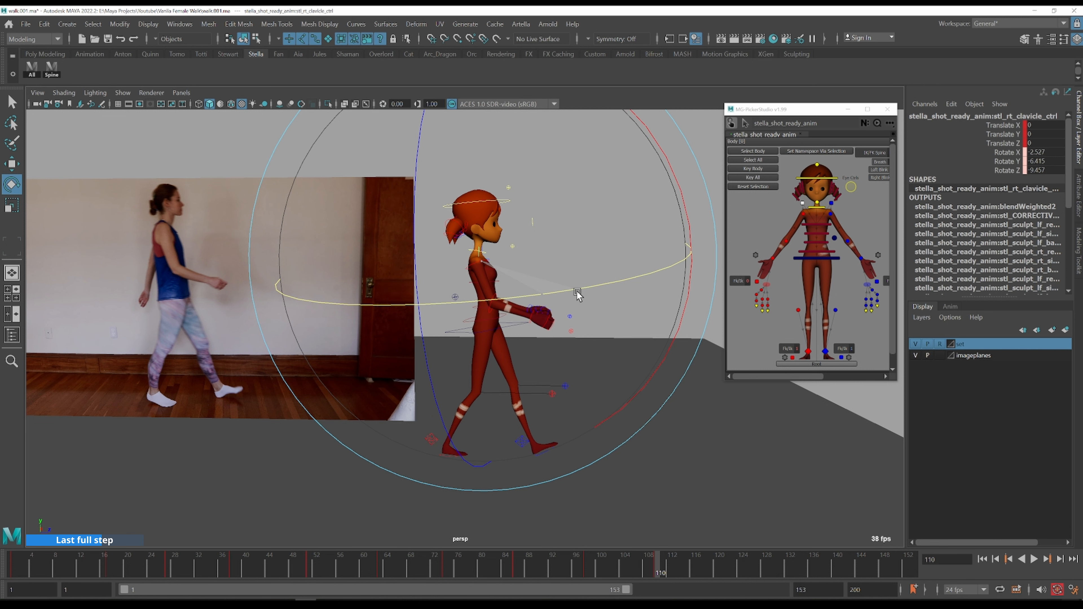
{"action": "left_click_drag", "start_coordinate": [413, 261], "coordinate": [386, 265]}
{"action": "key", "text": "q"}
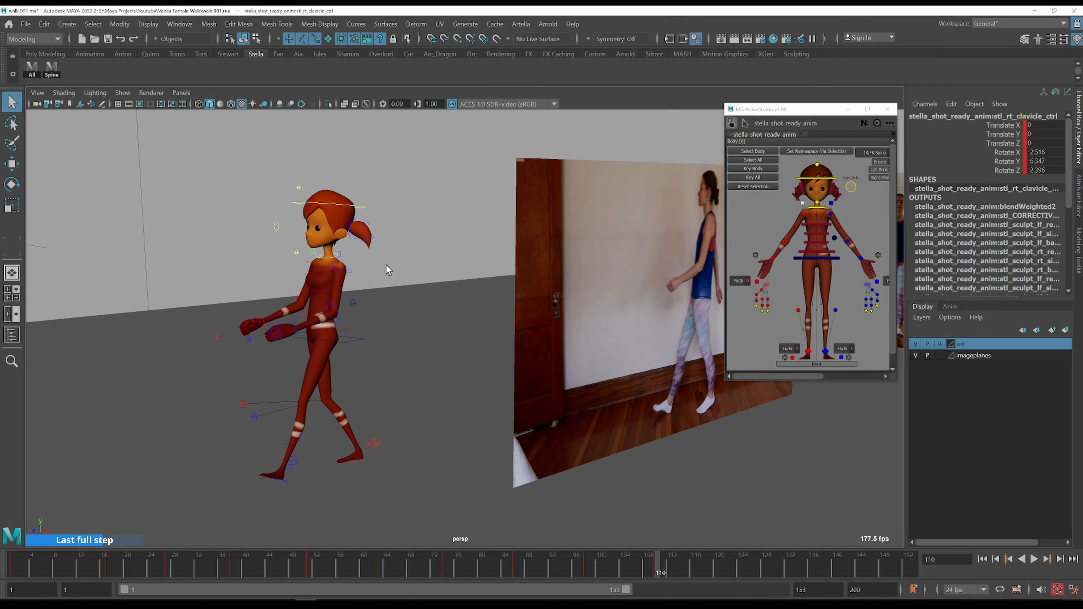
- Swing the left upper arm's FK control backward so the arm trails behind the body
{"action": "left_click", "coordinate": [350, 271]}
{"action": "key", "text": "e"}
{"action": "left_click_drag", "start_coordinate": [129, 261], "coordinate": [230, 387]}
{"action": "left_click_drag", "start_coordinate": [360, 341], "coordinate": [309, 348], "text": "alt"}
{"action": "key", "text": "q"}
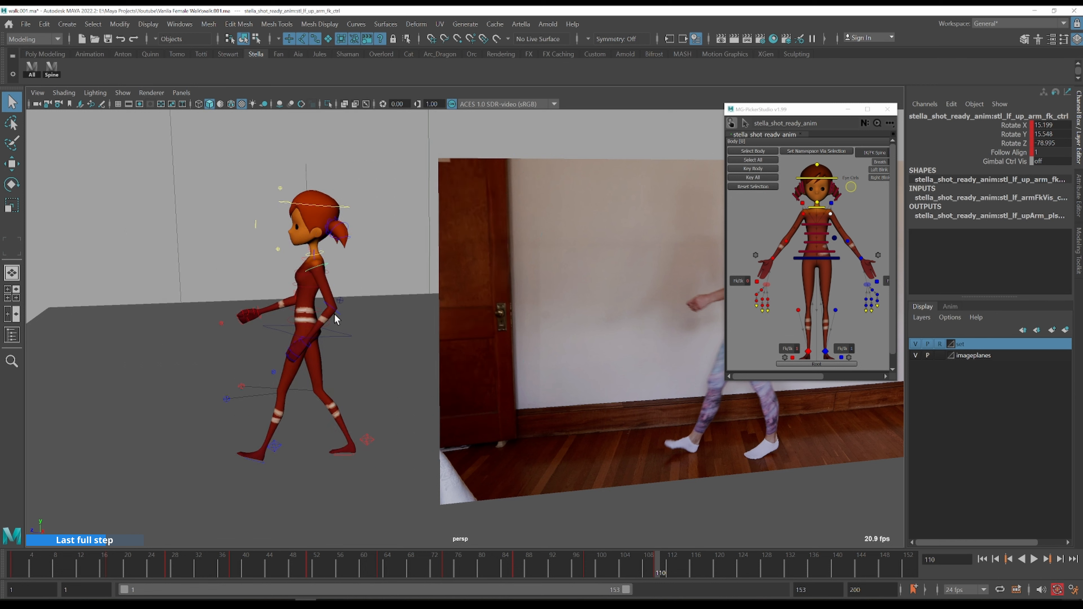
- Adjust the bend of the left elbow's FK control so the trailing forearm matches the side reference
{"action": "left_click", "coordinate": [335, 310]}
{"action": "key", "text": "e"}
{"action": "left_click_drag", "start_coordinate": [227, 487], "coordinate": [412, 499]}
{"action": "key", "text": "q"}
{"action": "left_click_drag", "start_coordinate": [346, 307], "coordinate": [157, 315], "text": "alt"}
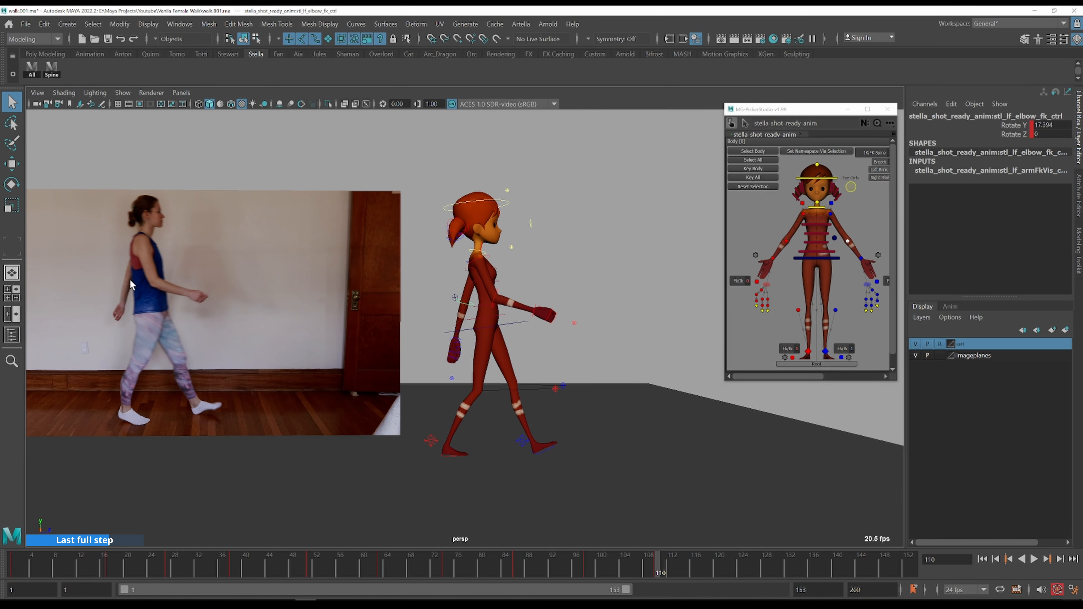
{"action": "left_click_drag", "start_coordinate": [461, 286], "coordinate": [454, 261], "text": "alt"}
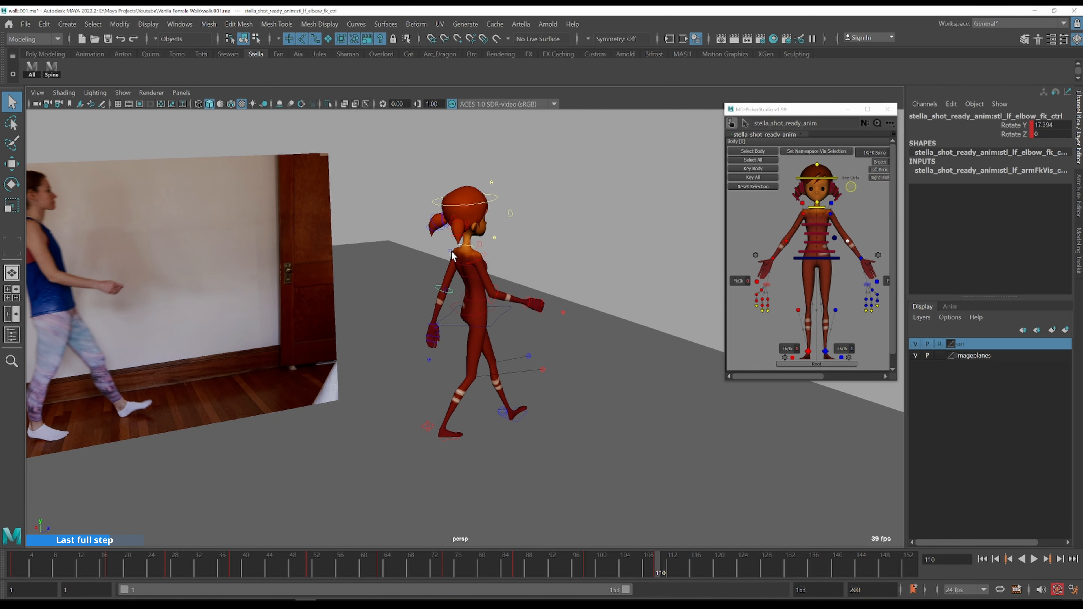
- Rotate the left clavicle control so the shoulder follows the trailing arm, with Rotate Z about -8.3
{"action": "left_click", "coordinate": [451, 252]}
{"action": "key", "text": "e"}
{"action": "left_click_drag", "start_coordinate": [542, 300], "coordinate": [551, 263], "text": "alt"}
{"action": "key", "text": "q"}
{"action": "key", "text": "f"}
{"action": "mouse_move", "coordinate": [456, 249]}
{"action": "left_mouse_down", "text": "alt"}
{"action": "mouse_move", "coordinate": [504, 258]}
{"action": "mouse_move", "coordinate": [476, 258]}
{"action": "left_mouse_up", "text": "alt"}
{"action": "scroll", "coordinate": [477, 264], "scroll_direction": "down", "scroll_amount": 5}
{"action": "key", "text": "e"}
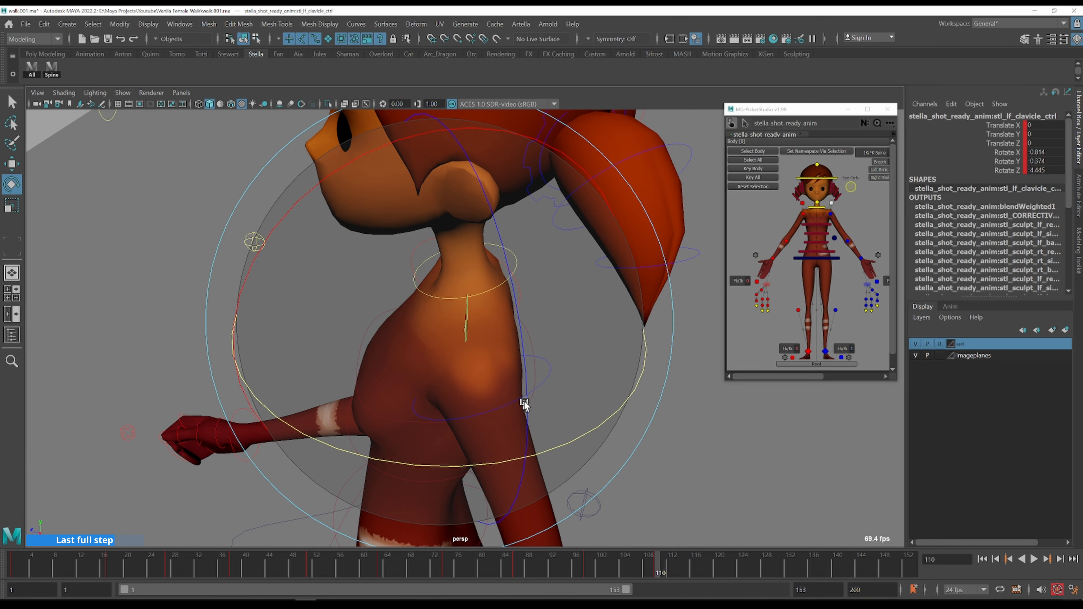
{"action": "left_click_drag", "start_coordinate": [561, 442], "coordinate": [323, 311]}
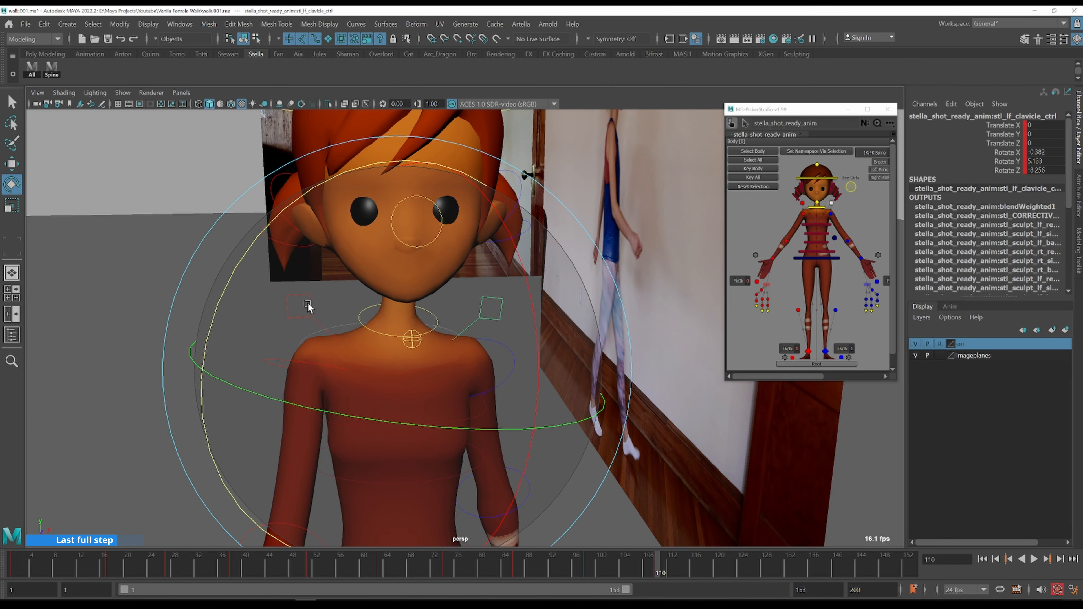
- Rotate the right clavicle control further forward to about -2.5, -10.1 and 0.1 in X, Y and Z
{"action": "left_click", "coordinate": [308, 301]}
{"action": "left_click", "coordinate": [309, 299]}
{"action": "mouse_move", "coordinate": [418, 164]}
{"action": "left_mouse_down"}
{"action": "mouse_move", "coordinate": [437, 168]}
{"action": "mouse_move", "coordinate": [427, 166]}
{"action": "left_mouse_up"}
{"action": "left_click_drag", "start_coordinate": [409, 307], "coordinate": [554, 470], "text": "alt"}
{"action": "left_click_drag", "start_coordinate": [636, 535], "coordinate": [647, 530]}
{"action": "left_click_drag", "start_coordinate": [644, 516], "coordinate": [553, 373], "text": "alt"}
{"action": "scroll", "coordinate": [544, 376], "scroll_direction": "down", "scroll_amount": 8}
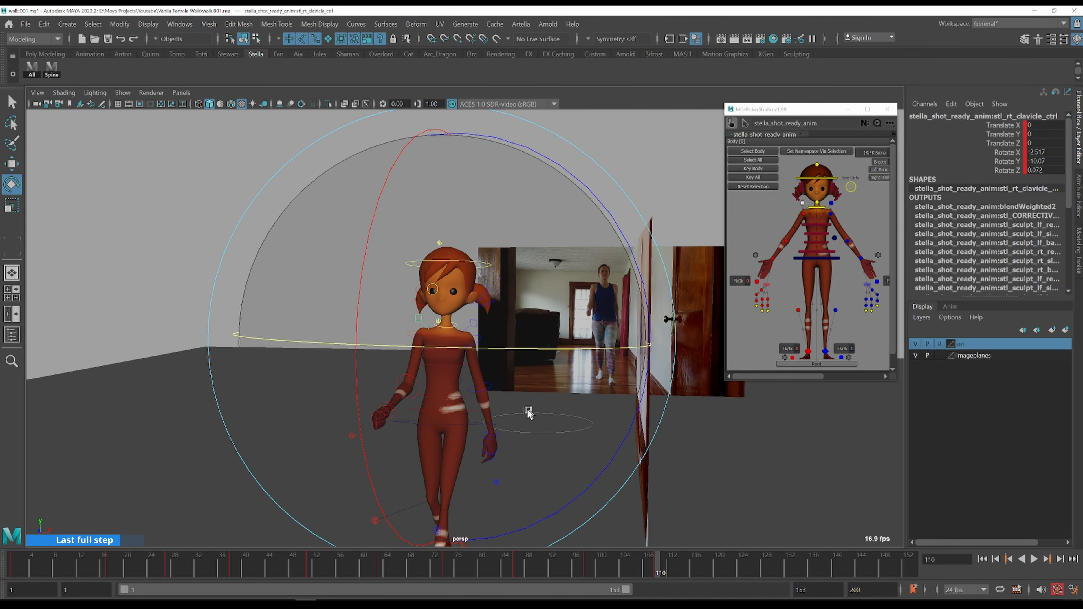
- Adjust the hip tilt of the COG control in the front view, setting Rotate Z to about 1.8
{"action": "key", "text": "q"}
{"action": "left_click", "coordinate": [475, 421]}
{"action": "key", "text": "space"}
{"action": "key", "text": "space"}
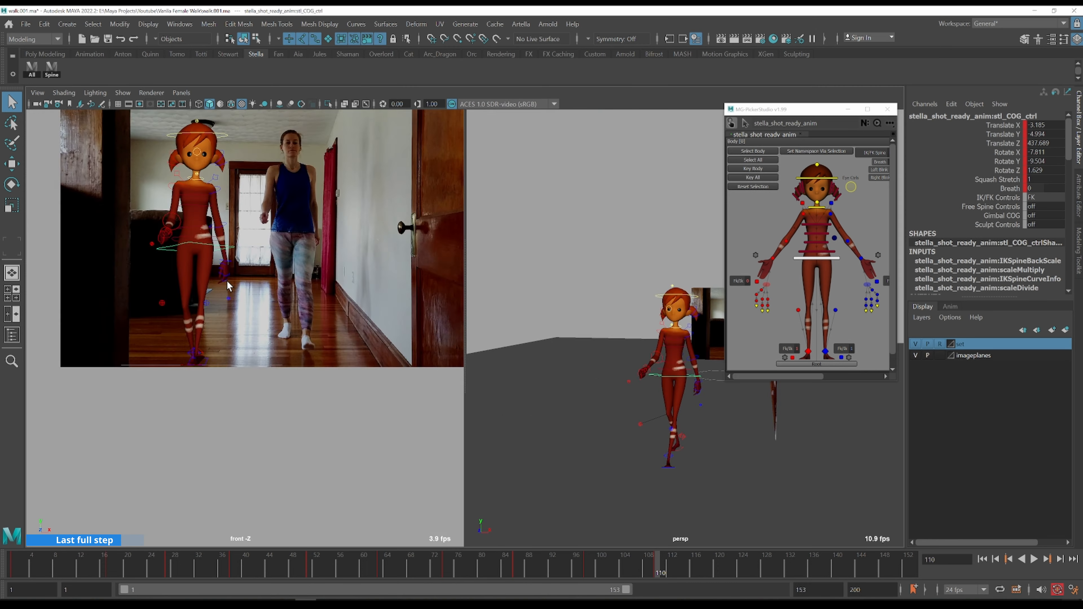
{"action": "key", "text": "space"}
{"action": "middle_click_drag", "start_coordinate": [468, 232], "coordinate": [521, 401], "text": "alt"}
{"action": "key", "text": "e"}
{"action": "left_click_drag", "start_coordinate": [591, 279], "coordinate": [592, 286]}
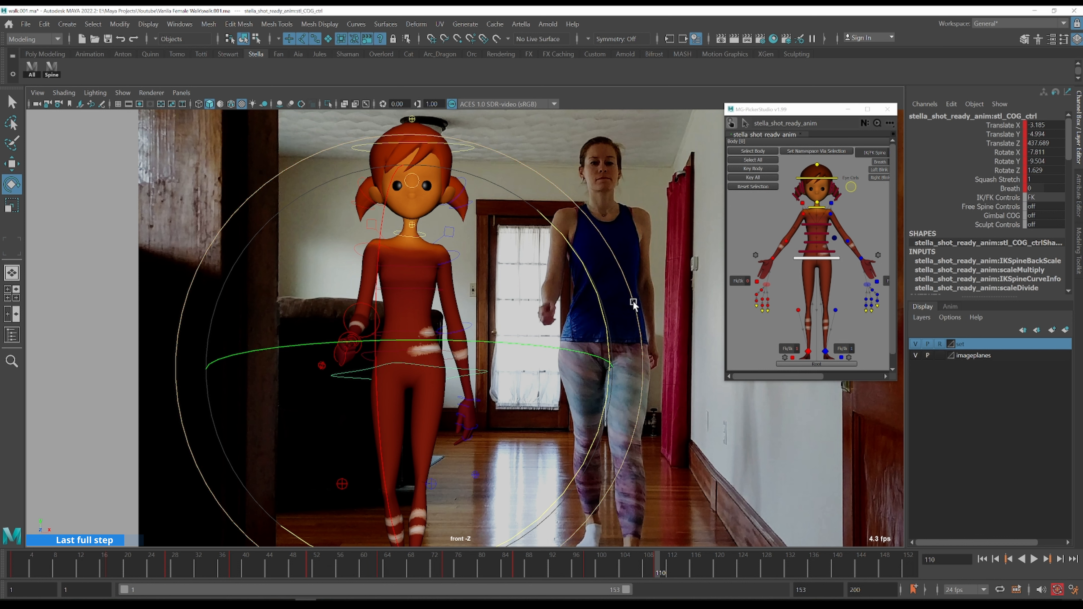
{"action": "left_click_drag", "start_coordinate": [592, 285], "coordinate": [589, 277]}
{"action": "key", "text": "Return"}
{"action": "key", "text": "ctrl+z"}
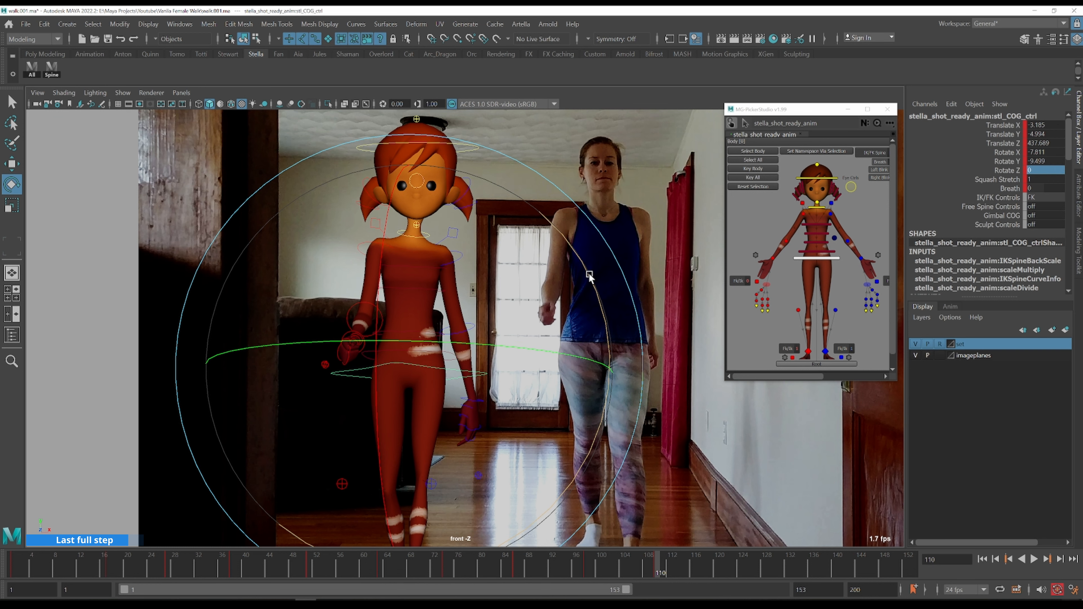
{"action": "left_click_drag", "start_coordinate": [587, 269], "coordinate": [586, 268]}
{"action": "key", "text": "q"}
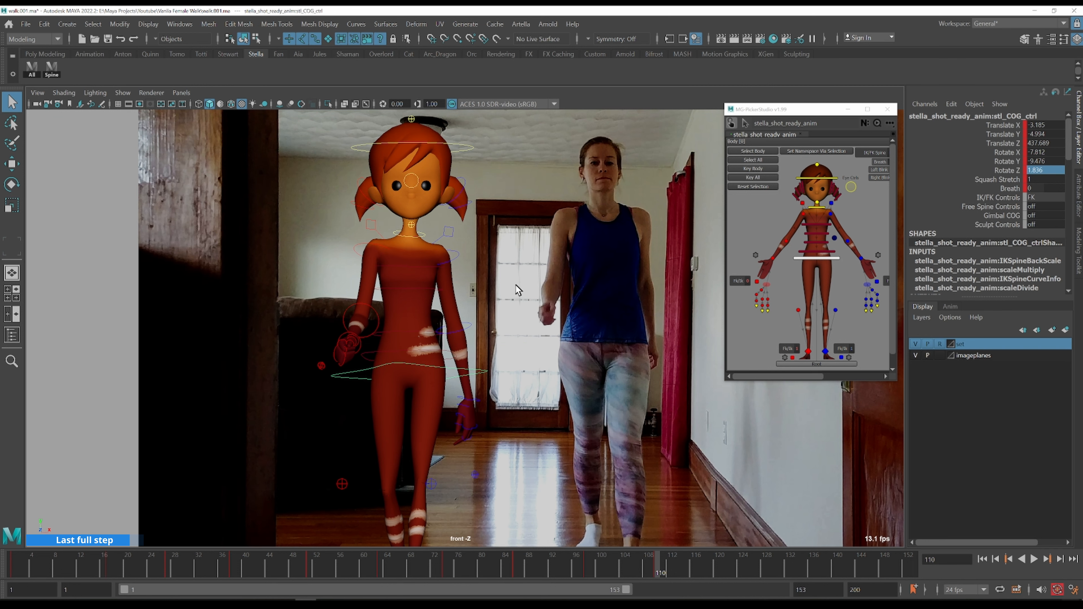
- Tilt the neck control sideways in the front view to Rotate Z about 2
{"action": "left_click", "coordinate": [426, 235]}
{"action": "key", "text": "e"}
{"action": "left_click_drag", "start_coordinate": [579, 136], "coordinate": [566, 123]}
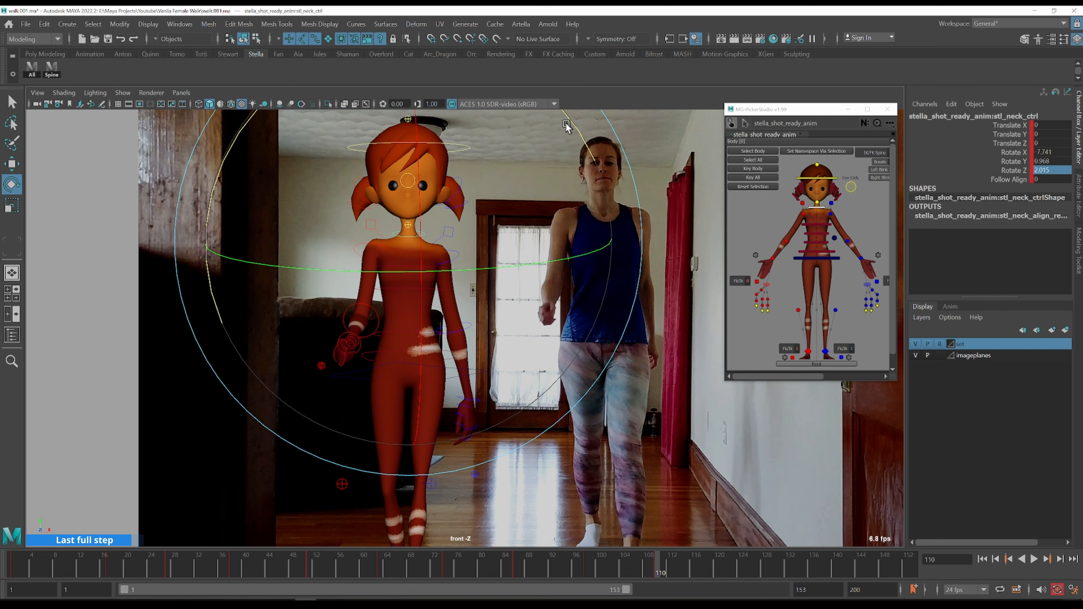
{"action": "key", "text": "q"}
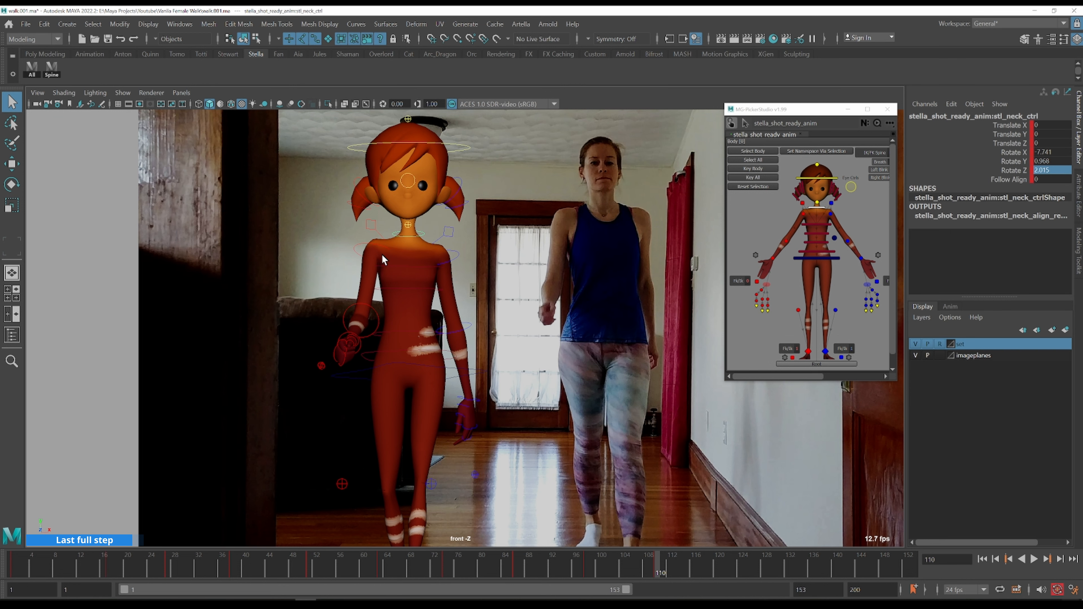
- Swing the left upper arm's FK control outward to Rotate Z about -73.5 and turn the left wrist's FK control to Rotate Z about -3.9
{"action": "left_click", "coordinate": [453, 256]}
{"action": "key", "text": "e"}
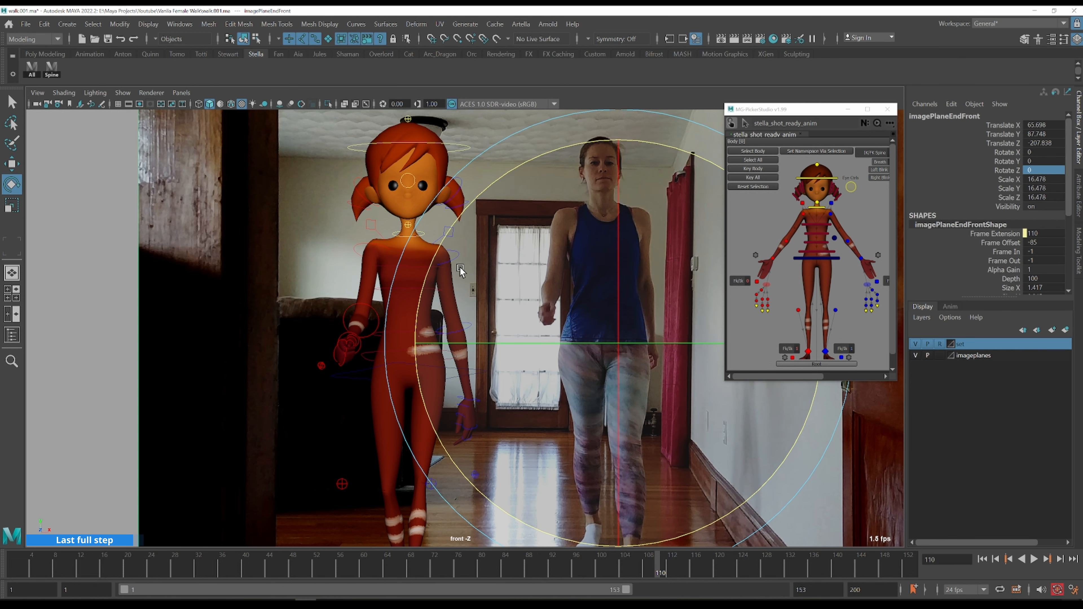
{"action": "left_click_drag", "start_coordinate": [534, 310], "coordinate": [587, 269]}
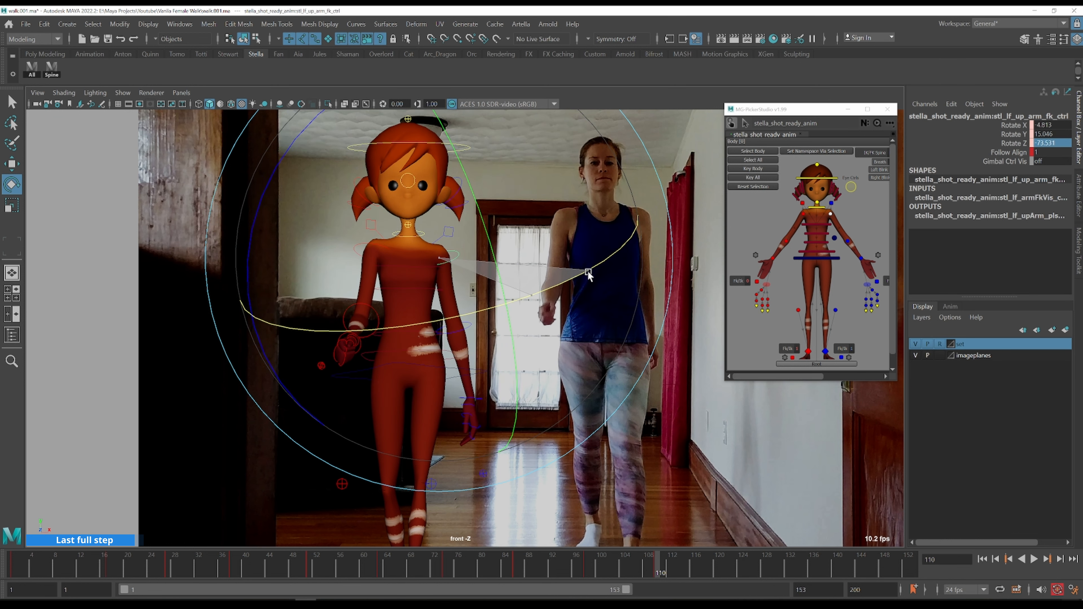
{"action": "left_click", "coordinate": [478, 401]}
{"action": "left_click_drag", "start_coordinate": [322, 256], "coordinate": [309, 298]}
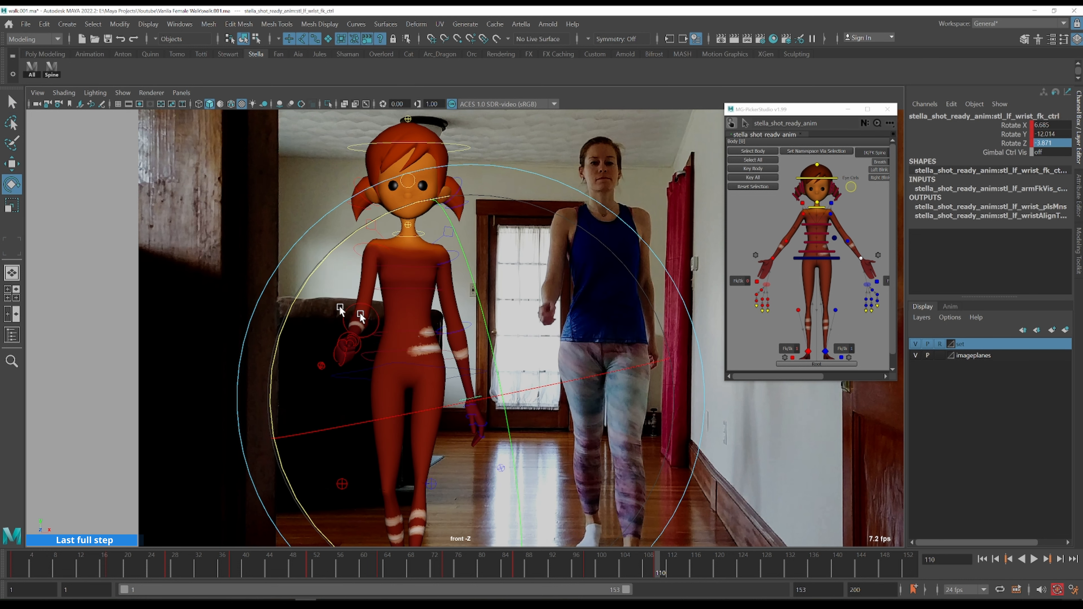
{"action": "key", "text": "q"}
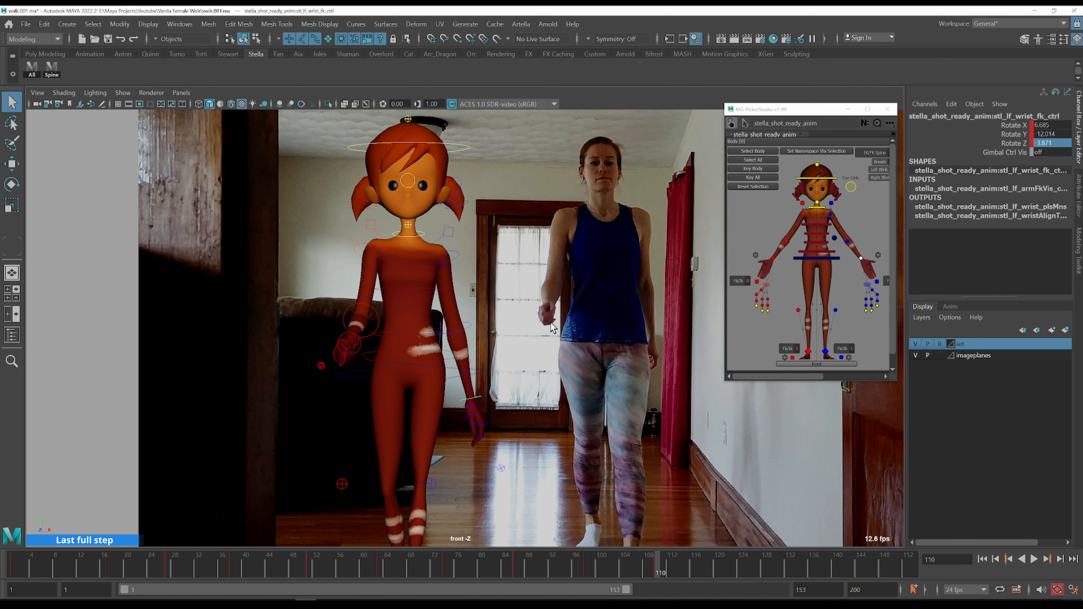
- Select all of Stella's rig controls at frame 110 and bring the perspective view around to her side
{"action": "key", "text": "space"}
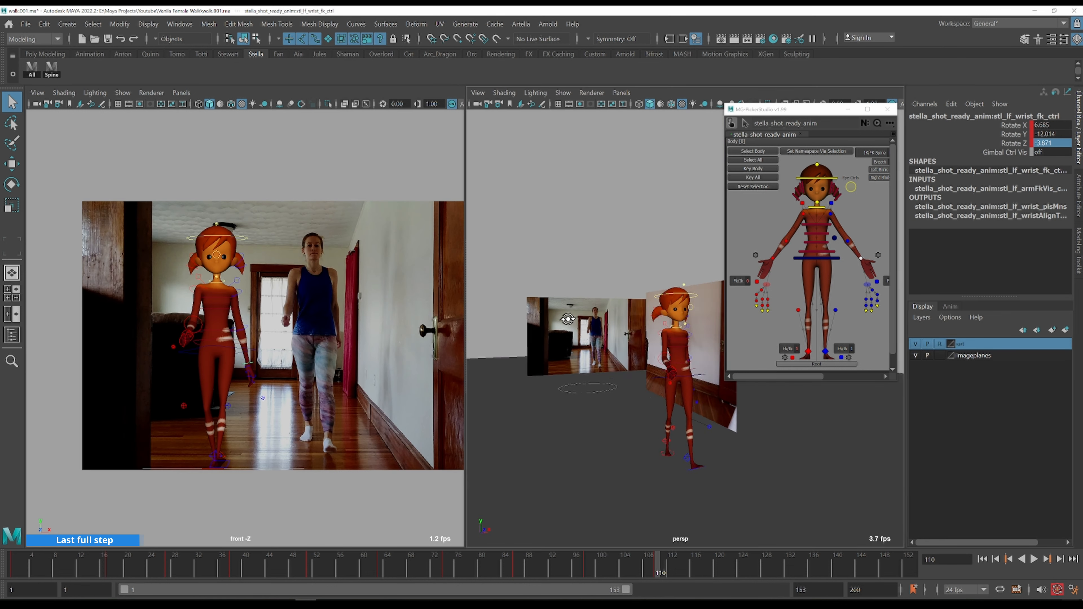
{"action": "left_click_drag", "start_coordinate": [563, 319], "coordinate": [617, 329], "text": "alt"}
{"action": "left_click", "coordinate": [43, 67]}
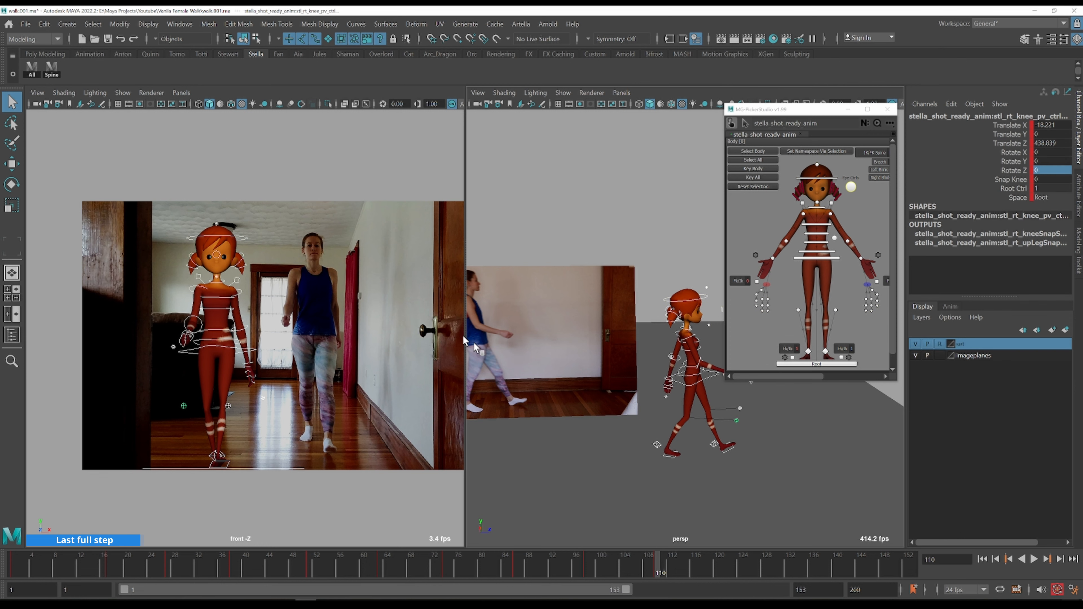
{"action": "key", "text": "space"}
{"action": "left_click_drag", "start_coordinate": [537, 350], "coordinate": [503, 358], "text": "alt"}
- Move the side reference image plane forward along Z until it stands behind Stella
{"action": "left_click", "coordinate": [284, 306]}
{"action": "key", "text": "w"}
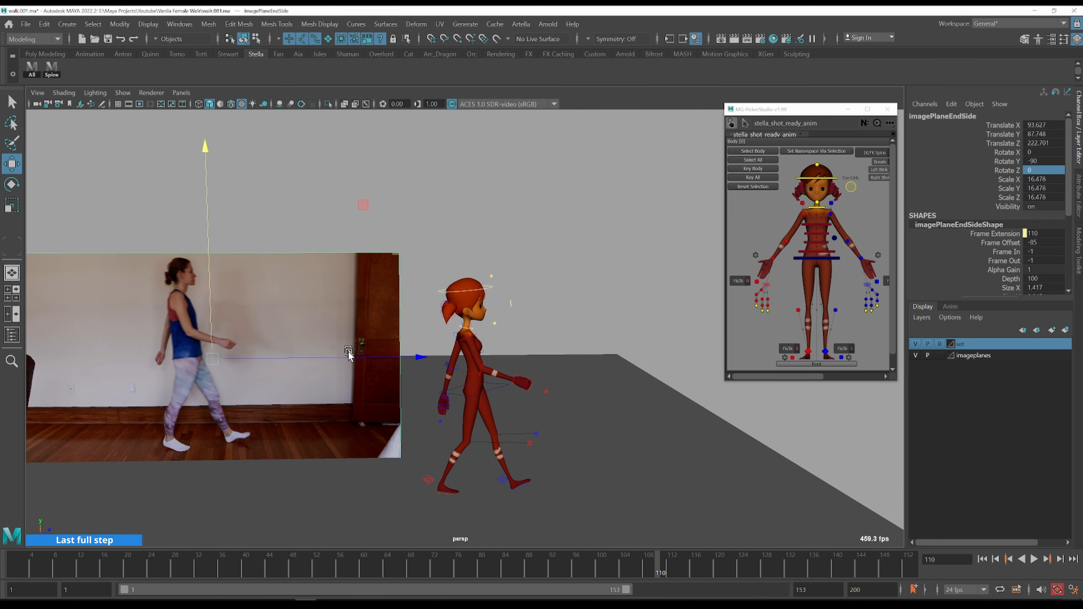
{"action": "left_click_drag", "start_coordinate": [356, 356], "coordinate": [505, 350]}
{"action": "middle_click_drag", "start_coordinate": [559, 319], "coordinate": [471, 278], "text": "alt"}
{"action": "key", "text": "q"}
- Select all rig controls and compare the side reference's feet around frames 120 to 122 for the stopping pose
{"action": "left_click", "coordinate": [33, 70]}
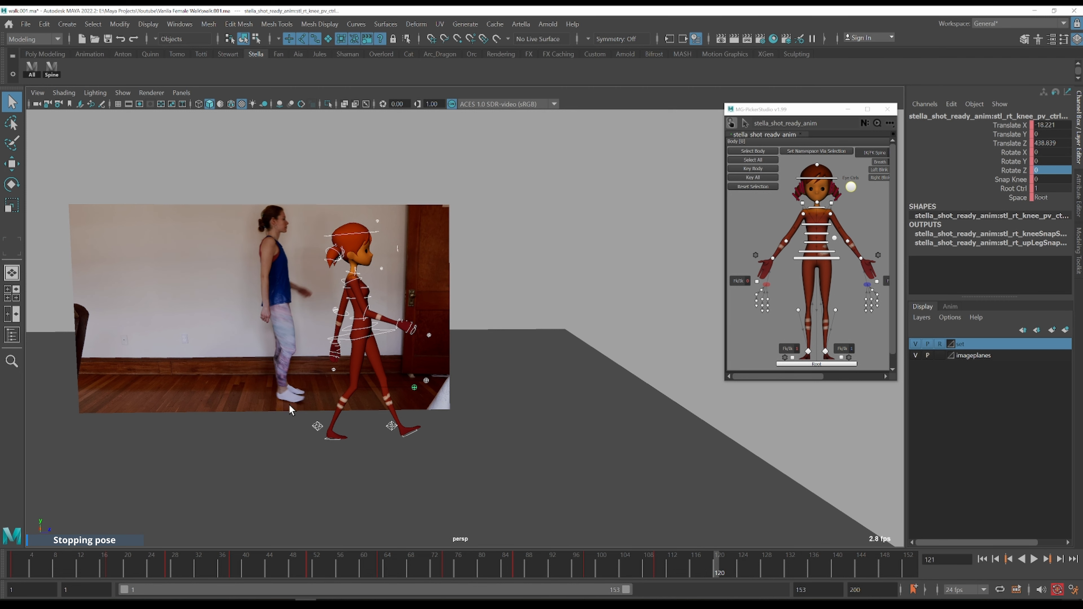
{"action": "scroll", "coordinate": [289, 402], "scroll_direction": "up", "scroll_amount": 8}
{"action": "middle_click_drag", "start_coordinate": [324, 352], "coordinate": [622, 256], "text": "alt"}
{"action": "scroll", "coordinate": [367, 389], "scroll_direction": "up", "scroll_amount": 1}
{"action": "scroll", "coordinate": [367, 395], "scroll_direction": "up", "scroll_amount": 3}
{"action": "middle_click_drag", "start_coordinate": [367, 394], "coordinate": [449, 271], "text": "alt"}
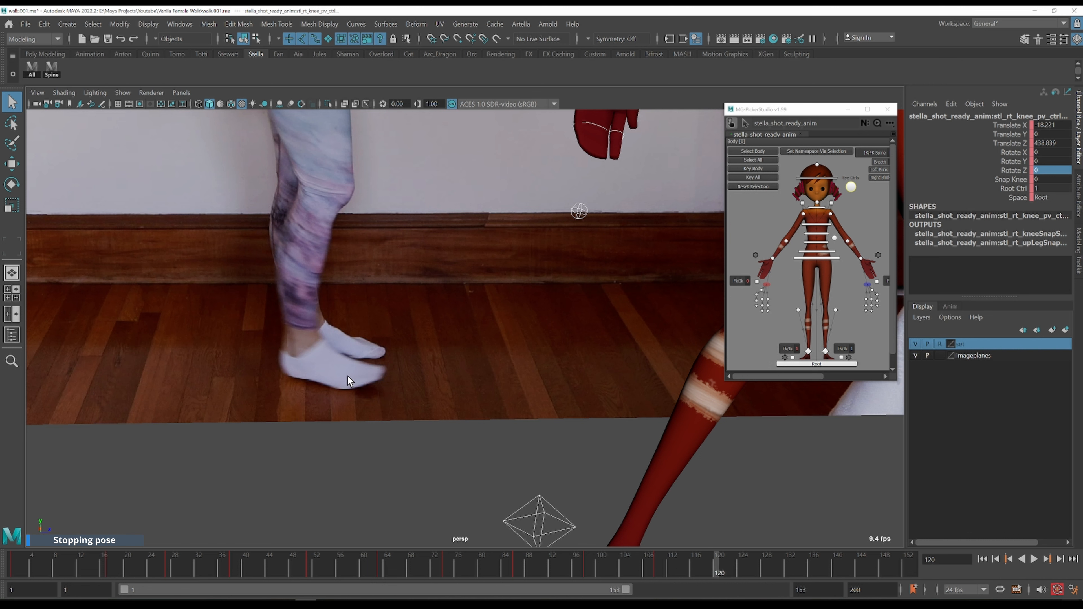
{"action": "key", "text": "alt+period"}
{"action": "key", "text": "alt+period"}
{"action": "key", "text": "alt+comma"}
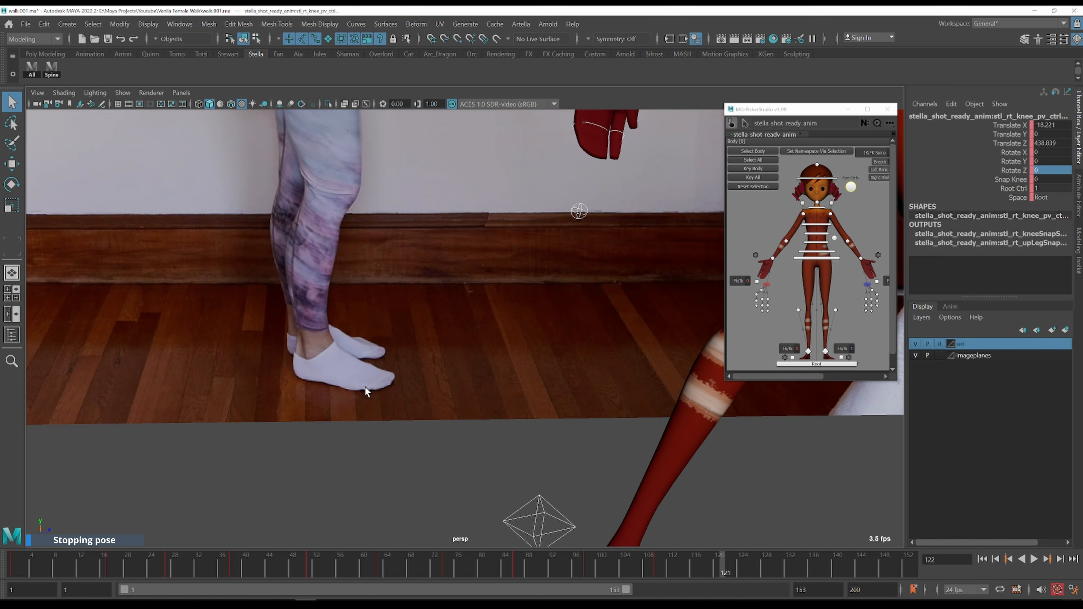
{"action": "key", "text": "alt+period"}
{"action": "key", "text": "alt+comma"}
{"action": "key", "text": "alt+period"}
{"action": "key", "text": "alt+comma"}
{"action": "scroll", "coordinate": [368, 311], "scroll_direction": "down", "scroll_amount": 1}
{"action": "scroll", "coordinate": [369, 317], "scroll_direction": "down", "scroll_amount": 5}
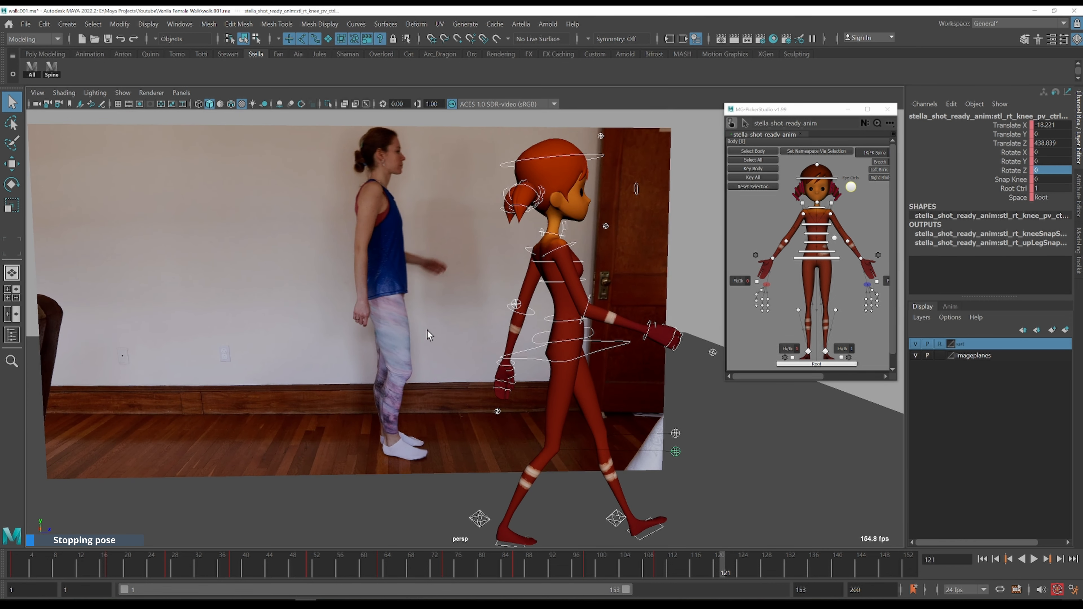
- Compare the front reference's feet around frames 120 to 122 and key all controls at frame 121
{"action": "key", "text": "space"}
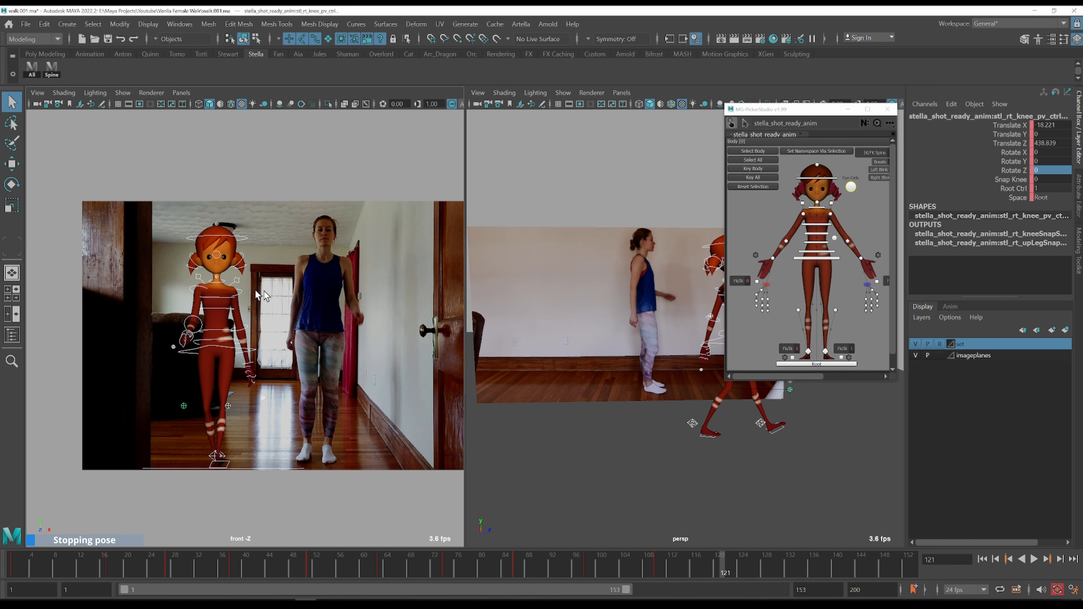
{"action": "key", "text": "space"}
{"action": "middle_click_drag", "start_coordinate": [593, 460], "coordinate": [503, 224], "text": "alt"}
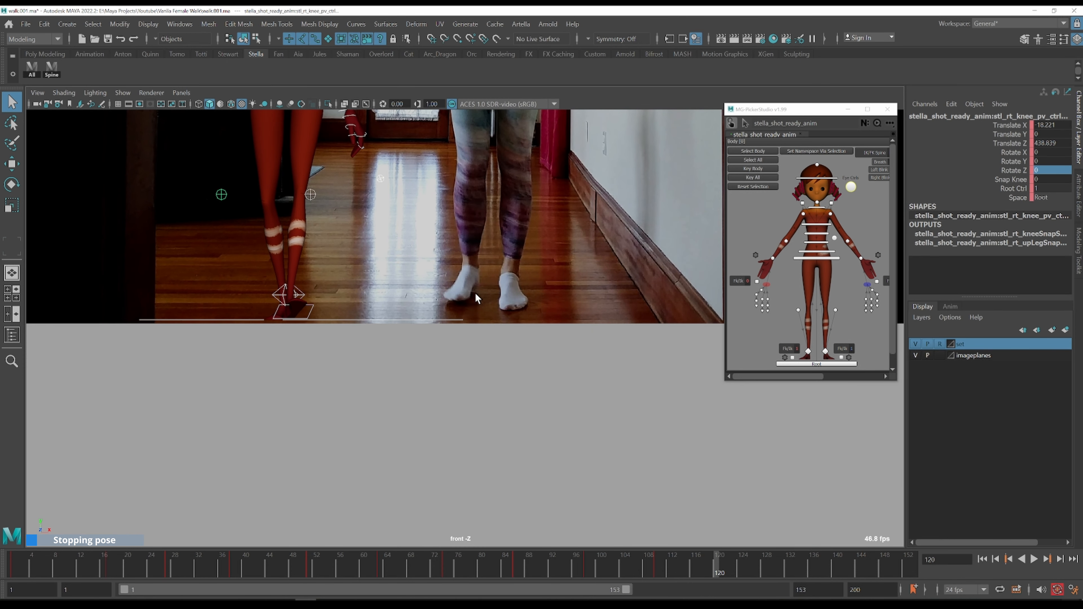
{"action": "key", "text": "alt+period"}
{"action": "key", "text": "alt+period"}
{"action": "key", "text": "alt+comma"}
{"action": "key", "text": "space"}
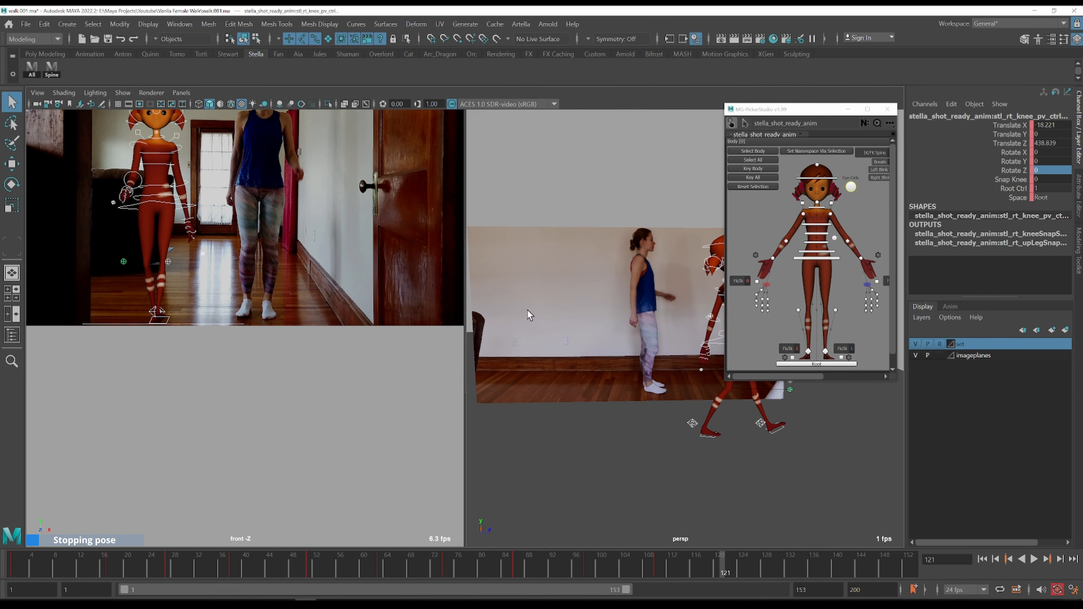
{"action": "key", "text": "space"}
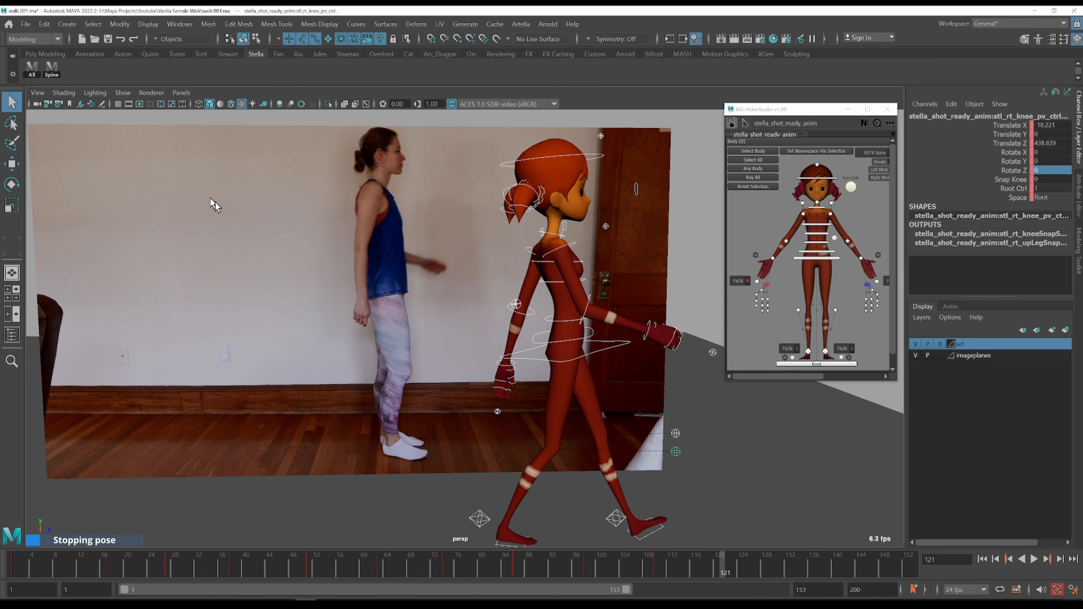
{"action": "middle_click_drag", "start_coordinate": [431, 274], "coordinate": [304, 260], "text": "alt"}
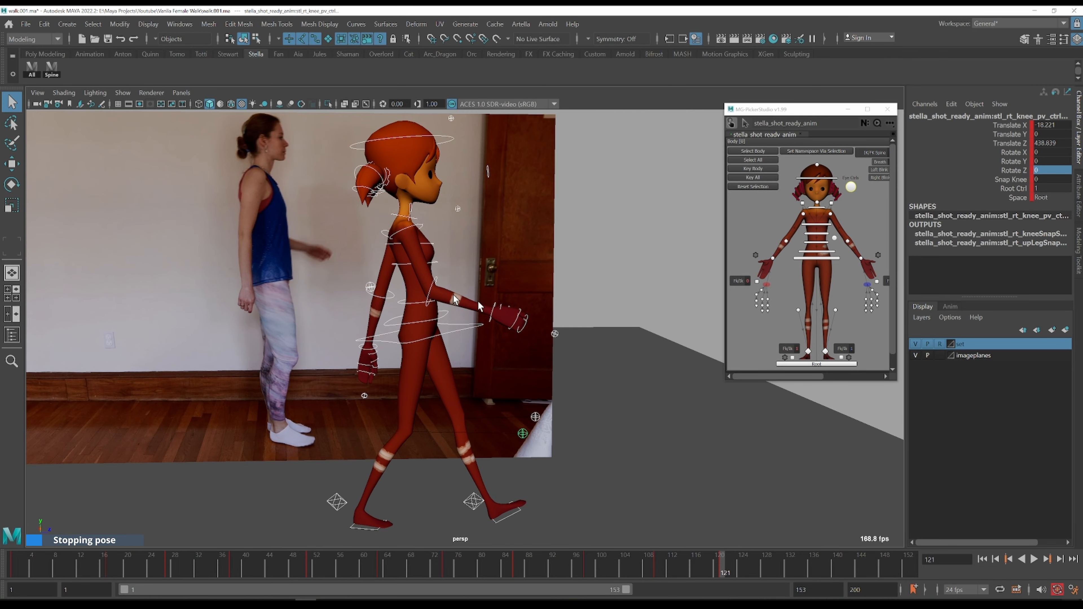
{"action": "left_click", "coordinate": [468, 326]}
{"action": "key", "text": "w"}
{"action": "scroll", "coordinate": [462, 337], "scroll_direction": "down", "scroll_amount": 2}
{"action": "key", "text": "q"}
{"action": "left_click", "coordinate": [460, 326]}
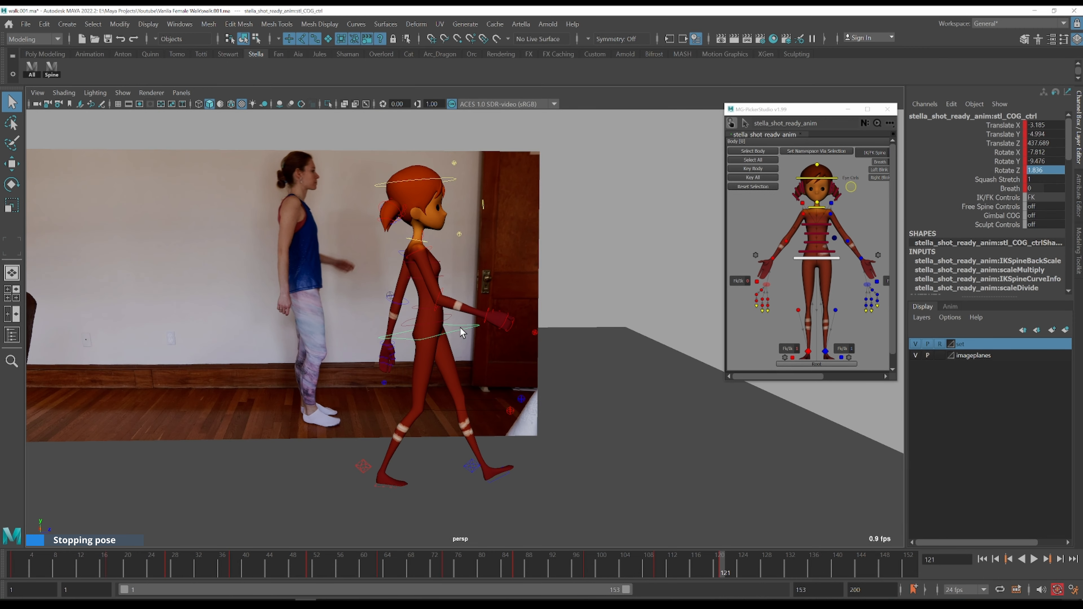
{"action": "key", "text": "w"}
{"action": "key", "text": "q"}
- Set the left foot IK control's Foot Roll to 0 so the foot lies flat
{"action": "left_click", "coordinate": [469, 466]}
{"action": "key", "text": "."}
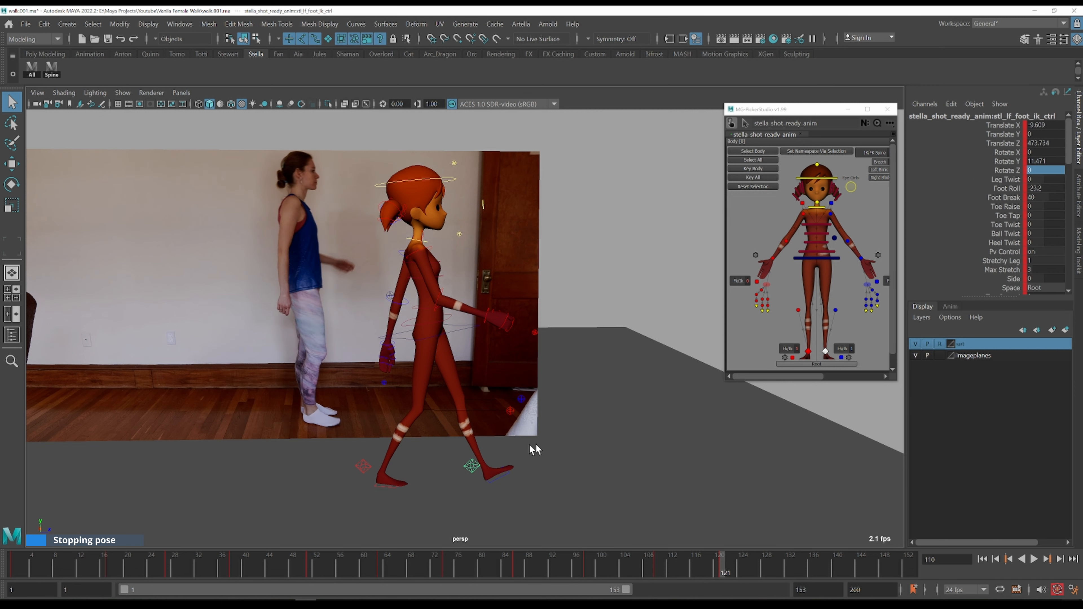
{"action": "left_click", "coordinate": [1046, 188]}
{"action": "type", "text": "0"}
{"action": "key", "text": "Return"}
- Move the right foot IK control forward beside the left foot, to Translate Z about 474.8
{"action": "left_click", "coordinate": [360, 468]}
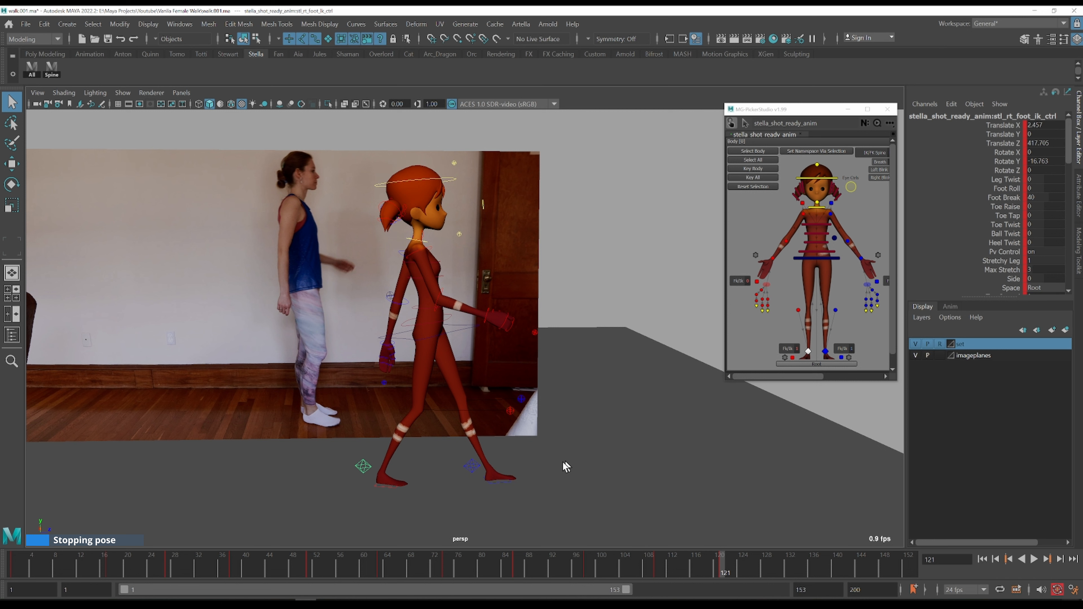
{"action": "key", "text": "w"}
{"action": "left_click_drag", "start_coordinate": [523, 471], "coordinate": [633, 465]}
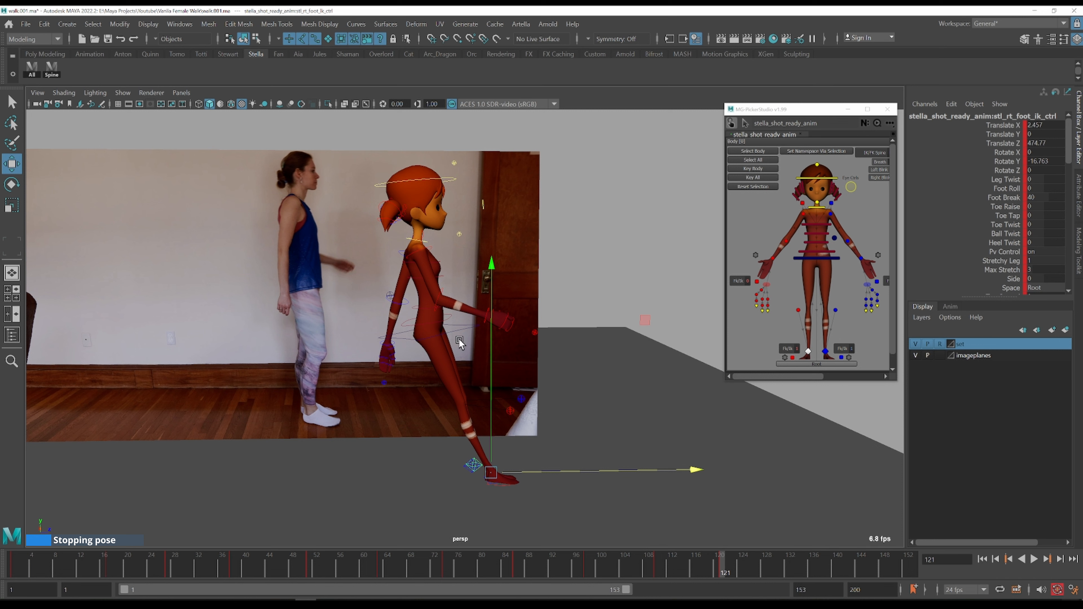
{"action": "key", "text": "q"}
- Move the COG over the feet to Translate Z about 462.4 and Translate Y about -0.6, shifting both knee pole vectors forward
{"action": "left_click", "coordinate": [463, 327]}
{"action": "key", "text": "w"}
{"action": "left_click_drag", "start_coordinate": [551, 327], "coordinate": [599, 329]}
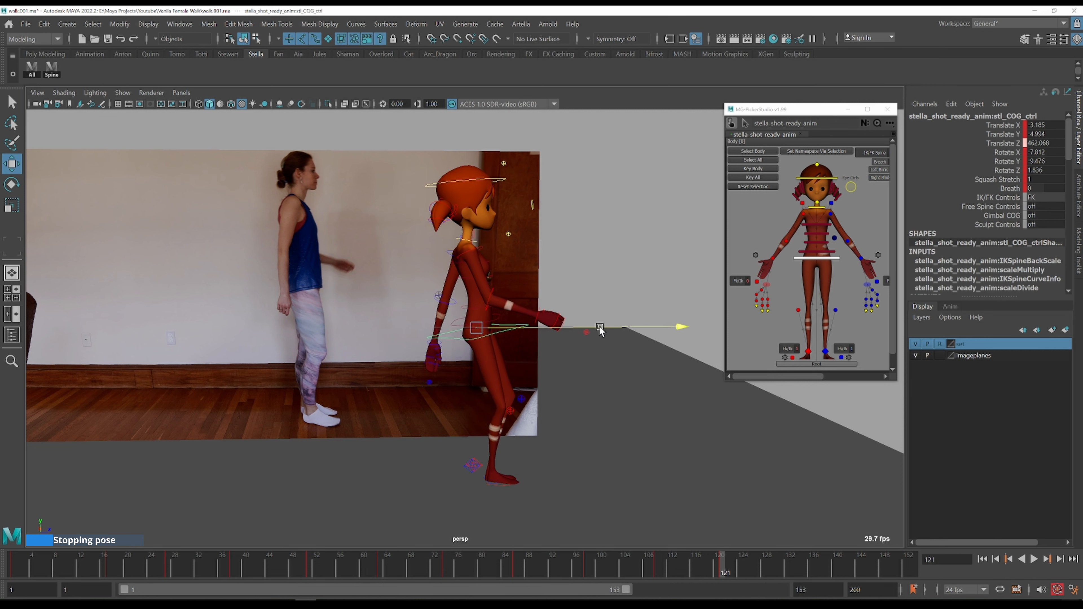
{"action": "left_click_drag", "start_coordinate": [481, 305], "coordinate": [476, 292]}
{"action": "left_click_drag", "start_coordinate": [508, 410], "coordinate": [569, 409]}
{"action": "left_click", "coordinate": [505, 322]}
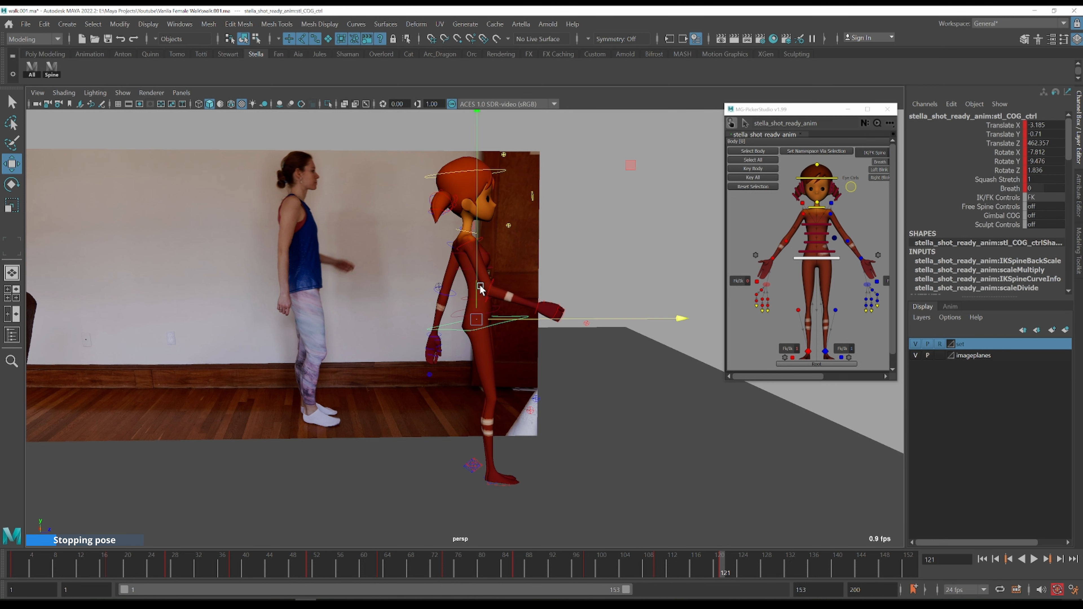
{"action": "left_click_drag", "start_coordinate": [475, 287], "coordinate": [477, 286]}
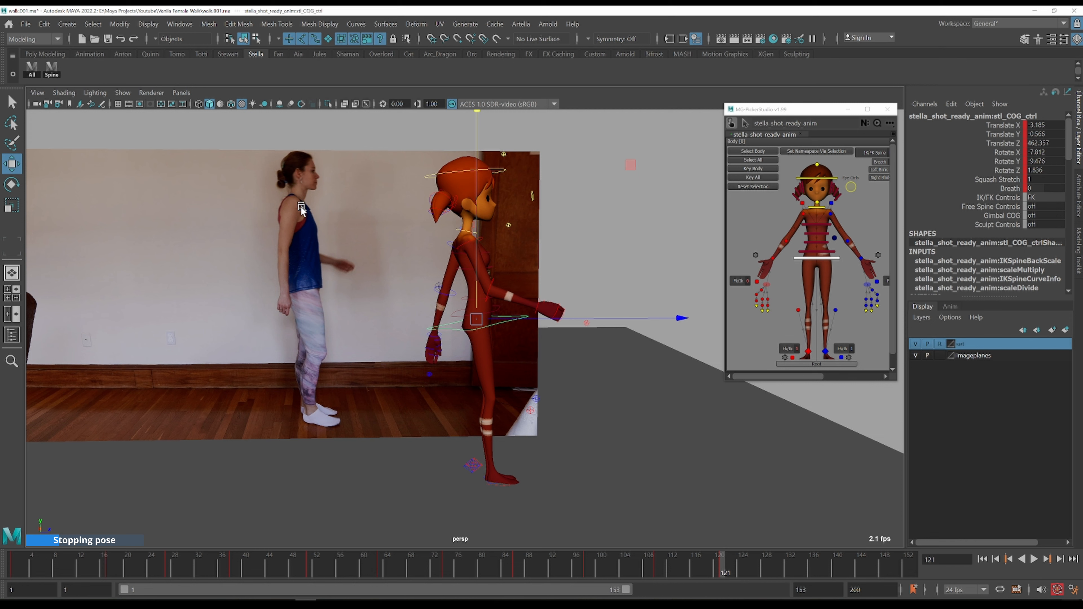
- In the shotcam_side view, move the COG control forward to Translate Z about 464.9 and up to Translate Y about -0.15
{"action": "left_click", "coordinate": [182, 93]}
{"action": "mouse_move", "coordinate": [214, 127]}
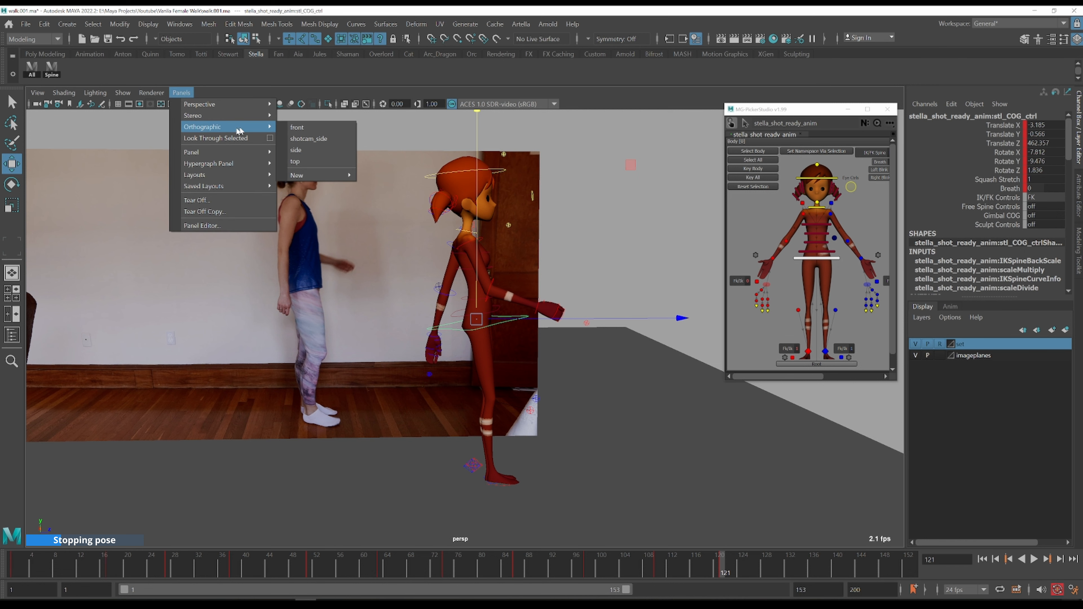
{"action": "left_click", "coordinate": [327, 138]}
{"action": "middle_click_drag", "start_coordinate": [521, 283], "coordinate": [282, 260], "text": "alt"}
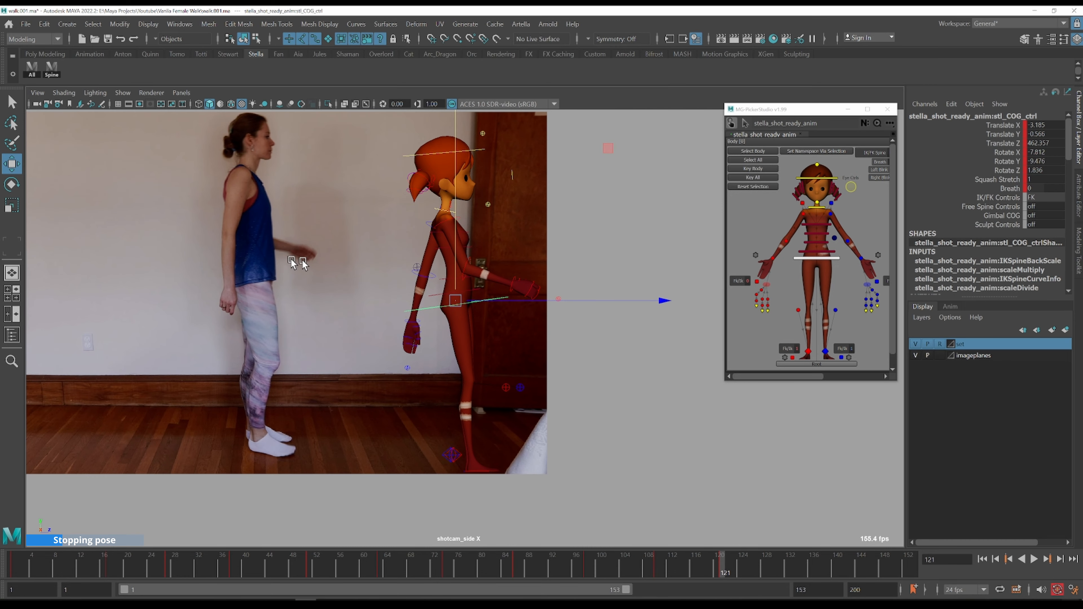
{"action": "left_click_drag", "start_coordinate": [572, 302], "coordinate": [575, 302]}
{"action": "left_click_drag", "start_coordinate": [575, 300], "coordinate": [576, 299]}
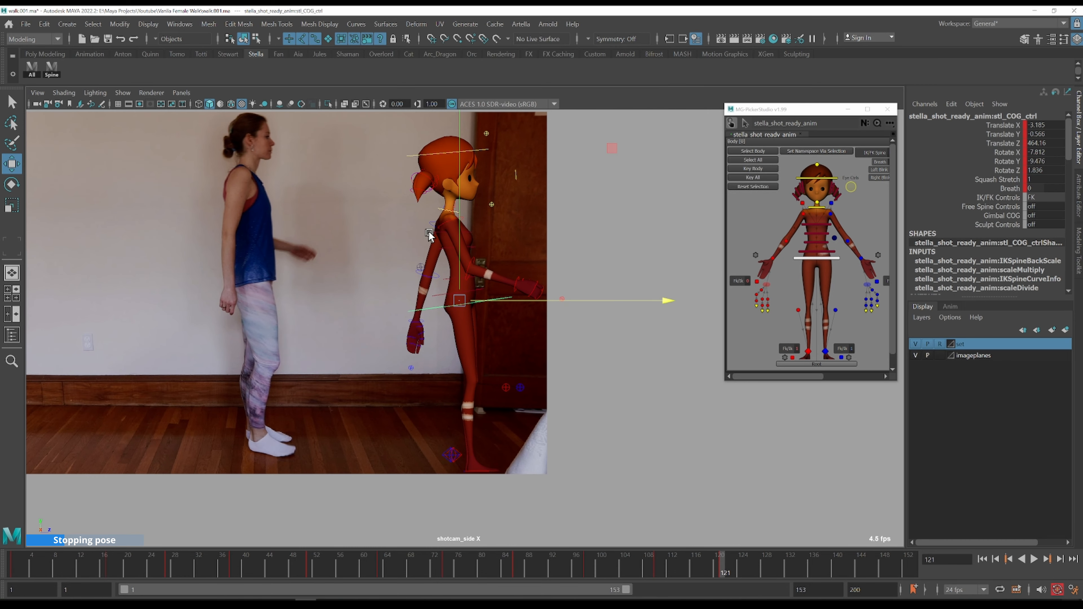
{"action": "left_click_drag", "start_coordinate": [459, 221], "coordinate": [460, 218]}
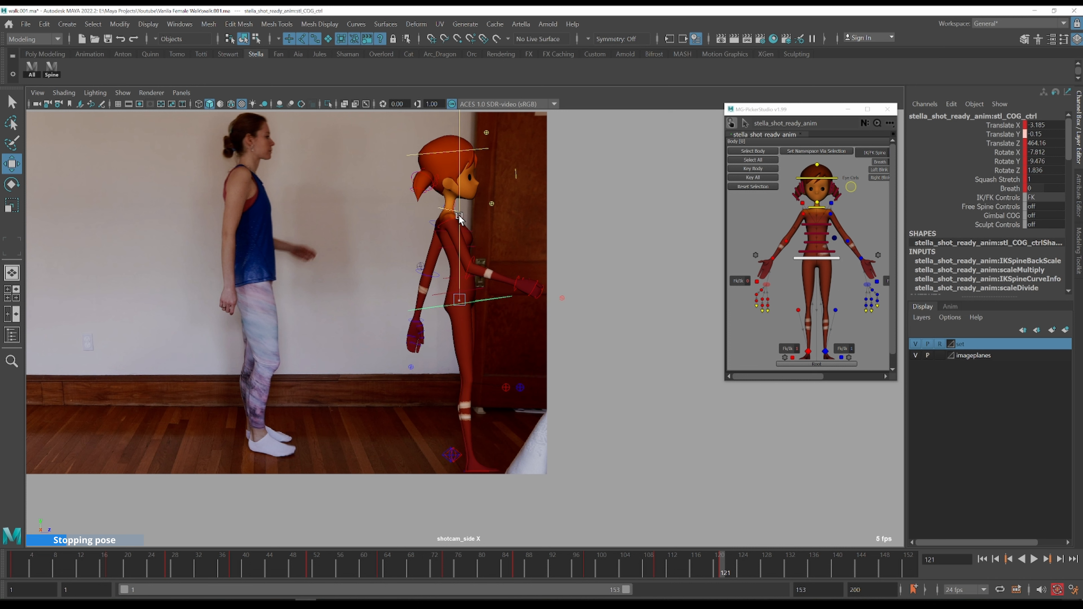
{"action": "left_click_drag", "start_coordinate": [508, 301], "coordinate": [514, 301]}
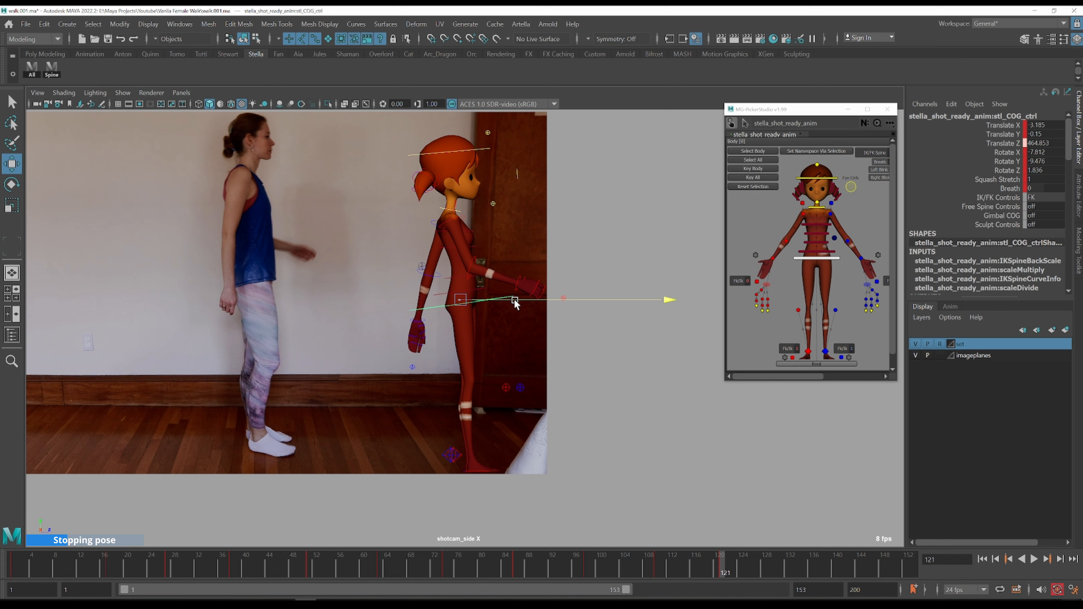
- Set the COG's Rotate Y to 0 and tilt the body forward to Rotate X about -3.7
{"action": "key", "text": "q"}
{"action": "double_click", "coordinate": [1043, 161]}
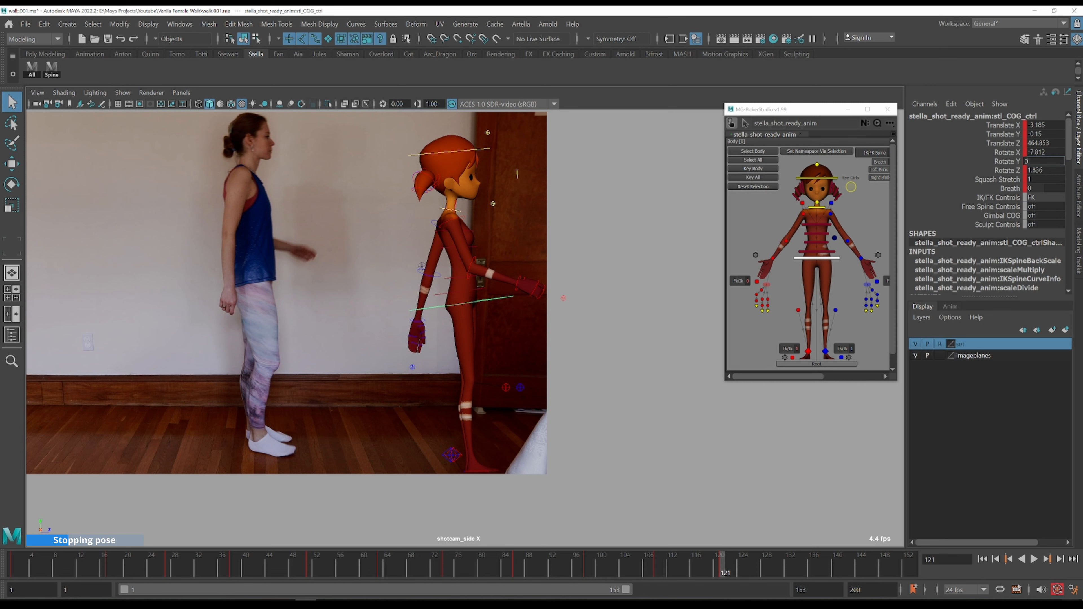
{"action": "key", "text": "Return"}
{"action": "key", "text": "e"}
{"action": "mouse_move", "coordinate": [614, 174]}
{"action": "left_mouse_down"}
{"action": "mouse_move", "coordinate": [633, 182]}
{"action": "mouse_move", "coordinate": [622, 181]}
{"action": "left_mouse_up"}
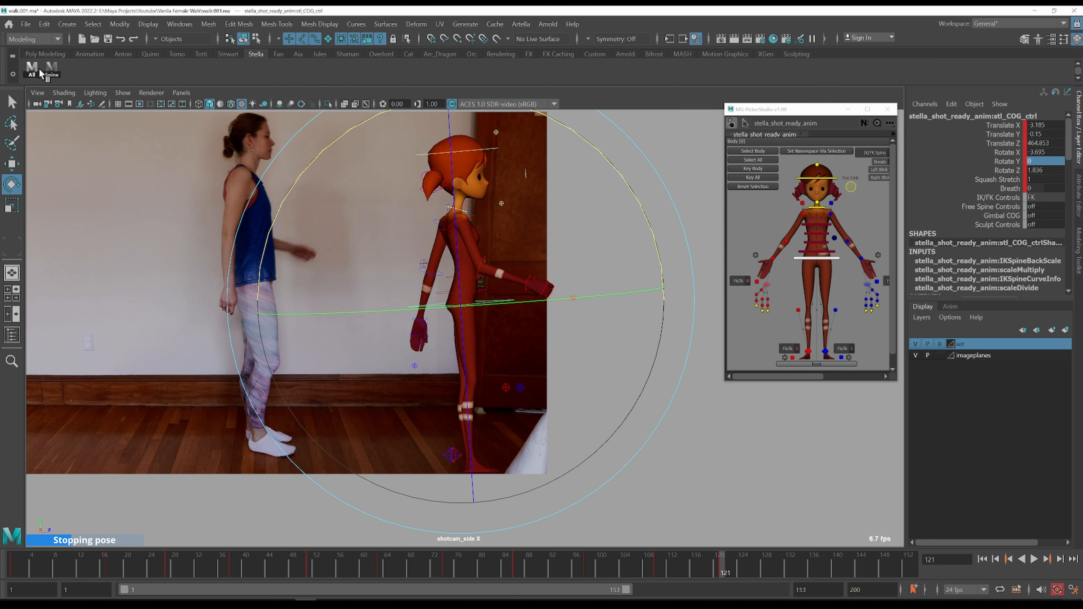
- Bend the spine FK controls together to Rotate X about 3.3
{"action": "left_click", "coordinate": [52, 68]}
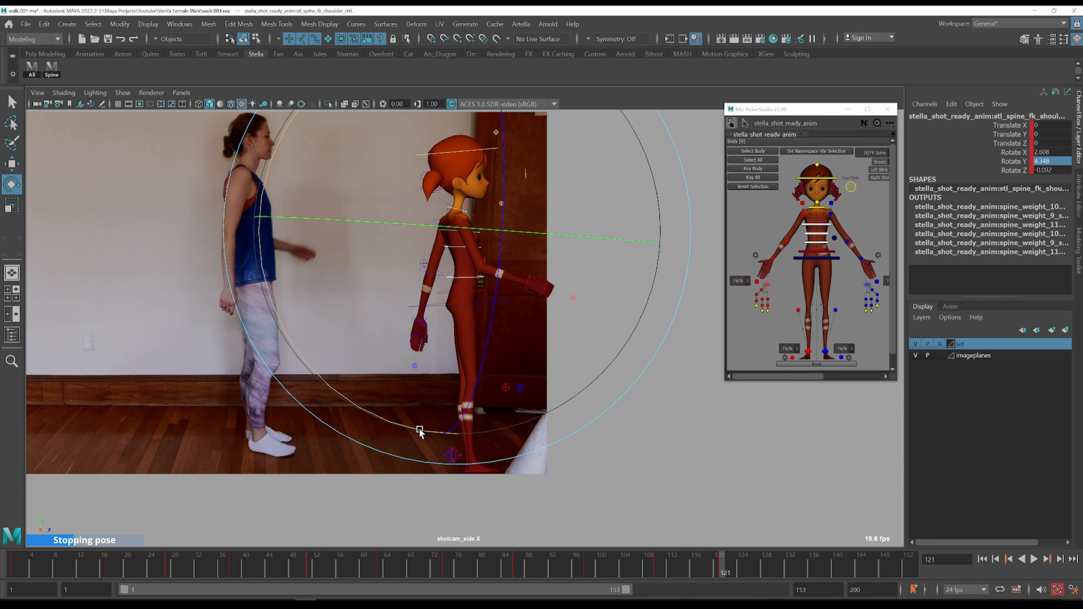
{"action": "left_click_drag", "start_coordinate": [415, 430], "coordinate": [413, 431]}
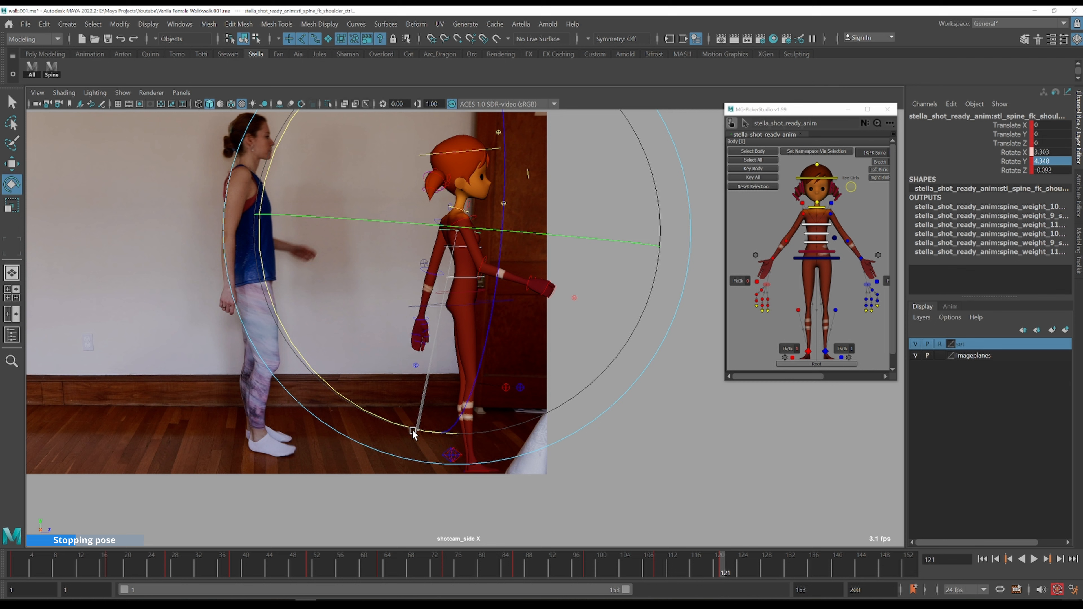
{"action": "key", "text": "q"}
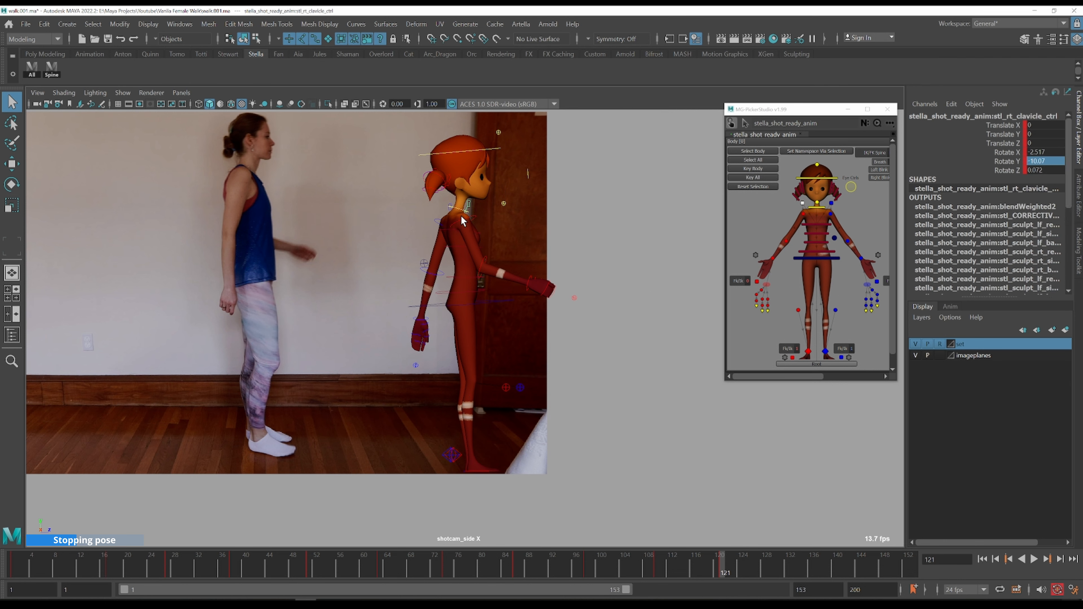
- Swing the right upper arm down beside the body and rotate the right elbow to Rotate Y about 15.9
{"action": "left_click", "coordinate": [463, 215]}
{"action": "key", "text": "e"}
{"action": "left_click_drag", "start_coordinate": [666, 220], "coordinate": [637, 297]}
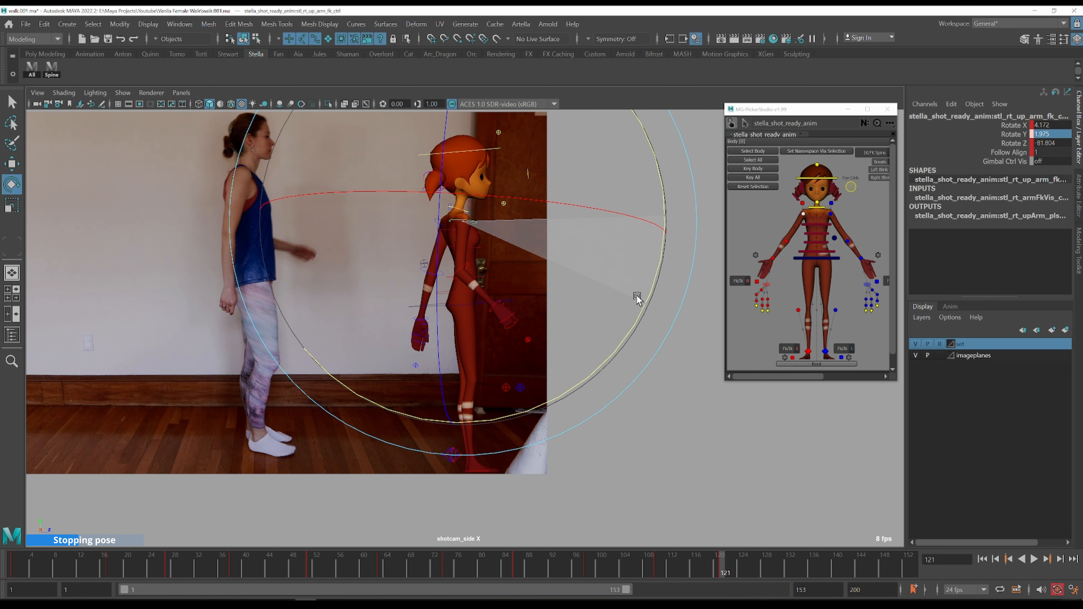
{"action": "key", "text": "q"}
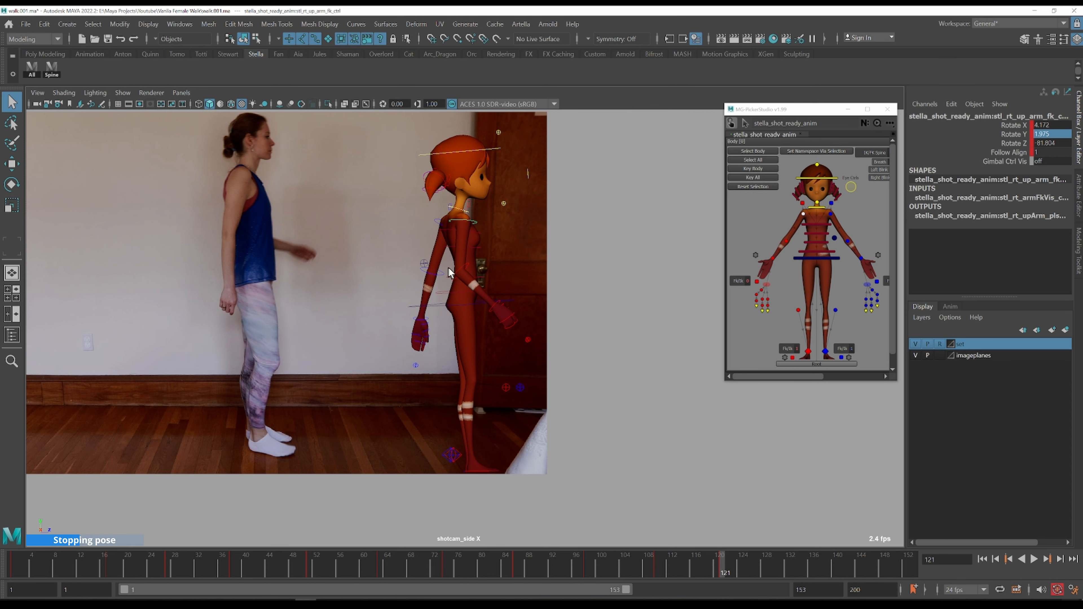
{"action": "left_click", "coordinate": [461, 271]}
{"action": "key", "text": "e"}
{"action": "left_click_drag", "start_coordinate": [655, 237], "coordinate": [522, 343]}
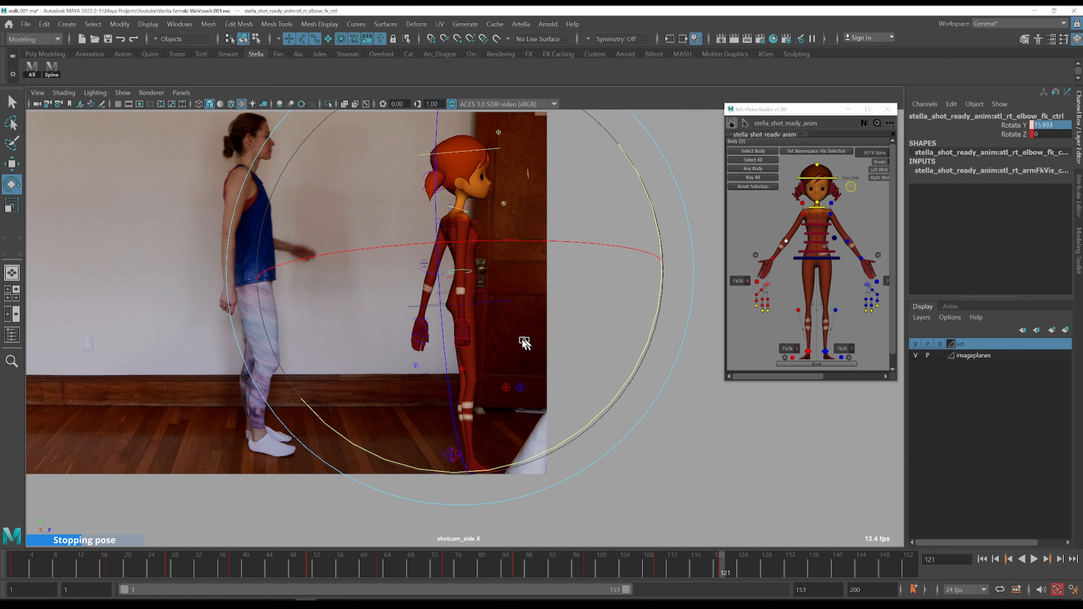
{"action": "key", "text": "q"}
- Rotate the right wrist FK control in Rotate Y so the hand hangs in line with the forearm
{"action": "left_click", "coordinate": [457, 325]}
{"action": "key", "text": "e"}
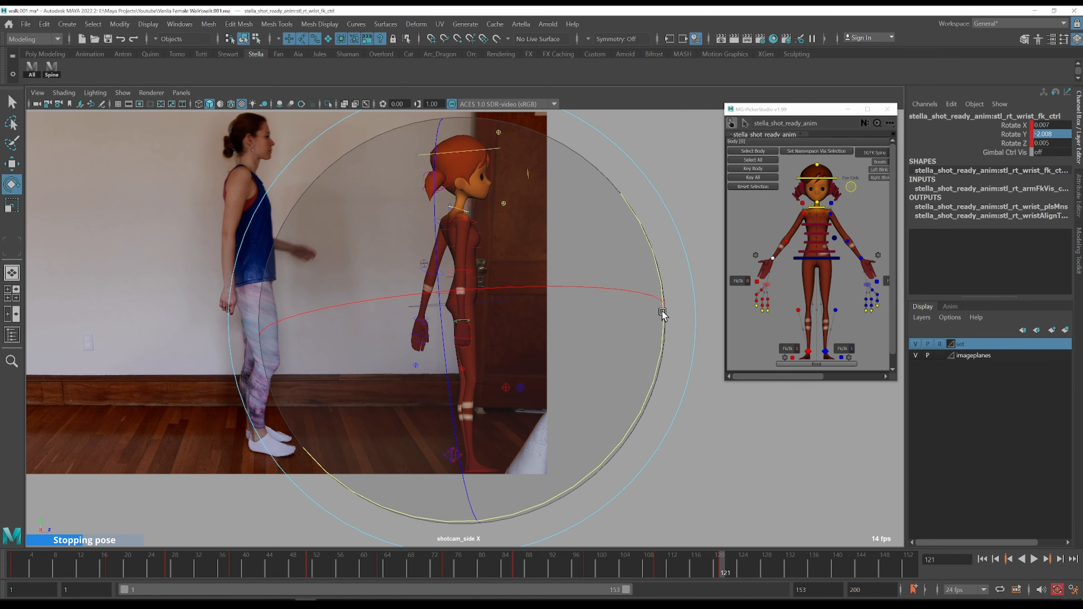
{"action": "left_click_drag", "start_coordinate": [663, 310], "coordinate": [653, 346]}
{"action": "key", "text": "q"}
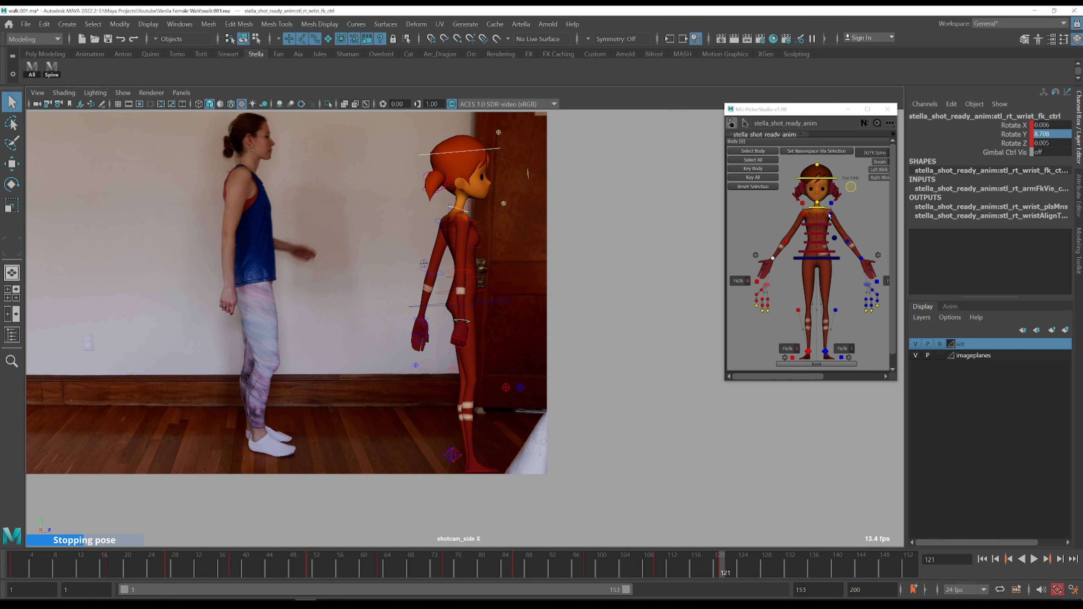
- Swing the left upper arm forward of the body and bend the left elbow to Rotate Y about -21.3
{"action": "left_click", "coordinate": [831, 215]}
{"action": "key", "text": "e"}
{"action": "left_click_drag", "start_coordinate": [291, 126], "coordinate": [243, 201]}
{"action": "key", "text": "q"}
{"action": "left_click", "coordinate": [847, 242]}
{"action": "key", "text": "e"}
{"action": "left_click_drag", "start_coordinate": [302, 167], "coordinate": [242, 274]}
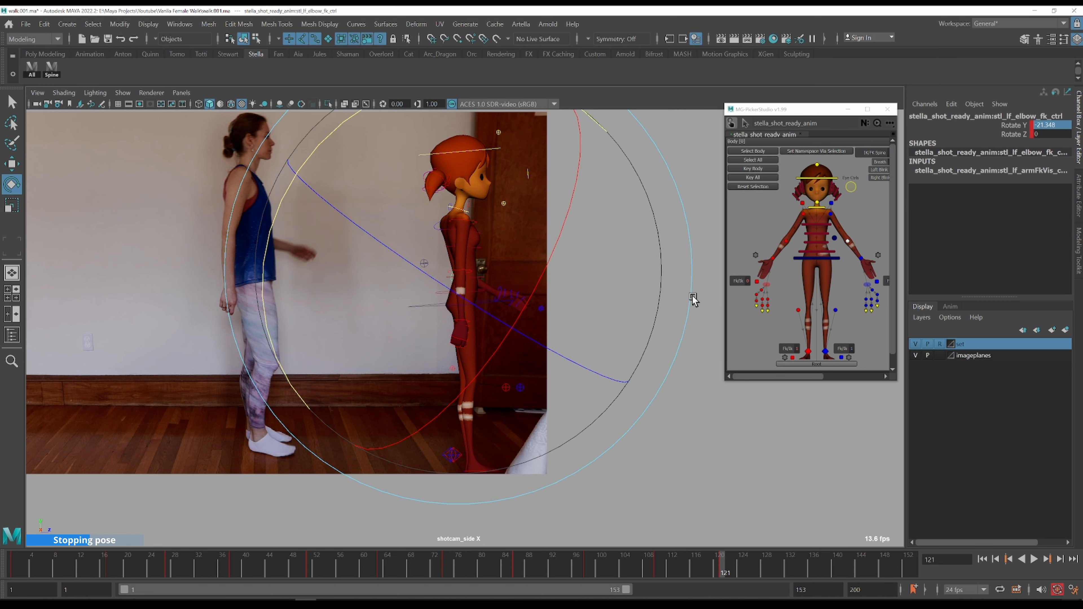
{"action": "key", "text": "q"}
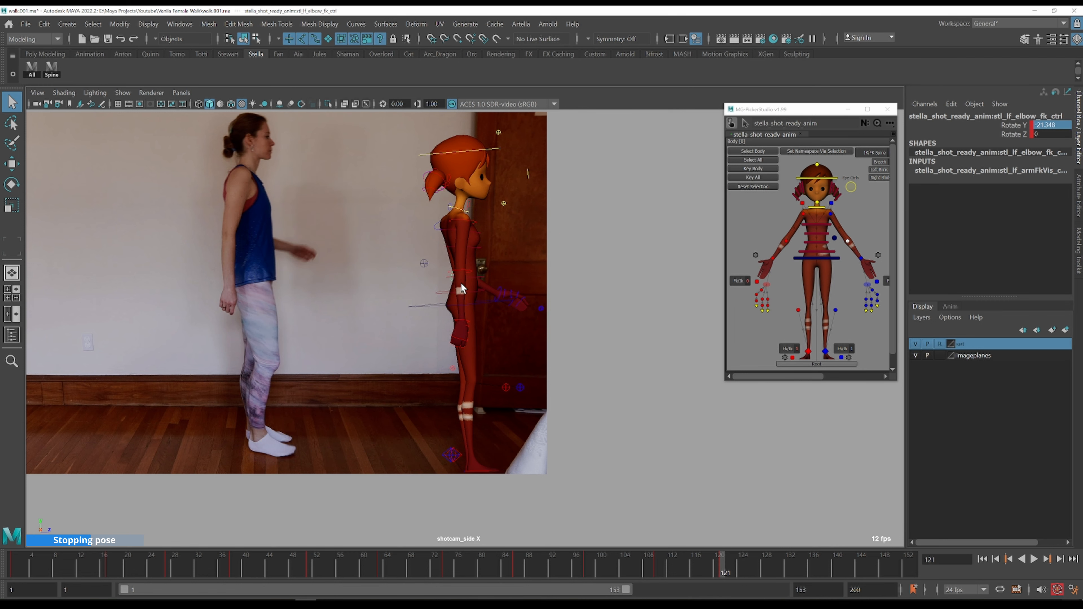
- Set Rotate Y of all the spine FK controls to 0 to remove the torso twist
{"action": "left_click", "coordinate": [51, 67]}
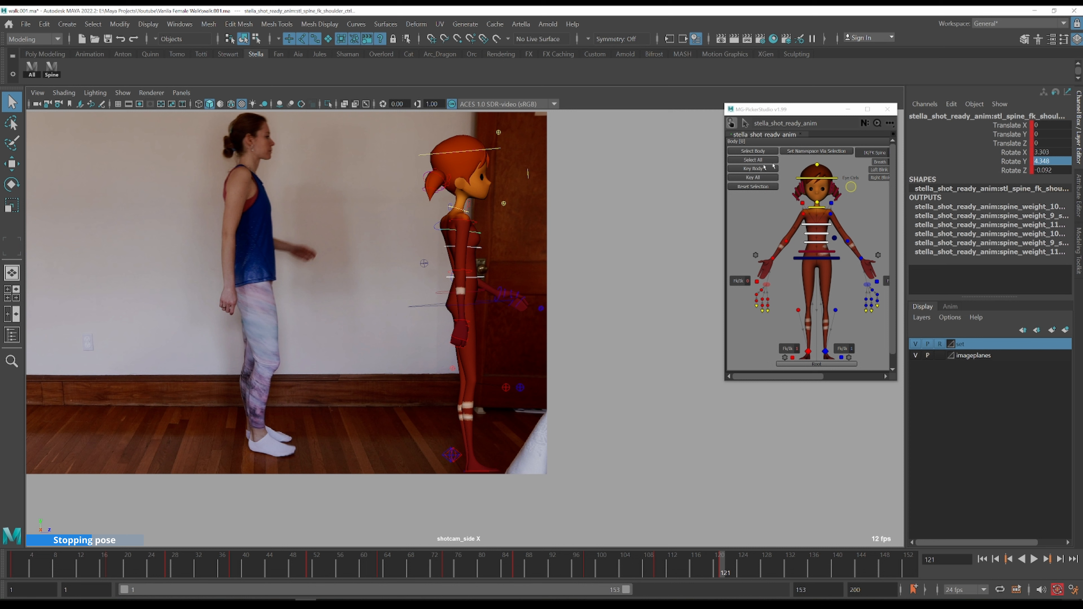
{"action": "double_click", "coordinate": [1042, 161]}
{"action": "type", "text": "0"}
{"action": "key", "text": "Return"}
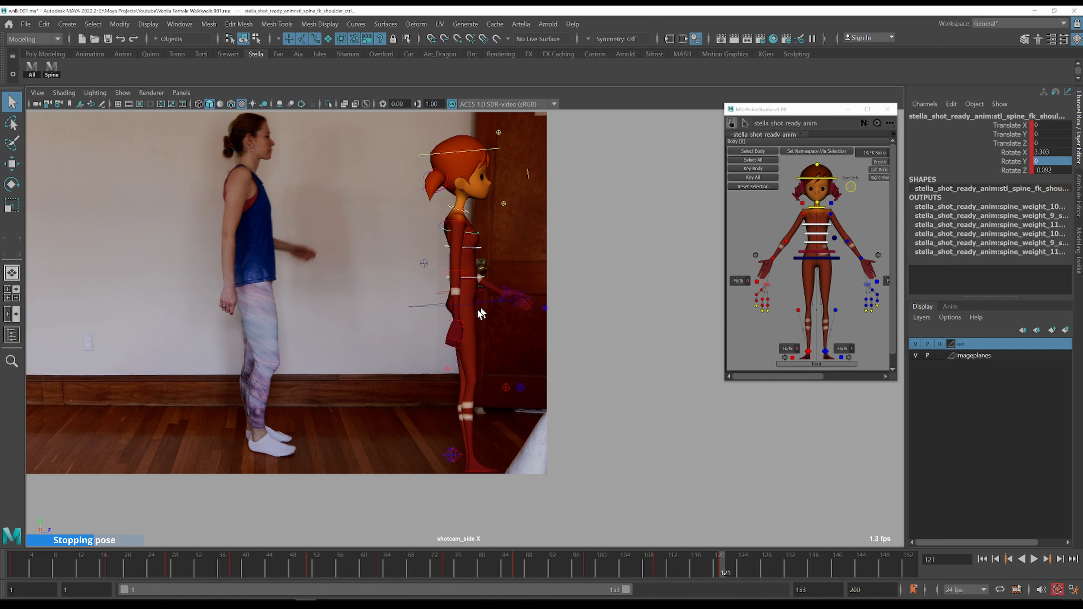
- In the front view, bring the left upper arm closer to the body, to Rotate Y about -15 and Rotate Z about -81
{"action": "left_click", "coordinate": [486, 303]}
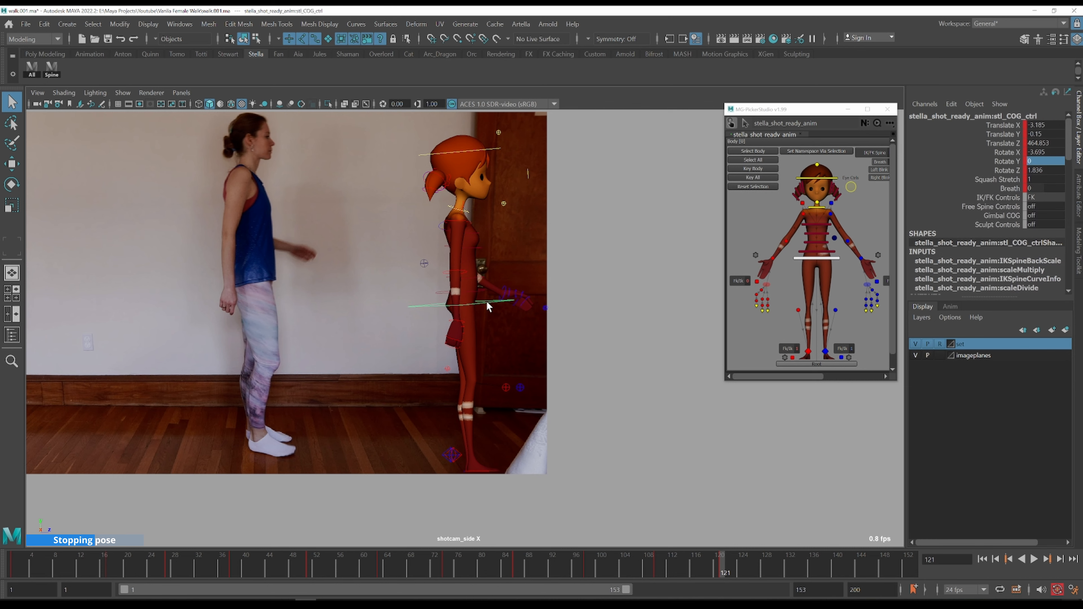
{"action": "key", "text": "space"}
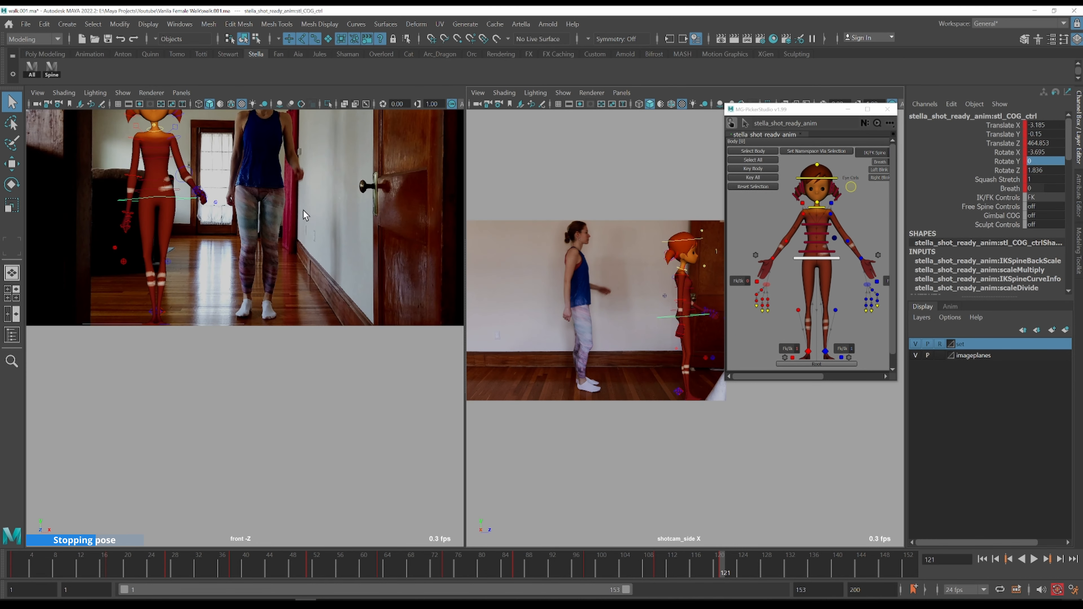
{"action": "key", "text": "space"}
{"action": "key", "text": "f"}
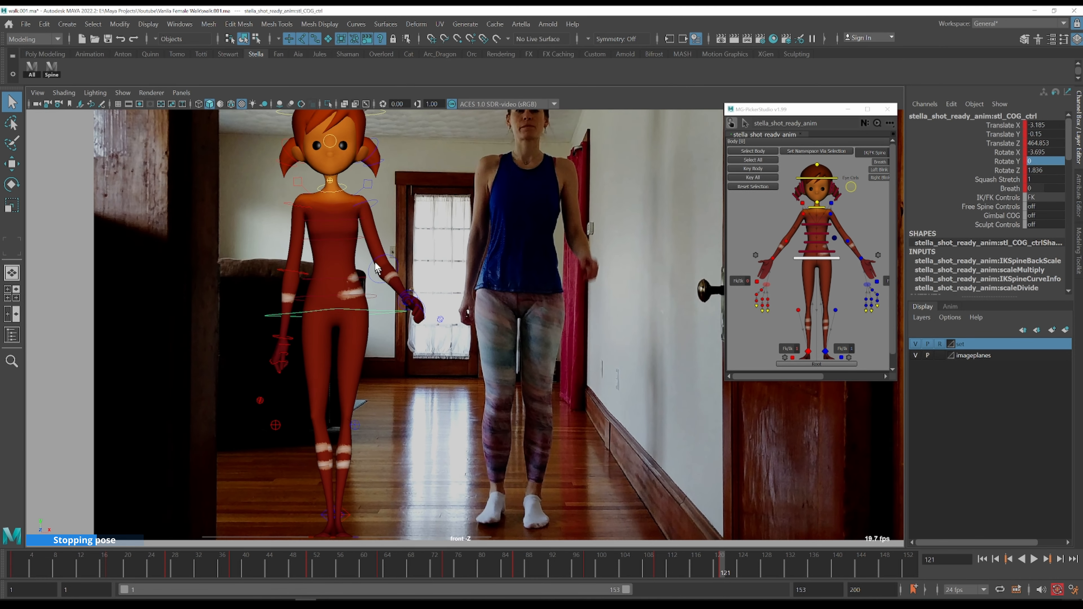
{"action": "left_click", "coordinate": [376, 207]}
{"action": "key", "text": "e"}
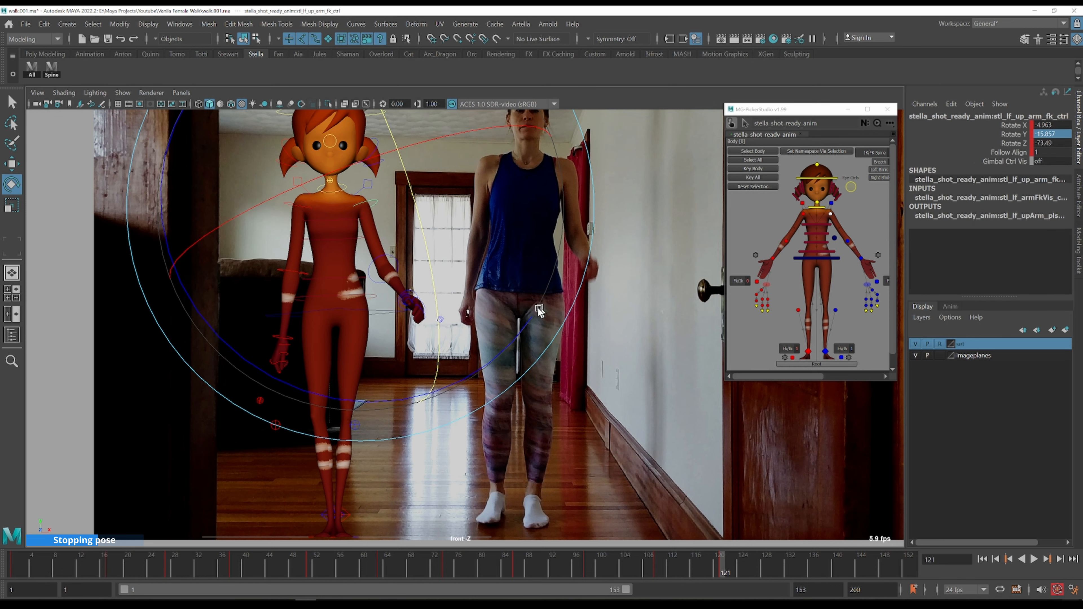
{"action": "left_click_drag", "start_coordinate": [528, 324], "coordinate": [448, 141]}
{"action": "left_click_drag", "start_coordinate": [535, 315], "coordinate": [511, 329]}
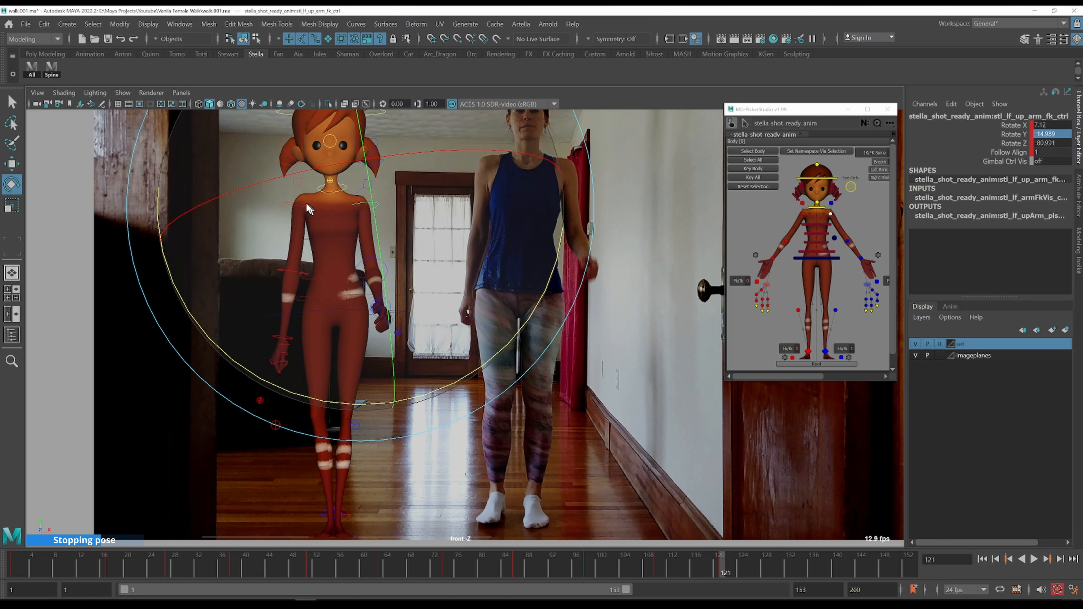
{"action": "key", "text": "q"}
- Rotate the right upper arm in the front view to Rotate X about -18.2 and Rotate Z about -84.5
{"action": "left_click", "coordinate": [299, 206]}
{"action": "key", "text": "e"}
{"action": "left_click_drag", "start_coordinate": [503, 208], "coordinate": [475, 204]}
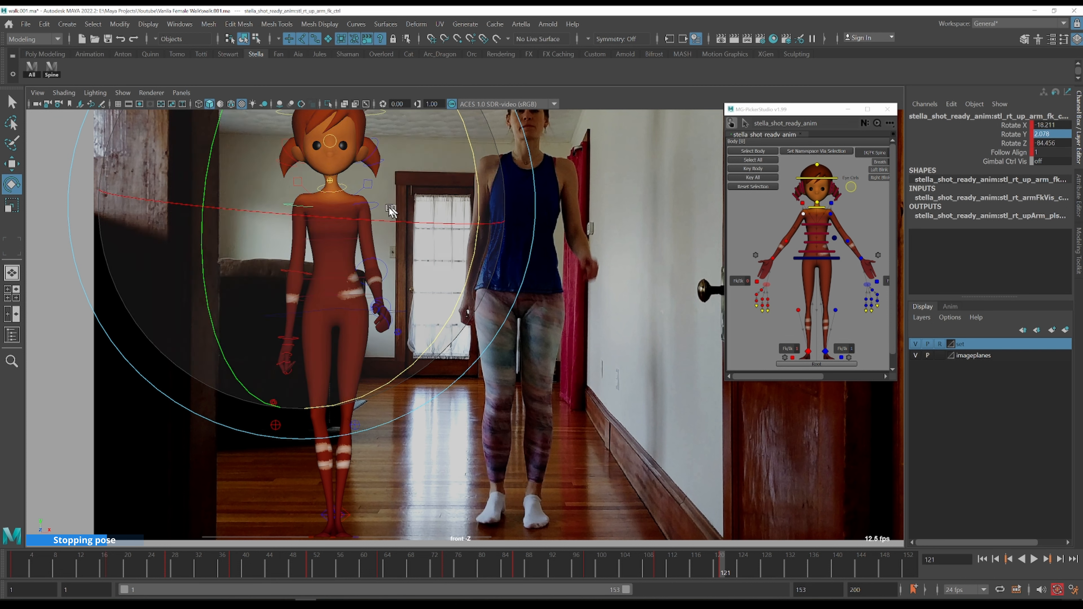
{"action": "key", "text": "q"}
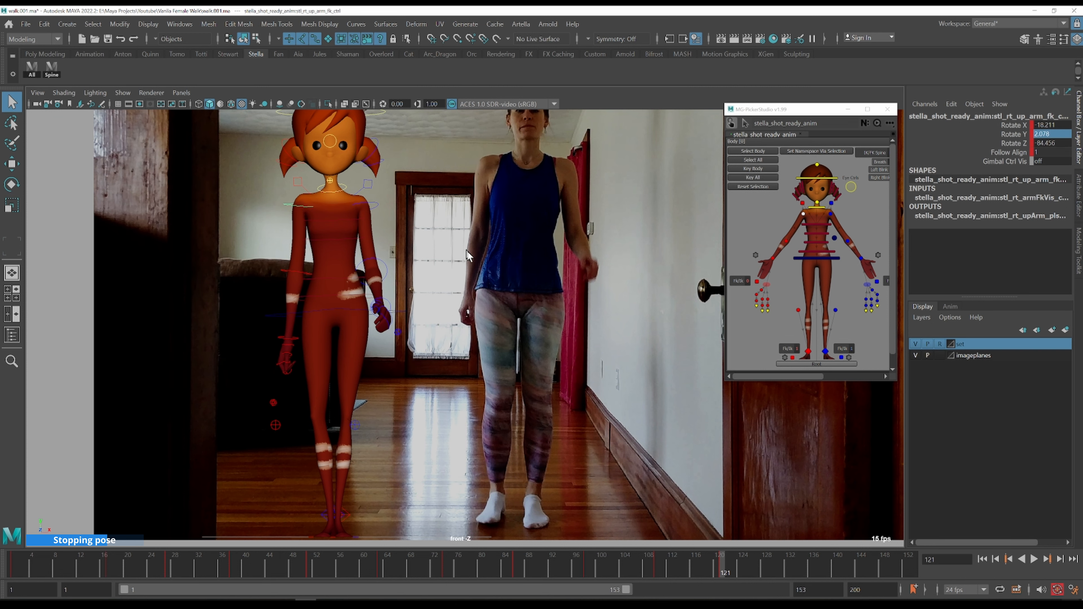
- Tilt the COG sideways to Rotate Z about -1.4 and adjust the spine FK controls to Rotate Z about -0.7
{"action": "left_click", "coordinate": [336, 313]}
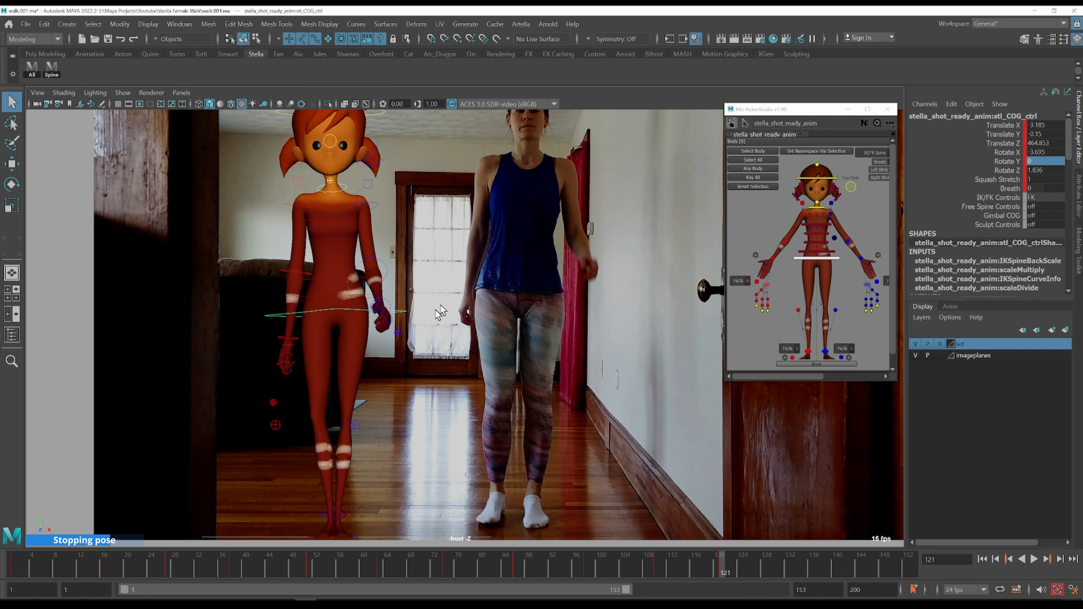
{"action": "key", "text": "e"}
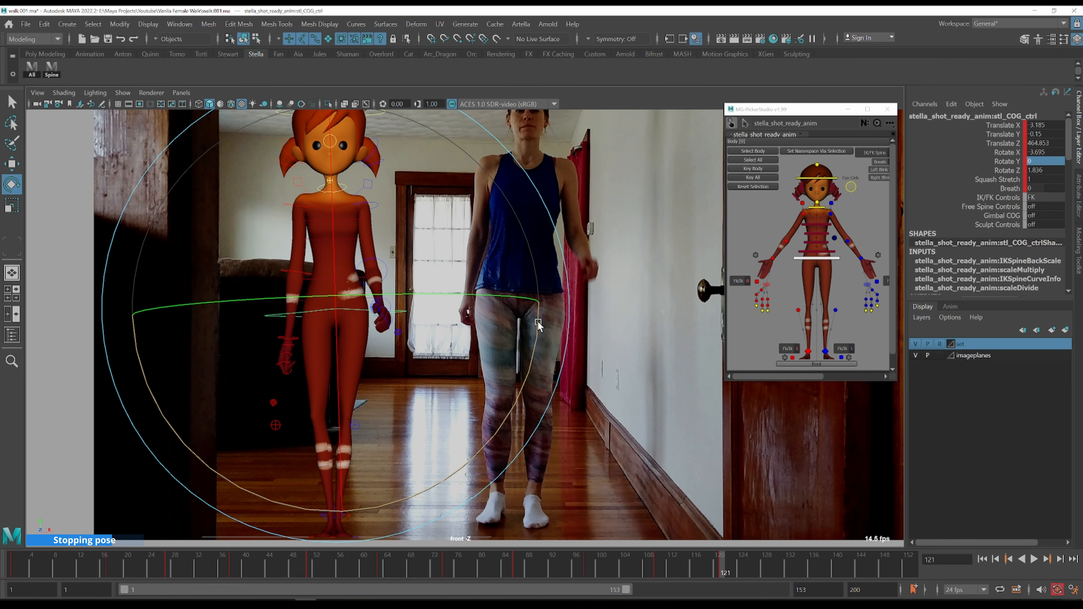
{"action": "left_click_drag", "start_coordinate": [538, 326], "coordinate": [538, 339]}
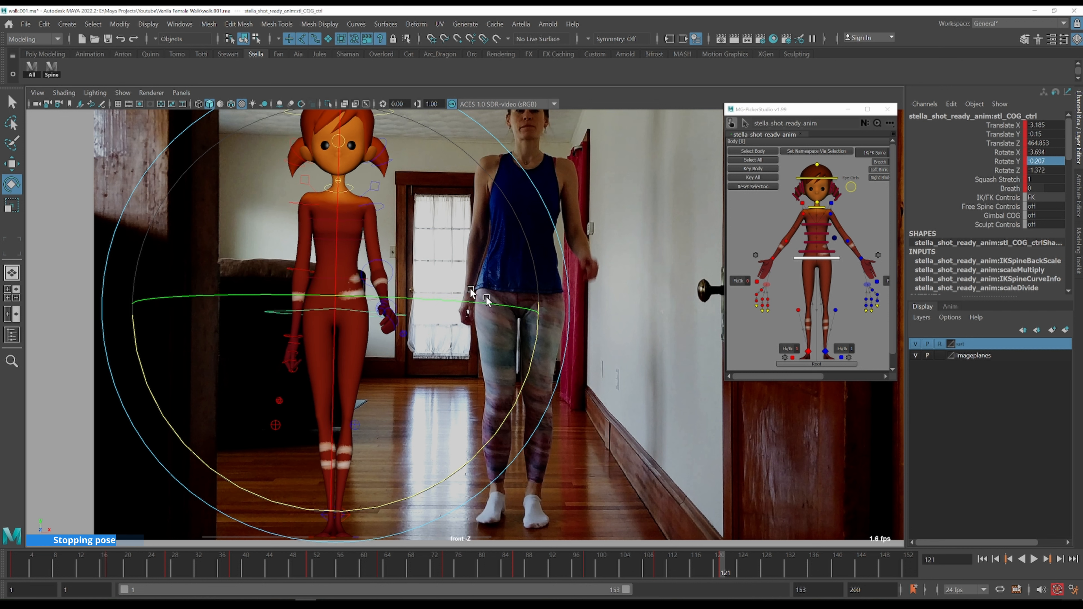
{"action": "left_click", "coordinate": [543, 223]}
{"action": "left_click_drag", "start_coordinate": [549, 220], "coordinate": [539, 190]}
{"action": "key", "text": "q"}
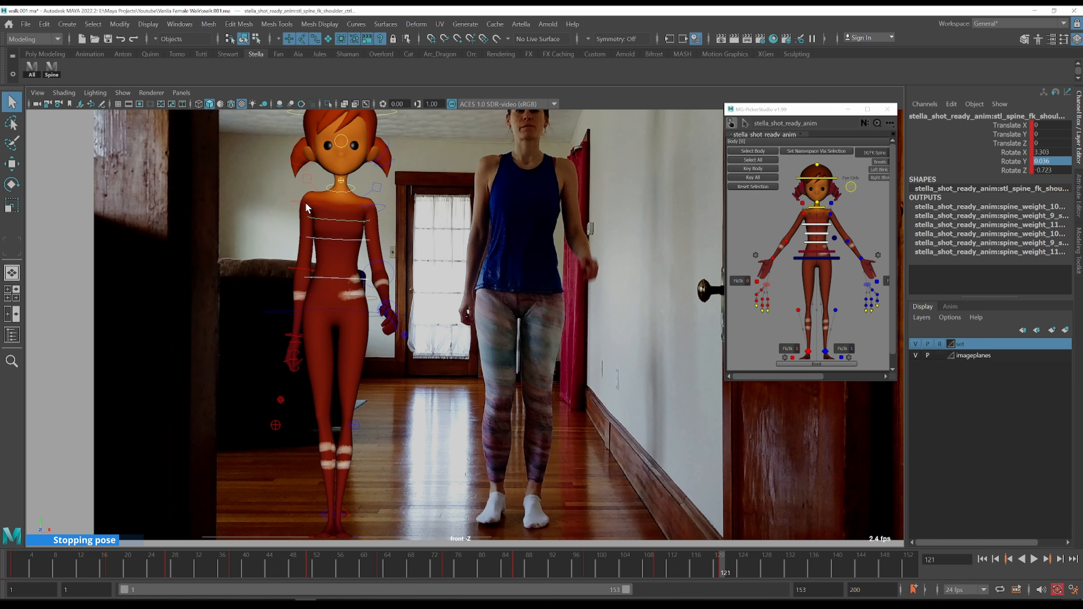
- Move the right upper arm slightly away from the body, to Rotate Z about -81.2
{"action": "left_click", "coordinate": [306, 202]}
{"action": "key", "text": "e"}
{"action": "left_click_drag", "start_coordinate": [480, 184], "coordinate": [484, 182]}
{"action": "key", "text": "q"}
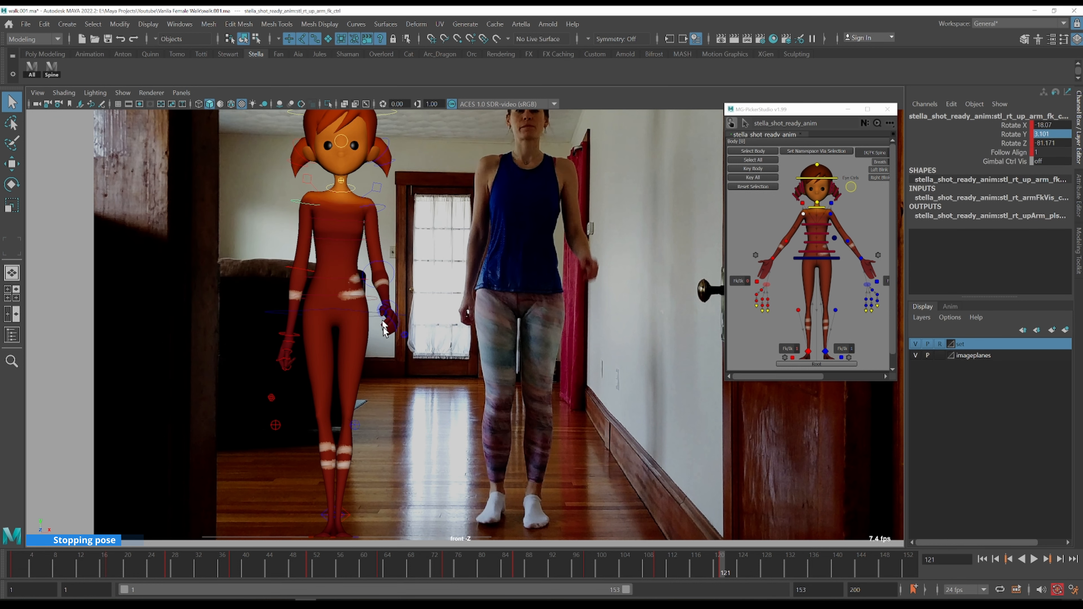
- Adjust the Side attribute of both foot IK controls, bringing the right foot's Side to about 5.2
{"action": "left_click", "coordinate": [344, 515]}
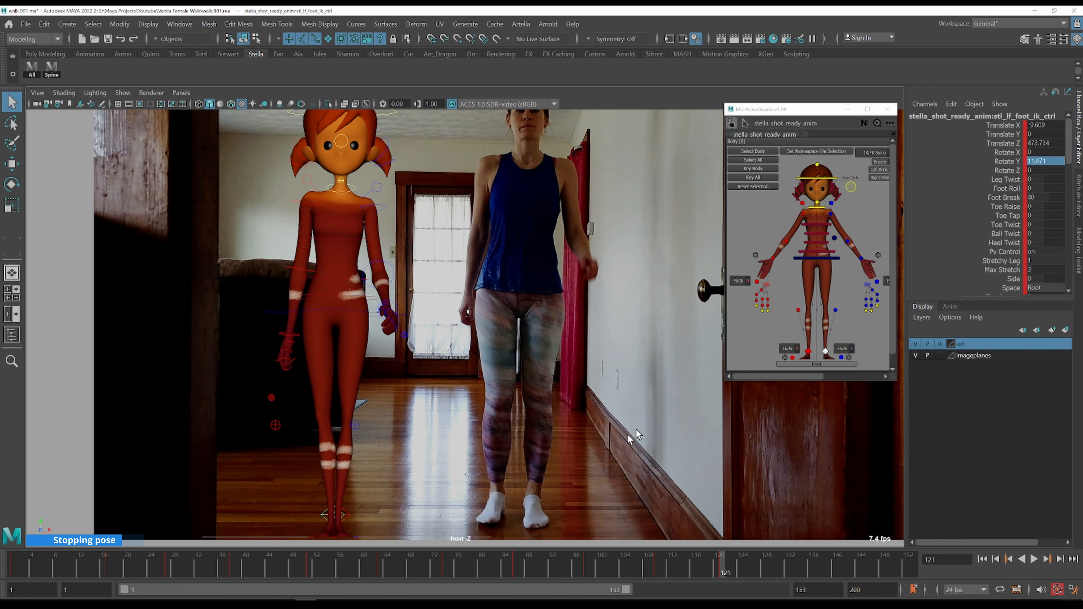
{"action": "left_click", "coordinate": [1013, 278]}
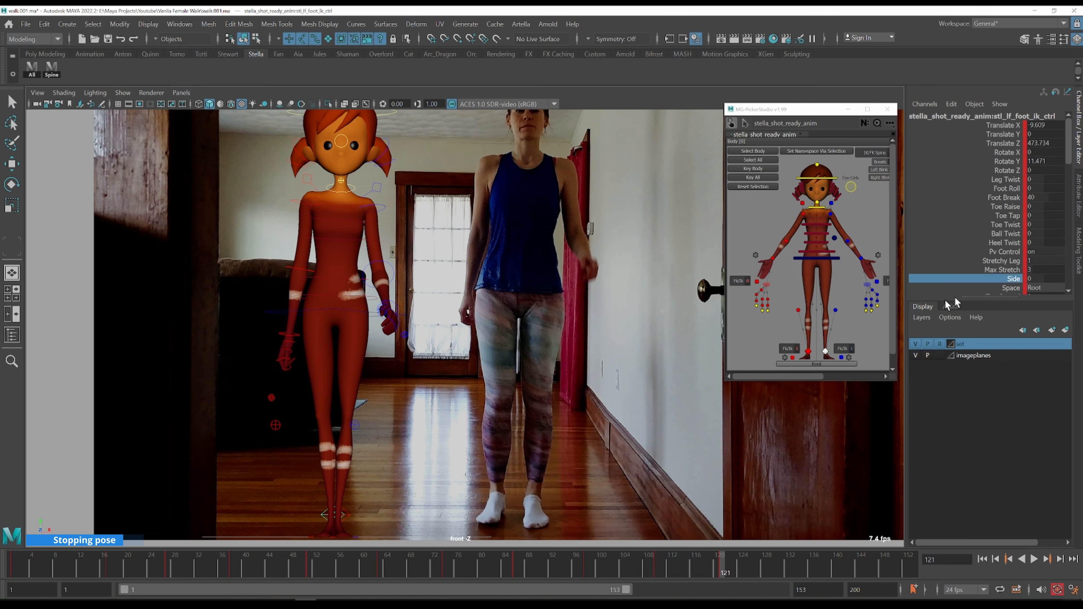
{"action": "middle_click_drag", "start_coordinate": [456, 381], "coordinate": [354, 513]}
{"action": "key", "text": "q"}
{"action": "left_click", "coordinate": [362, 518]}
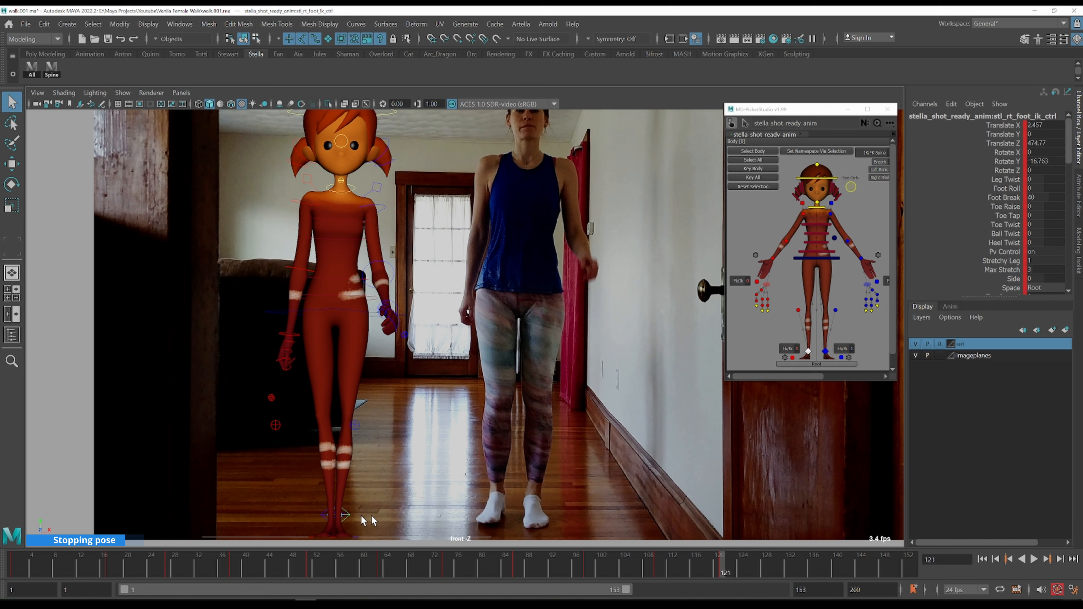
{"action": "left_click", "coordinate": [1004, 279]}
{"action": "middle_click_drag", "start_coordinate": [521, 340], "coordinate": [667, 333]}
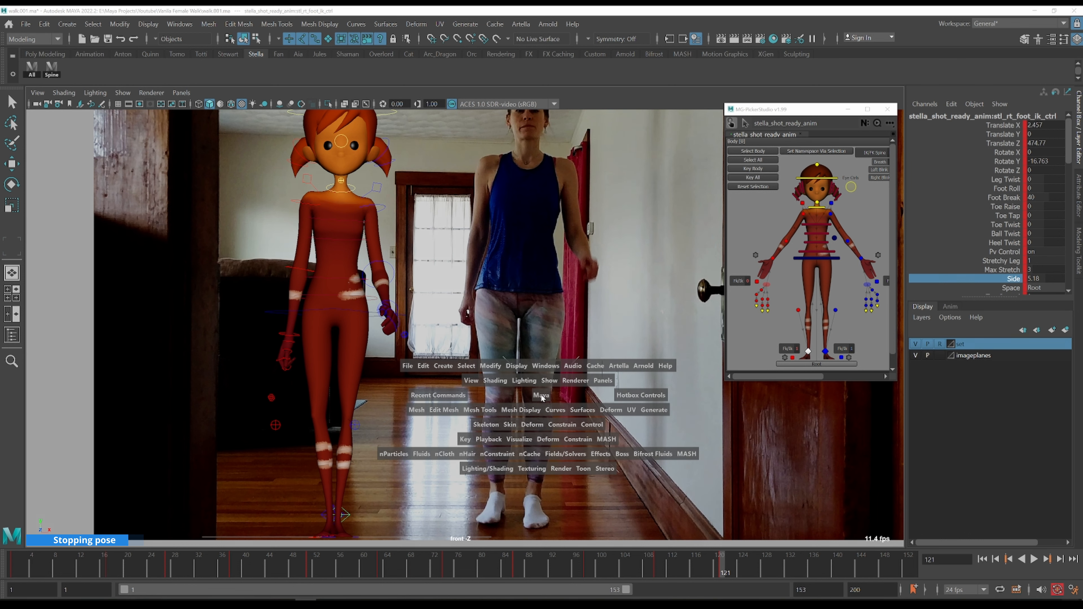
- Examine Stella's feet against the filmed reference in the side view across frames 120 to 122
{"action": "key", "text": "space"}
{"action": "key", "text": "space"}
{"action": "scroll", "coordinate": [297, 460], "scroll_direction": "up", "scroll_amount": 5}
{"action": "middle_click_drag", "start_coordinate": [322, 408], "coordinate": [483, 287], "text": "alt"}
{"action": "scroll", "coordinate": [454, 327], "scroll_direction": "up", "scroll_amount": 1}
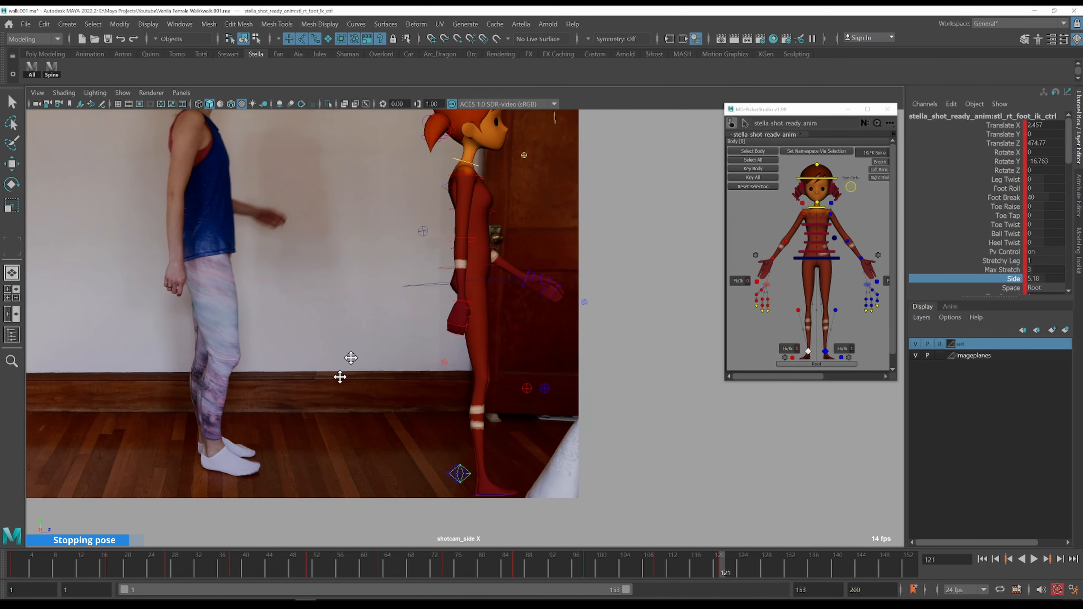
{"action": "scroll", "coordinate": [453, 326], "scroll_direction": "up", "scroll_amount": 1}
{"action": "key", "text": "alt+comma"}
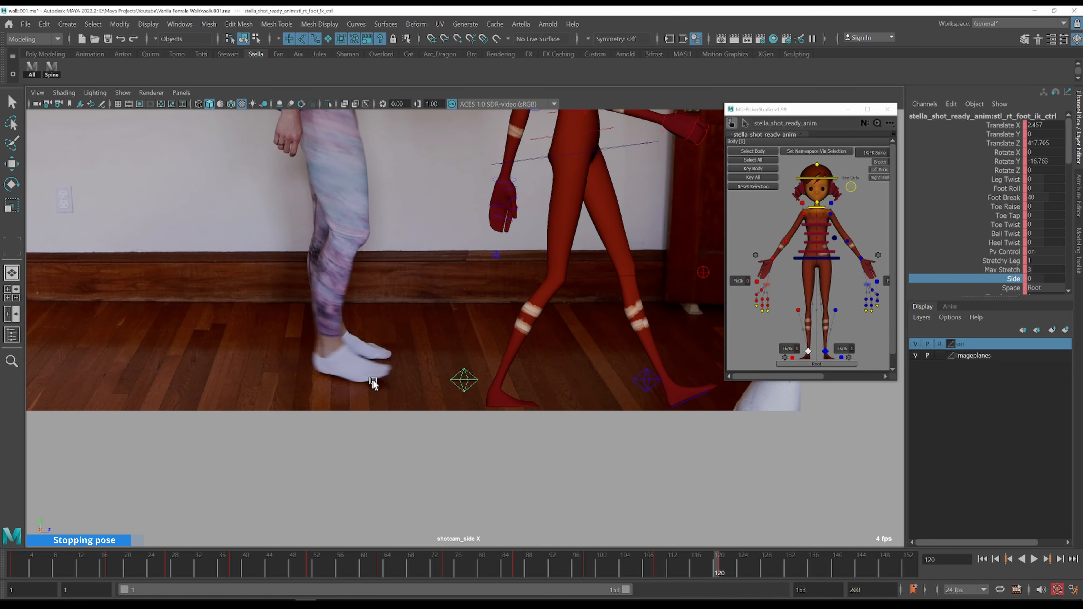
{"action": "key", "text": "alt+period"}
{"action": "key", "text": "alt+period"}
{"action": "key", "text": "alt+period"}
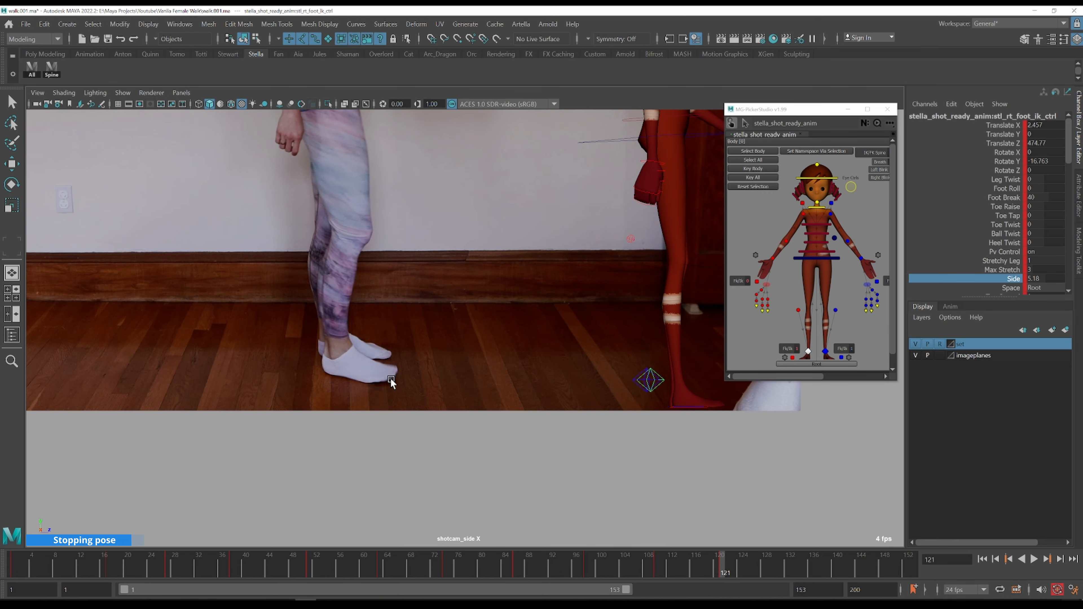
{"action": "key", "text": "alt+comma"}
{"action": "key", "text": "alt+comma"}
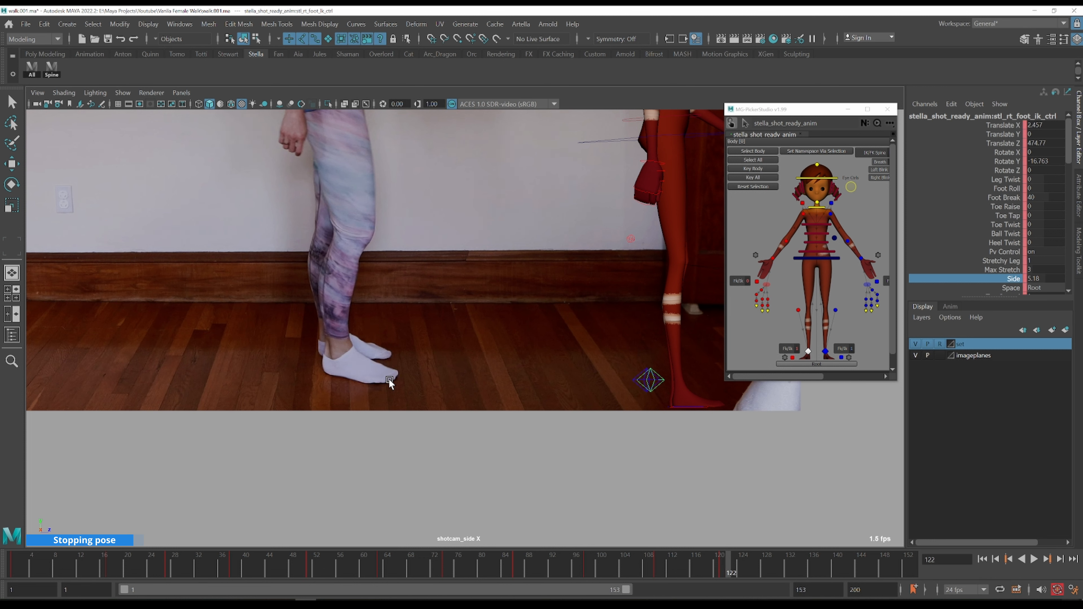
{"action": "key", "text": "alt+period"}
{"action": "key", "text": "alt+comma"}
{"action": "key", "text": "alt+period"}
{"action": "key", "text": "alt+comma"}
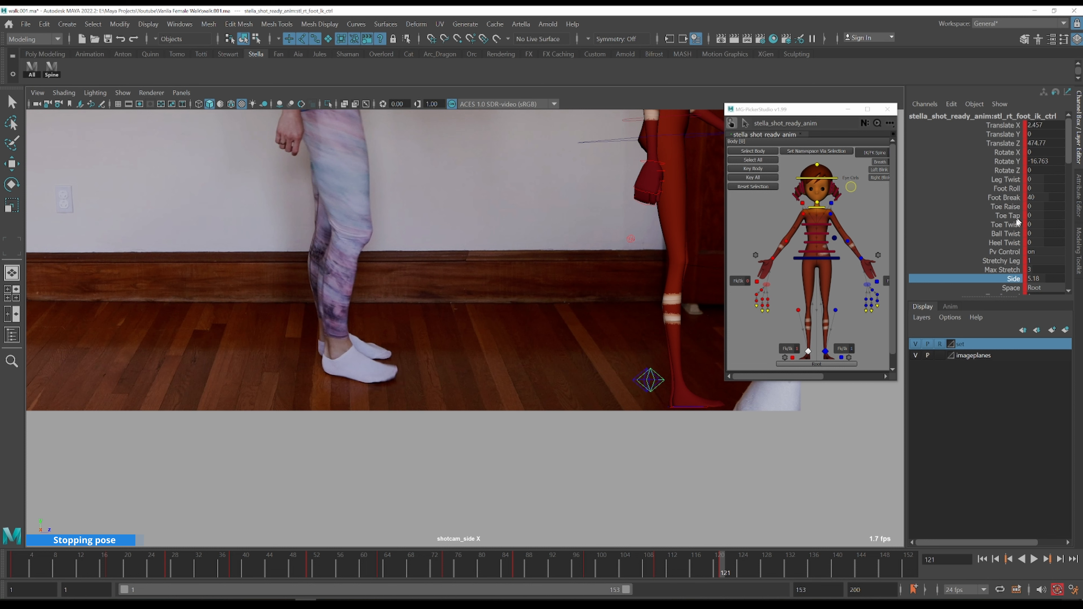
- Adjust the right foot IK control's Foot Roll to about -2.3 at frame 121 and compare the neighbouring frames
{"action": "left_click", "coordinate": [1012, 188]}
{"action": "middle_click_drag", "start_coordinate": [518, 308], "coordinate": [484, 317]}
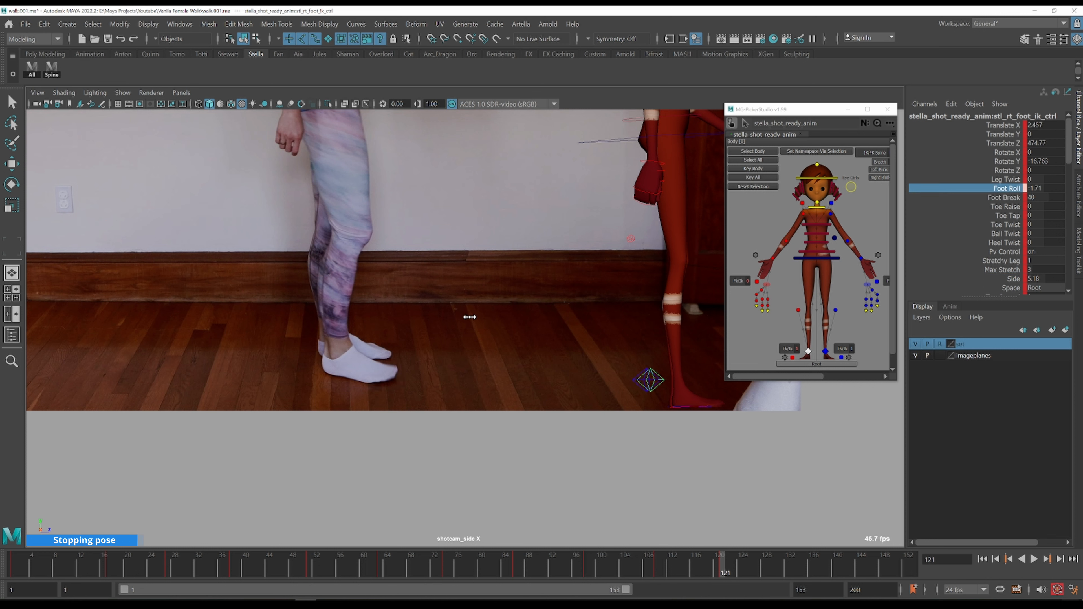
{"action": "middle_click_drag", "start_coordinate": [571, 265], "coordinate": [340, 285], "text": "alt"}
{"action": "key", "text": "alt+comma"}
{"action": "key", "text": "alt+period"}
{"action": "key", "text": "alt+comma"}
{"action": "key", "text": "alt+period"}
{"action": "right_click_drag", "start_coordinate": [561, 310], "coordinate": [449, 278], "text": "alt"}
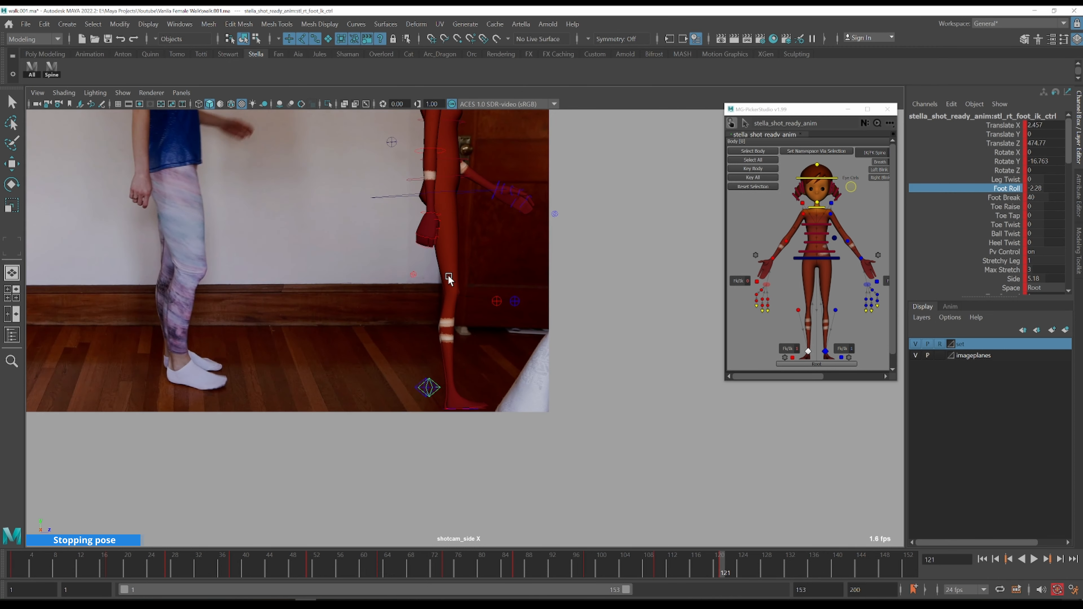
- Select all of Stella's controls and advance through the reference to the final pose at frame 149
{"action": "scroll", "coordinate": [448, 277], "scroll_direction": "down", "scroll_amount": 3}
{"action": "left_click_drag", "start_coordinate": [539, 178], "coordinate": [535, 302], "text": "alt"}
{"action": "key", "text": "comma"}
{"action": "key", "text": "period"}
{"action": "left_click", "coordinate": [535, 302]}
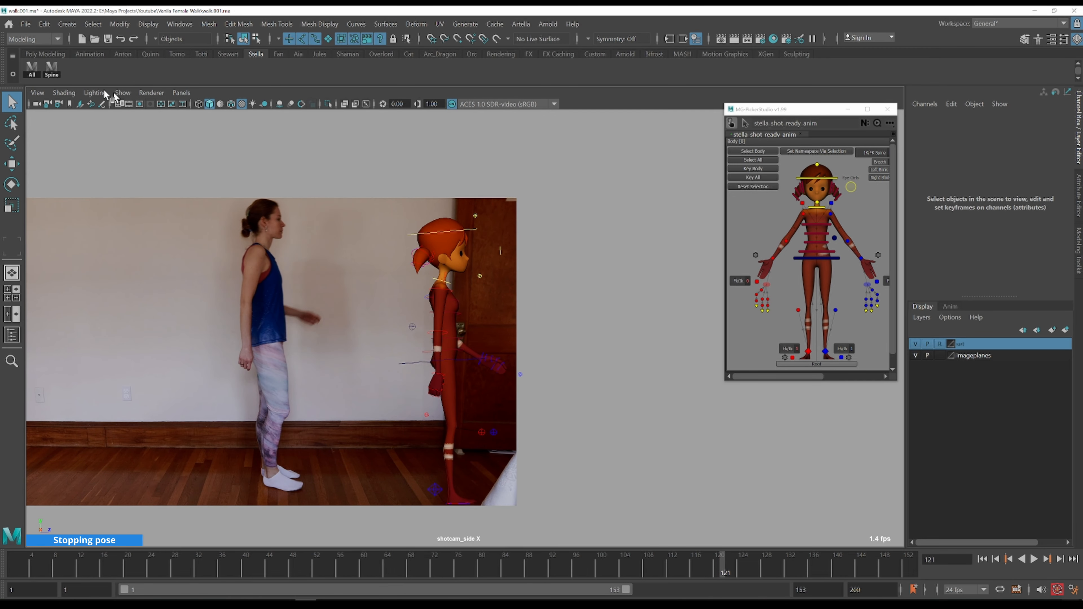
{"action": "left_click", "coordinate": [32, 68]}
{"action": "key", "text": "alt+period"}
{"action": "key", "text": "alt+period"}
{"action": "key", "text": "alt+period"}
{"action": "key", "text": "alt+period"}
{"action": "key", "text": "alt+period"}
{"action": "key", "text": "alt+period"}
{"action": "key", "text": "alt+period"}
{"action": "key", "text": "alt+period"}
{"action": "key", "text": "alt+period"}
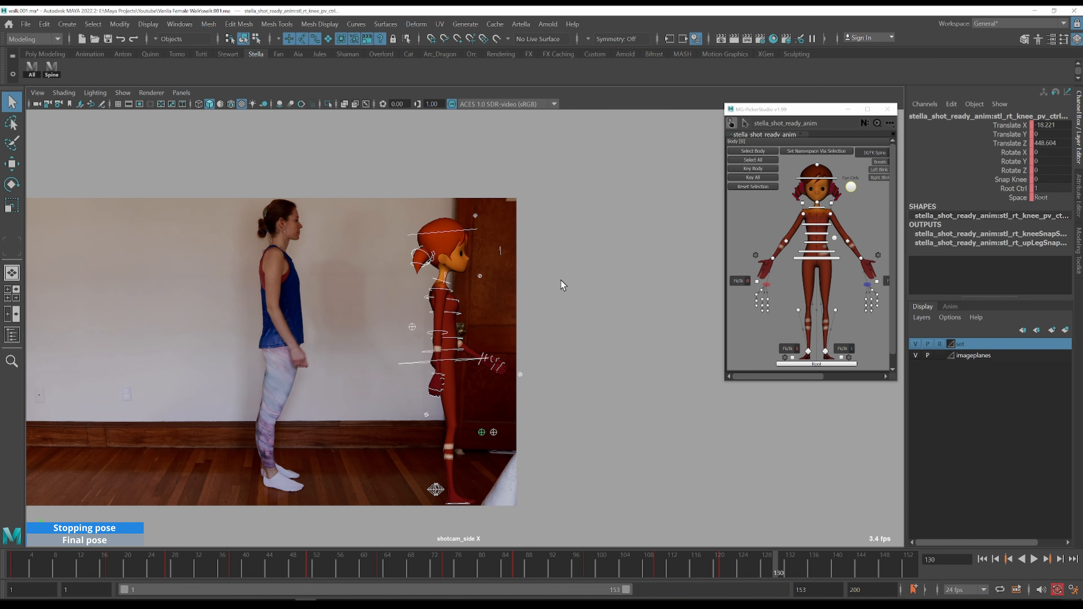
{"action": "key", "text": "alt+period"}
{"action": "key", "text": "alt+period"}
{"action": "key", "text": "alt+period"}
{"action": "key", "text": "alt+period"}
{"action": "key", "text": "alt+period"}
{"action": "key", "text": "alt+period"}
{"action": "key", "text": "alt+period"}
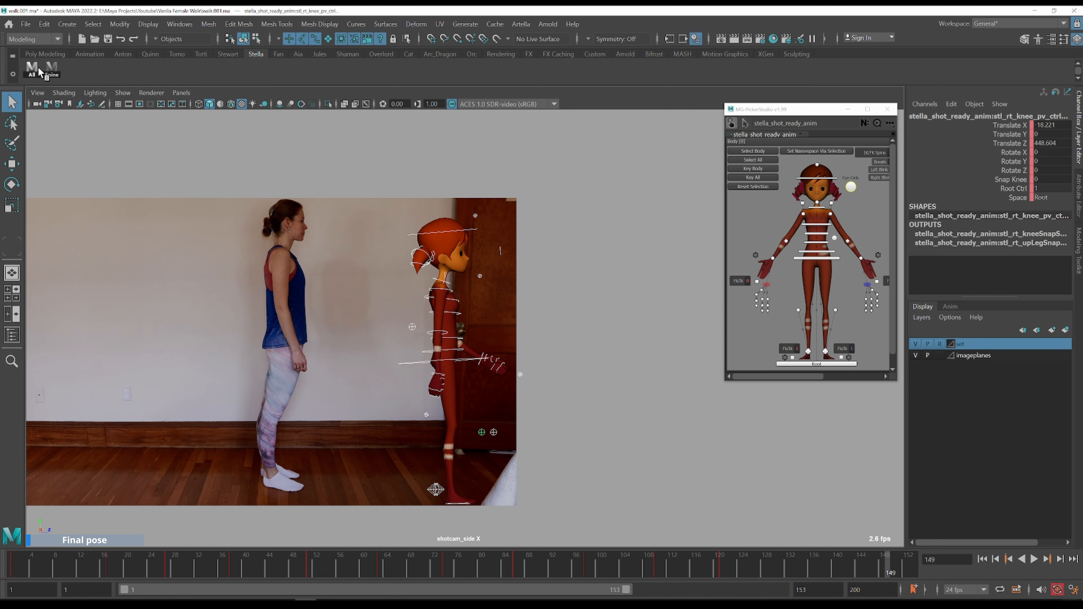
- Key all of Stella's controls at frame 149 and check the pose against the previous key
{"action": "left_click", "coordinate": [35, 69]}
{"action": "key", "text": "s"}
{"action": "key", "text": "comma"}
{"action": "key", "text": "period"}
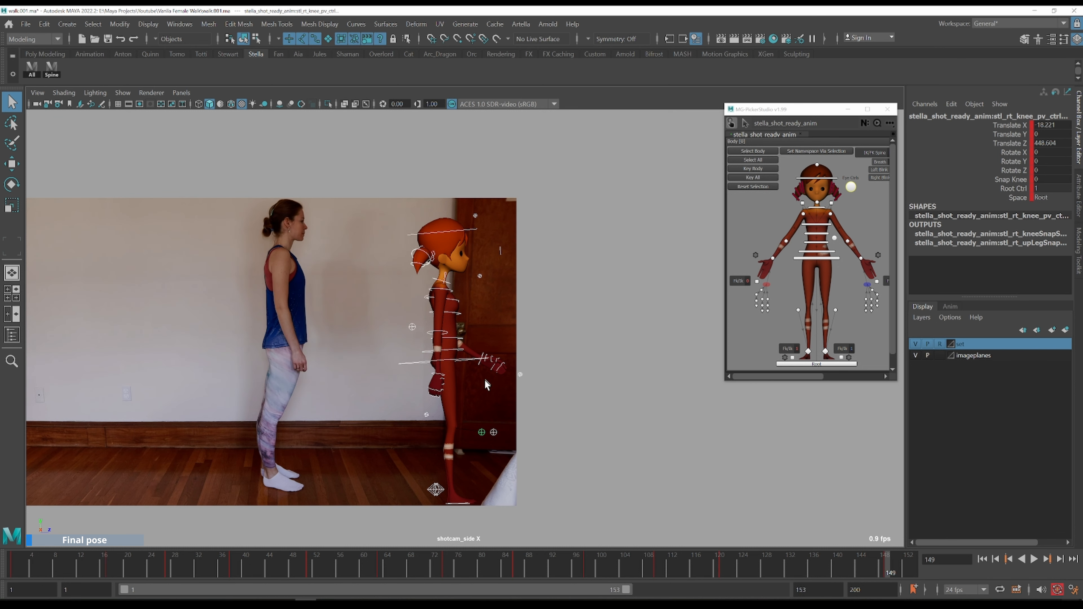
{"action": "left_click", "coordinate": [408, 361]}
{"action": "key", "text": "w"}
{"action": "key", "text": "comma"}
{"action": "key", "text": "period"}
{"action": "key", "text": "q"}
- Set Foot Roll and Side to 0 on both foot IK controls at frame 149
{"action": "left_click", "coordinate": [436, 490]}
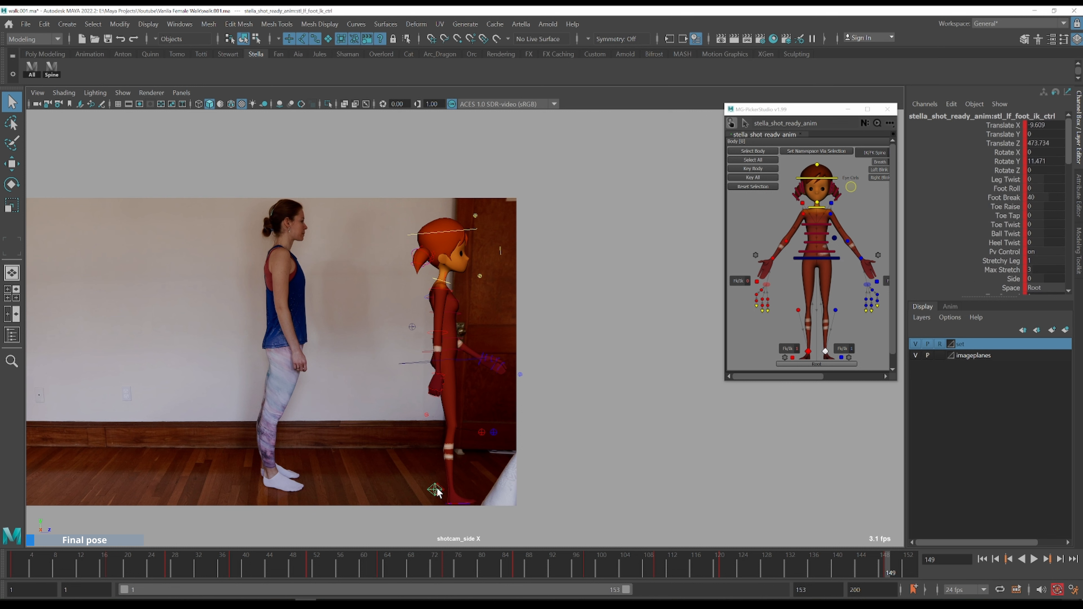
{"action": "left_click_drag", "start_coordinate": [434, 489], "coordinate": [439, 496]}
{"action": "left_click", "coordinate": [526, 474]}
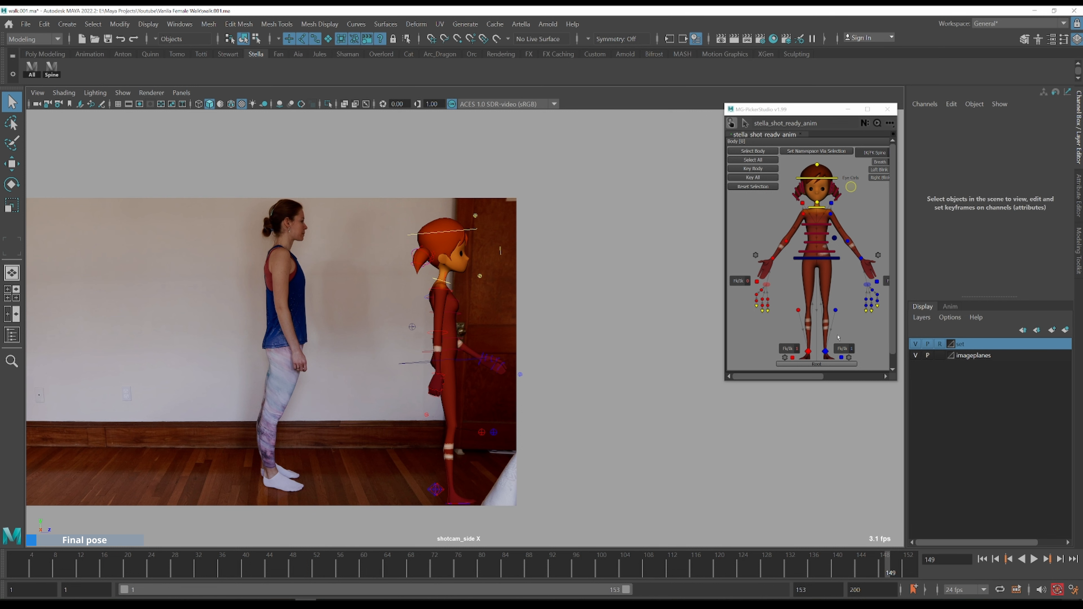
{"action": "left_click", "coordinate": [807, 351]}
{"action": "left_click", "coordinate": [825, 351], "text": "shift"}
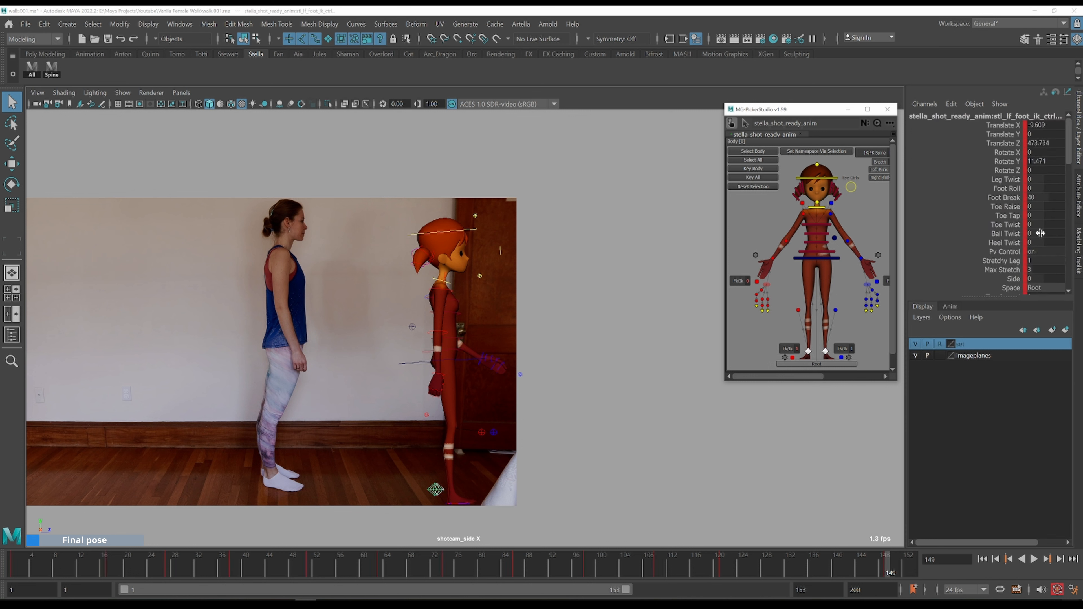
{"action": "double_click", "coordinate": [1049, 188]}
{"action": "key", "text": "Return"}
{"action": "double_click", "coordinate": [1046, 278]}
{"action": "key", "text": "Return"}
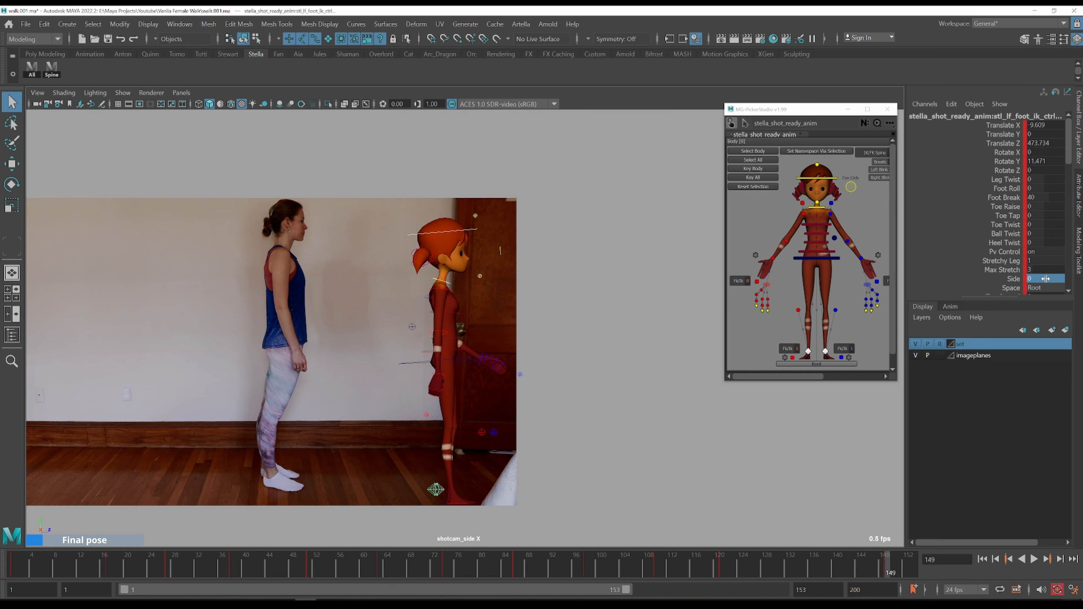
- Move both knee pole vector controls forward in the side view, the left one to Translate Z about 475.4
{"action": "left_click", "coordinate": [482, 432]}
{"action": "key", "text": "w"}
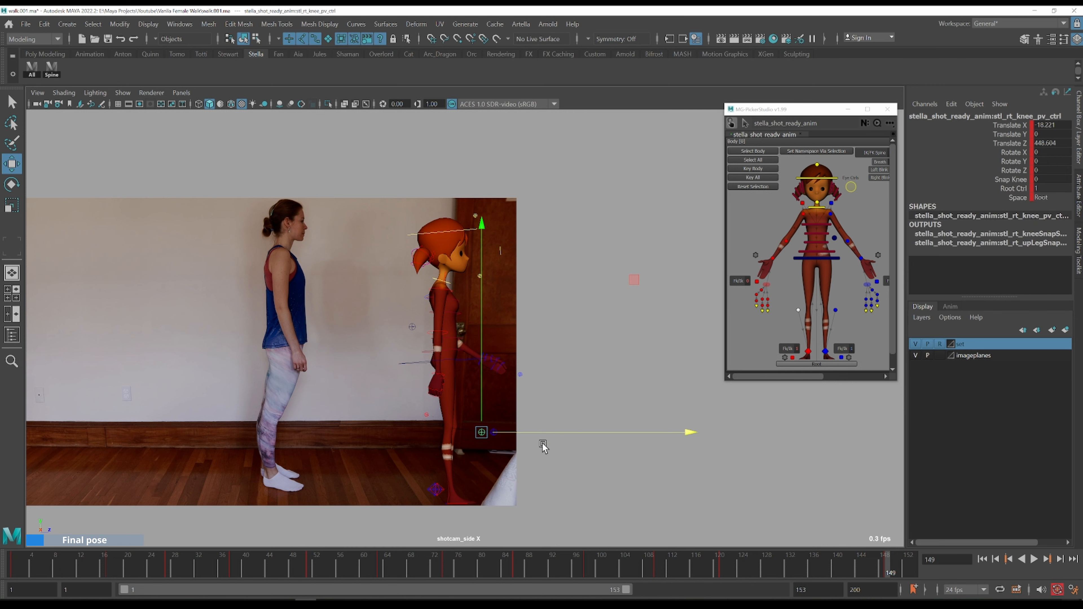
{"action": "left_click_drag", "start_coordinate": [557, 433], "coordinate": [594, 425]}
{"action": "key", "text": "q"}
{"action": "left_click", "coordinate": [494, 432]}
{"action": "key", "text": "w"}
{"action": "key", "text": "q"}
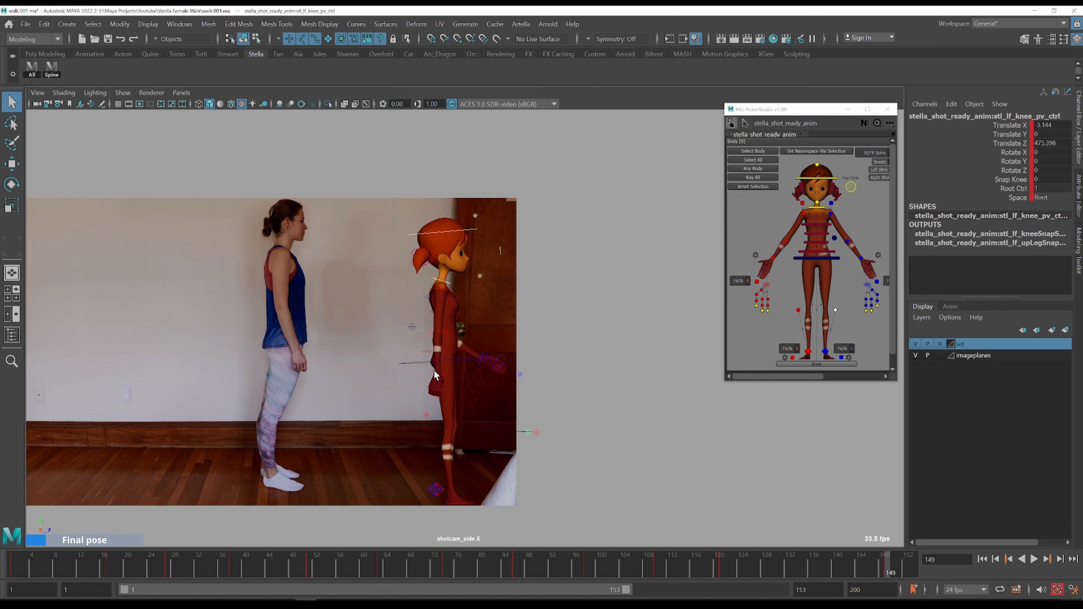
- Return to frame 121 in the front view and move the right foot outward to Translate X about -11.7
{"action": "left_click", "coordinate": [433, 369]}
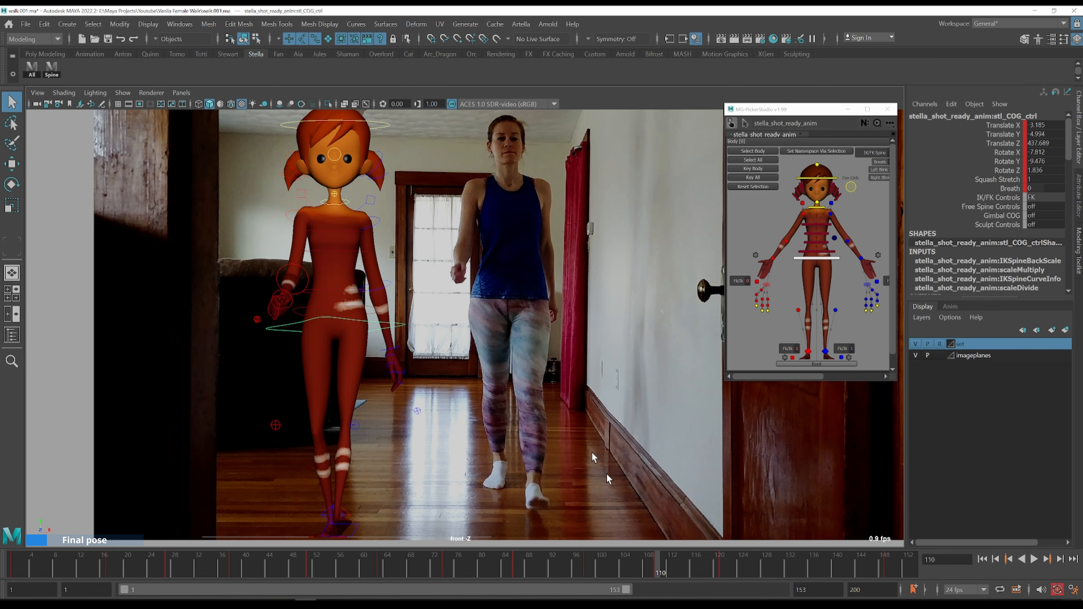
{"action": "key", "text": "period"}
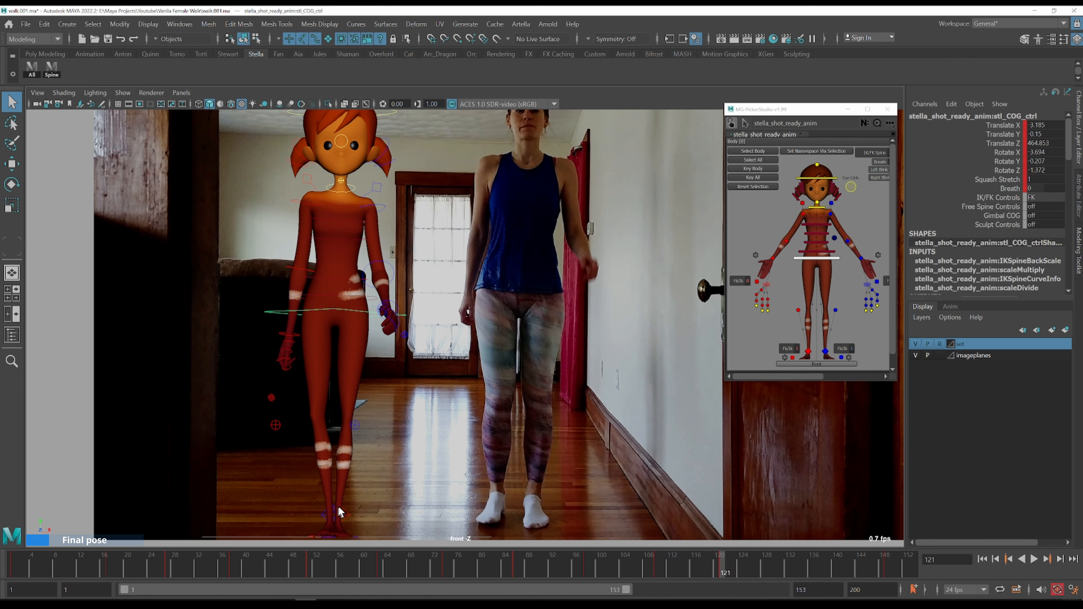
{"action": "left_click", "coordinate": [809, 354]}
{"action": "key", "text": "w"}
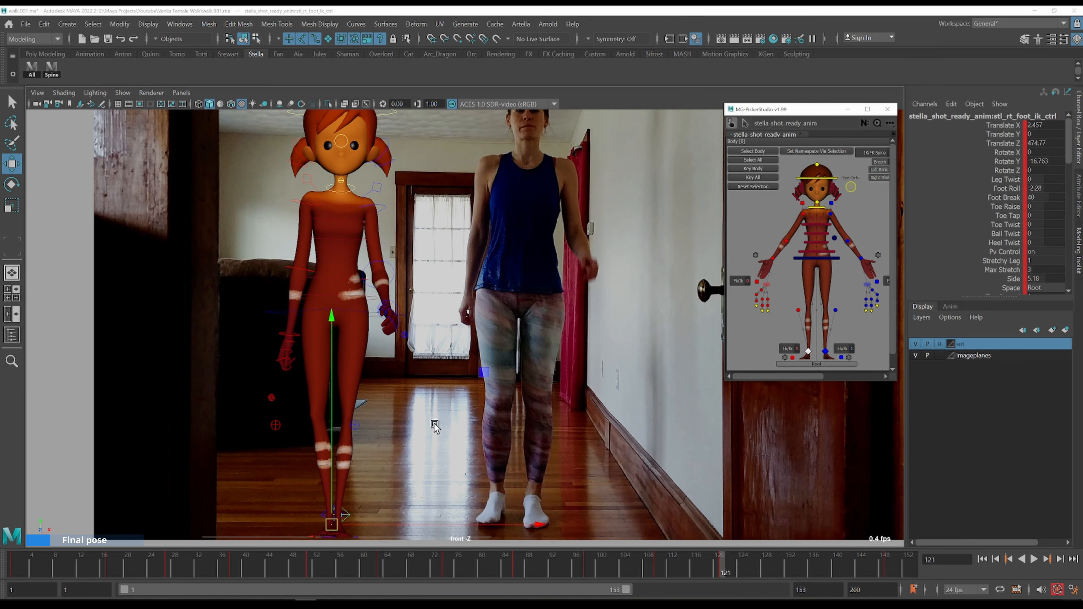
{"action": "left_click_drag", "start_coordinate": [536, 527], "coordinate": [501, 527]}
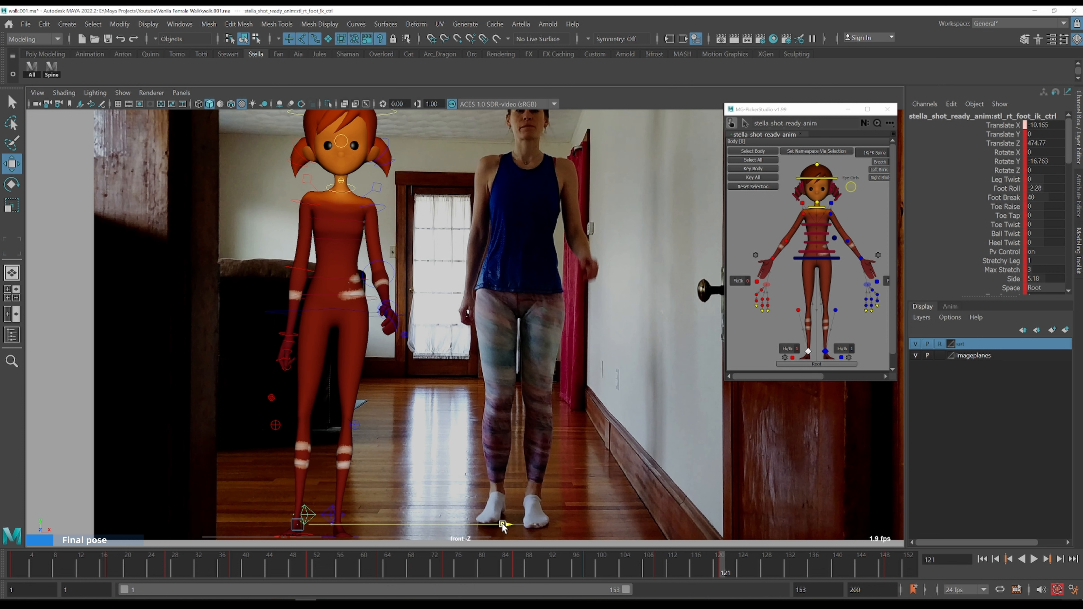
{"action": "left_click_drag", "start_coordinate": [502, 528], "coordinate": [537, 528]}
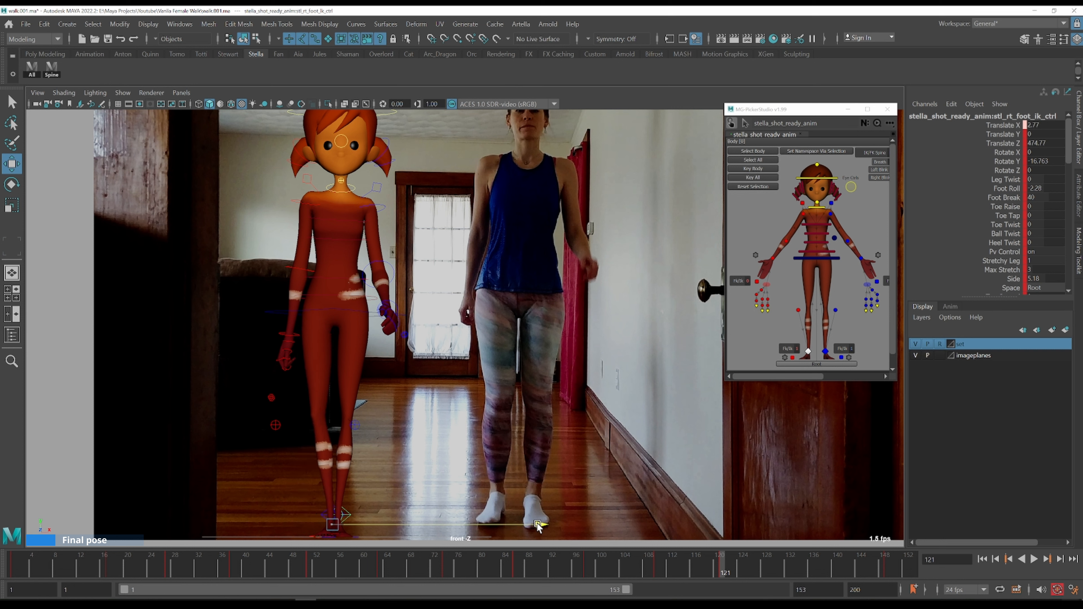
{"action": "left_click_drag", "start_coordinate": [538, 528], "coordinate": [500, 529]}
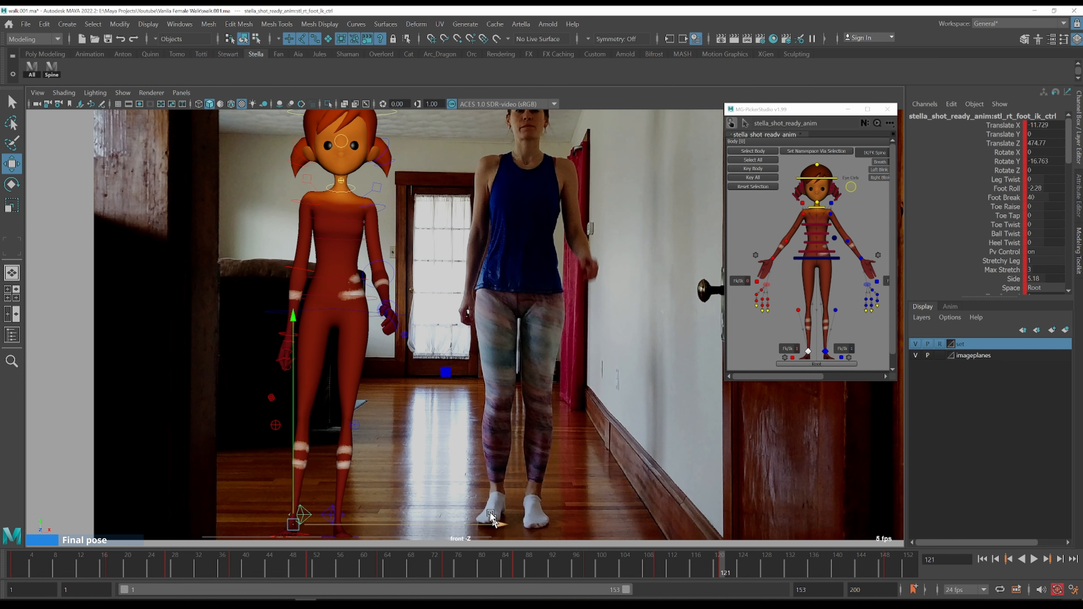
- Shift the COG sideways over the feet at frame 121 to Translate X about -5.1
{"action": "key", "text": "q"}
{"action": "left_click", "coordinate": [336, 314]}
{"action": "key", "text": "w"}
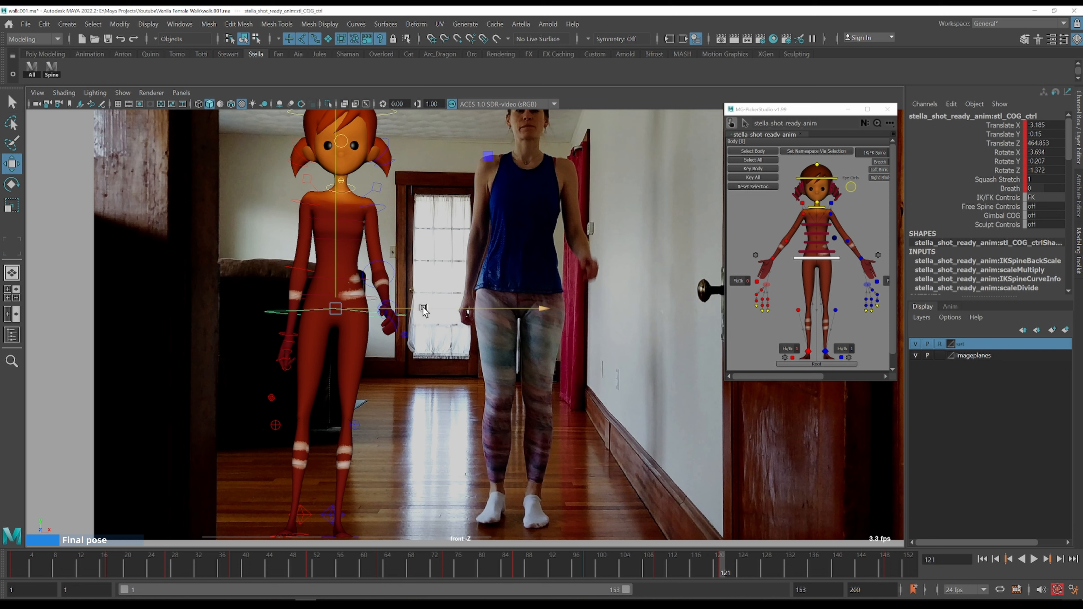
{"action": "left_click_drag", "start_coordinate": [422, 309], "coordinate": [418, 310]}
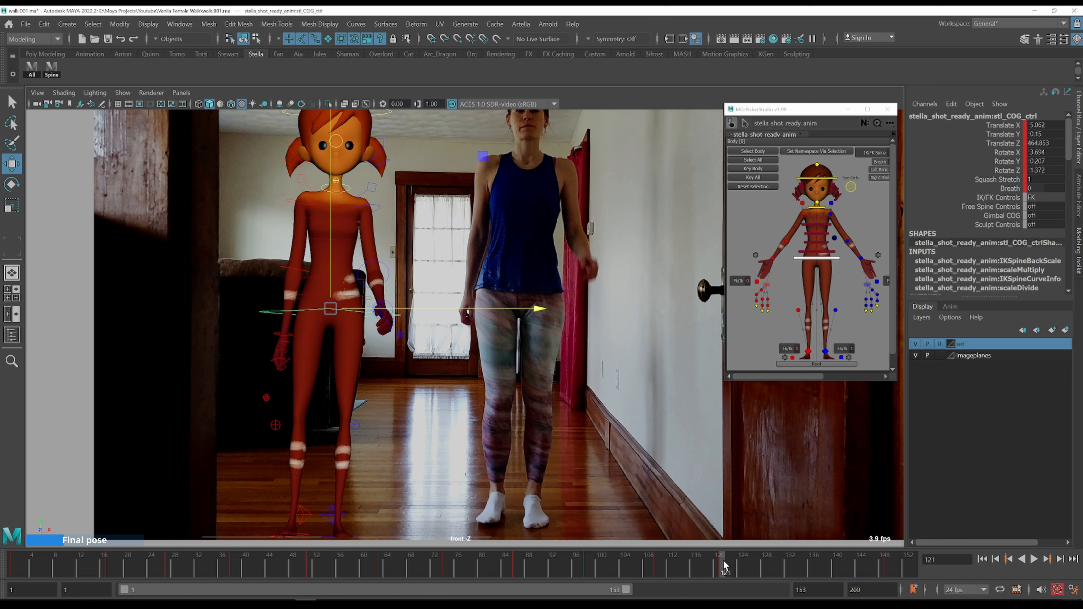
- Copy the COG and right foot poses from frame 121 to frame 149 and key them there
{"action": "middle_click_drag", "start_coordinate": [723, 566], "coordinate": [891, 567]}
{"action": "key", "text": "."}
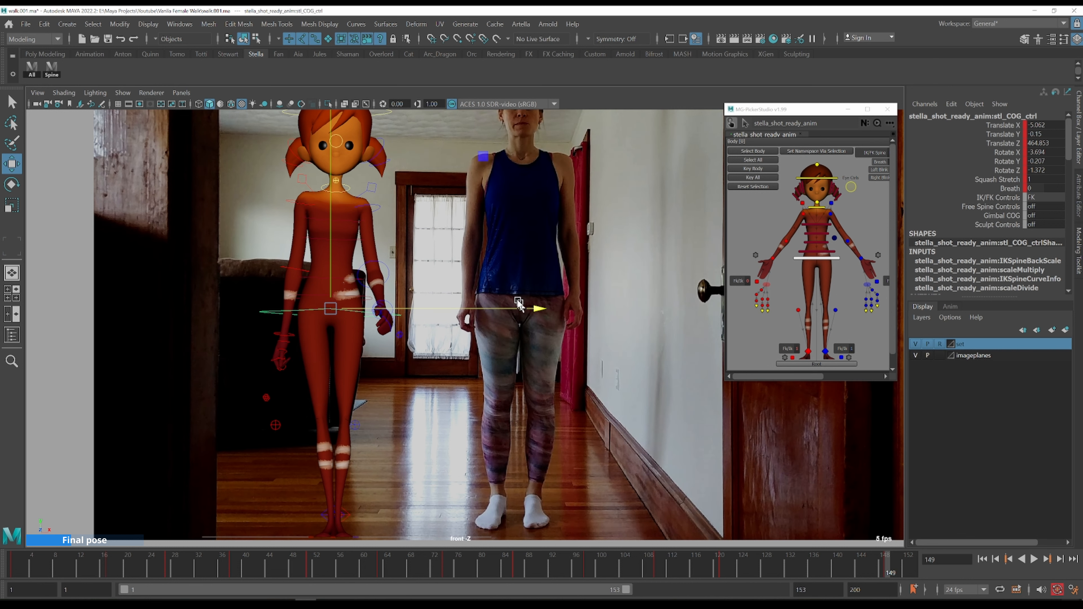
{"action": "key", "text": "."}
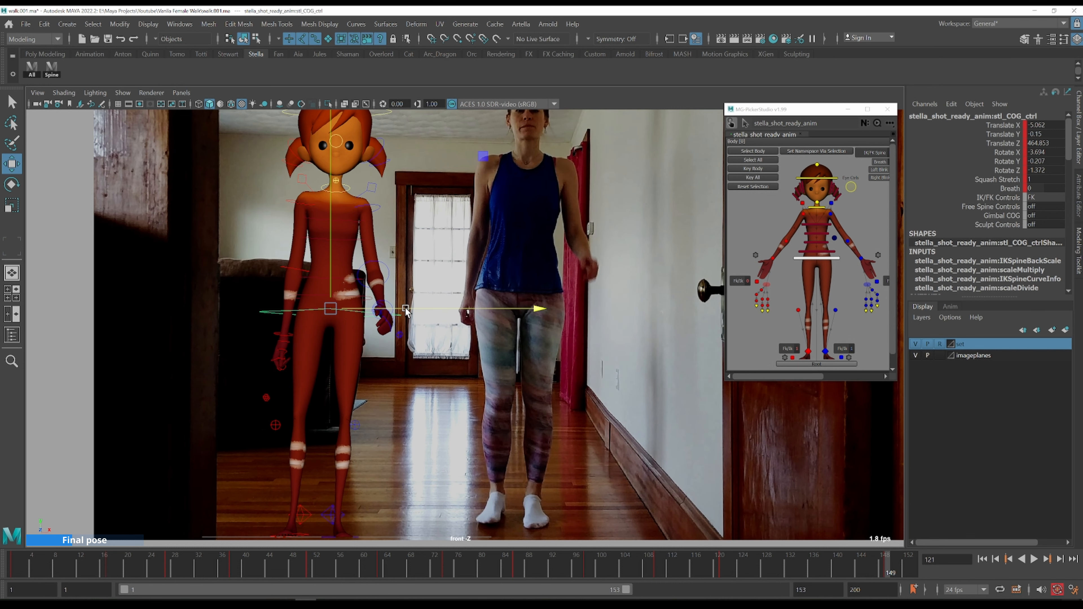
{"action": "left_click", "coordinate": [807, 351]}
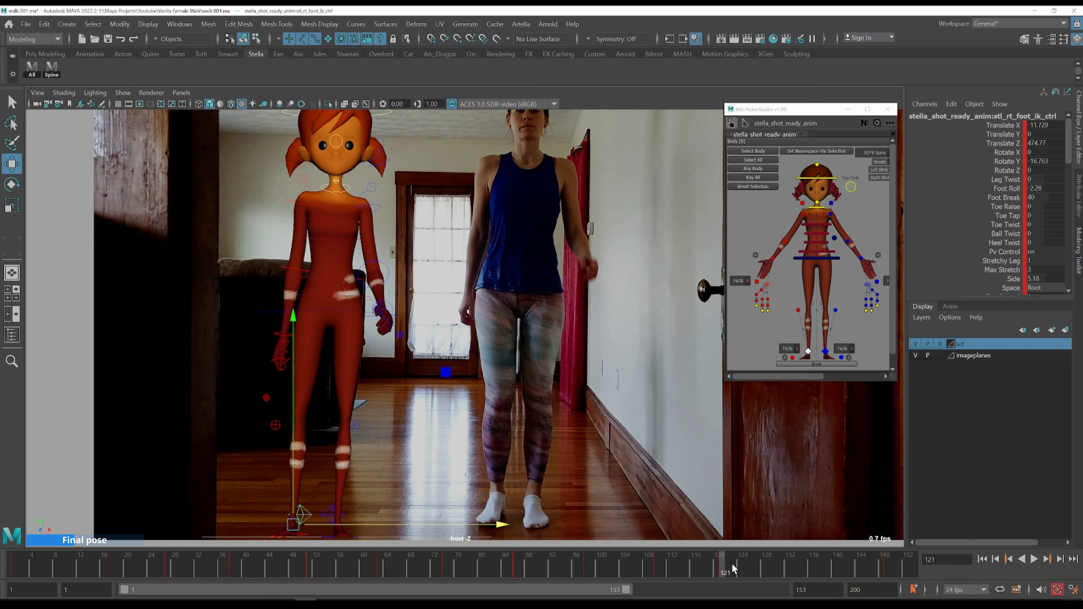
{"action": "left_click_drag", "start_coordinate": [723, 567], "coordinate": [887, 561]}
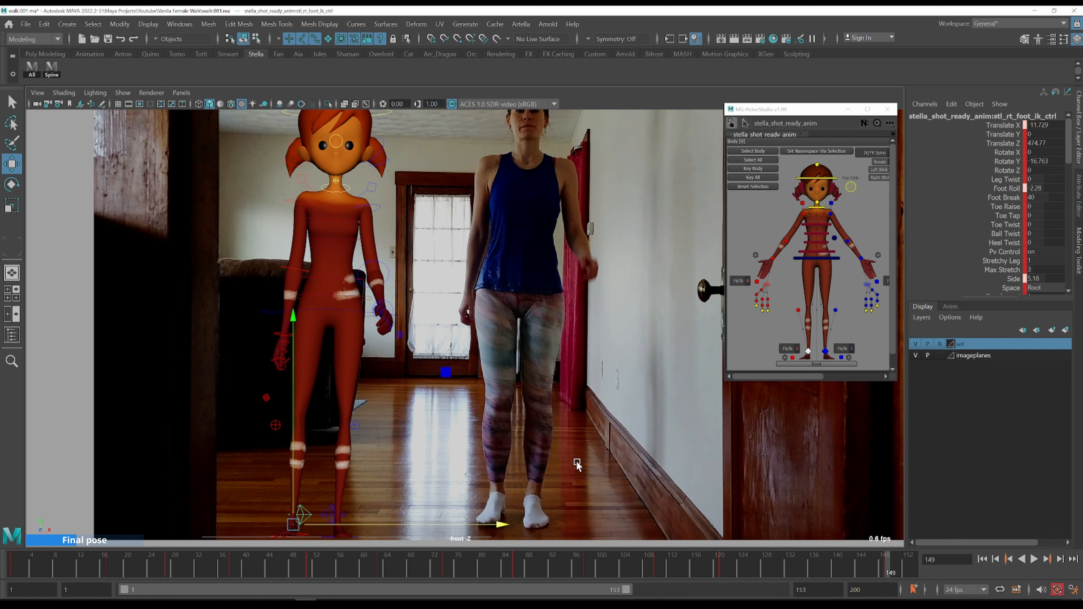
{"action": "left_click", "coordinate": [498, 524]}
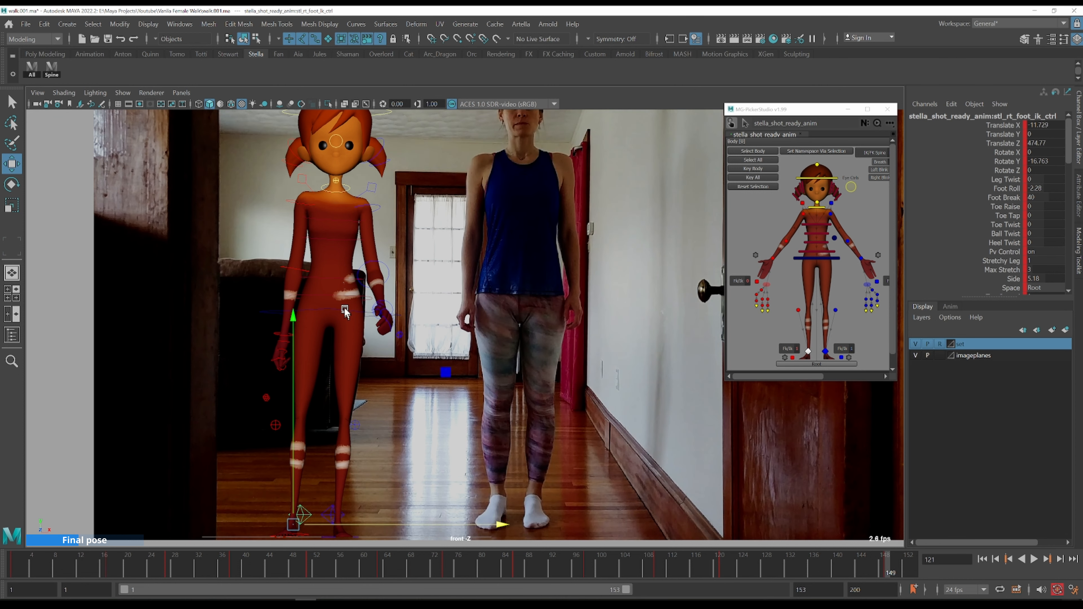
- Shift the COG sideways at frame 149 to Translate X about -9.8 and reset its Rotate Z
{"action": "left_click", "coordinate": [336, 313]}
{"action": "left_click_drag", "start_coordinate": [418, 315], "coordinate": [409, 312]}
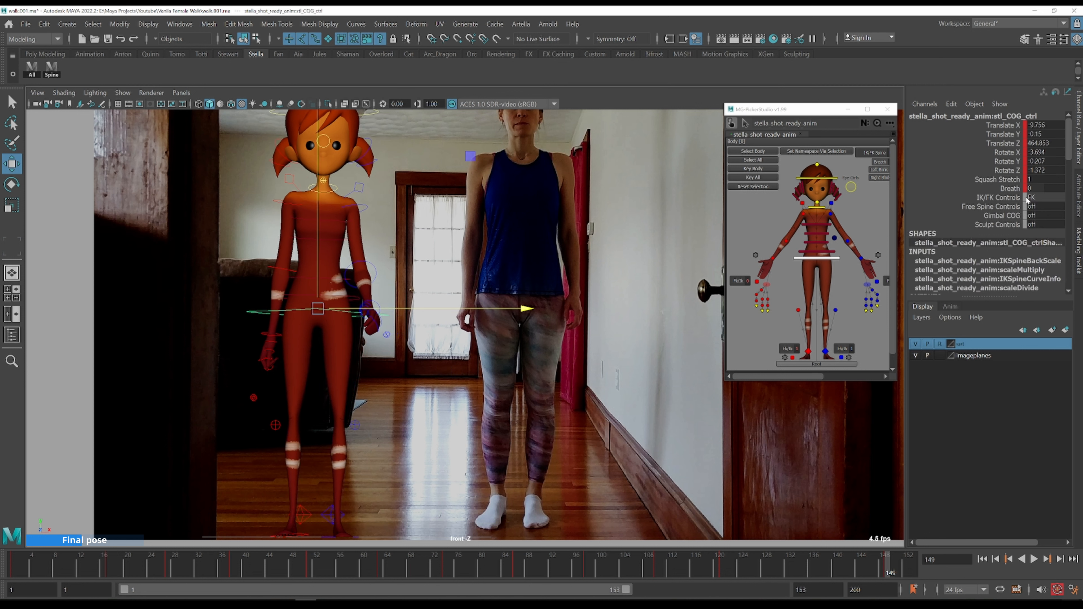
{"action": "double_click", "coordinate": [1048, 171]}
{"action": "key", "text": "Return"}
- Set Rotate Z of the spine FK controls to 0 at frame 149 and return to the side-by-side views
{"action": "left_click", "coordinate": [59, 73]}
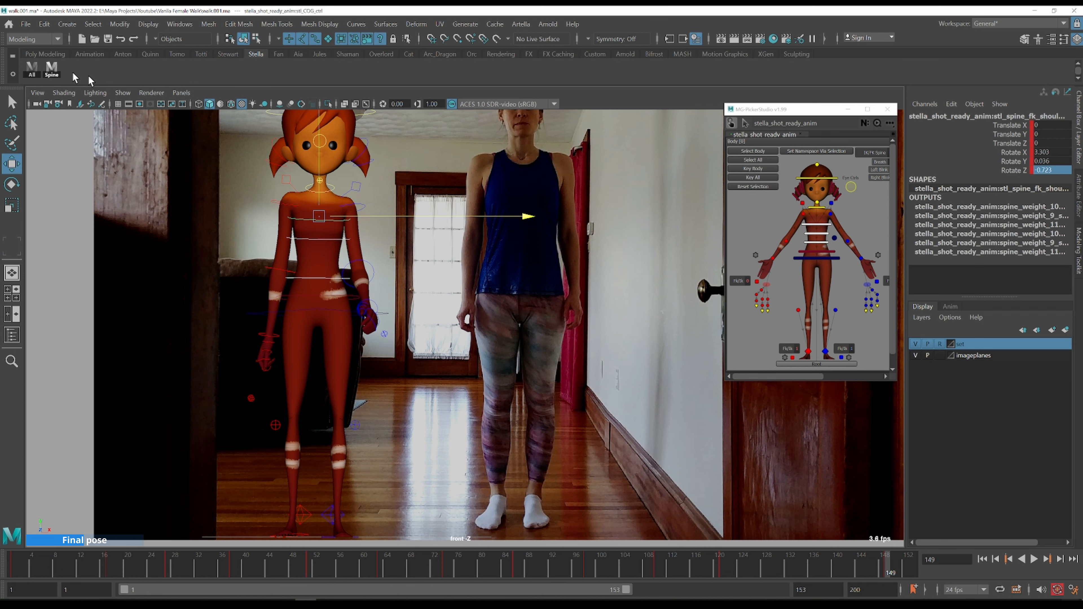
{"action": "left_click", "coordinate": [1055, 170]}
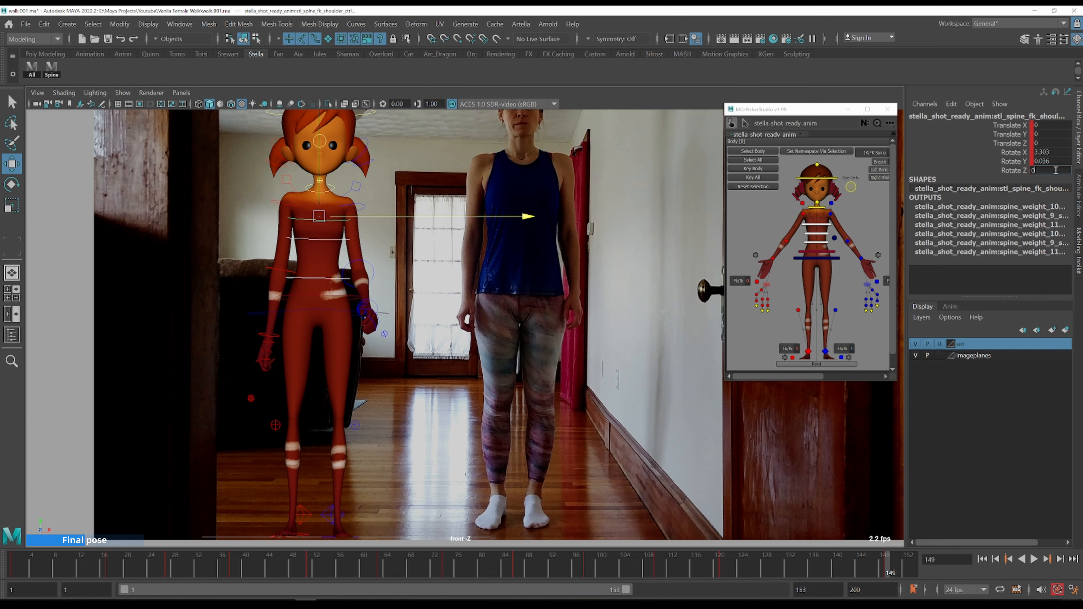
{"action": "key", "text": "Return"}
{"action": "key", "text": "q"}
{"action": "key", "text": "space"}
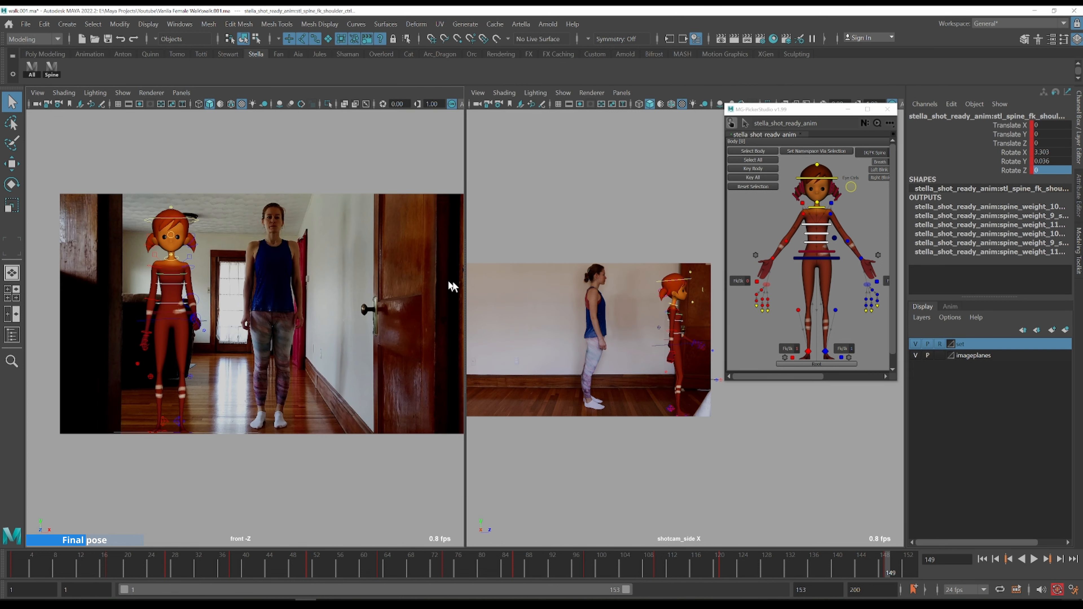
{"action": "key", "text": "space"}
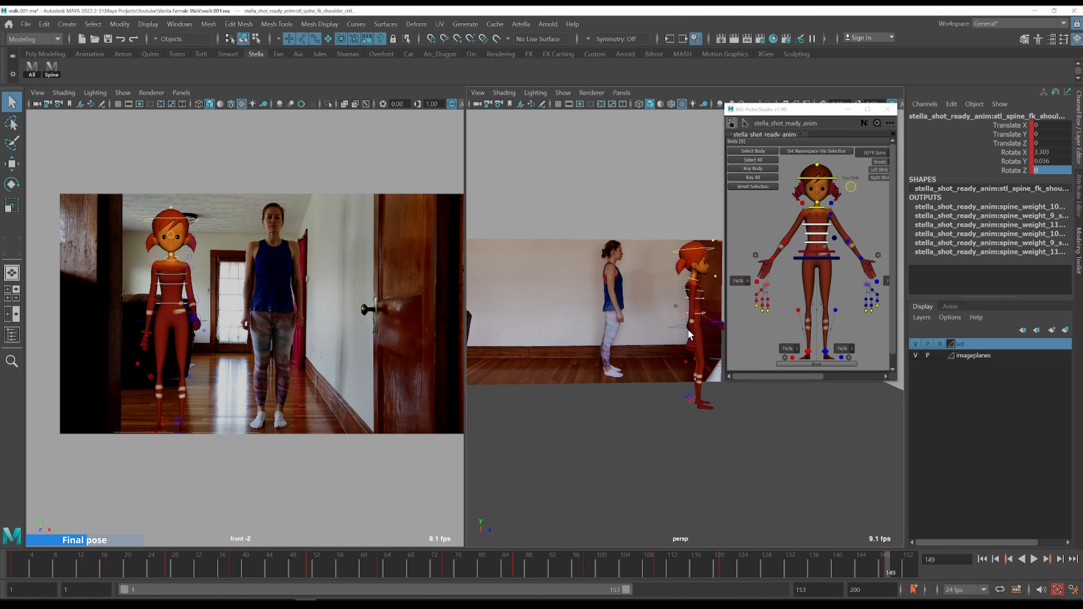
- Move the COG at frame 149 in the shotcam_side view to Translate Z about 473.7, adjusting its height over the feet
{"action": "left_click", "coordinate": [683, 331]}
{"action": "key", "text": "space"}
{"action": "left_click_drag", "start_coordinate": [464, 281], "coordinate": [366, 269], "text": "alt"}
{"action": "key", "text": "w"}
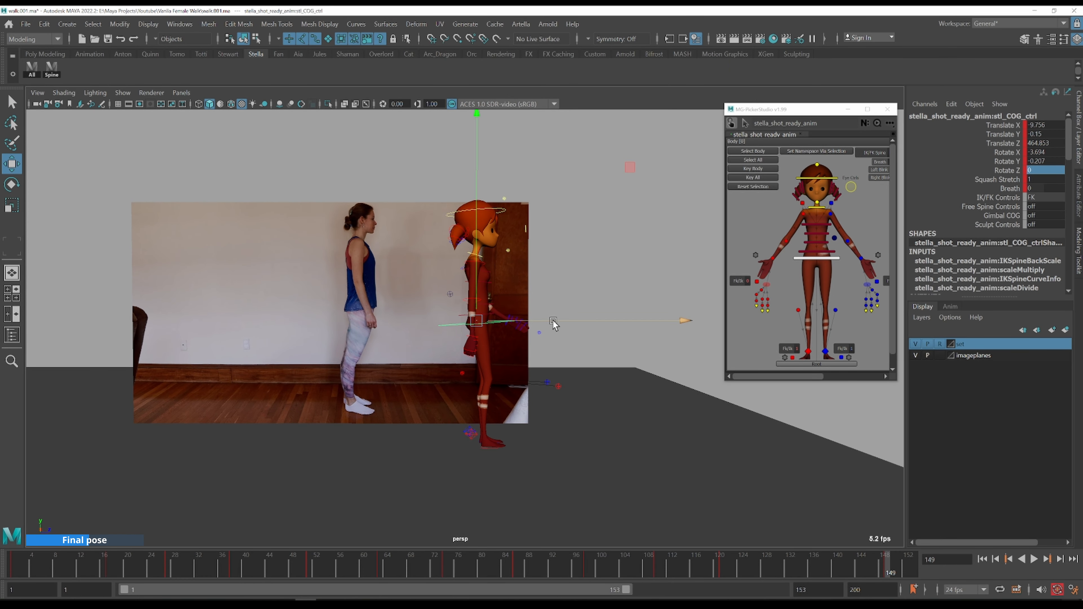
{"action": "left_click", "coordinate": [182, 92]}
{"action": "mouse_move", "coordinate": [218, 126]}
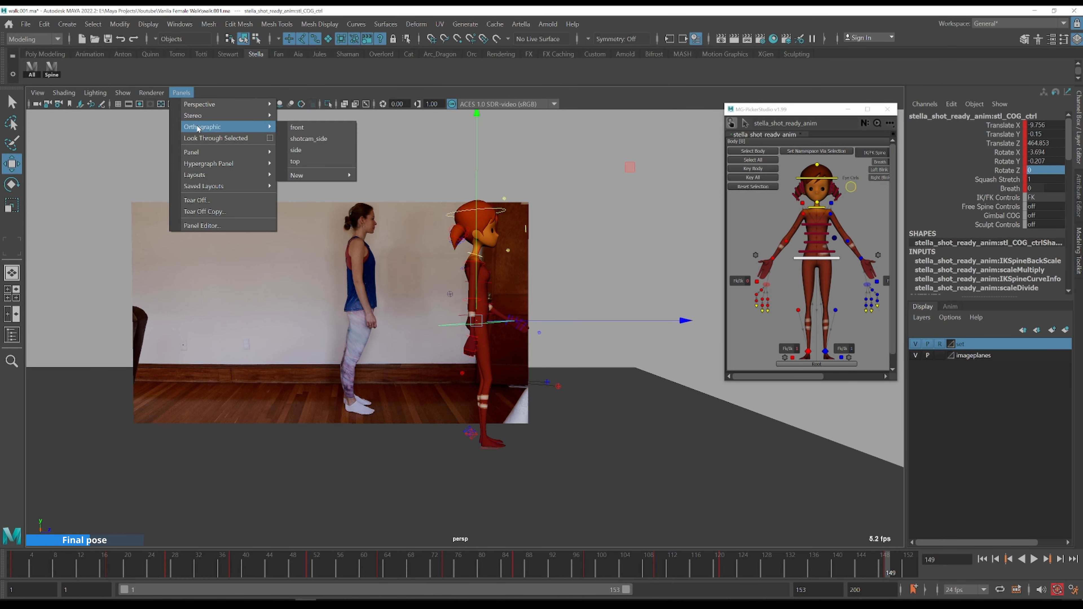
{"action": "left_click", "coordinate": [320, 141]}
{"action": "left_click_drag", "start_coordinate": [522, 363], "coordinate": [543, 363]}
{"action": "left_click_drag", "start_coordinate": [458, 320], "coordinate": [458, 316]}
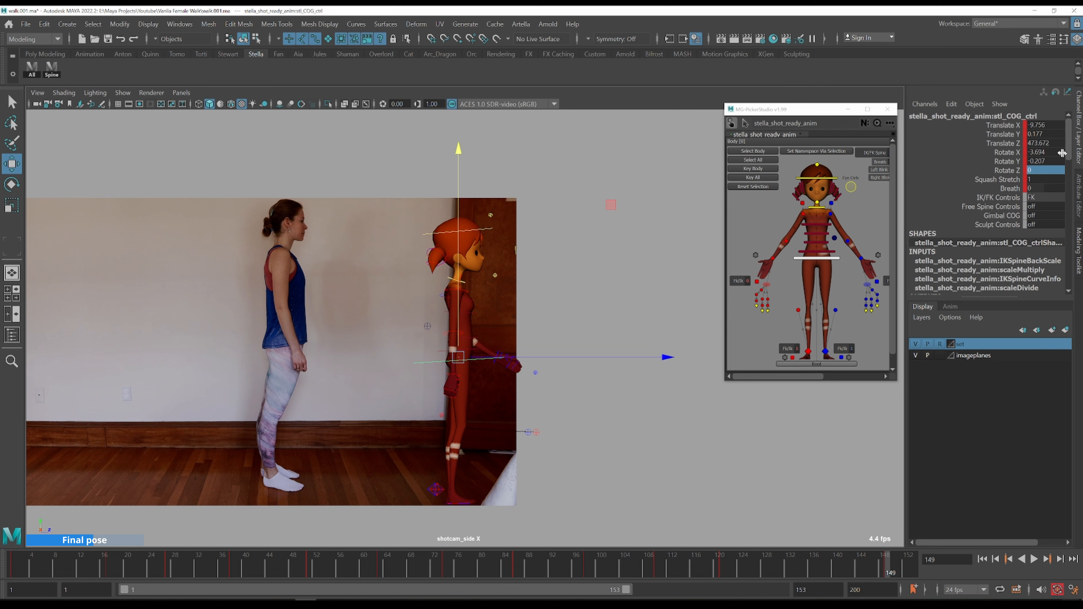
- Set Rotate X of the COG and the spine FK controls to 0 at frame 149
{"action": "left_click", "coordinate": [1044, 153]}
{"action": "type", "text": "0"}
{"action": "key", "text": "Return"}
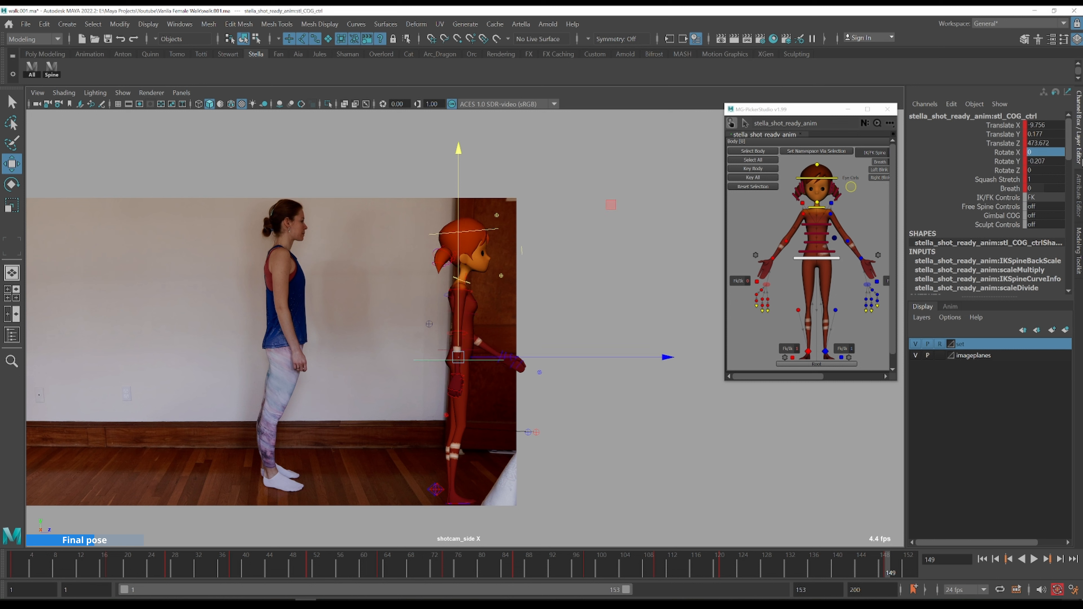
{"action": "left_click", "coordinate": [52, 68]}
{"action": "type", "text": "0"}
{"action": "key", "text": "Return"}
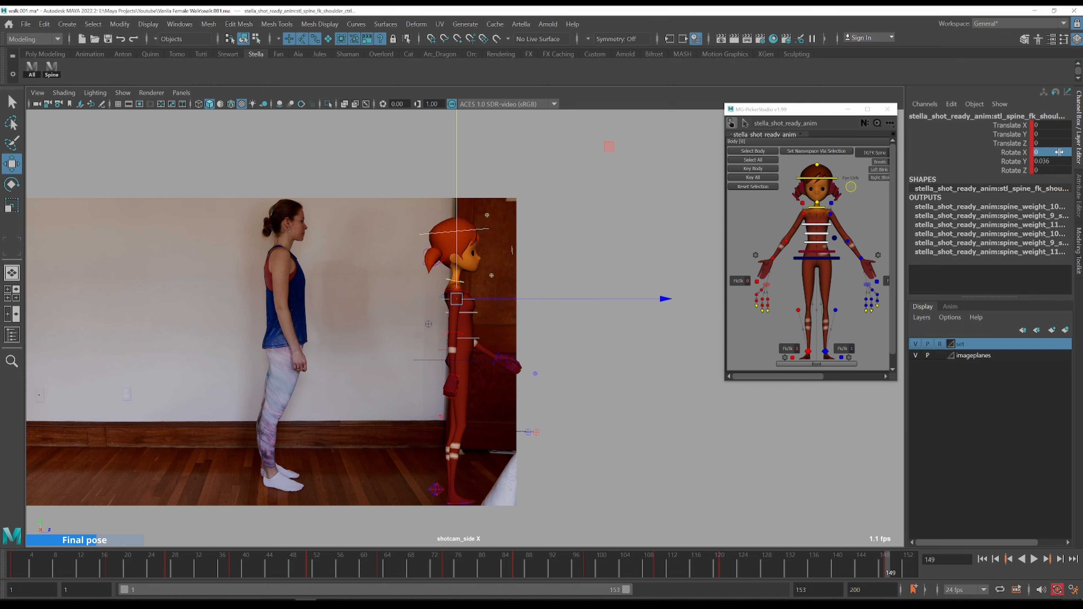
- Rotate the right upper arm slightly forward and adjust its elbow to match the side reference at frame 149
{"action": "key", "text": "q"}
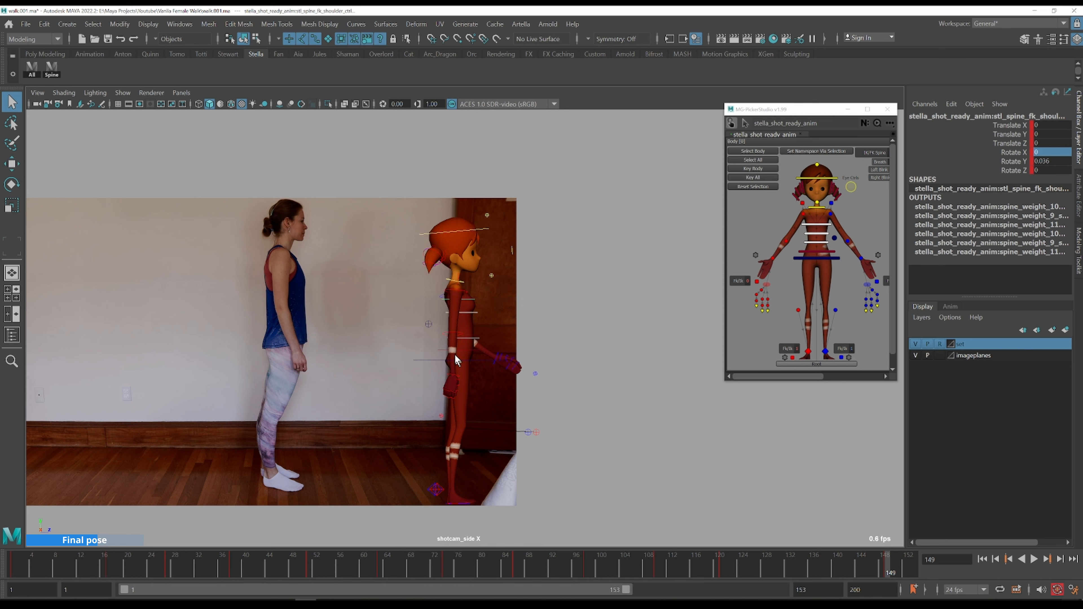
{"action": "left_click", "coordinate": [536, 372]}
{"action": "key", "text": "e"}
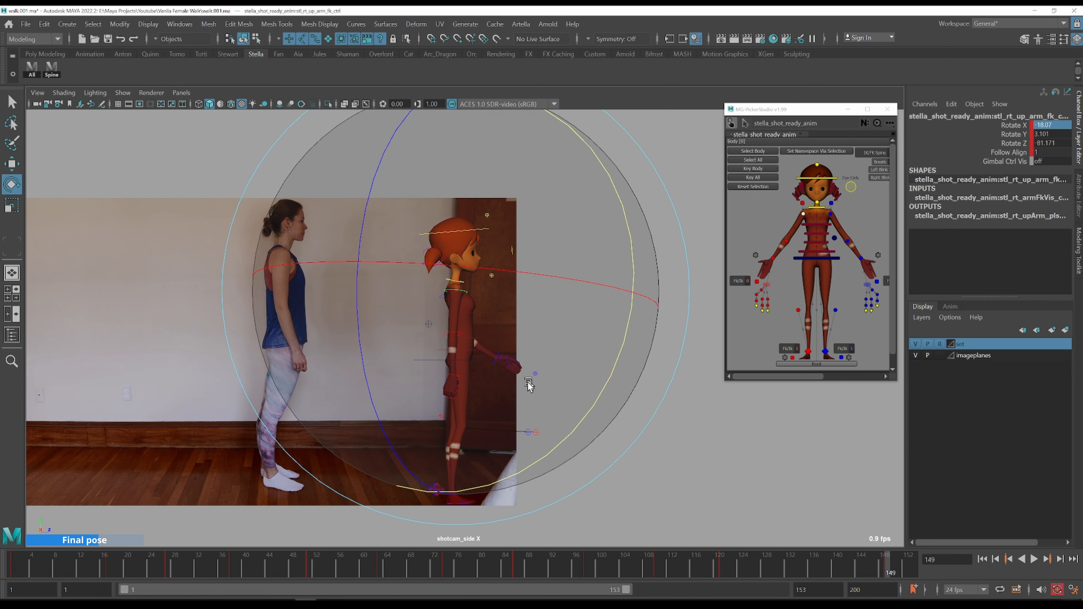
{"action": "left_click_drag", "start_coordinate": [608, 391], "coordinate": [540, 345]}
{"action": "key", "text": "q"}
{"action": "left_click", "coordinate": [465, 329]}
{"action": "key", "text": "e"}
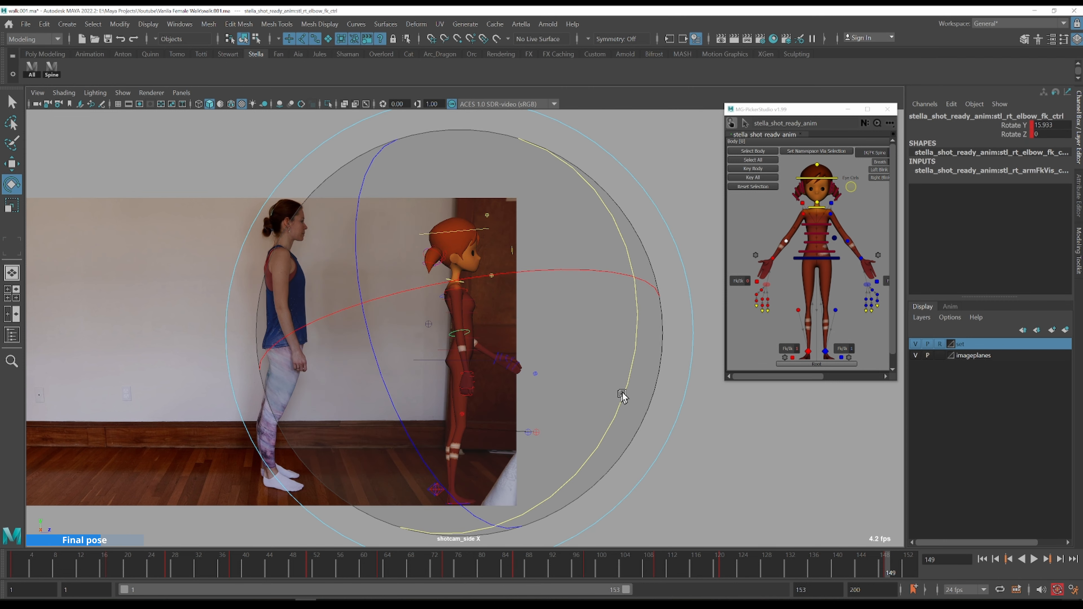
{"action": "left_click_drag", "start_coordinate": [625, 382], "coordinate": [522, 302]}
{"action": "key", "text": "q"}
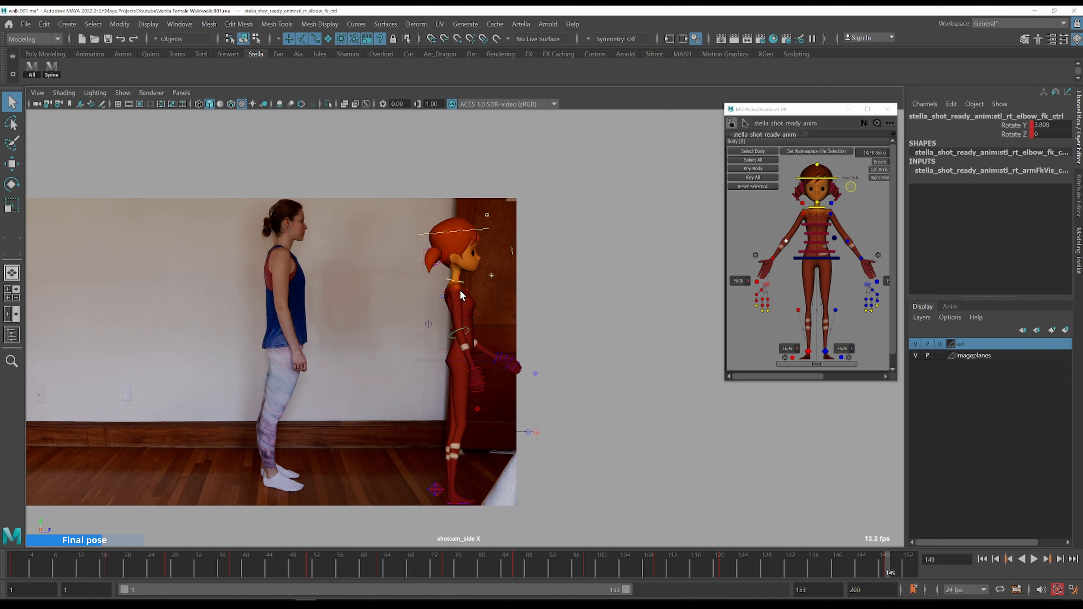
- Refine the right upper arm's swing in the side view so the hand sits a little further forward
{"action": "left_click", "coordinate": [461, 289]}
{"action": "key", "text": "e"}
{"action": "left_click_drag", "start_coordinate": [544, 239], "coordinate": [628, 262]}
{"action": "key", "text": "q"}
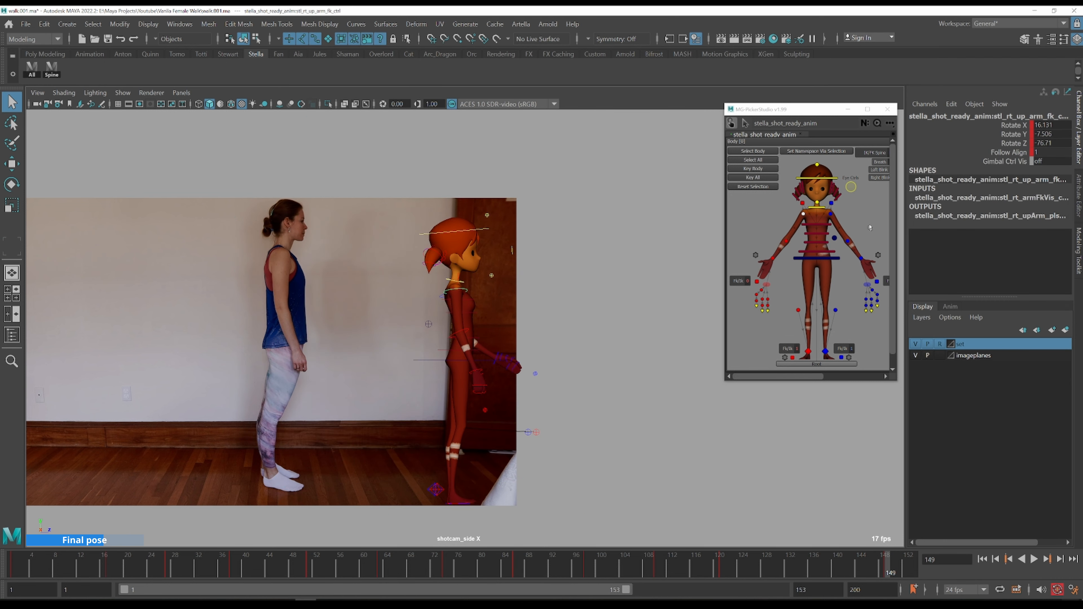
- Rotate the left upper arm and elbow so the left arm hangs beside the body in line with the right
{"action": "left_click", "coordinate": [832, 215]}
{"action": "key", "text": "e"}
{"action": "left_click_drag", "start_coordinate": [584, 145], "coordinate": [611, 206]}
{"action": "key", "text": "q"}
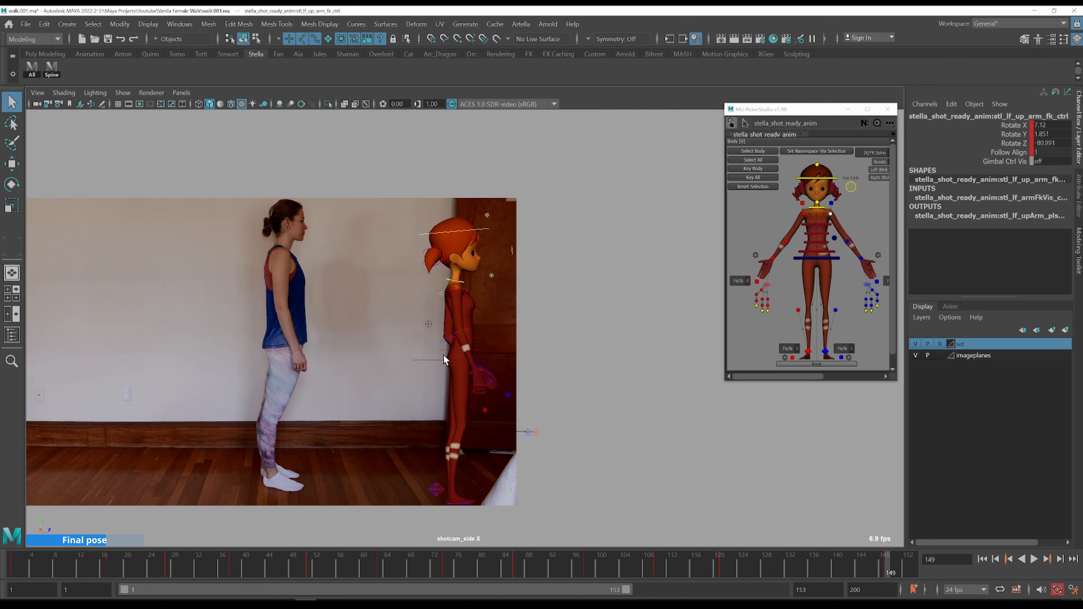
{"action": "left_click", "coordinate": [444, 348]}
{"action": "key", "text": "e"}
{"action": "left_click_drag", "start_coordinate": [551, 164], "coordinate": [629, 260]}
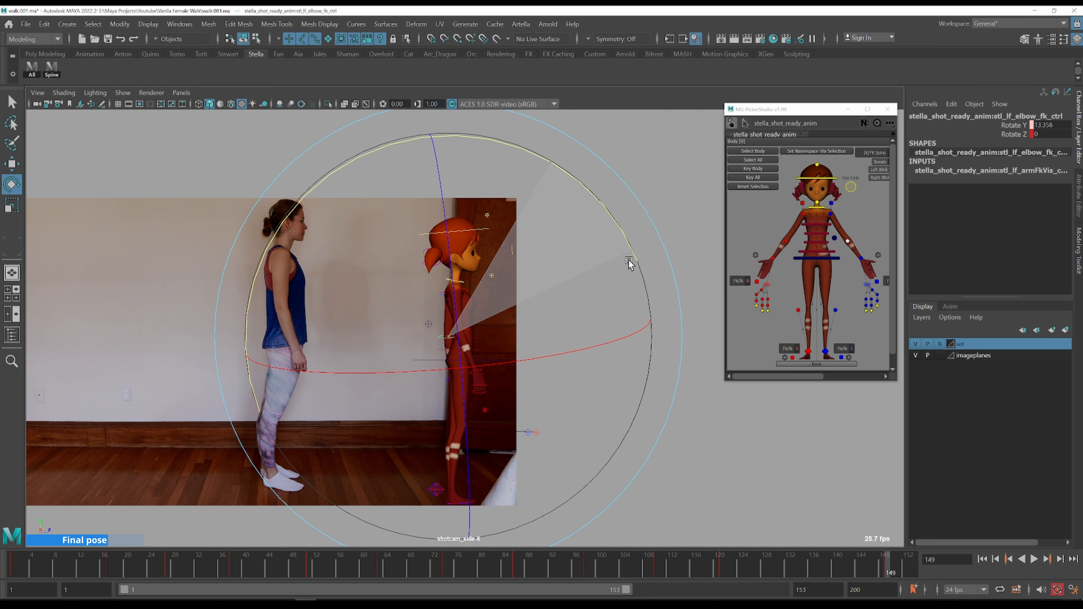
{"action": "key", "text": "q"}
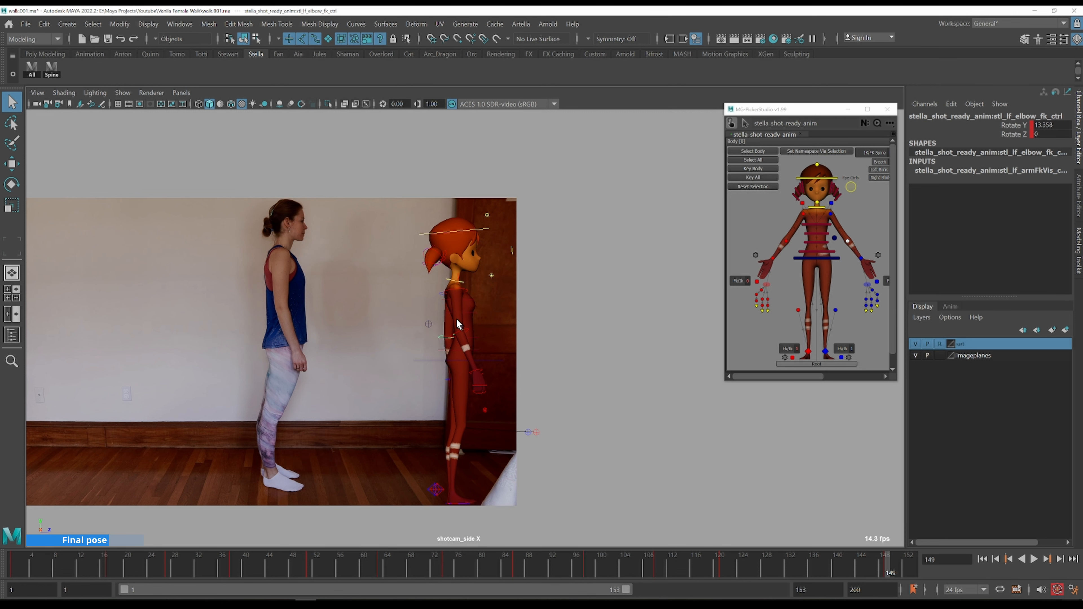
- Rotate the right upper arm in towards the body to Rotate Z about -83 at frame 149
{"action": "left_click", "coordinate": [456, 293]}
{"action": "key", "text": "space"}
{"action": "left_click_drag", "start_coordinate": [526, 353], "coordinate": [533, 327]}
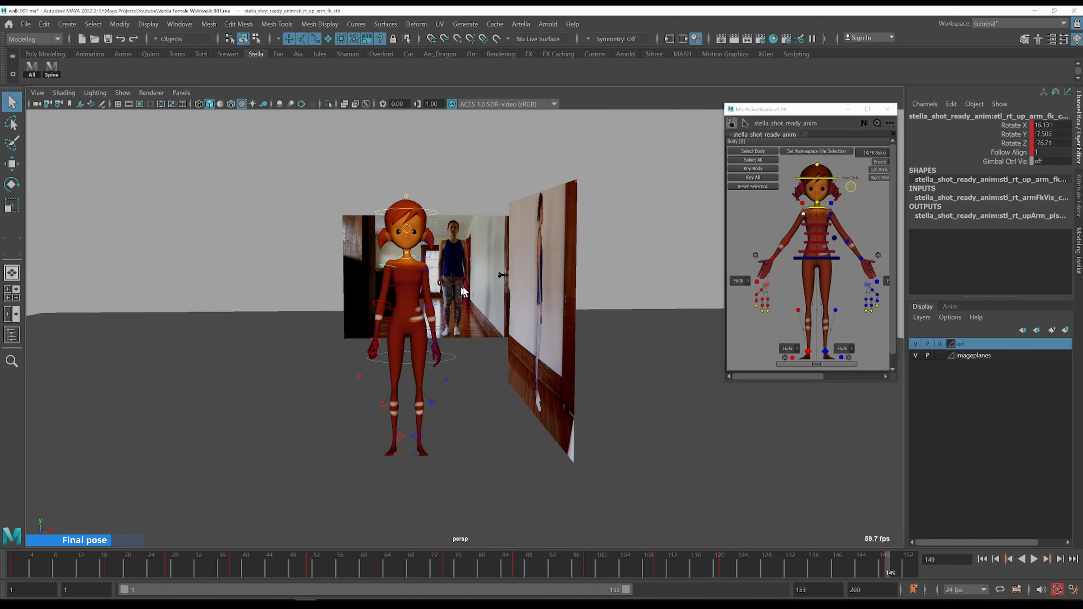
{"action": "key", "text": "e"}
{"action": "left_click_drag", "start_coordinate": [443, 460], "coordinate": [464, 447]}
{"action": "key", "text": "q"}
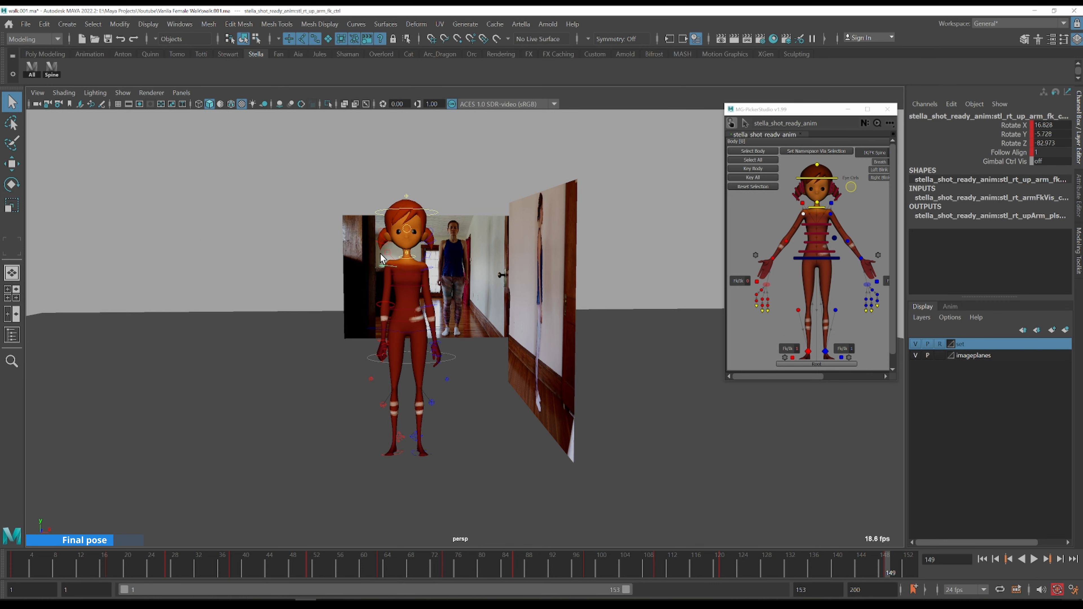
- Rotate the right clavicle to Rotate Z about -11.1 and adjust the left clavicle to balance the shoulders
{"action": "left_click", "coordinate": [382, 252]}
{"action": "scroll", "coordinate": [381, 260], "scroll_direction": "up", "scroll_amount": 3}
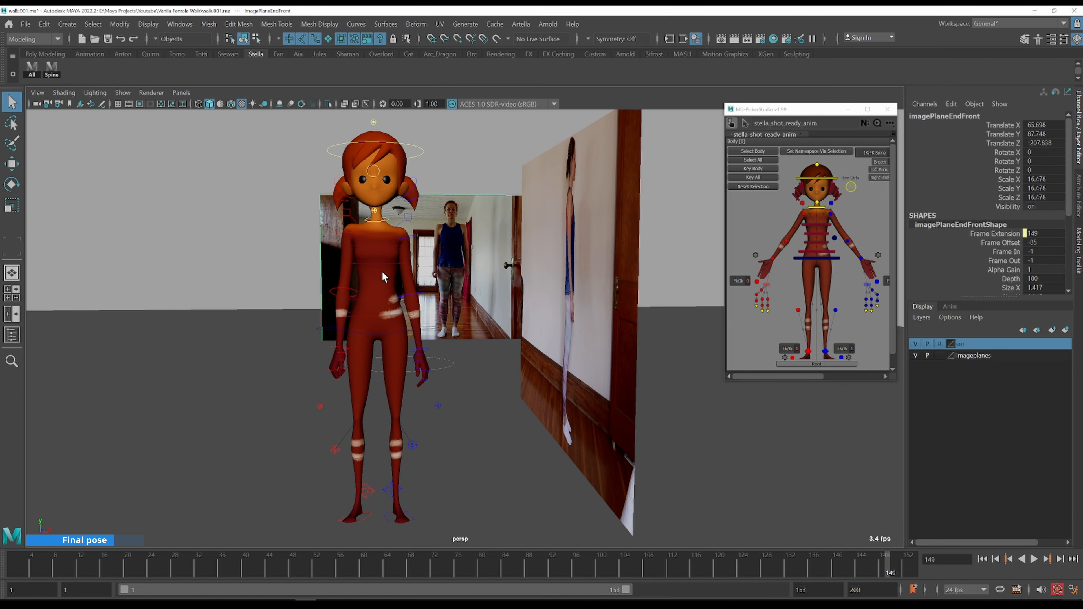
{"action": "left_click", "coordinate": [346, 213]}
{"action": "scroll", "coordinate": [384, 219], "scroll_direction": "up", "scroll_amount": 3}
{"action": "key", "text": "e"}
{"action": "left_click_drag", "start_coordinate": [495, 143], "coordinate": [443, 139]}
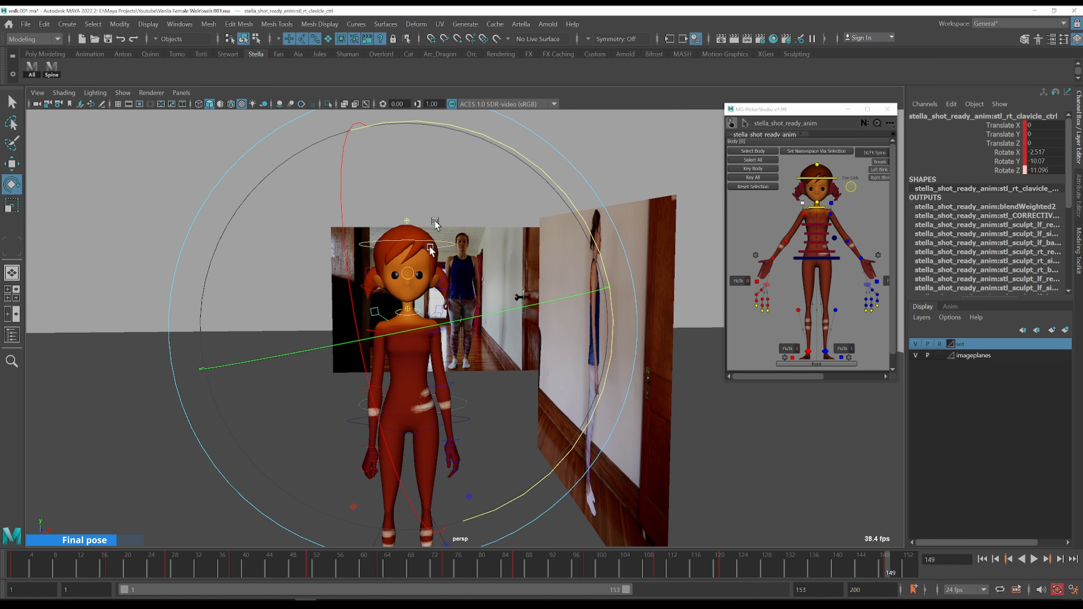
{"action": "key", "text": "q"}
{"action": "left_click", "coordinate": [440, 310]}
{"action": "key", "text": "e"}
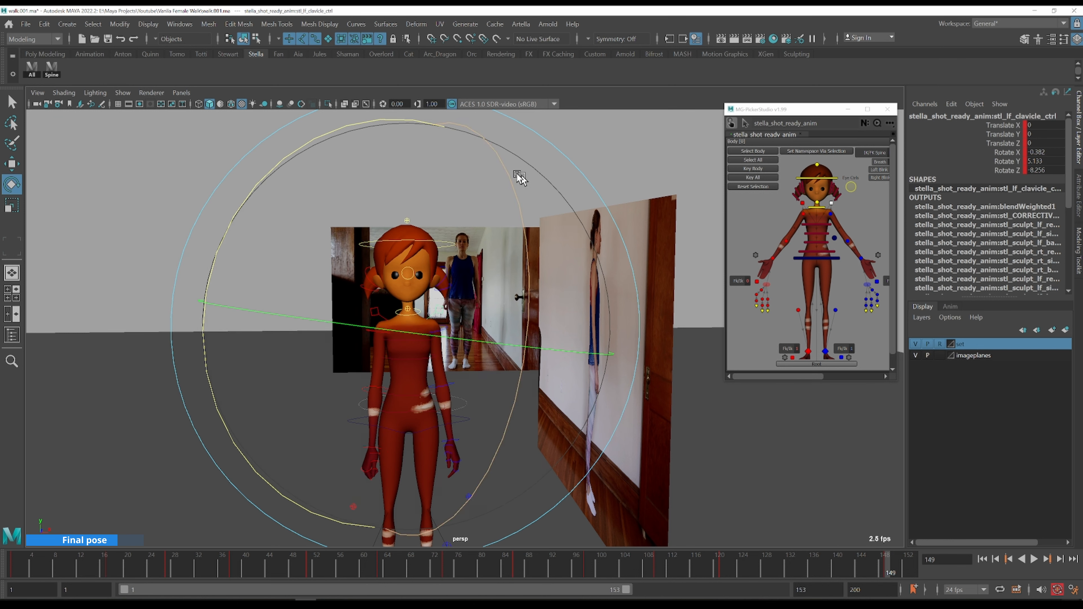
{"action": "left_click_drag", "start_coordinate": [425, 126], "coordinate": [437, 138]}
{"action": "key", "text": "q"}
- Rotate the left upper arm in towards the body to Rotate Z about -83.9 and Rotate Y about -6.7
{"action": "left_click", "coordinate": [439, 330]}
{"action": "left_click_drag", "start_coordinate": [470, 365], "coordinate": [411, 339], "text": "alt"}
{"action": "key", "text": "e"}
{"action": "left_click_drag", "start_coordinate": [222, 177], "coordinate": [522, 335]}
{"action": "left_click_drag", "start_coordinate": [624, 348], "coordinate": [622, 358]}
{"action": "left_click_drag", "start_coordinate": [426, 397], "coordinate": [498, 398], "text": "alt"}
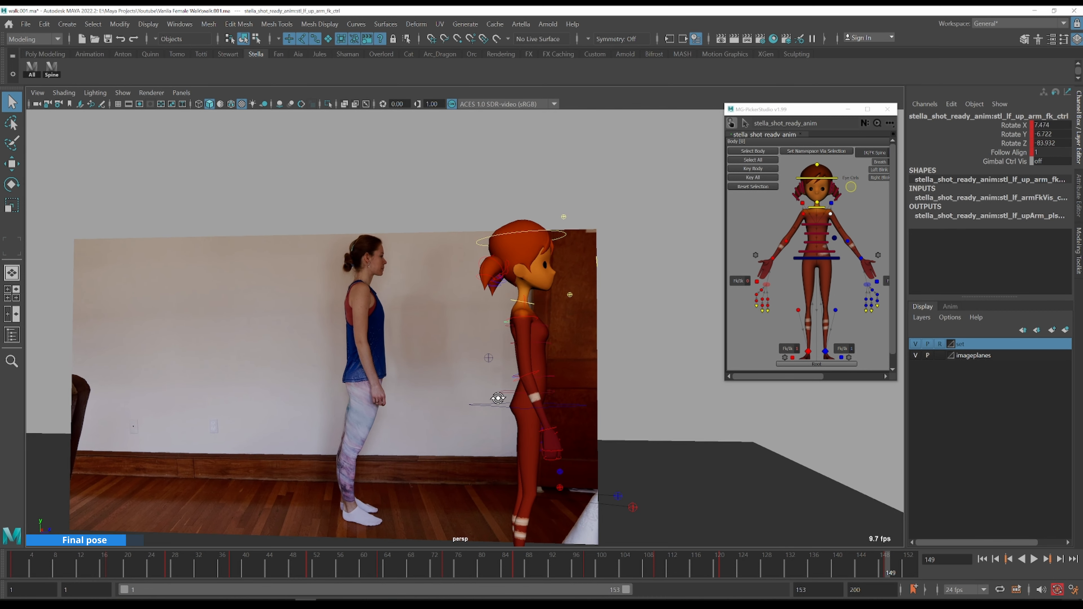
- Set Rotate Y of the right and left clavicle controls to 0 at frame 149
{"action": "left_click", "coordinate": [528, 305]}
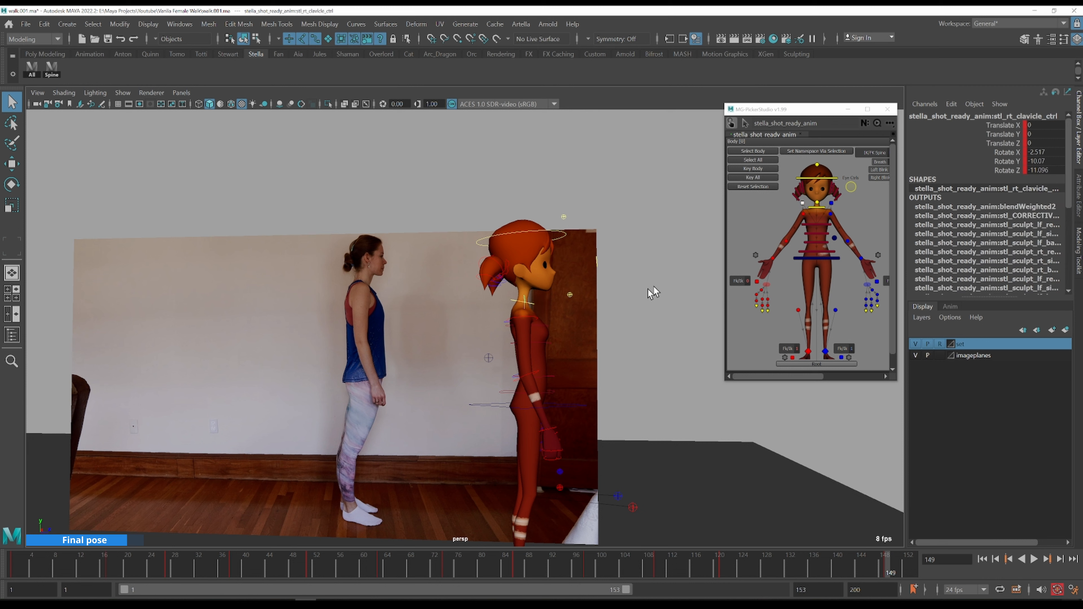
{"action": "double_click", "coordinate": [1054, 161]}
{"action": "key", "text": "Return"}
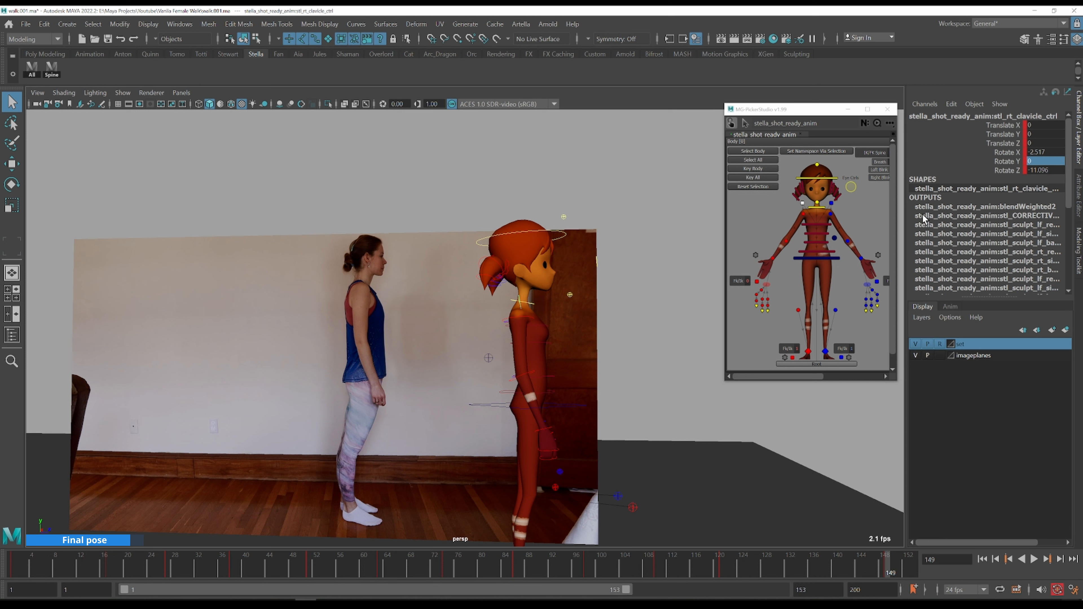
{"action": "left_click", "coordinate": [831, 203]}
{"action": "double_click", "coordinate": [1046, 161]}
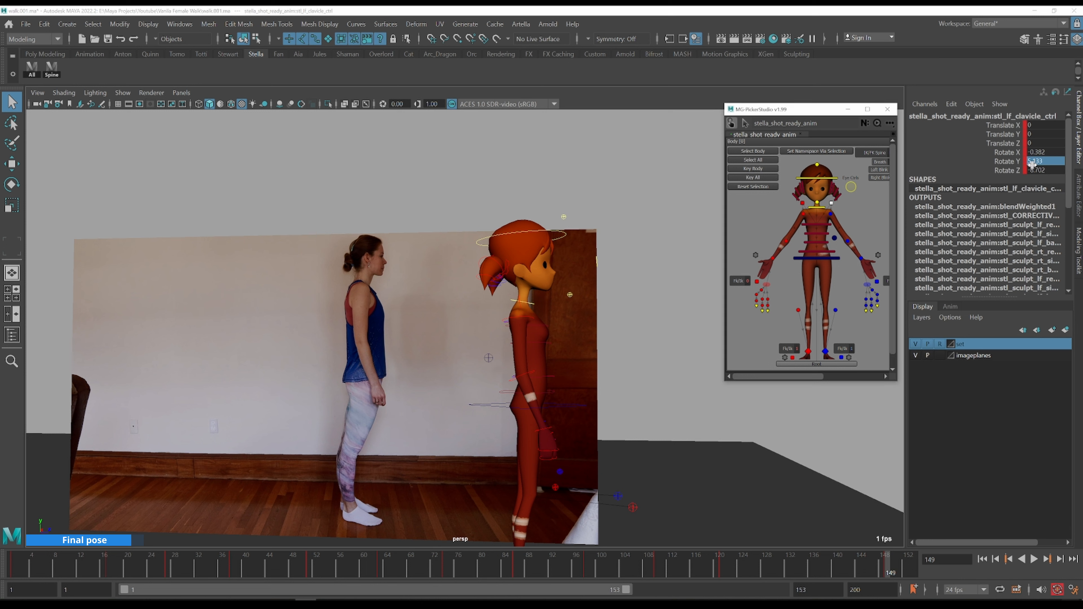
{"action": "key", "text": "Return"}
- Set Rotate Z and Rotate Y of the neck control to 0 at frame 149
{"action": "left_click_drag", "start_coordinate": [607, 330], "coordinate": [452, 327], "text": "alt"}
{"action": "left_click", "coordinate": [406, 304]}
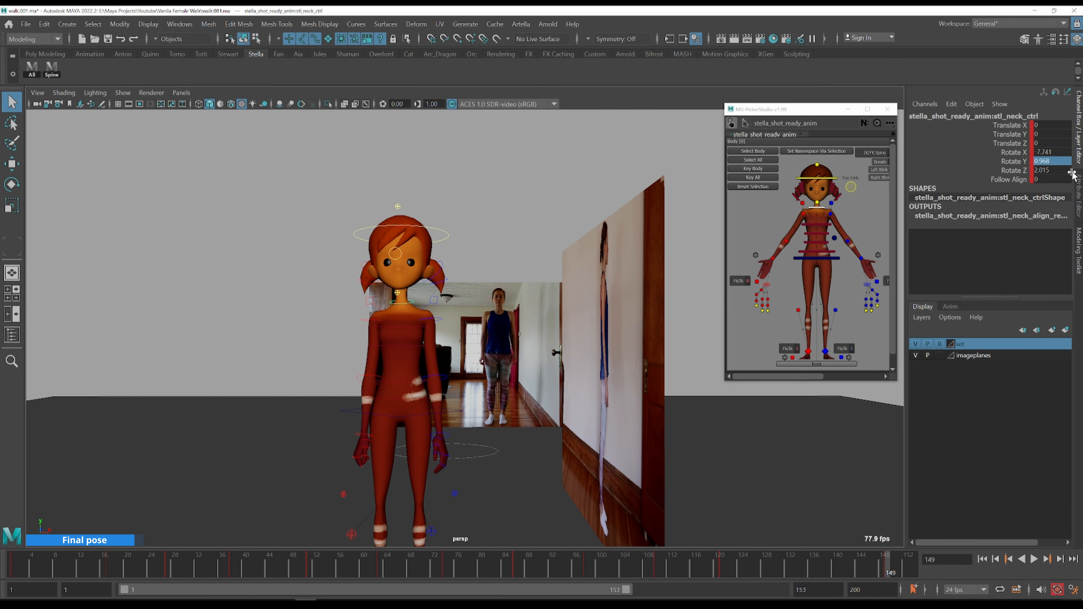
{"action": "double_click", "coordinate": [1061, 170]}
{"action": "type", "text": "0"}
{"action": "key", "text": "Return"}
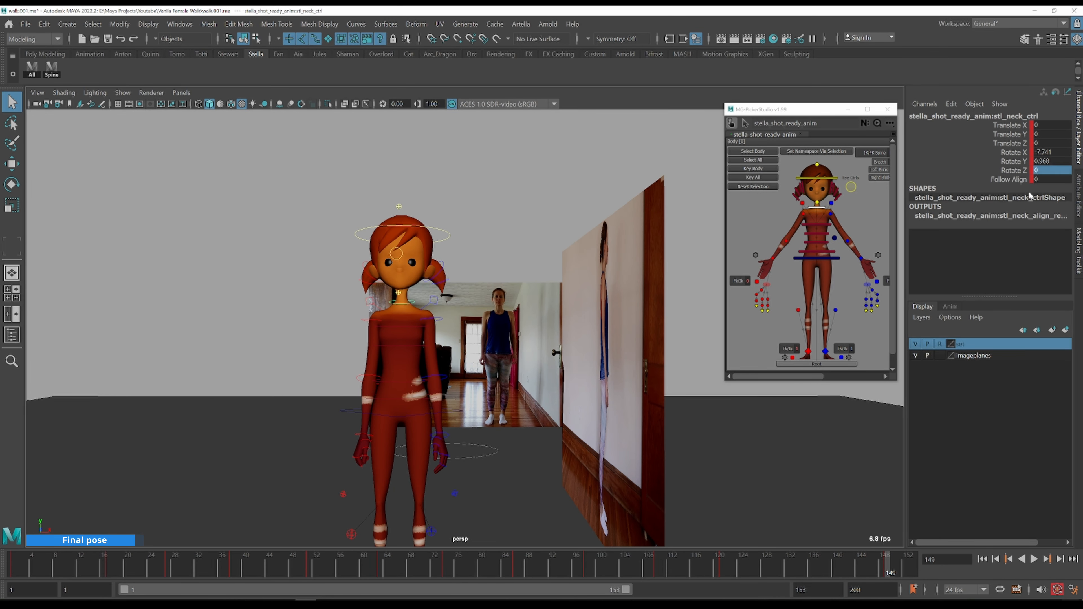
{"action": "double_click", "coordinate": [1054, 161]}
{"action": "type", "text": "0"}
{"action": "key", "text": "Return"}
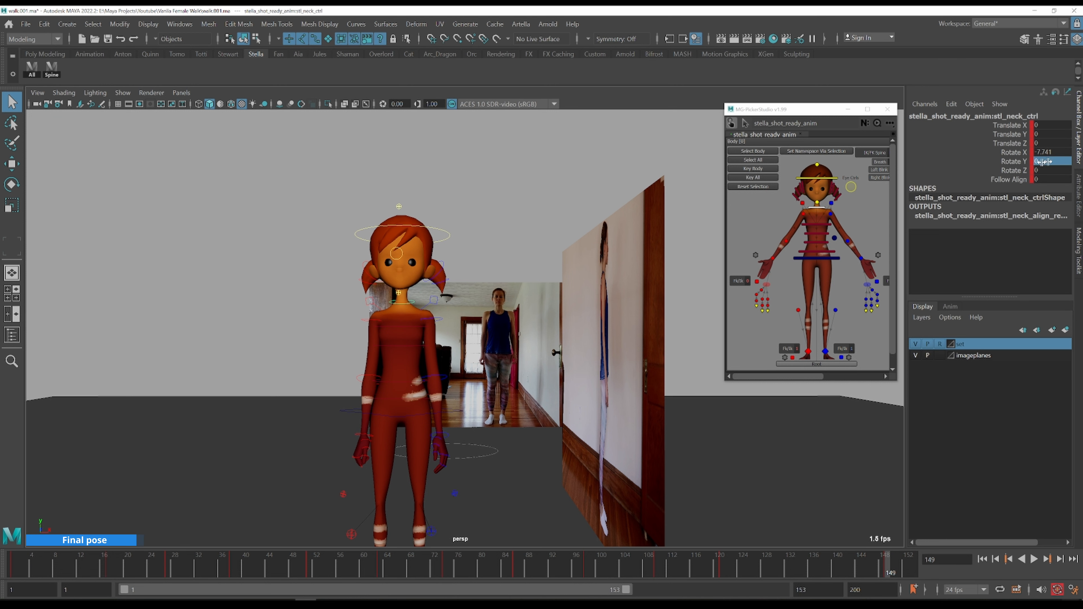
- Set the head control's Rotate Y to 0 at frame 149 and compare the pose with the front and side references
{"action": "left_click_drag", "start_coordinate": [405, 345], "coordinate": [484, 335], "text": "alt"}
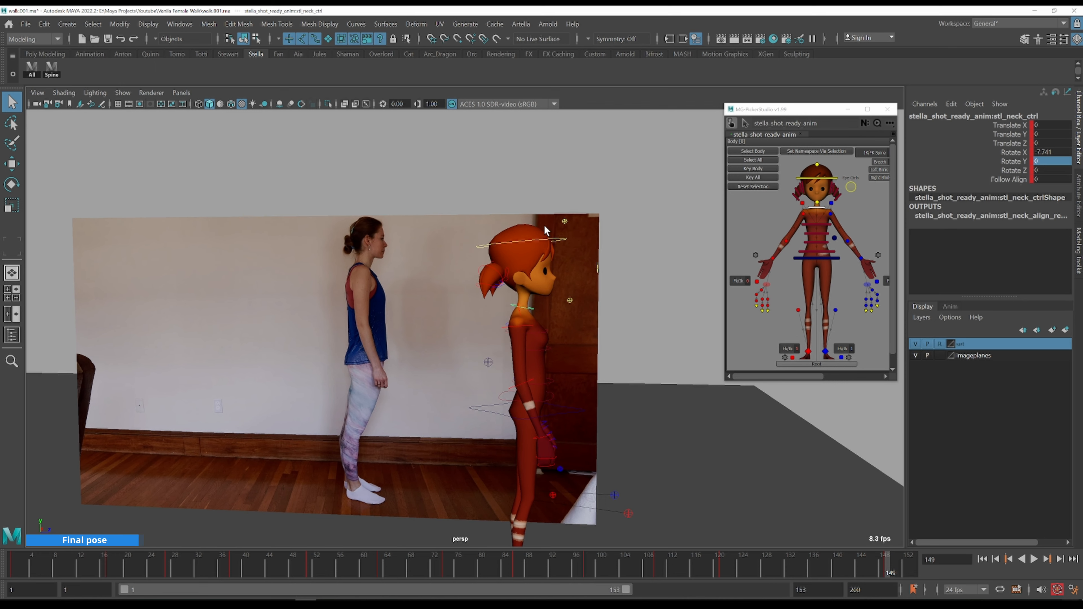
{"action": "left_click", "coordinate": [555, 242]}
{"action": "left_click_drag", "start_coordinate": [496, 289], "coordinate": [491, 290], "text": "alt"}
{"action": "double_click", "coordinate": [1055, 166]}
{"action": "key", "text": "Return"}
{"action": "left_click_drag", "start_coordinate": [295, 356], "coordinate": [390, 347], "text": "alt"}
{"action": "scroll", "coordinate": [390, 340], "scroll_direction": "down", "scroll_amount": 4}
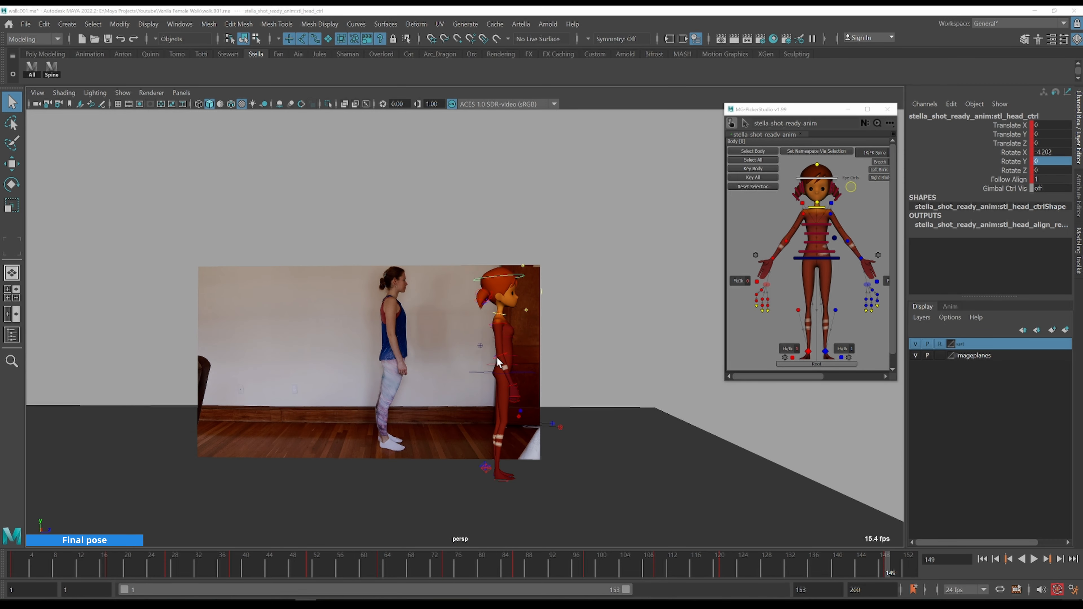
{"action": "key", "text": "space"}
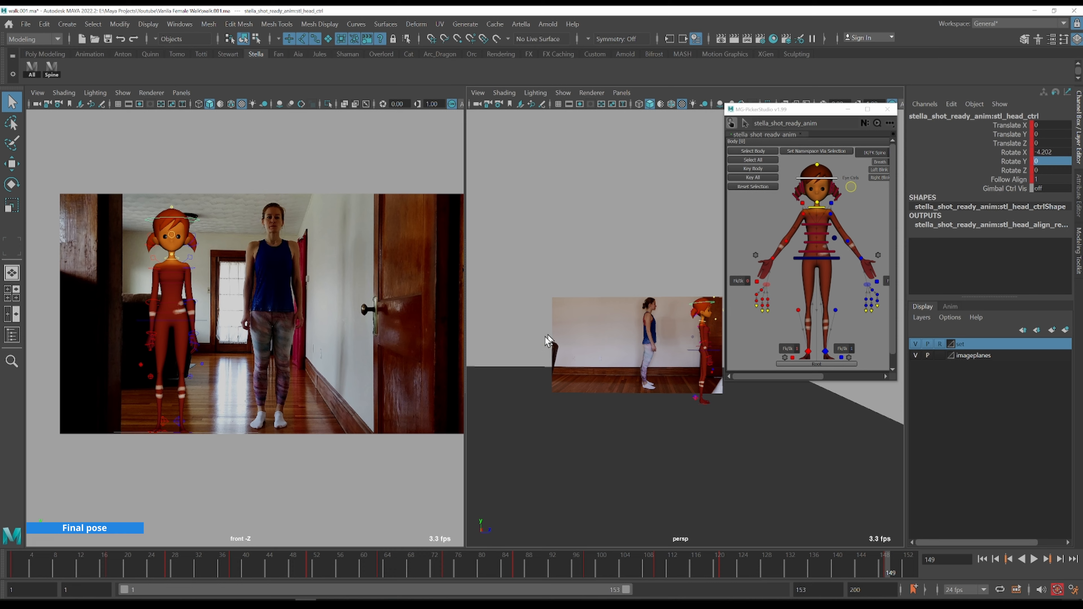
{"action": "key", "text": "space"}
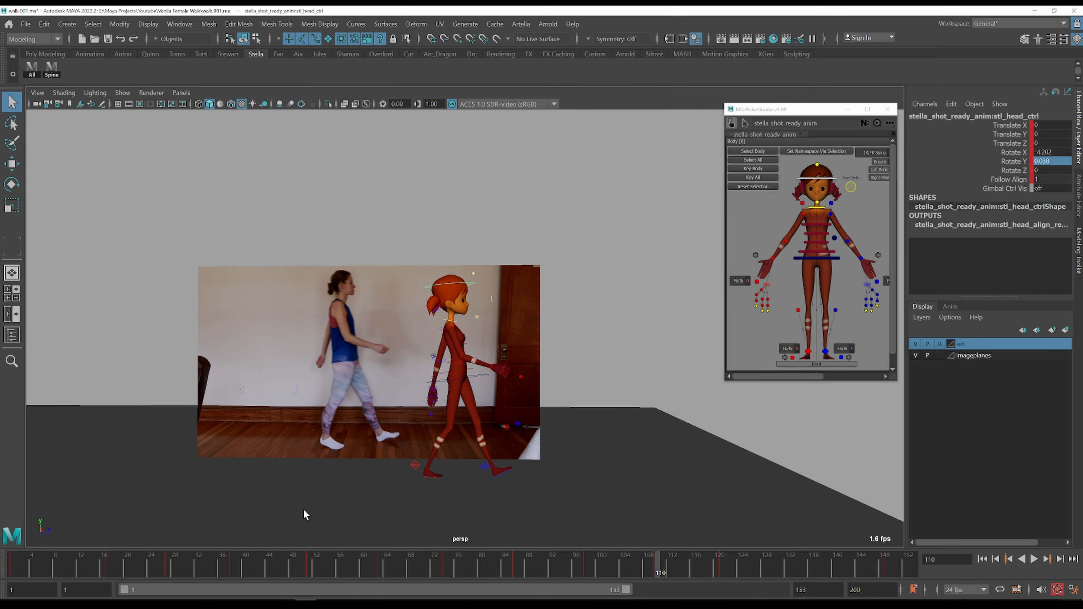